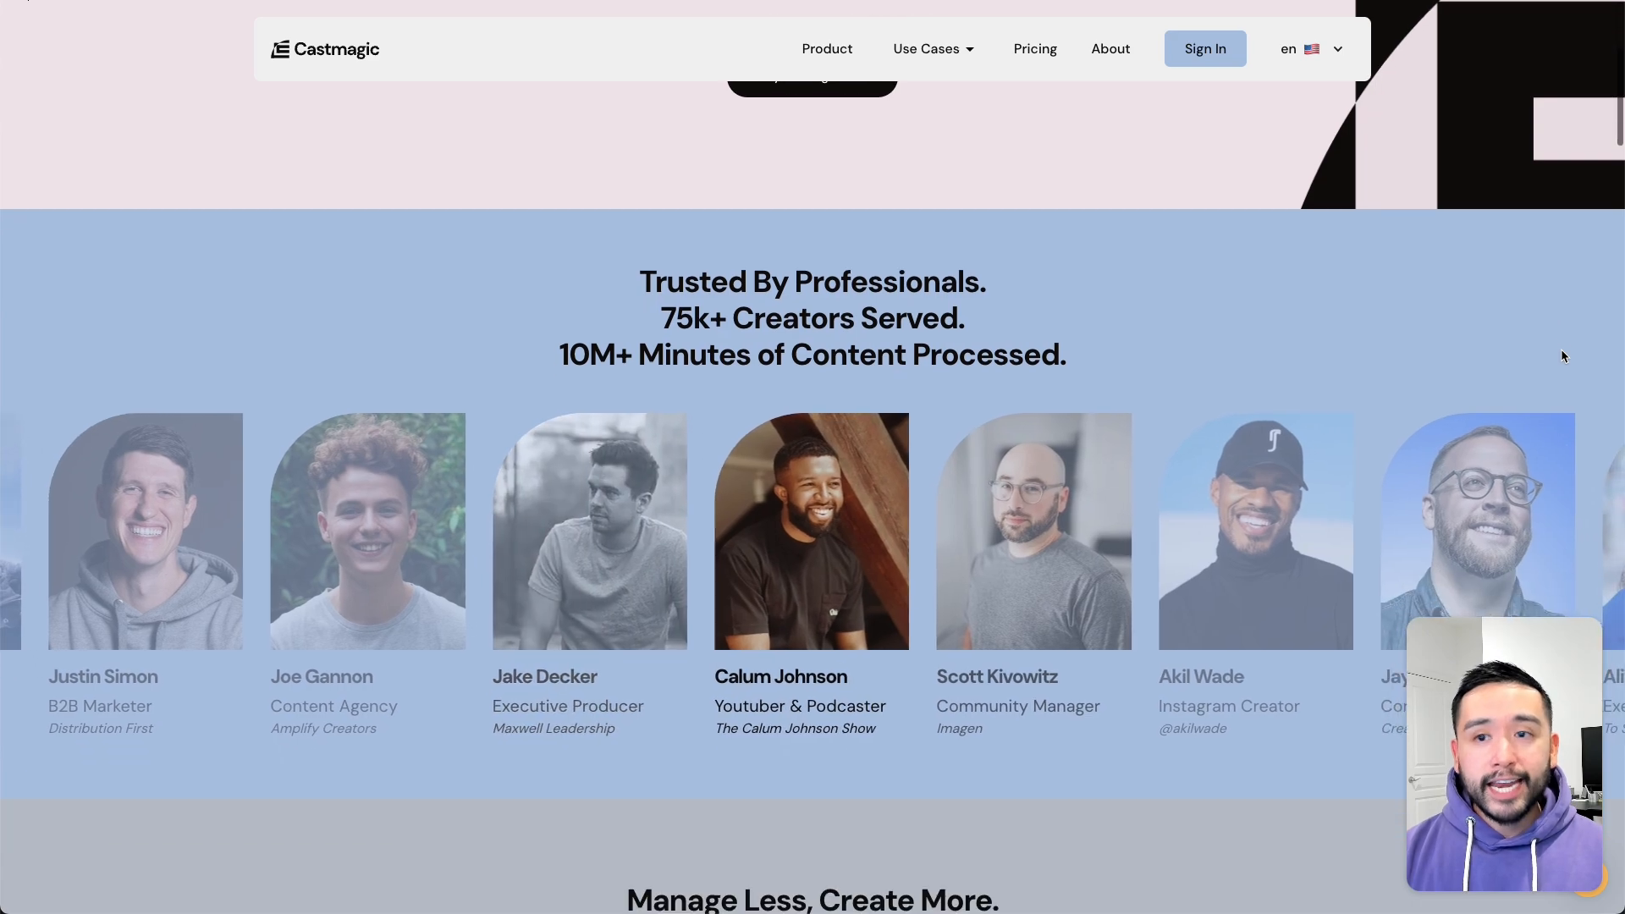
- Look through the Castmagic homepage, from the creator testimonials to the sections on content drafting and media library import
{"action": "scroll", "coordinate": [1563, 356], "scroll_direction": "down", "scroll_amount": 10}
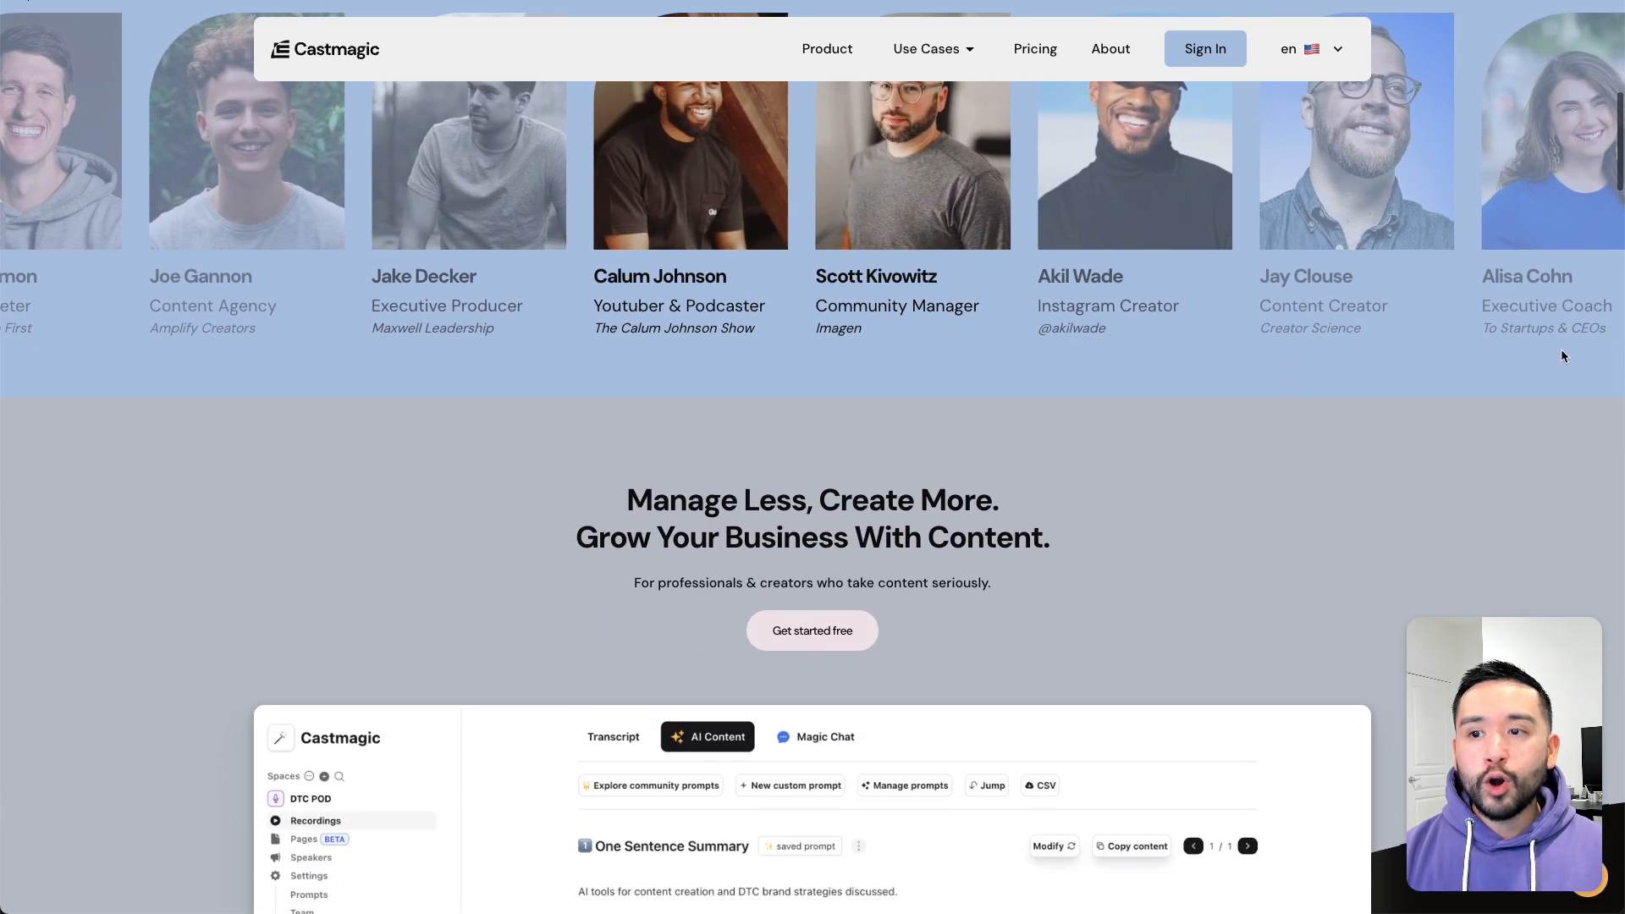
{"action": "scroll", "coordinate": [1563, 356], "scroll_direction": "down", "scroll_amount": 8}
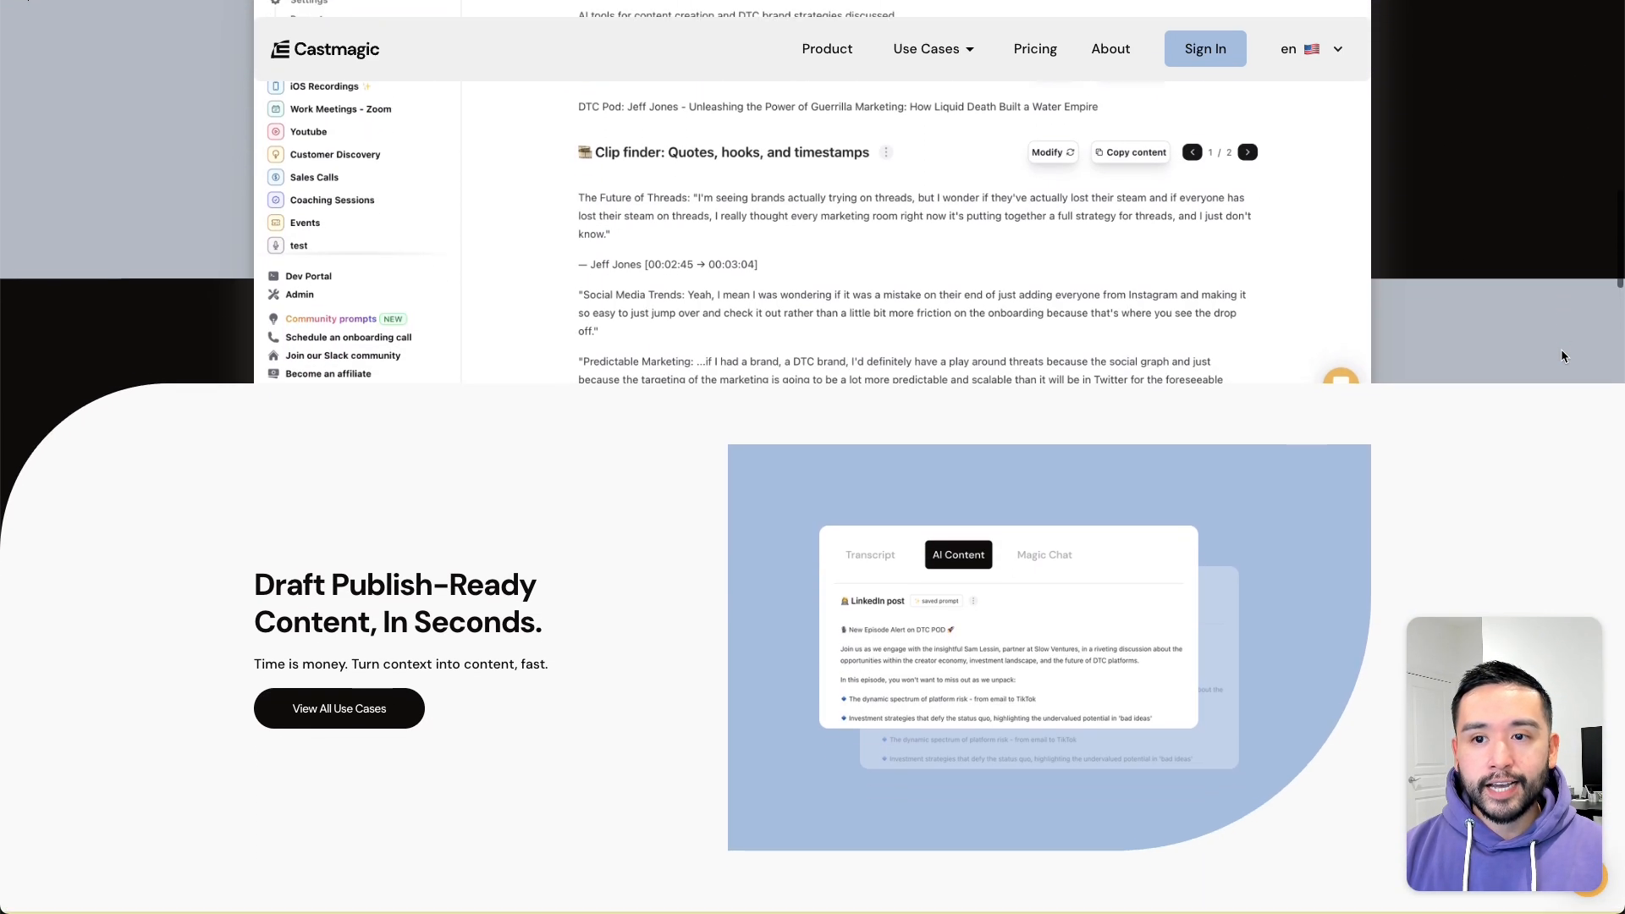
{"action": "scroll", "coordinate": [1564, 355], "scroll_direction": "down", "scroll_amount": 8}
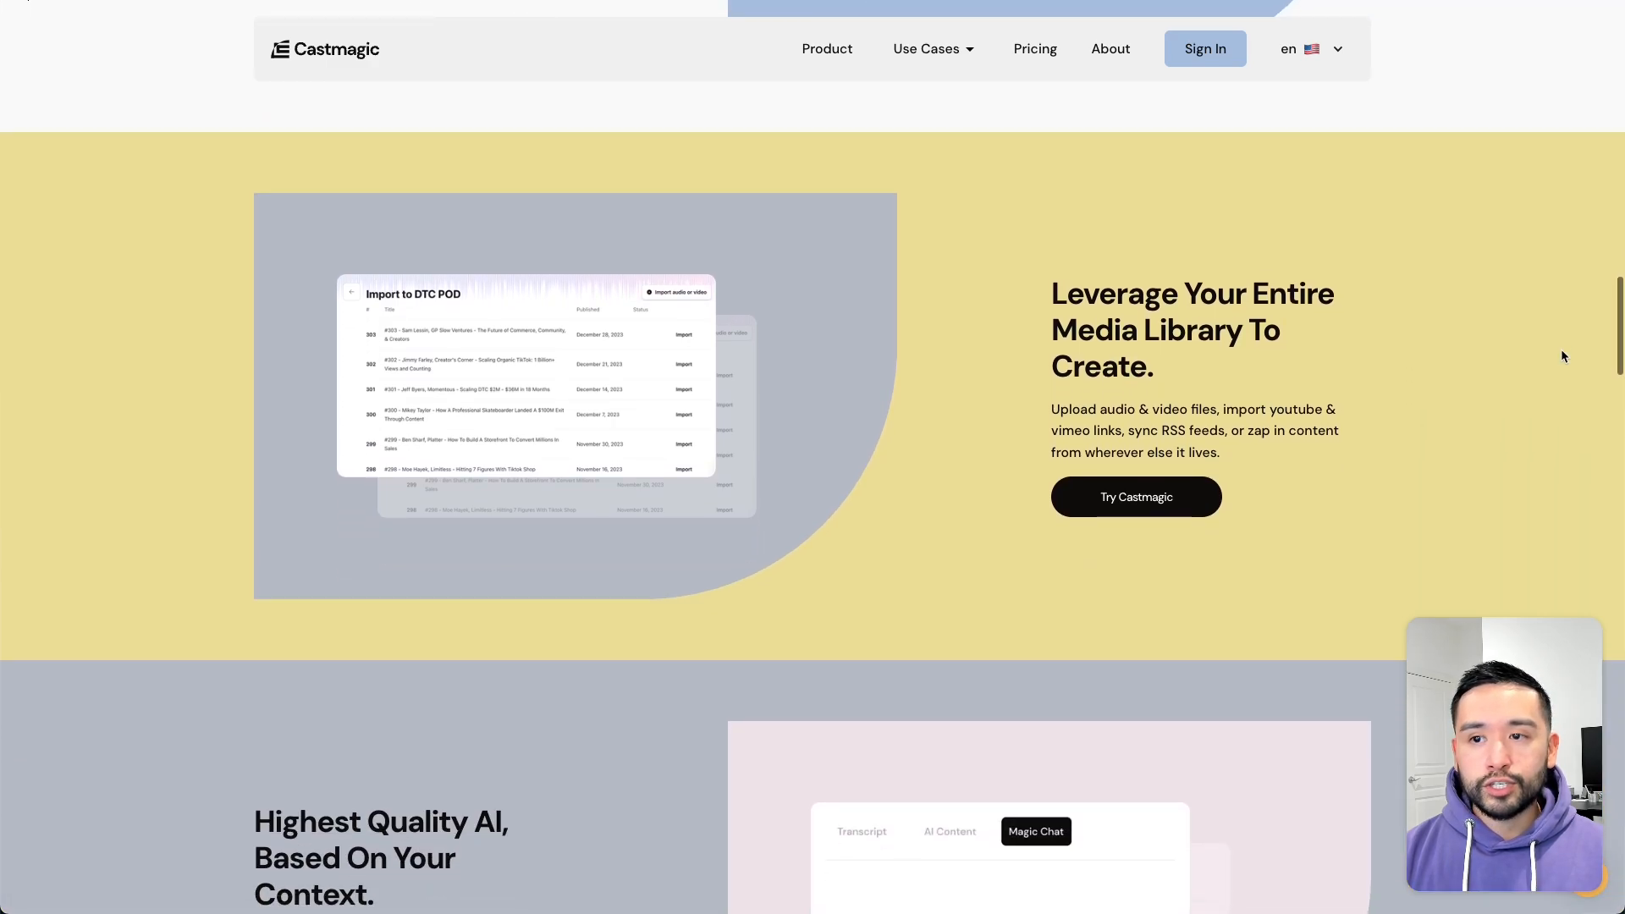
{"action": "scroll", "coordinate": [1563, 356], "scroll_direction": "down", "scroll_amount": 7}
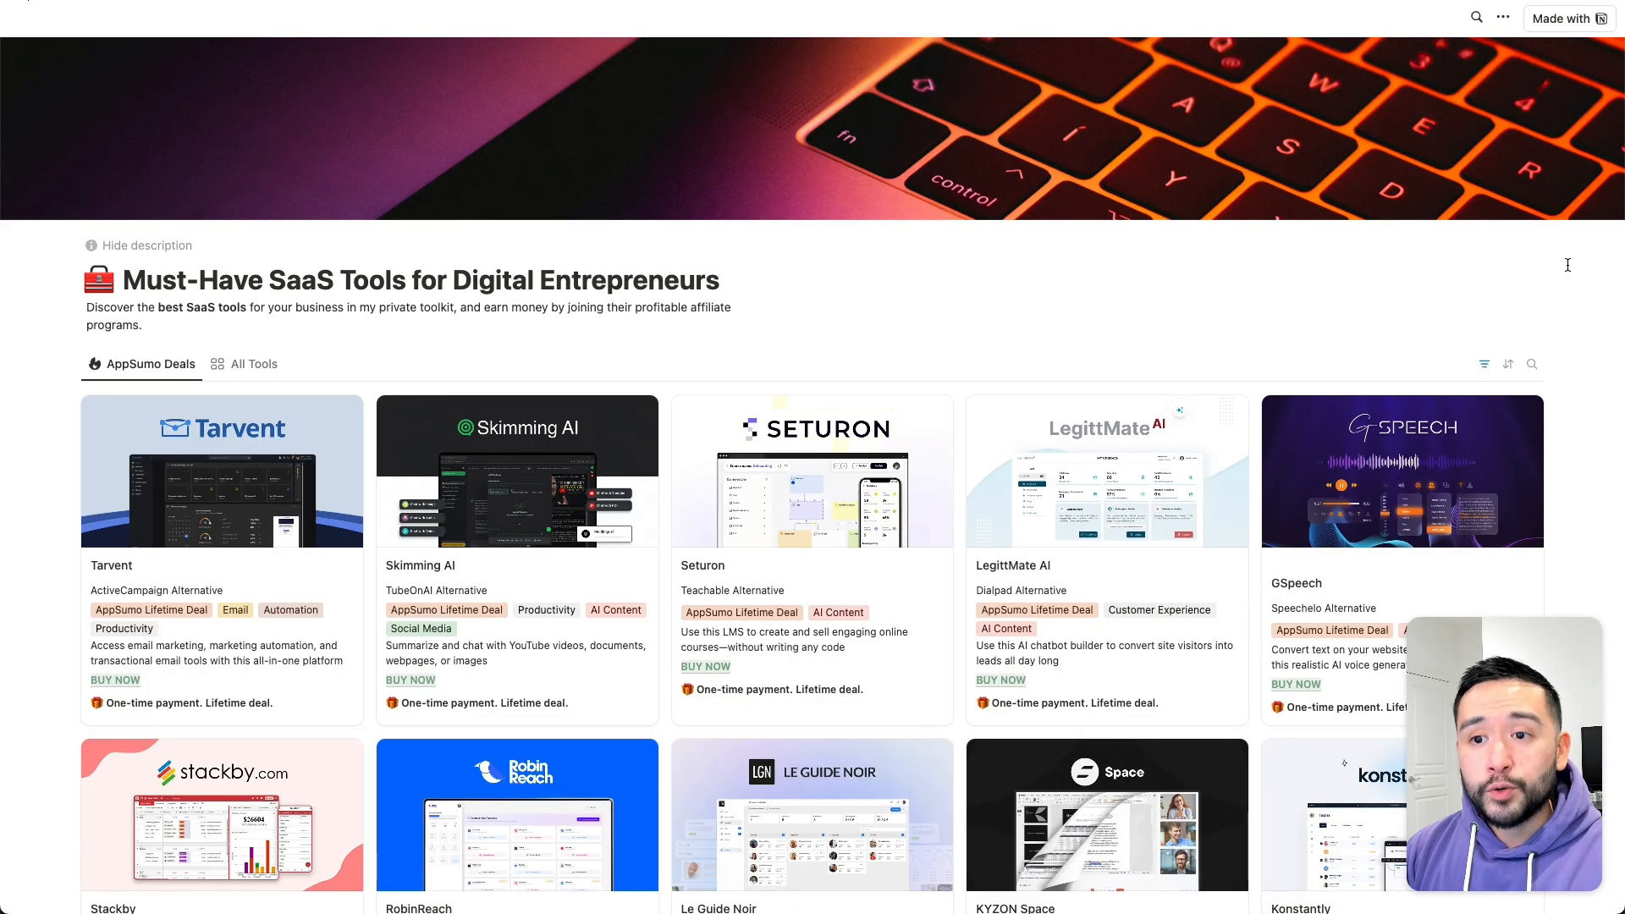
- Browse the AppSumo Deals cards in the Must-Have SaaS Tools for Digital Entrepreneurs directory
{"action": "scroll", "coordinate": [1568, 265], "scroll_direction": "down", "scroll_amount": 5}
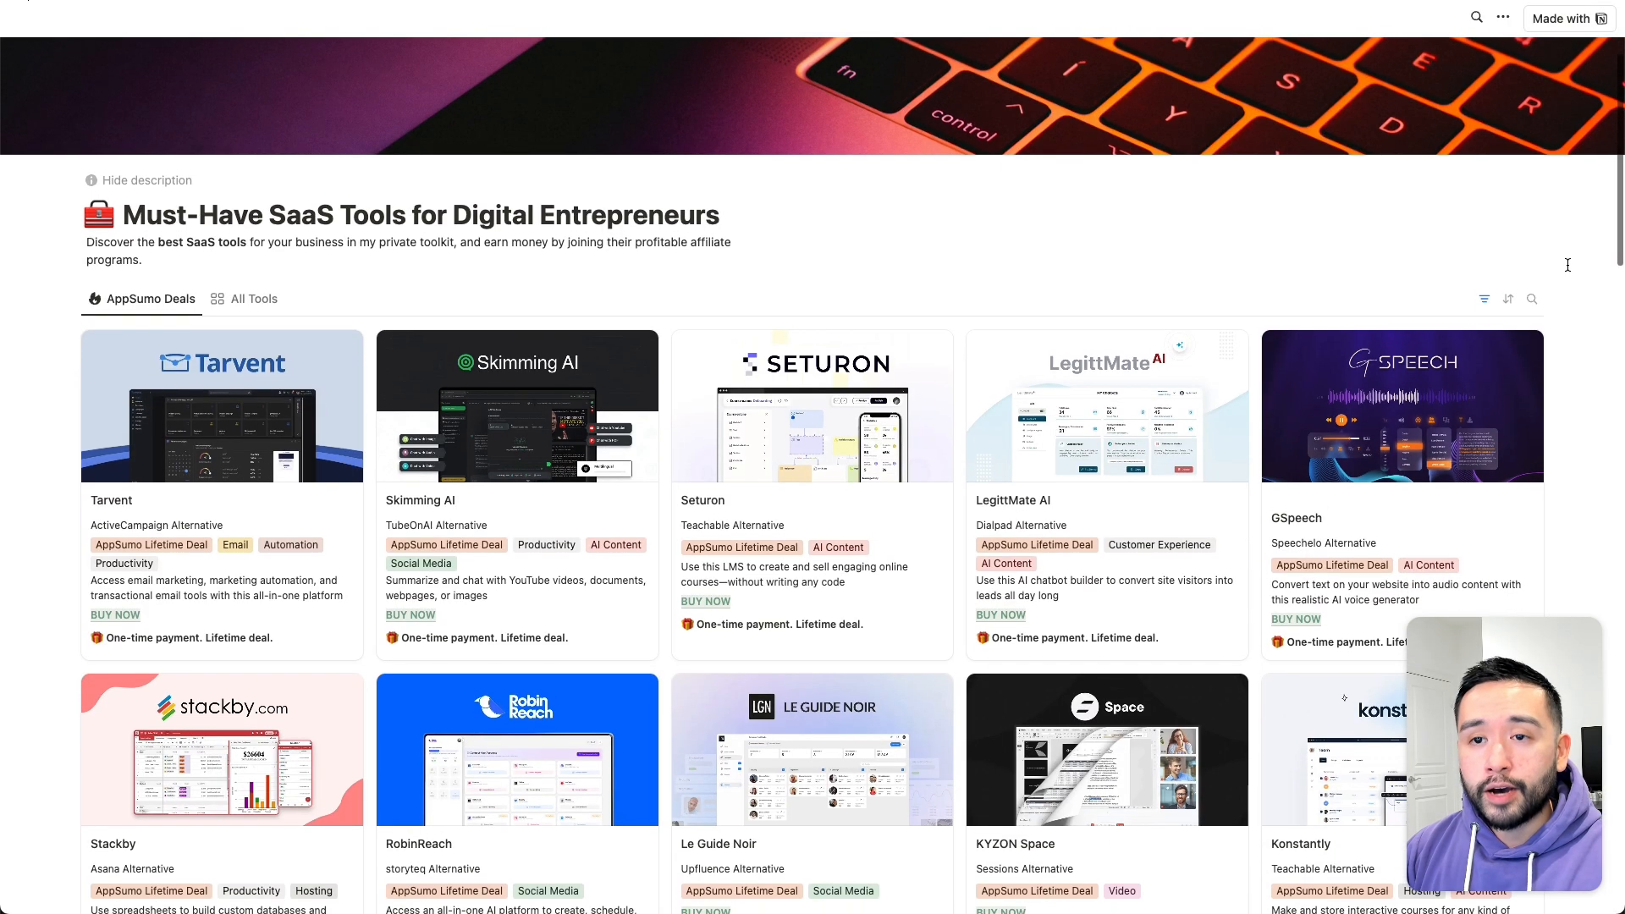
{"action": "scroll", "coordinate": [1568, 265], "scroll_direction": "down", "scroll_amount": 5}
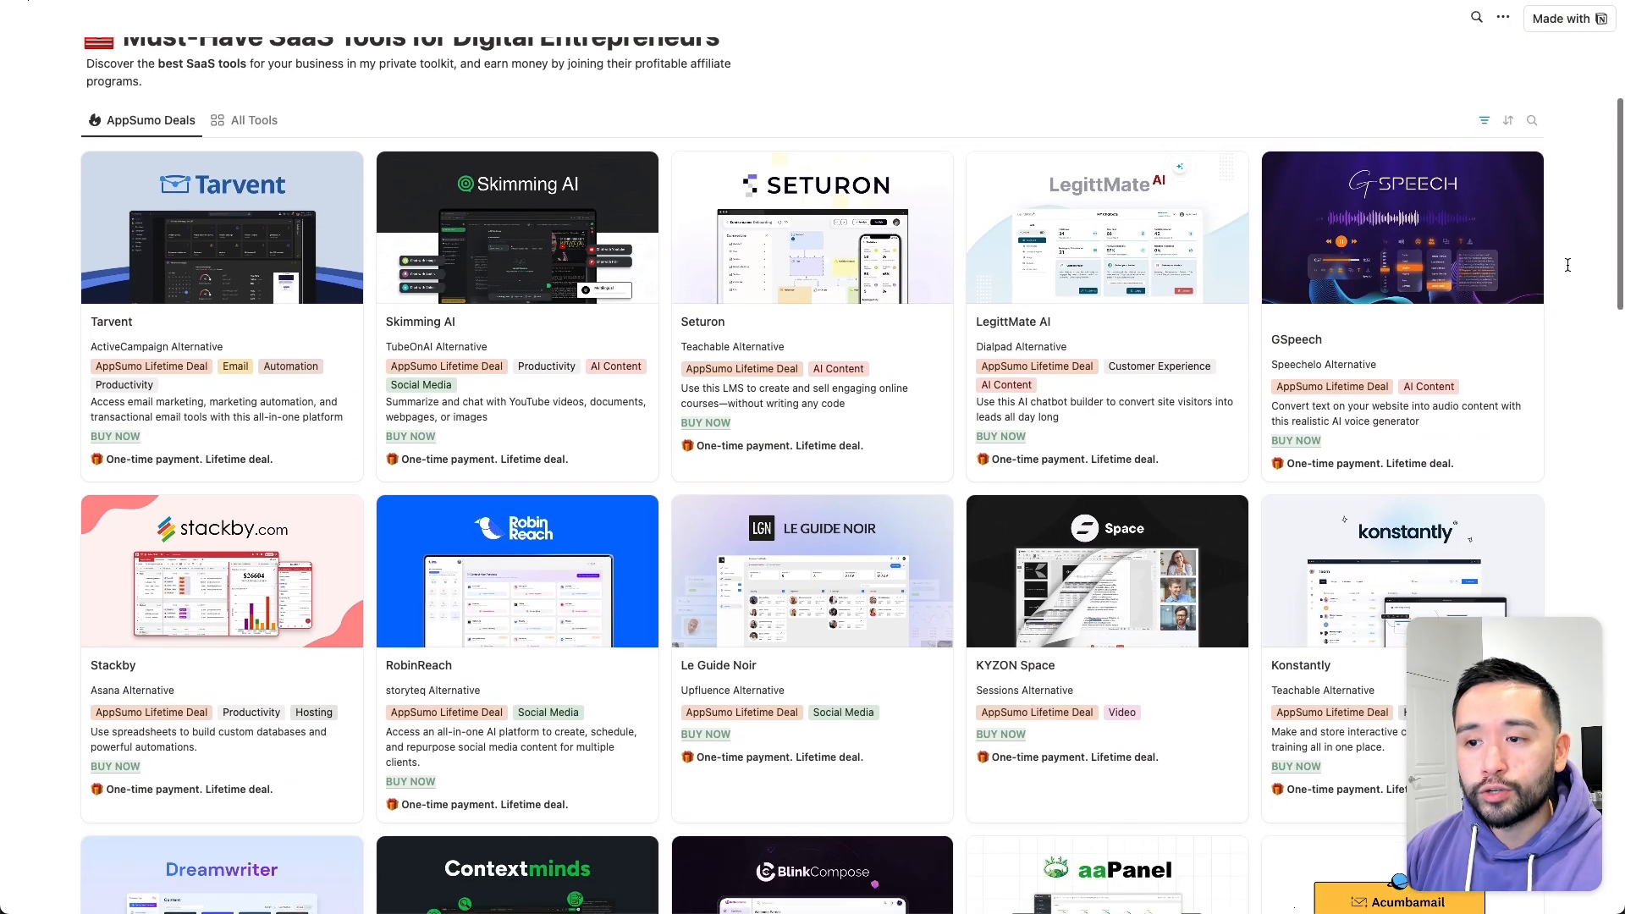
{"action": "scroll", "coordinate": [1567, 265], "scroll_direction": "down", "scroll_amount": 5}
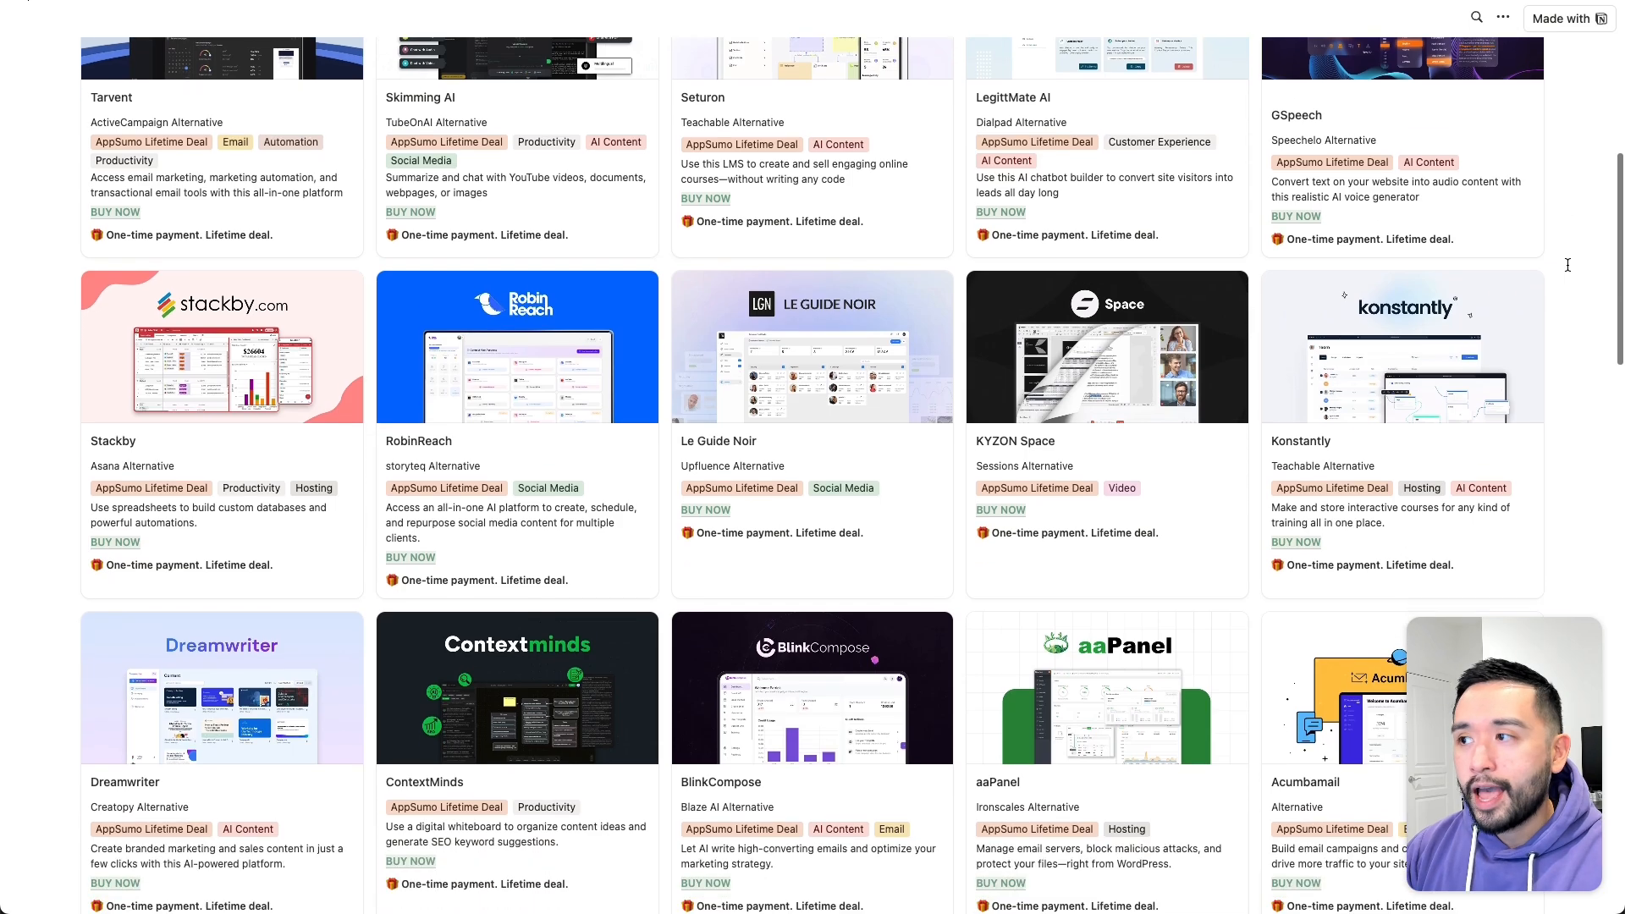
{"action": "scroll", "coordinate": [1568, 265], "scroll_direction": "down", "scroll_amount": 10}
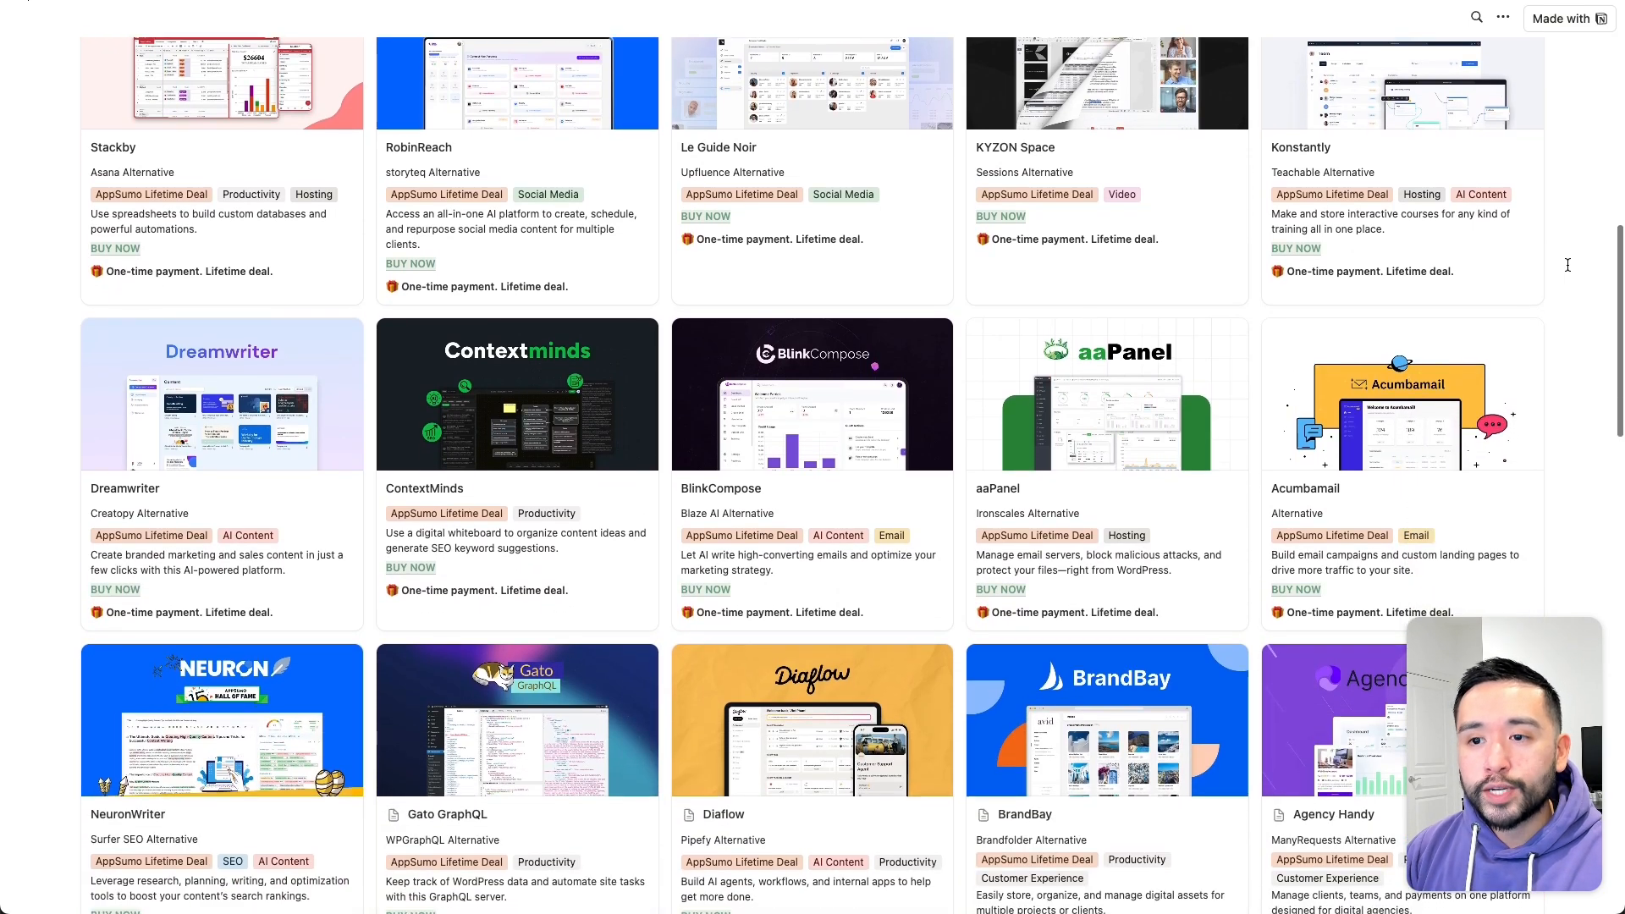
{"action": "scroll", "coordinate": [1568, 265], "scroll_direction": "down", "scroll_amount": 5}
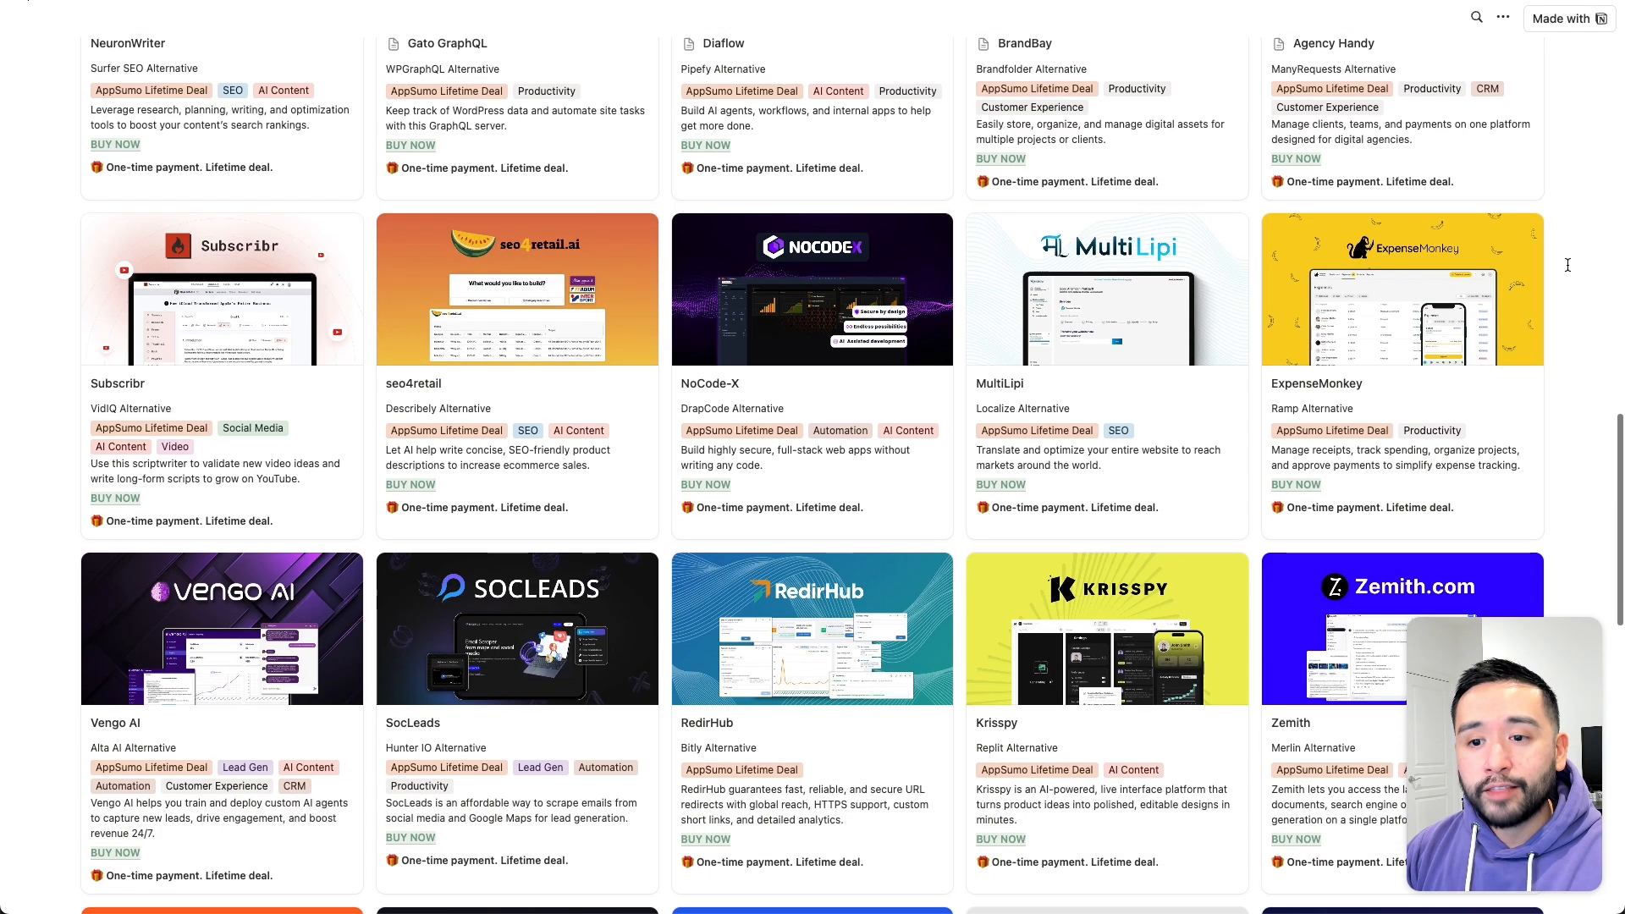
{"action": "scroll", "coordinate": [1567, 265], "scroll_direction": "down", "scroll_amount": 8}
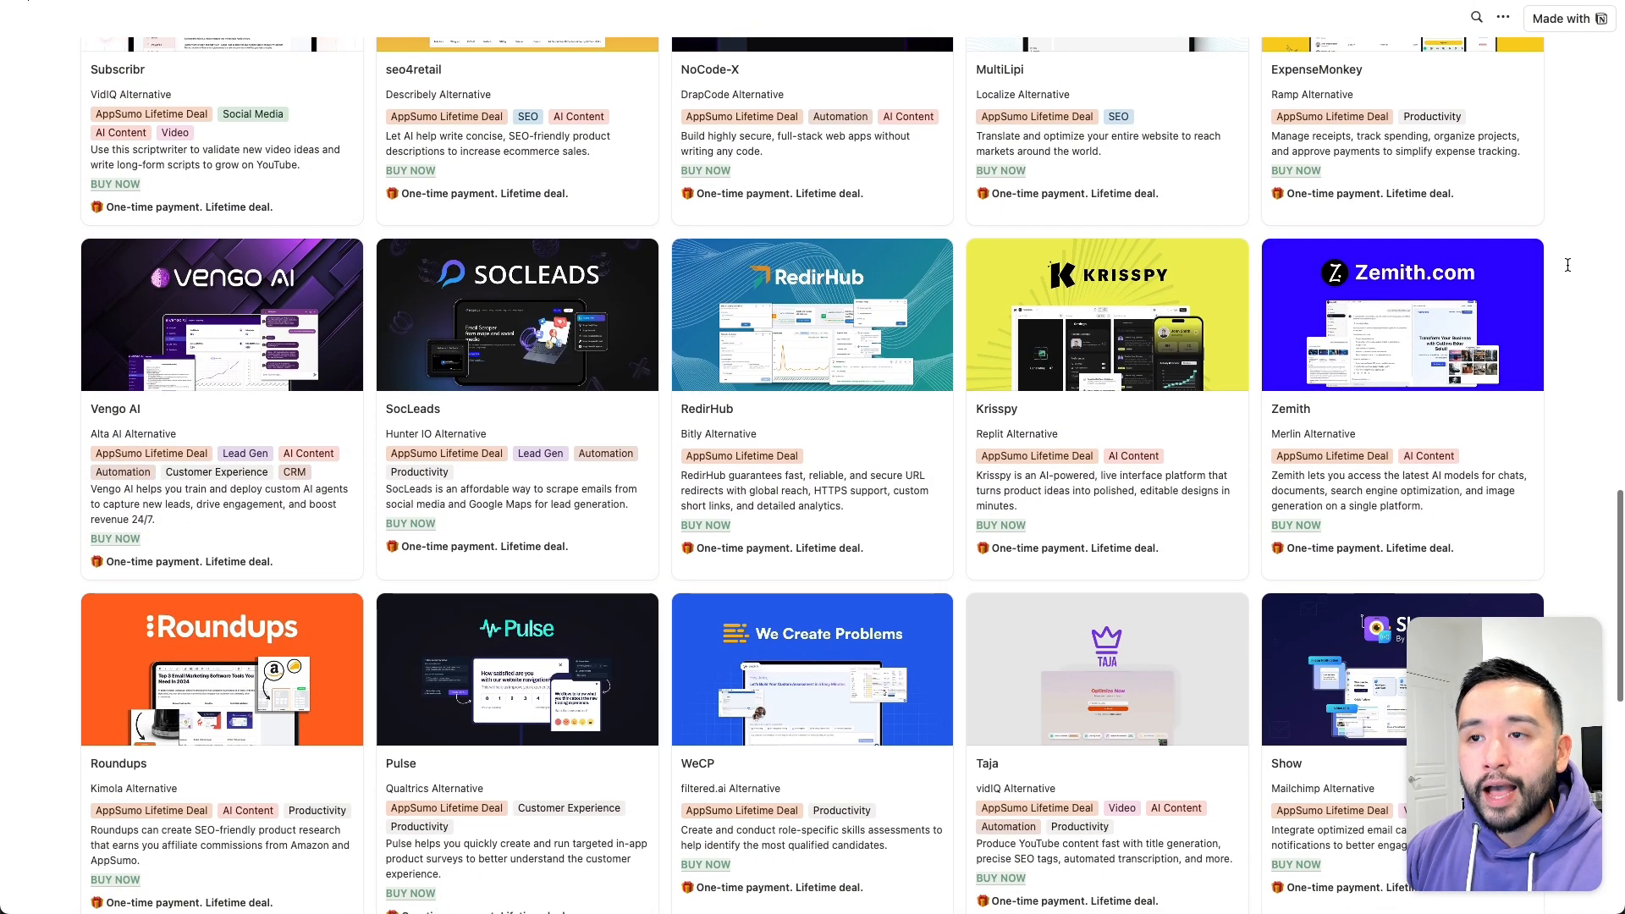
- Show All Tools in the SaaS directory and look through its tool cards
{"action": "scroll", "coordinate": [1567, 265], "scroll_direction": "up", "scroll_amount": 20}
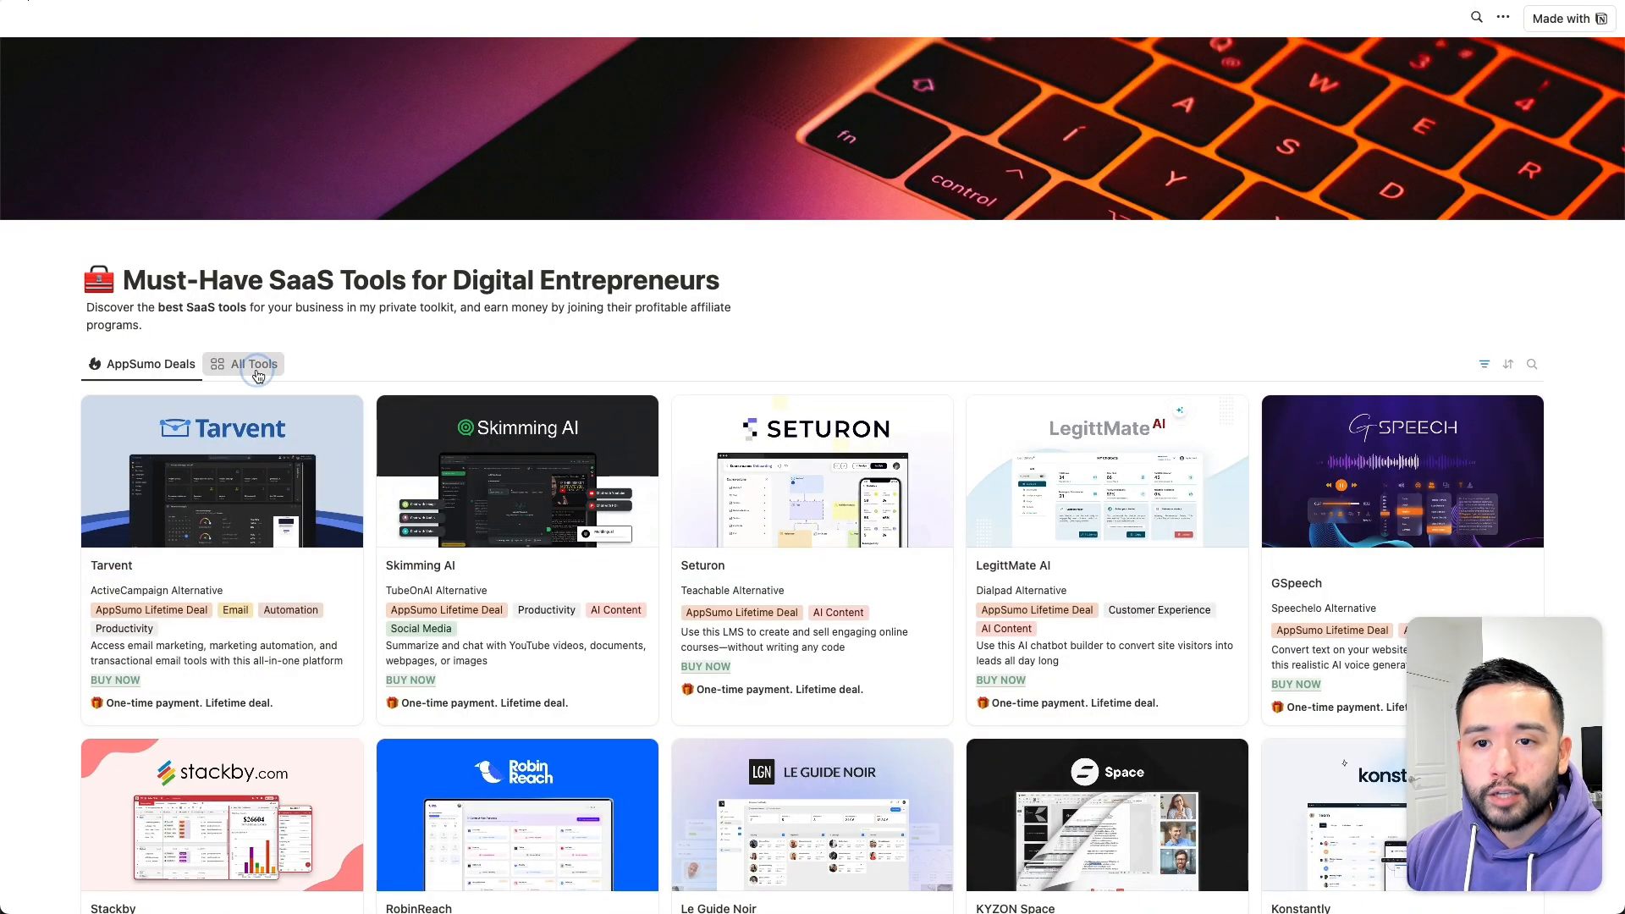
{"action": "scroll", "coordinate": [931, 401], "scroll_direction": "down", "scroll_amount": 10}
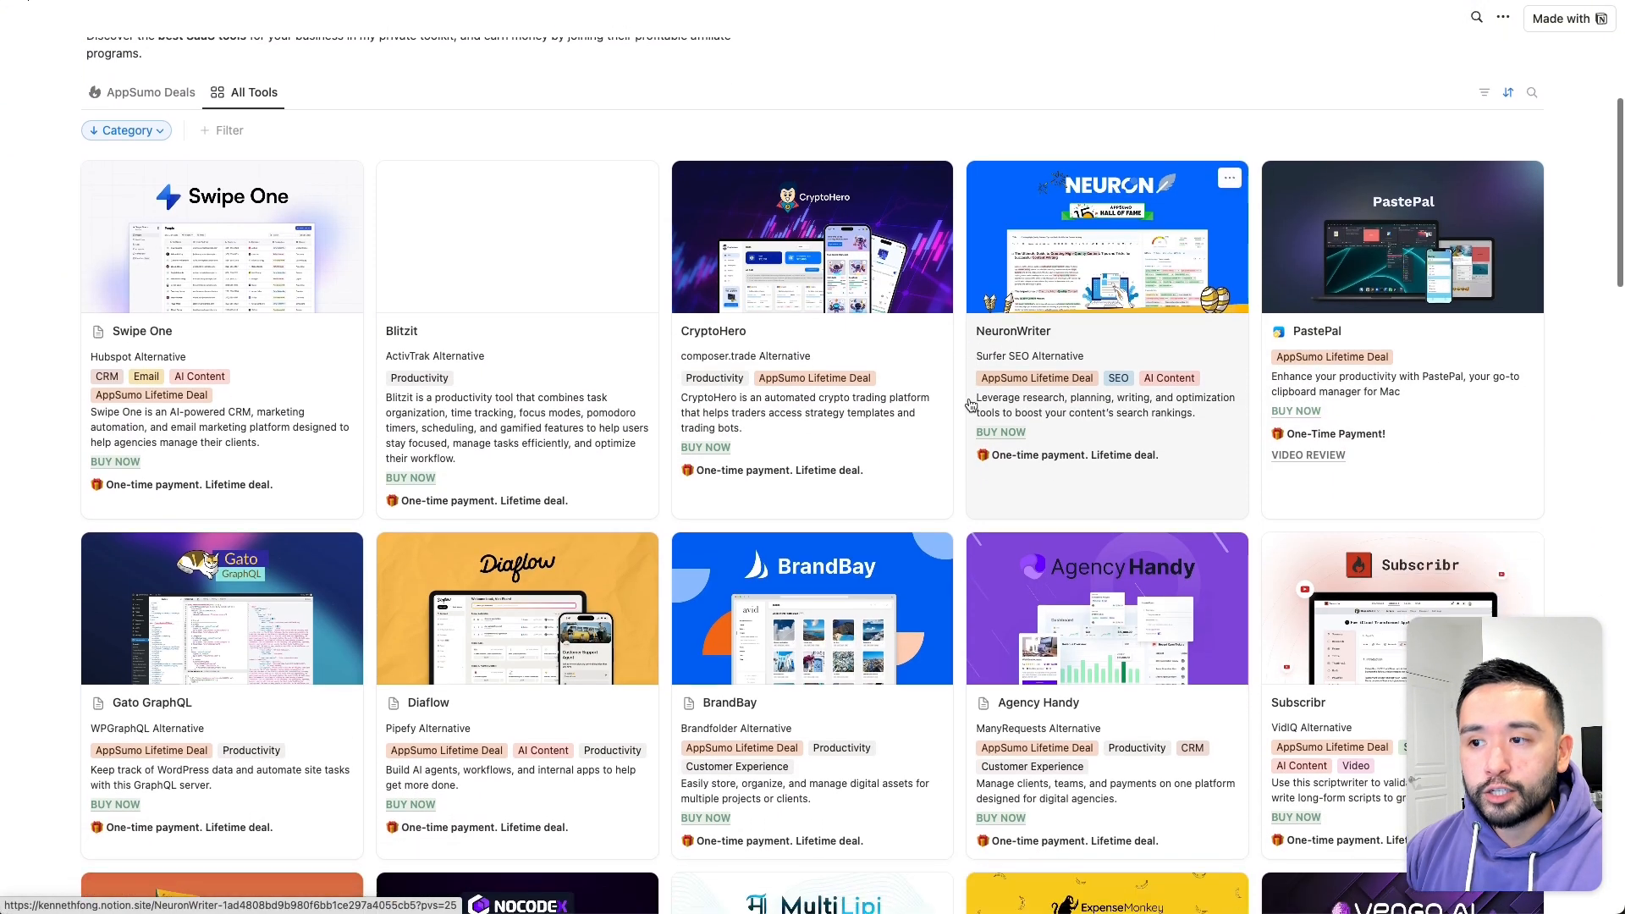
{"action": "scroll", "coordinate": [970, 406], "scroll_direction": "down", "scroll_amount": 10}
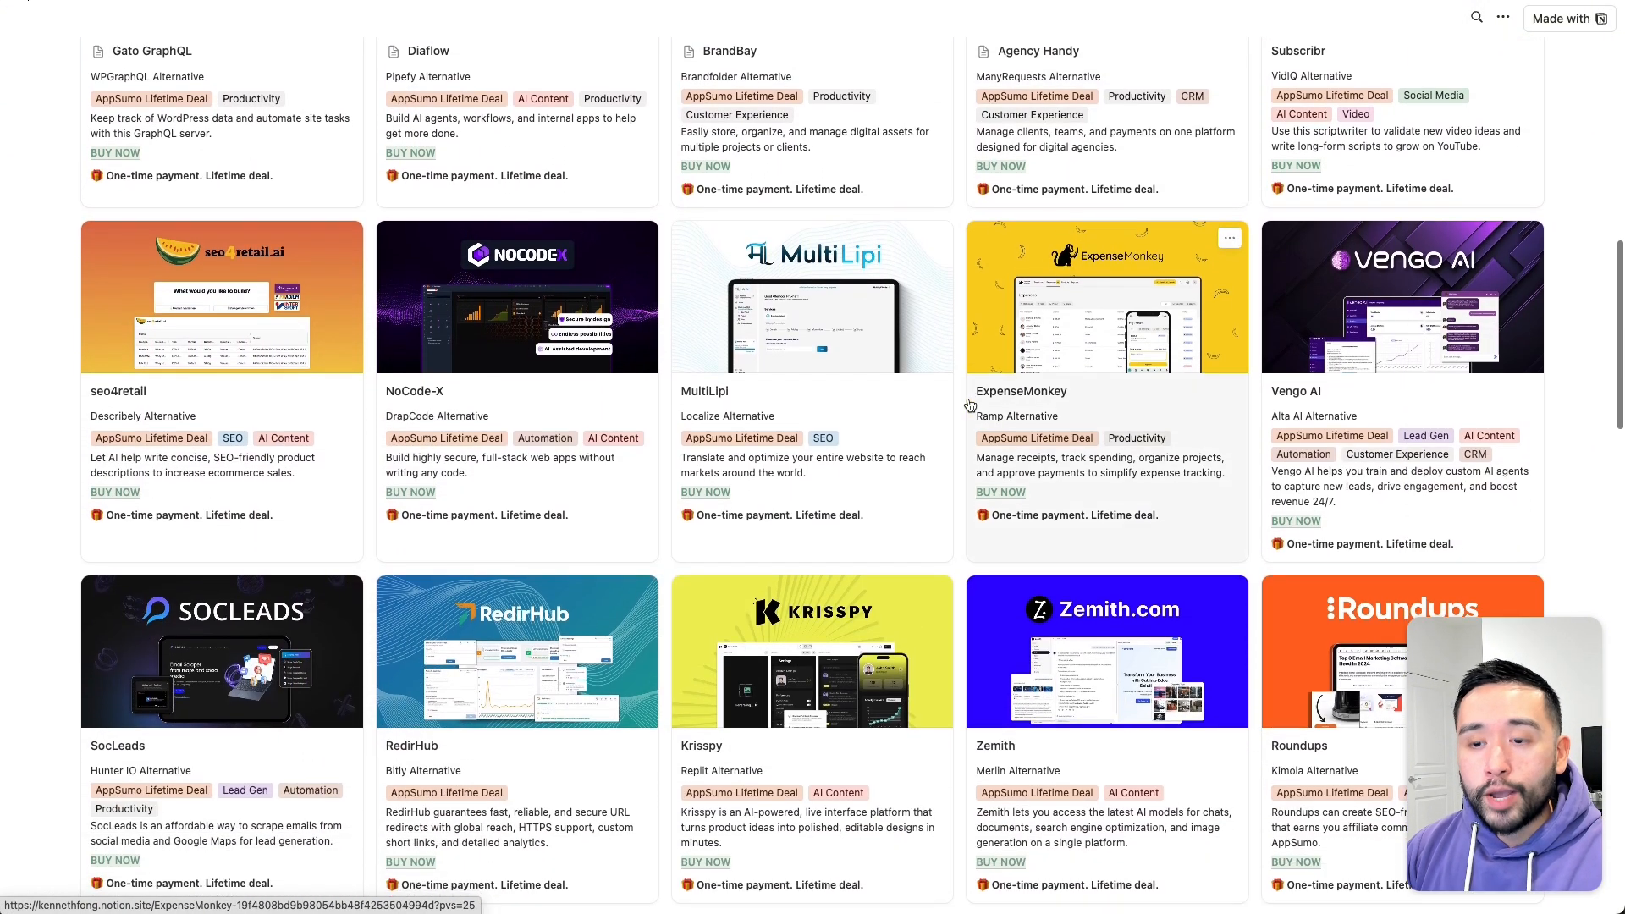
{"action": "scroll", "coordinate": [970, 405], "scroll_direction": "down", "scroll_amount": 6}
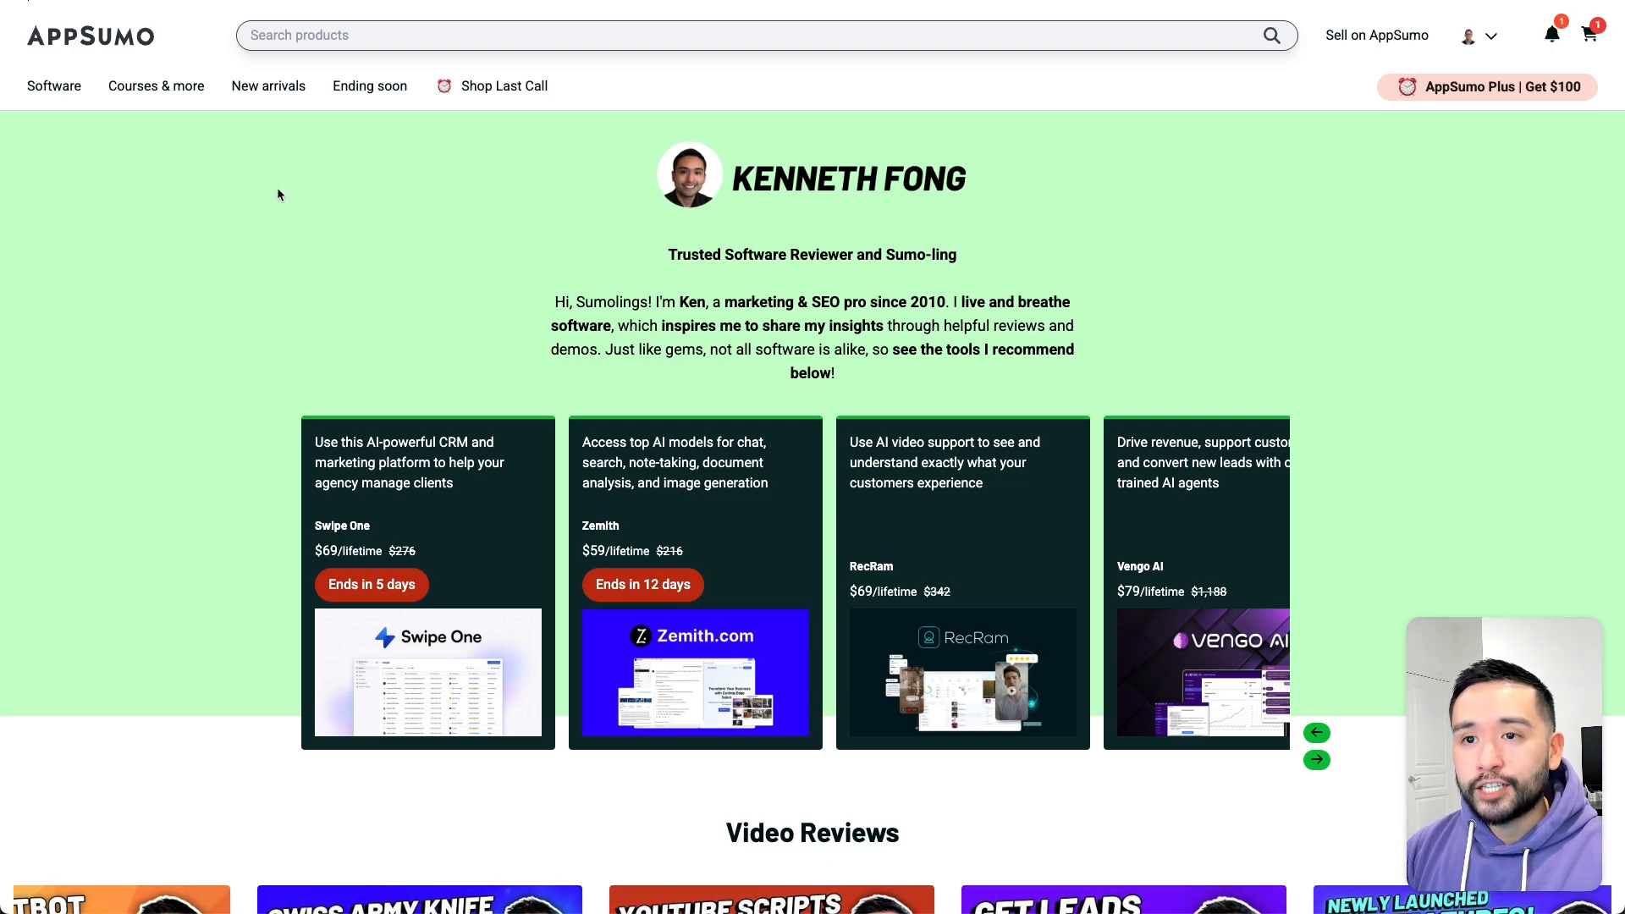
- Examine the recommended tools and the Video Reviews section on the reviewer's AppSumo page
{"action": "scroll", "coordinate": [277, 193], "scroll_direction": "down", "scroll_amount": 2}
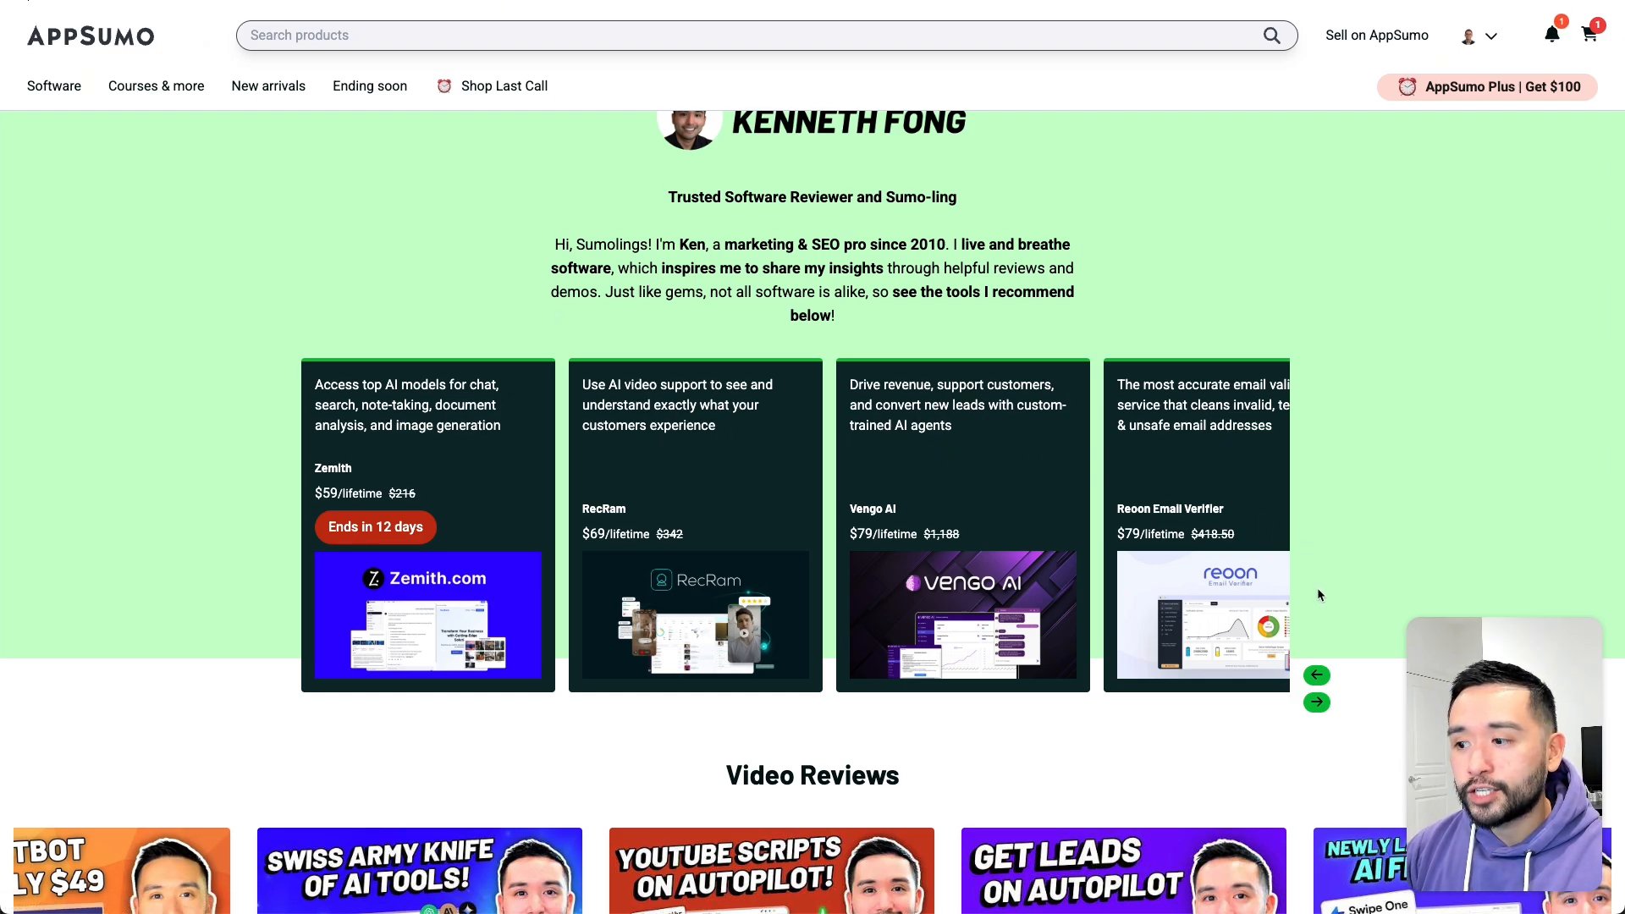
{"action": "scroll", "coordinate": [1333, 535], "scroll_direction": "down", "scroll_amount": 2}
{"action": "scroll", "coordinate": [1371, 491], "scroll_direction": "down", "scroll_amount": 3}
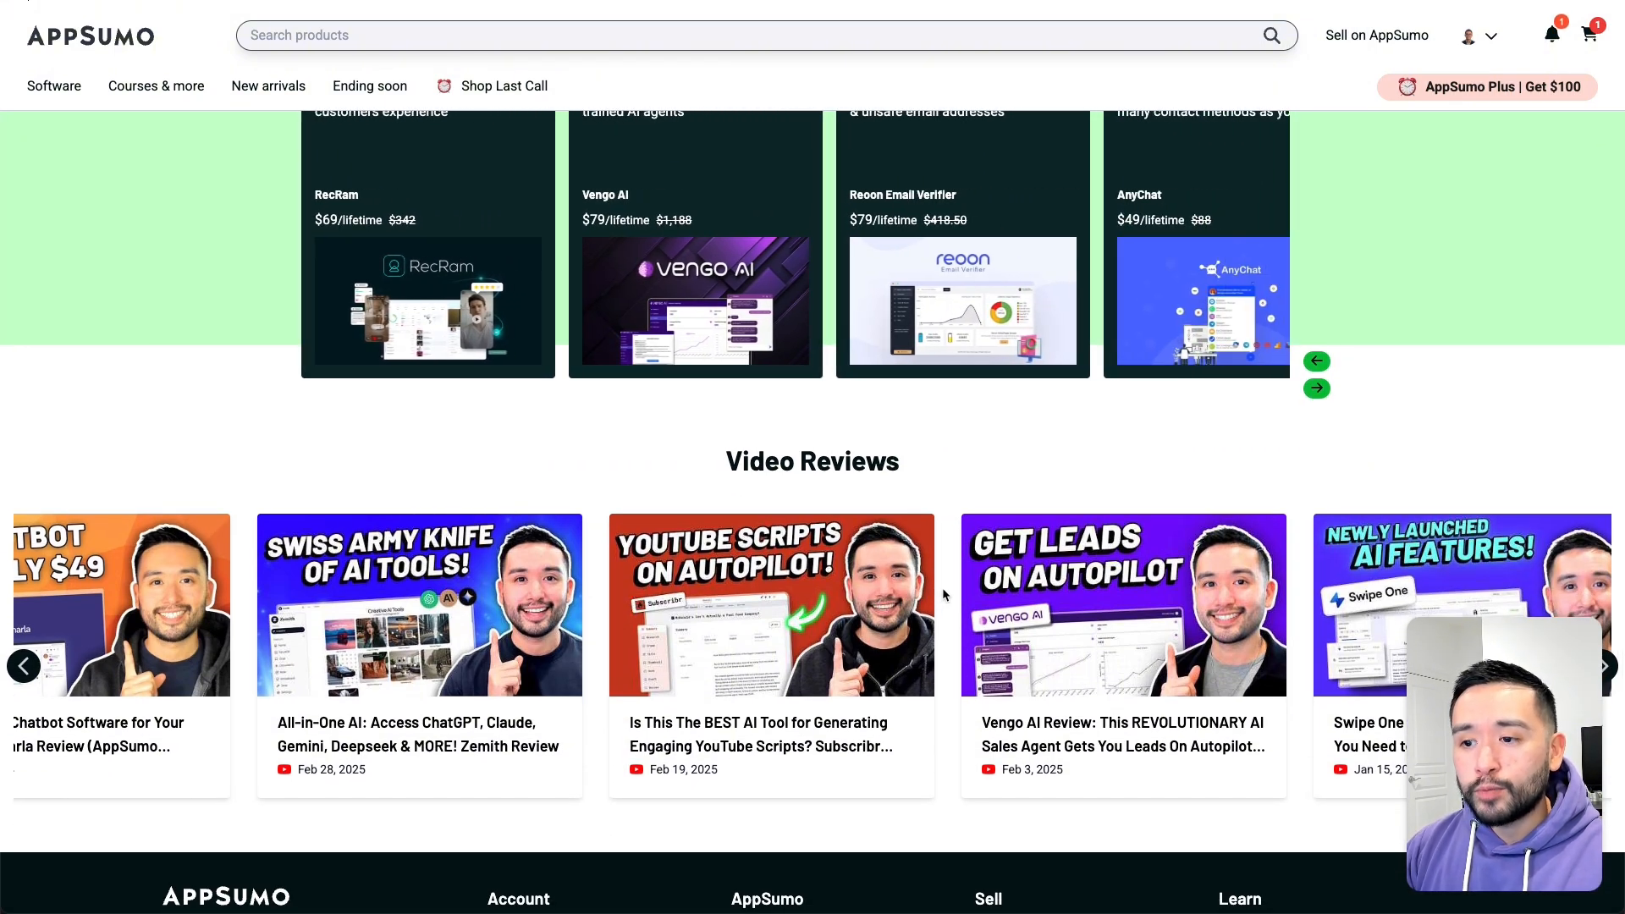
{"action": "scroll", "coordinate": [943, 594], "scroll_direction": "down", "scroll_amount": 1}
{"action": "scroll", "coordinate": [943, 593], "scroll_direction": "up", "scroll_amount": 4}
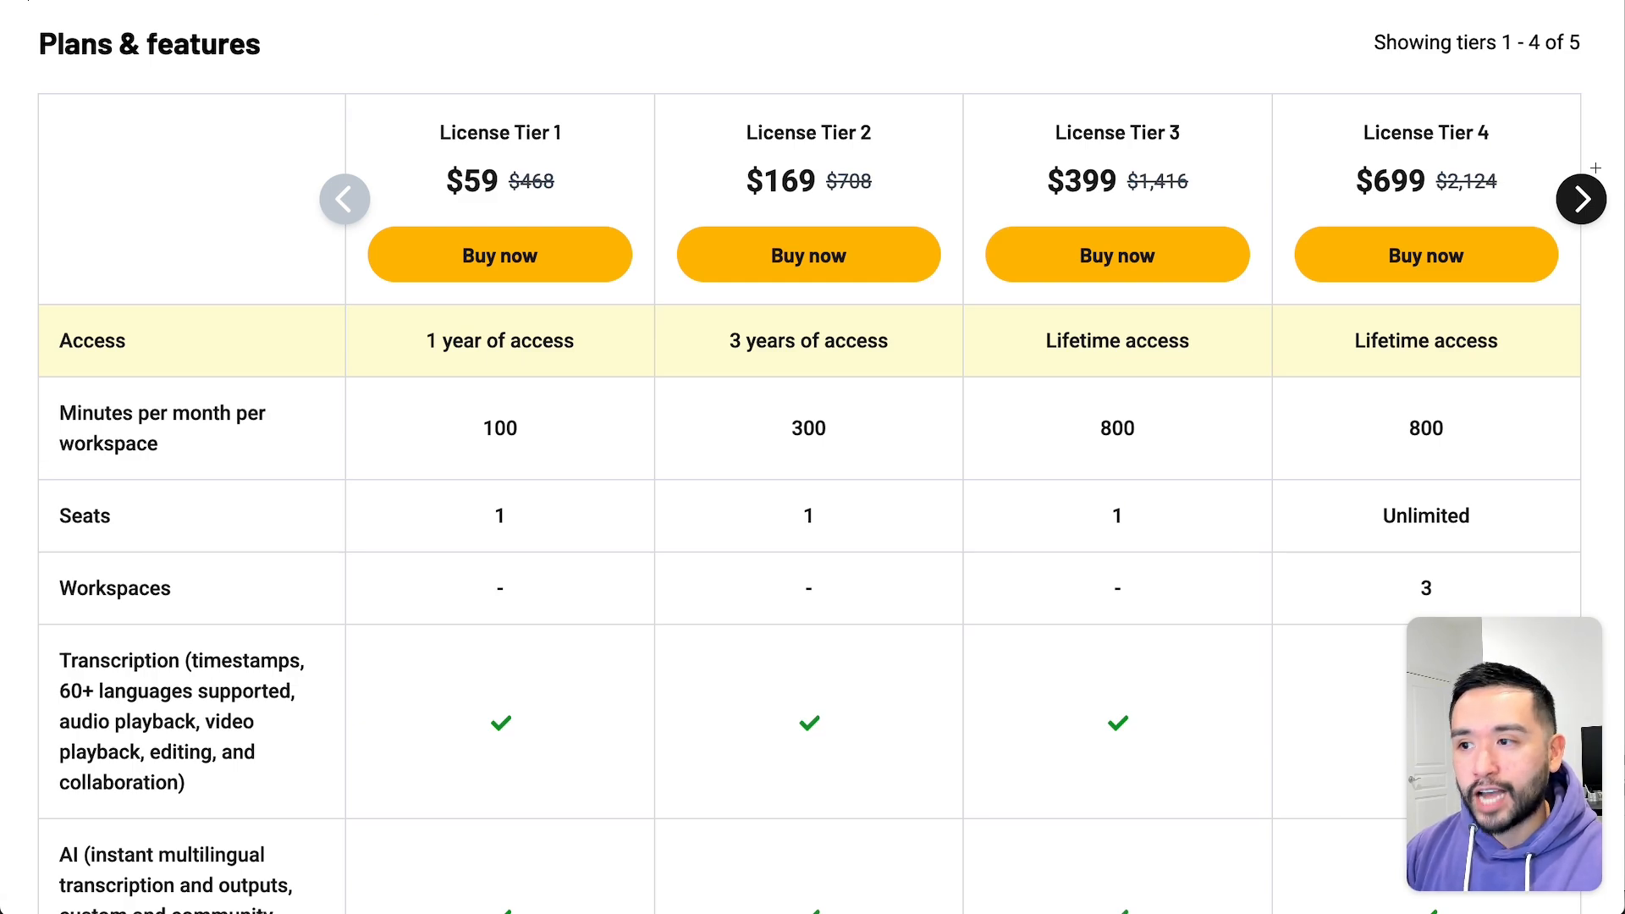
- Examine the Plans & features table for License Tiers 1 to 4, covering access, monthly minutes, seats, workspaces and included features
{"action": "scroll", "coordinate": [1614, 575], "scroll_direction": "down", "scroll_amount": 6}
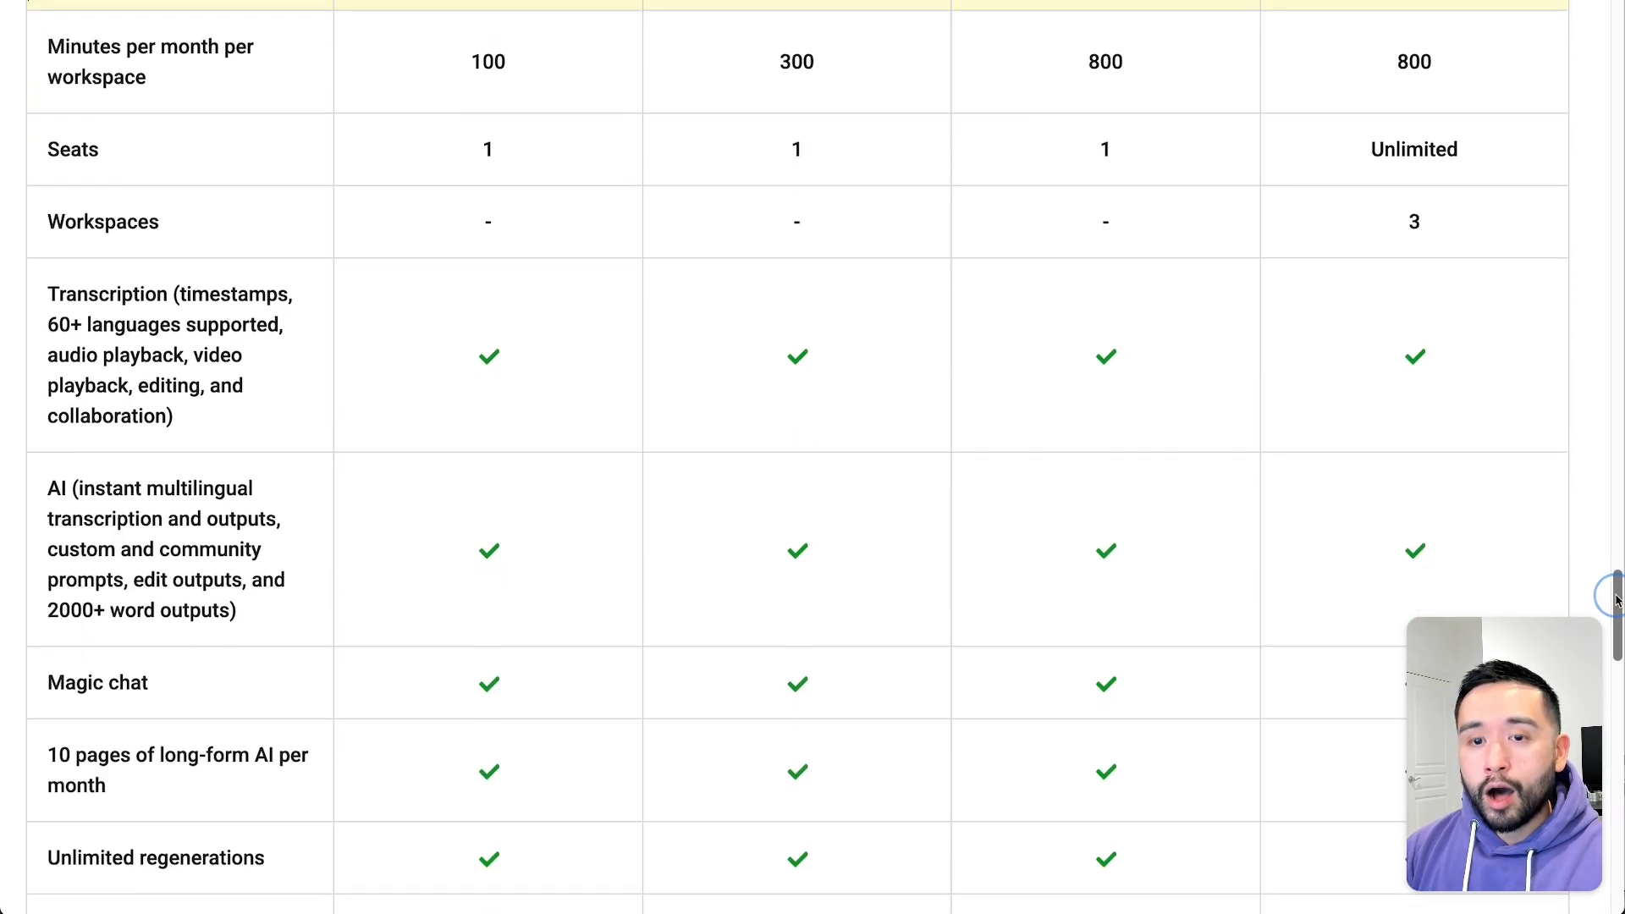
{"action": "mouse_move", "coordinate": [1614, 611]}
{"action": "left_mouse_down"}
{"action": "mouse_move", "coordinate": [1611, 716]}
{"action": "mouse_move", "coordinate": [1611, 579]}
{"action": "left_mouse_up"}
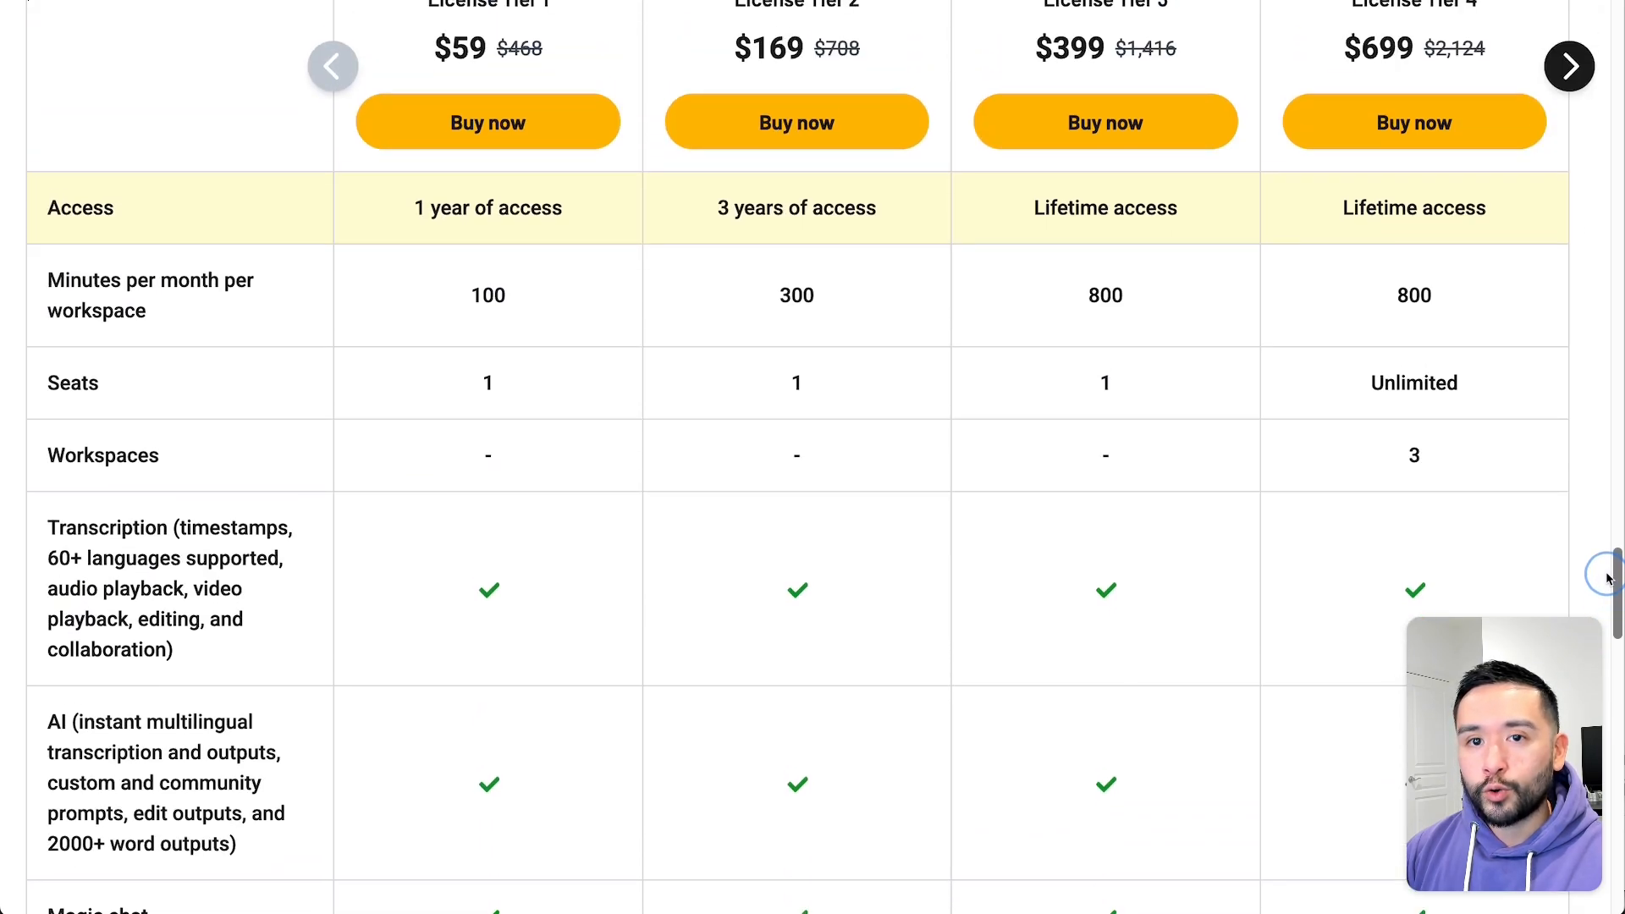
{"action": "key", "text": "ctrl+a"}
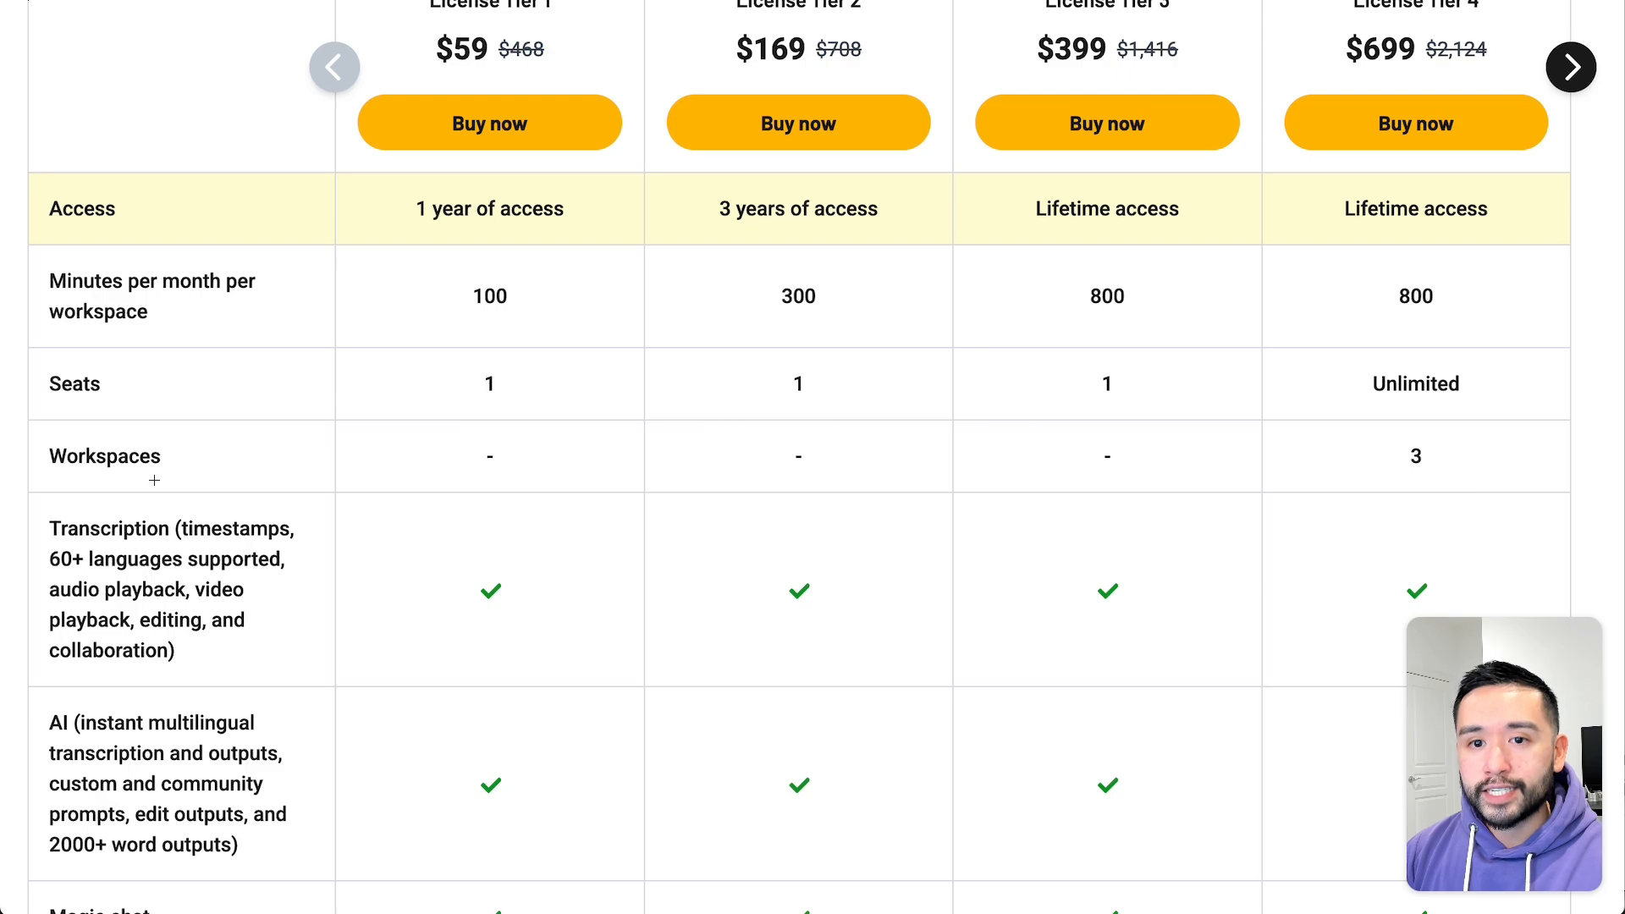
{"action": "scroll", "coordinate": [1277, 397], "scroll_direction": "up", "scroll_amount": 1}
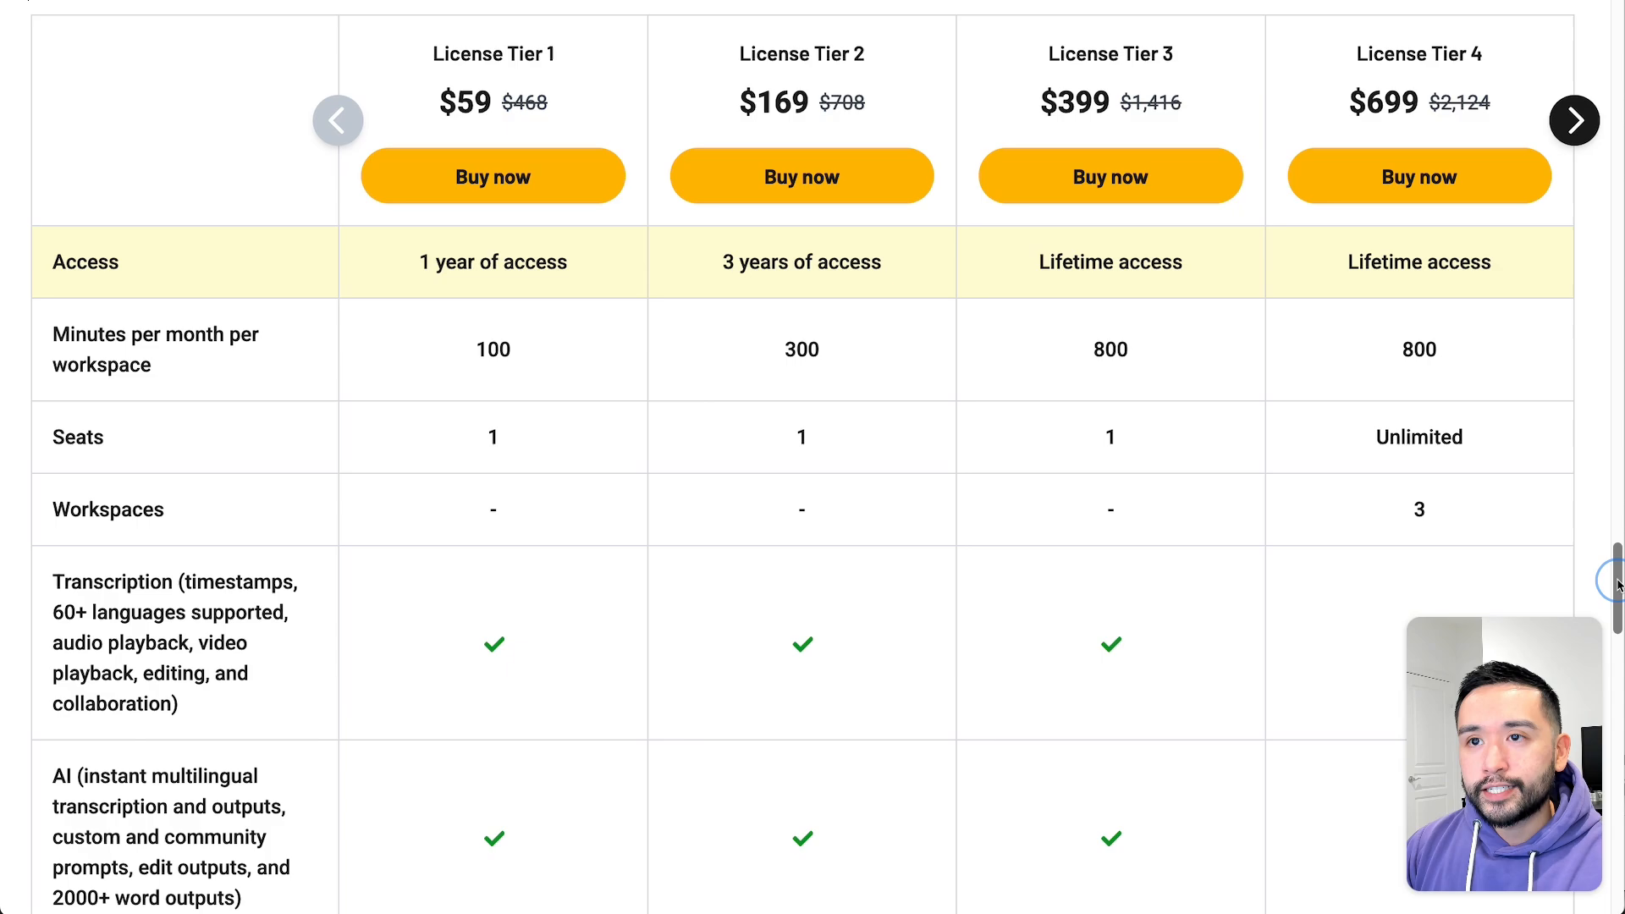
{"action": "left_click_drag", "start_coordinate": [1616, 584], "coordinate": [1617, 696]}
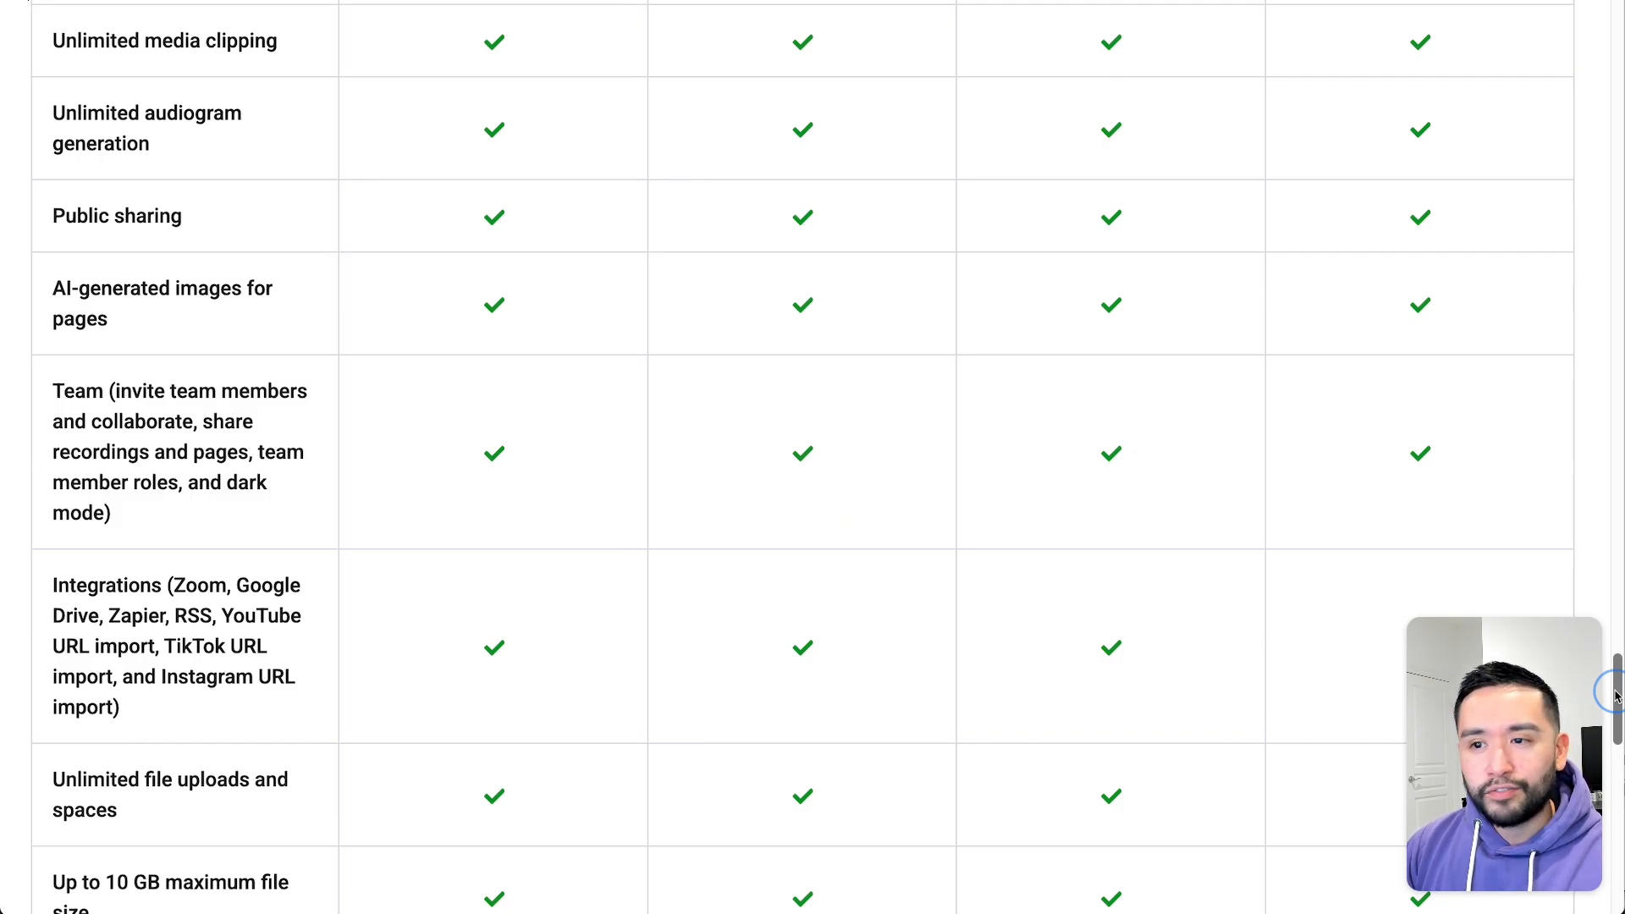
{"action": "left_click_drag", "start_coordinate": [1615, 696], "coordinate": [1596, 590]}
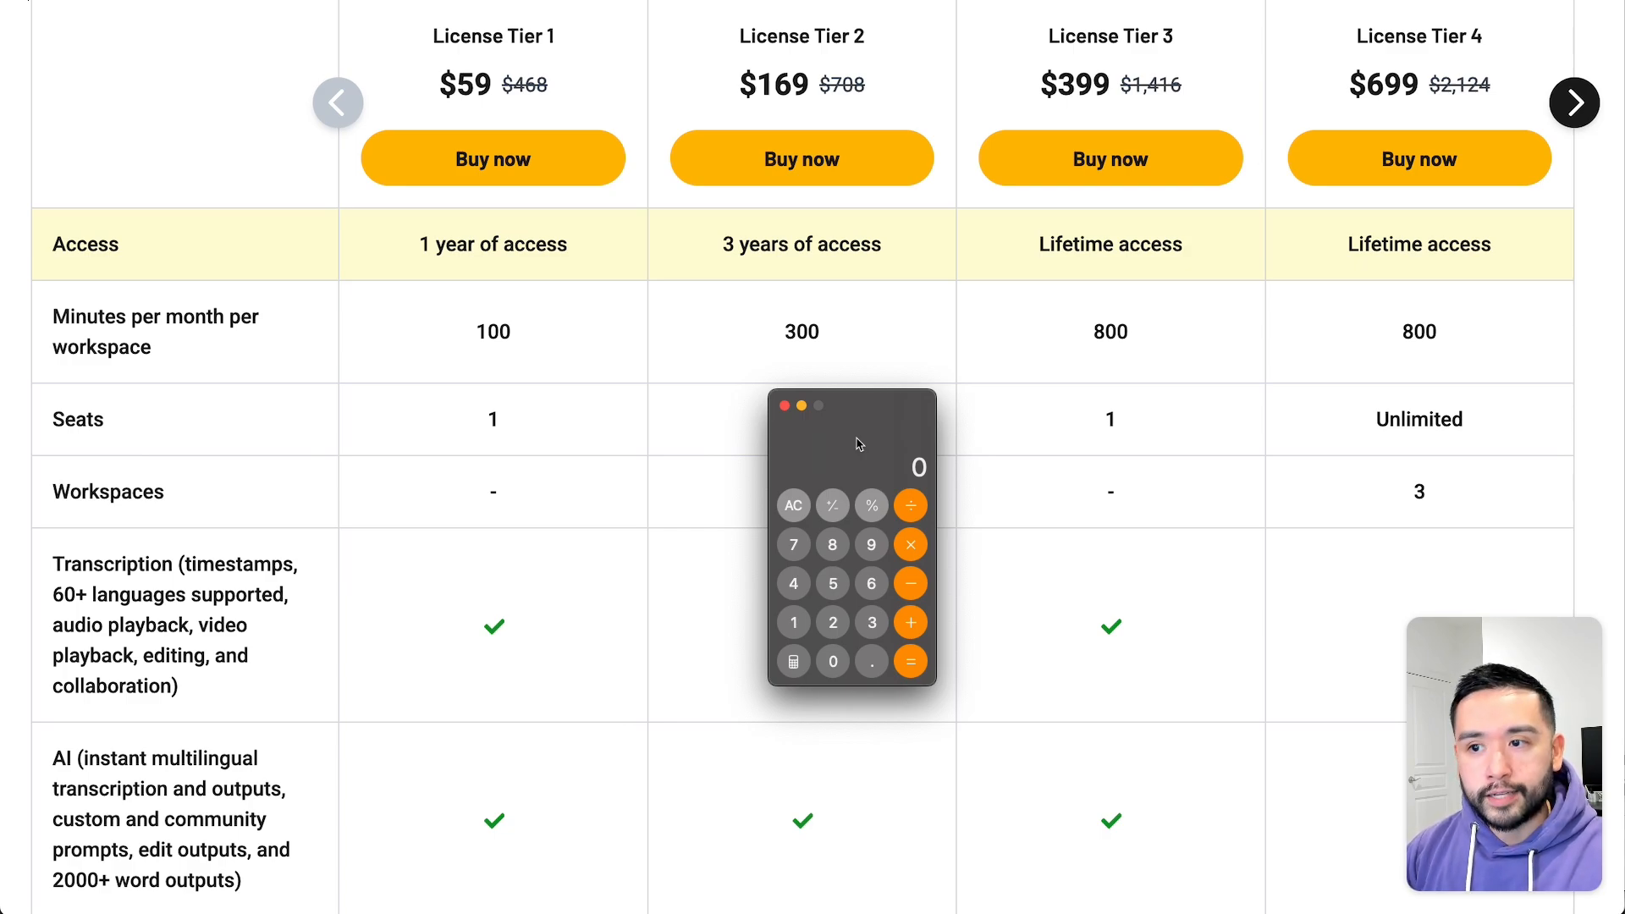
{"action": "left_click", "coordinate": [799, 507]}
{"action": "left_click", "coordinate": [872, 623]}
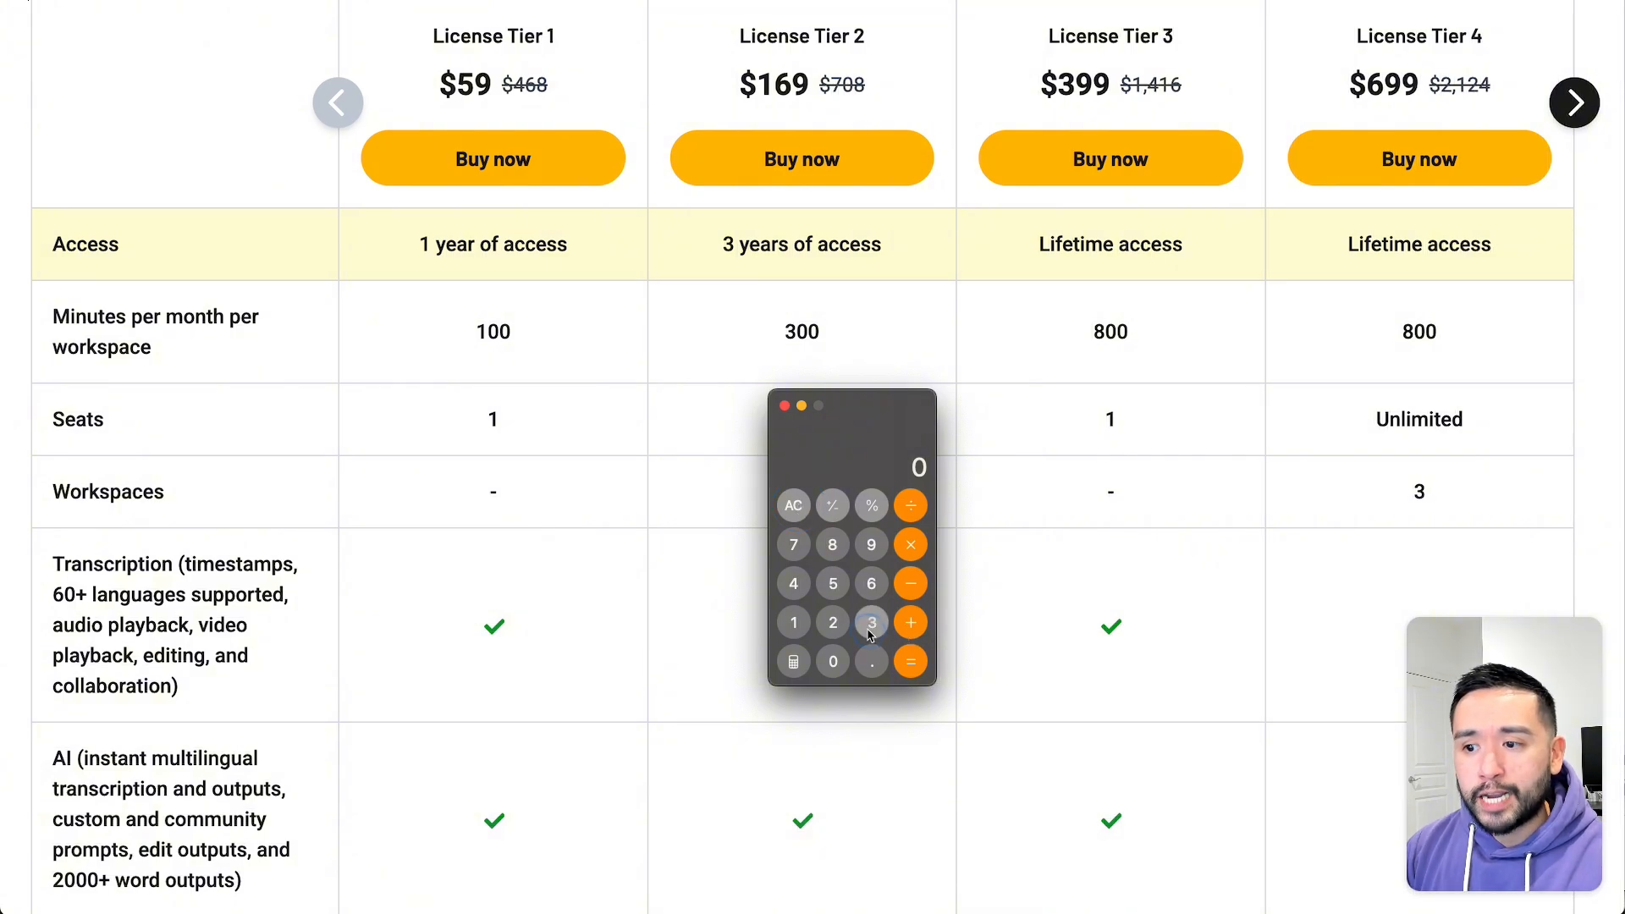
{"action": "left_click", "coordinate": [836, 667]}
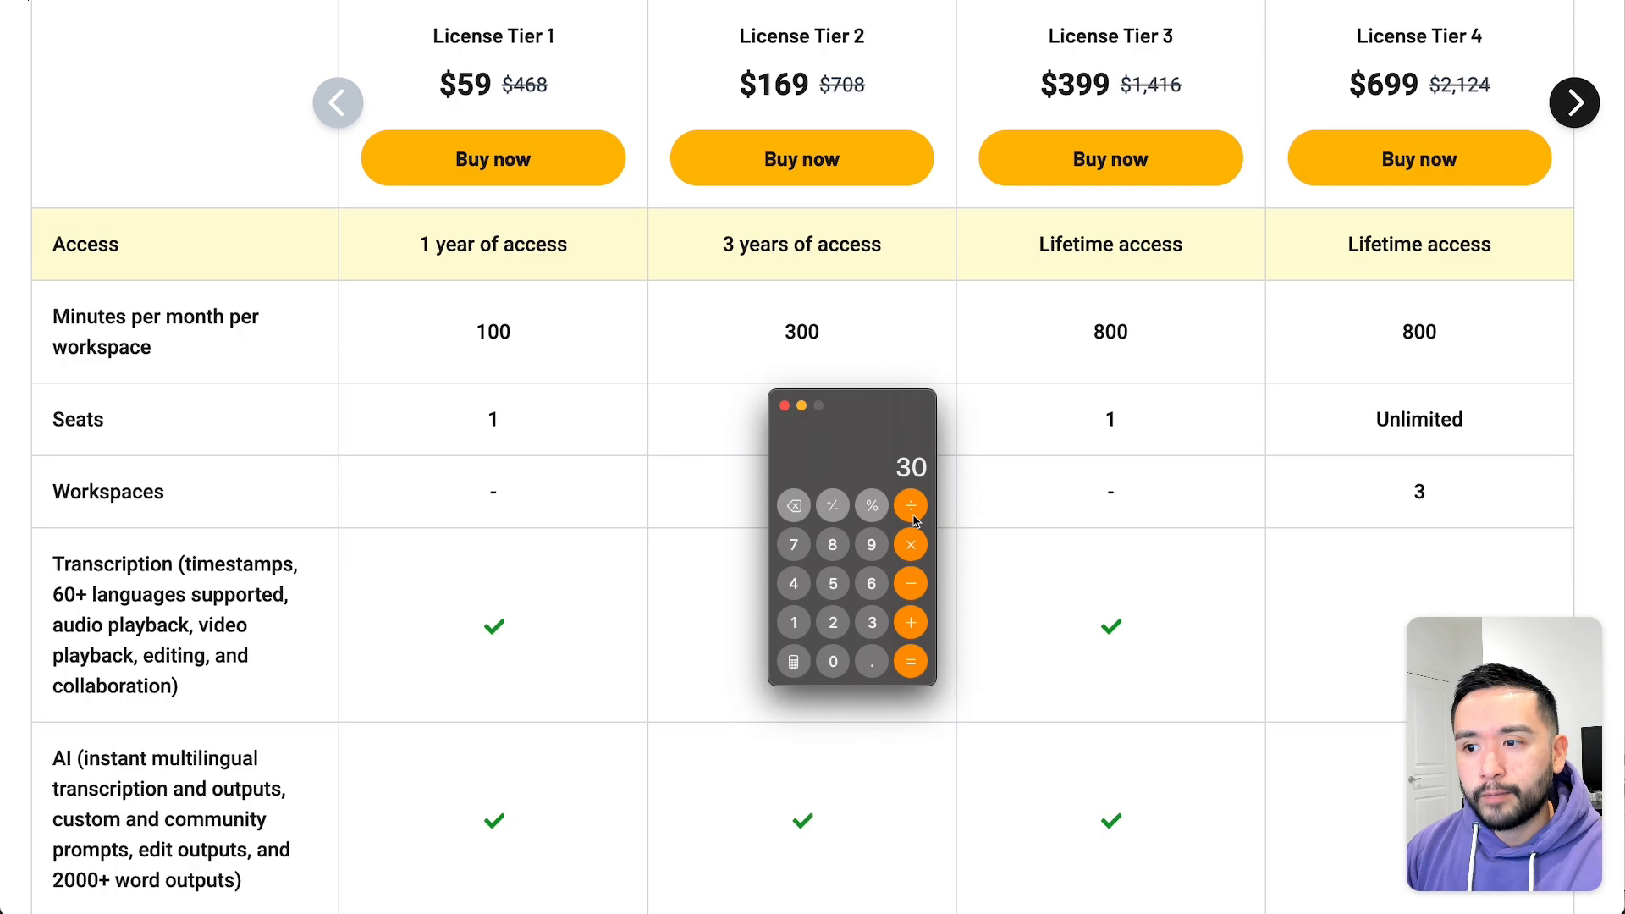
{"action": "left_click", "coordinate": [799, 508]}
{"action": "left_click", "coordinate": [799, 509]}
- Divide Tier 1's 100 monthly minutes by 30 in the calculator to get its daily allowance
{"action": "left_click", "coordinate": [794, 623]}
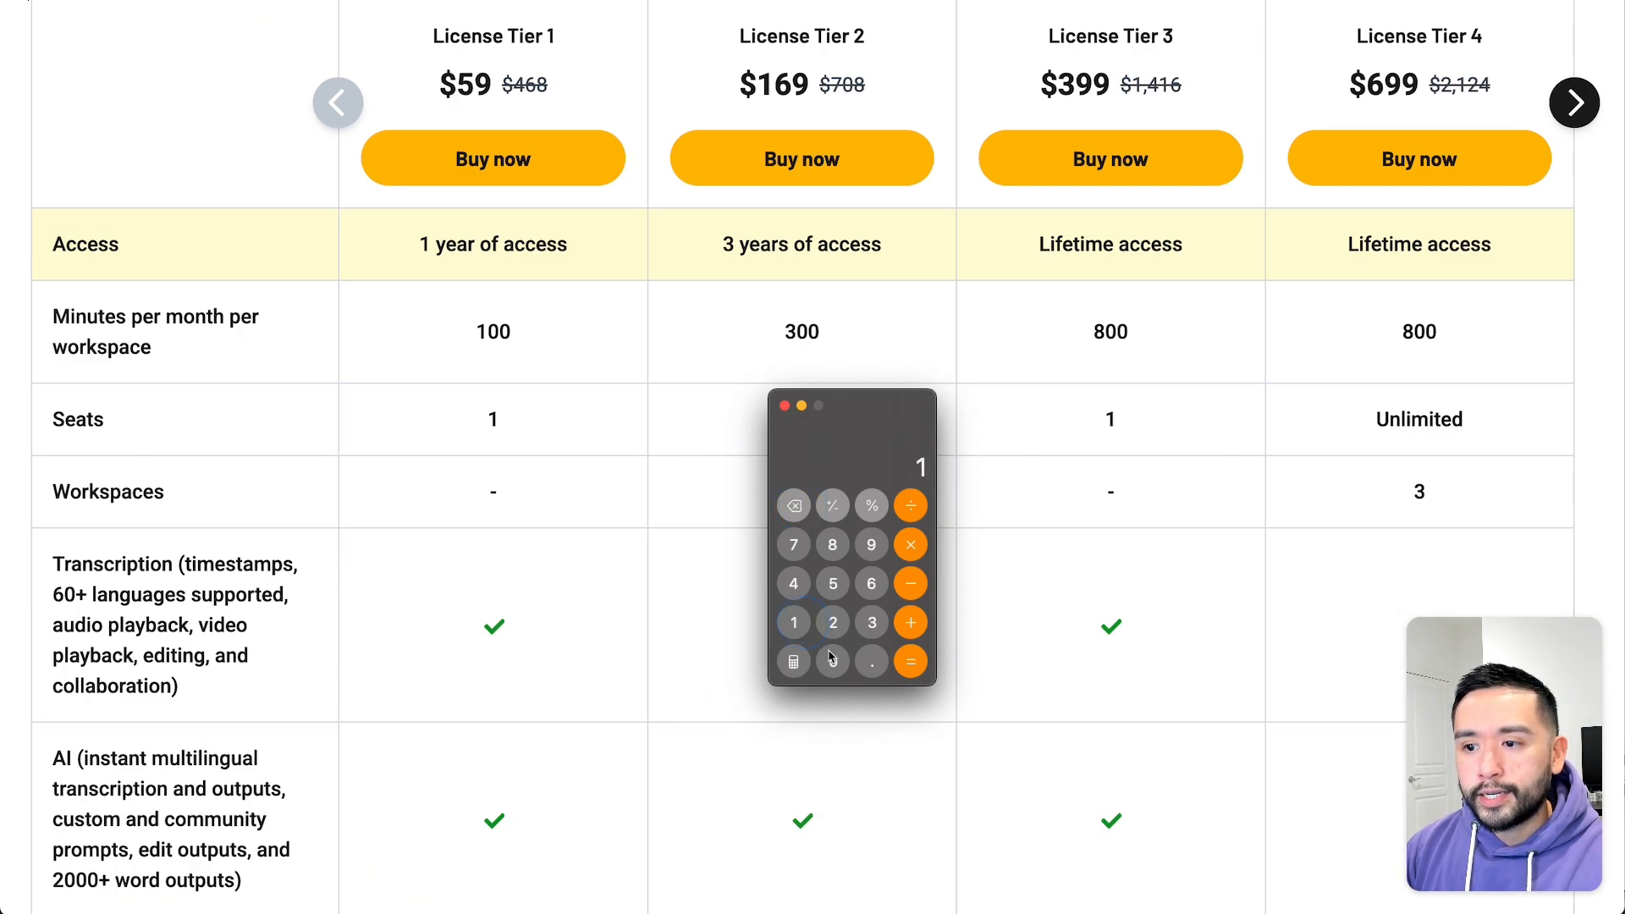
{"action": "left_click", "coordinate": [833, 662]}
{"action": "left_click", "coordinate": [833, 662]}
{"action": "left_click", "coordinate": [910, 507]}
{"action": "left_click", "coordinate": [871, 623]}
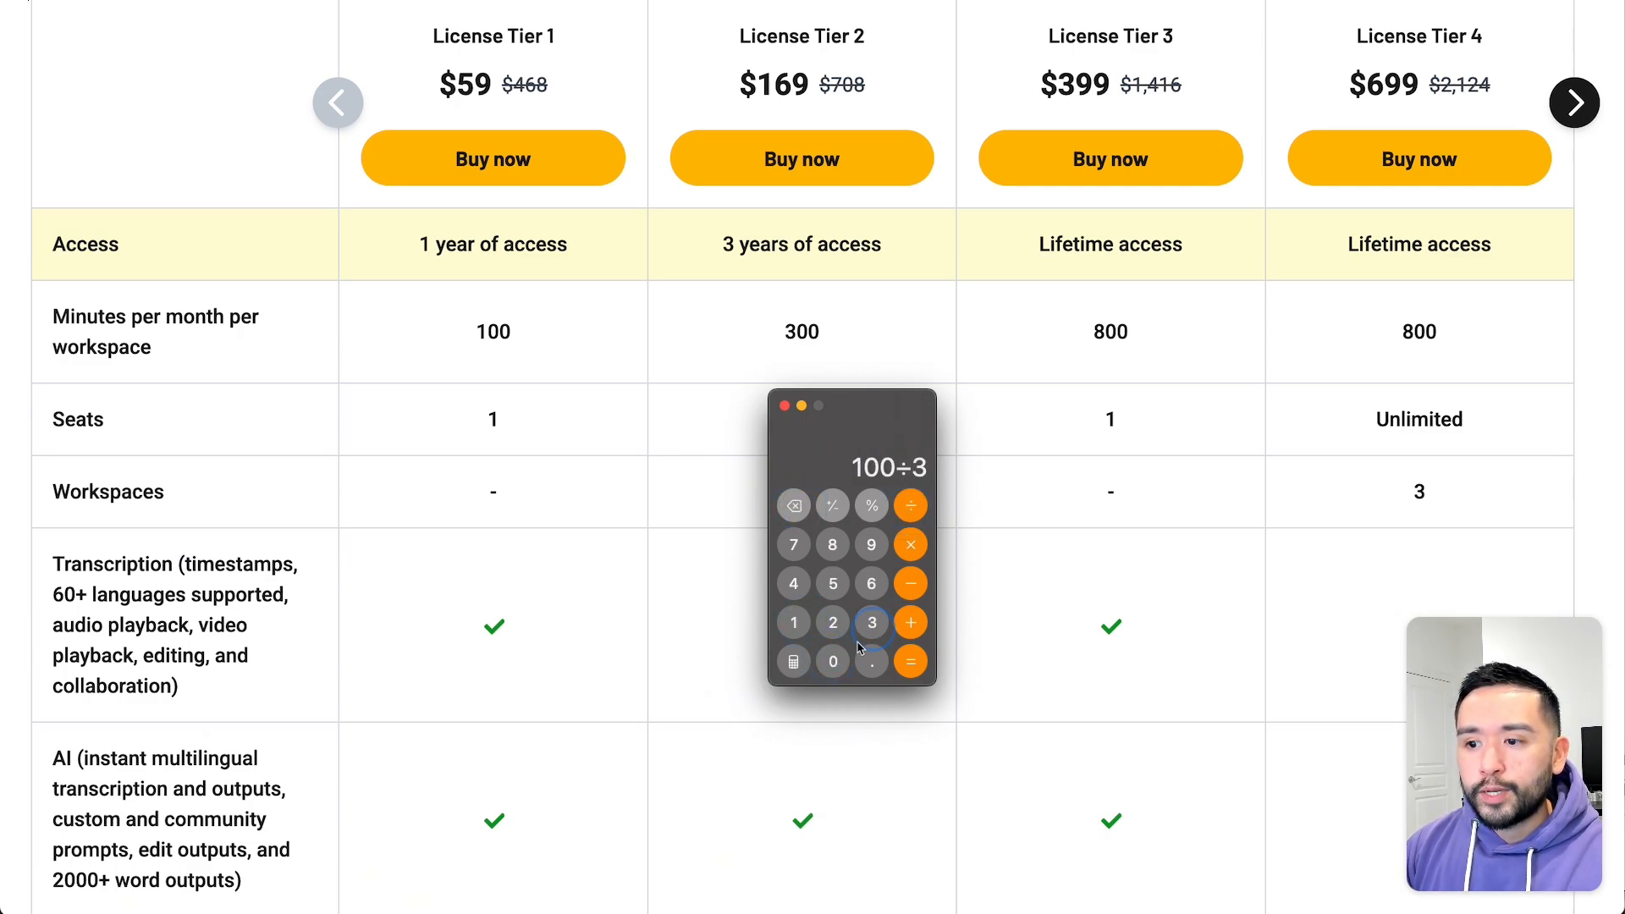
{"action": "left_click", "coordinate": [833, 662]}
{"action": "left_click", "coordinate": [921, 662]}
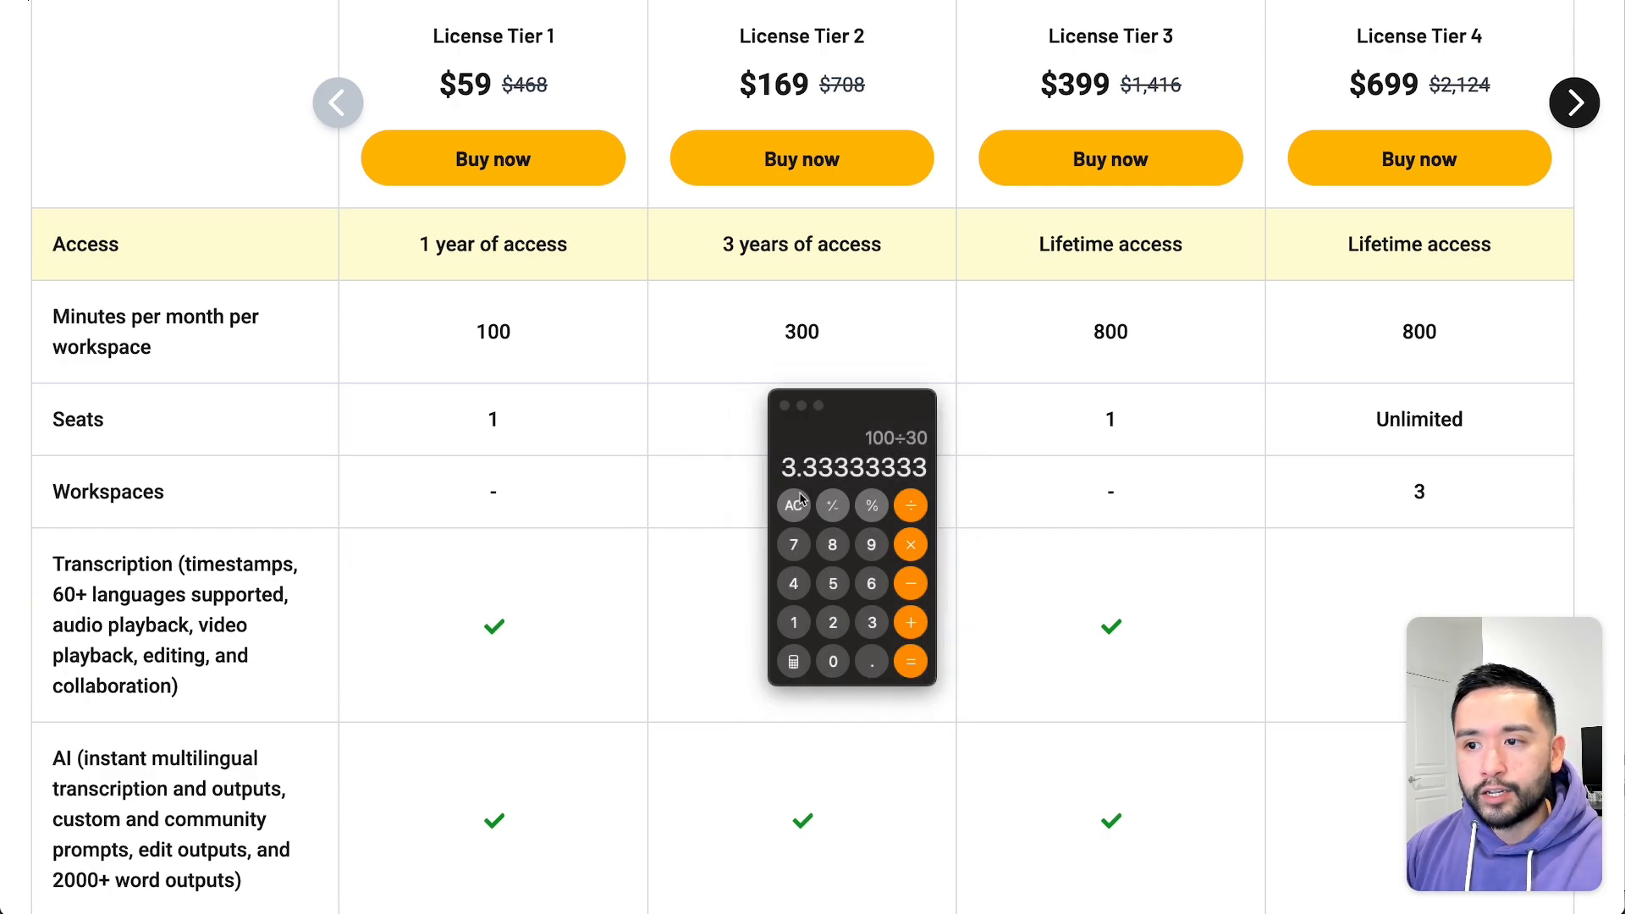
- Divide Tier 2's 300 monthly minutes by 30 in the calculator
{"action": "left_click", "coordinate": [871, 623]}
{"action": "left_click", "coordinate": [833, 662]}
{"action": "left_click", "coordinate": [833, 662]}
{"action": "left_click", "coordinate": [911, 506]}
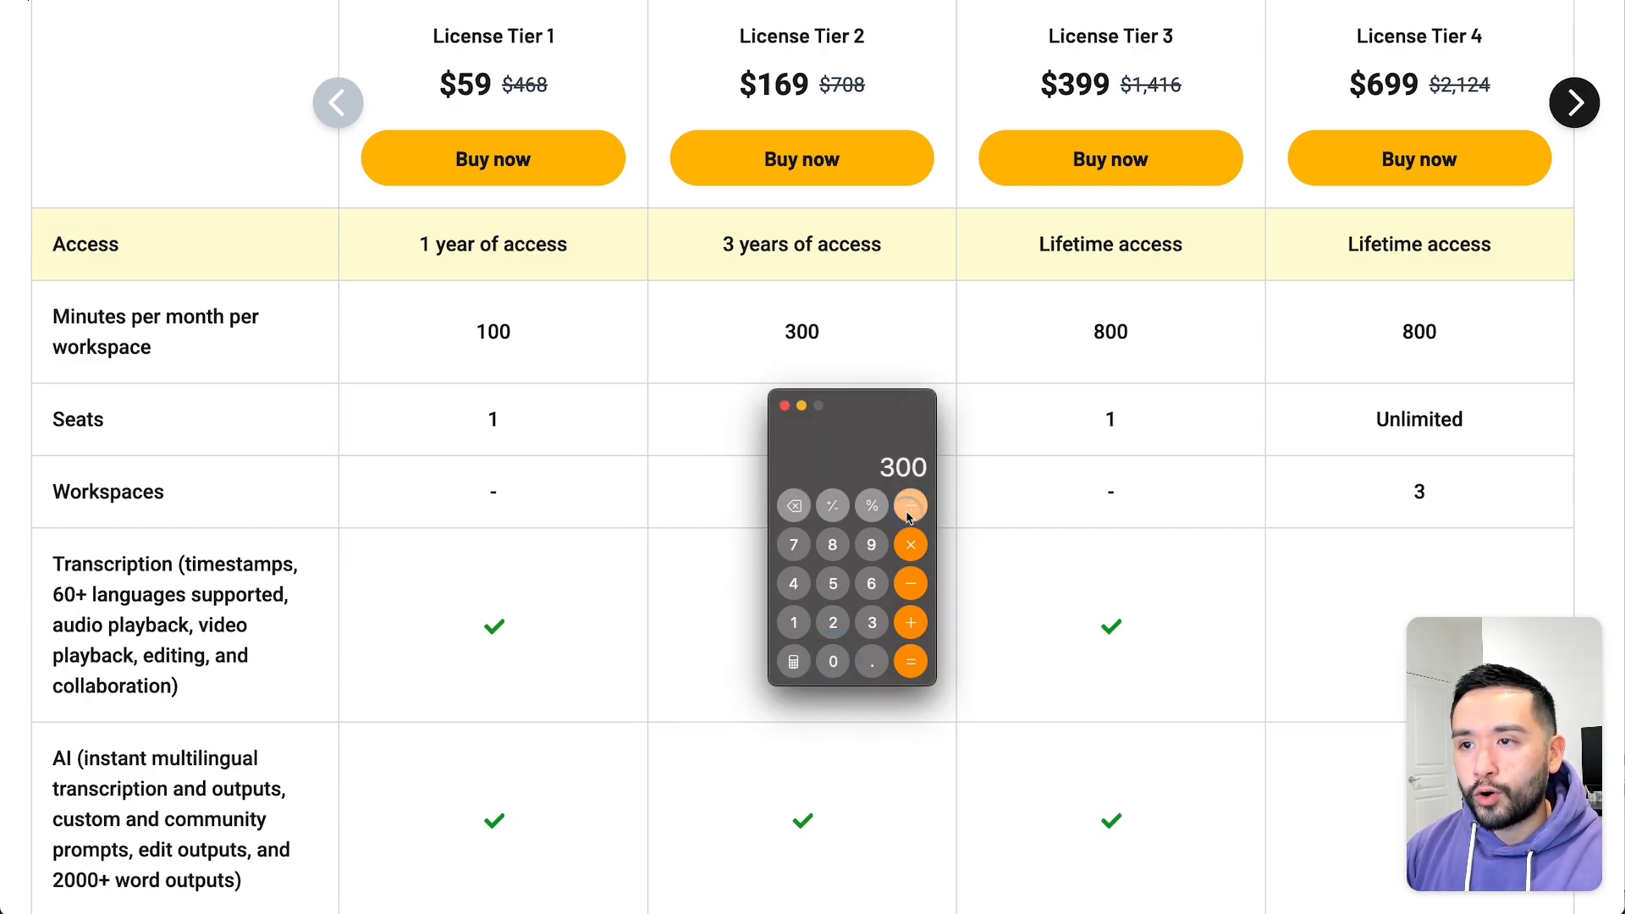
{"action": "left_click", "coordinate": [872, 623]}
{"action": "left_click", "coordinate": [833, 662]}
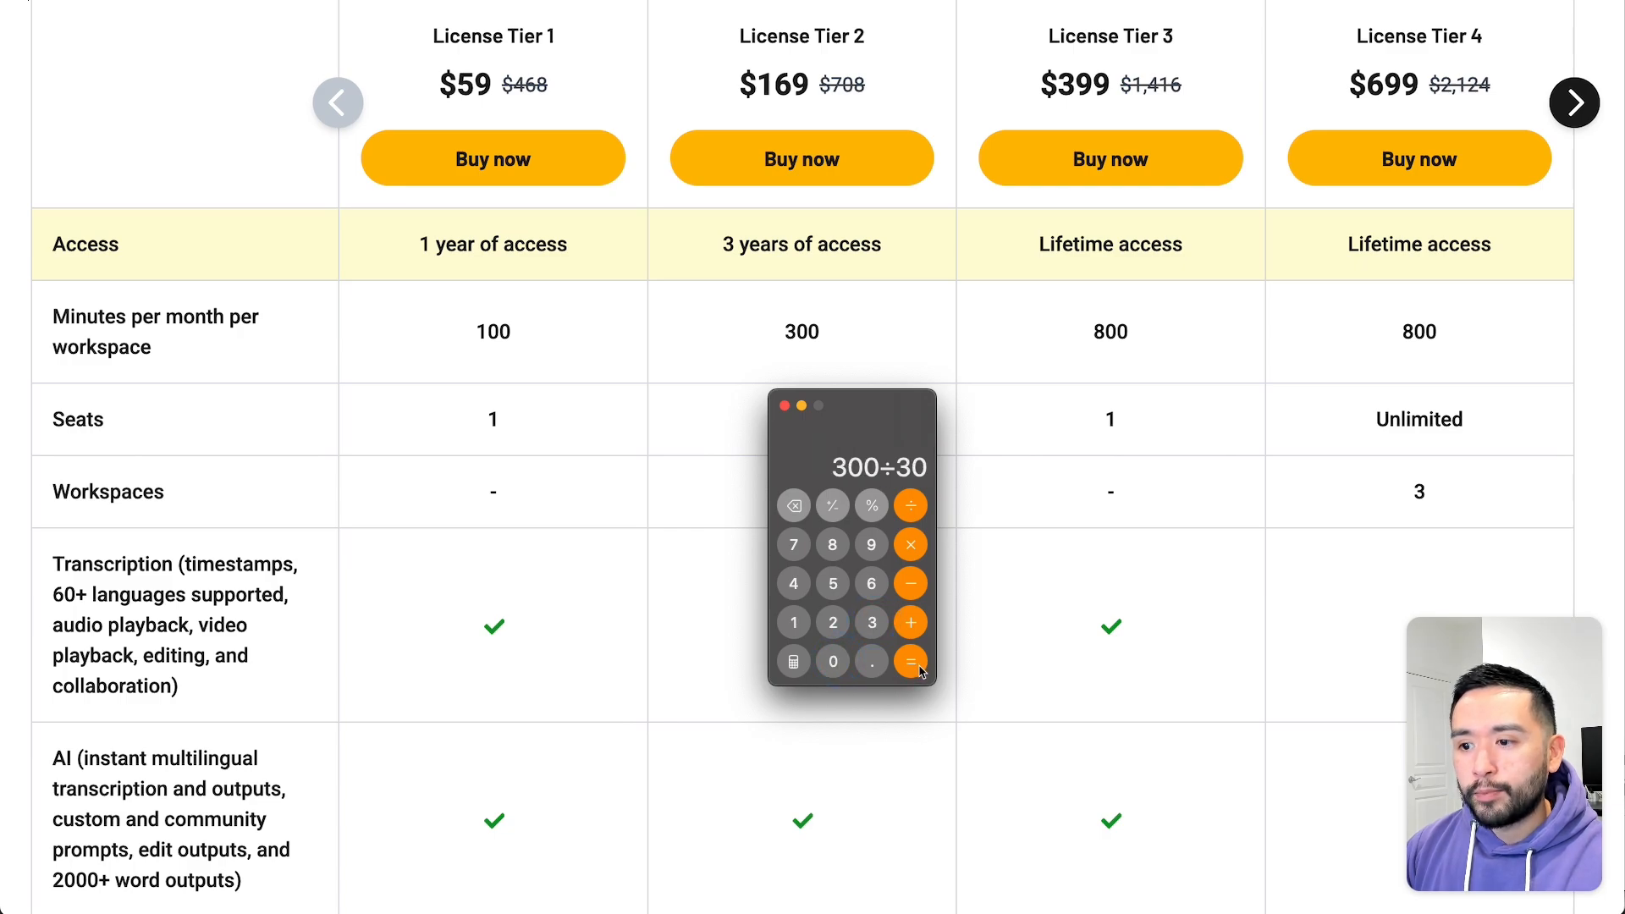
{"action": "left_click", "coordinate": [911, 662]}
- Clear the calculator and divide the 800 monthly minutes of Tiers 3 and 4 by 30
{"action": "left_click", "coordinate": [793, 506]}
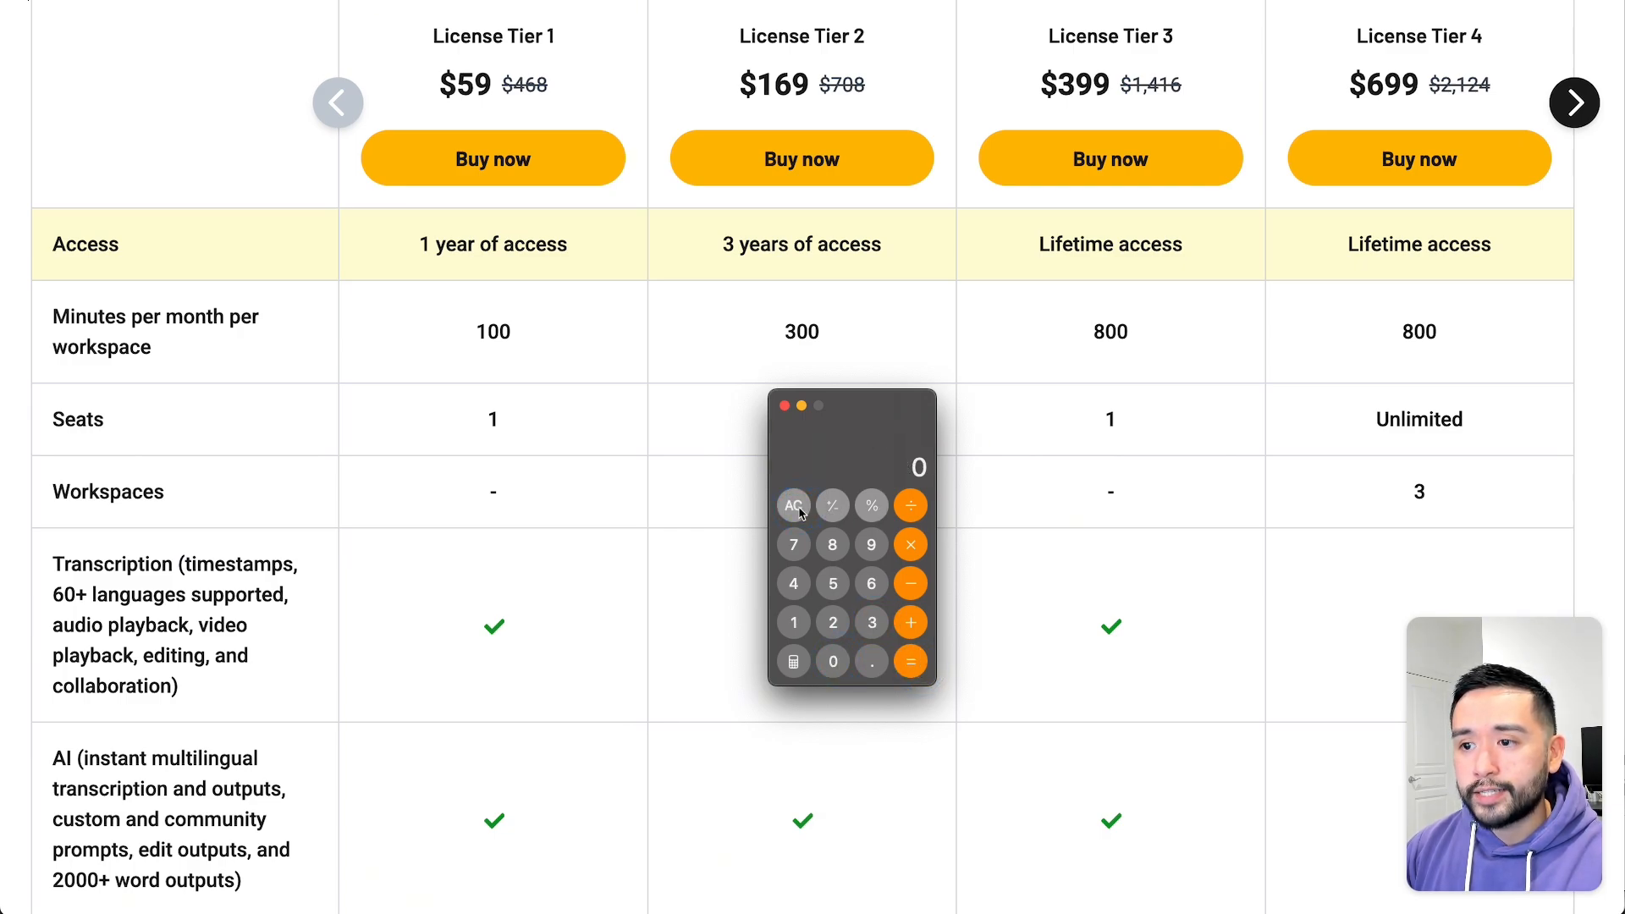
{"action": "left_click", "coordinate": [833, 549]}
{"action": "left_click", "coordinate": [833, 662]}
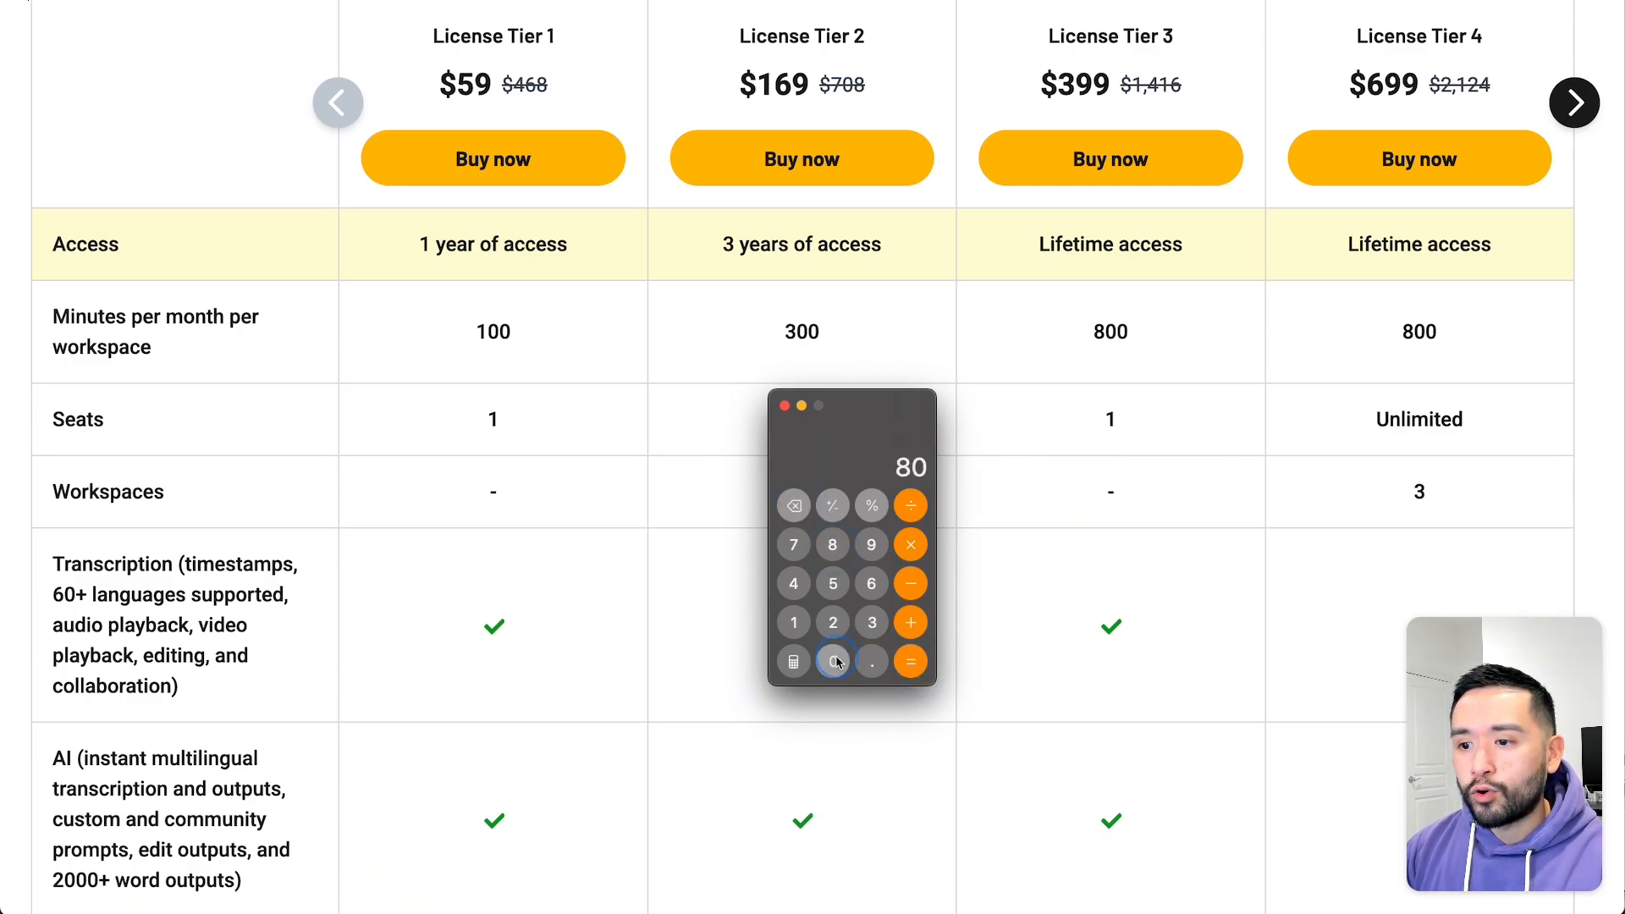
{"action": "left_click", "coordinate": [833, 662]}
{"action": "left_click", "coordinate": [909, 508]}
{"action": "left_click", "coordinate": [872, 623]}
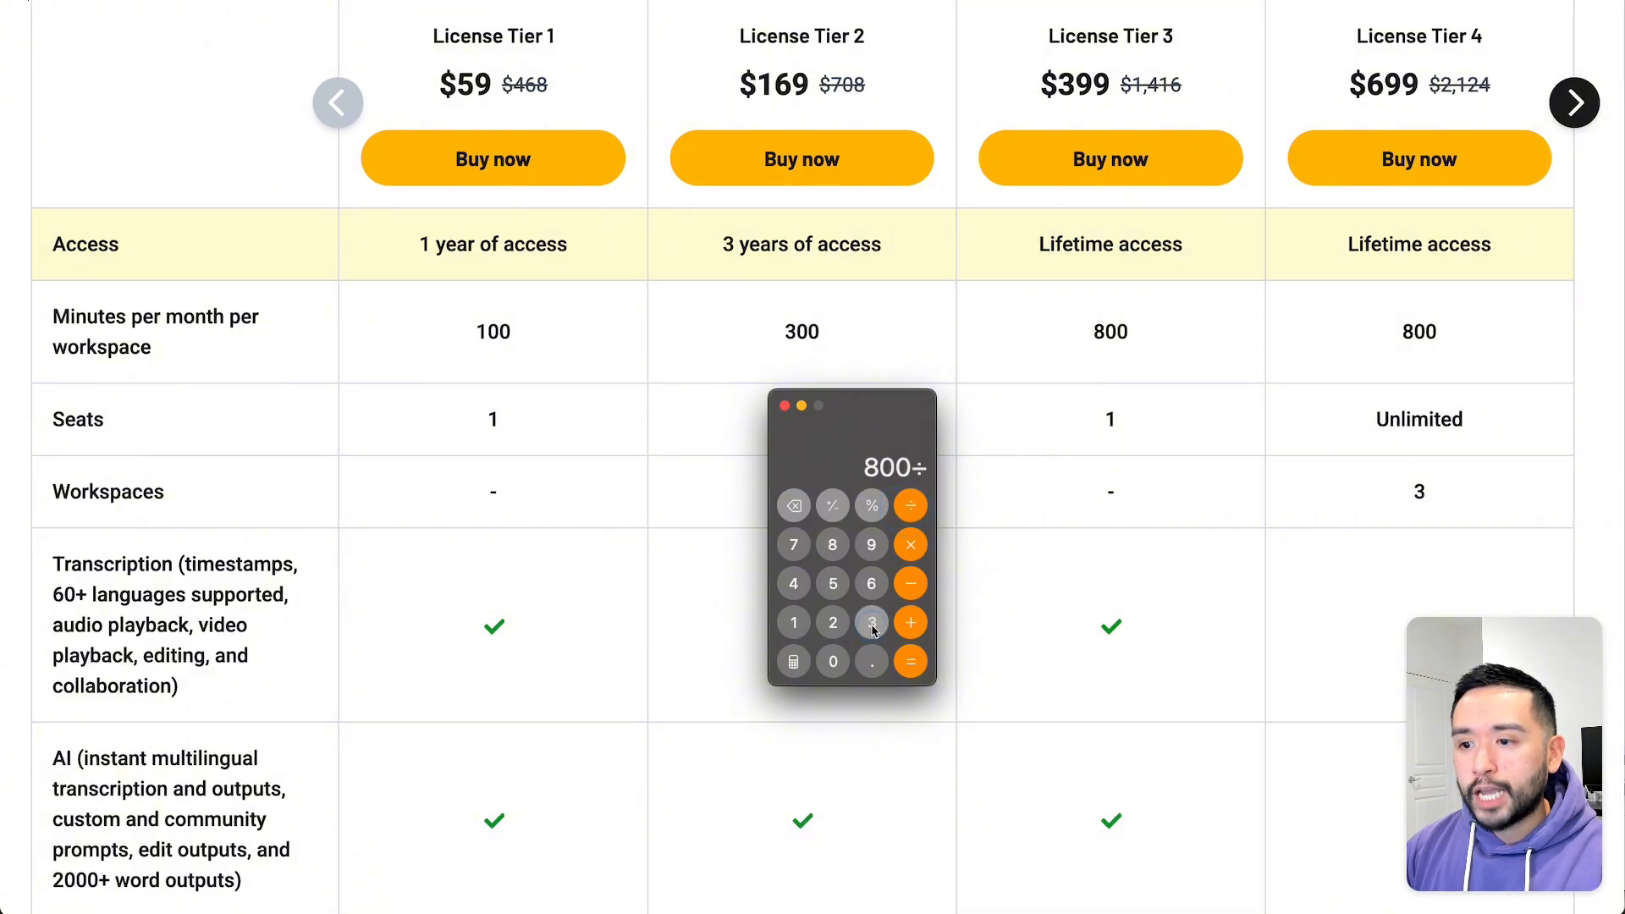
{"action": "left_click", "coordinate": [833, 662]}
{"action": "left_click", "coordinate": [911, 663]}
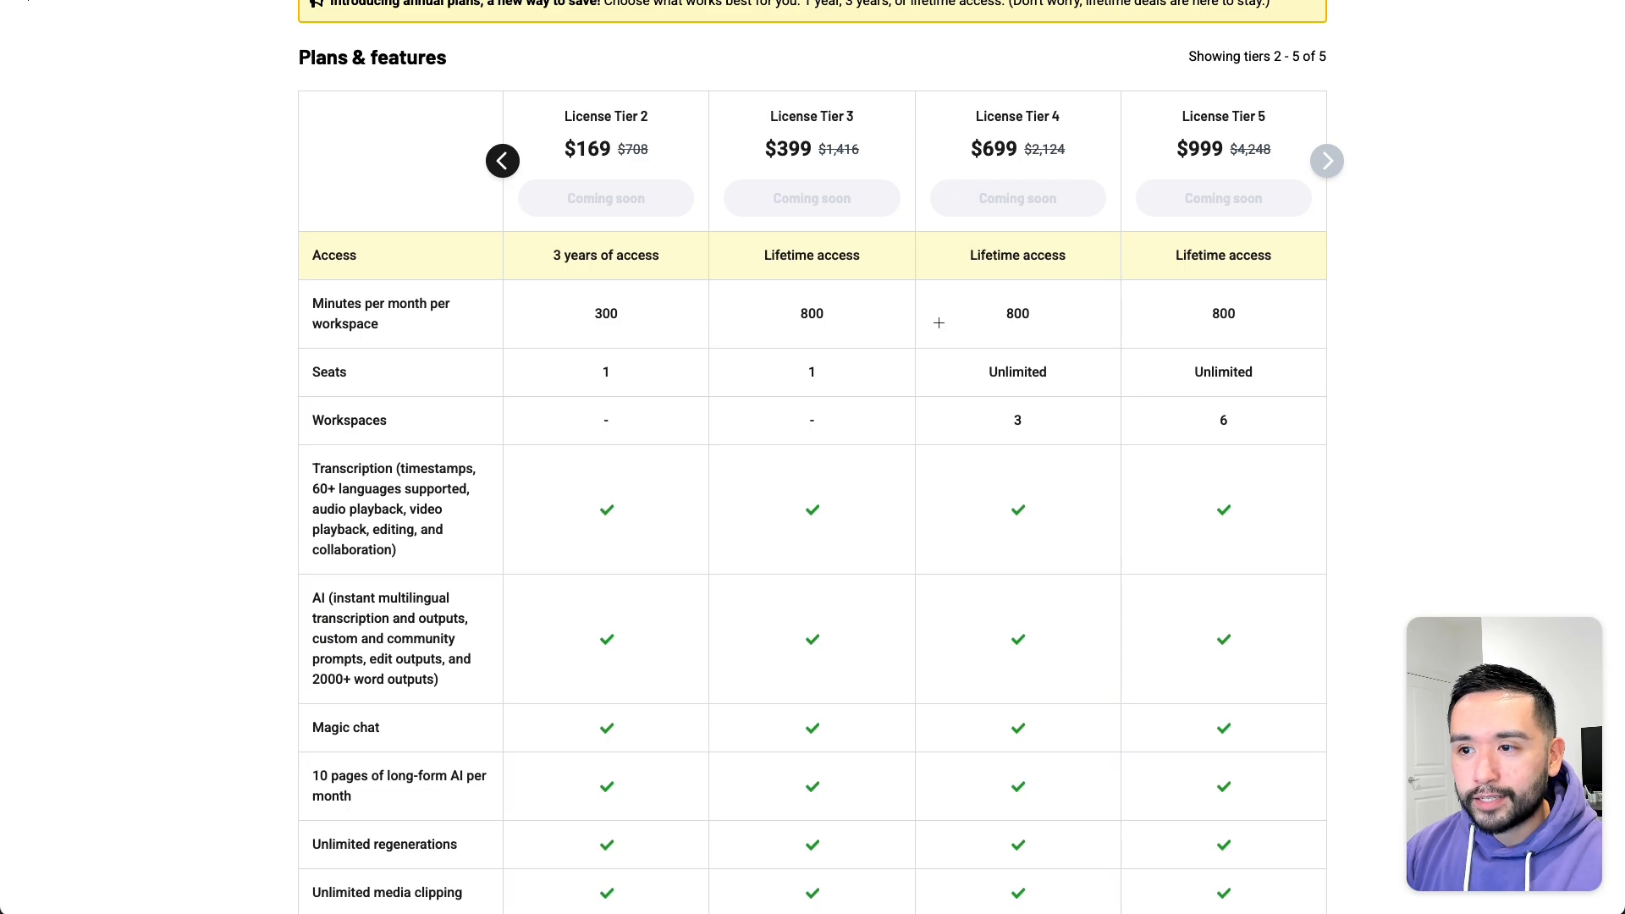
- Review the remaining feature rows for License Tiers 2 to 5 and the deal terms beneath the table
{"action": "scroll", "coordinate": [906, 409], "scroll_direction": "down", "scroll_amount": 5}
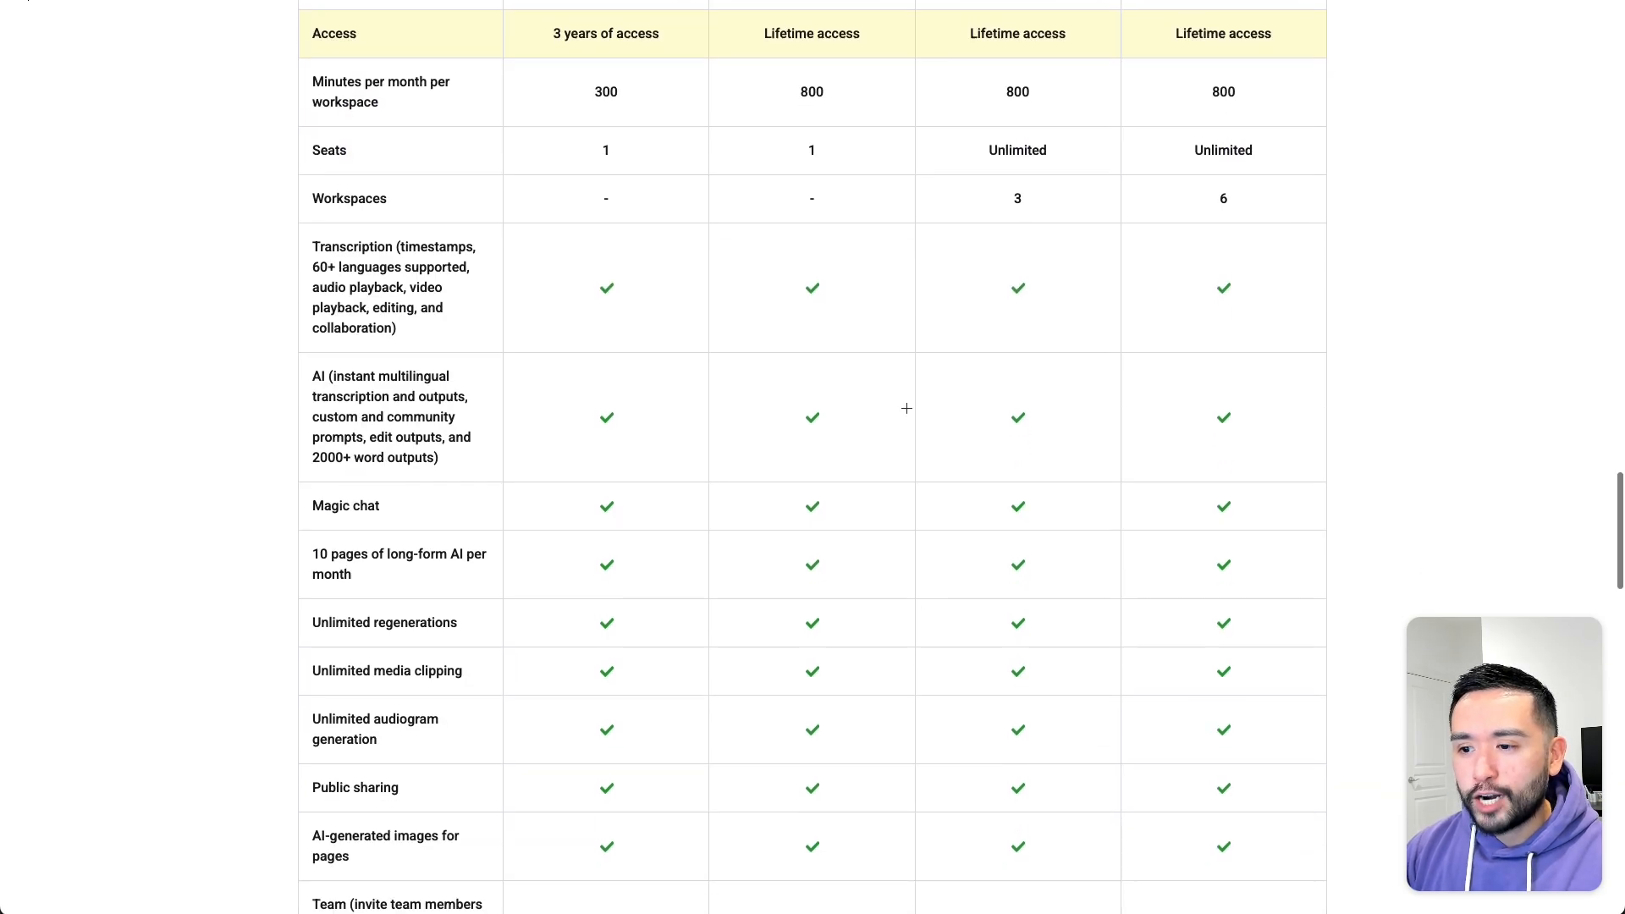
{"action": "scroll", "coordinate": [907, 409], "scroll_direction": "down", "scroll_amount": 7}
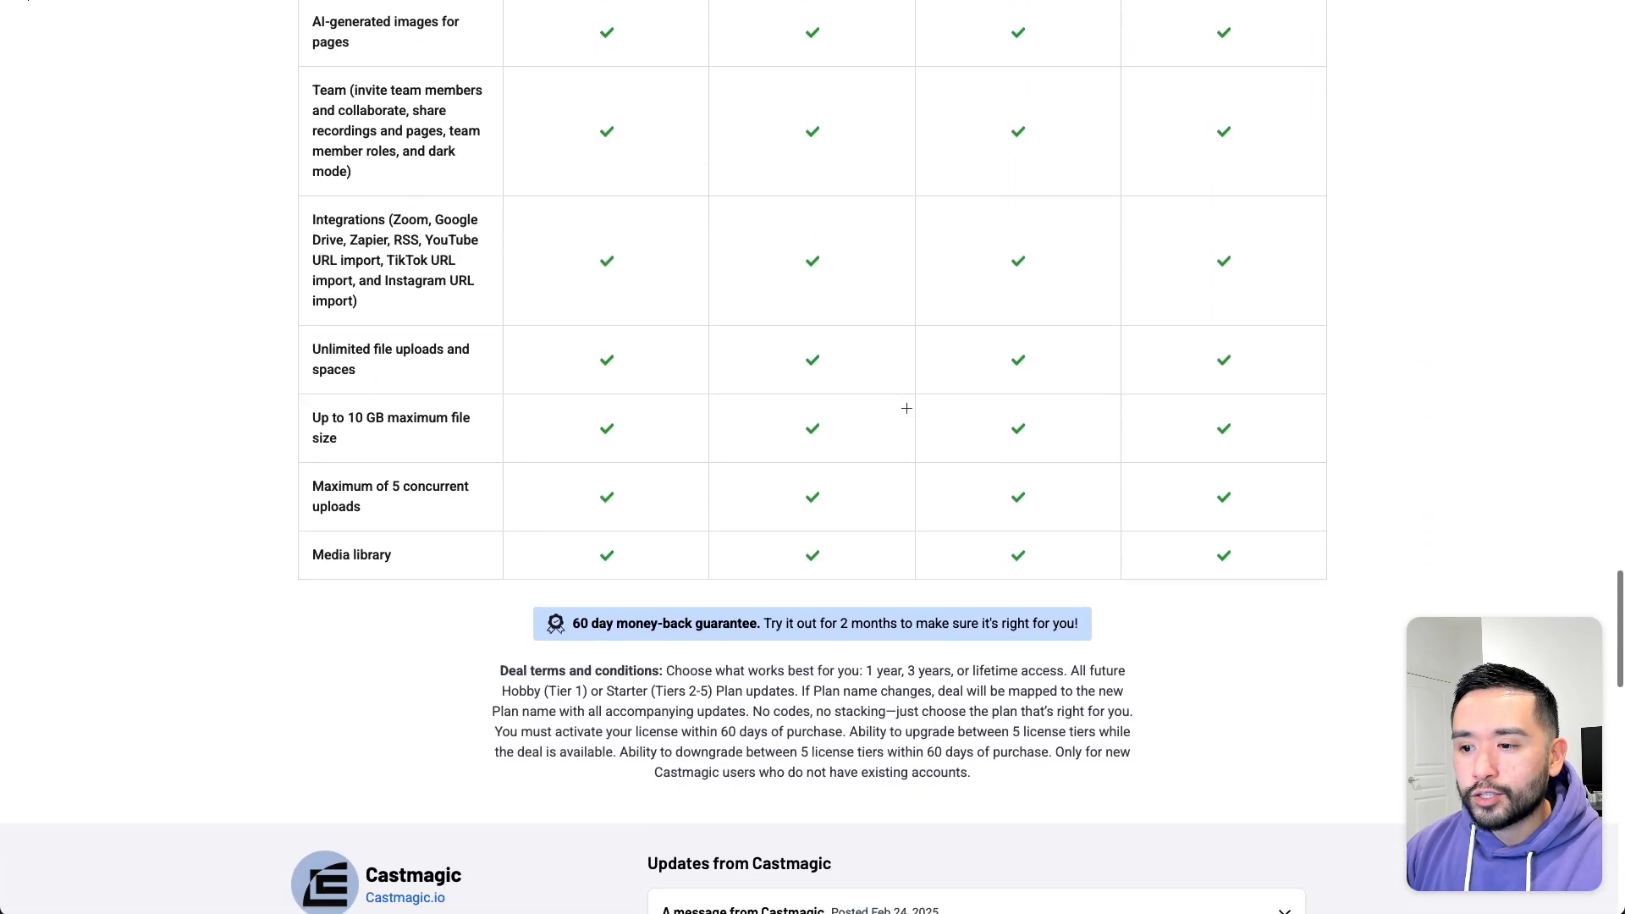
{"action": "scroll", "coordinate": [907, 408], "scroll_direction": "down", "scroll_amount": 1}
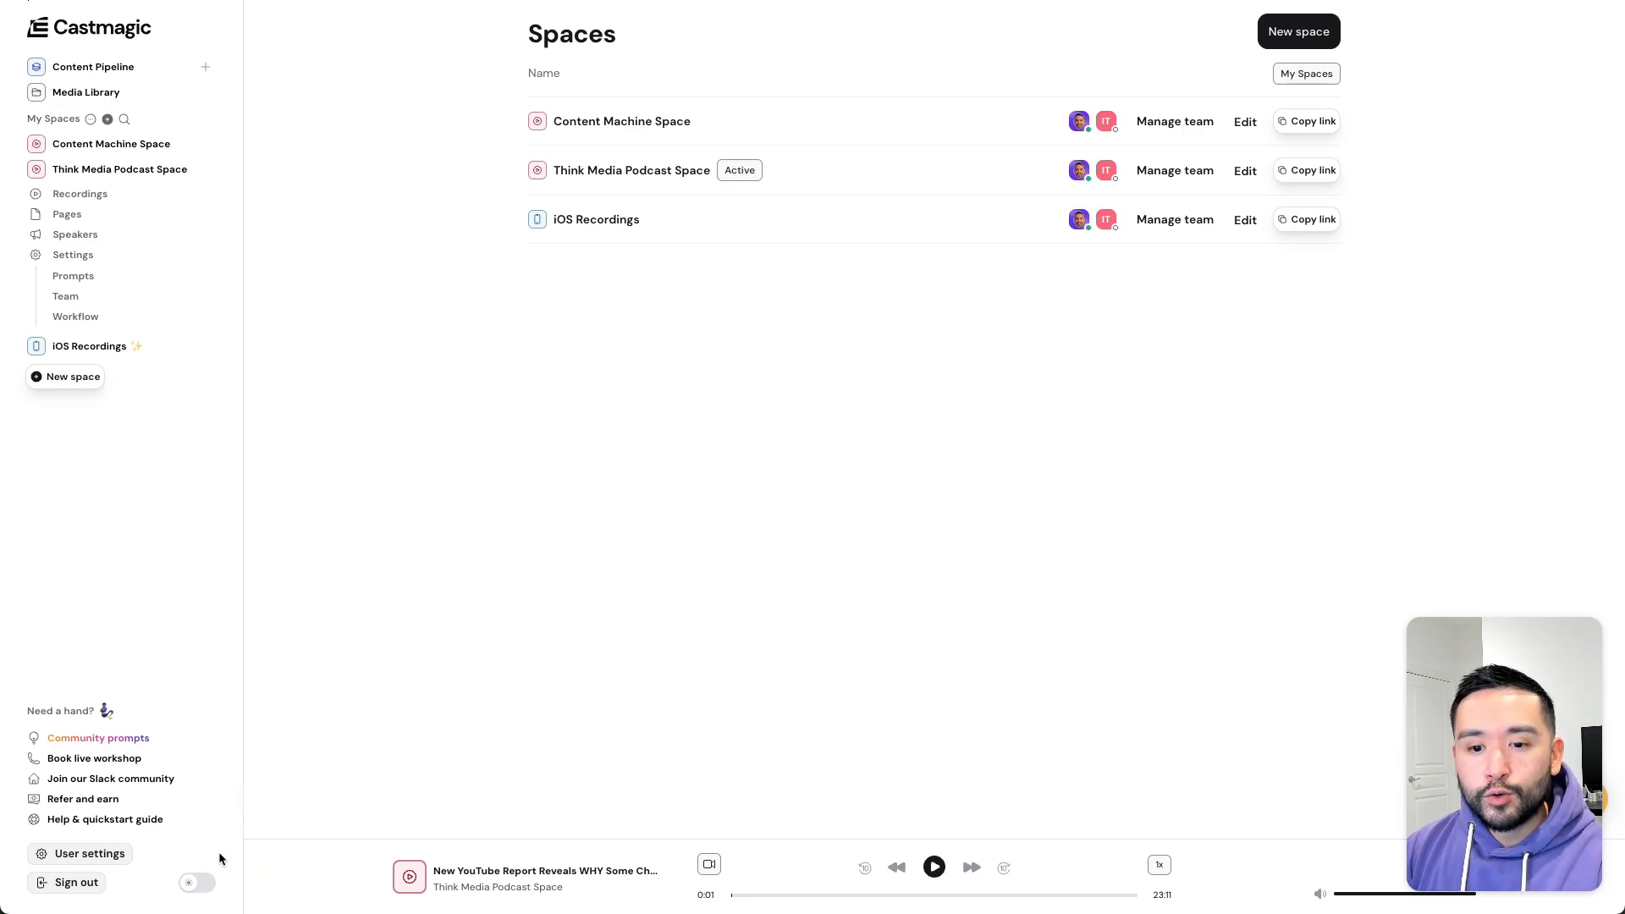
- Switch to Castmagic, turn on dark mode and open the Think Media Podcast Space
{"action": "left_click", "coordinate": [201, 883]}
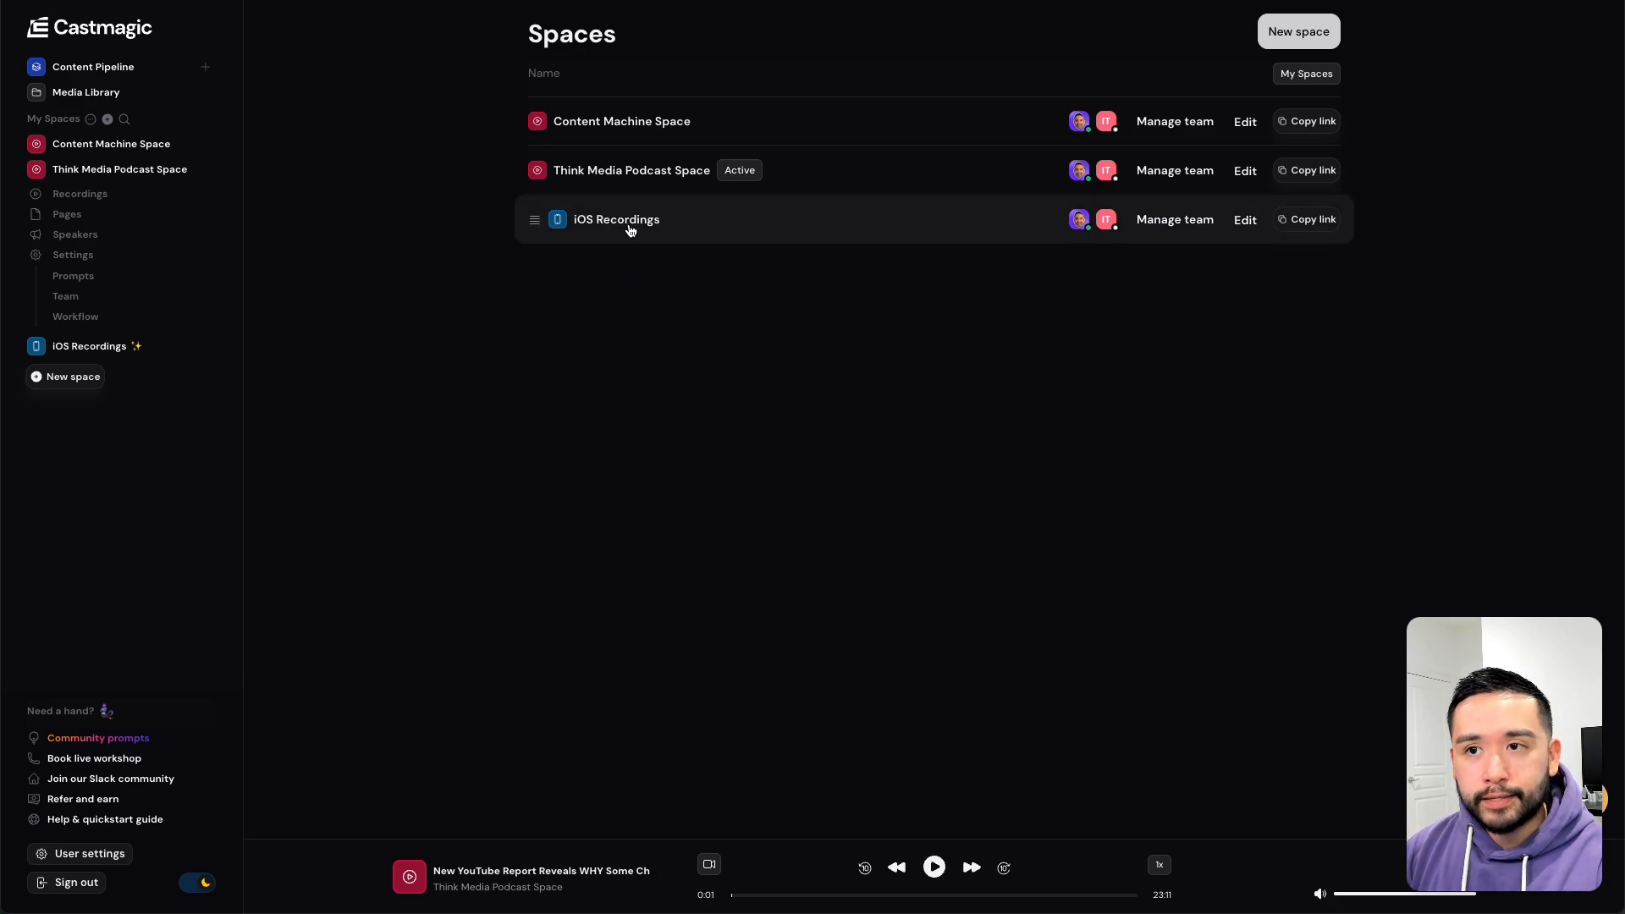
{"action": "left_click", "coordinate": [659, 179]}
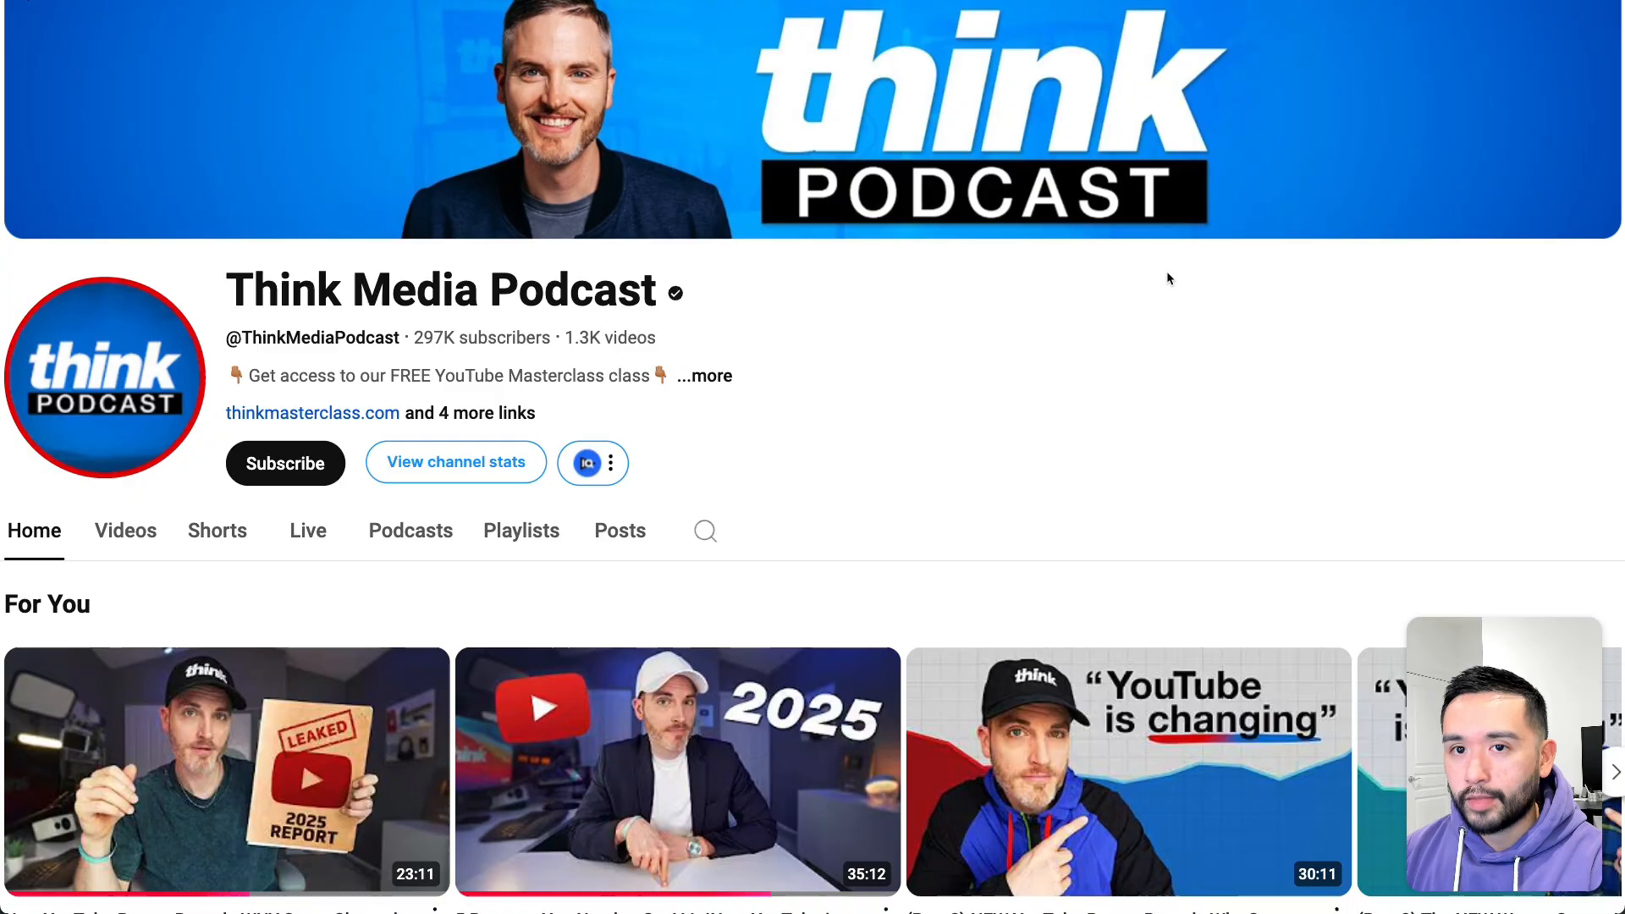
- Look over the Think Media Podcast YouTube channel and its featured videos
{"action": "scroll", "coordinate": [1167, 271], "scroll_direction": "down", "scroll_amount": 1}
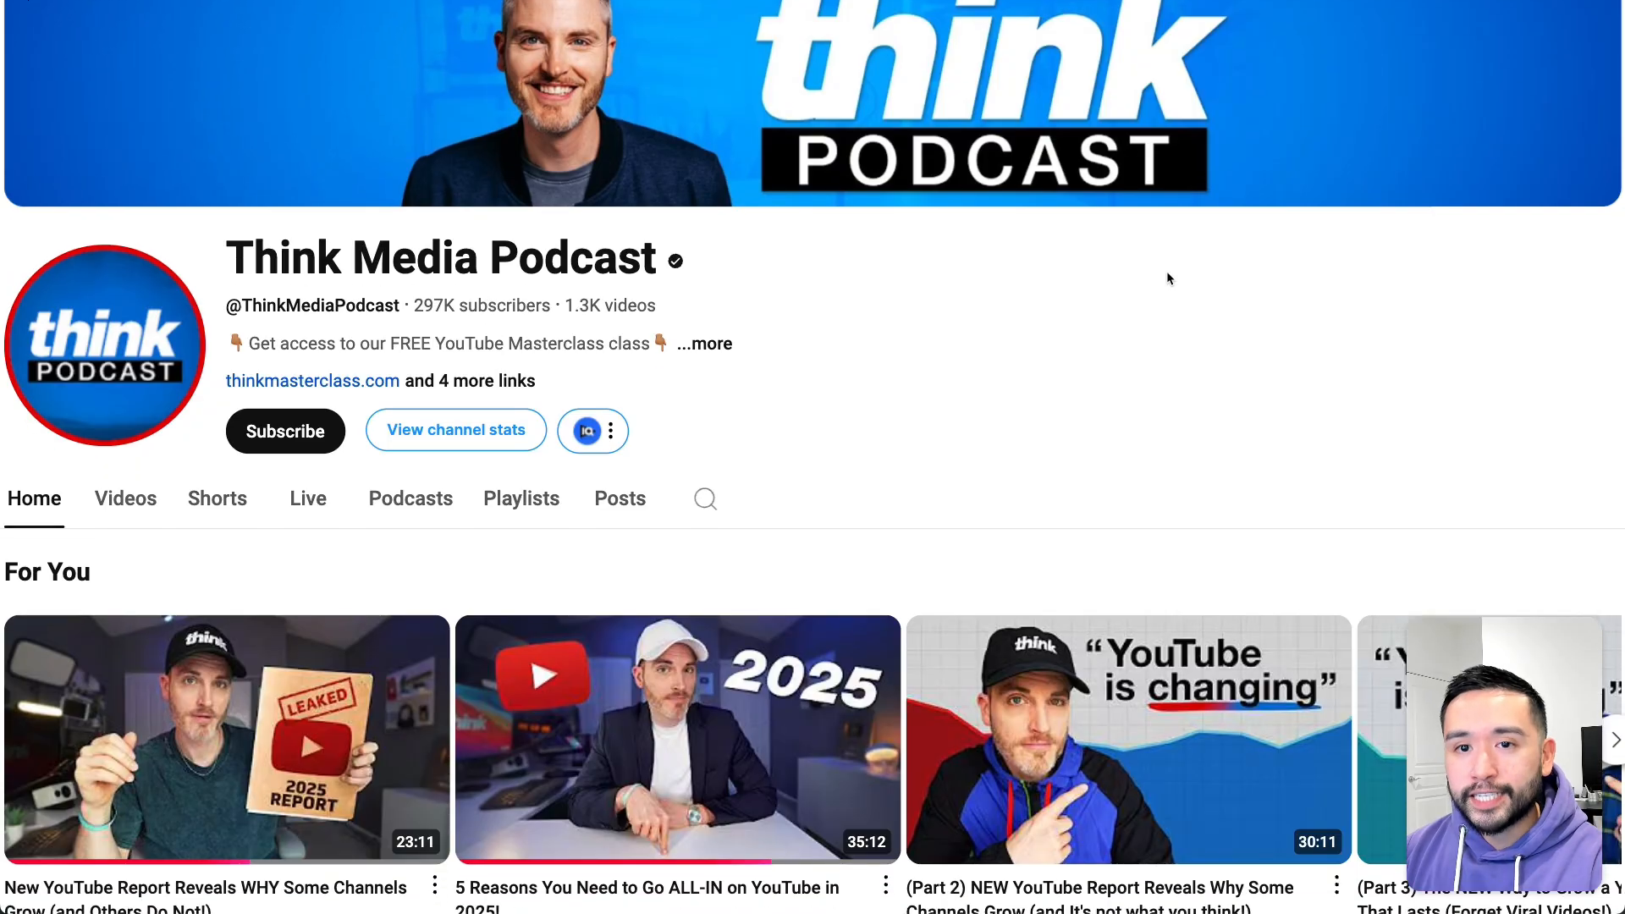
{"action": "scroll", "coordinate": [1166, 273], "scroll_direction": "down", "scroll_amount": 2}
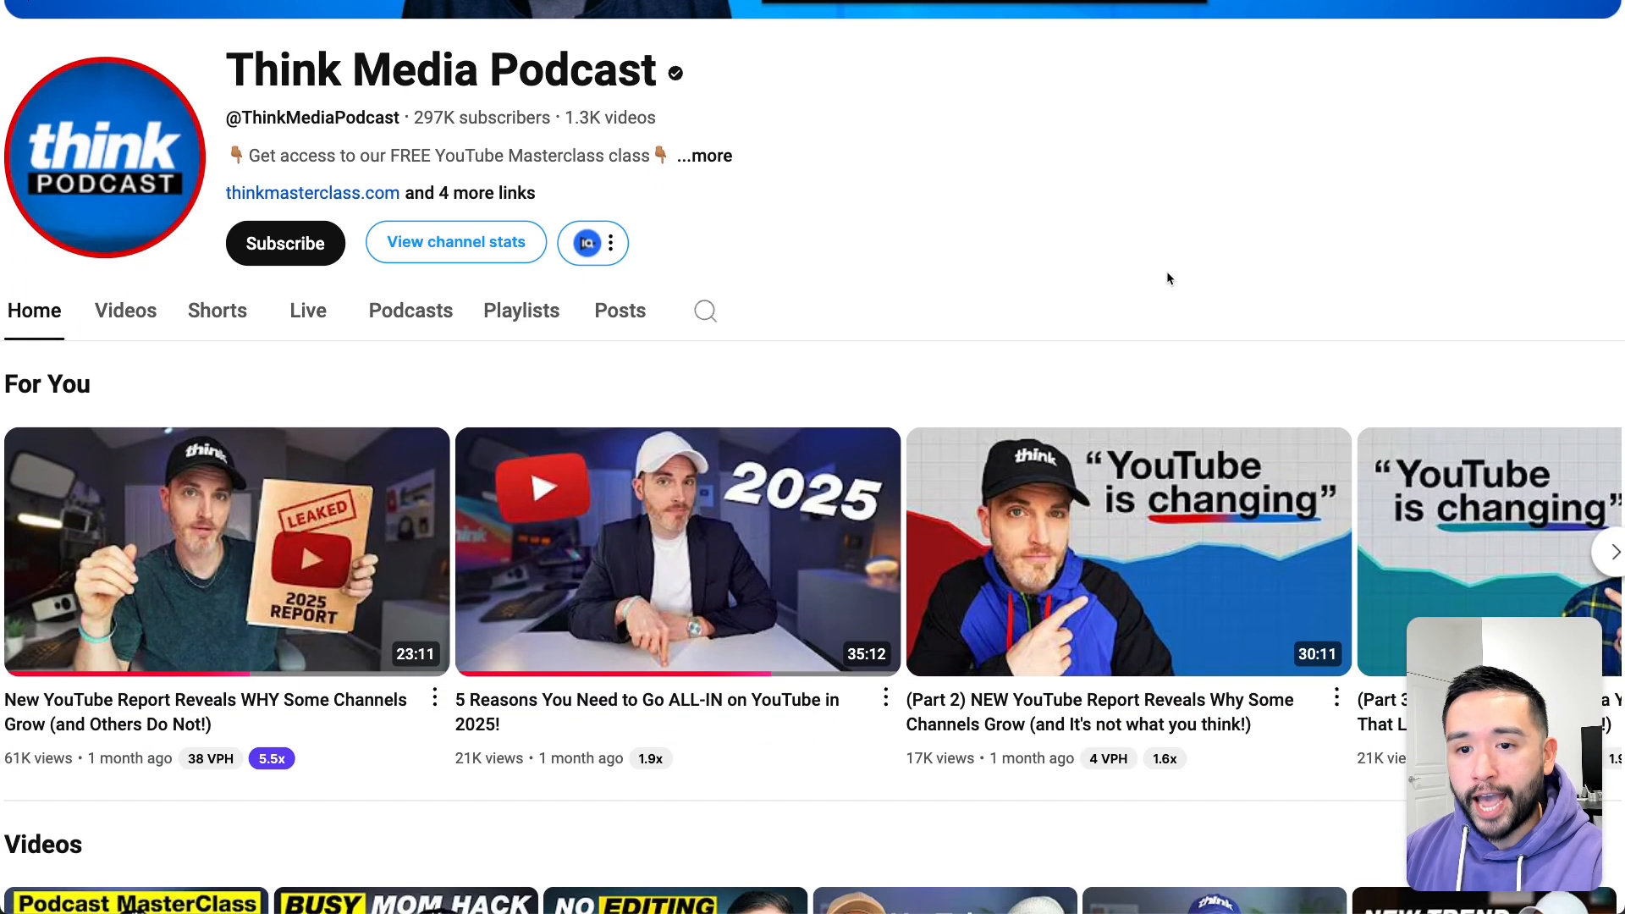
{"action": "scroll", "coordinate": [1166, 271], "scroll_direction": "down", "scroll_amount": 1}
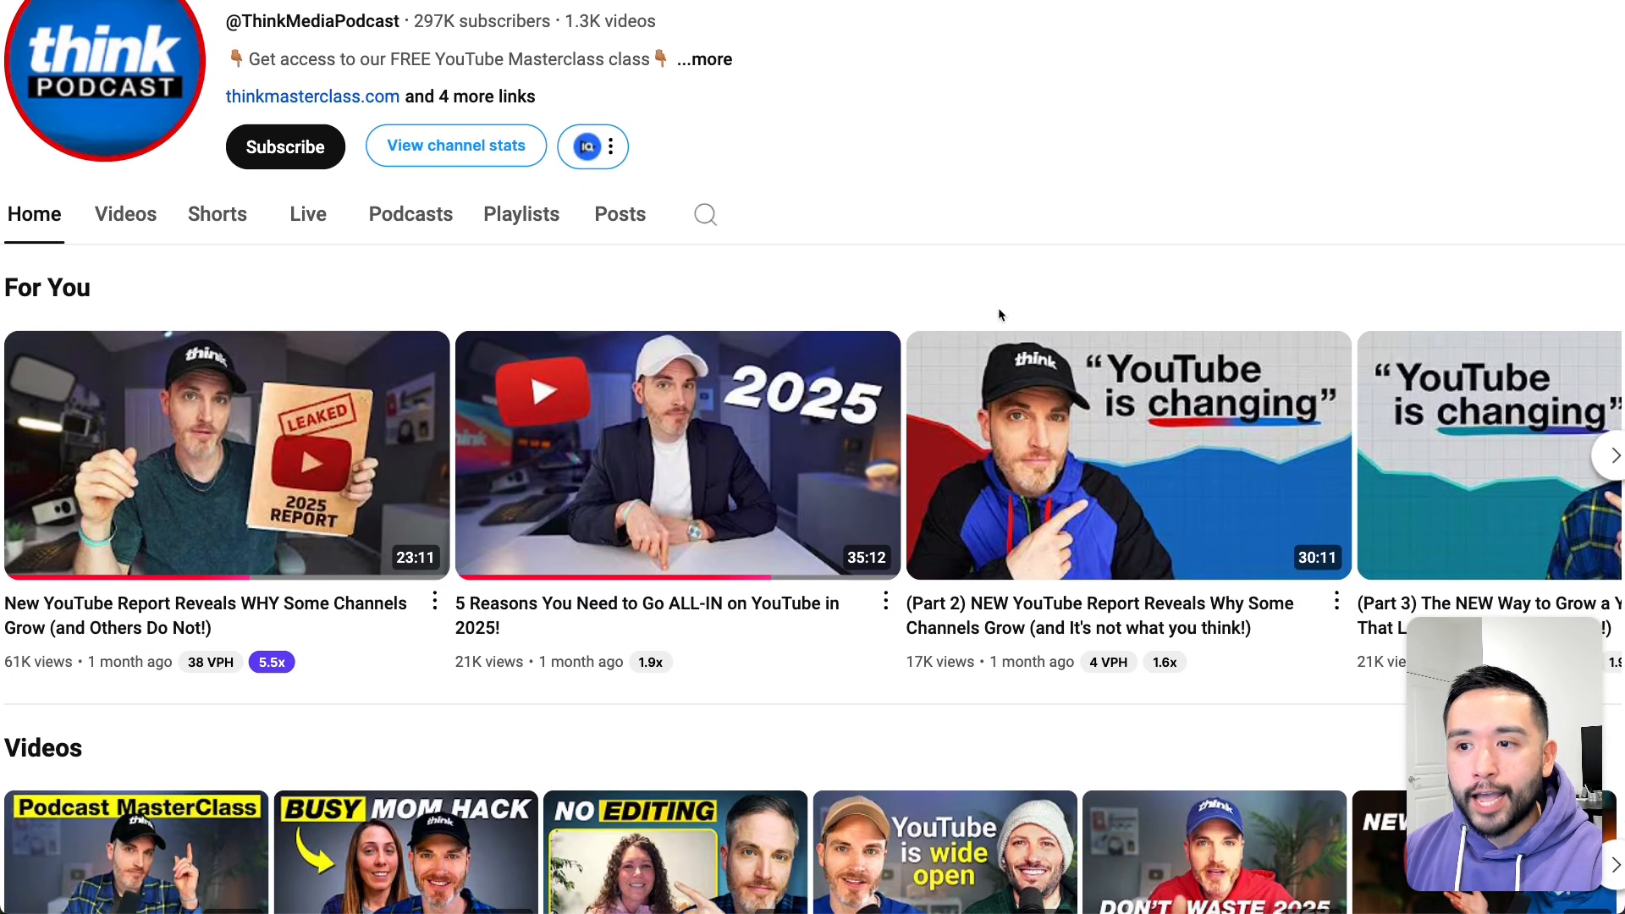
{"action": "scroll", "coordinate": [1116, 301], "scroll_direction": "up", "scroll_amount": 1}
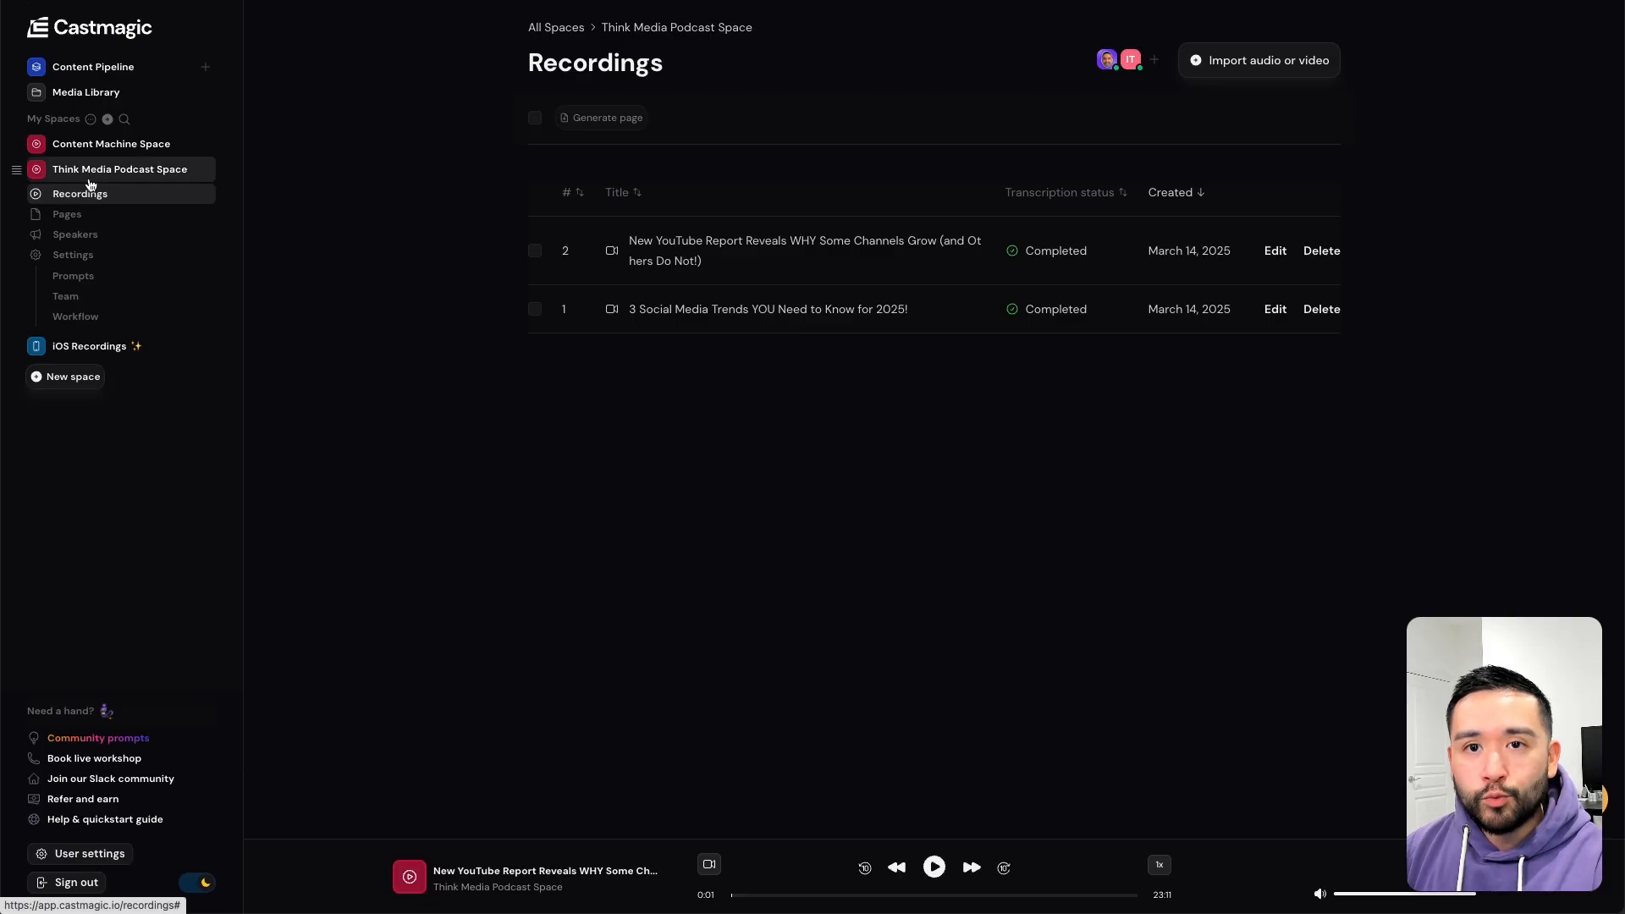
- Examine the sections of the Think Media Podcast Space in Castmagic, including Recordings, Pages, Speakers and Settings
{"action": "scroll", "coordinate": [300, 390], "scroll_direction": "down", "scroll_amount": 1}
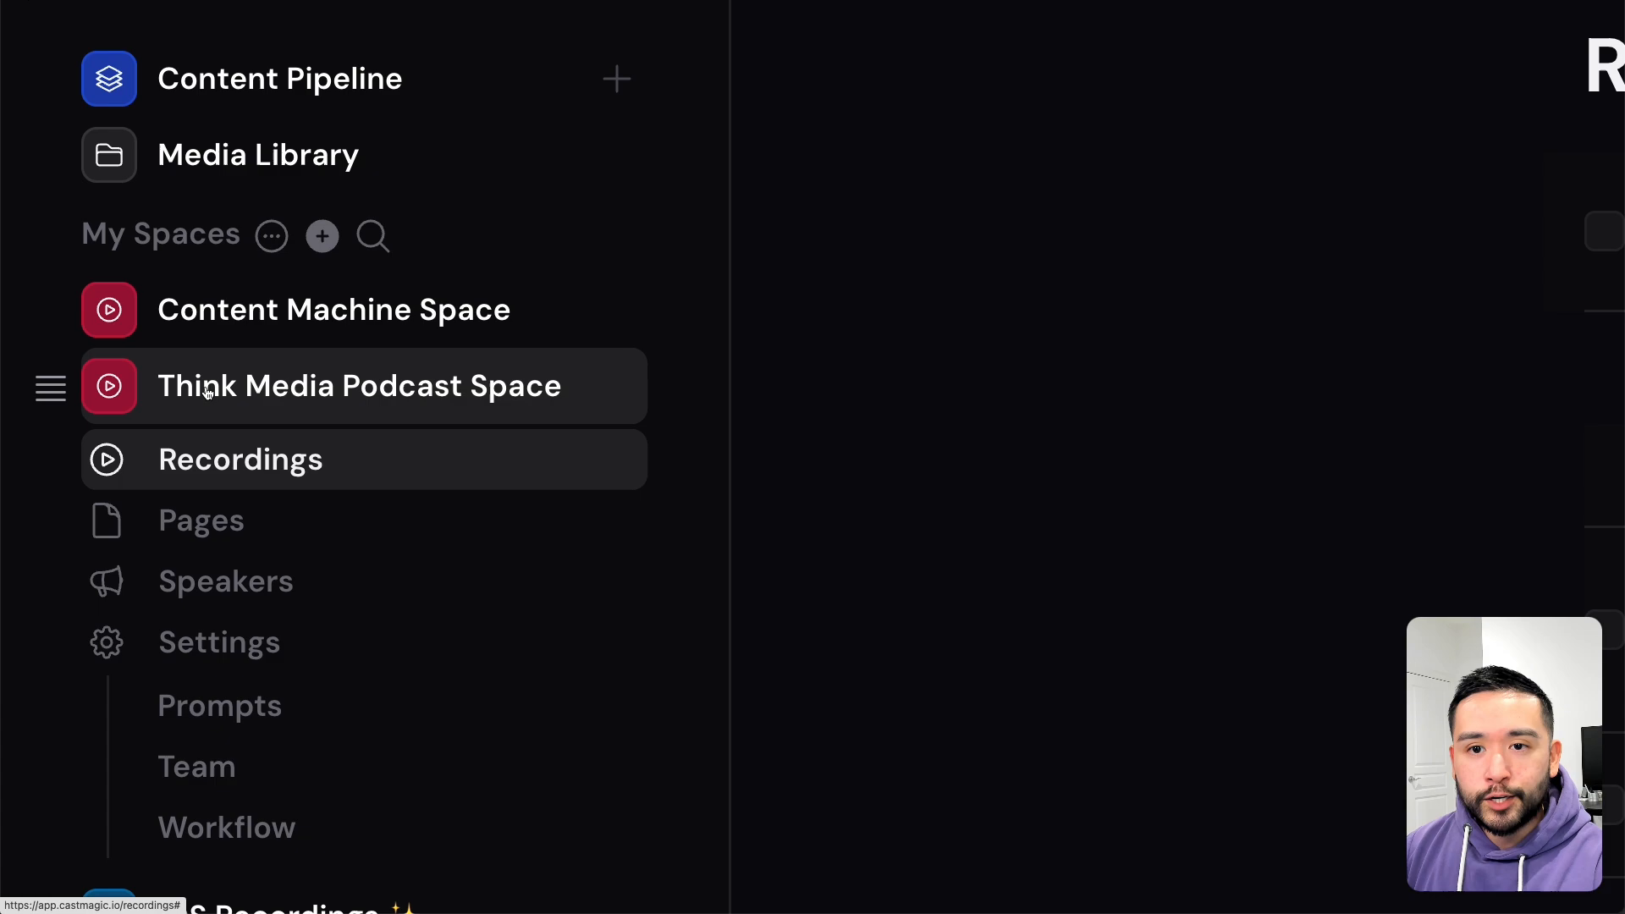
{"action": "scroll", "coordinate": [495, 391], "scroll_direction": "down", "scroll_amount": 2}
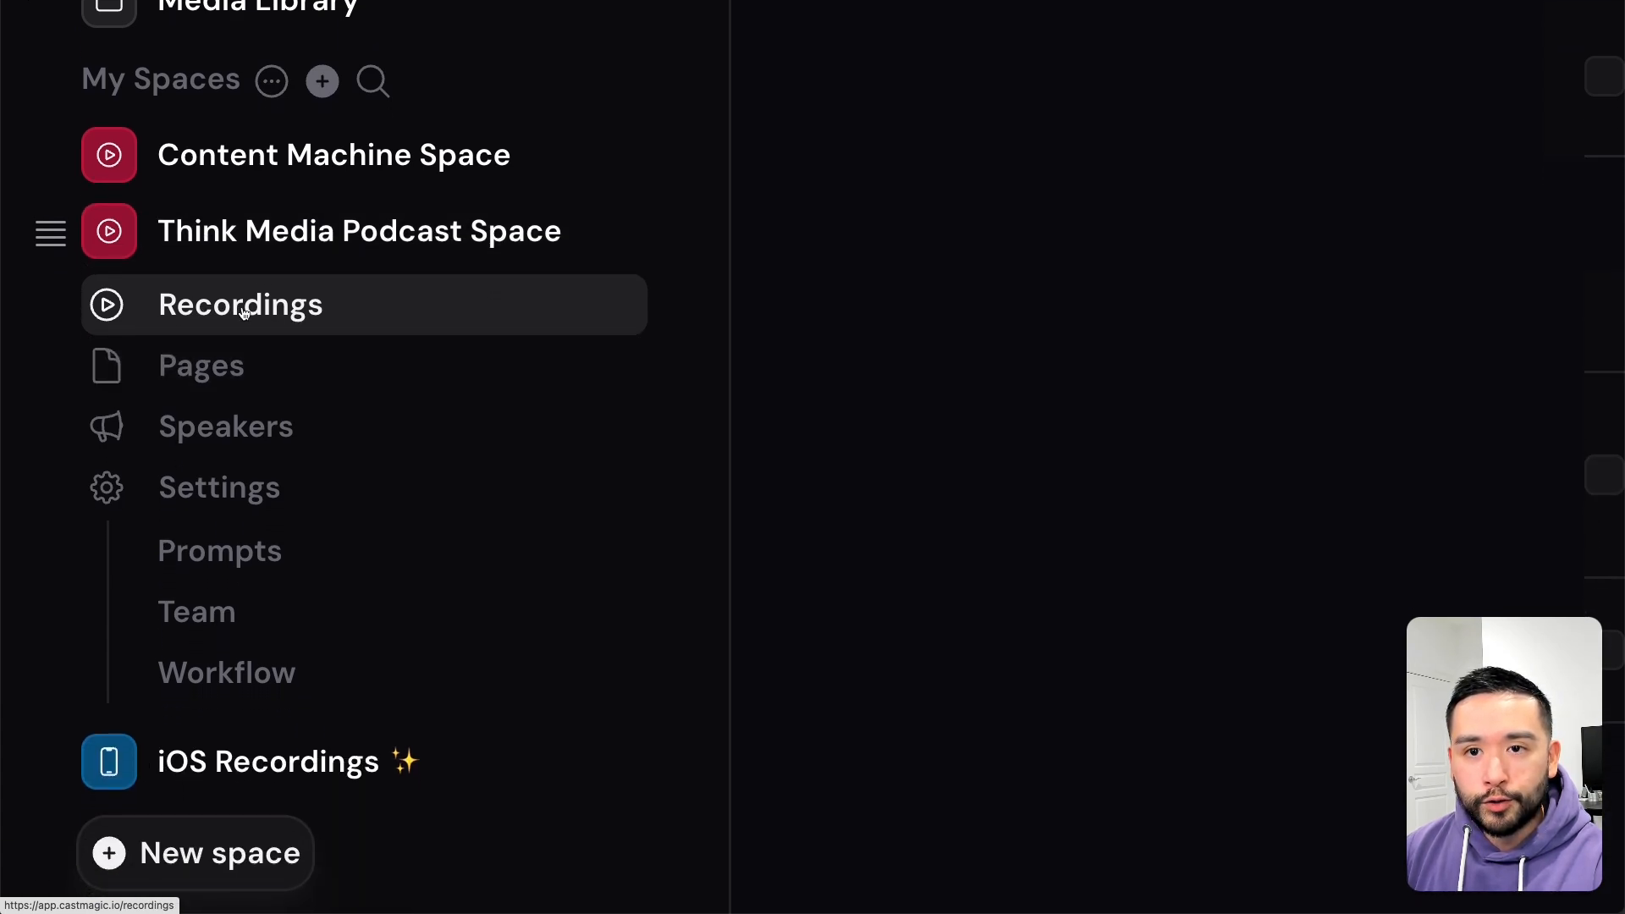
{"action": "scroll", "coordinate": [244, 312], "scroll_direction": "down", "scroll_amount": 5}
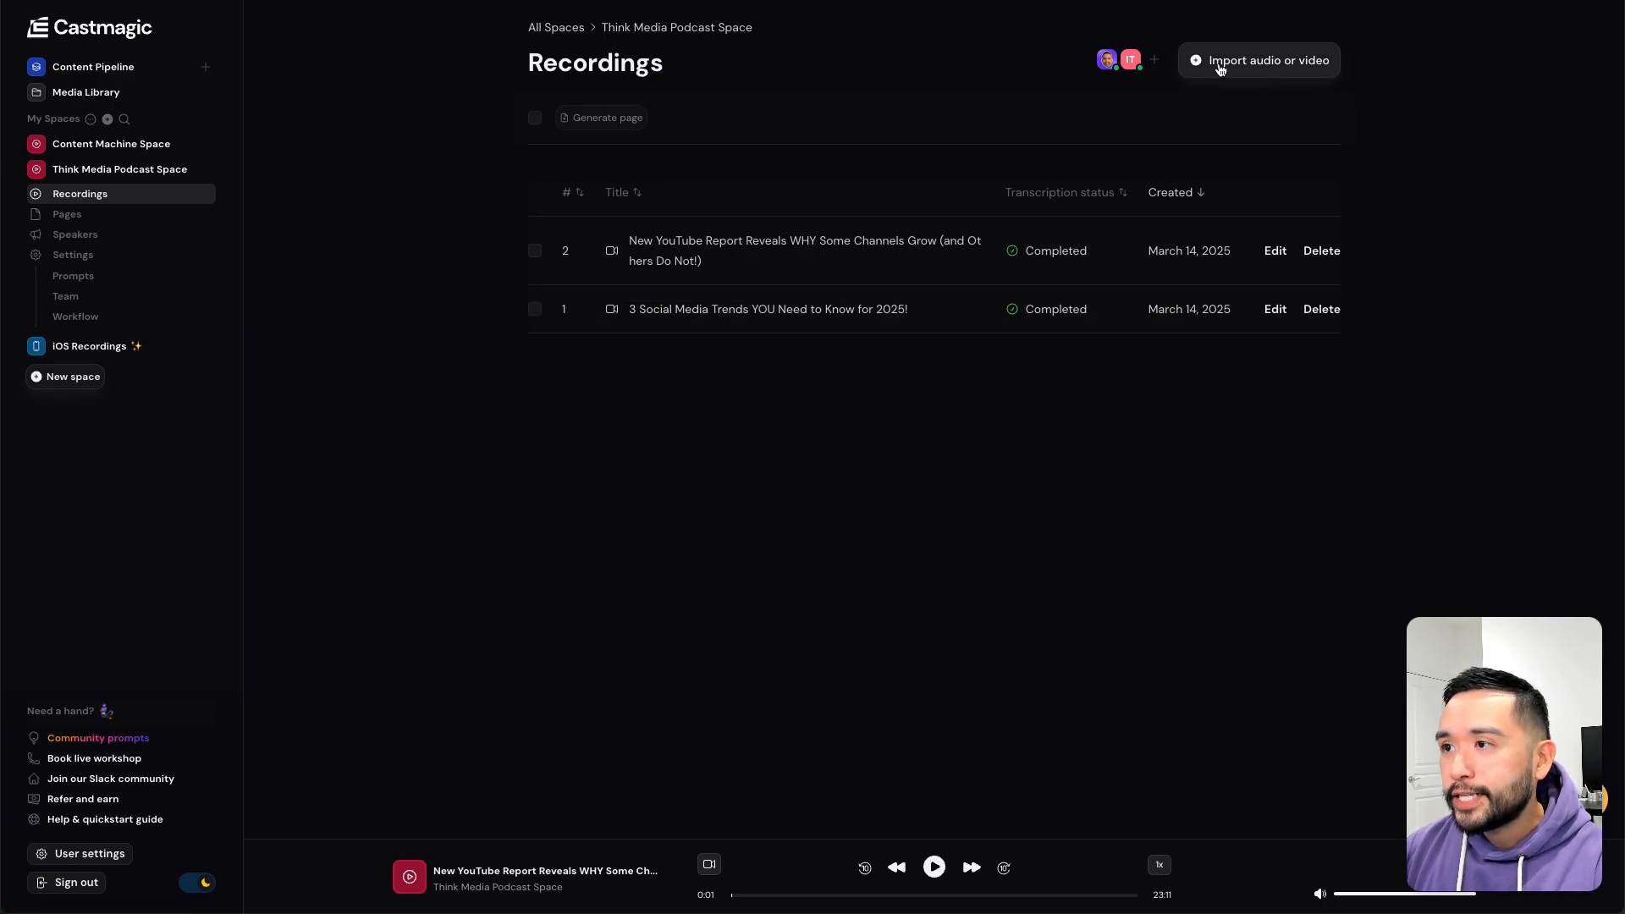
- Open the audio and video import options and review the file upload and supported link sources
{"action": "left_click", "coordinate": [1288, 71]}
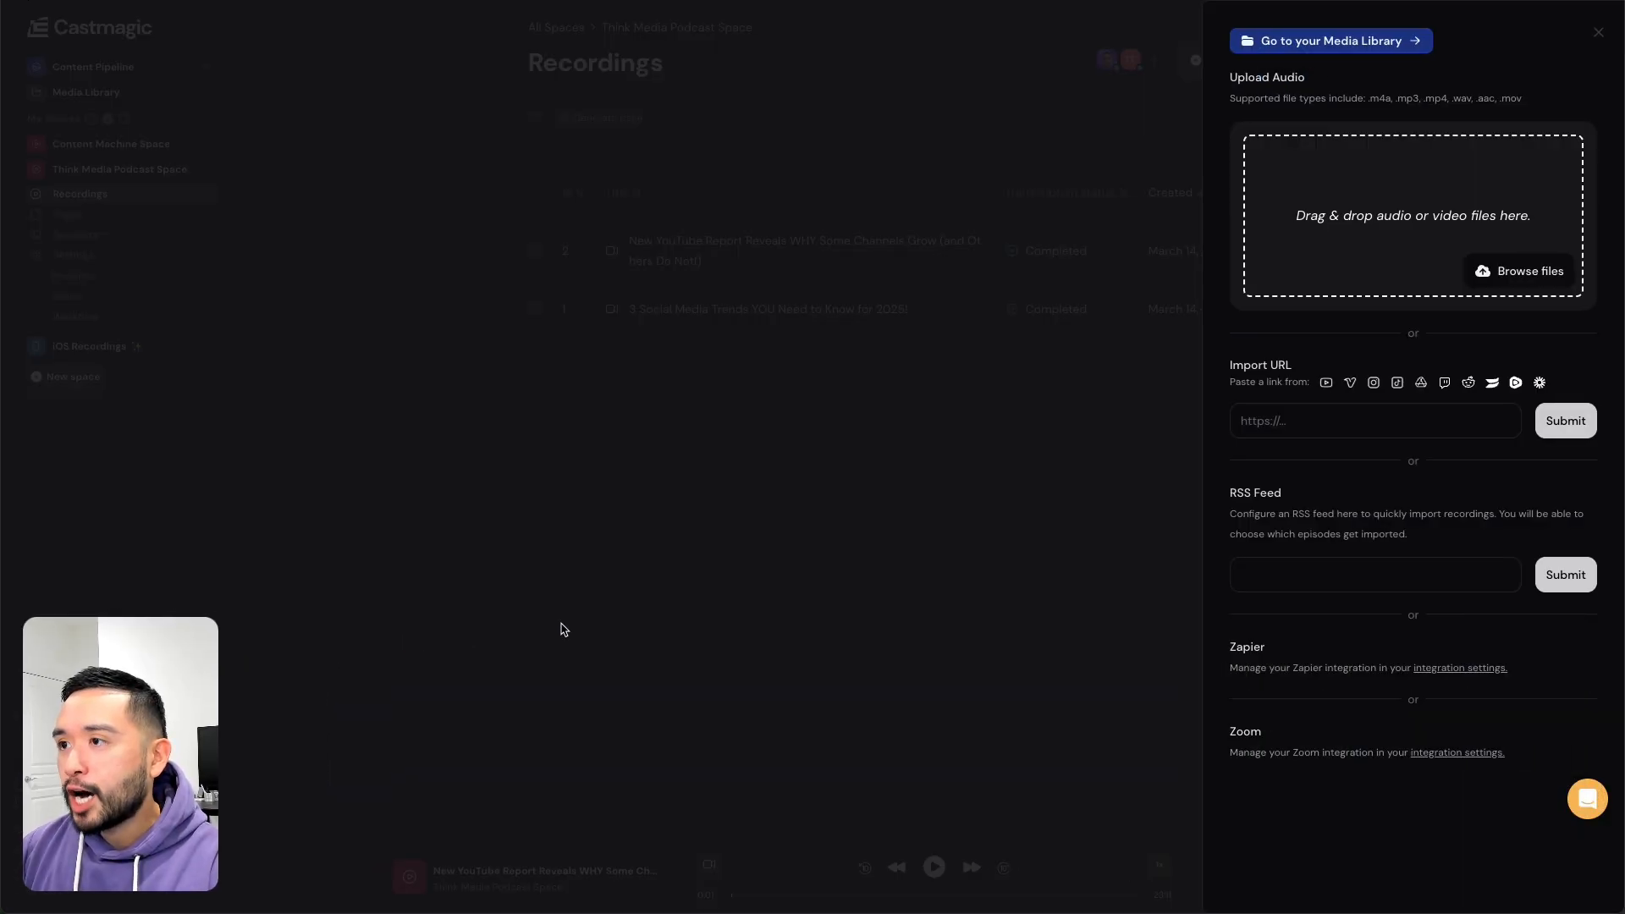
{"action": "left_click", "coordinate": [1238, 79]}
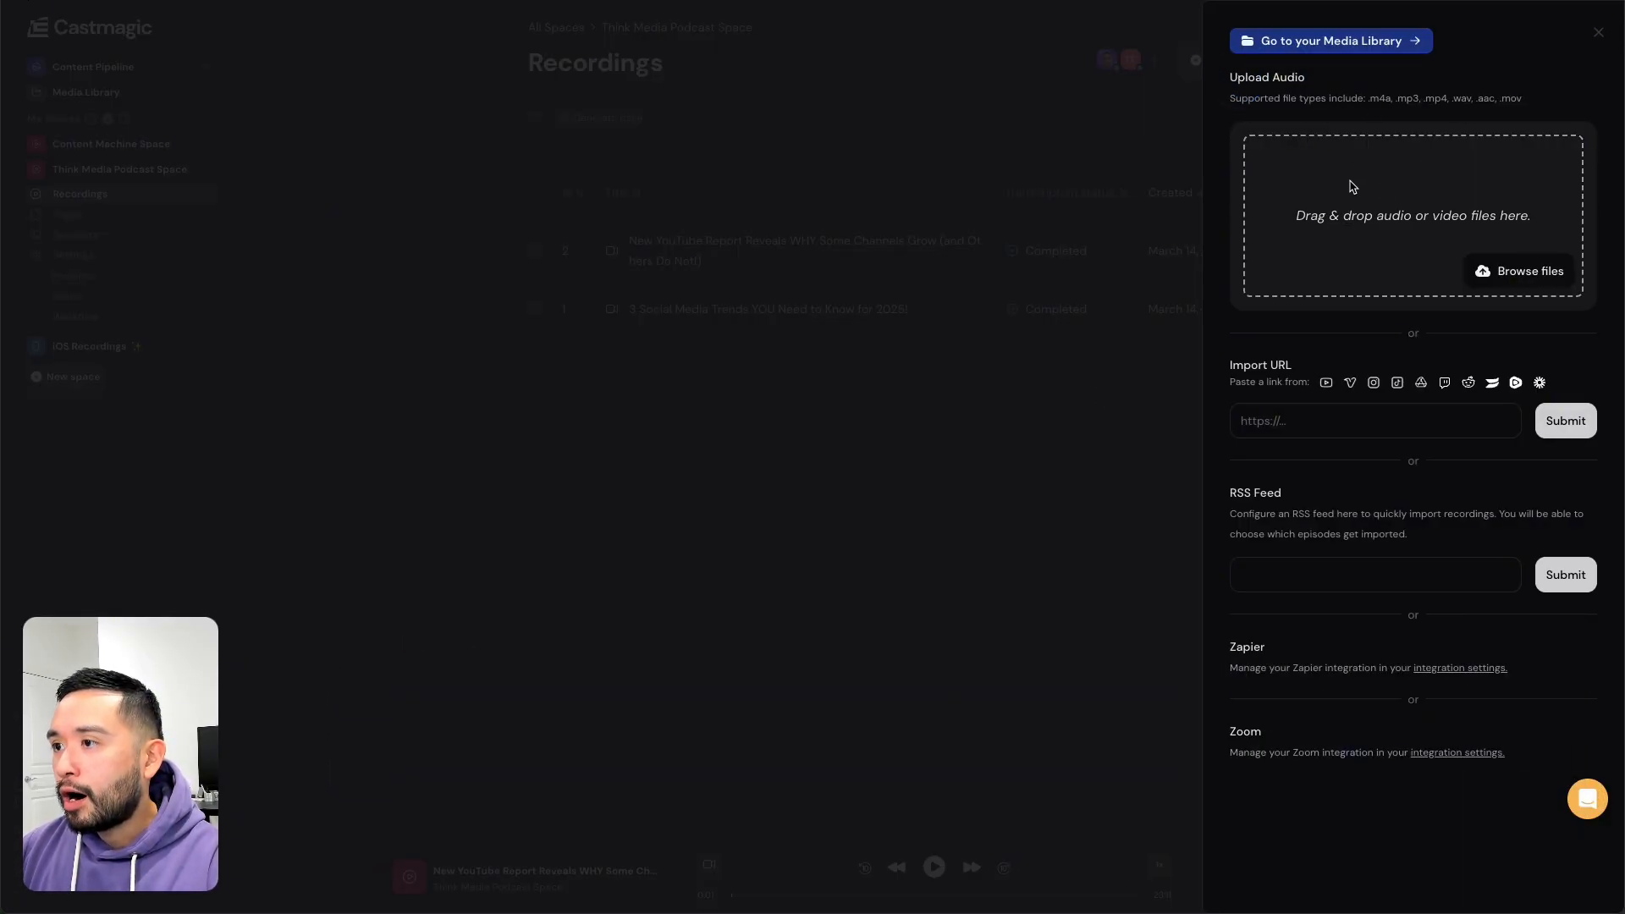
{"action": "left_click_drag", "start_coordinate": [1234, 78], "coordinate": [1307, 80]}
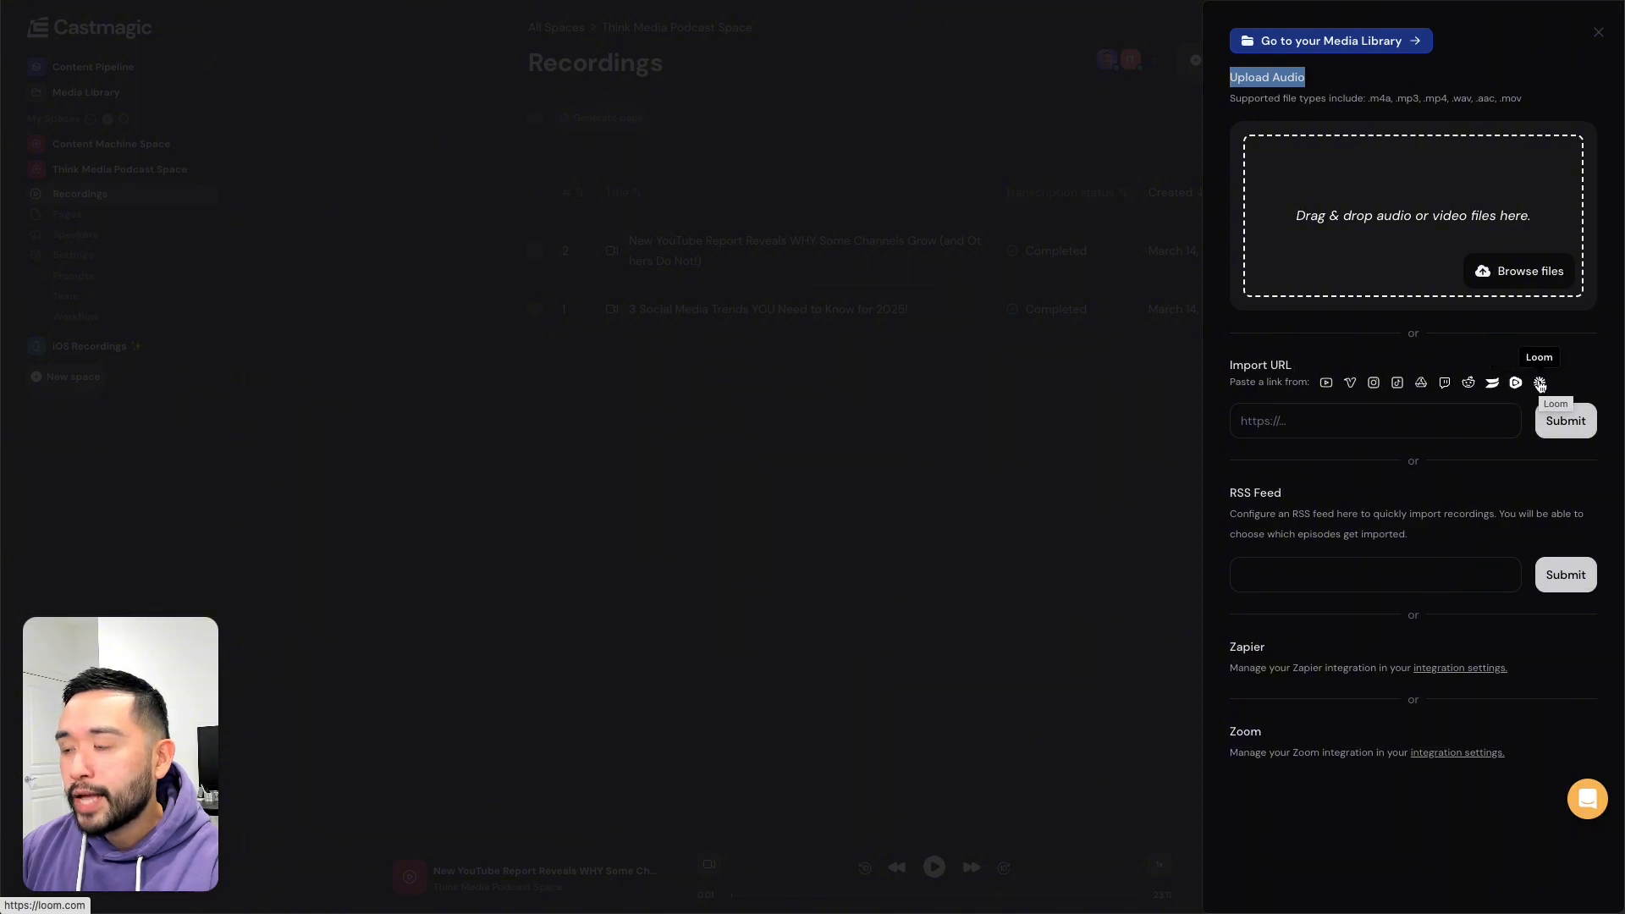
{"action": "left_click", "coordinate": [1216, 447]}
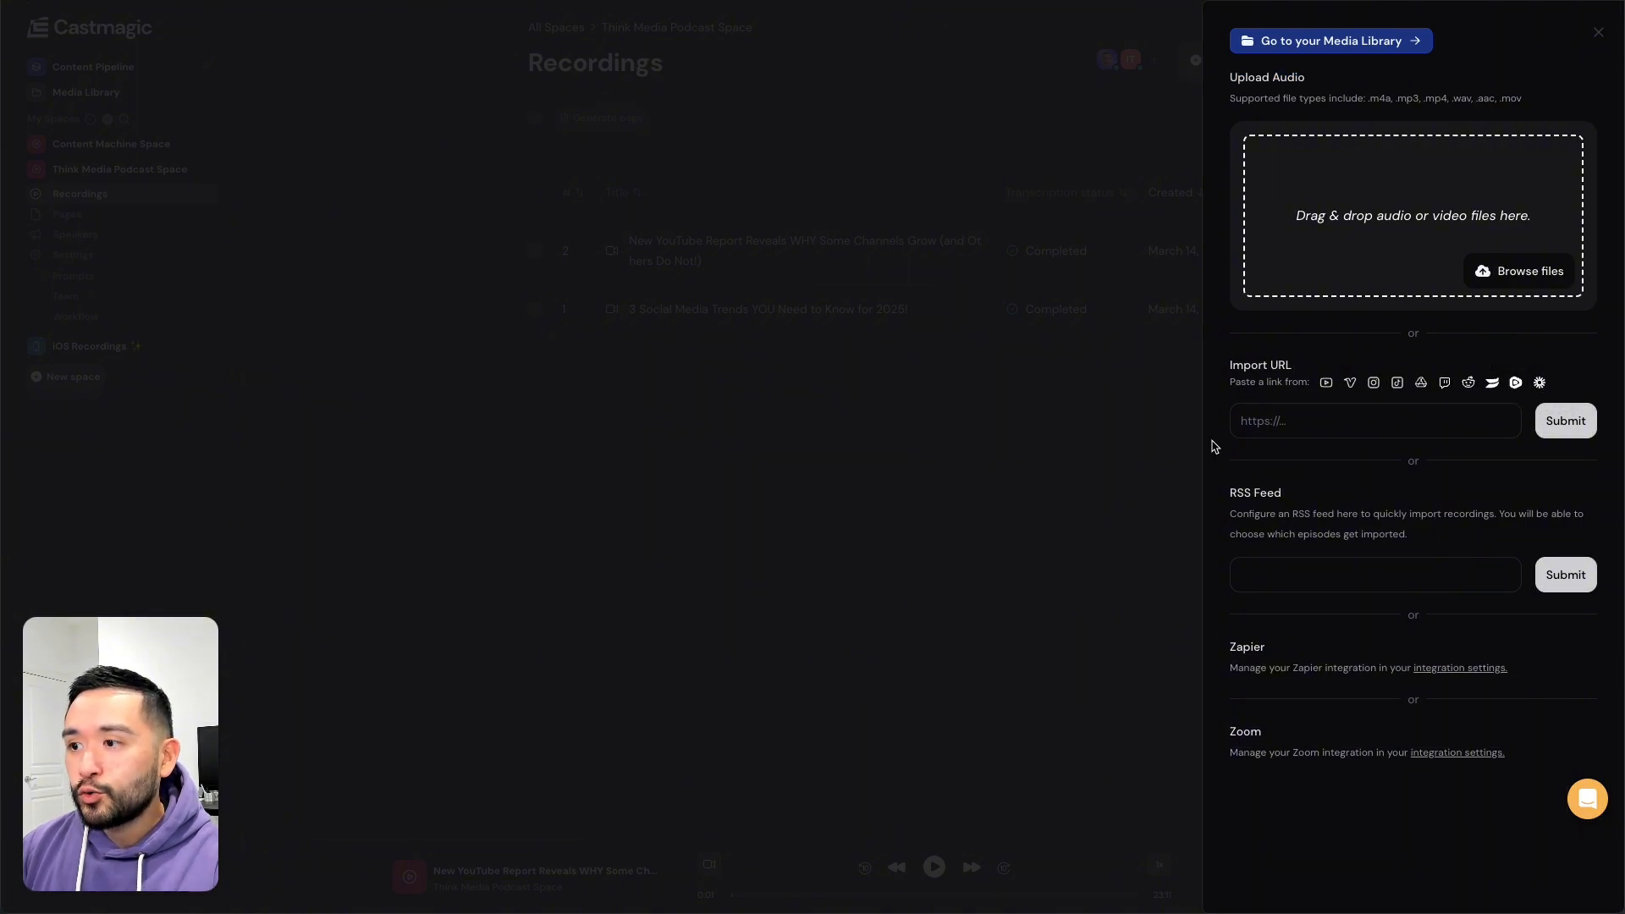
- Try to import a Think Media Podcast YouTube video by its URL, and close the import options
{"action": "left_click", "coordinate": [1256, 421]}
{"action": "key", "text": "ctrl+v"}
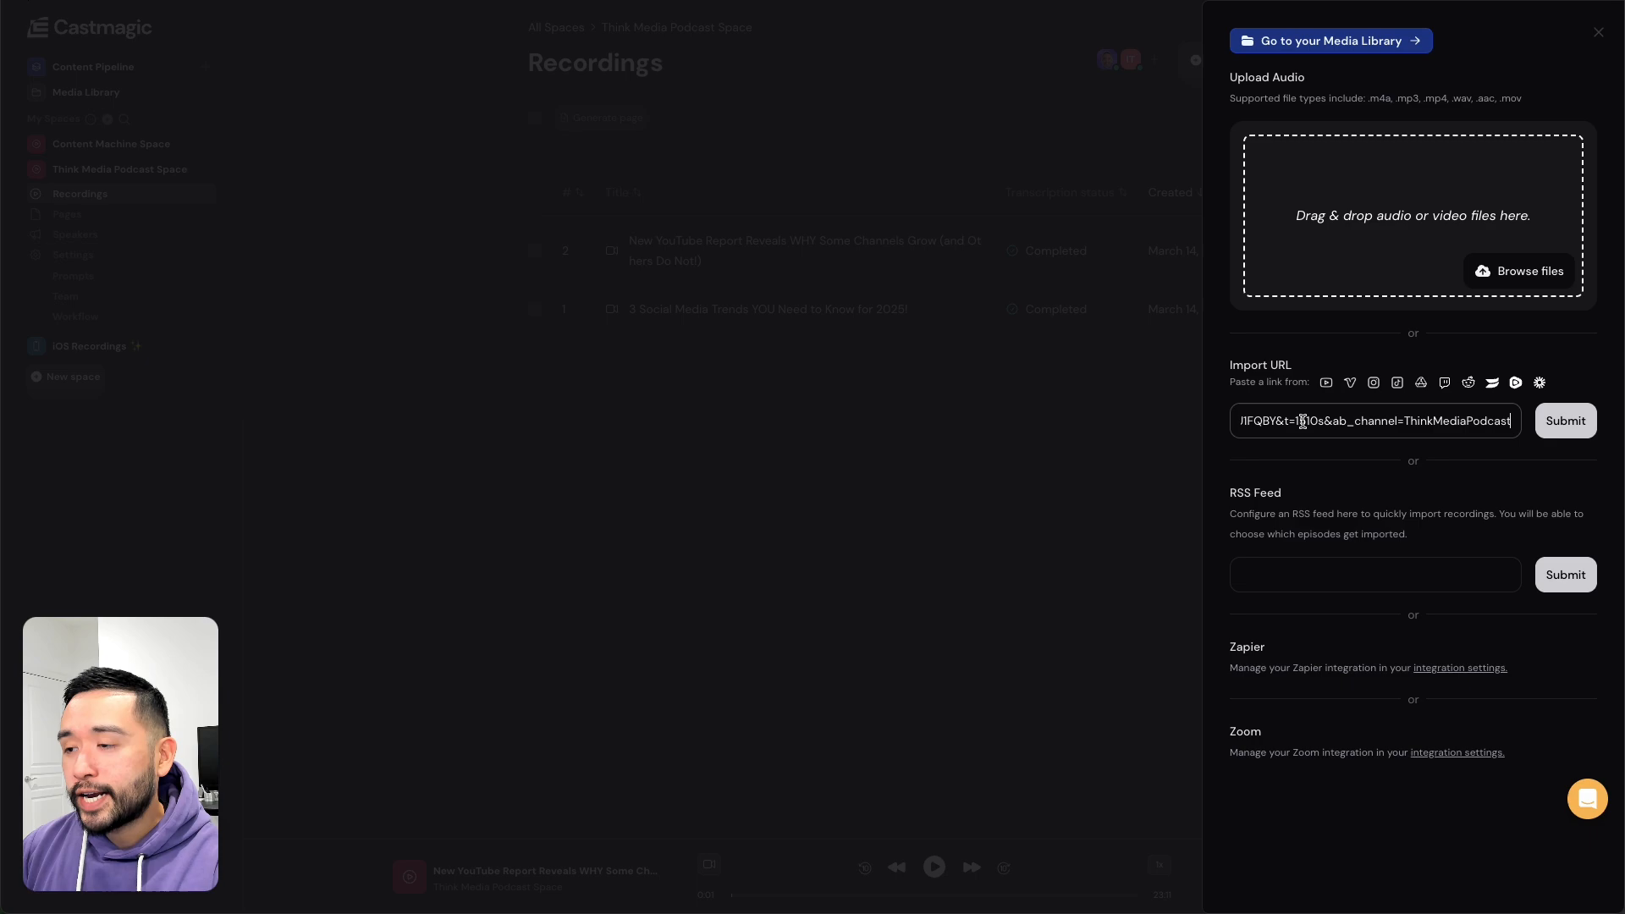
{"action": "left_click", "coordinate": [1566, 425]}
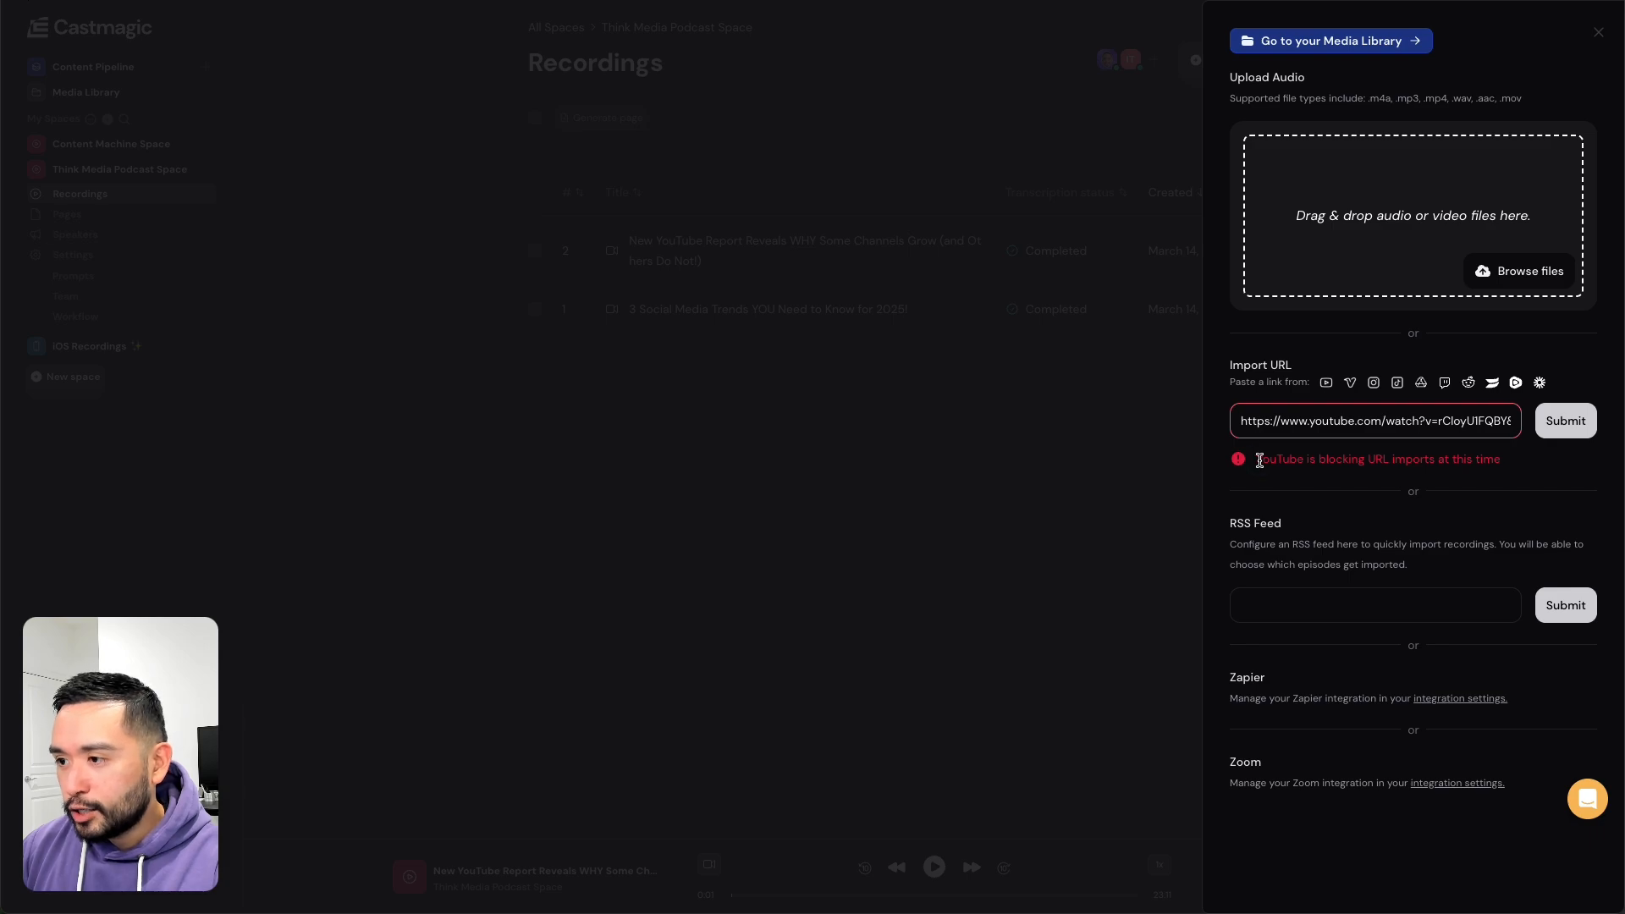
{"action": "left_click_drag", "start_coordinate": [1259, 460], "coordinate": [1487, 454]}
{"action": "left_click", "coordinate": [1480, 452]}
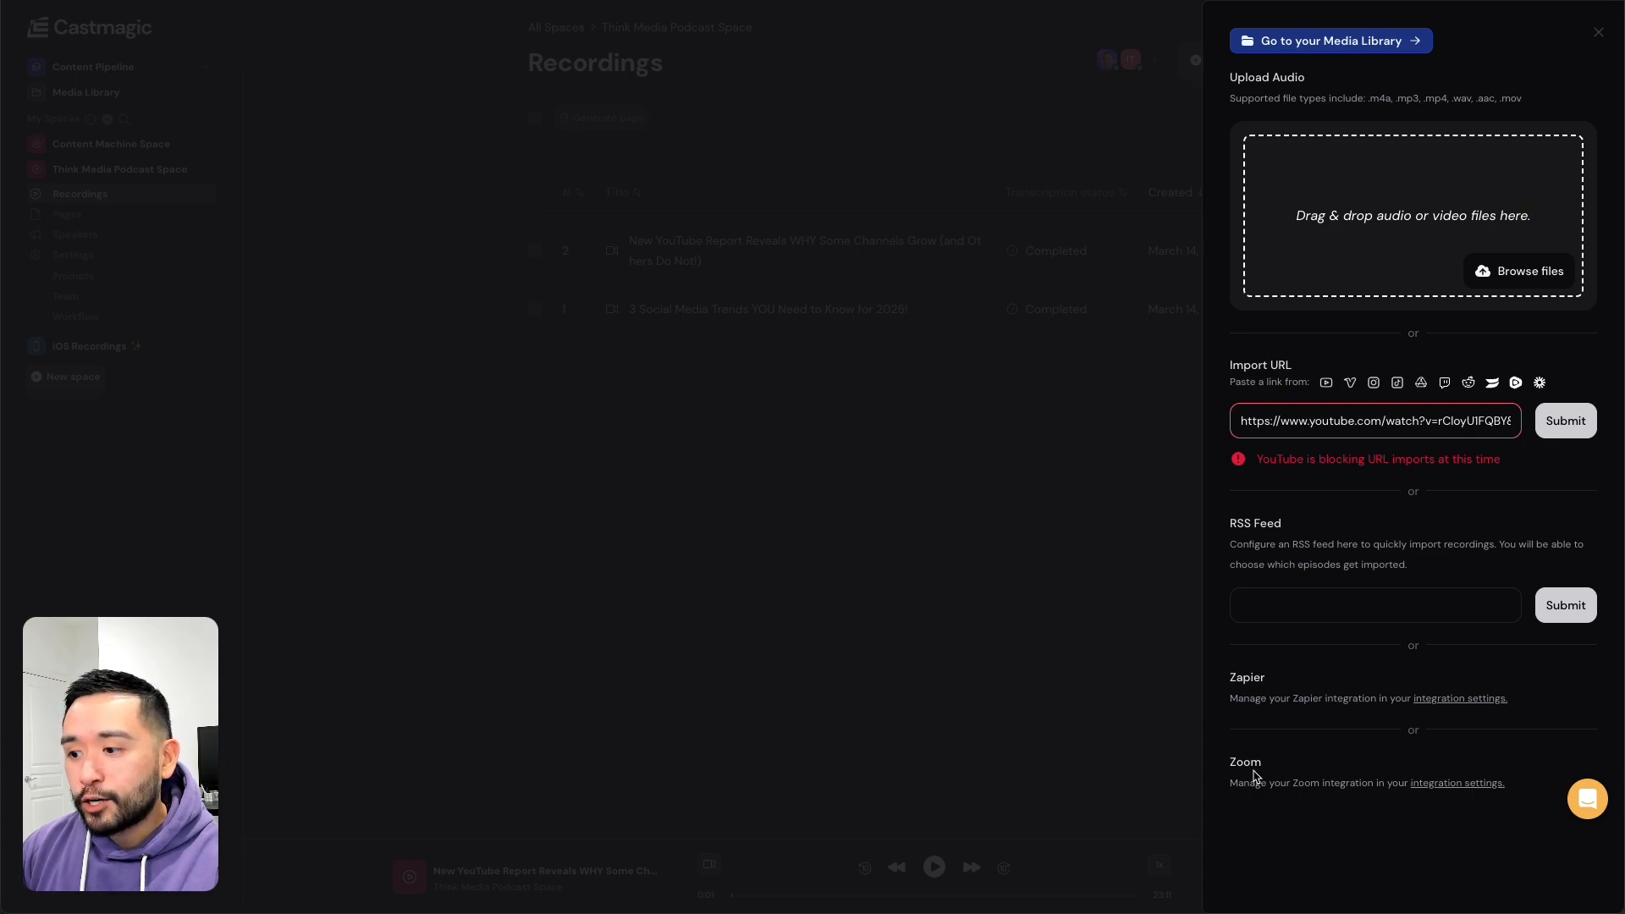
{"action": "left_click", "coordinate": [996, 367]}
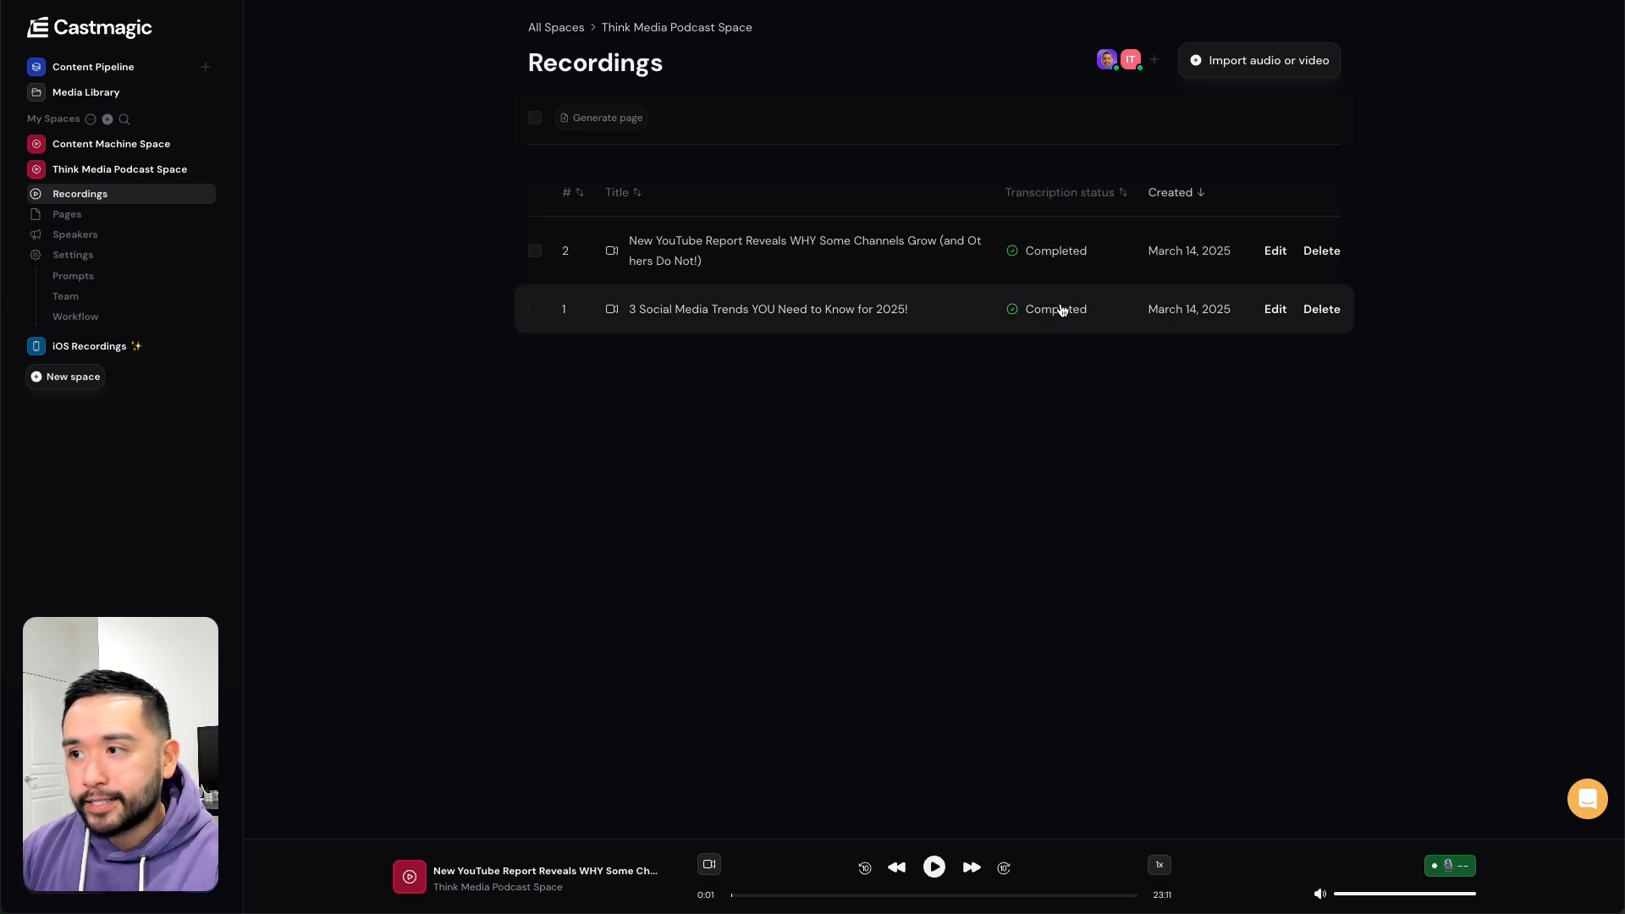
- Open the recording "3 Social Media Trends YOU Need to Know for 2025!" and play its first few seconds
{"action": "left_click", "coordinate": [773, 312]}
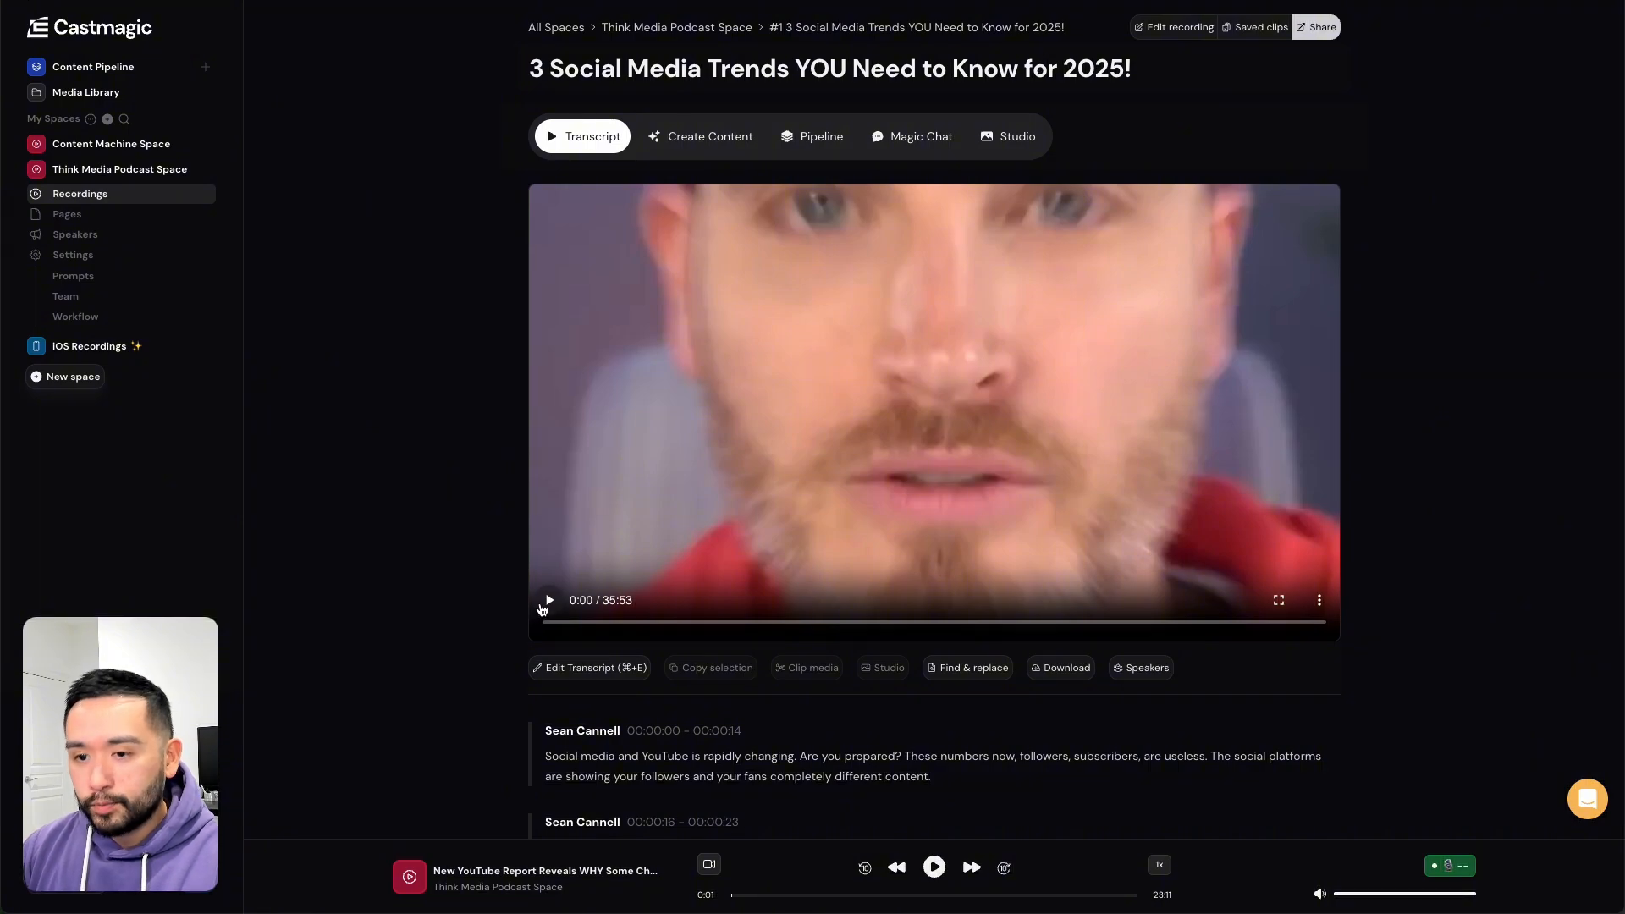
{"action": "left_click", "coordinate": [543, 605]}
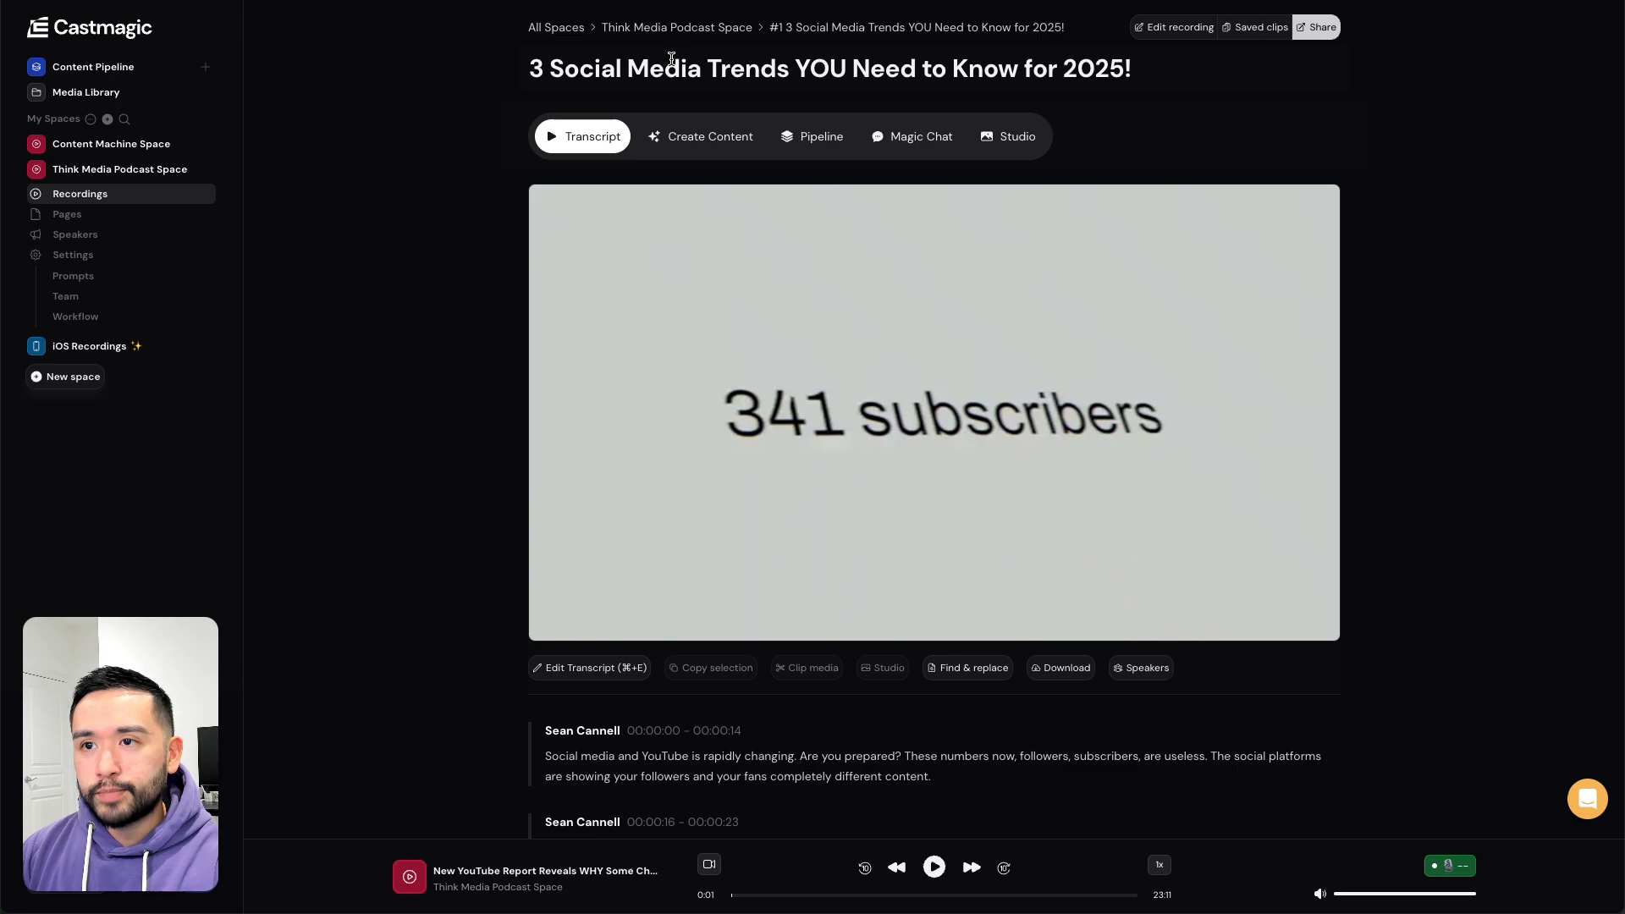
{"action": "left_click", "coordinate": [550, 603]}
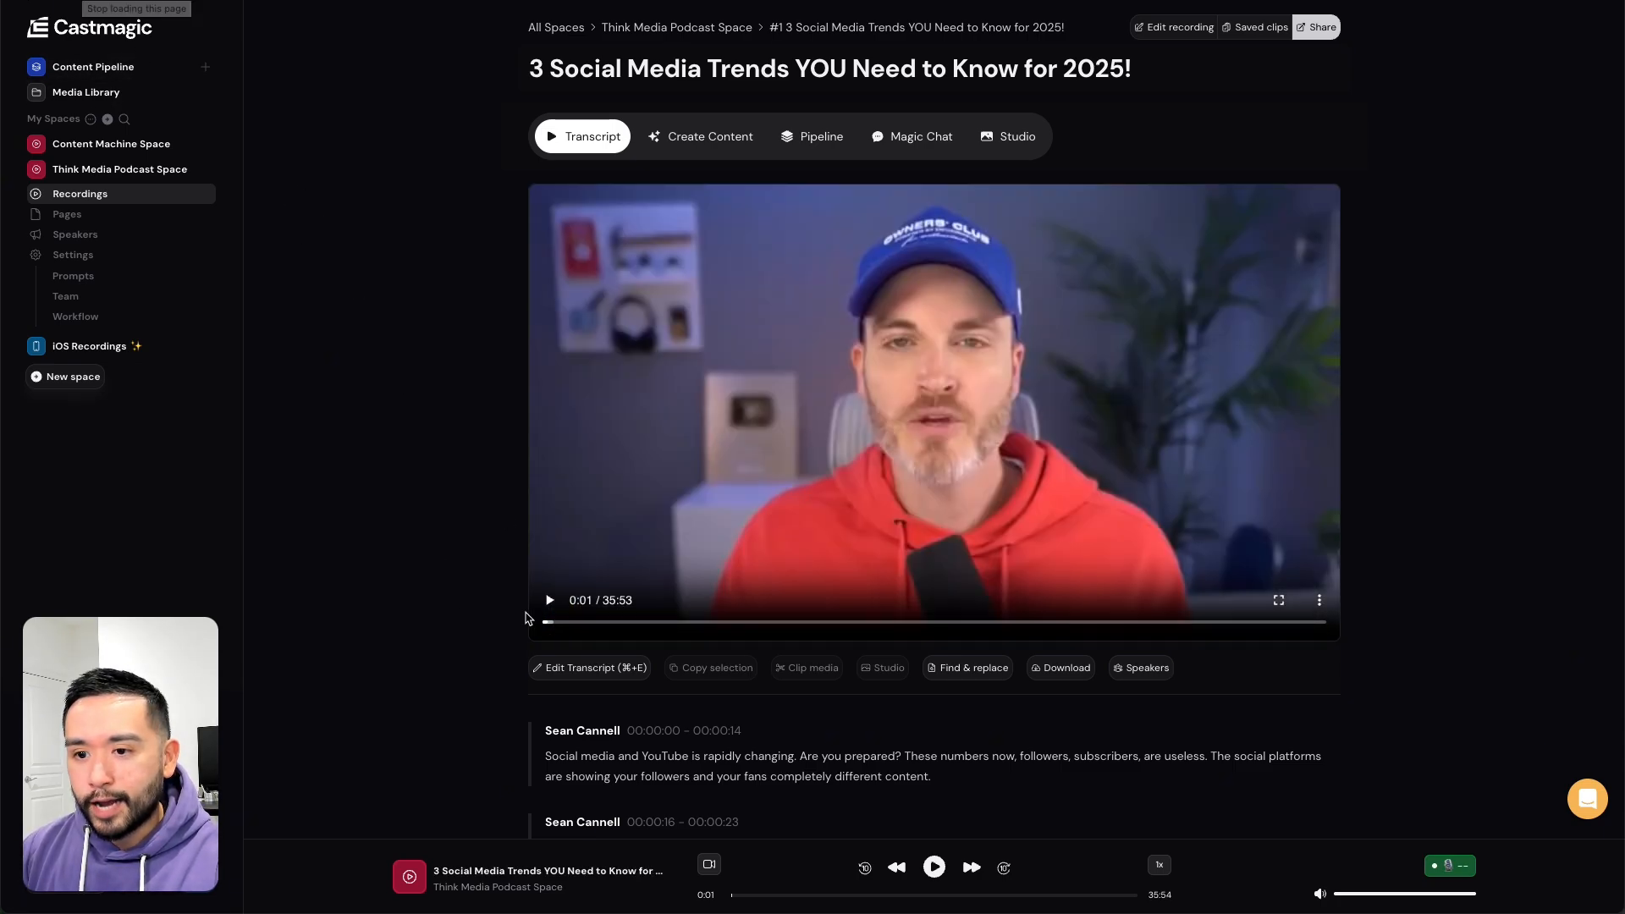
{"action": "left_click", "coordinate": [550, 602]}
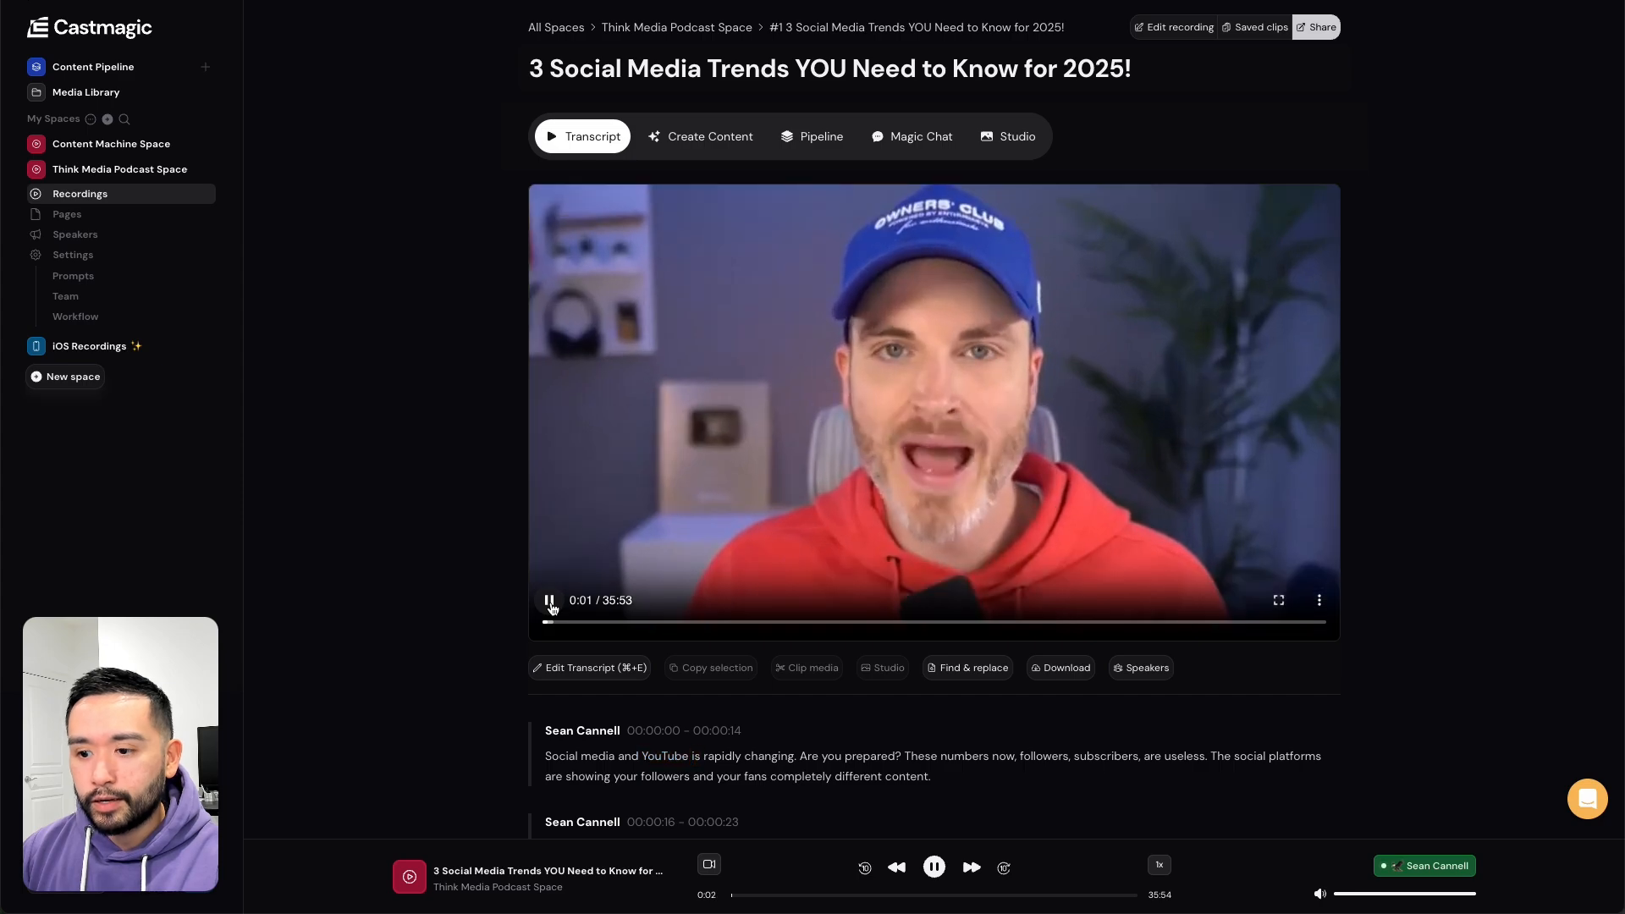
{"action": "left_click", "coordinate": [551, 604]}
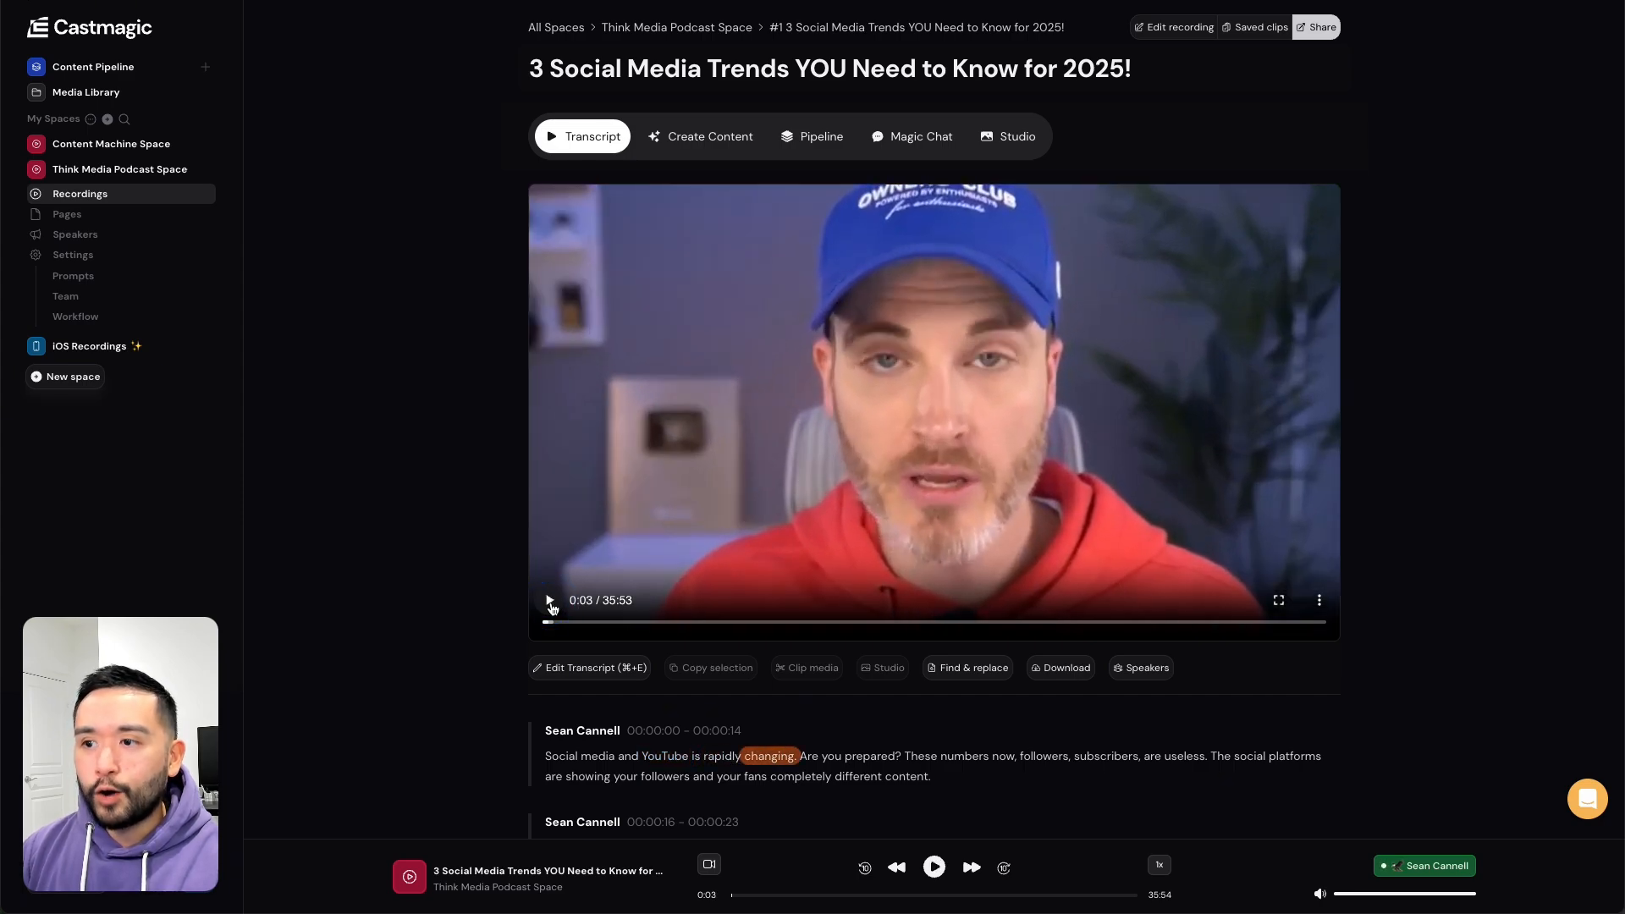
- Look over the start of the transcript and skip the recording's video to 4:58 and back to 1:57
{"action": "scroll", "coordinate": [739, 573], "scroll_direction": "down", "scroll_amount": 3}
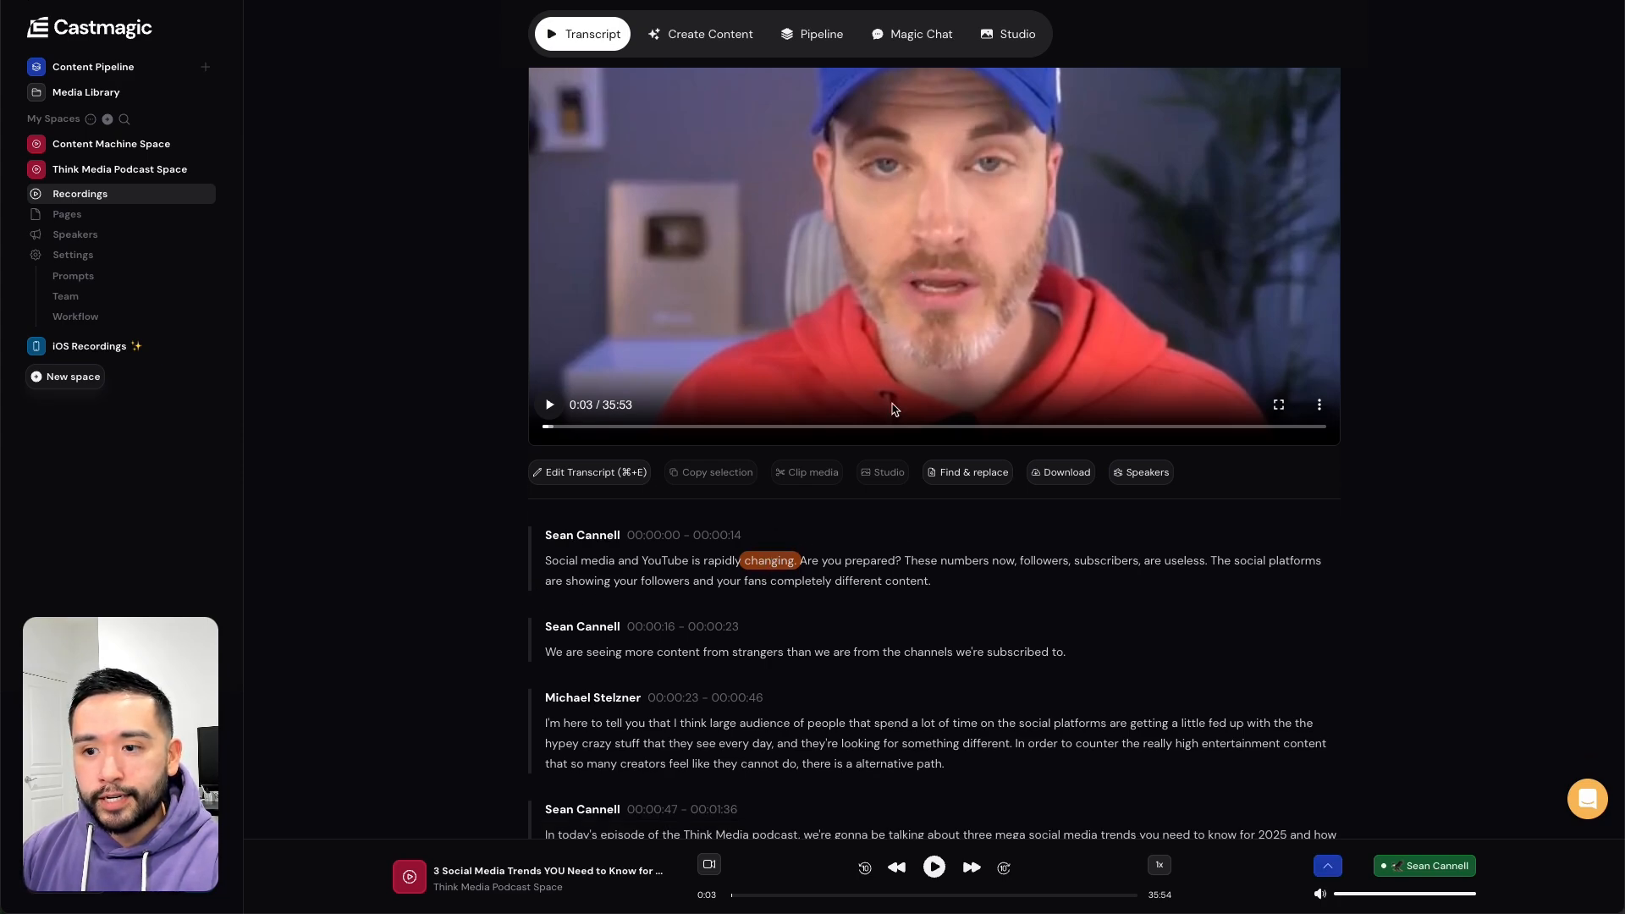
{"action": "scroll", "coordinate": [895, 409], "scroll_direction": "down", "scroll_amount": 1}
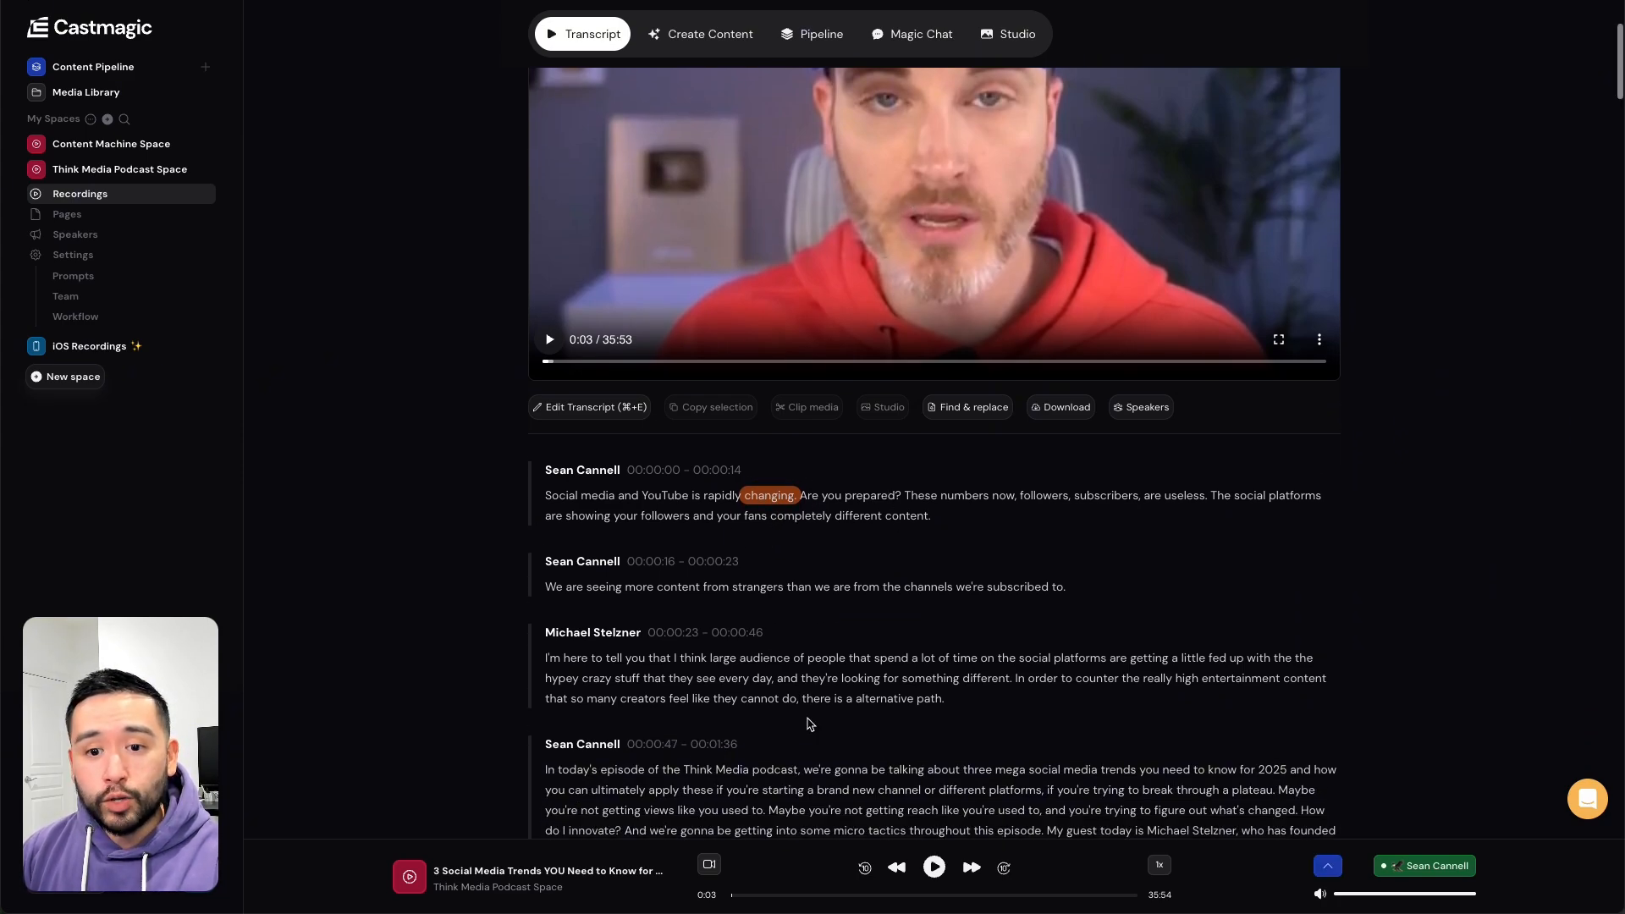
{"action": "left_click", "coordinate": [656, 323]}
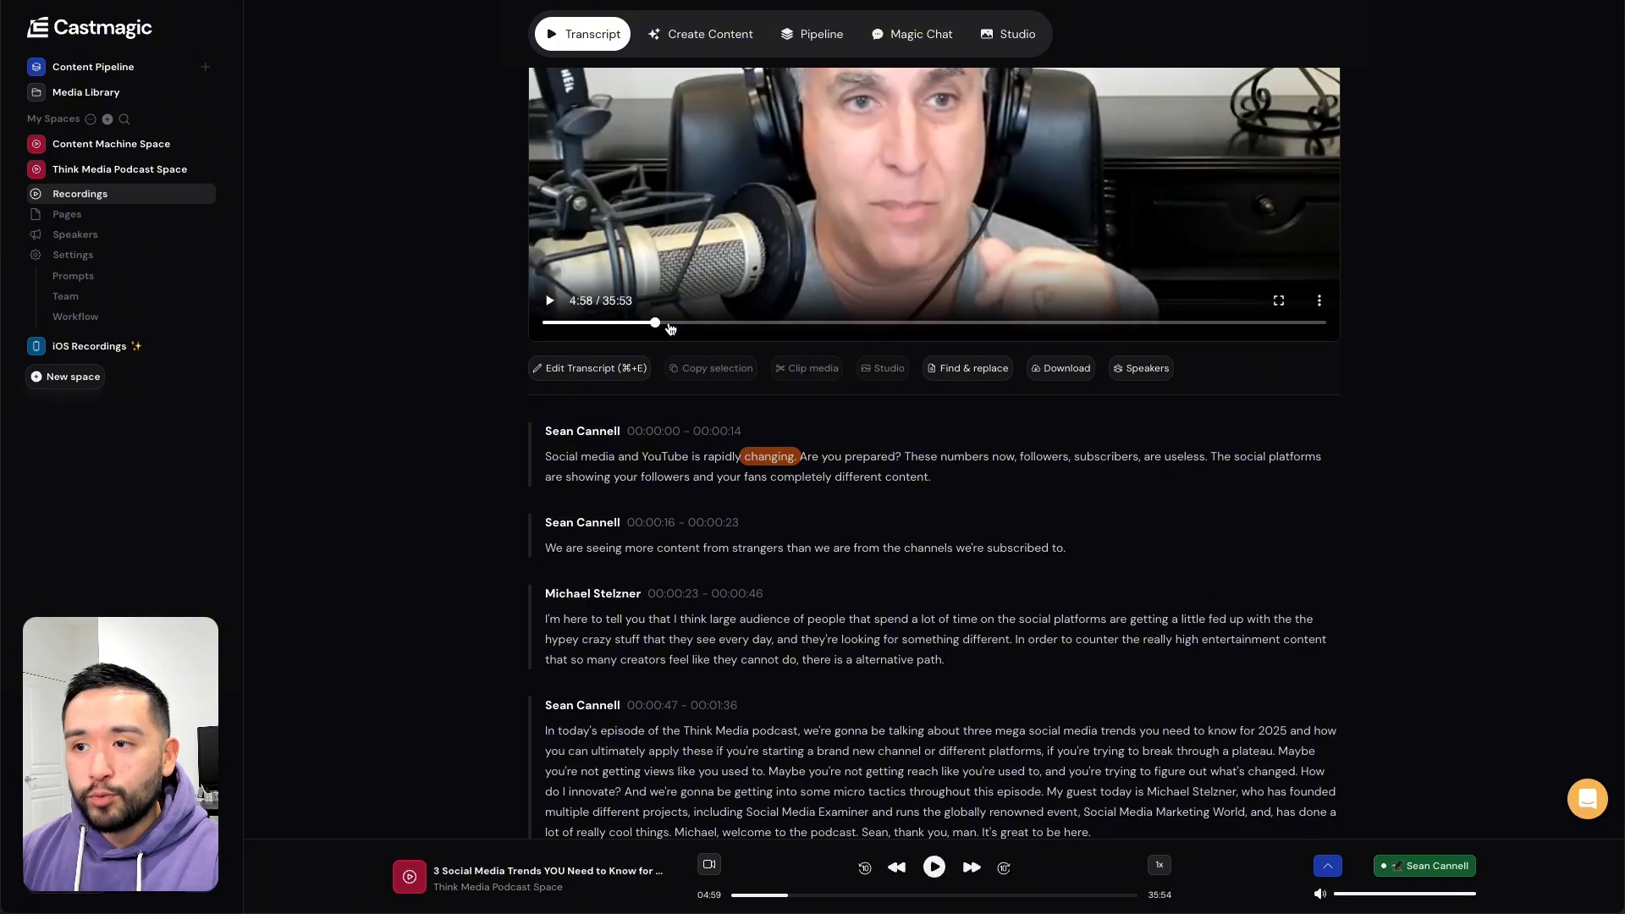
{"action": "scroll", "coordinate": [743, 348], "scroll_direction": "up", "scroll_amount": 1}
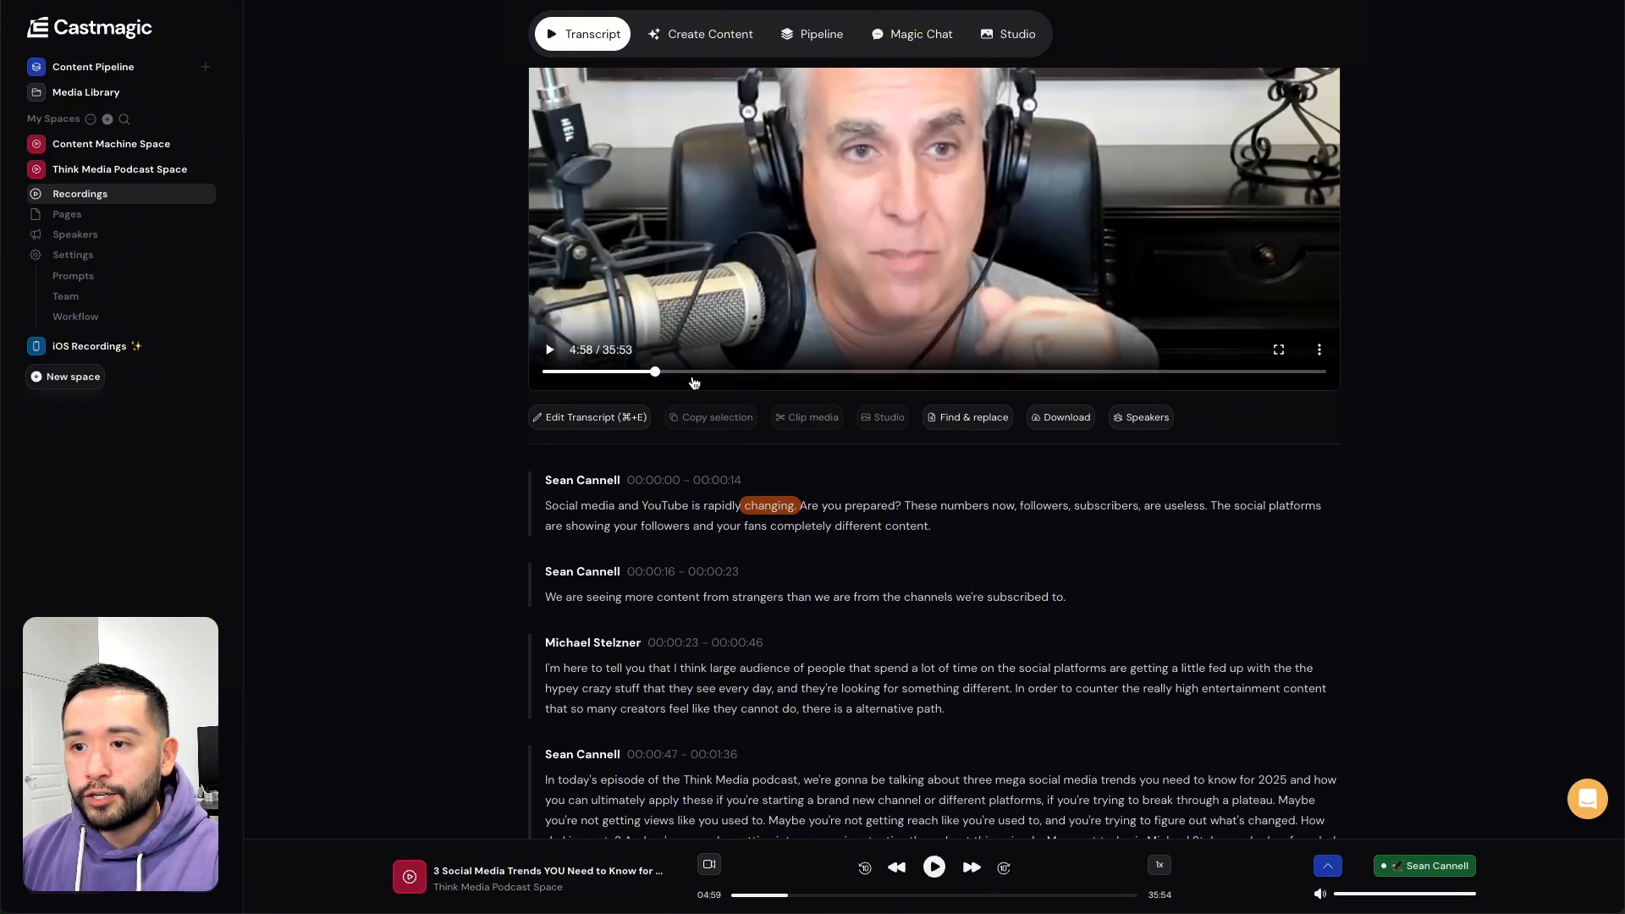
{"action": "left_click", "coordinate": [587, 372]}
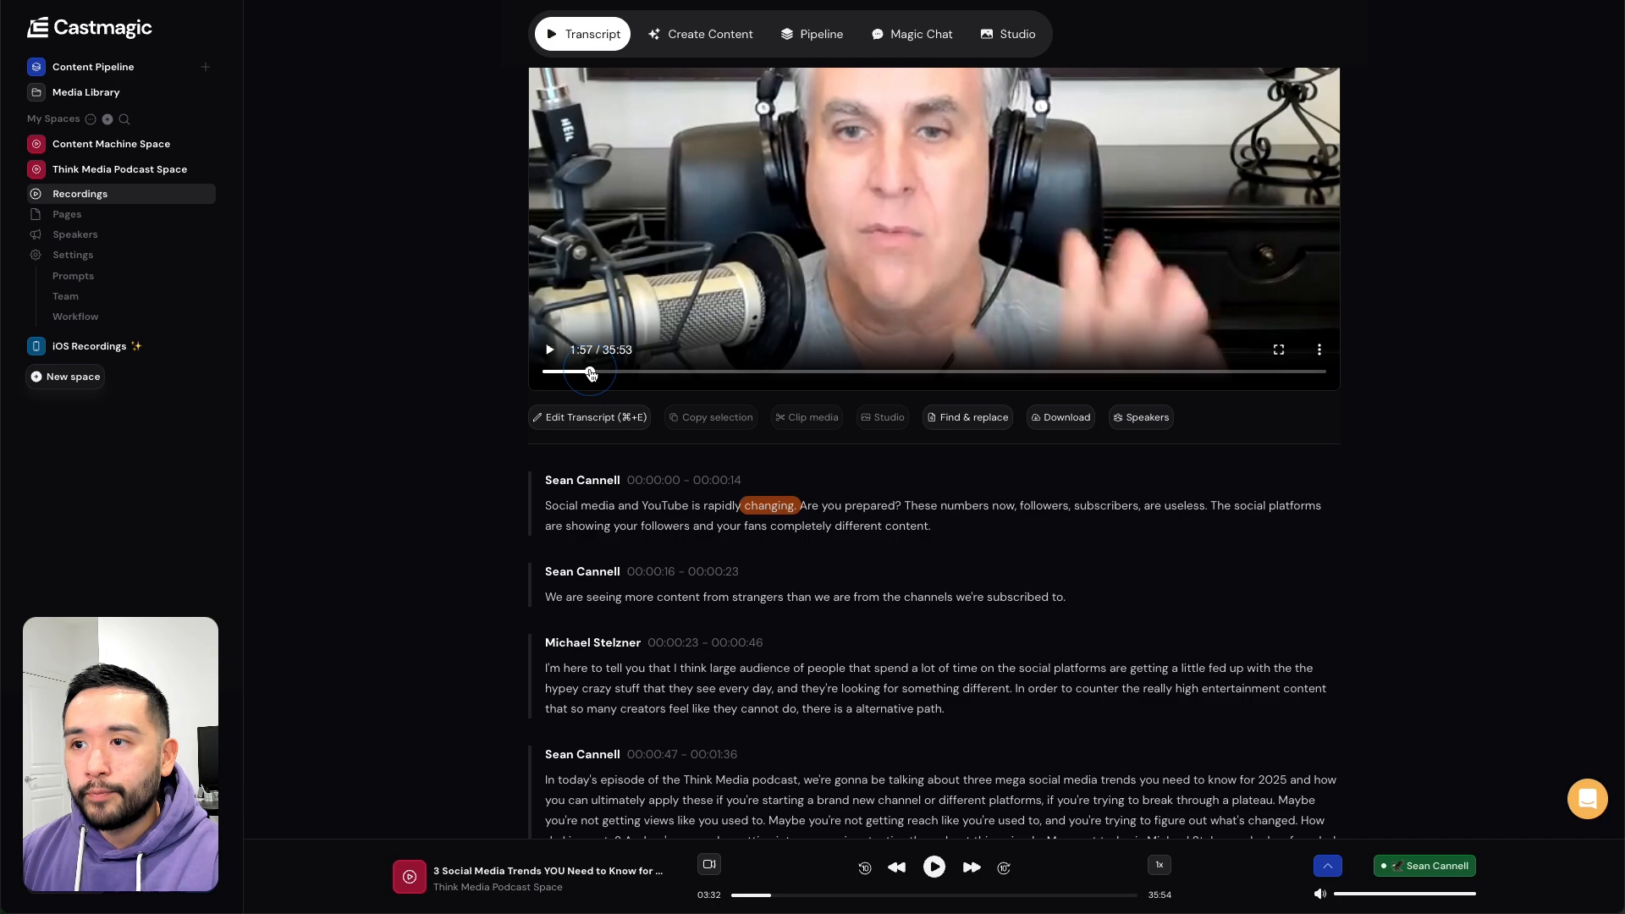
{"action": "scroll", "coordinate": [677, 270], "scroll_direction": "up", "scroll_amount": 1}
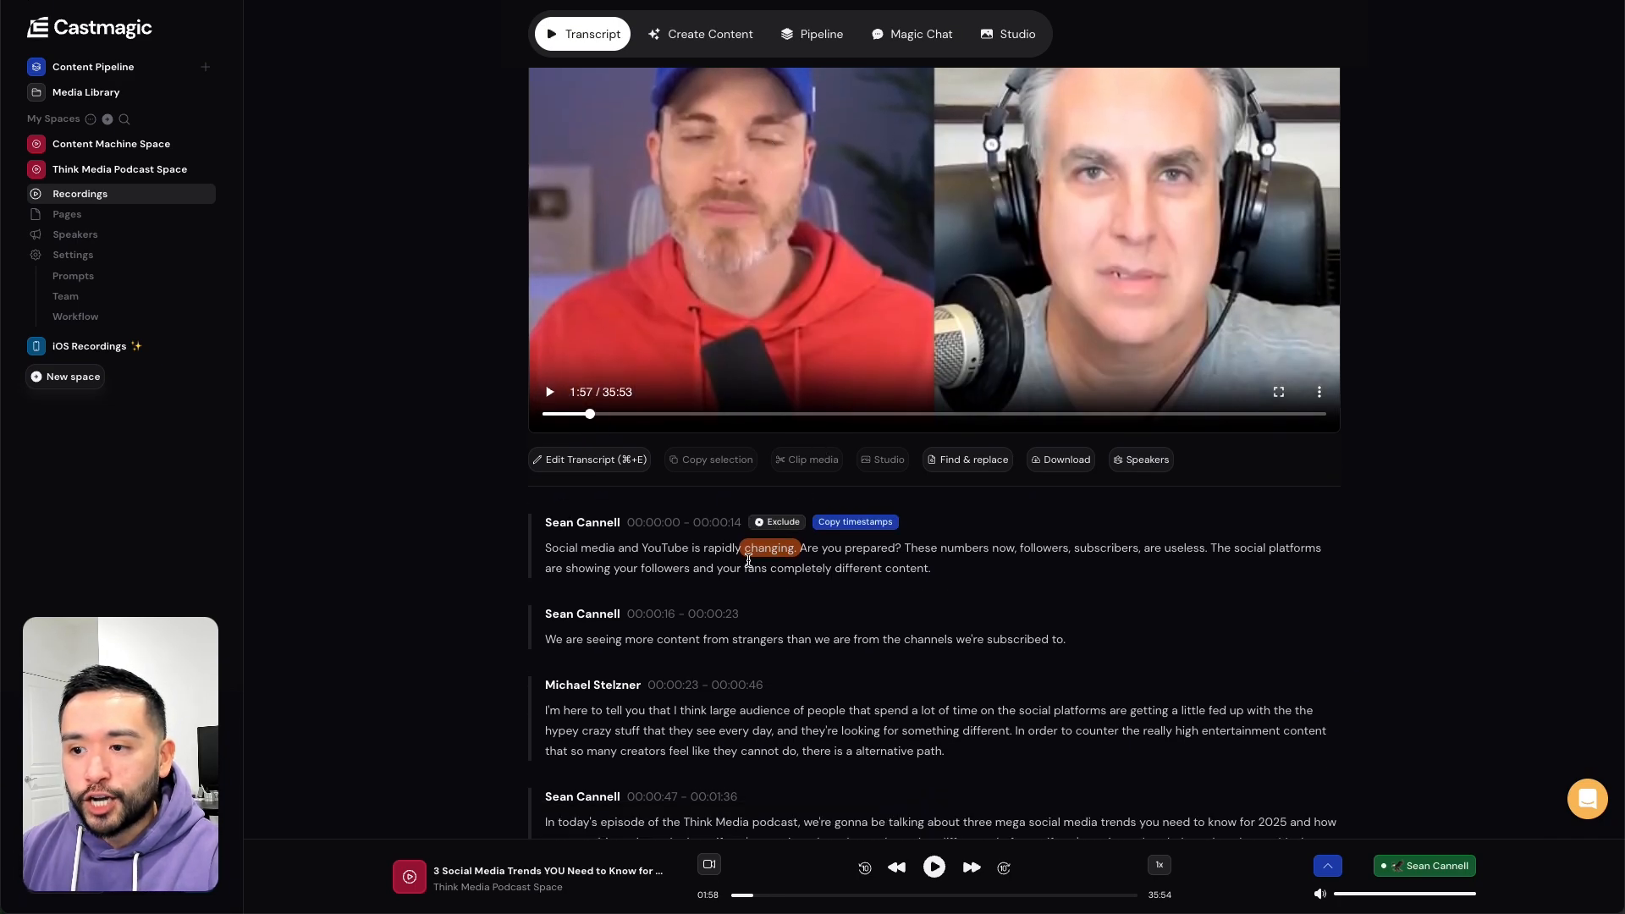
- Play the recording from the opening words of the transcript's first paragraph and pause it after a few seconds
{"action": "scroll", "coordinate": [748, 559], "scroll_direction": "down", "scroll_amount": 4}
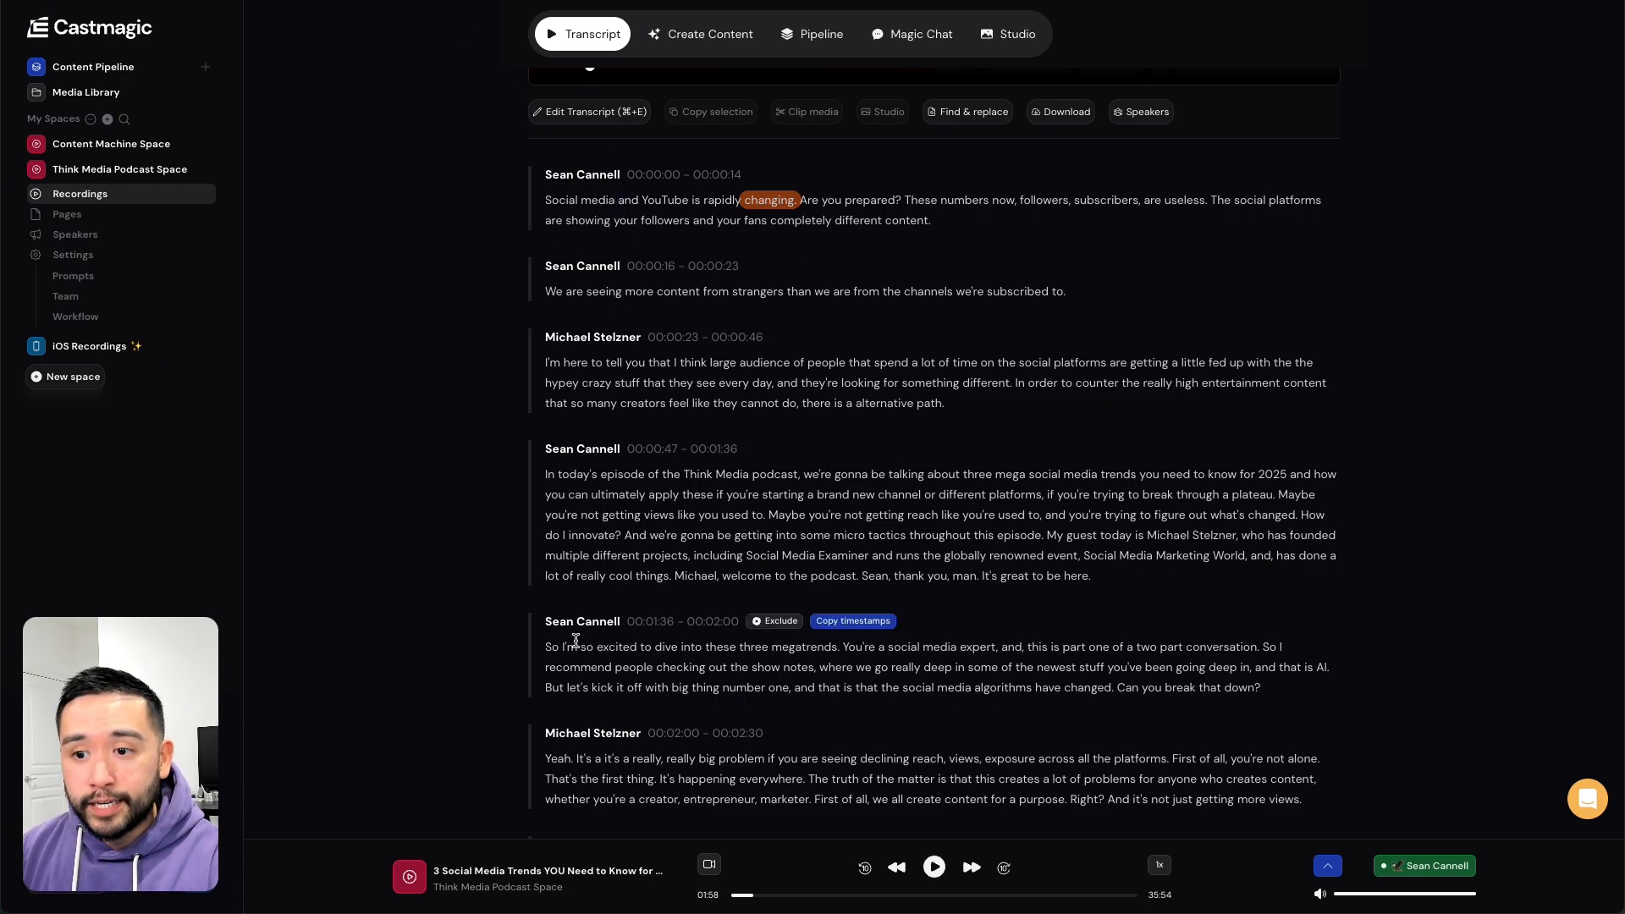
{"action": "left_click", "coordinate": [565, 203]}
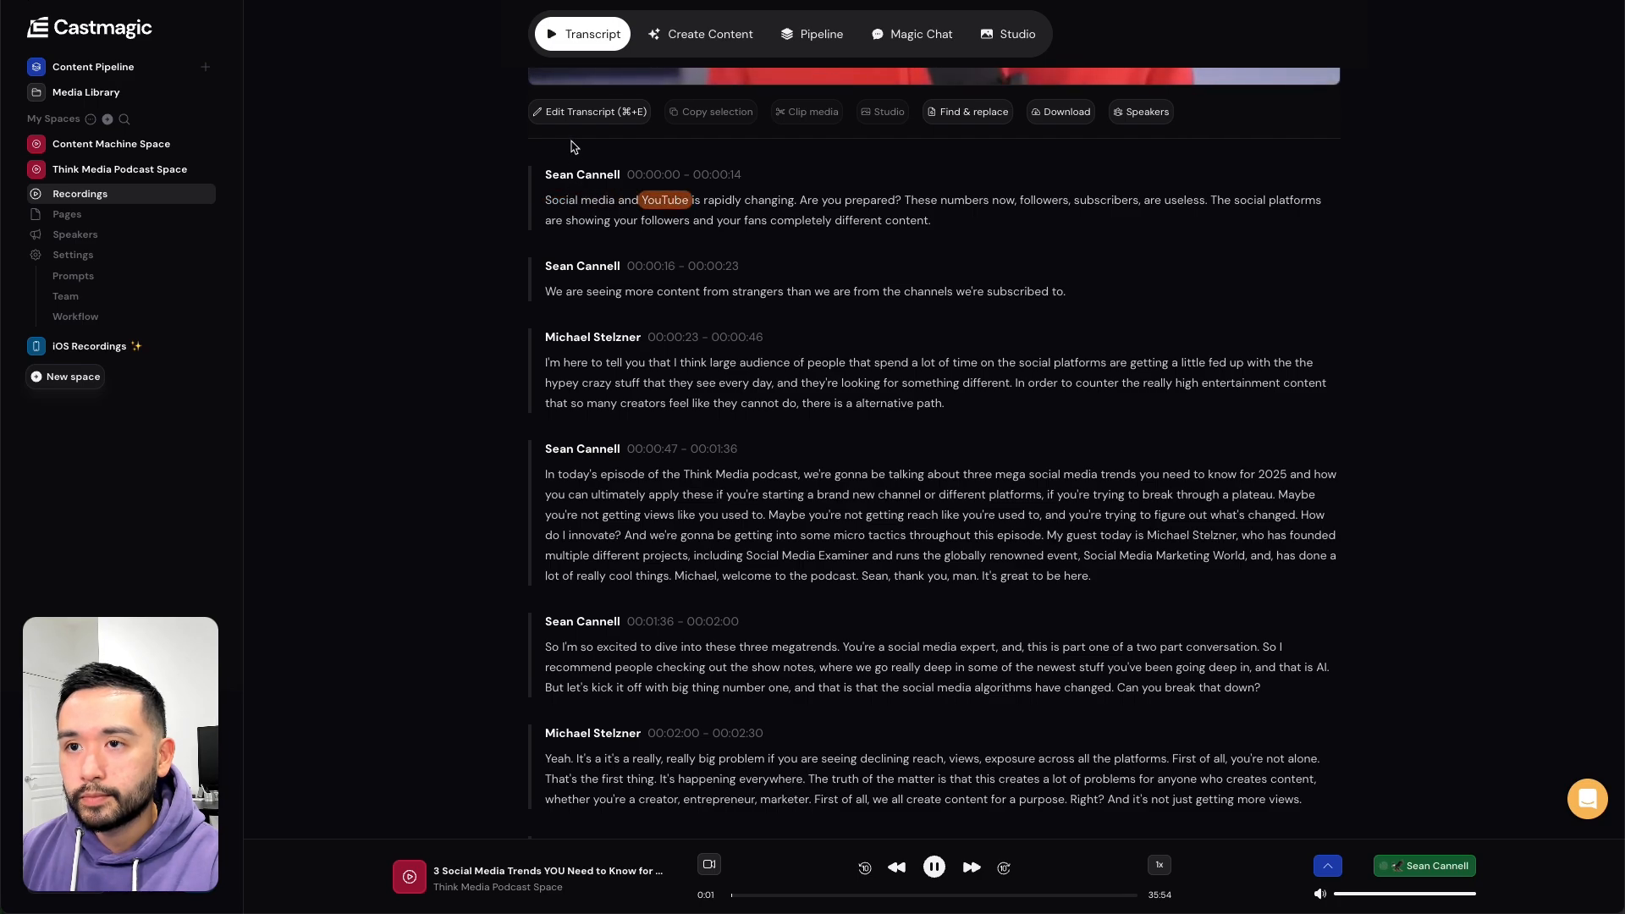
{"action": "key", "text": "space"}
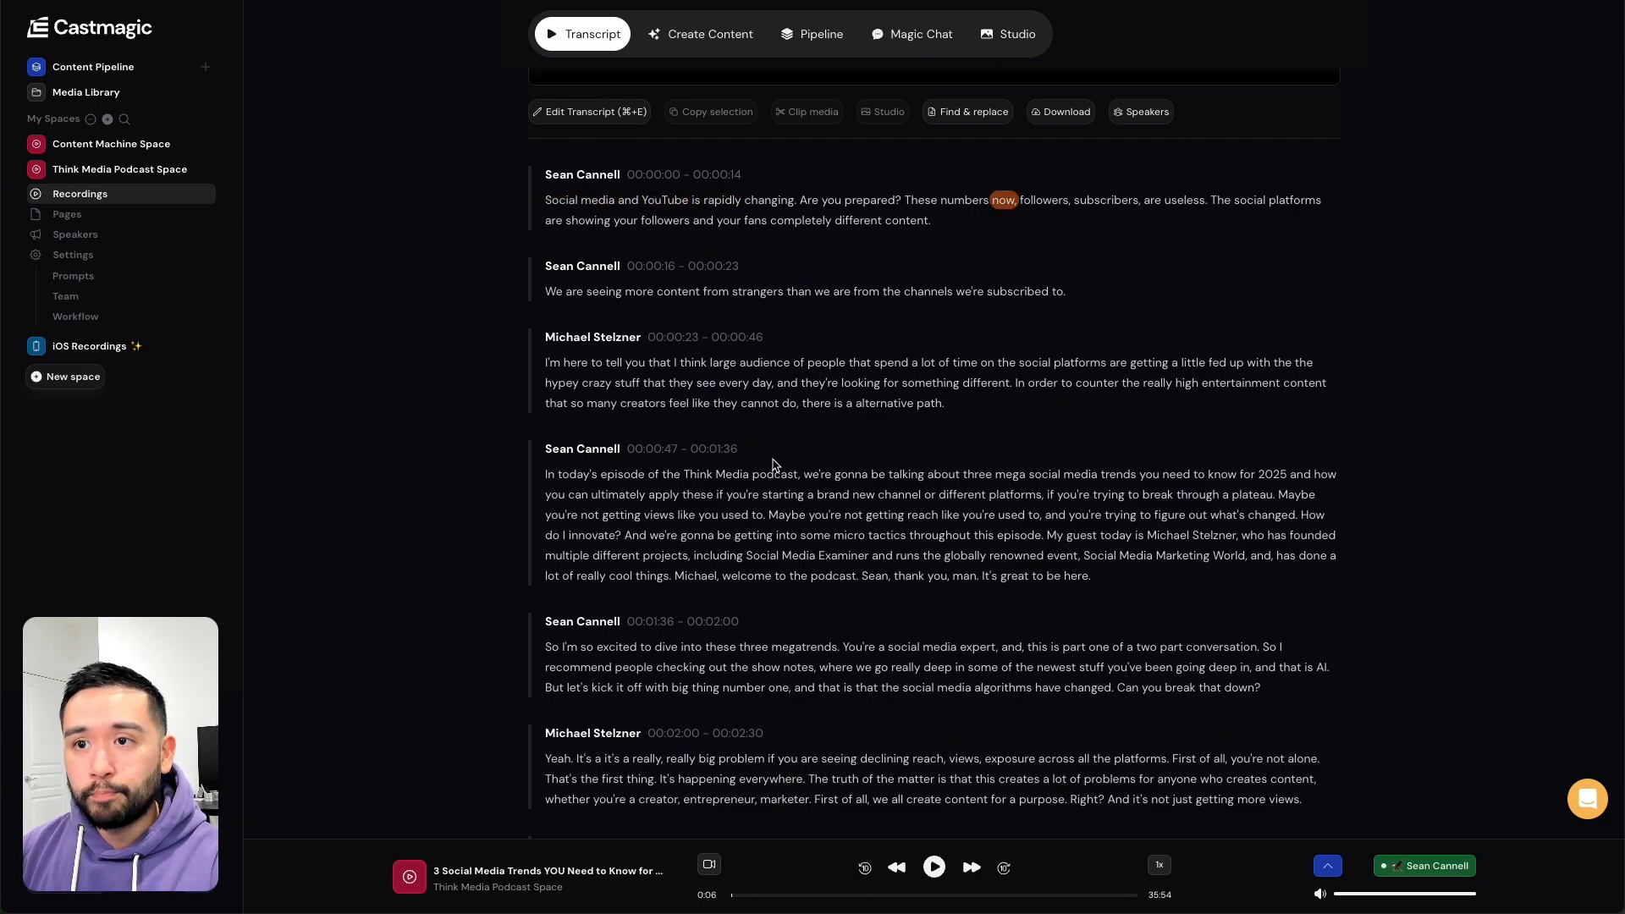
- Edit the transcript's first paragraph so "rapidly changing" ends with an exclamation mark, and save the transcript
{"action": "left_click", "coordinate": [557, 115]}
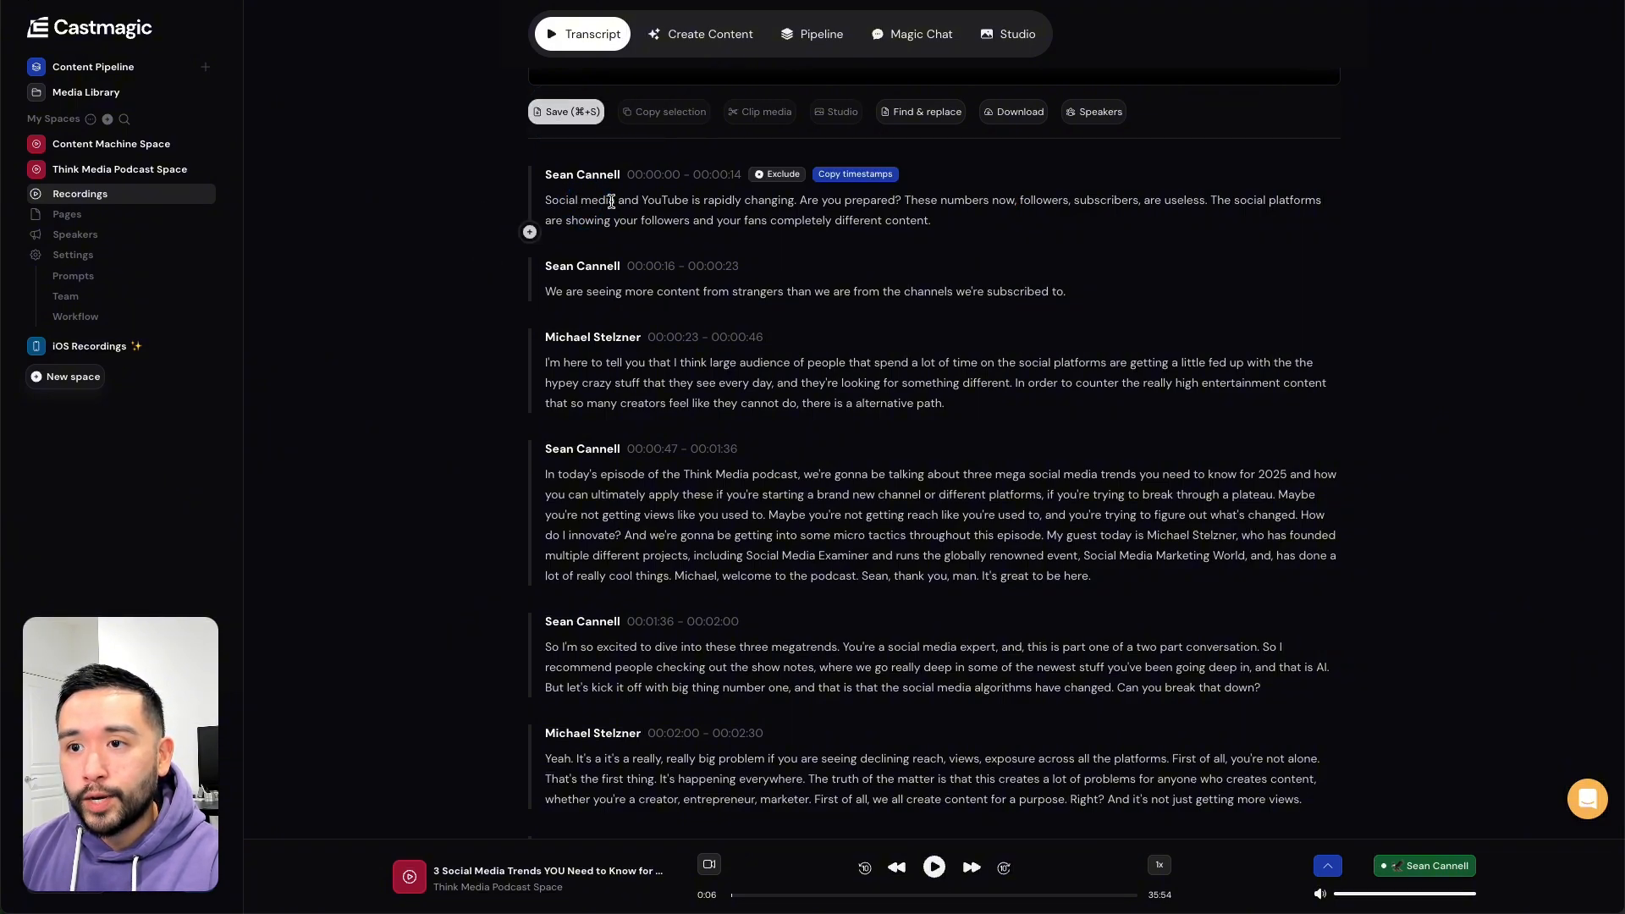
{"action": "left_click", "coordinate": [801, 206]}
{"action": "key", "text": "BackSpace"}
{"action": "type", "text": "!"}
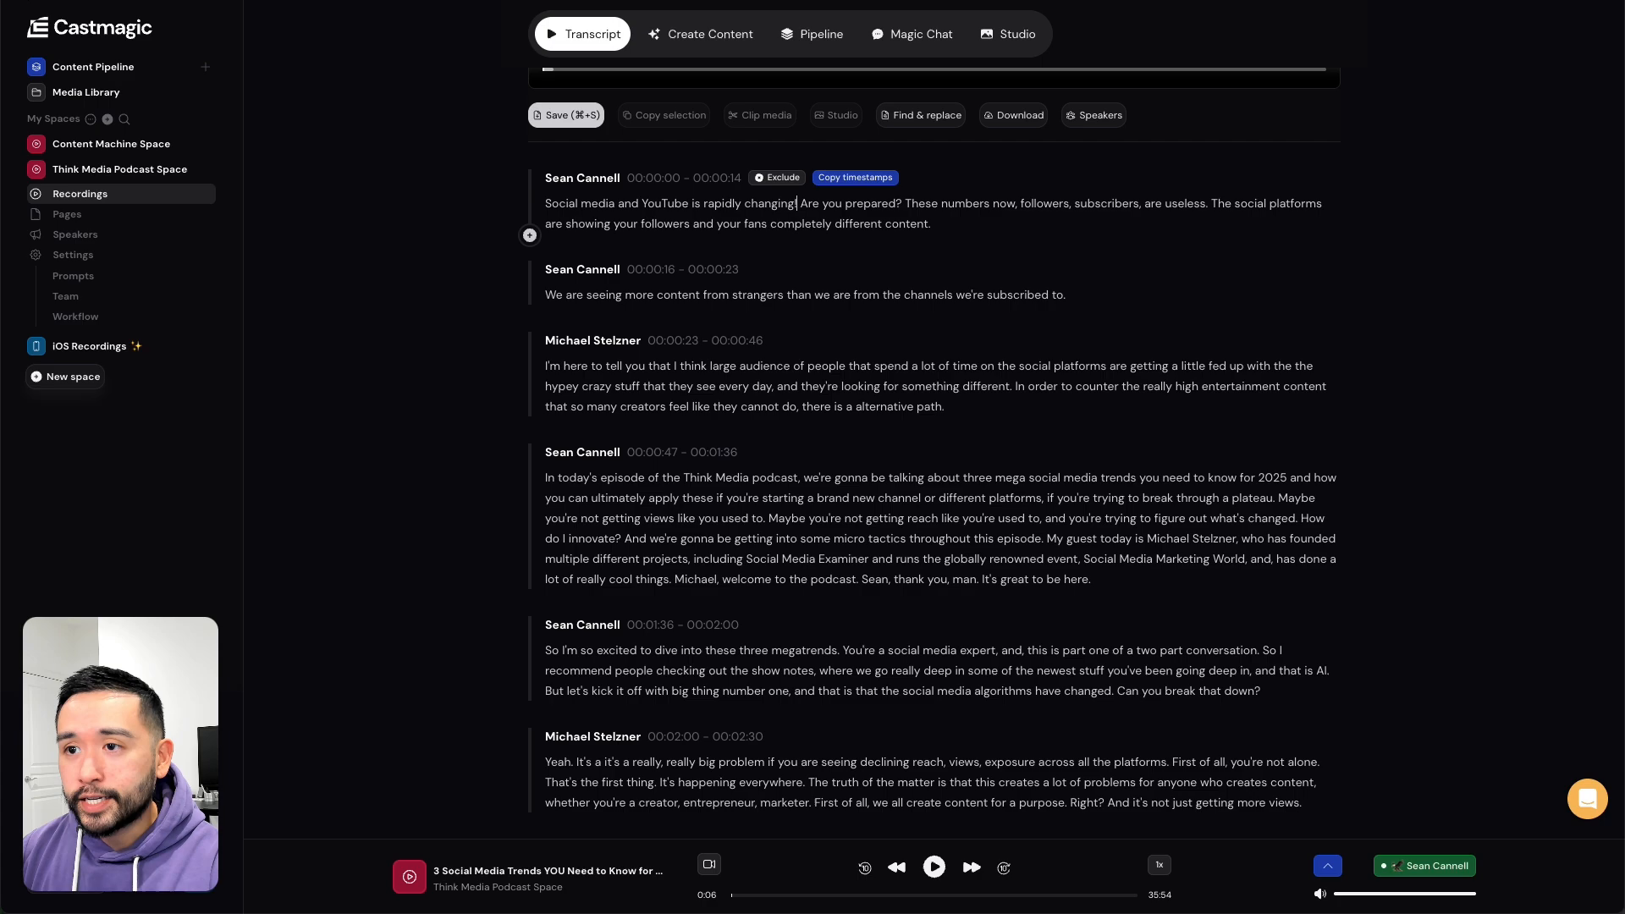
{"action": "left_click", "coordinate": [557, 116]}
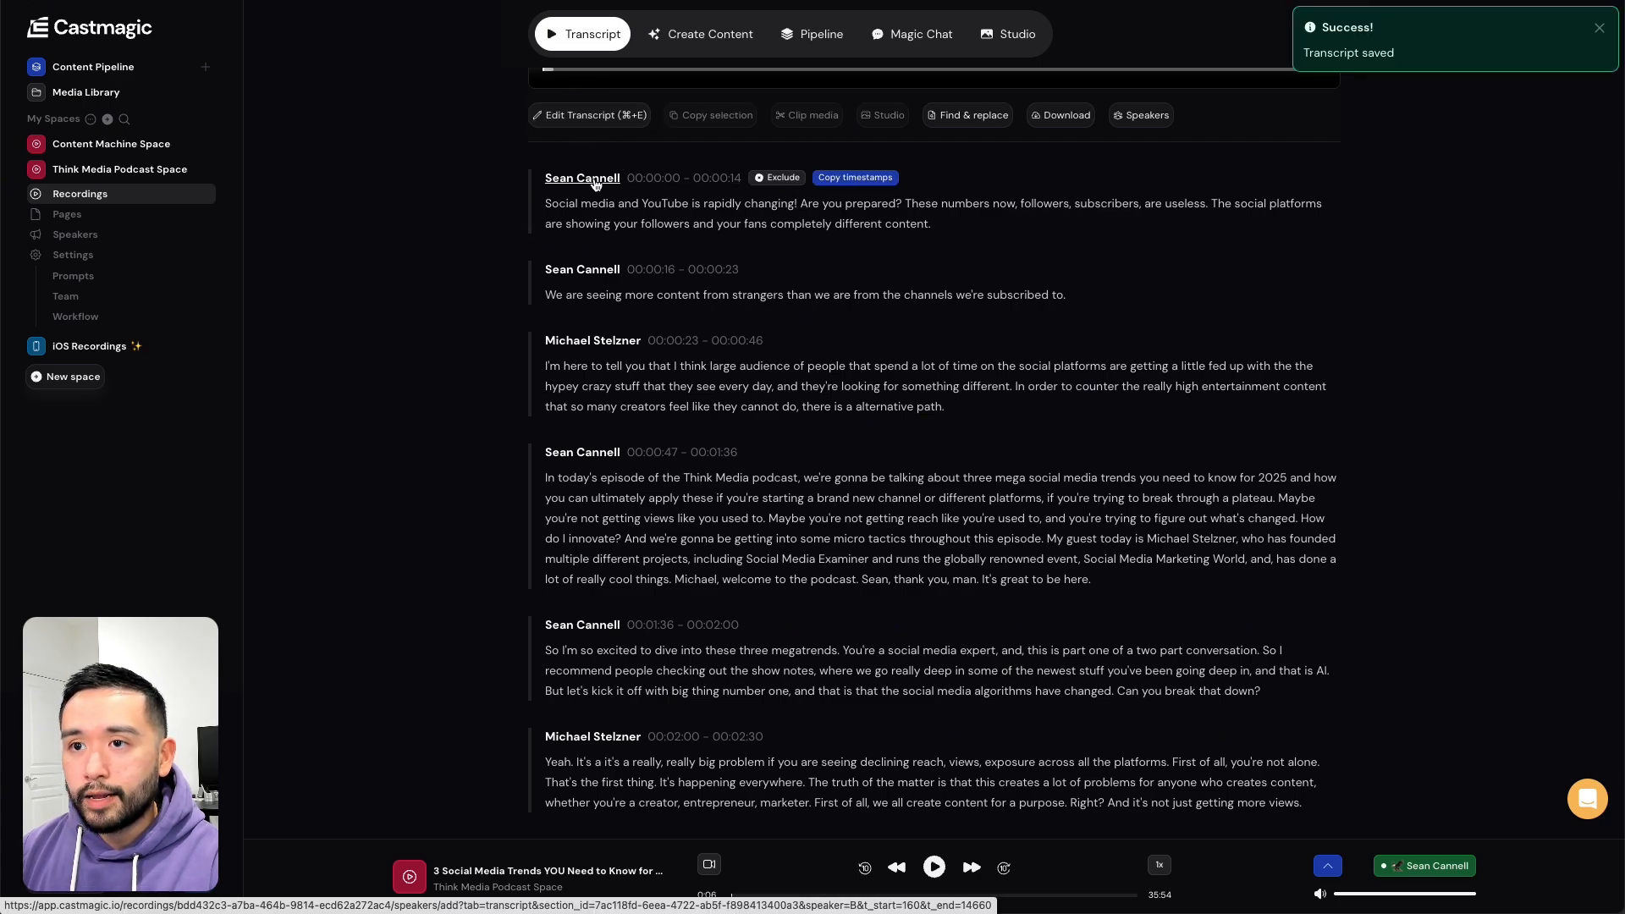
- Play the sample audio of the transcript's first paragraph and match that section to the existing host speaker
{"action": "scroll", "coordinate": [508, 250], "scroll_direction": "up", "scroll_amount": 3}
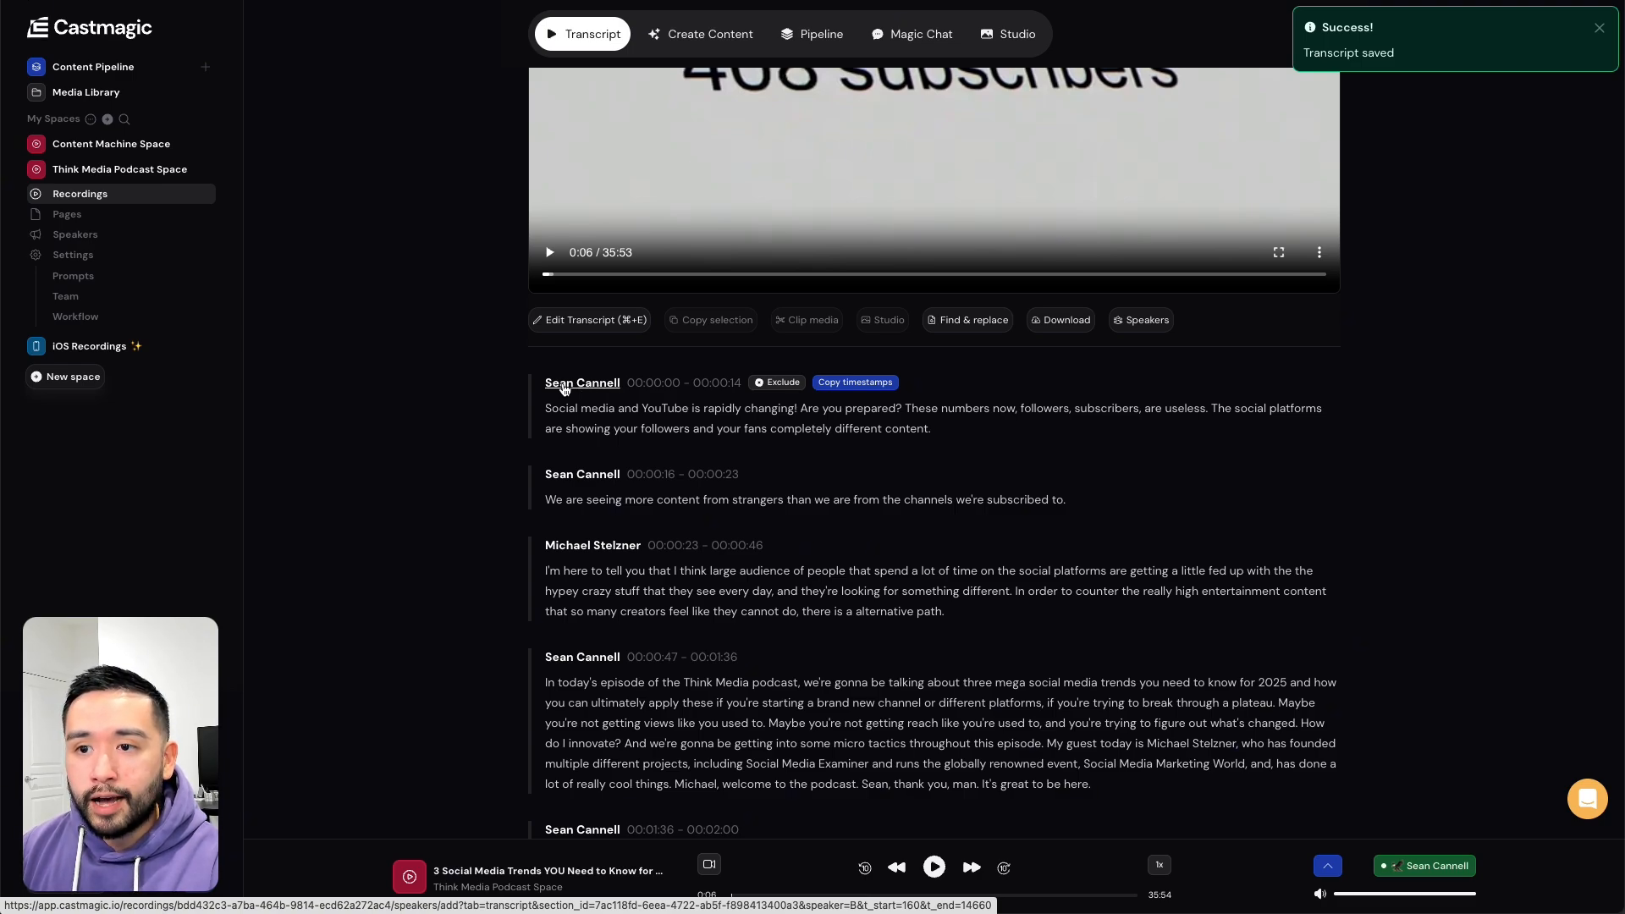
{"action": "left_click", "coordinate": [593, 386]}
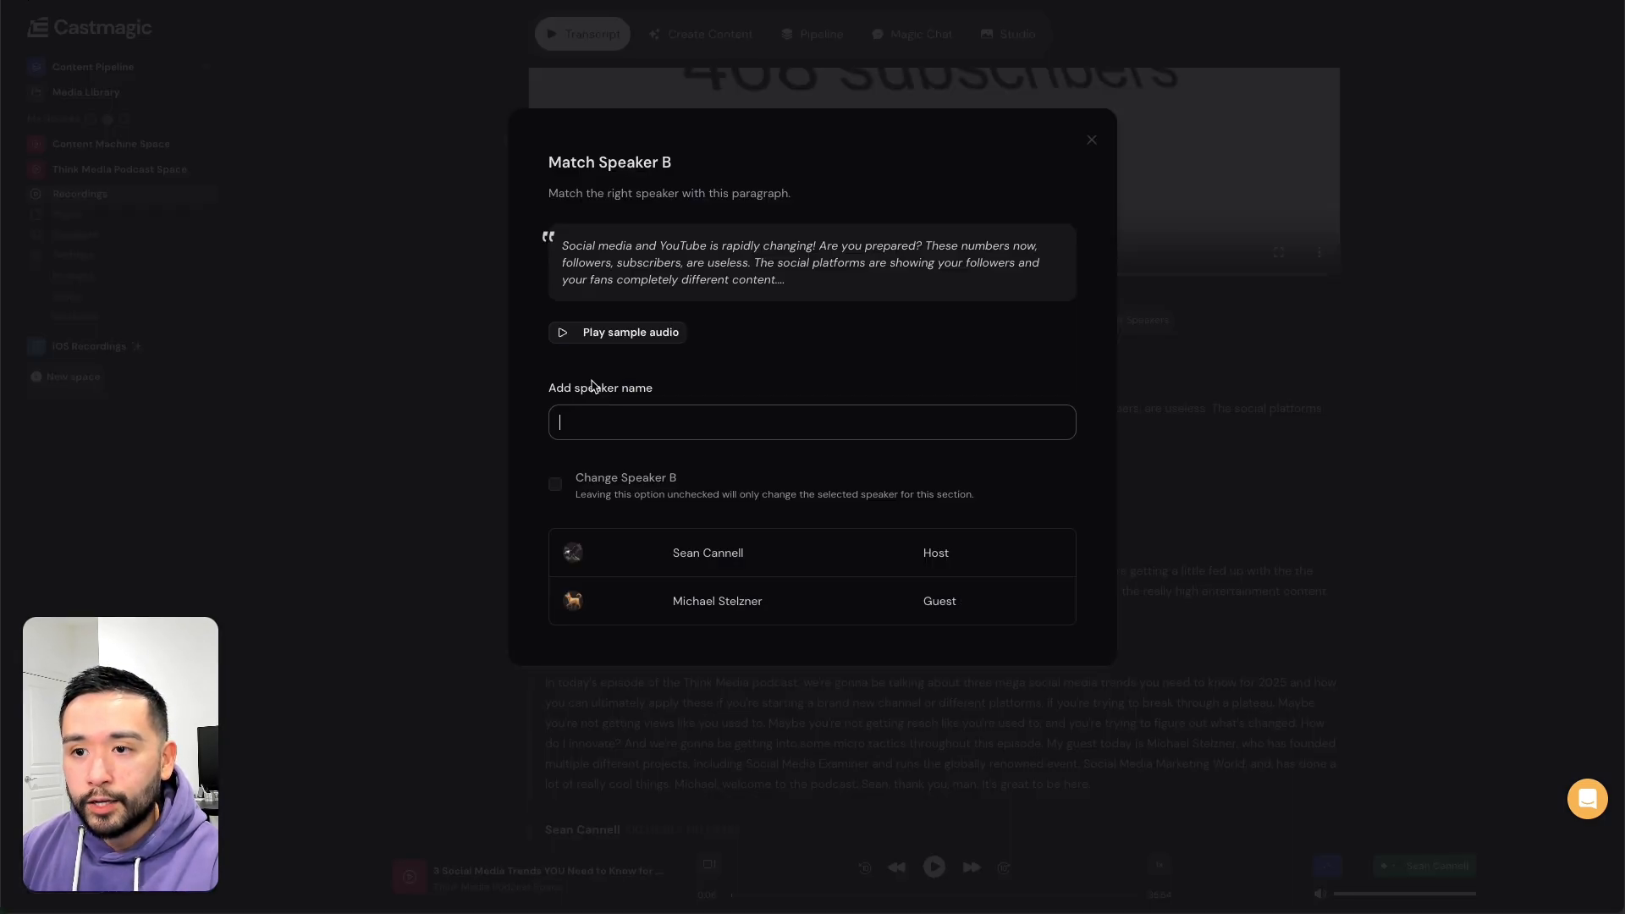
{"action": "left_click", "coordinate": [616, 333]}
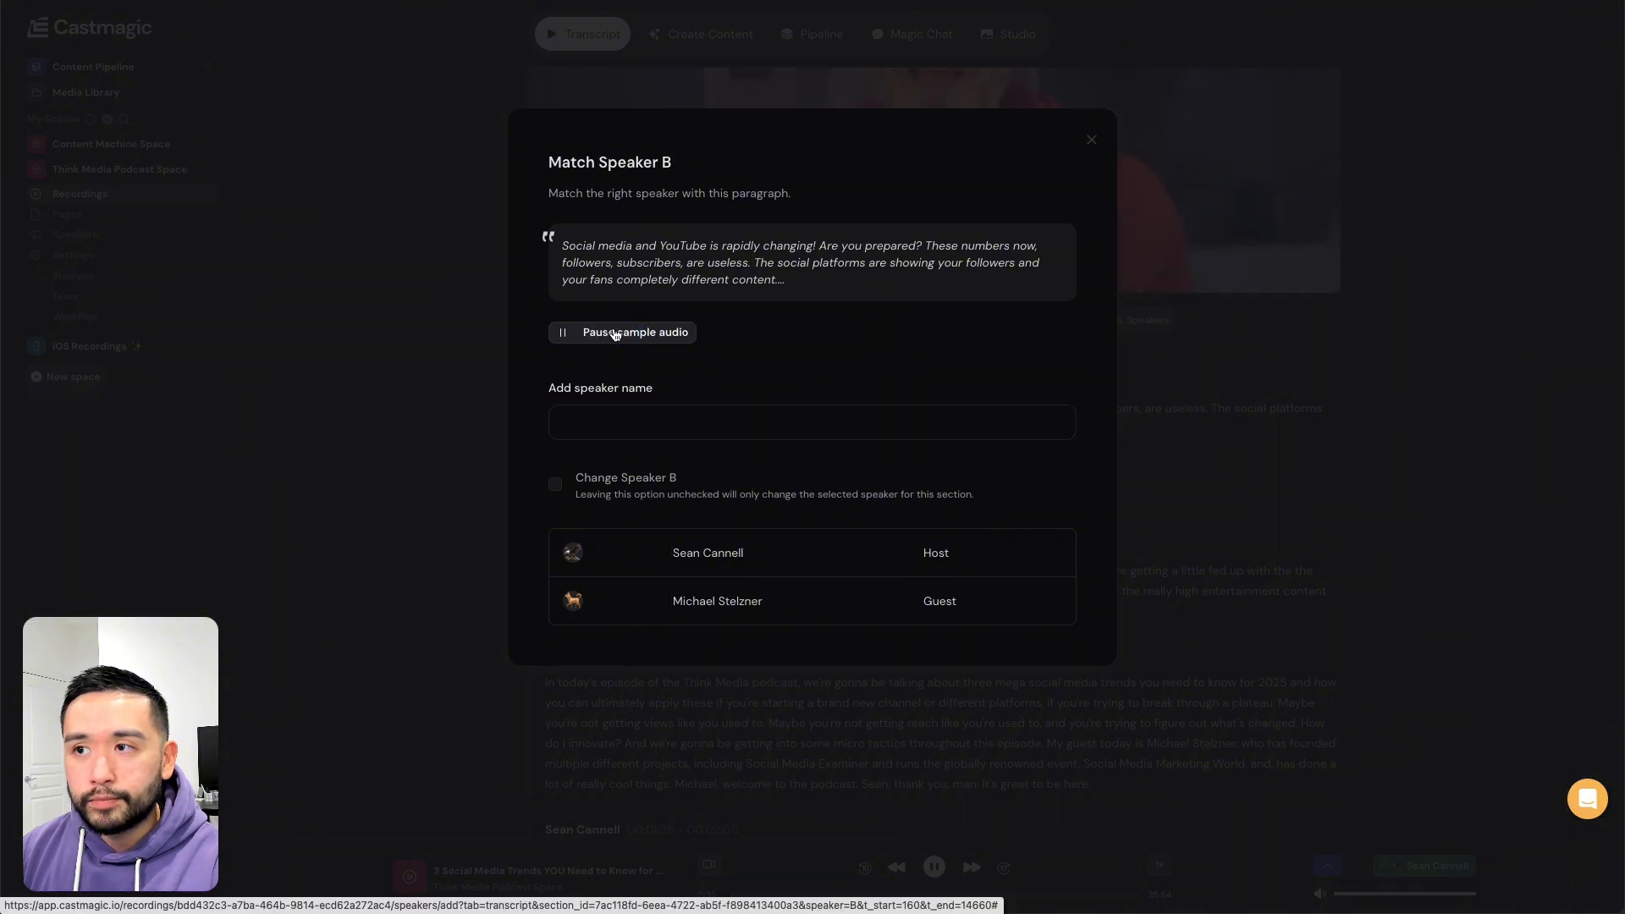
{"action": "left_click", "coordinate": [615, 332]}
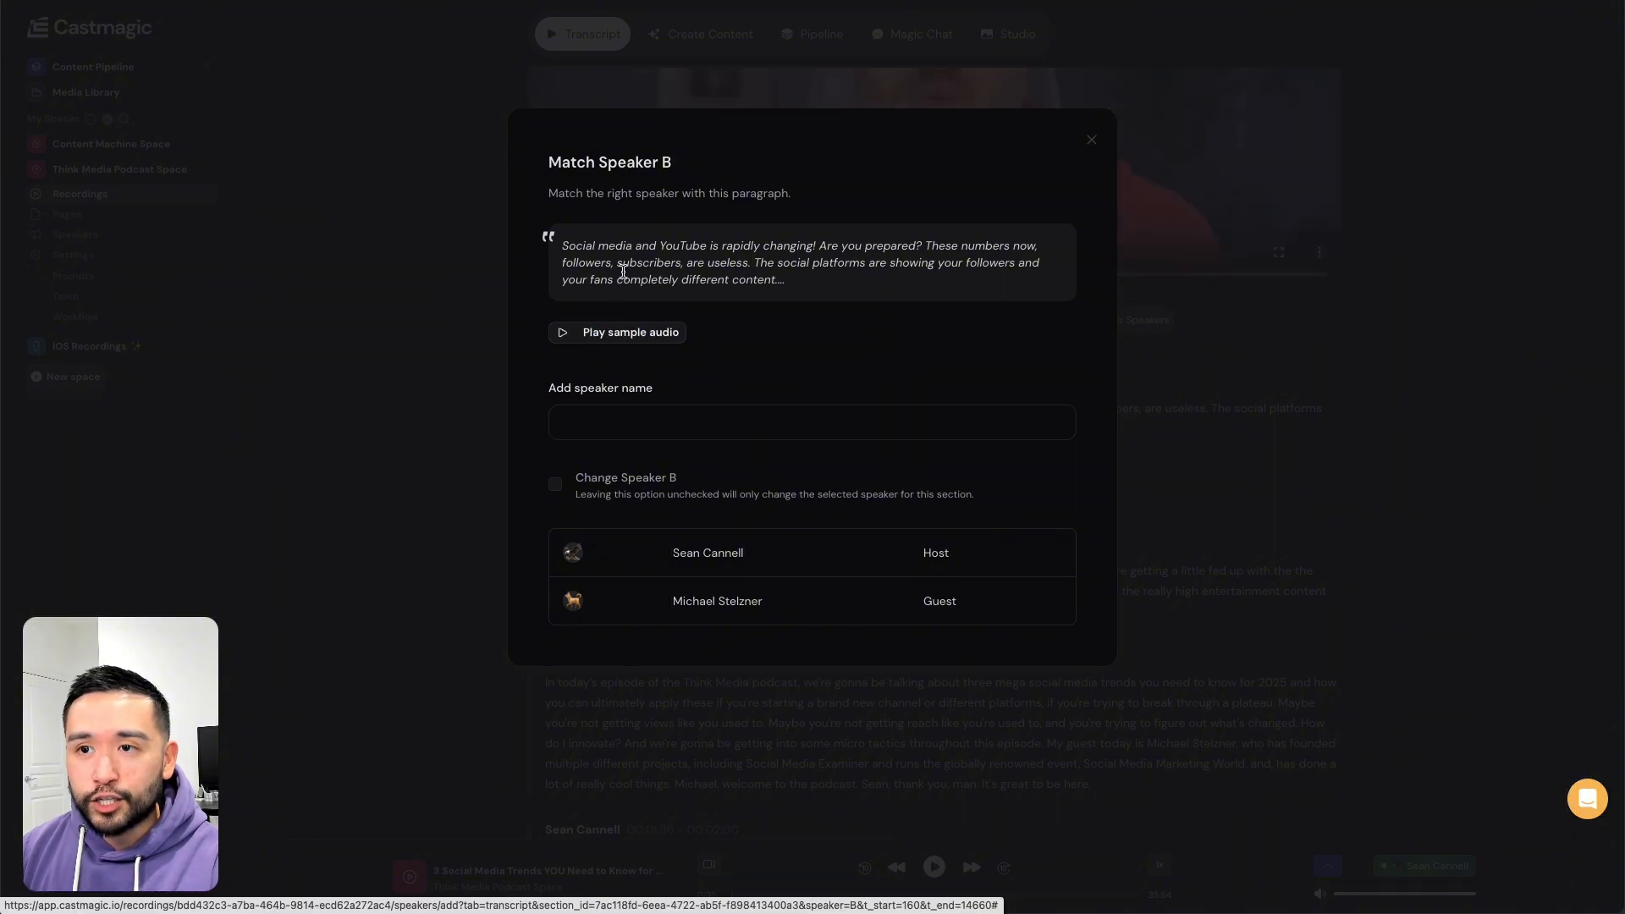
{"action": "left_click", "coordinate": [641, 423]}
{"action": "type", "text": "Seam"}
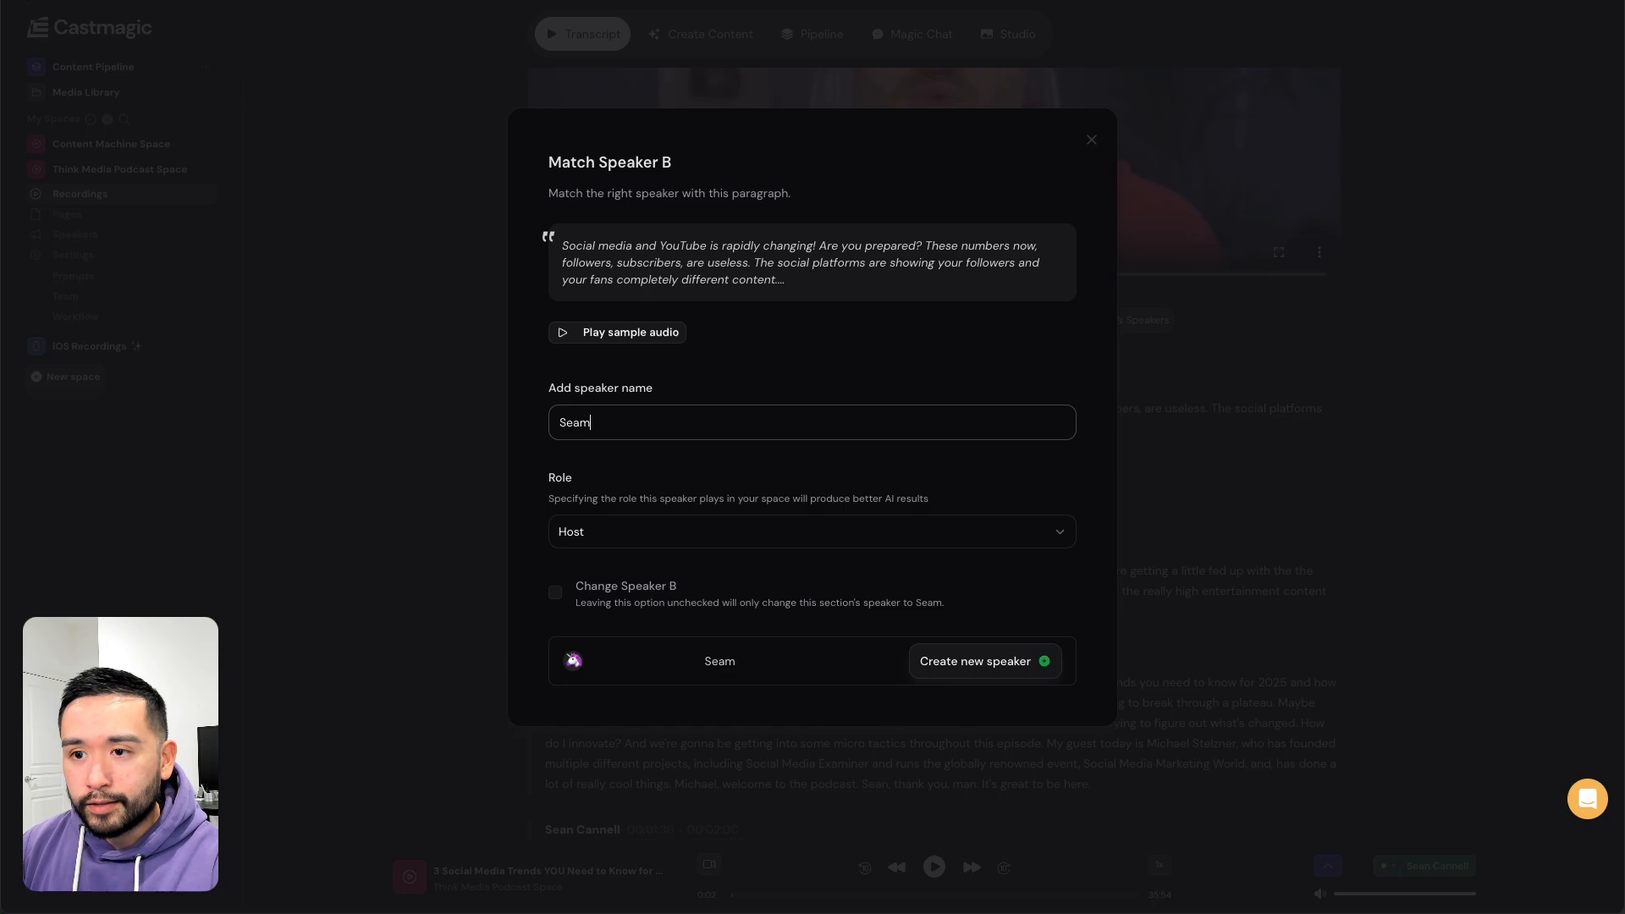
{"action": "key", "text": "BackSpace"}
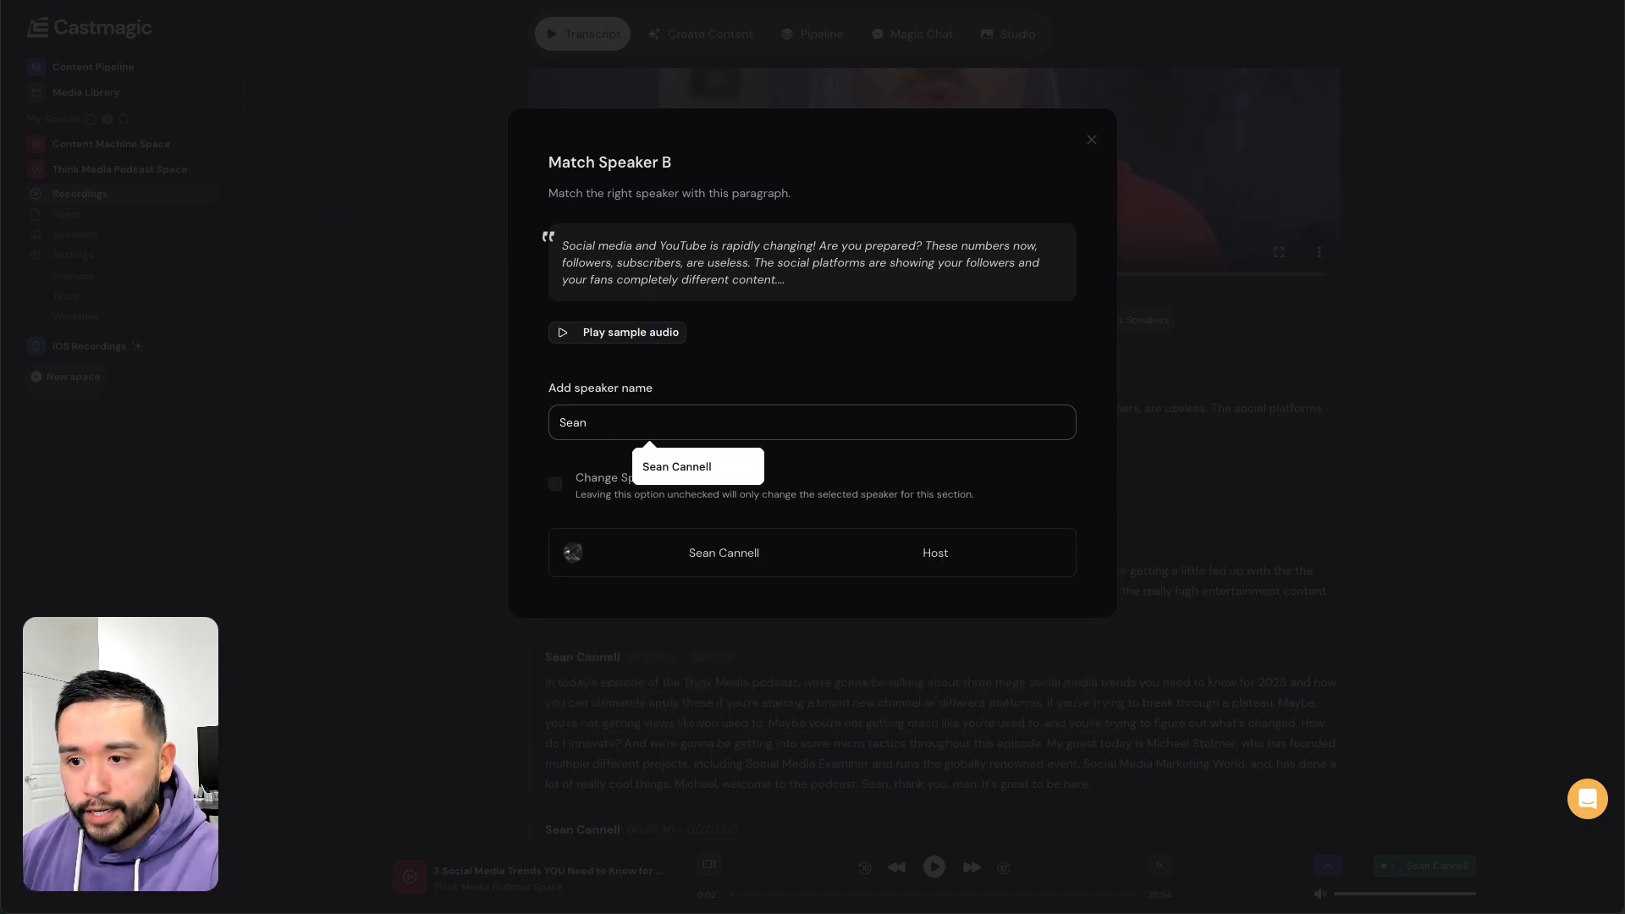
{"action": "left_click", "coordinate": [750, 552]}
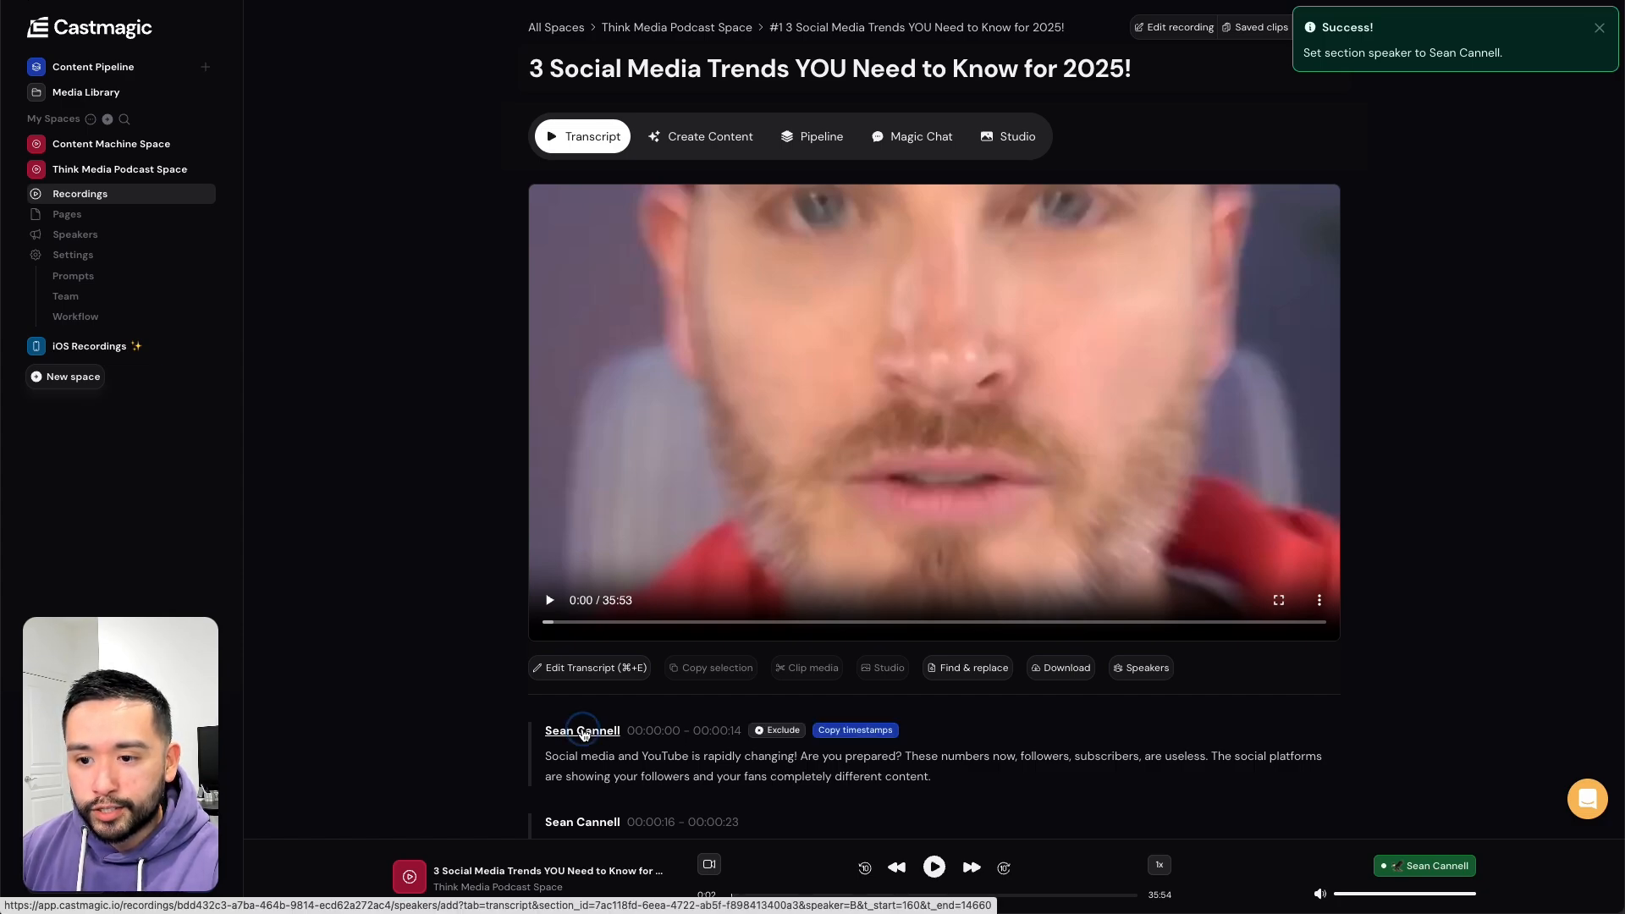
- Reassign the first transcript section to the guest speaker, for that section only
{"action": "left_click", "coordinate": [582, 732]}
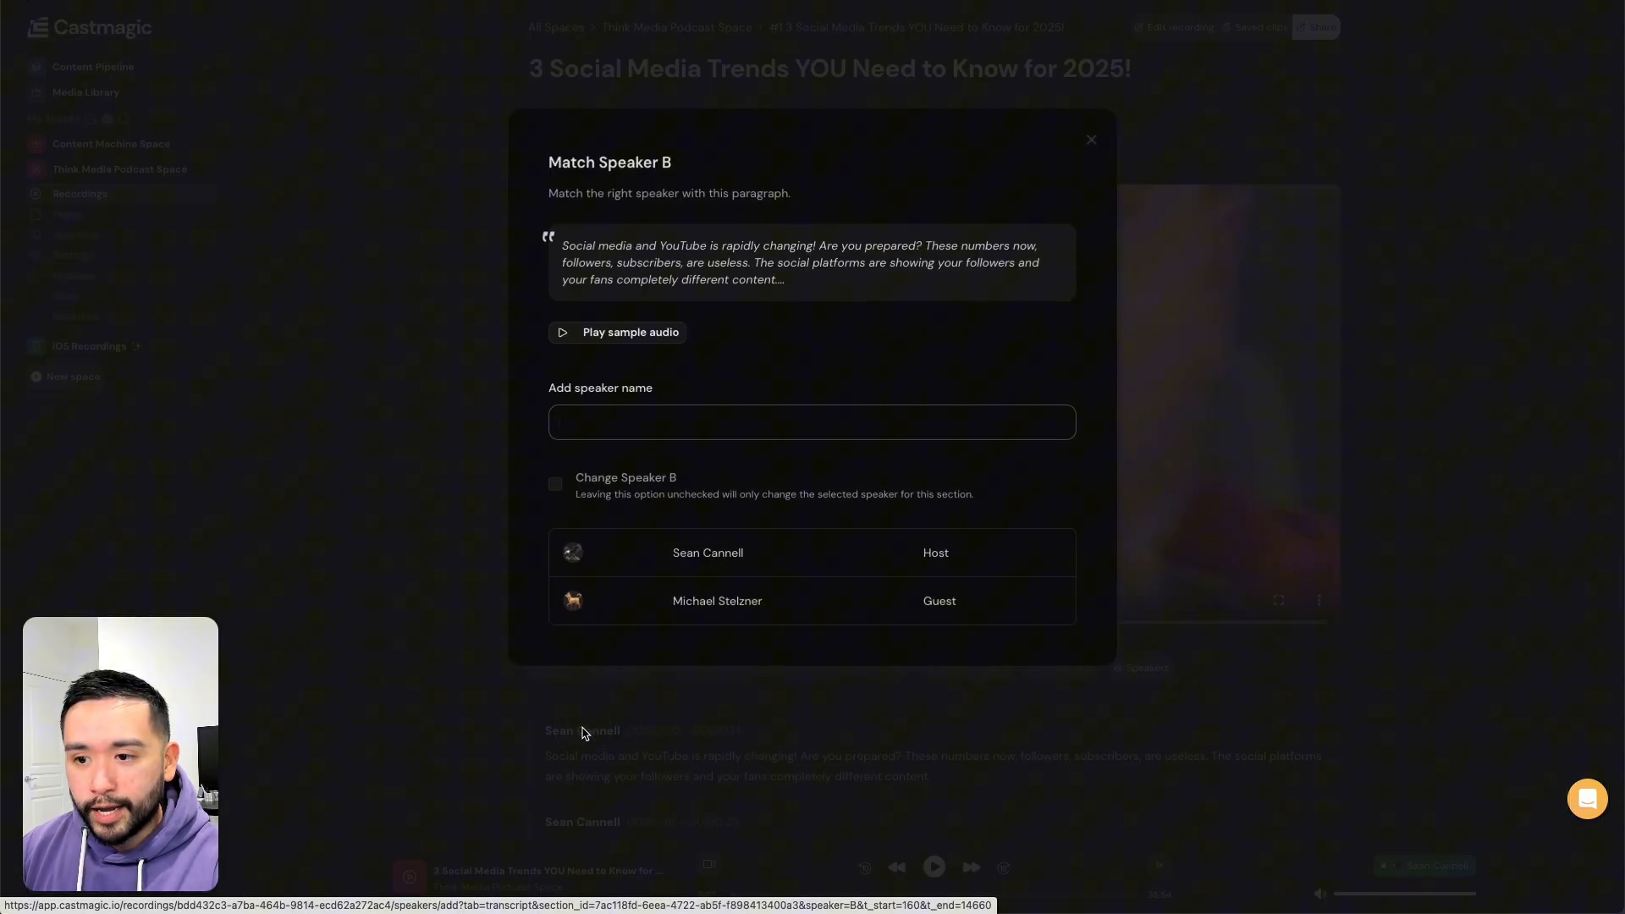
{"action": "left_click", "coordinate": [734, 602]}
{"action": "scroll", "coordinate": [625, 557], "scroll_direction": "down", "scroll_amount": 3}
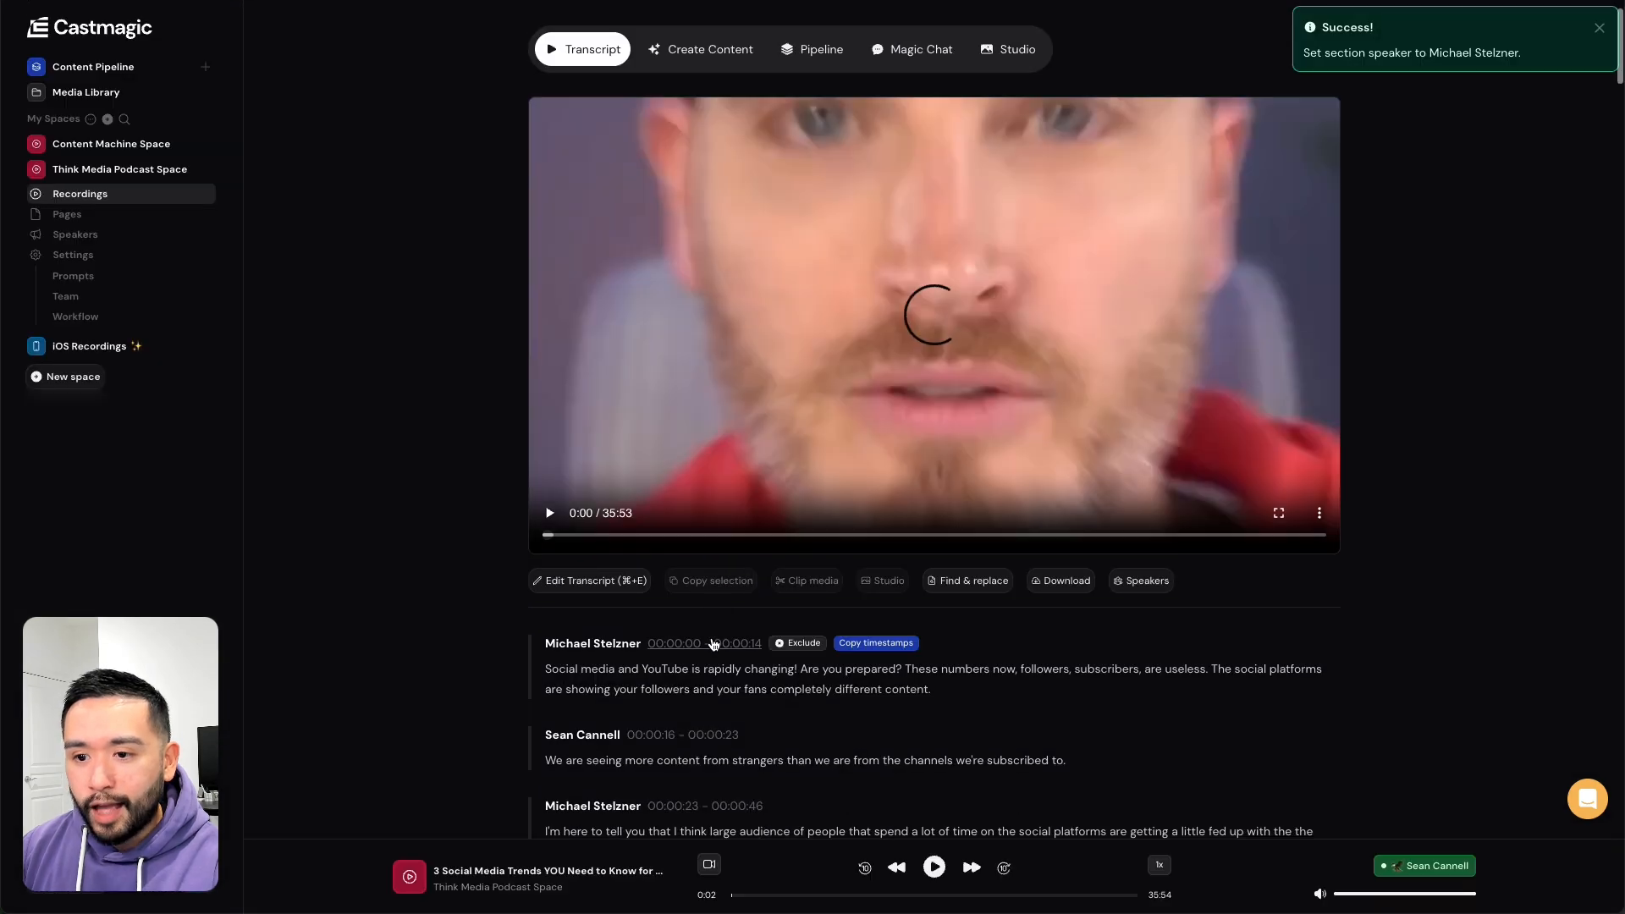
- Play the recording from the opening of the first and second transcript paragraphs to compare the voices, and pause it
{"action": "left_click", "coordinate": [606, 496]}
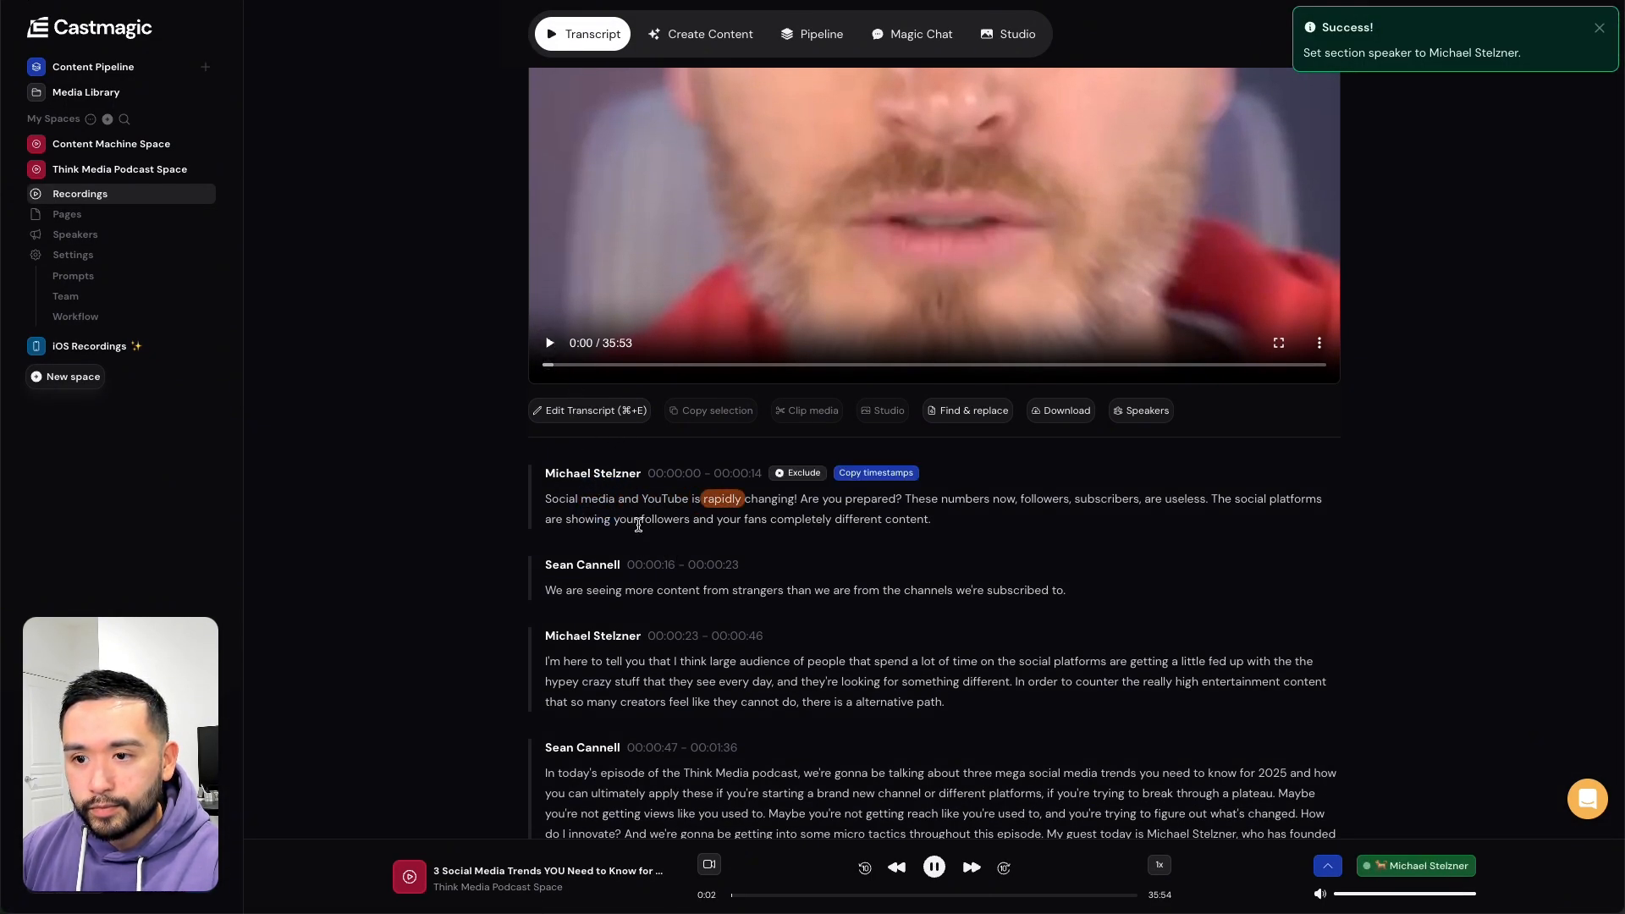
{"action": "key", "text": "space"}
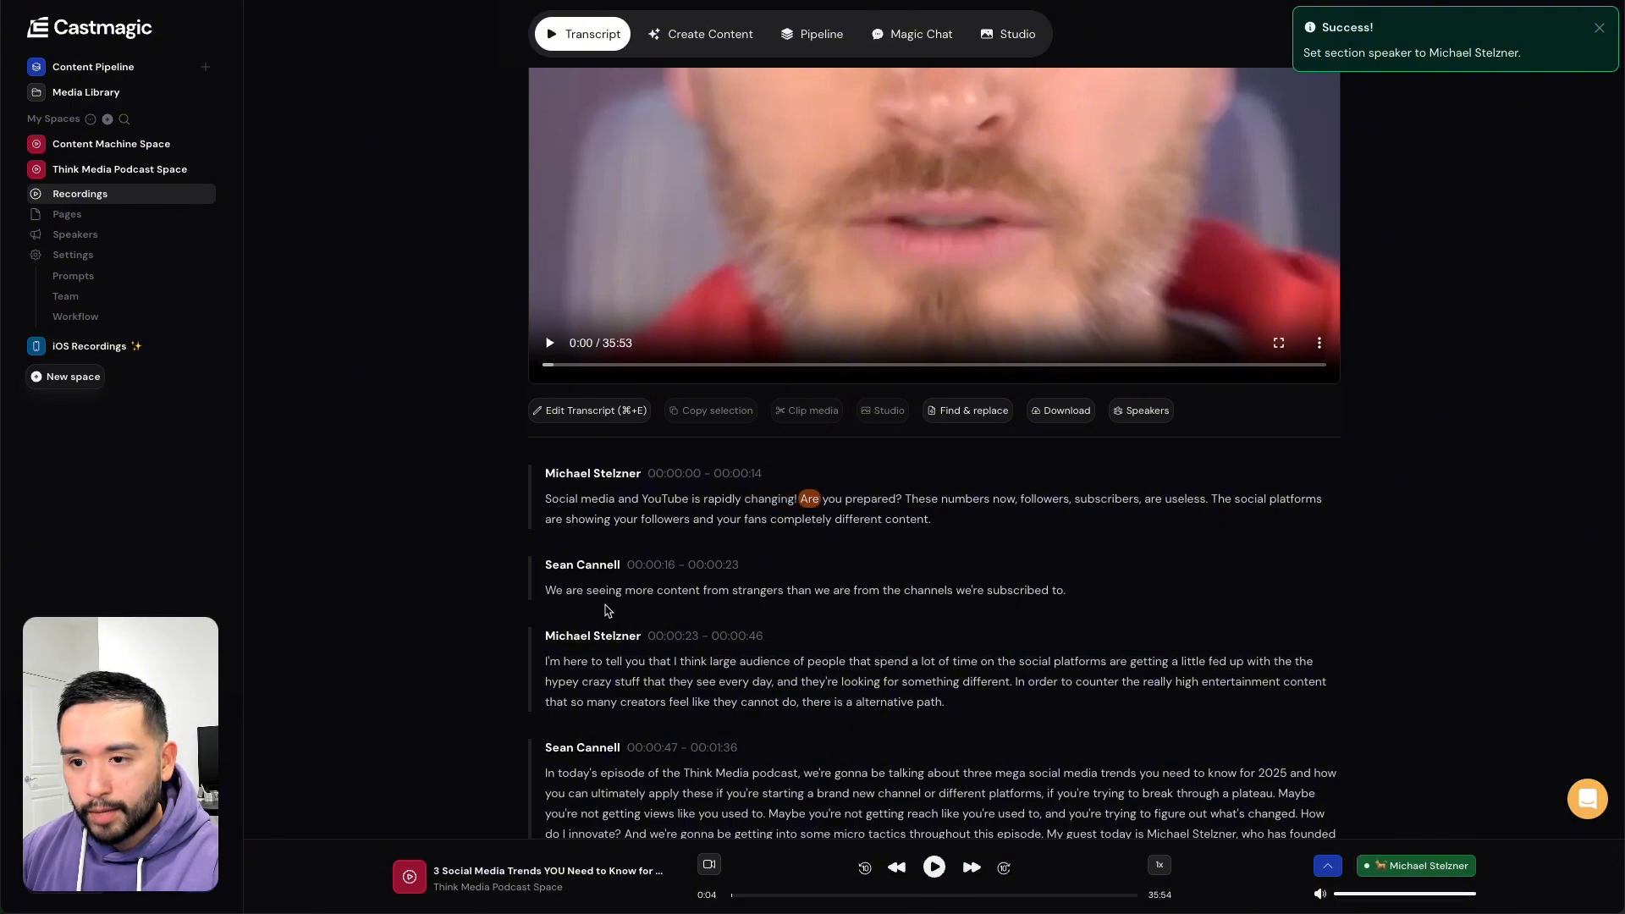
{"action": "left_click", "coordinate": [554, 590]}
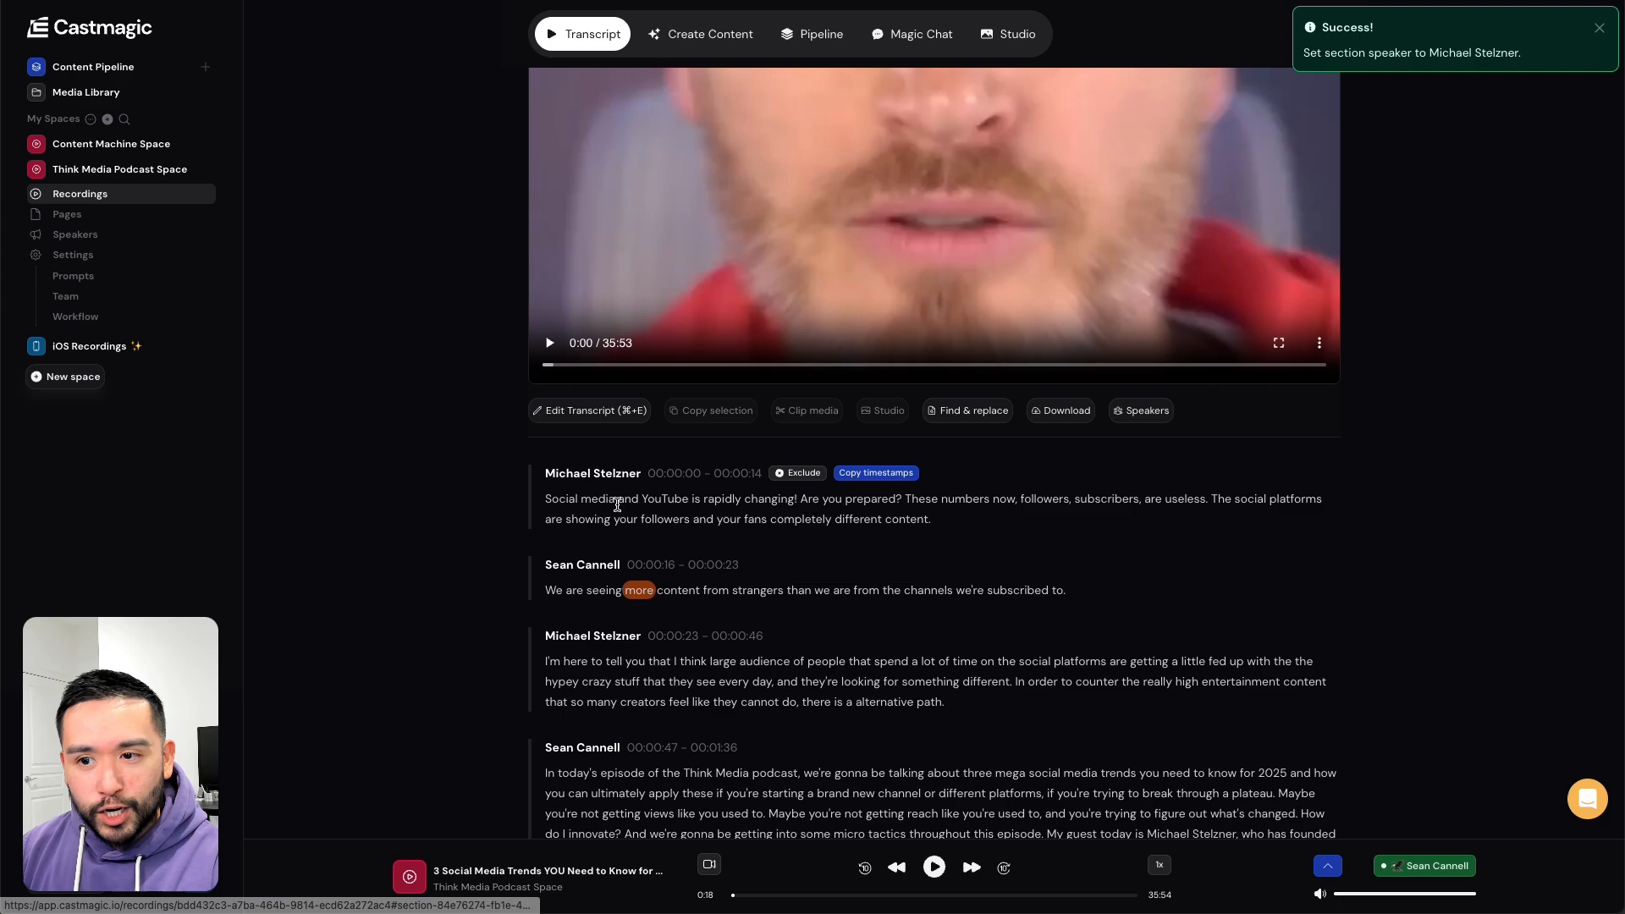
{"action": "left_click_drag", "start_coordinate": [558, 498], "coordinate": [644, 512]}
{"action": "left_click_drag", "start_coordinate": [599, 591], "coordinate": [671, 593]}
{"action": "left_click", "coordinate": [937, 869]}
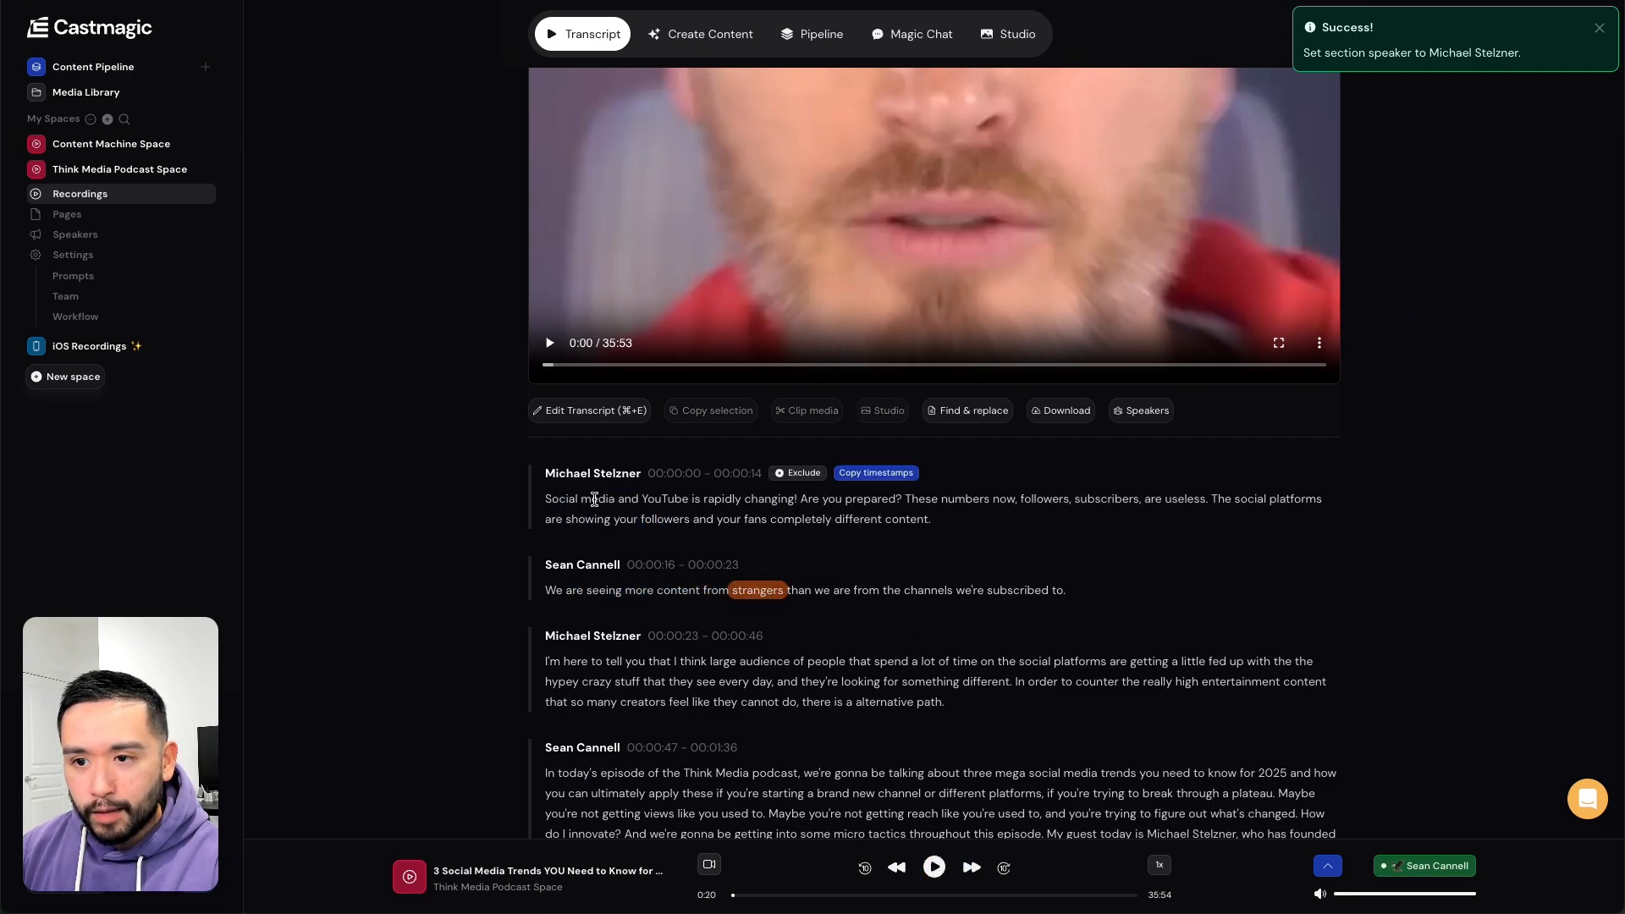
- Set the first transcript section's speaker back to the host
{"action": "scroll", "coordinate": [575, 643], "scroll_direction": "down", "scroll_amount": 2}
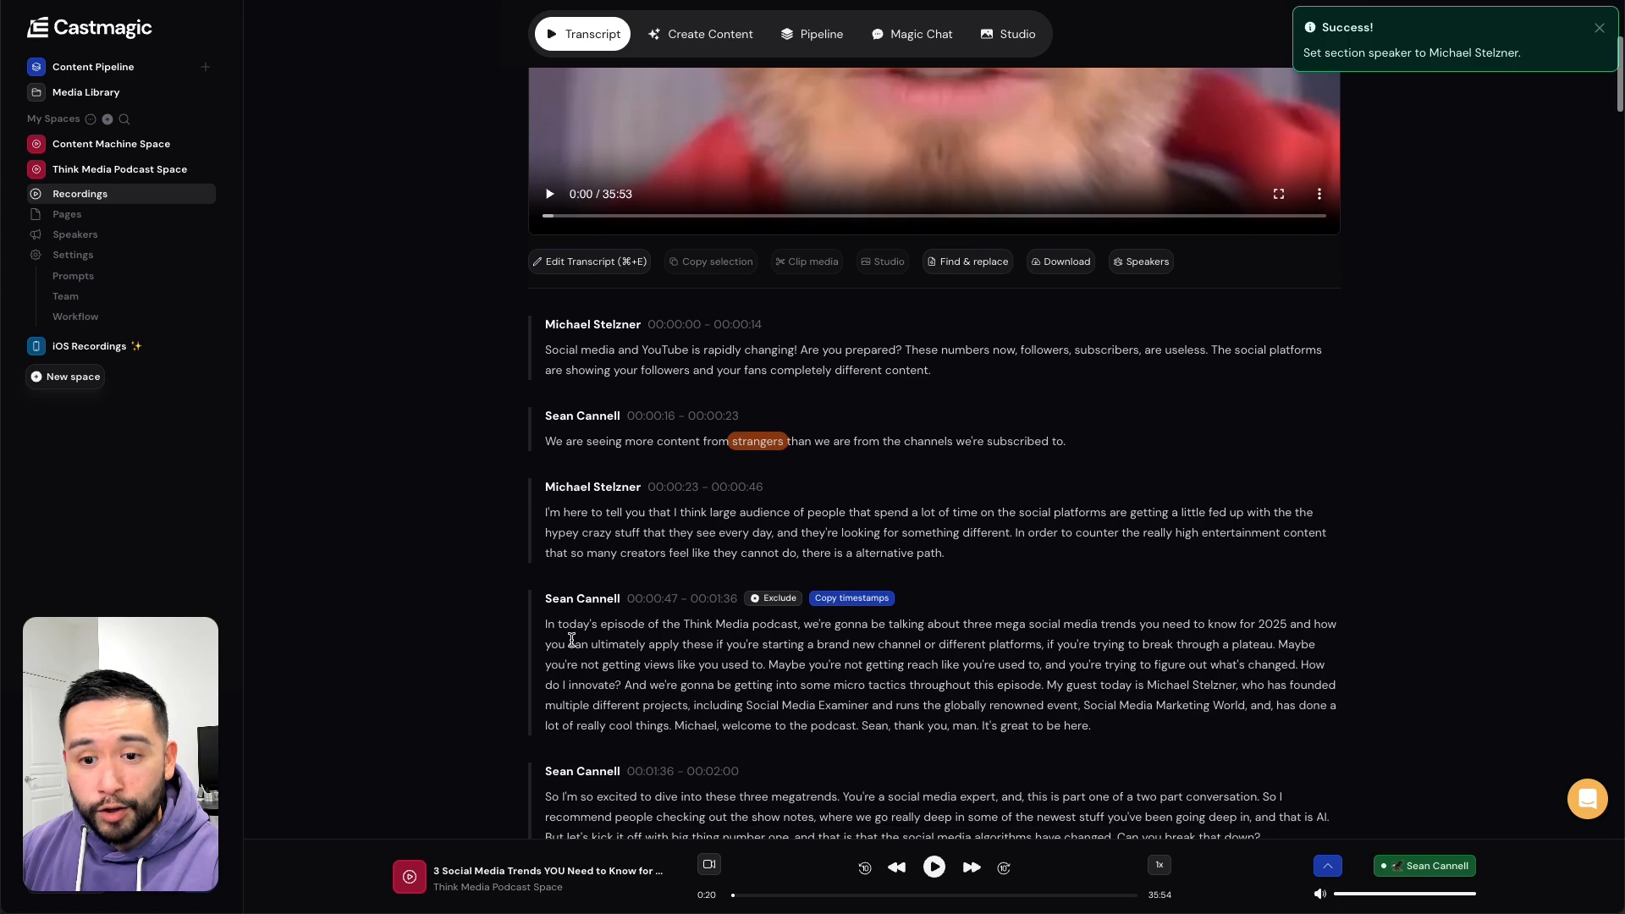
{"action": "scroll", "coordinate": [576, 636], "scroll_direction": "up", "scroll_amount": 2}
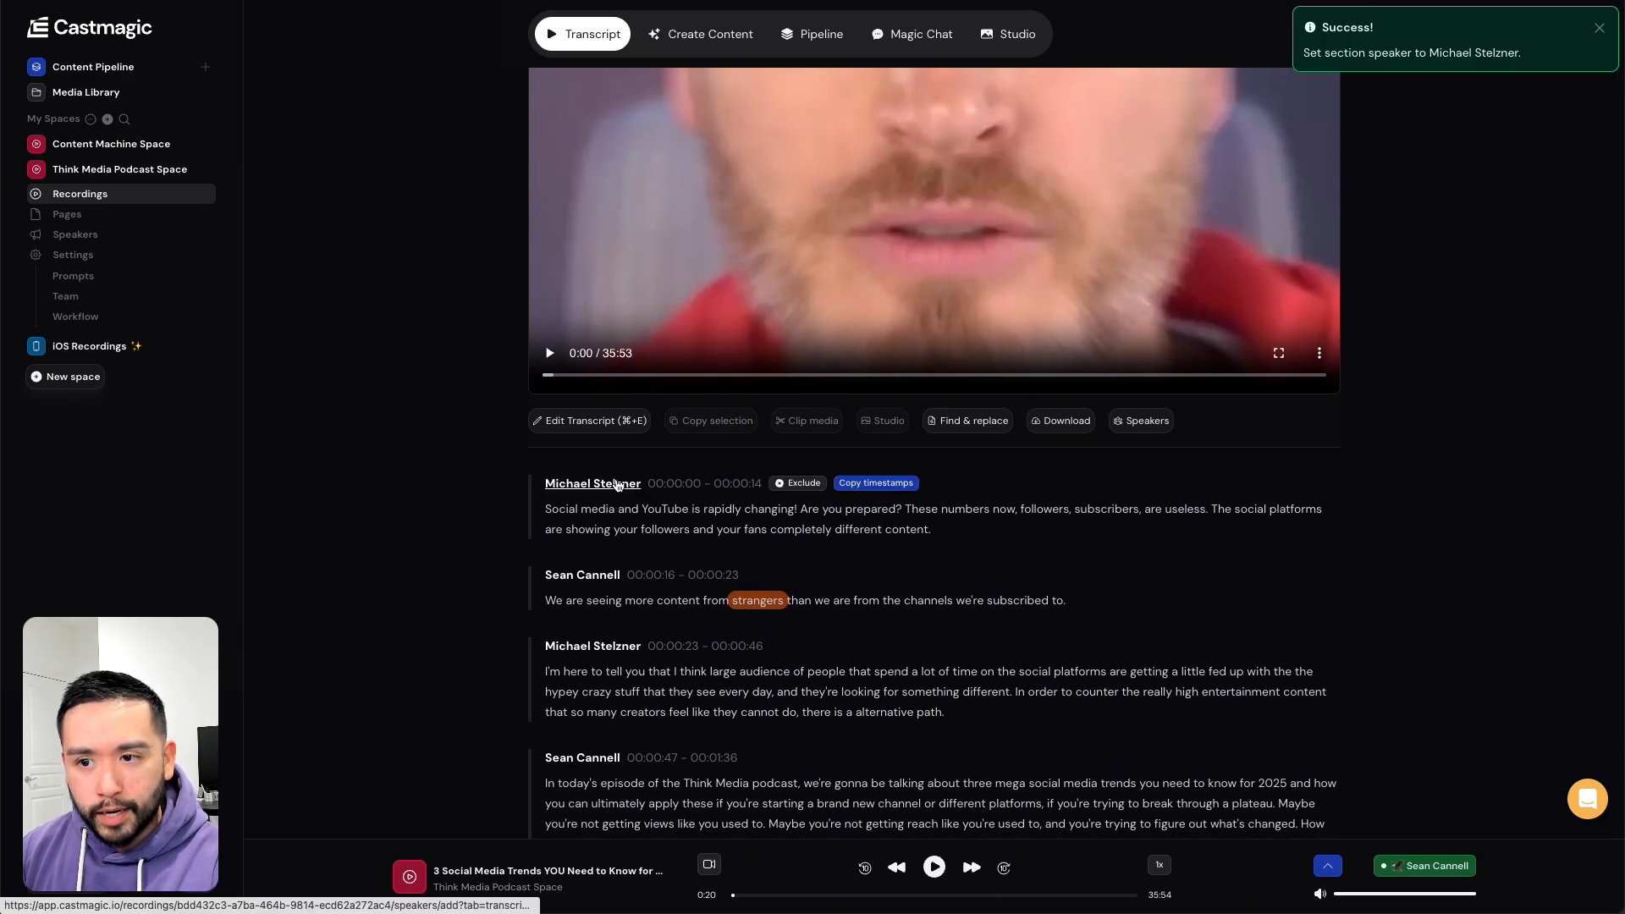
{"action": "left_click", "coordinate": [621, 484]}
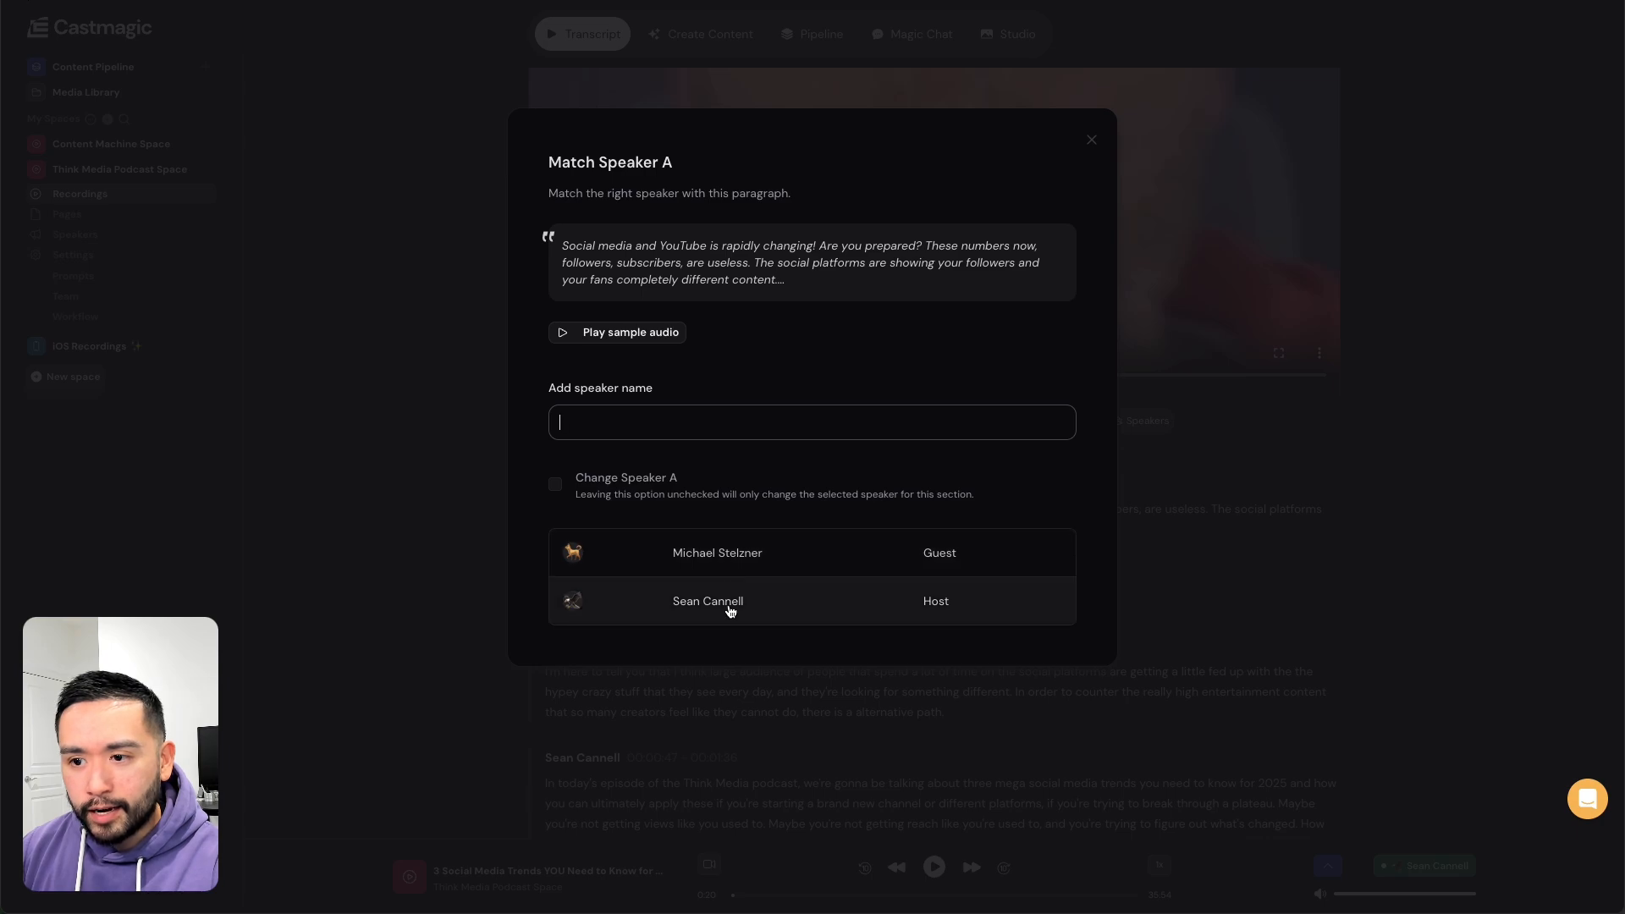
{"action": "left_click", "coordinate": [730, 609]}
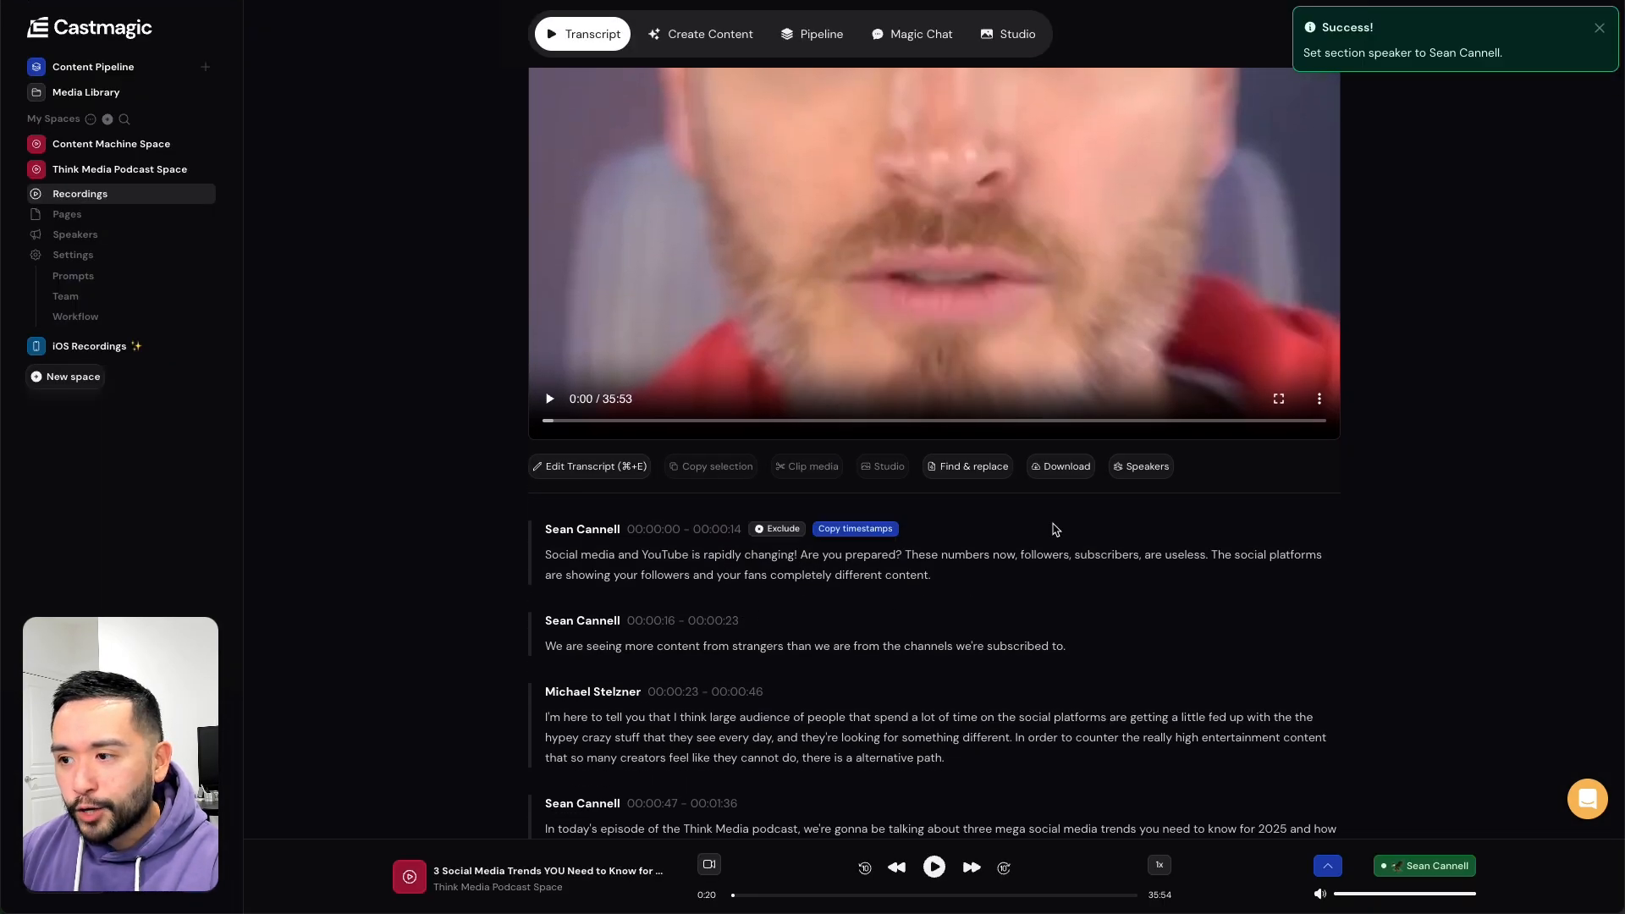
- Match Speaker A to the existing guest and apply that speaker to all Speaker A sections
{"action": "left_click", "coordinate": [1135, 474]}
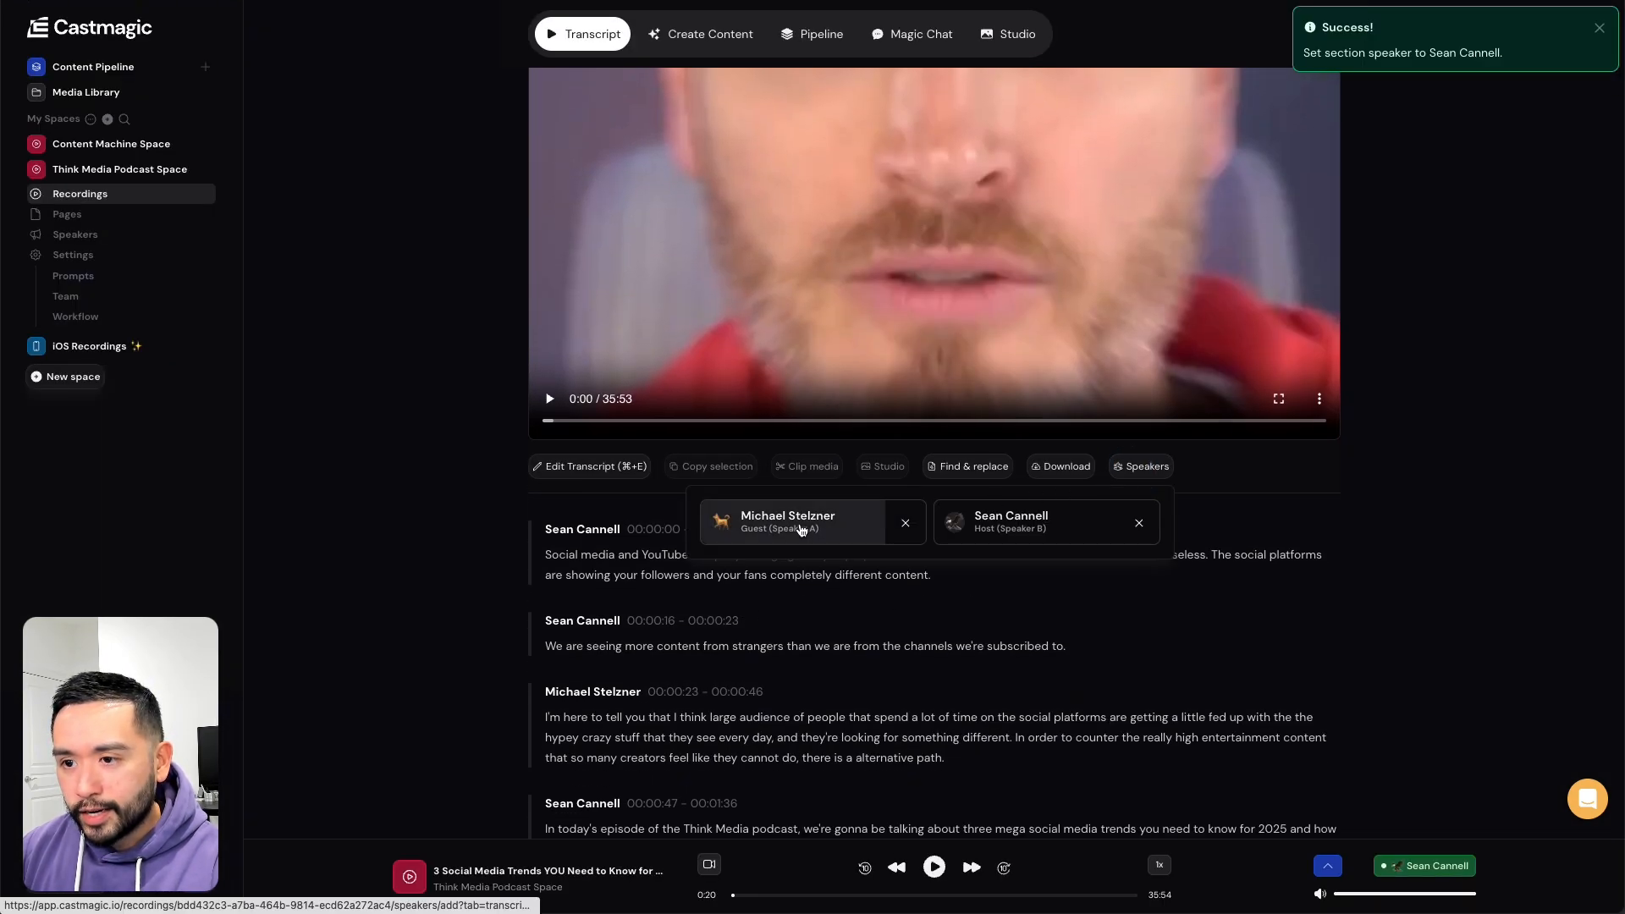
{"action": "left_click", "coordinate": [793, 530]}
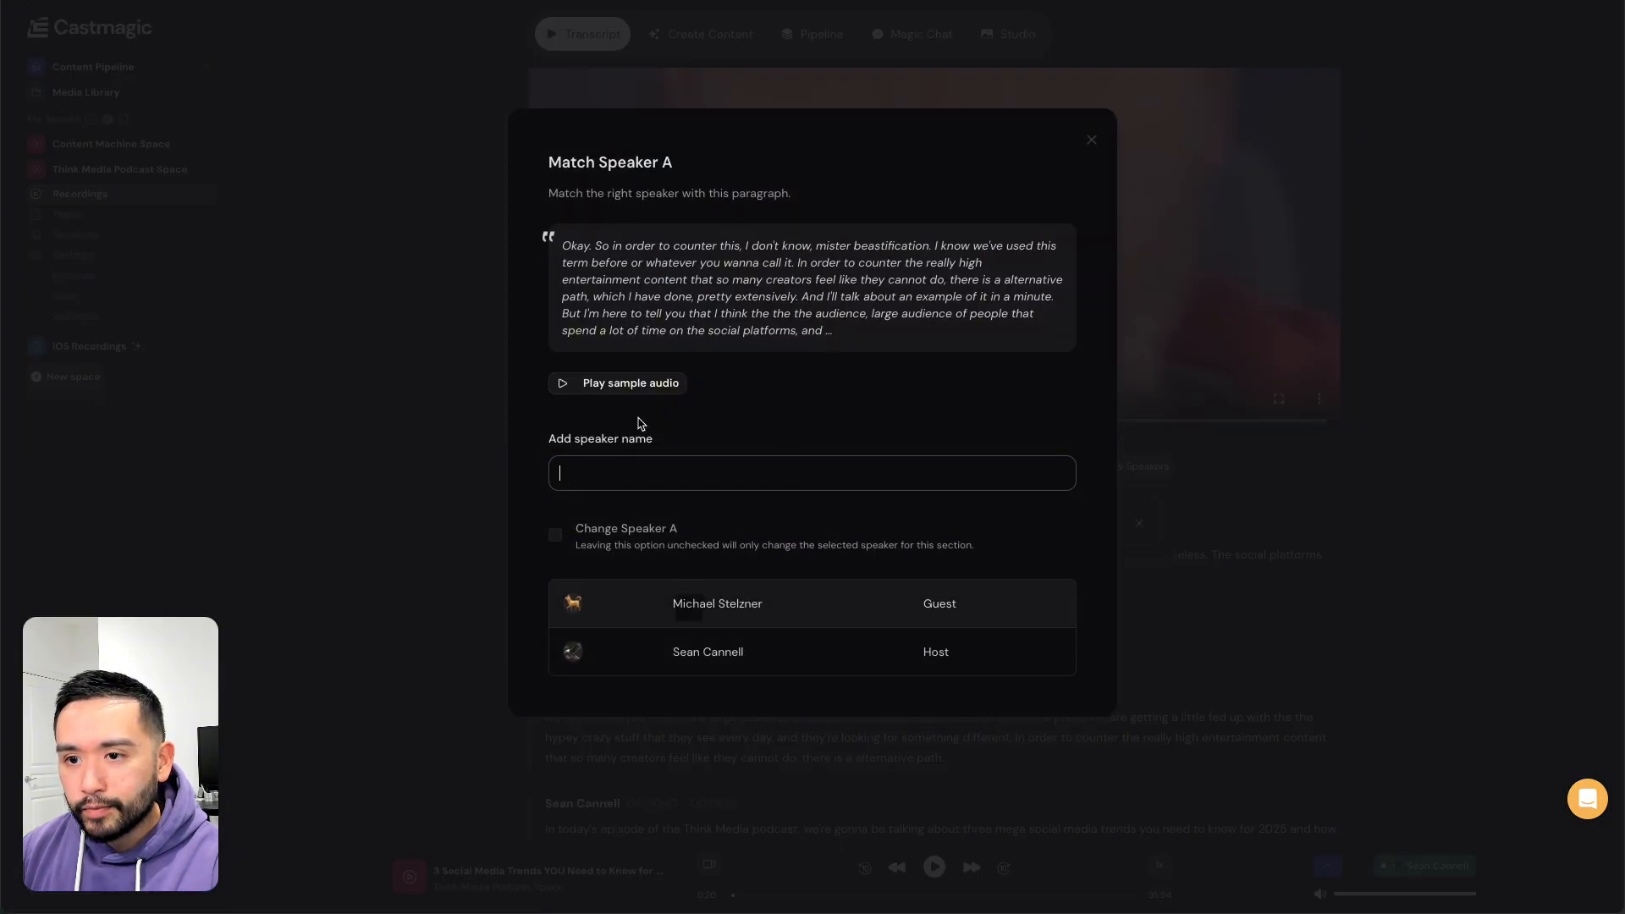
{"action": "left_click_drag", "start_coordinate": [584, 528], "coordinate": [978, 553]}
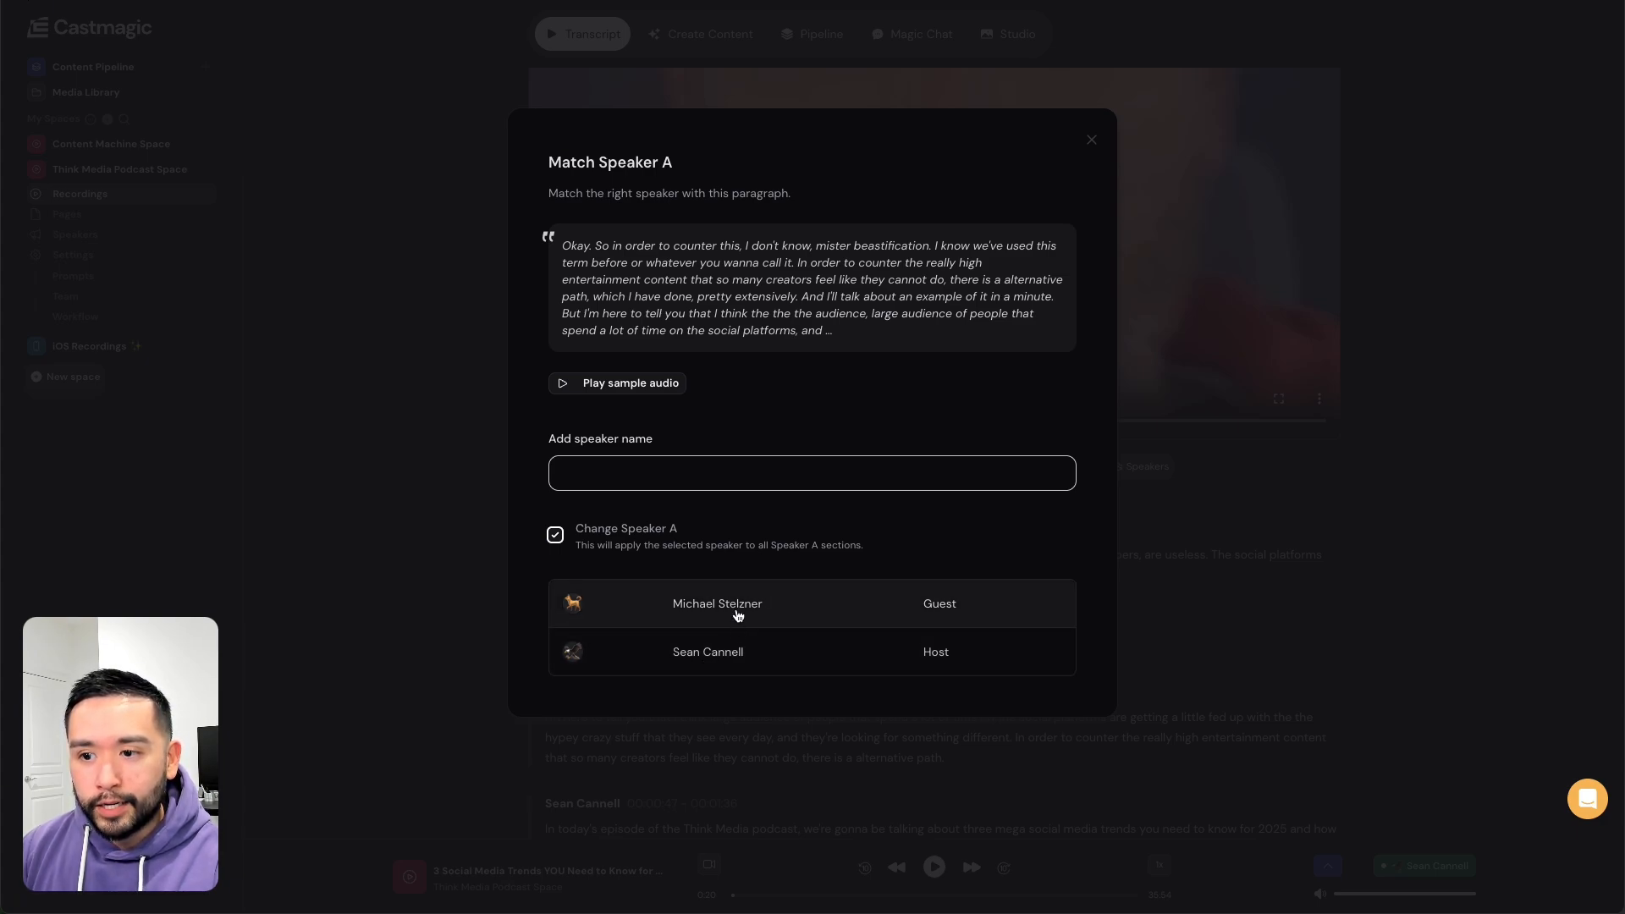
{"action": "left_click", "coordinate": [710, 609]}
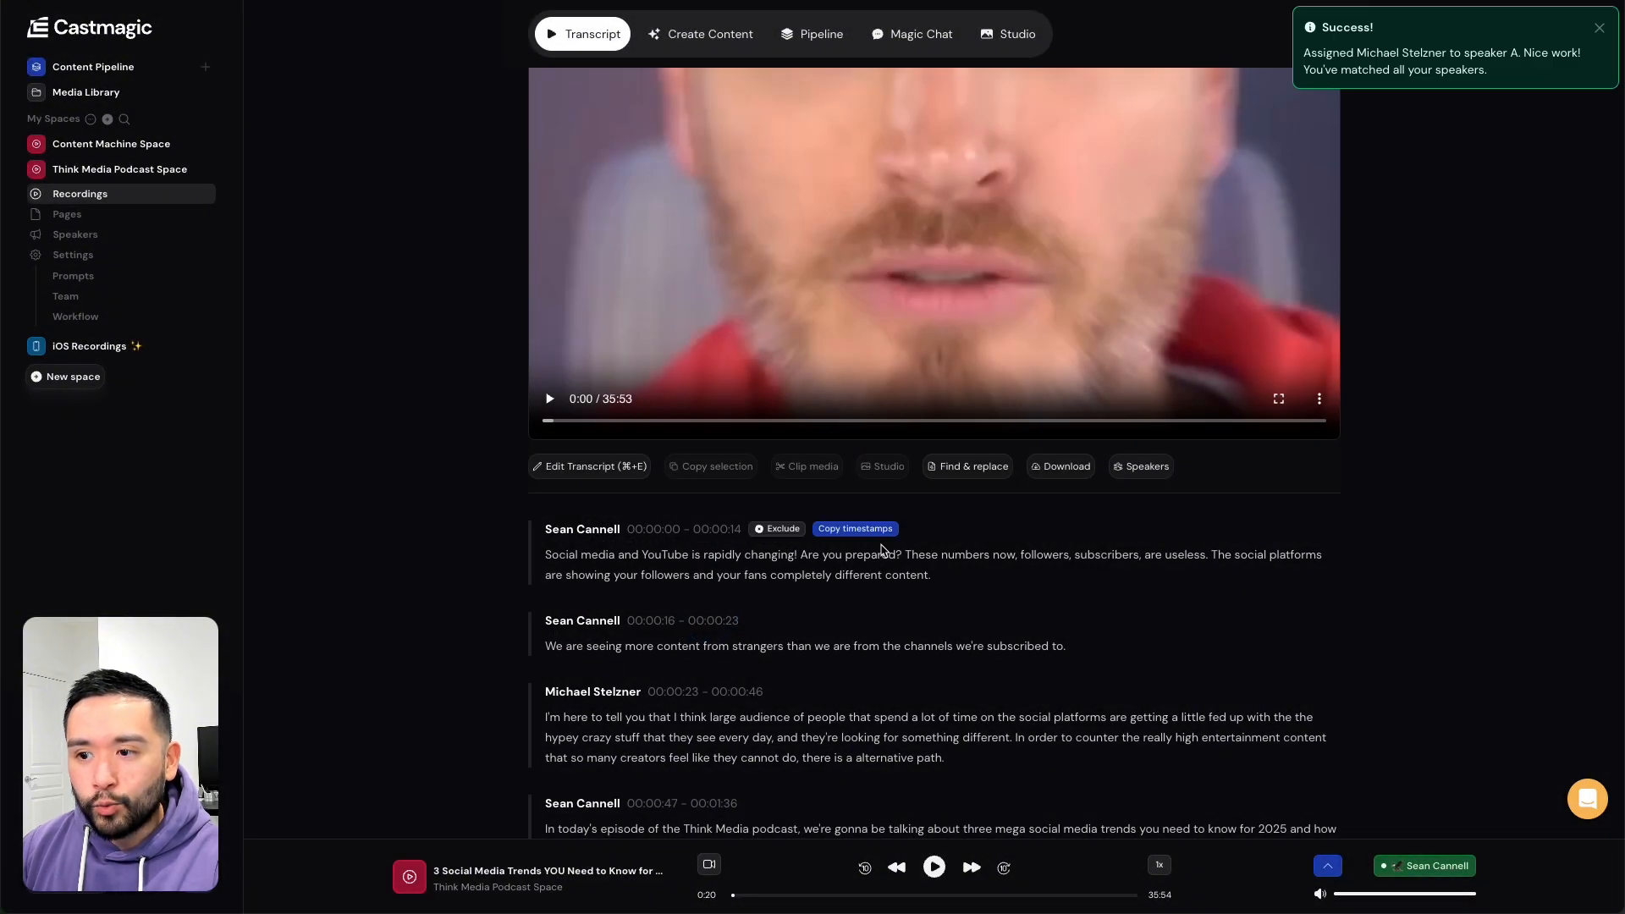
- Play the recording from the third transcript paragraph, look through the following sections, and move and close the floating video player
{"action": "scroll", "coordinate": [636, 589], "scroll_direction": "down", "scroll_amount": 2}
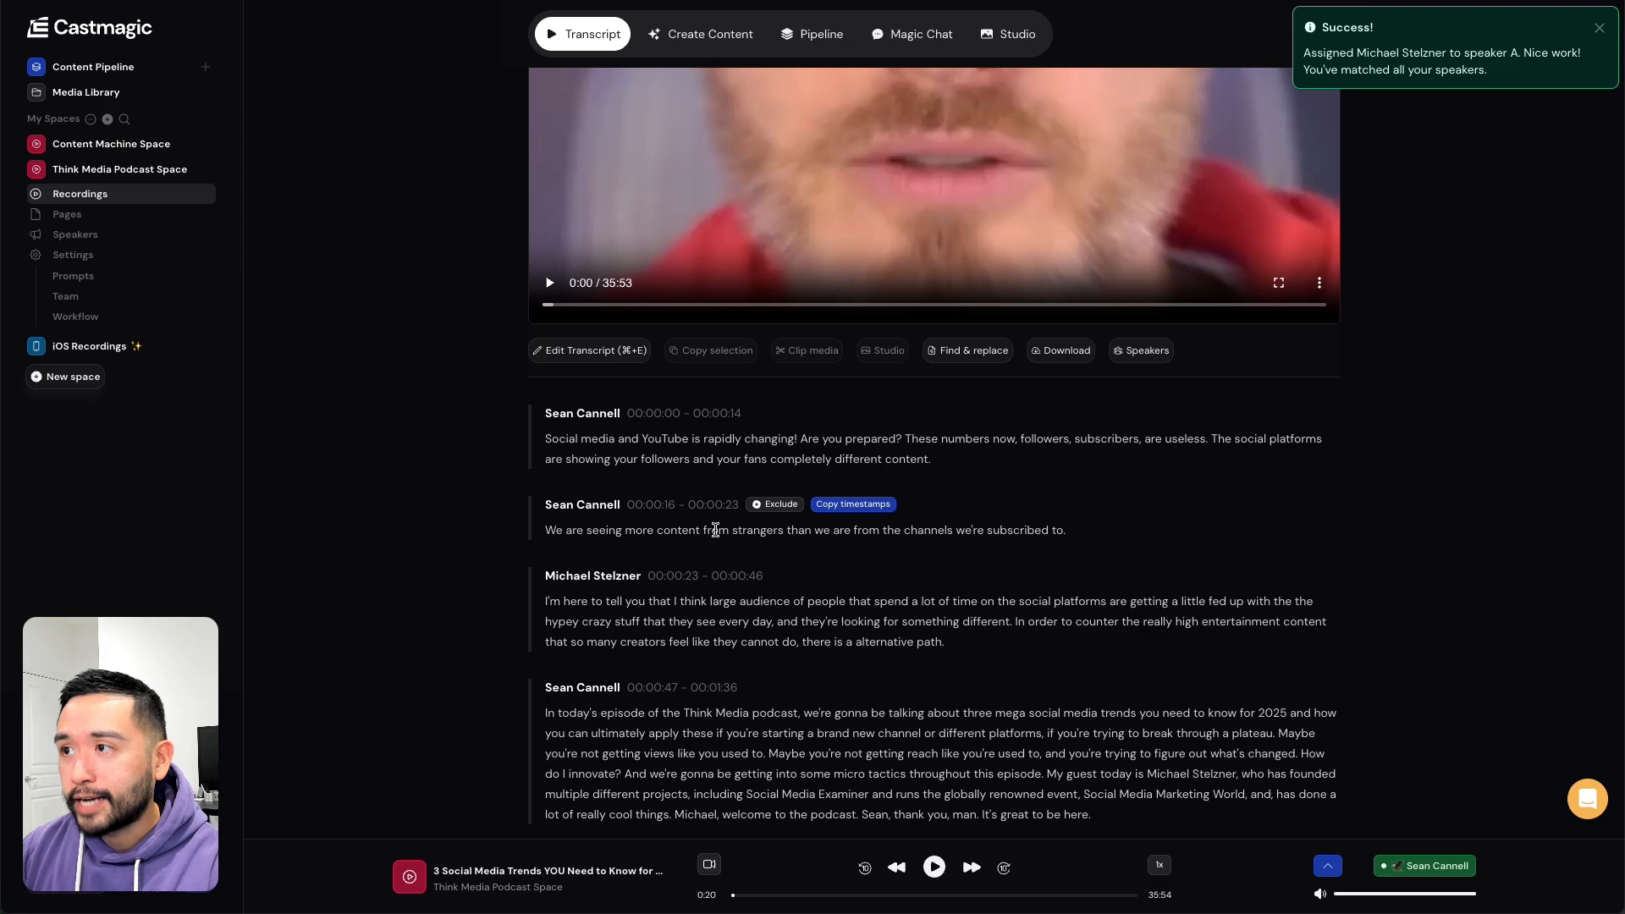
{"action": "left_click", "coordinate": [559, 601]}
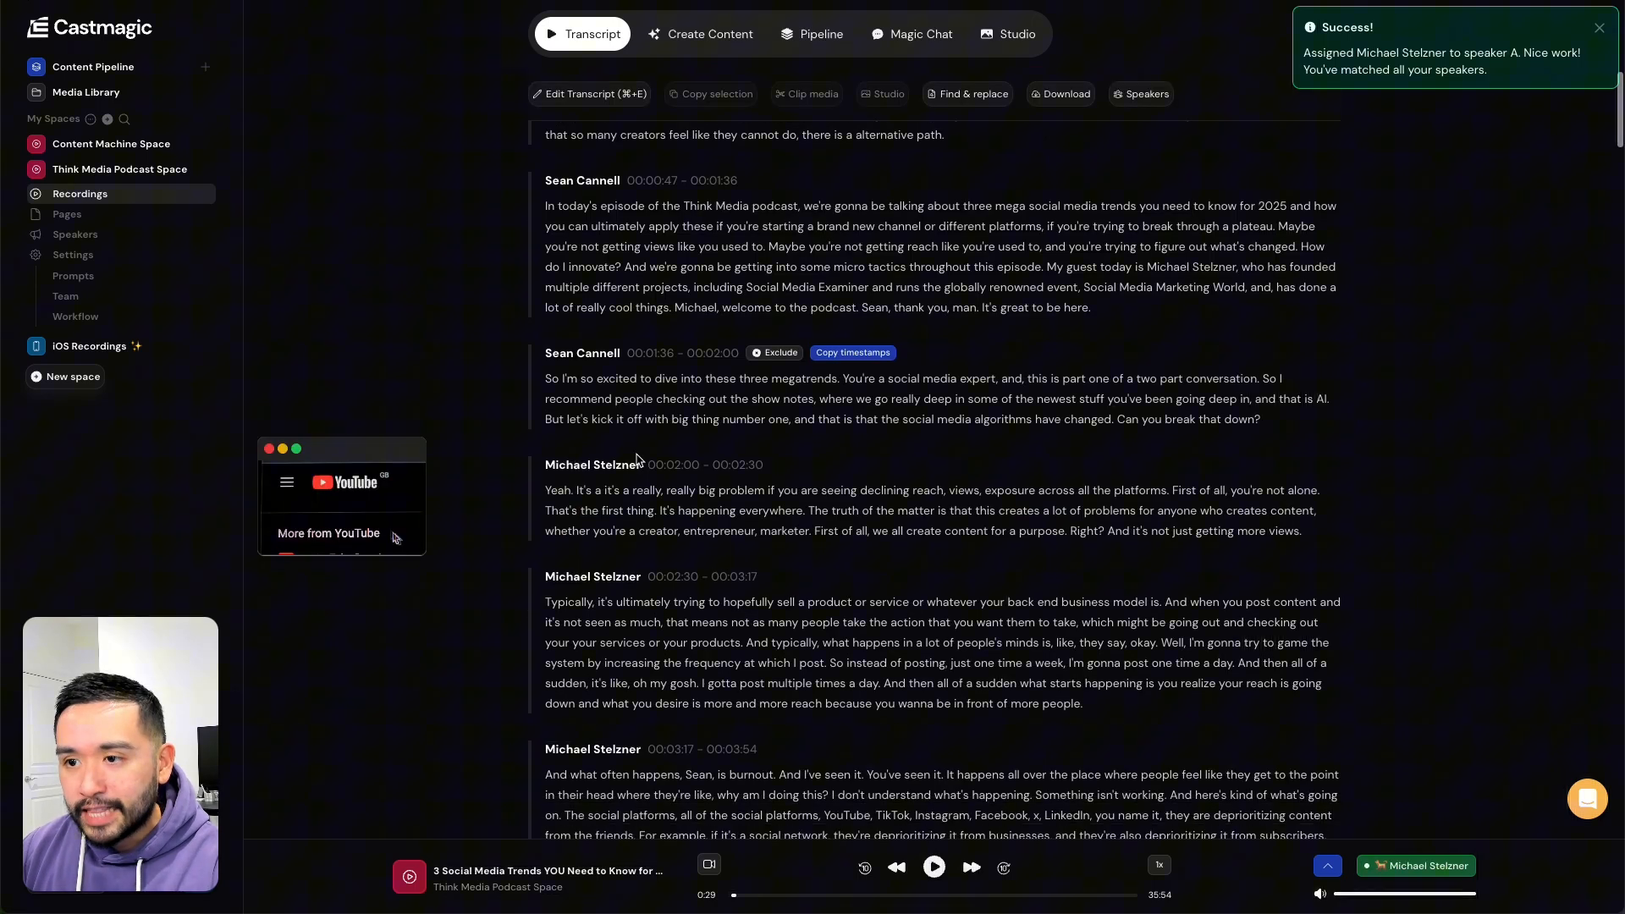
{"action": "scroll", "coordinate": [638, 460], "scroll_direction": "down", "scroll_amount": 3}
{"action": "left_click_drag", "start_coordinate": [340, 452], "coordinate": [455, 340]}
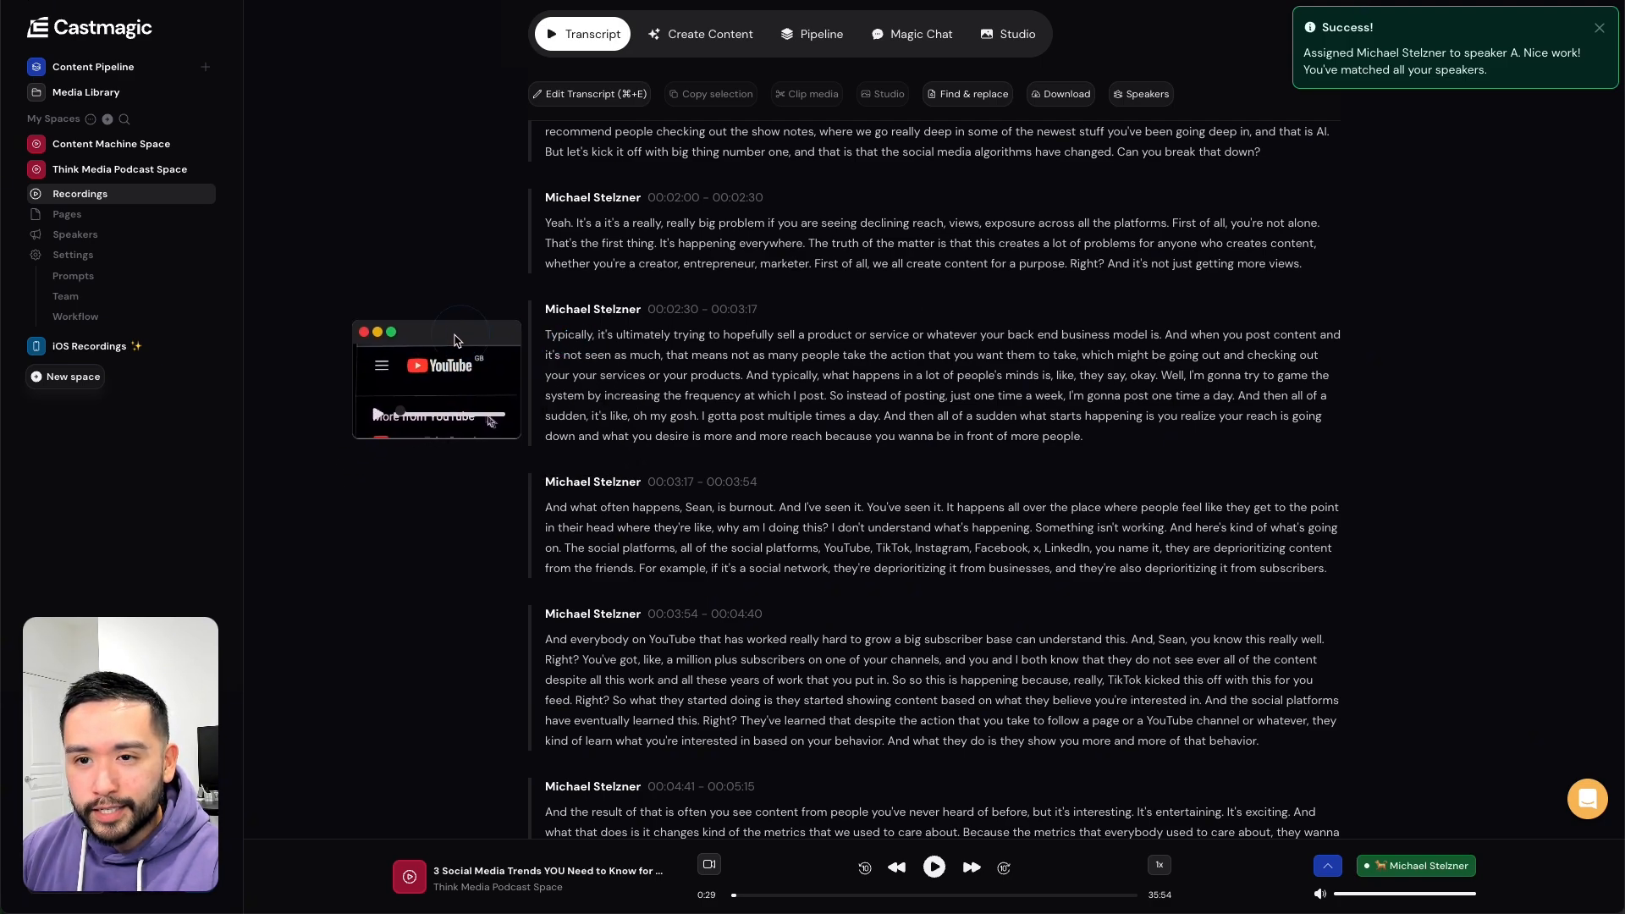
{"action": "left_click", "coordinate": [364, 332]}
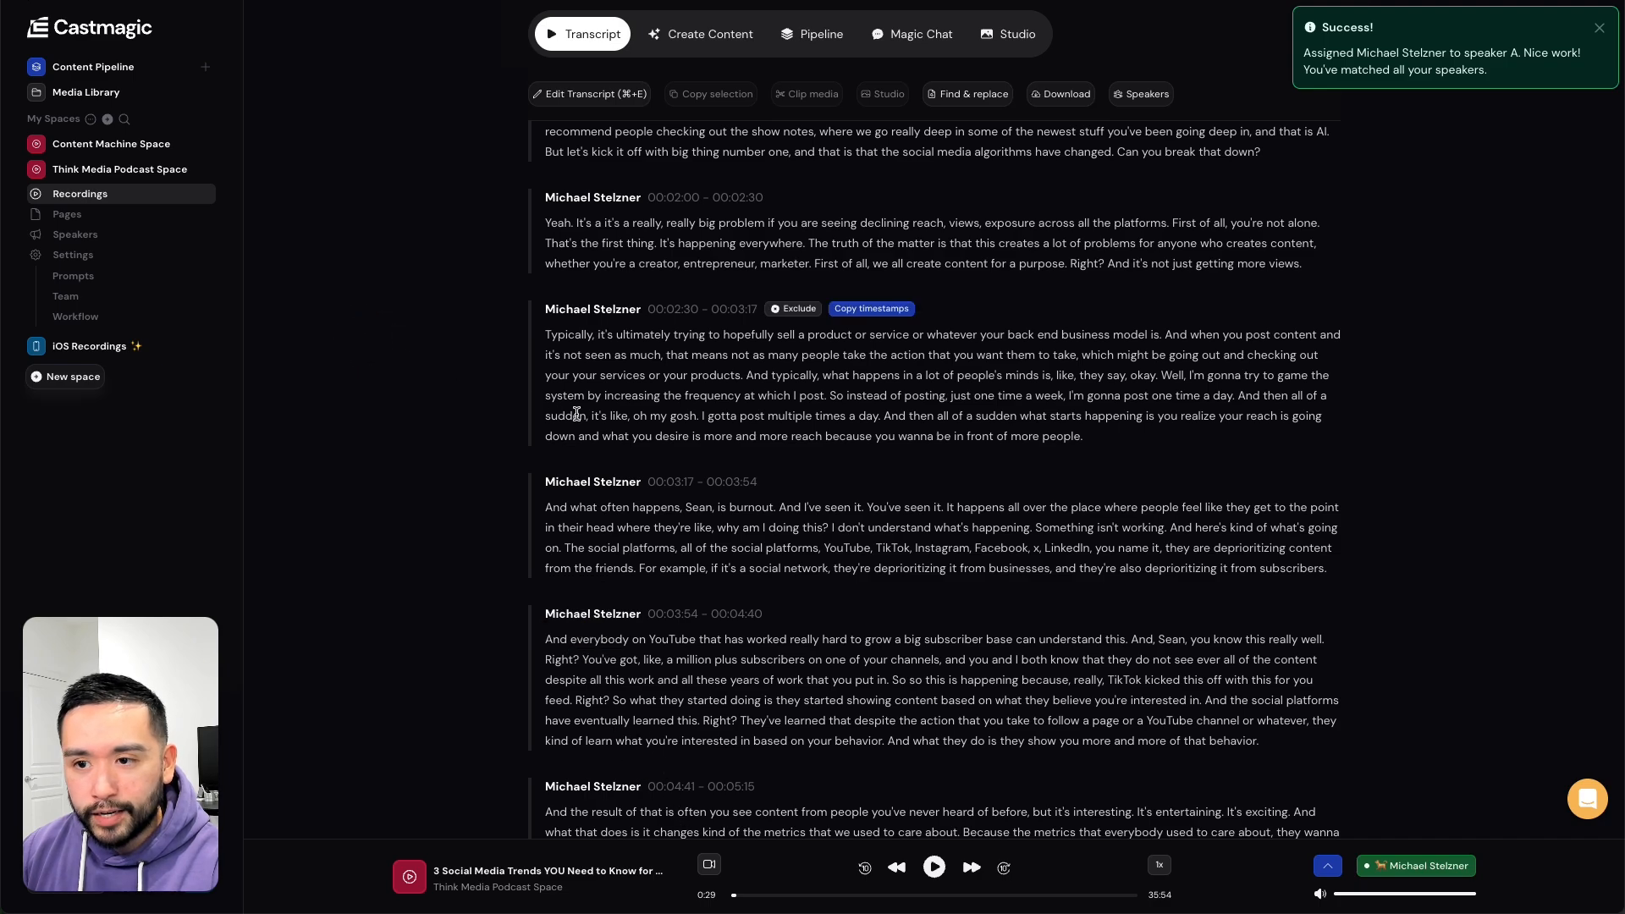
- Clip the media for the transcript's whole first paragraph, play the resulting MP4 briefly, and close it
{"action": "scroll", "coordinate": [582, 390], "scroll_direction": "up", "scroll_amount": 5}
{"action": "scroll", "coordinate": [550, 224], "scroll_direction": "up", "scroll_amount": 3}
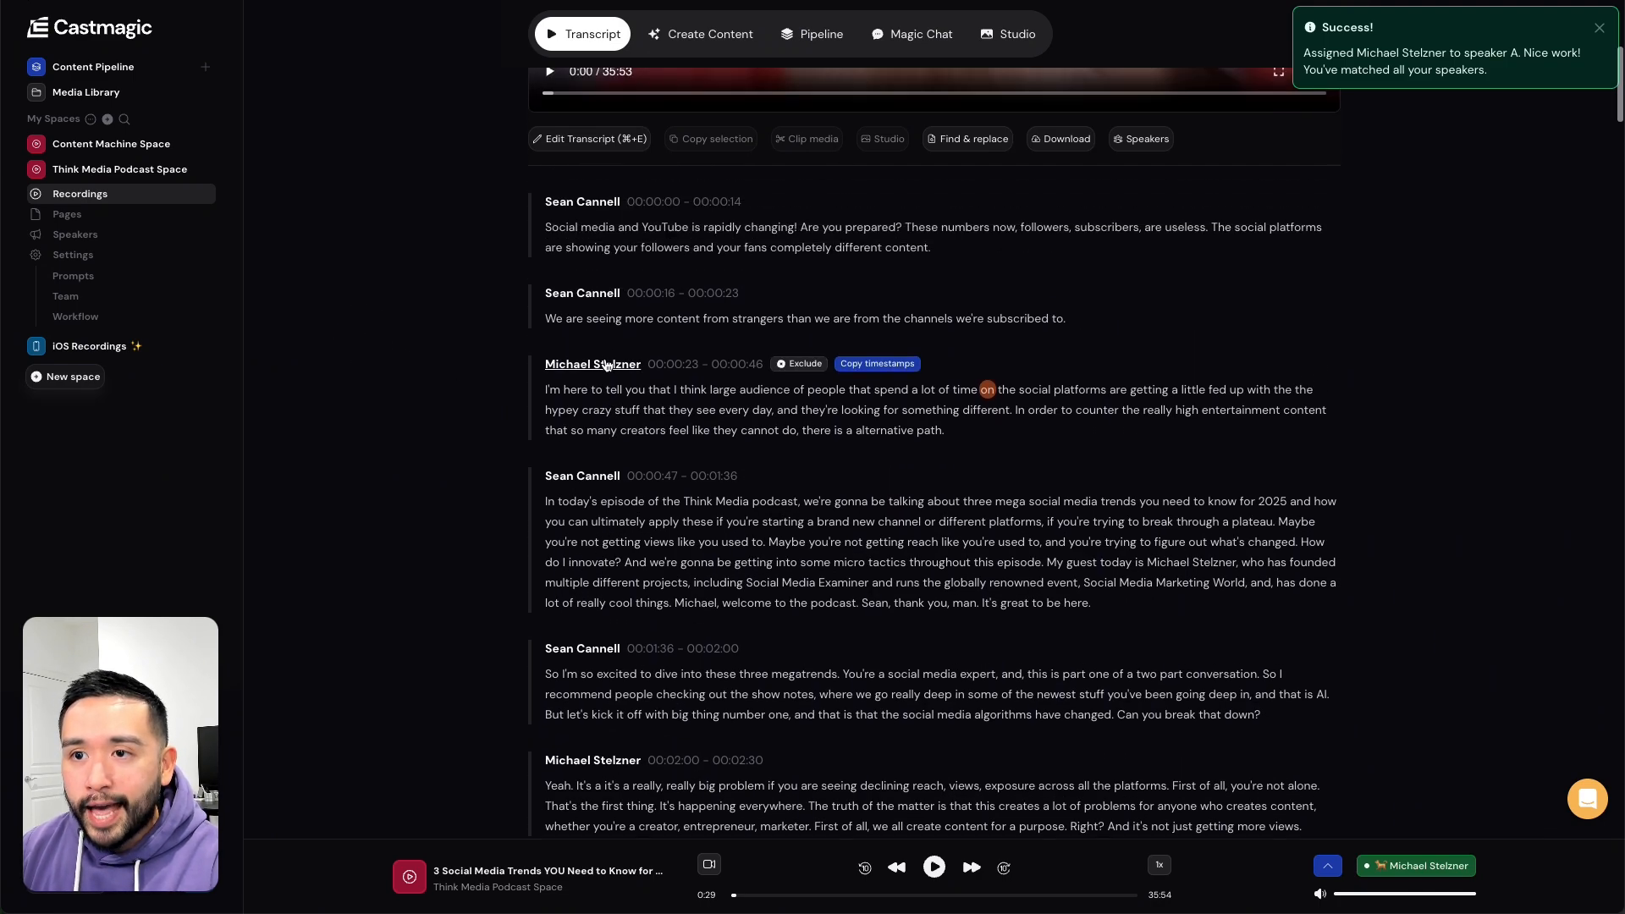
{"action": "left_click_drag", "start_coordinate": [546, 225], "coordinate": [933, 246]}
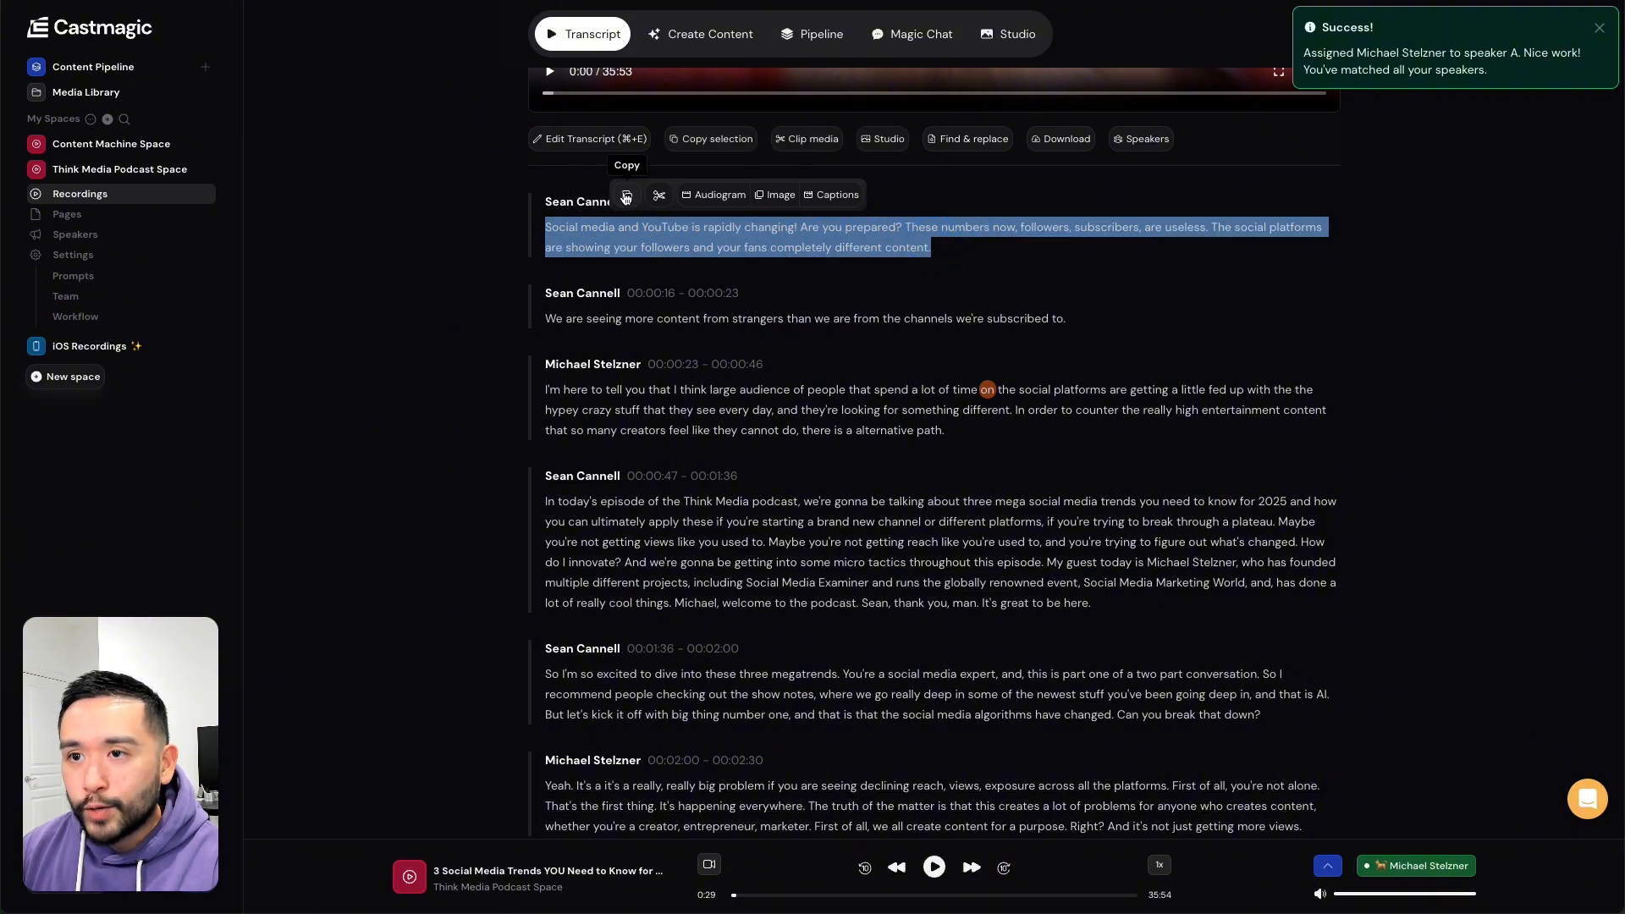
{"action": "left_click", "coordinate": [659, 198]}
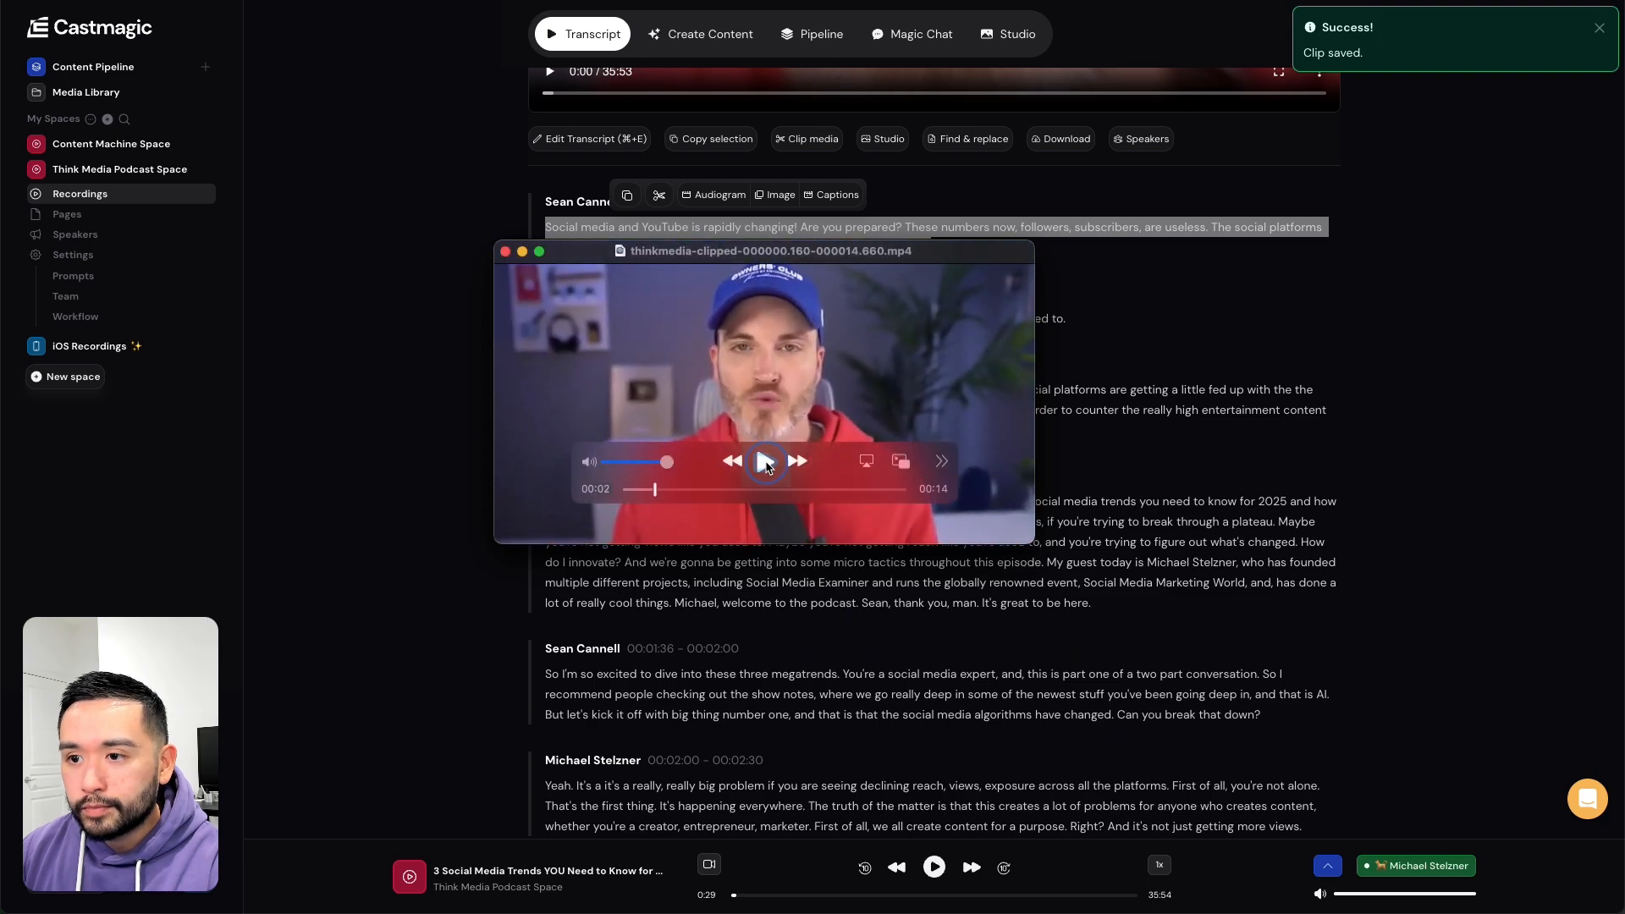
{"action": "left_click", "coordinate": [766, 464]}
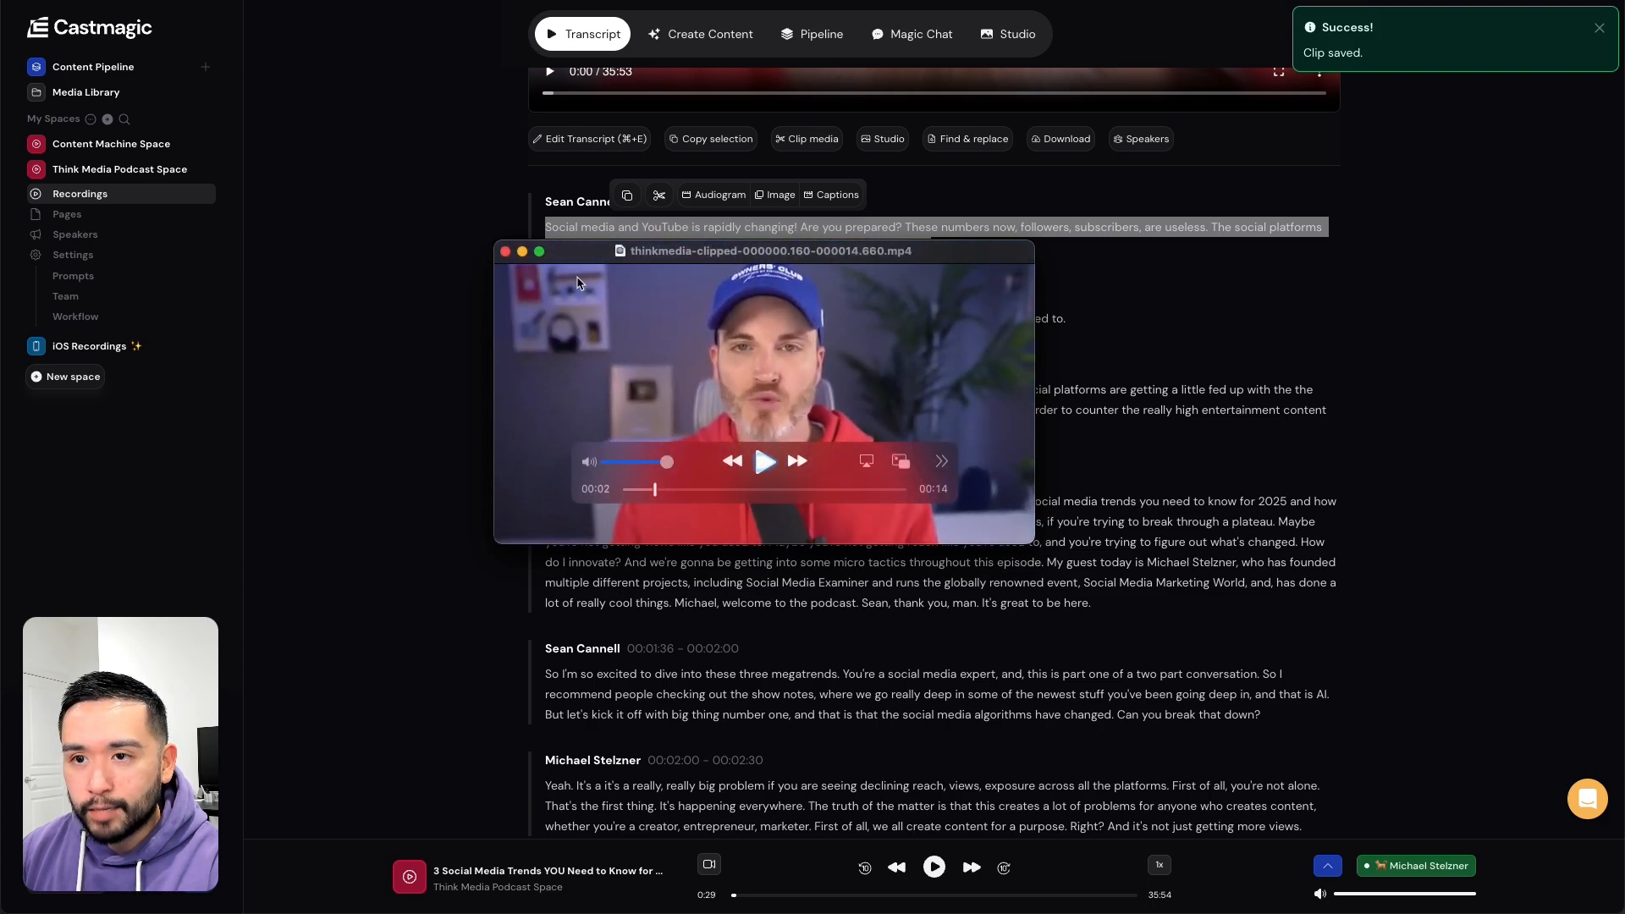
{"action": "left_click", "coordinate": [506, 251]}
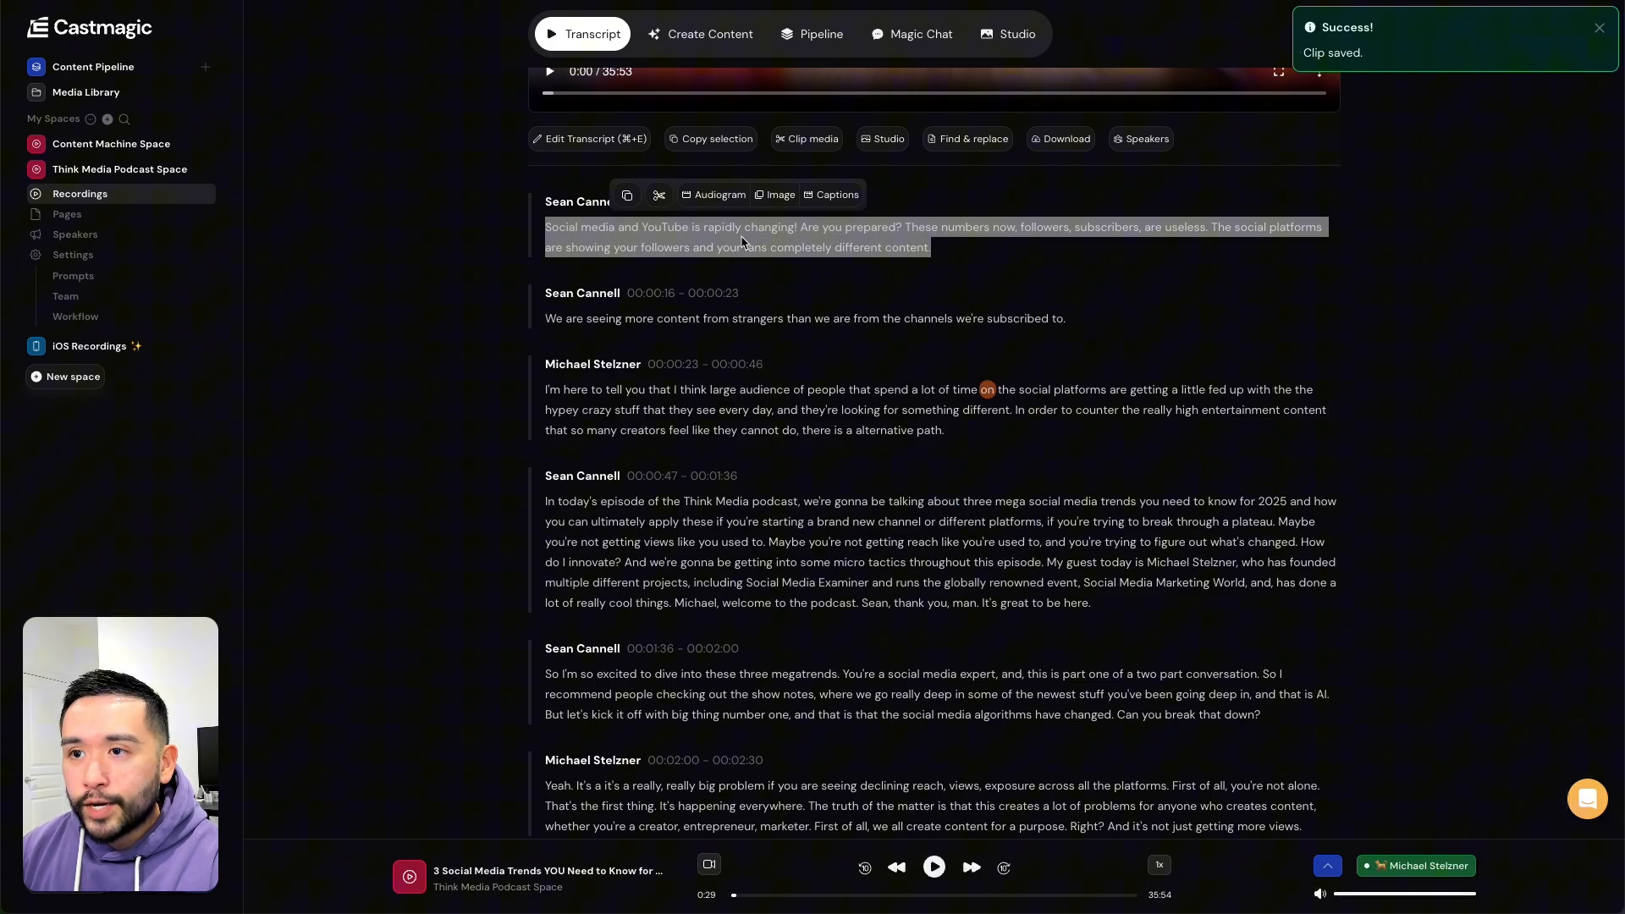
- Open an audiogram of the highlighted first paragraph in Studio and play its preview
{"action": "left_click", "coordinate": [717, 197]}
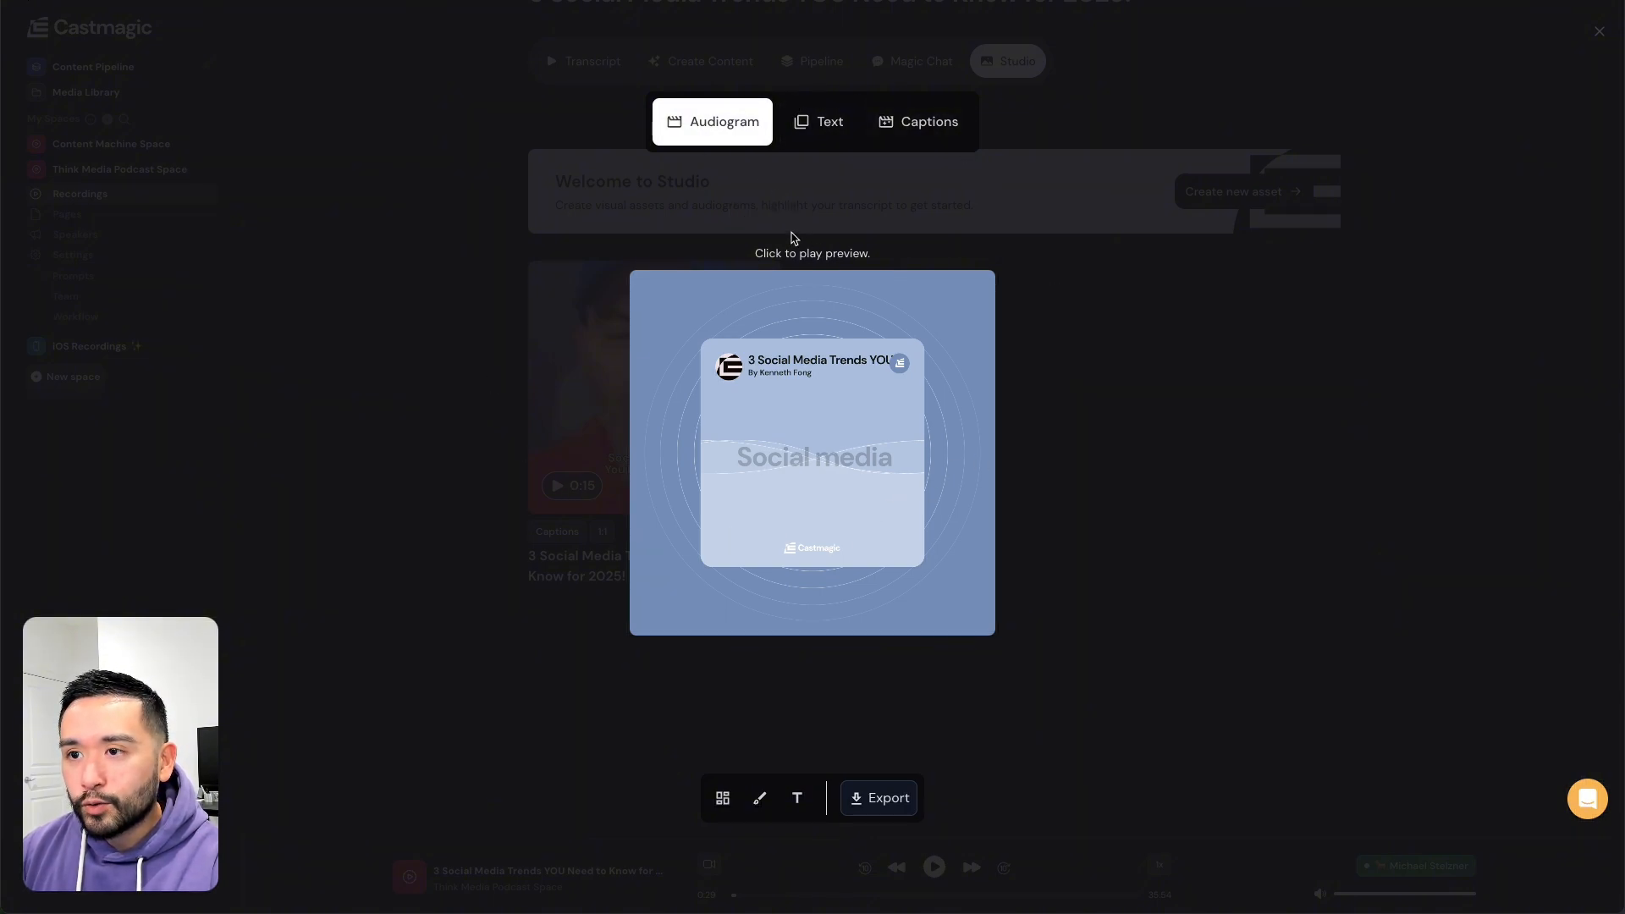
{"action": "left_click", "coordinate": [797, 415]}
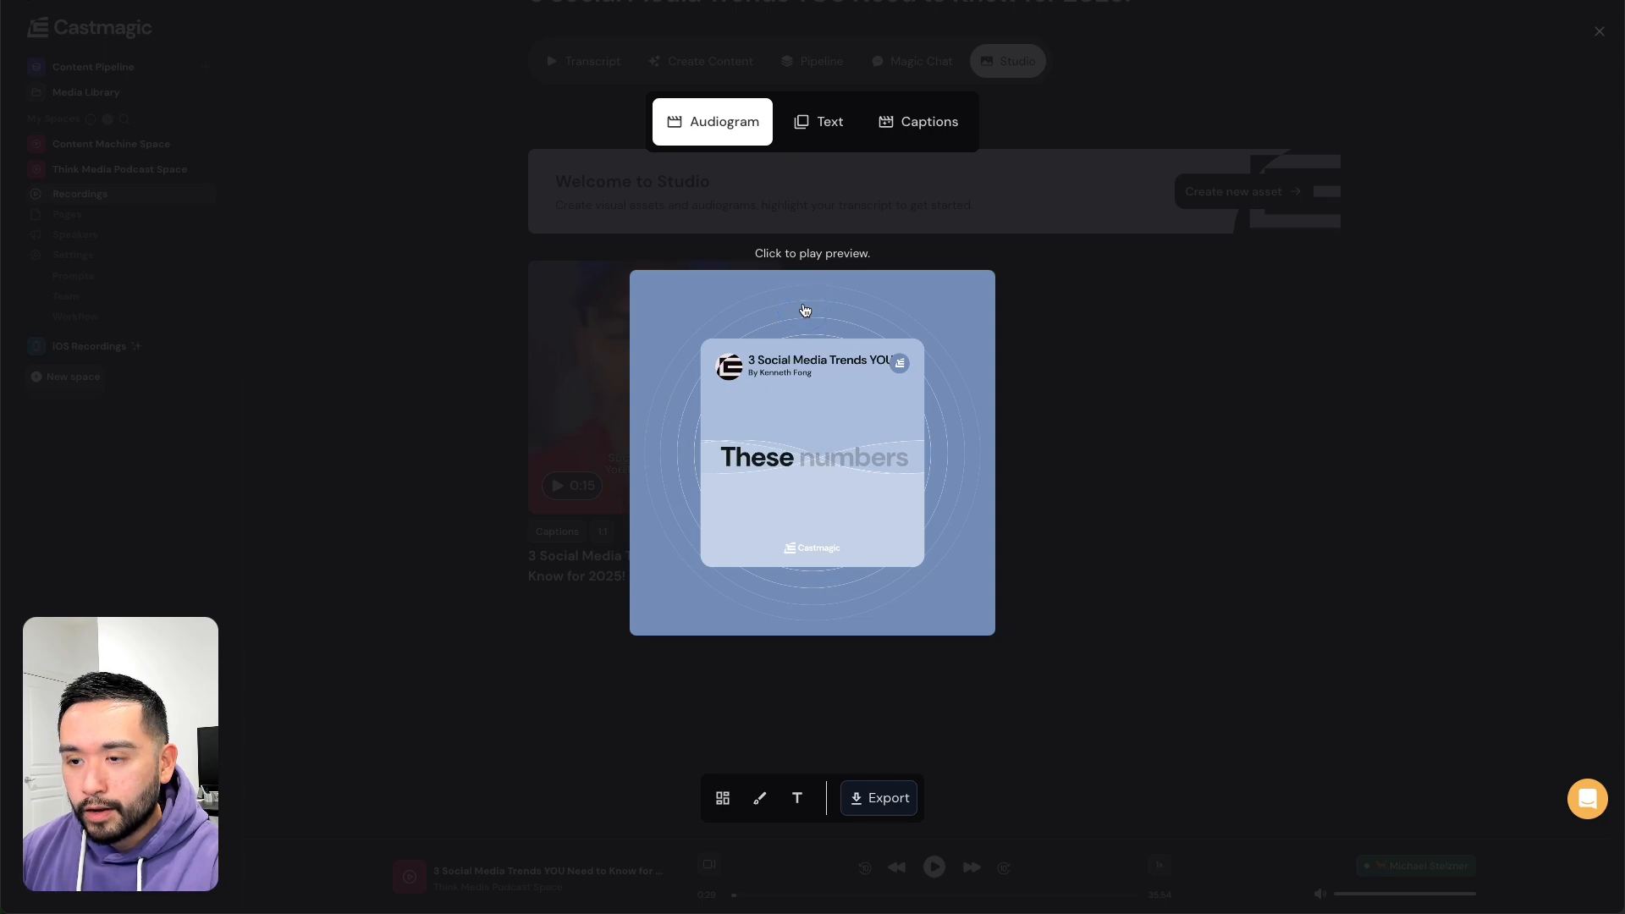
- Set the audiogram to the 9:16 aspect ratio, try the yellow and grey themes, and settle on pale pink
{"action": "left_click", "coordinate": [722, 804]}
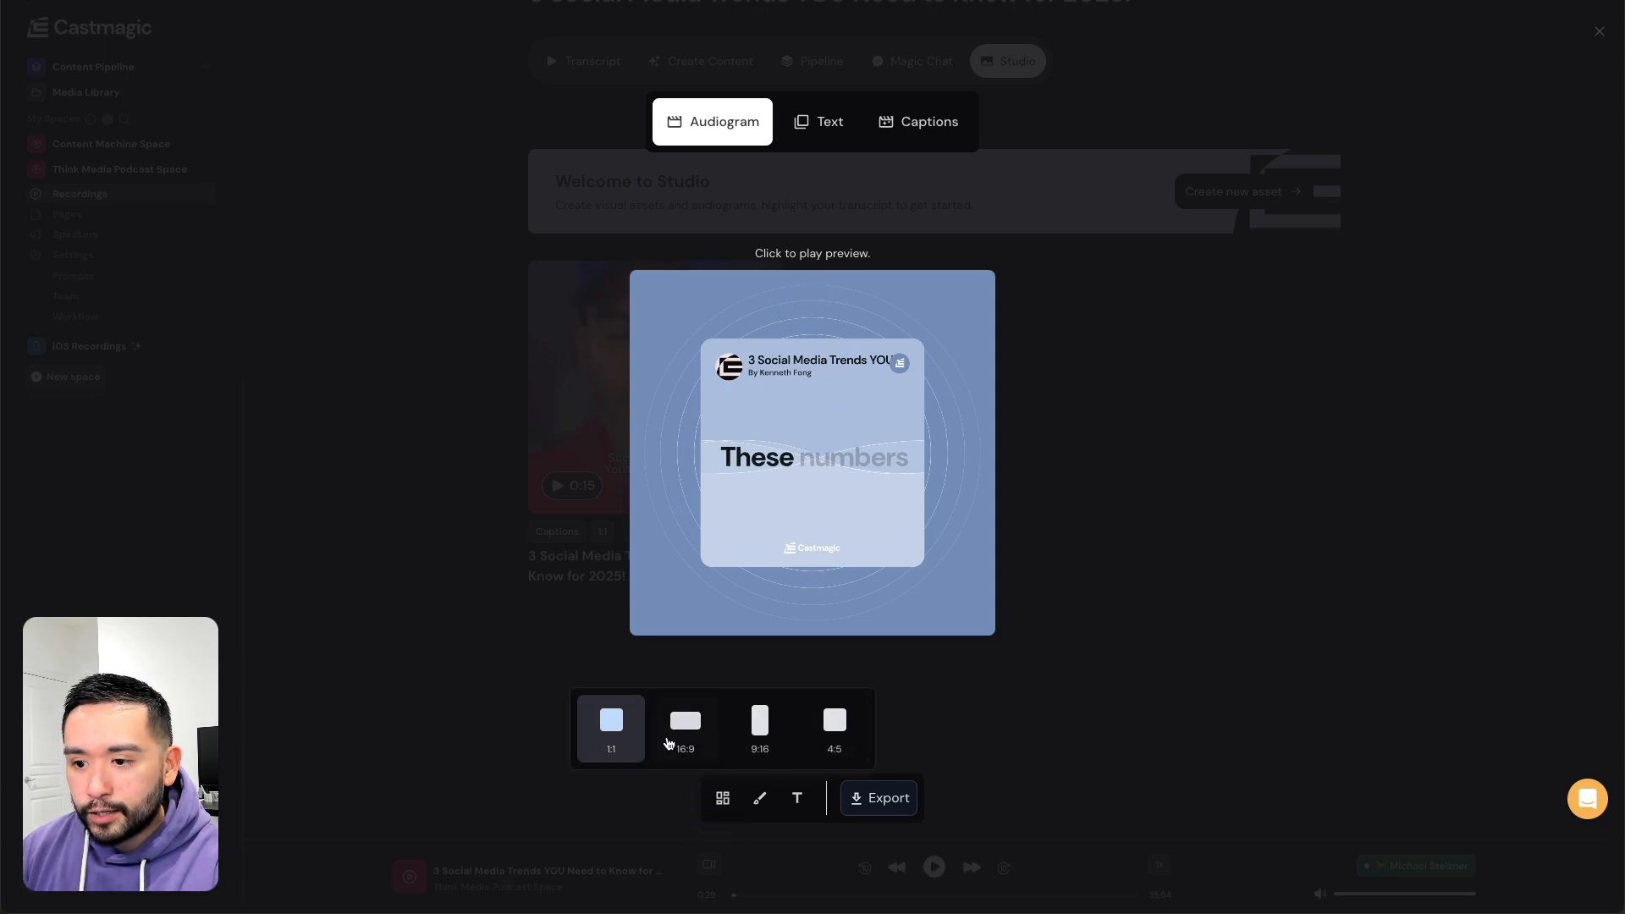
{"action": "left_click", "coordinate": [764, 731]}
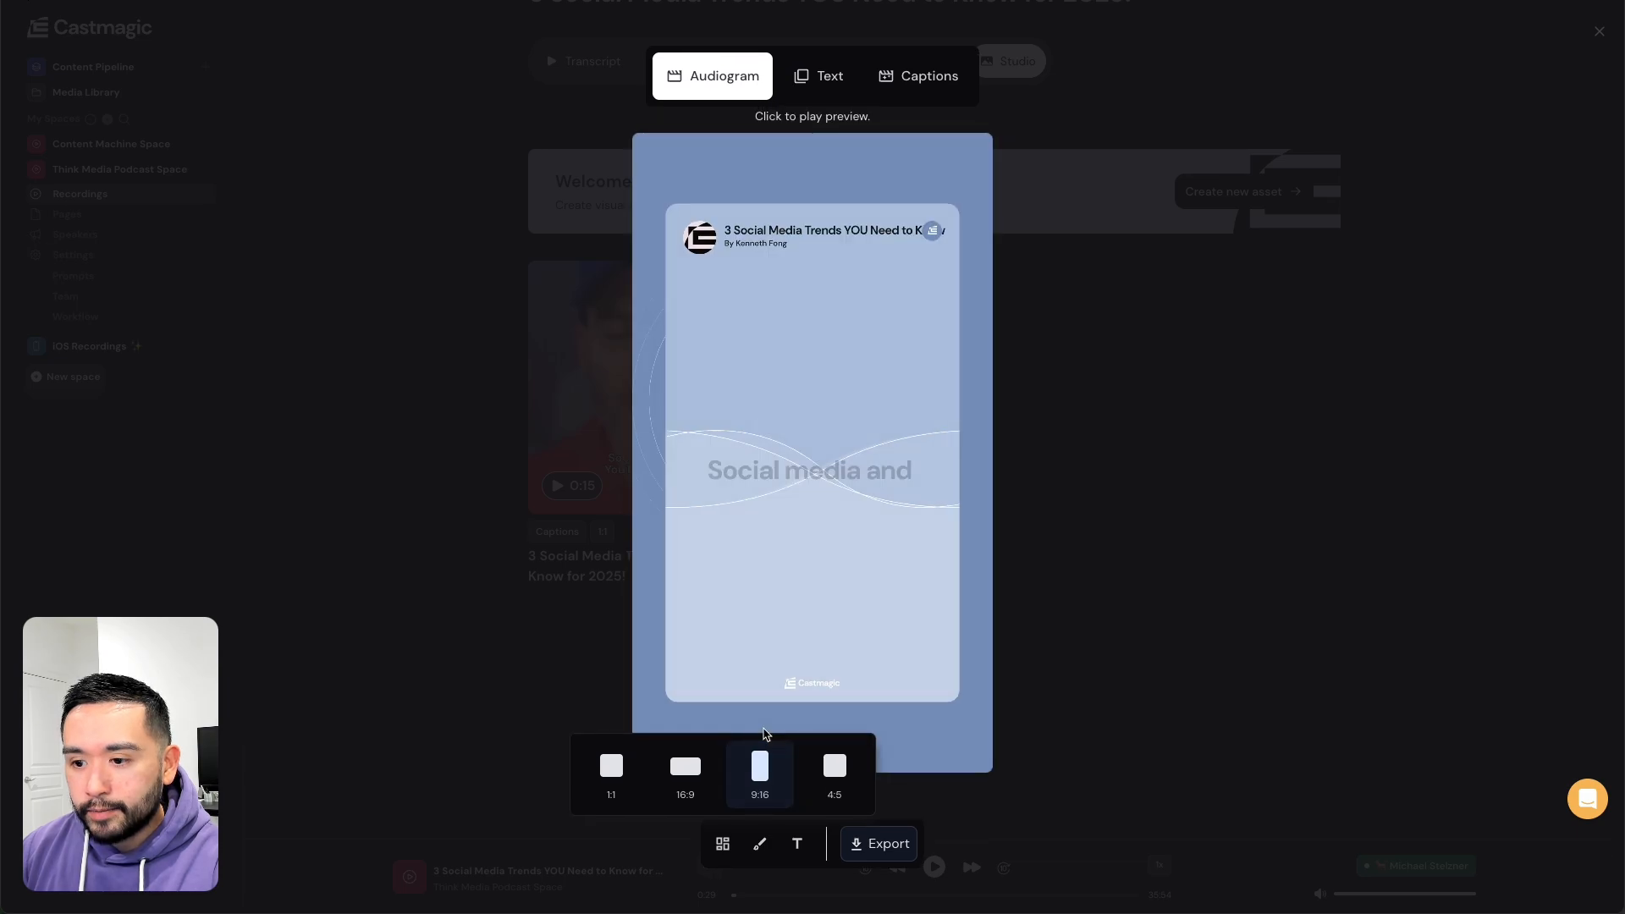
{"action": "left_click", "coordinate": [760, 844]}
{"action": "left_click", "coordinate": [729, 780]}
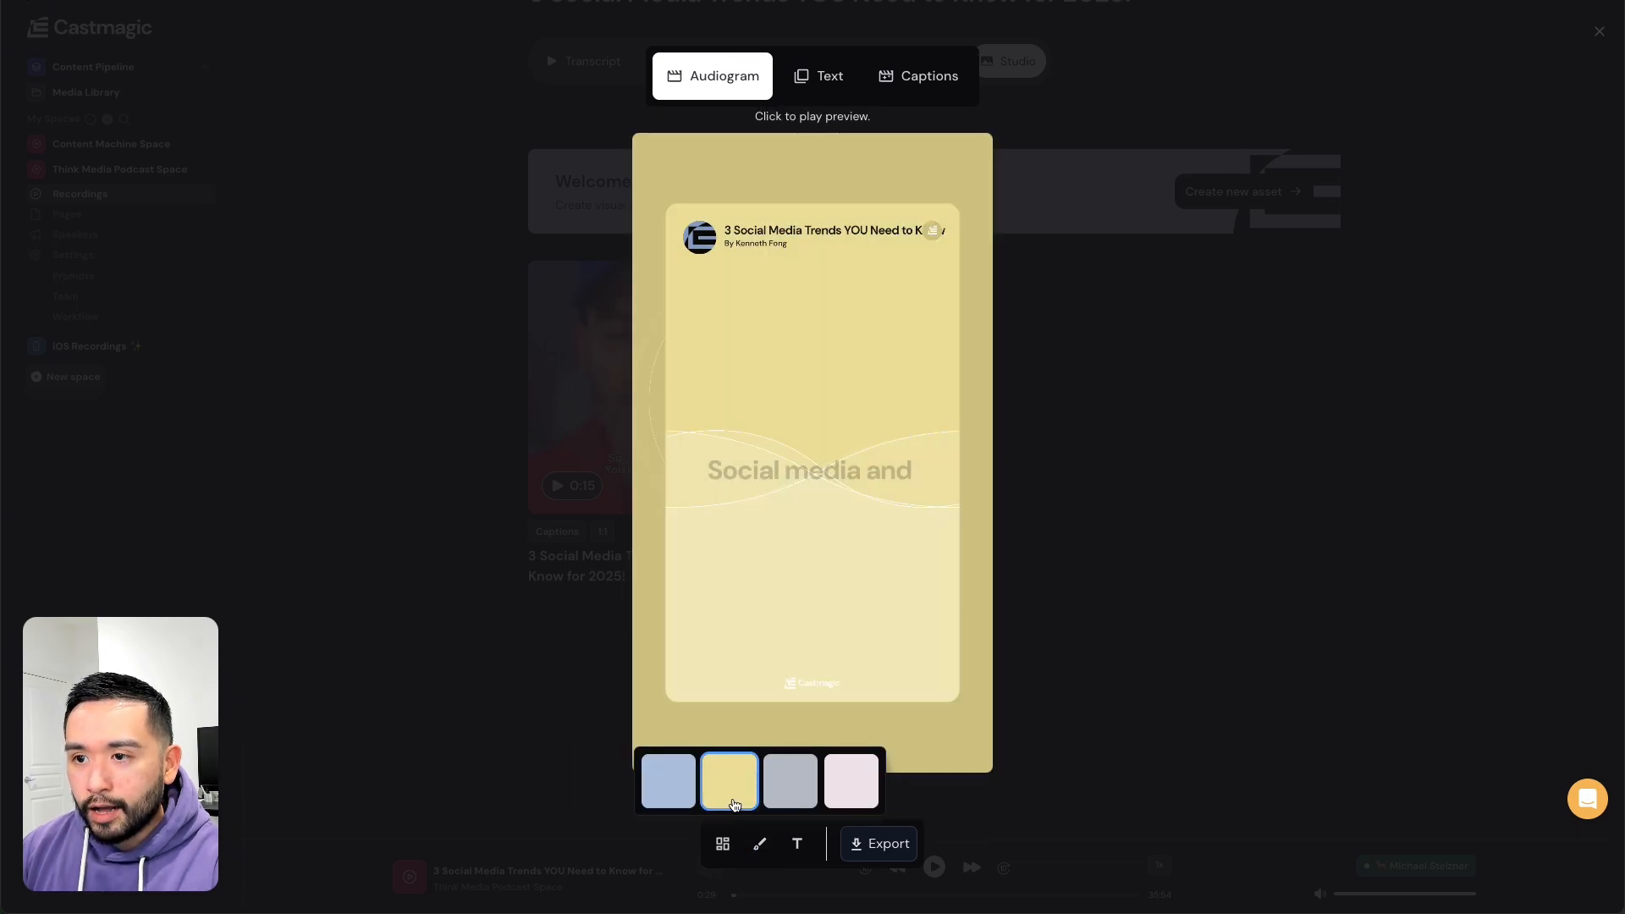
{"action": "left_click", "coordinate": [795, 796]}
{"action": "left_click", "coordinate": [849, 780]}
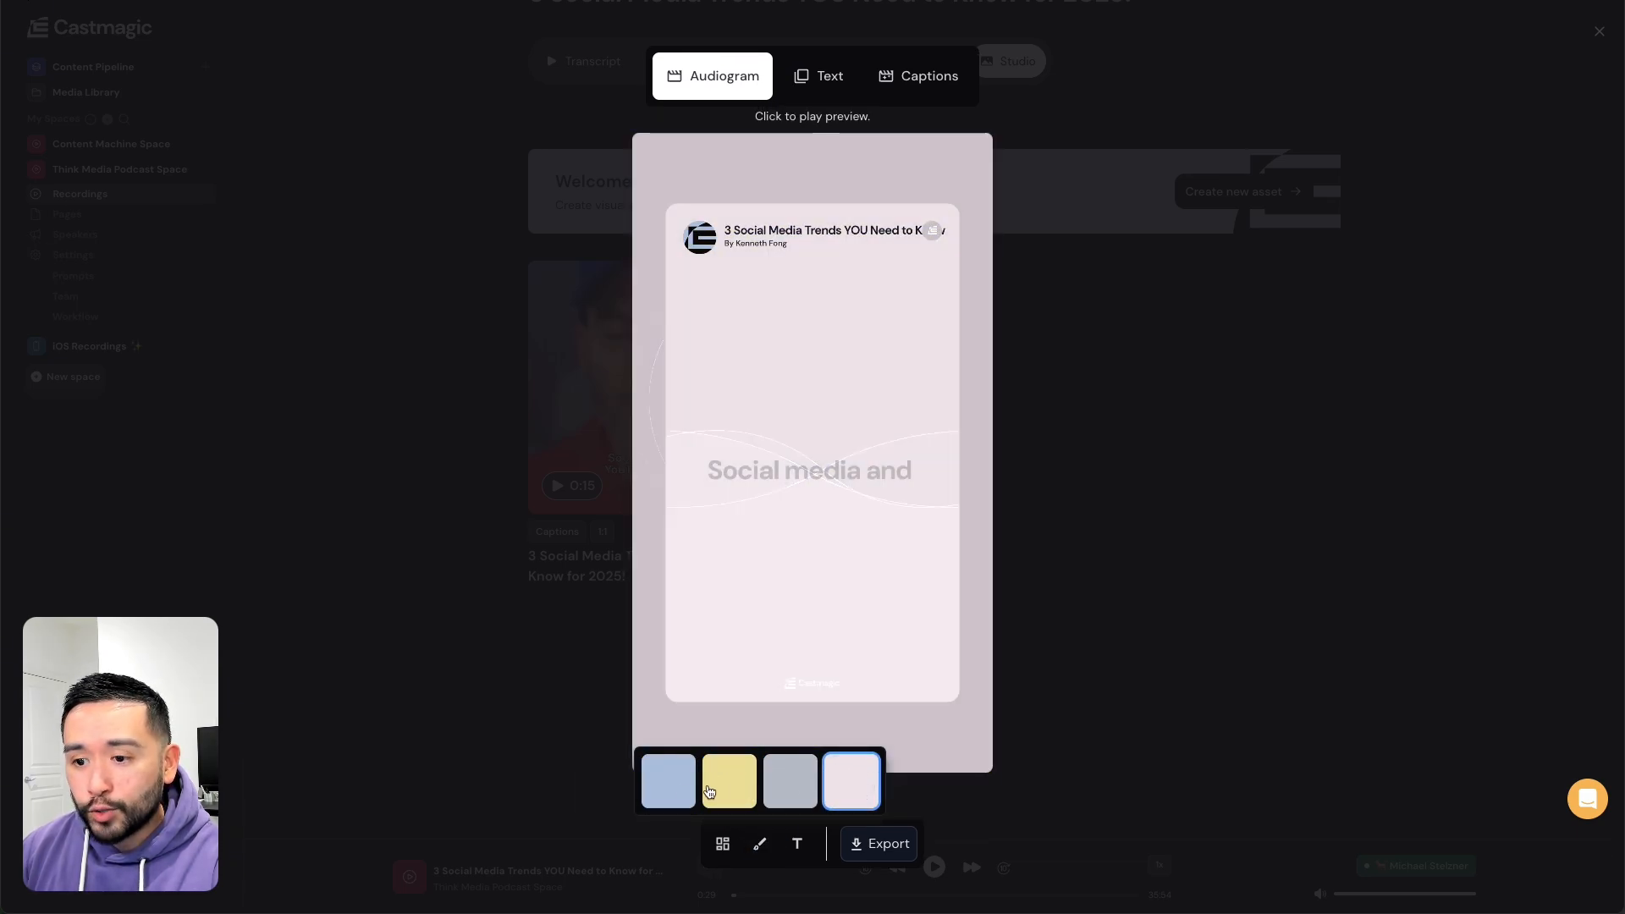
- Shorten the audiogram's title to "3 Social Media Trends!"
{"action": "left_click", "coordinate": [796, 844]}
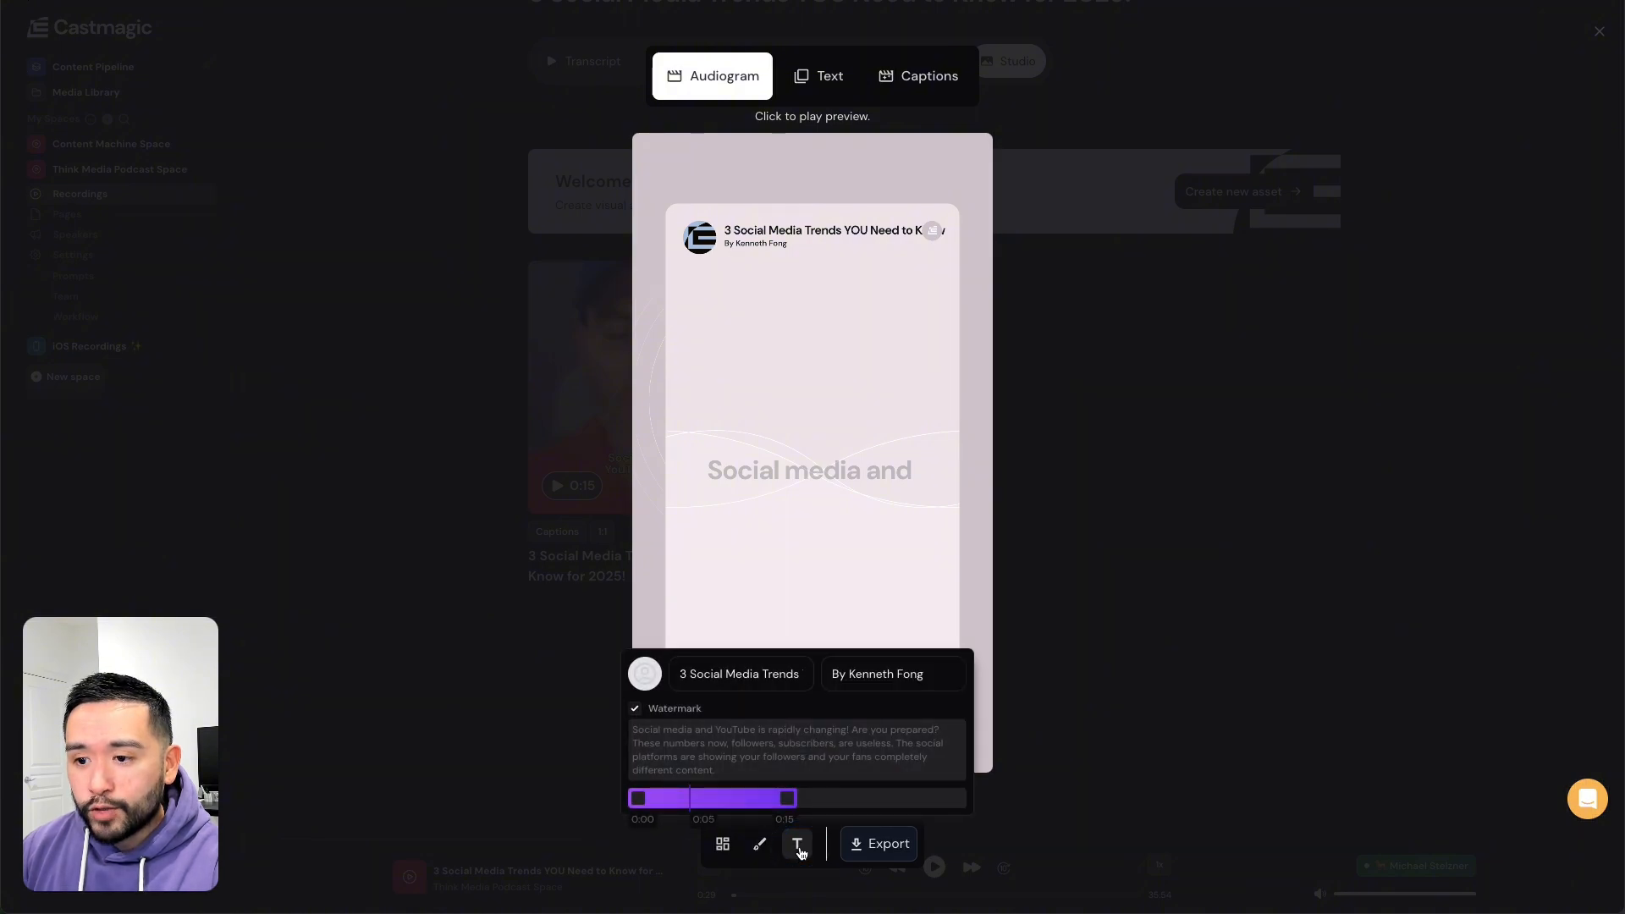
{"action": "left_click", "coordinate": [709, 678]}
{"action": "left_click_drag", "start_coordinate": [709, 677], "coordinate": [824, 679]}
{"action": "key", "text": "BackSpace"}
{"action": "key", "text": "BackSpace"}
{"action": "key", "text": "BackSpace"}
{"action": "key", "text": "BackSpace"}
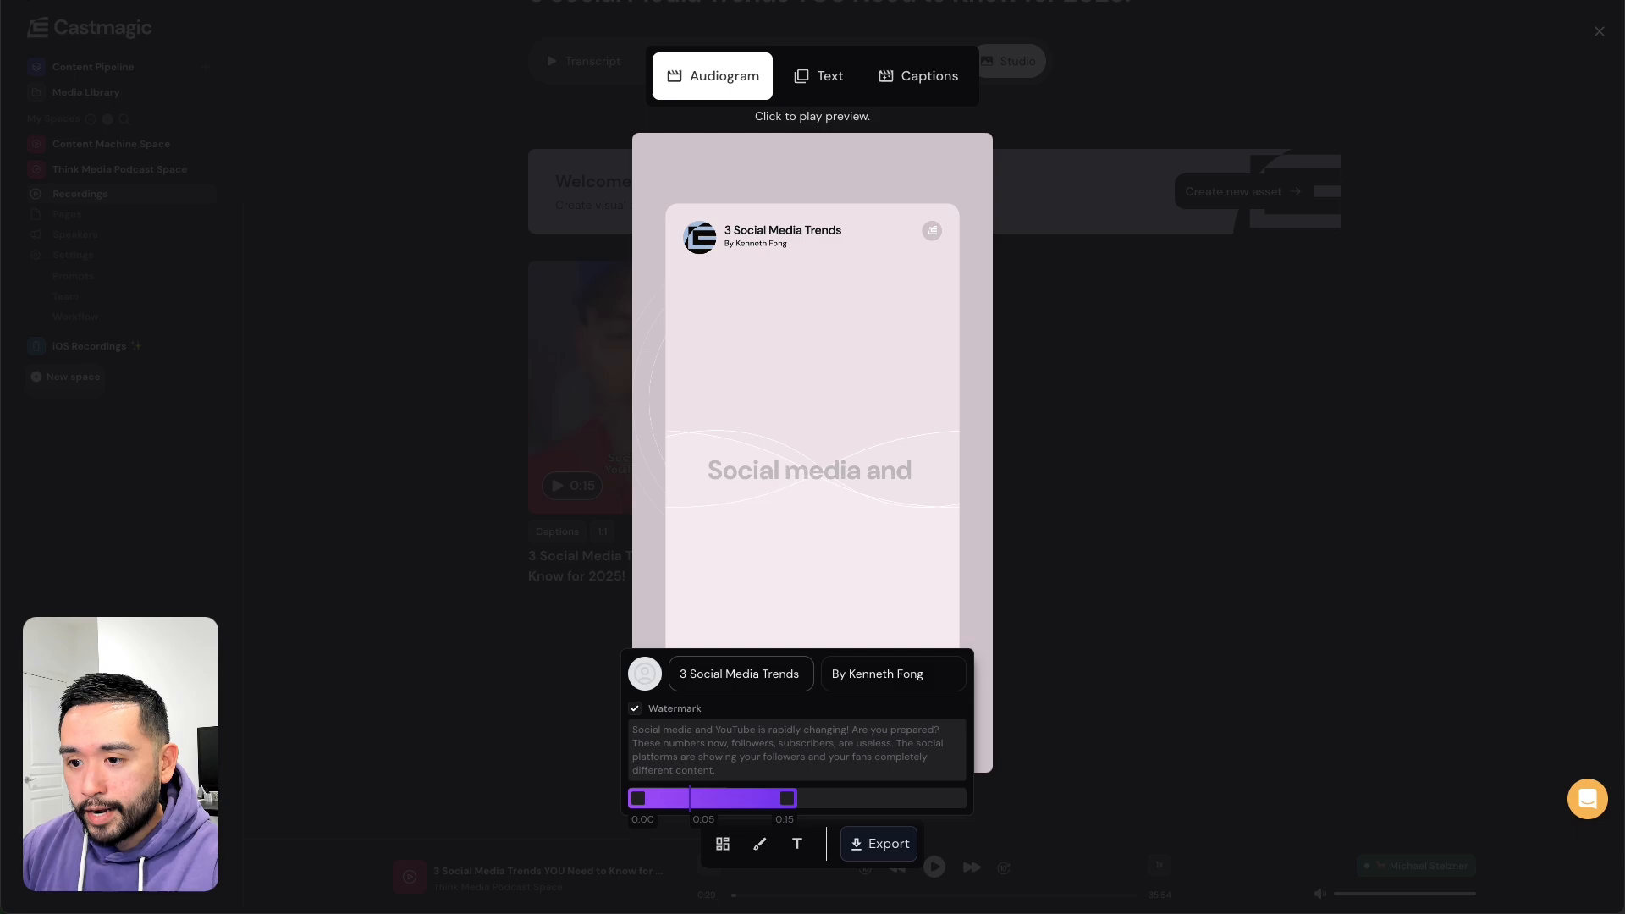
- Remove the audiogram's watermark and trim the clip to end at 0:08
{"action": "left_click", "coordinate": [635, 710]}
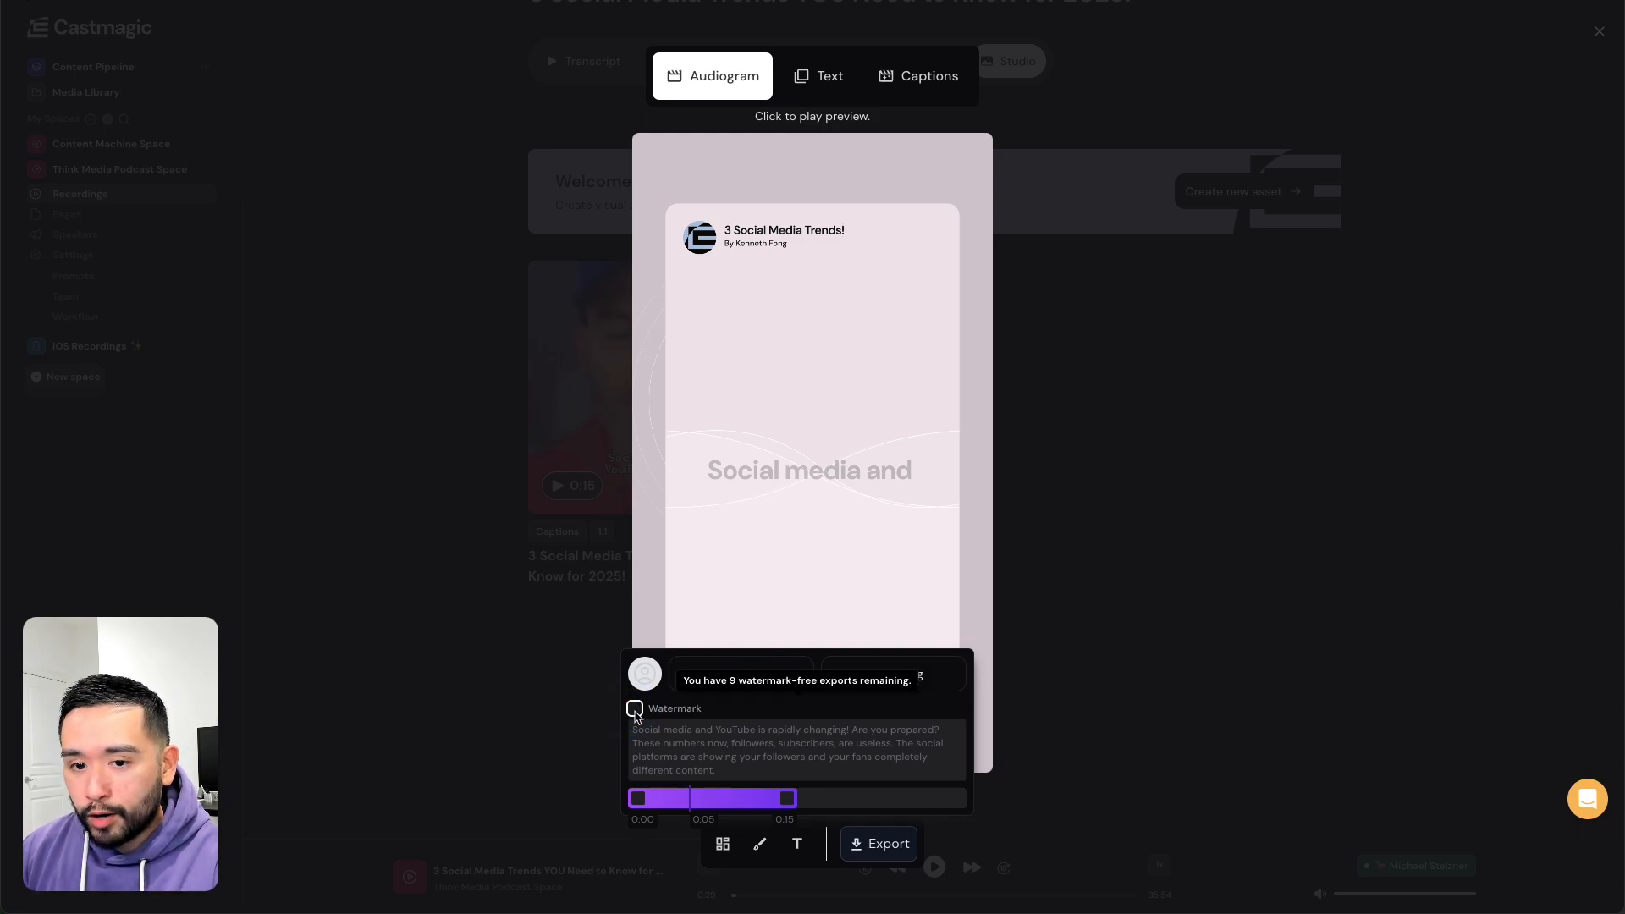
{"action": "left_click_drag", "start_coordinate": [787, 798], "coordinate": [730, 804]}
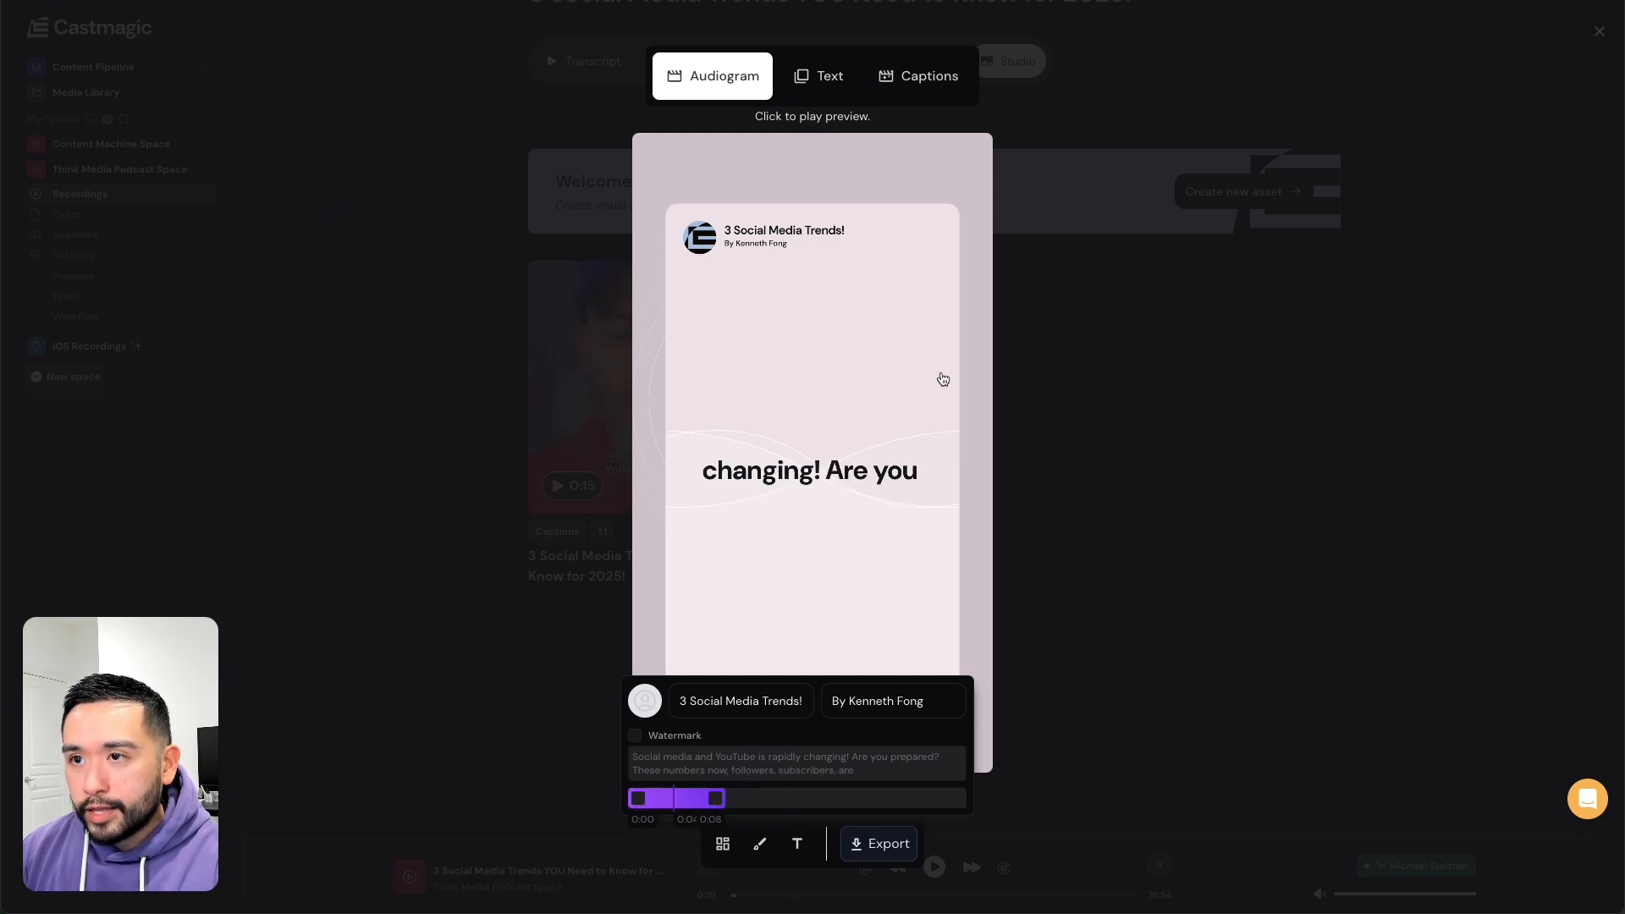
{"action": "left_click", "coordinate": [892, 391]}
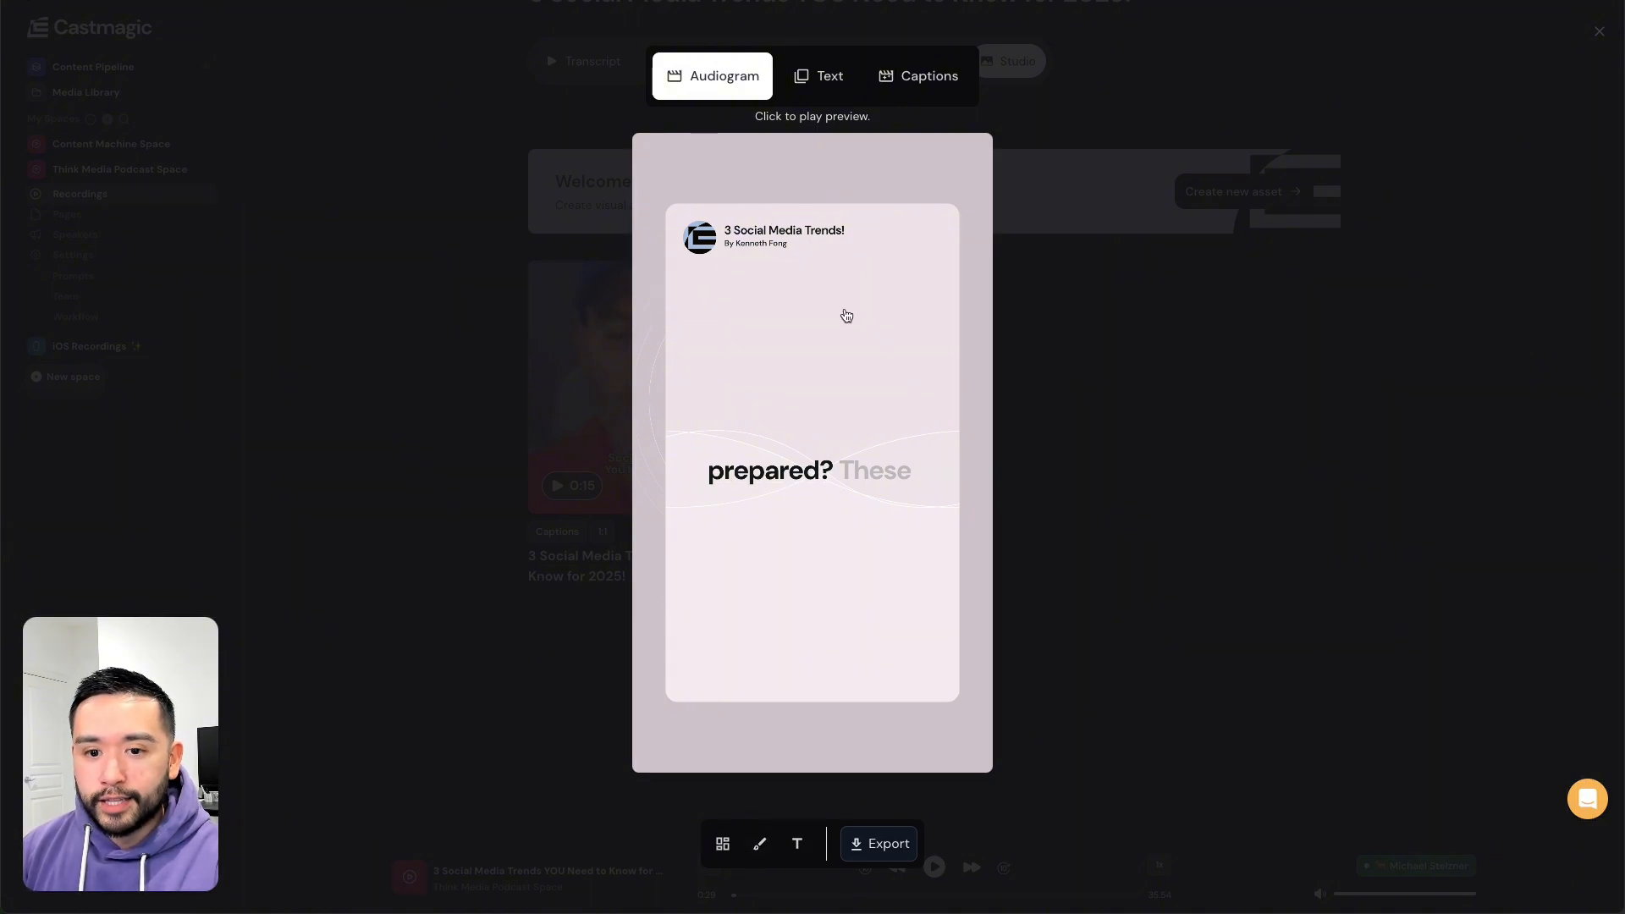
- Change the asset type to Text with a 1:1 aspect ratio and yellow theme, and look at its text settings
{"action": "left_click", "coordinate": [824, 85]}
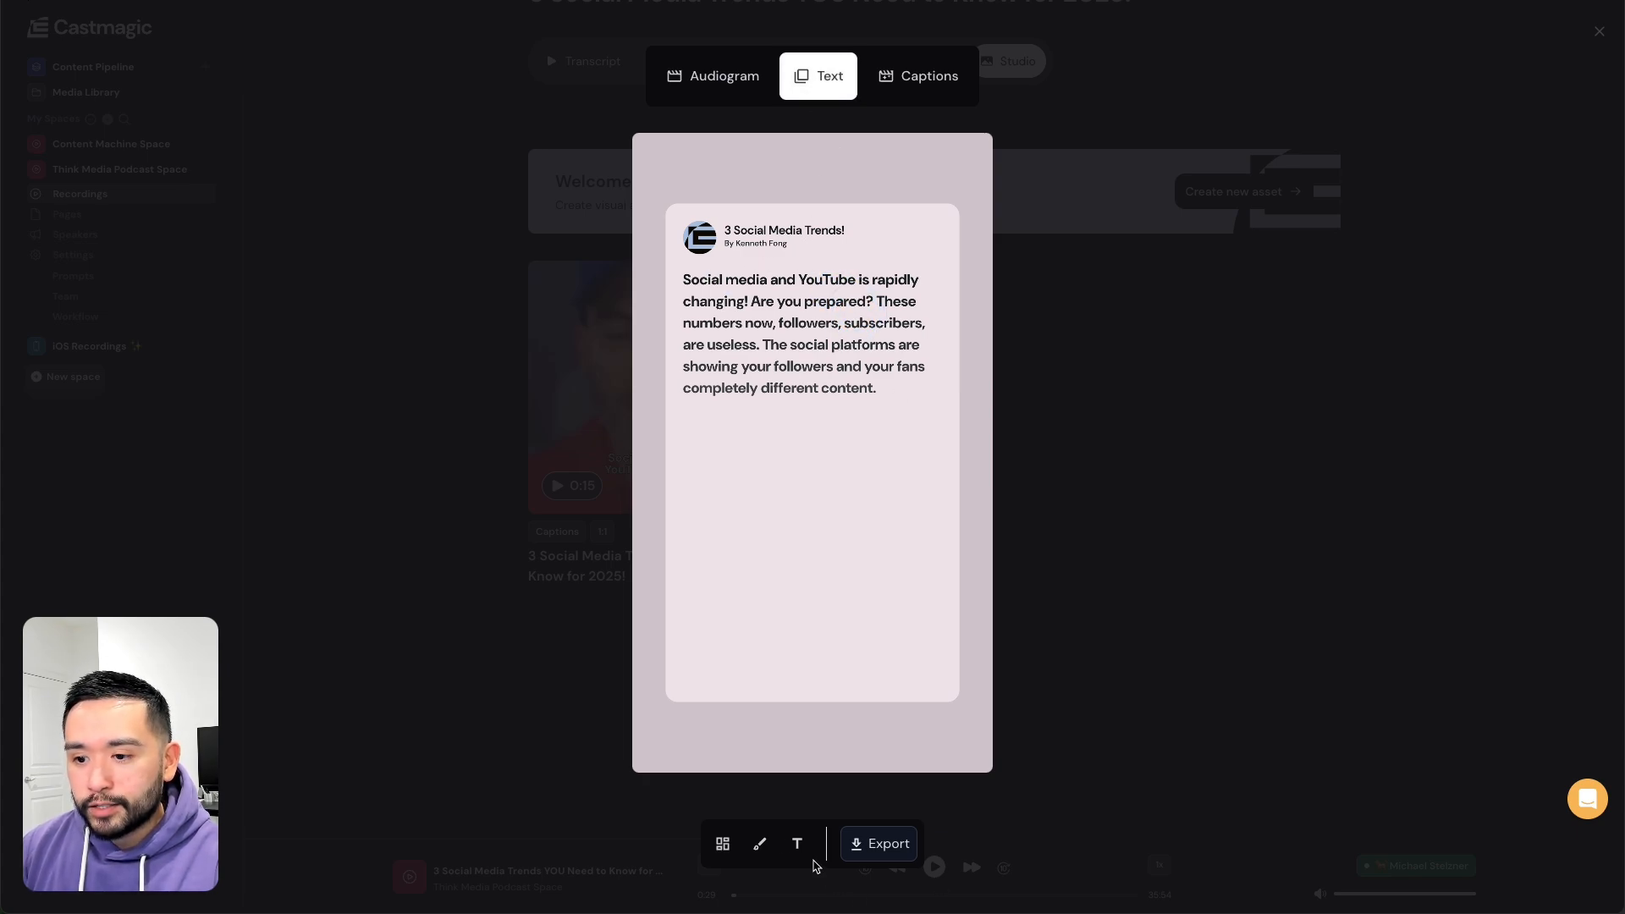
{"action": "left_click", "coordinate": [722, 843]}
{"action": "left_click", "coordinate": [608, 770]}
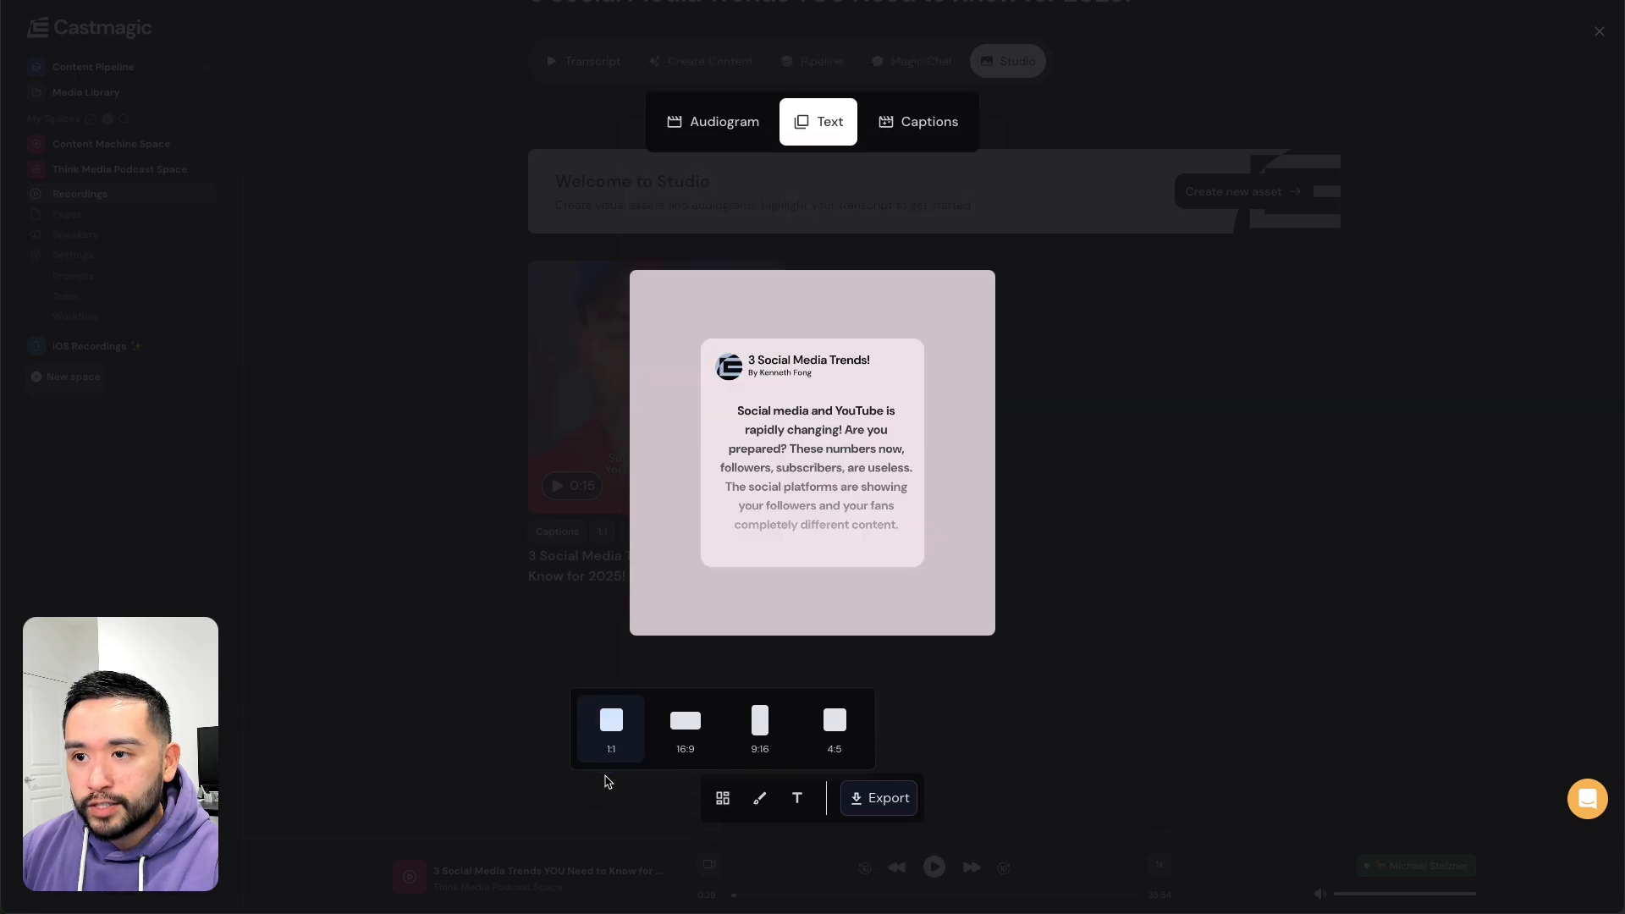
{"action": "left_click", "coordinate": [759, 798]}
{"action": "left_click", "coordinate": [729, 734]}
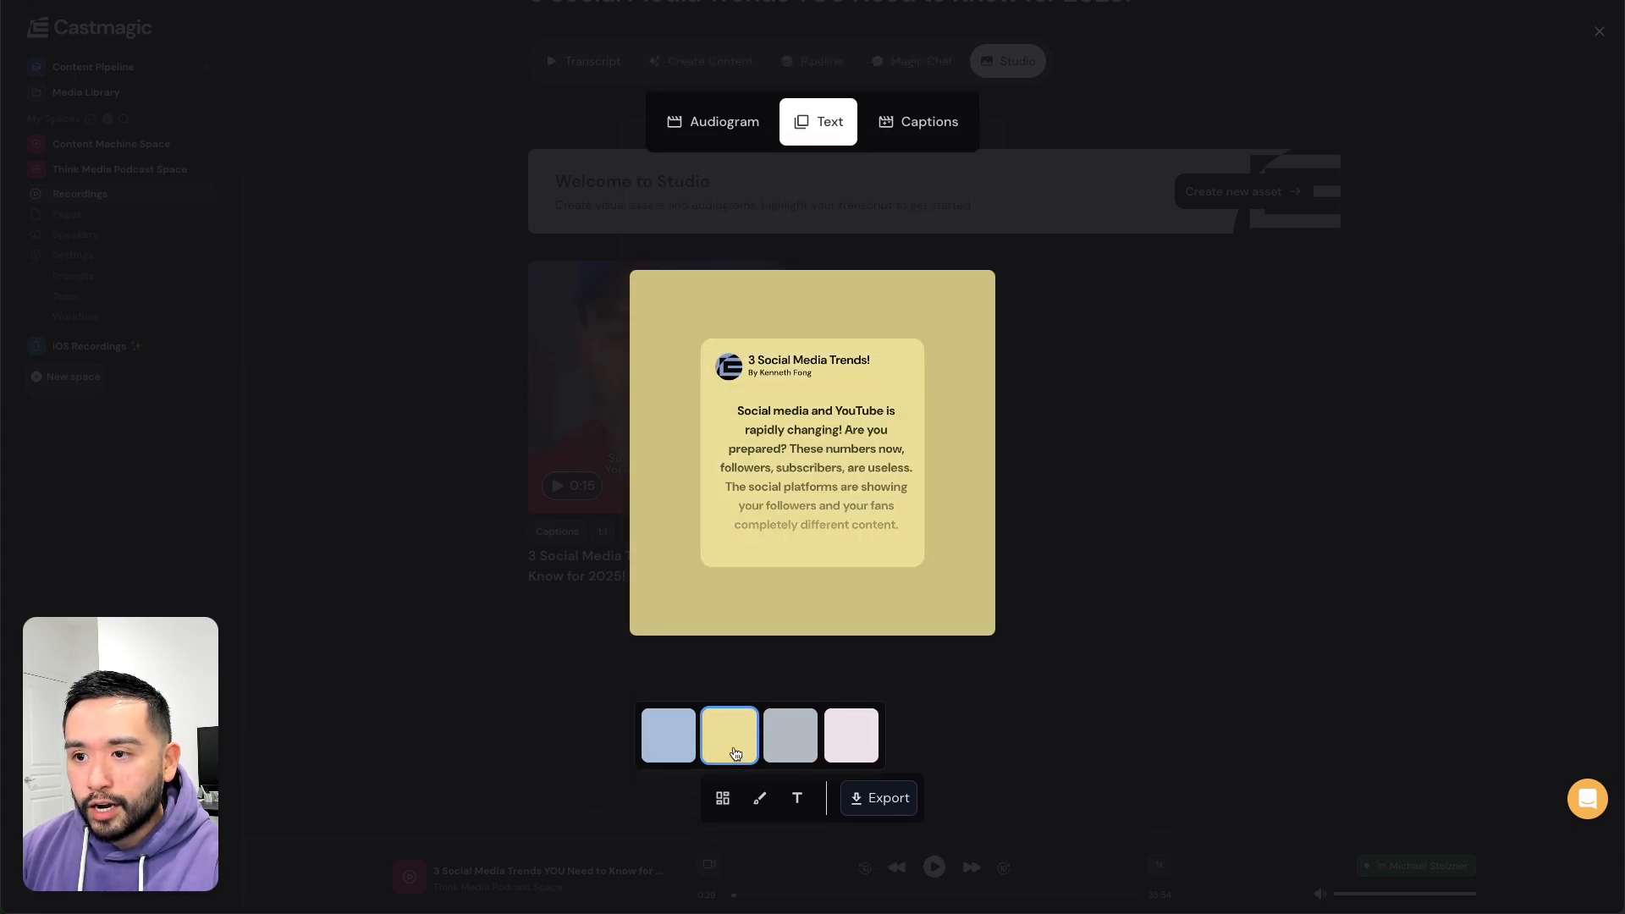
{"action": "left_click", "coordinate": [798, 798]}
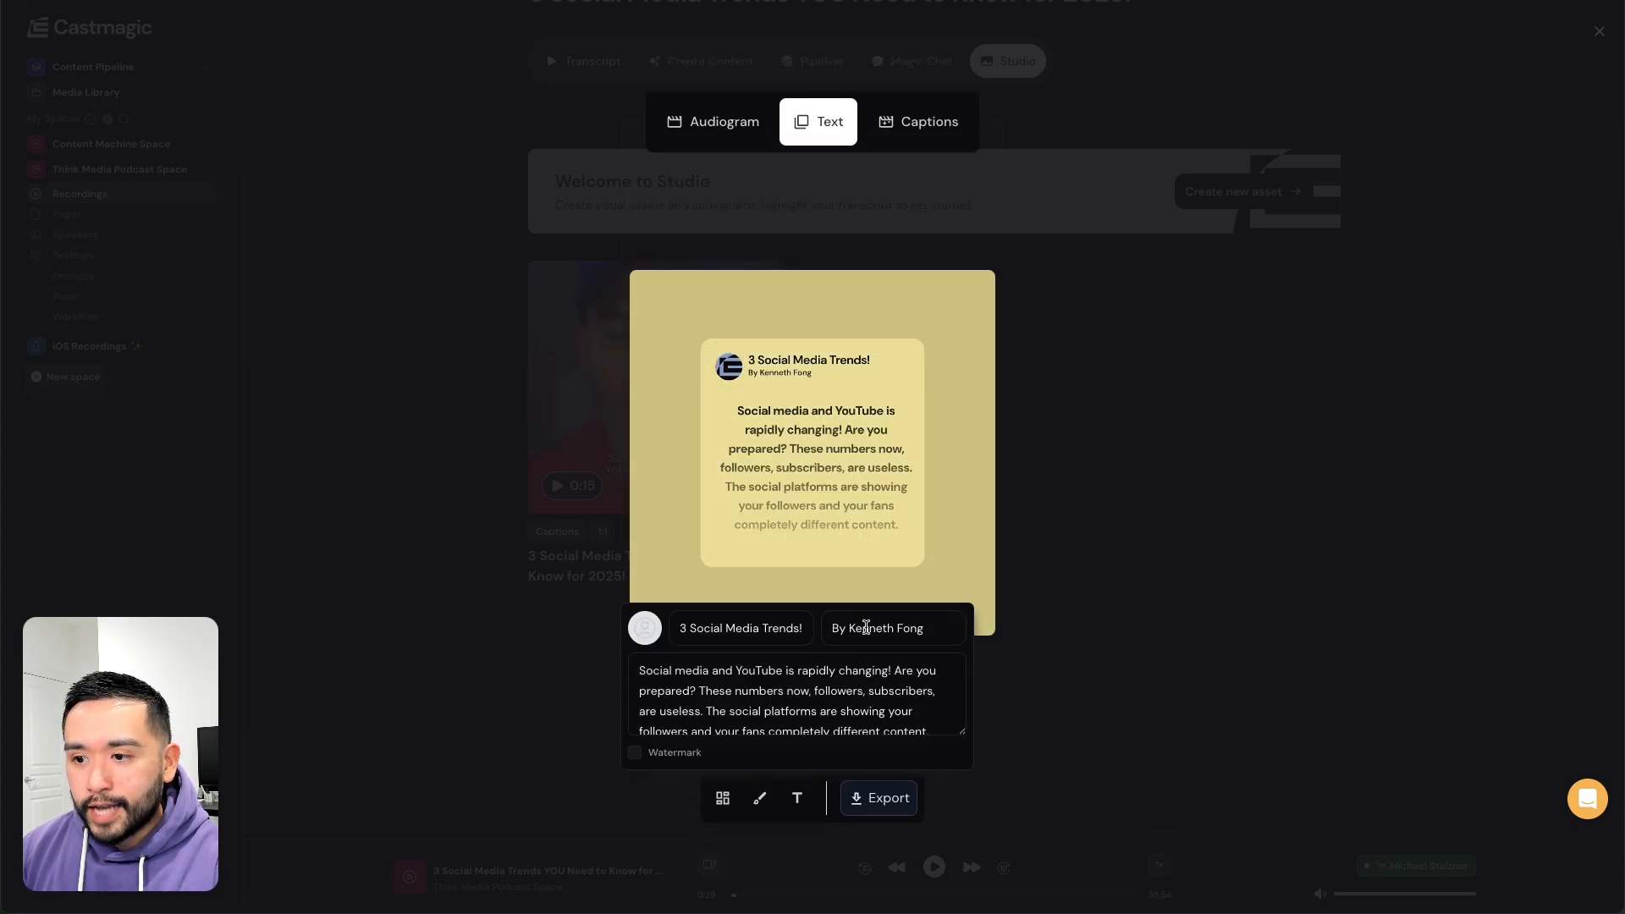
{"action": "left_click", "coordinate": [880, 508]}
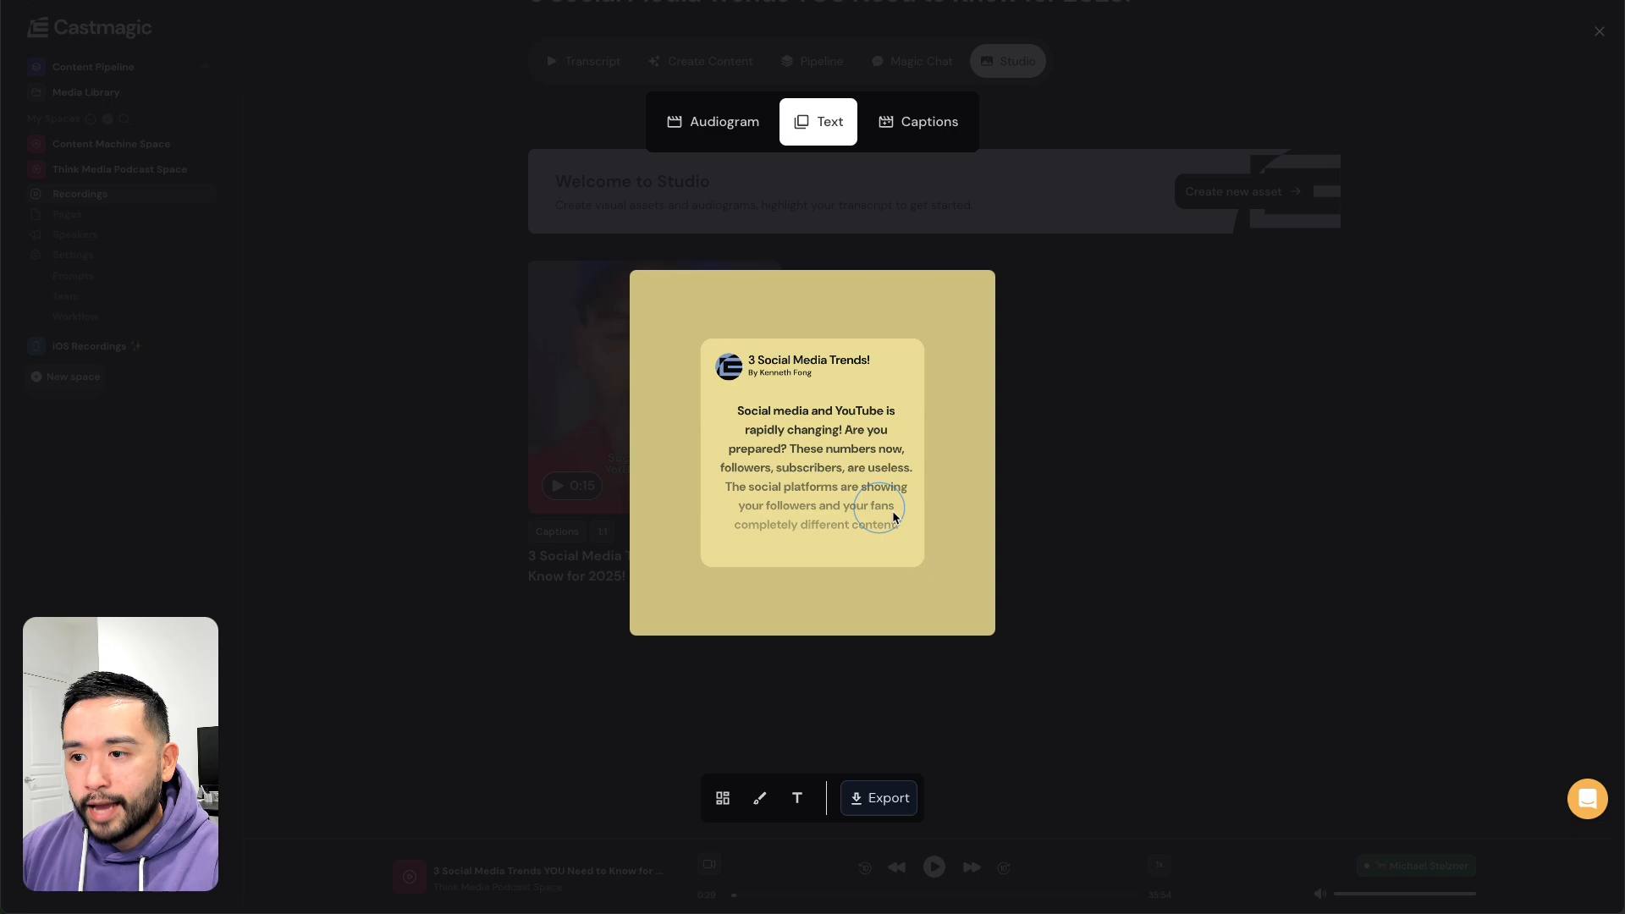
- Change the asset type to Captions, preview the video, view its trim range, and choose the all-white caption style
{"action": "left_click", "coordinate": [908, 126]}
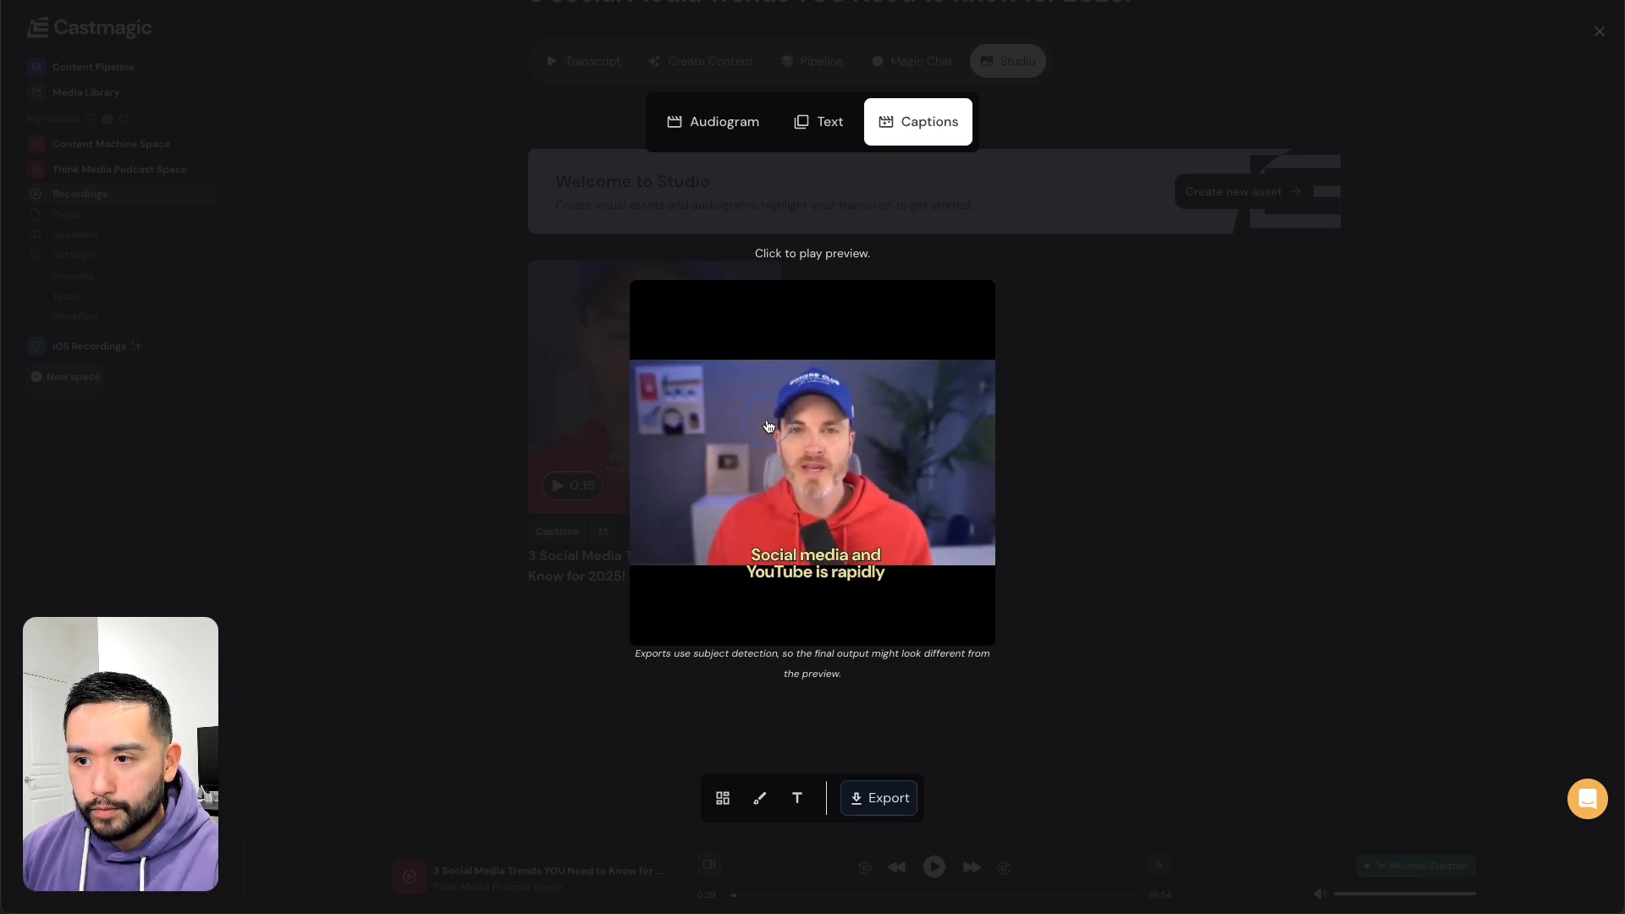
{"action": "left_click", "coordinate": [810, 320]}
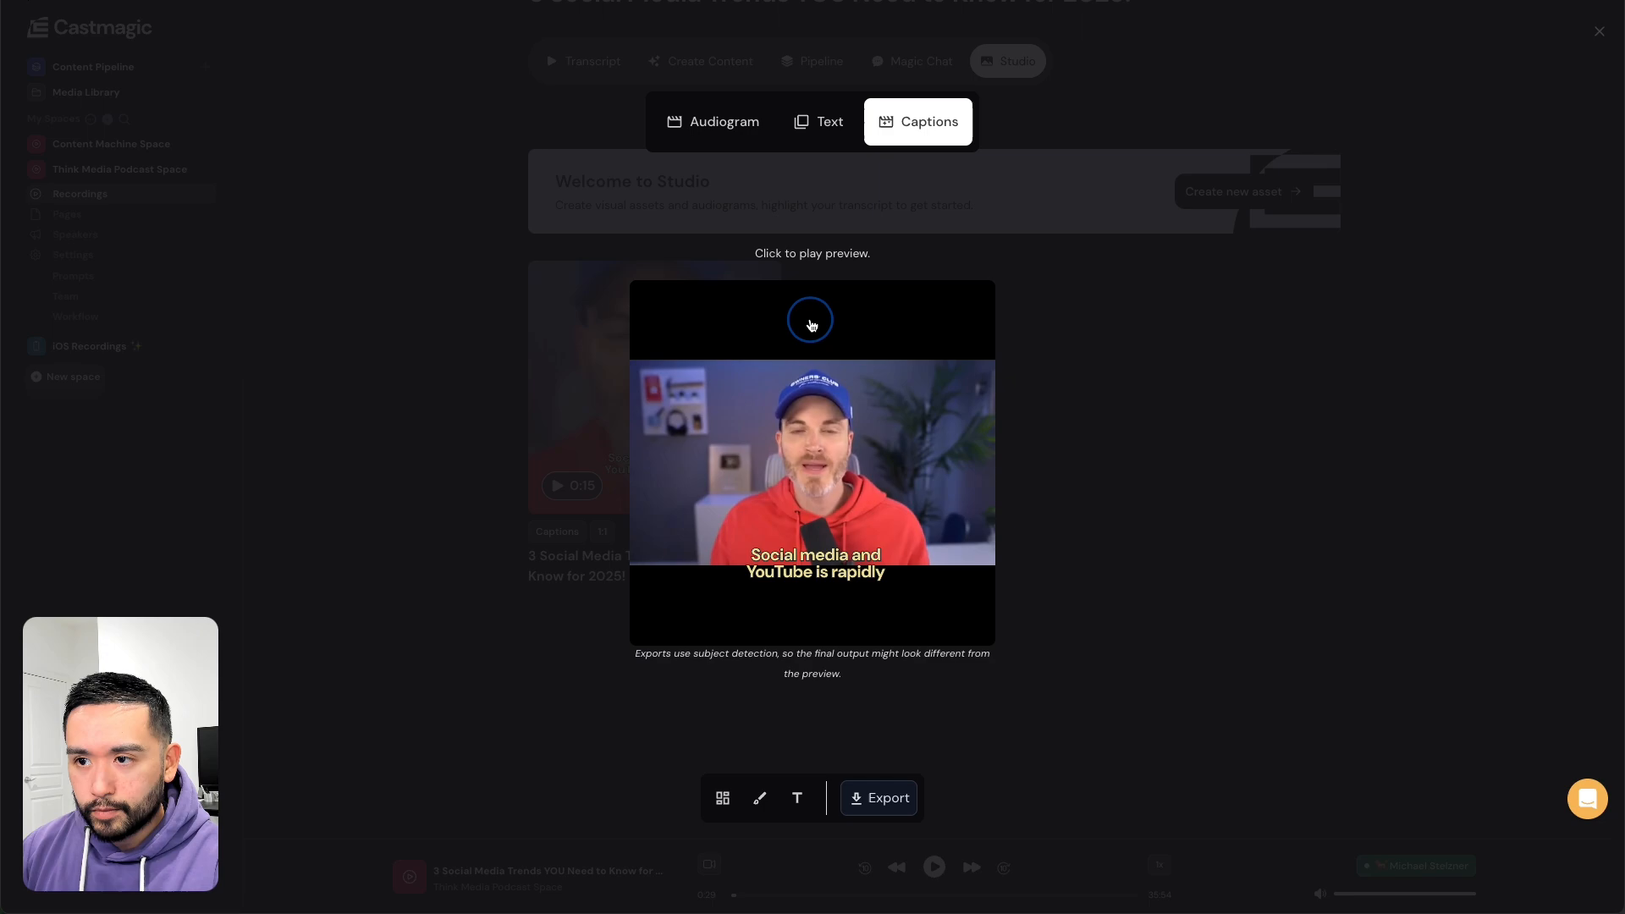
{"action": "left_click", "coordinate": [799, 804]}
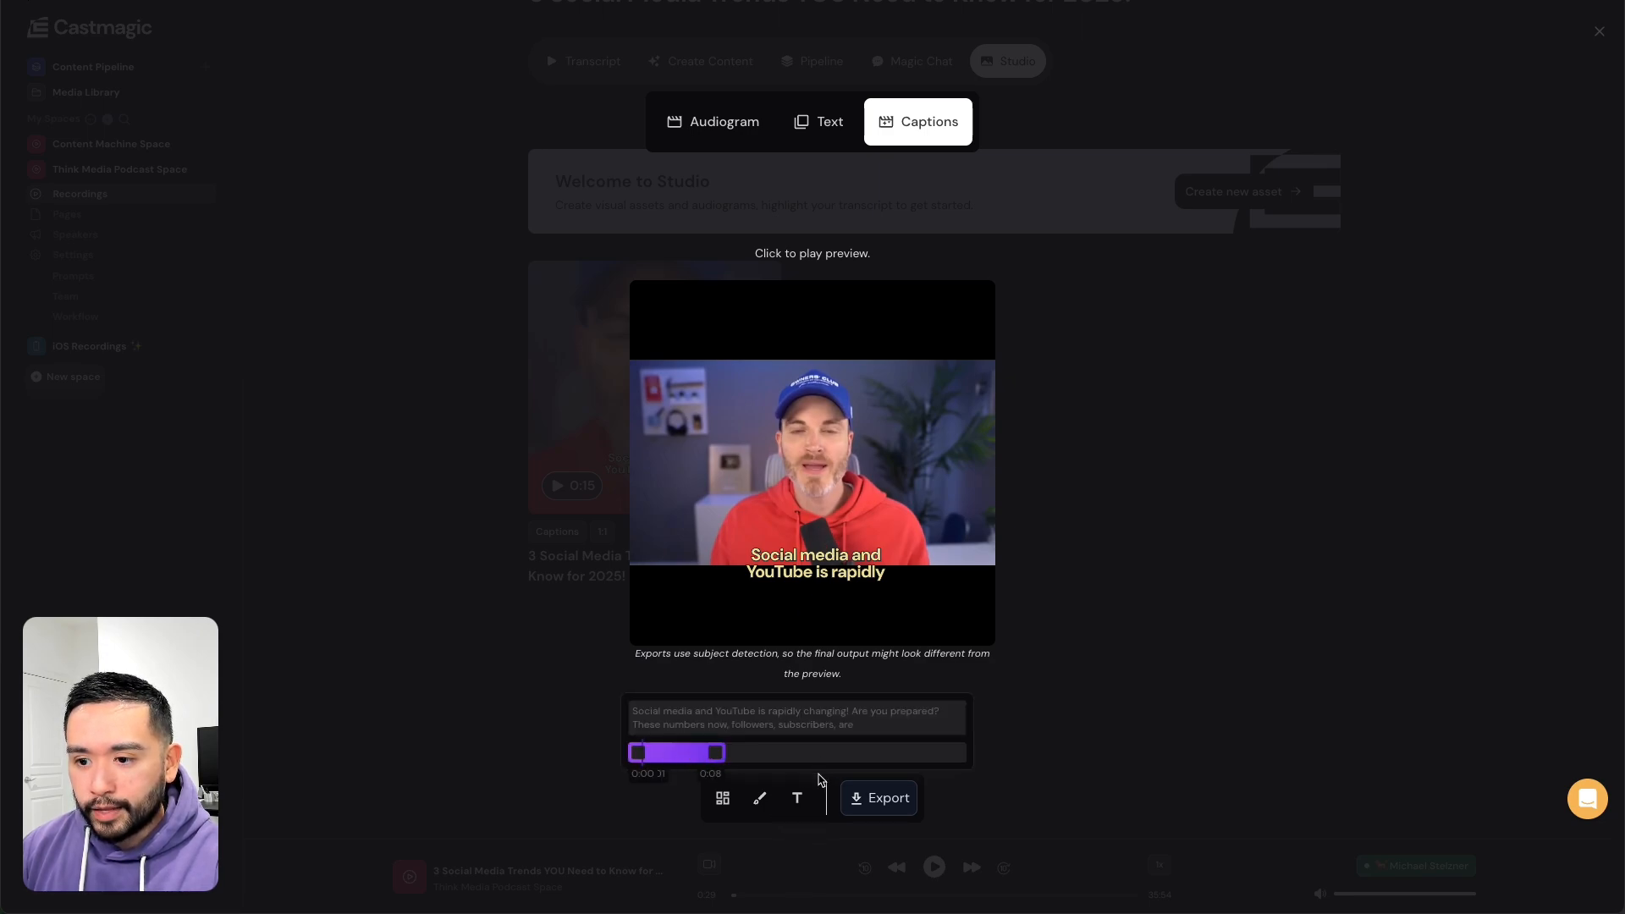
{"action": "left_click", "coordinate": [760, 798]}
{"action": "left_click", "coordinate": [760, 734]}
{"action": "left_click", "coordinate": [700, 735]}
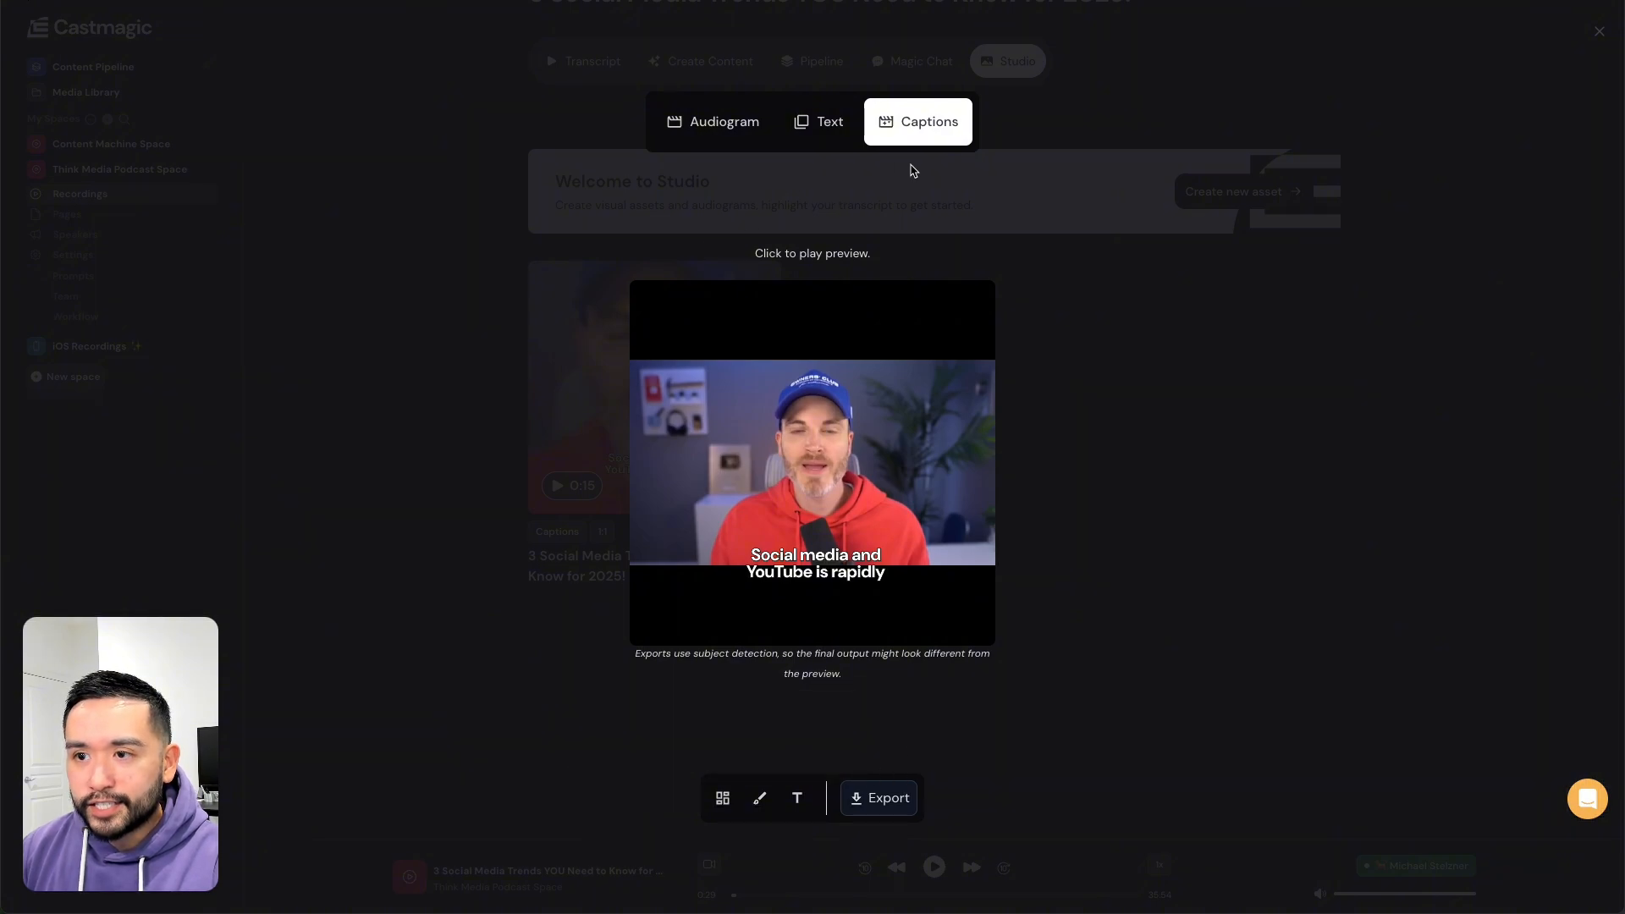
{"action": "left_click", "coordinate": [554, 433]}
{"action": "left_click", "coordinate": [564, 161]}
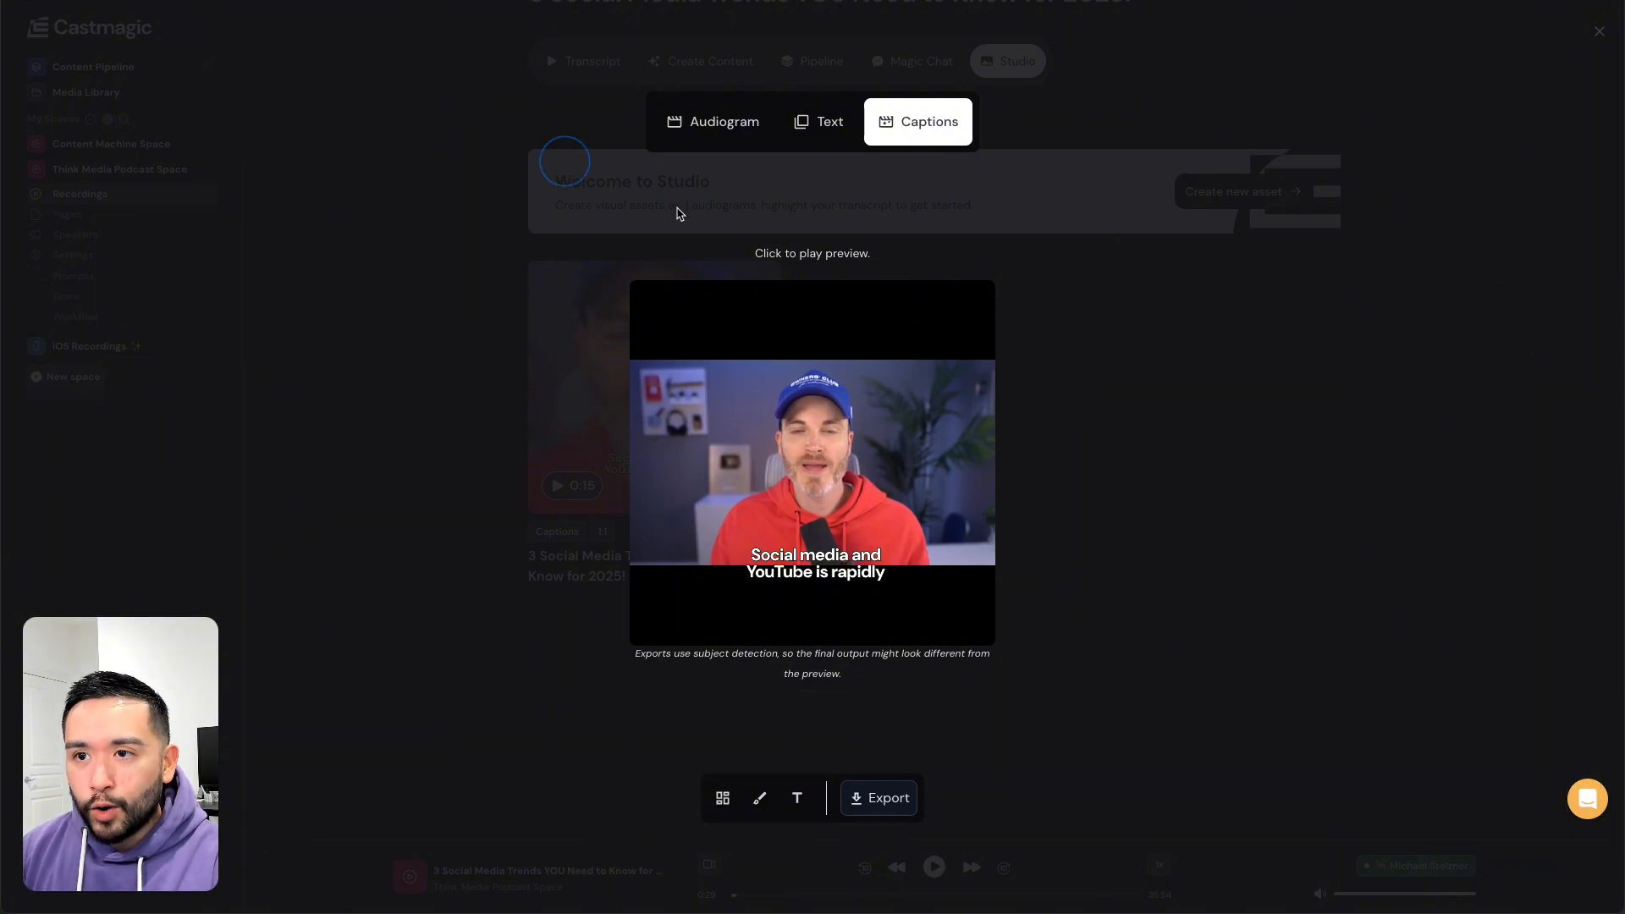
{"action": "left_click", "coordinate": [1186, 260]}
{"action": "left_click", "coordinate": [1240, 405]}
{"action": "left_click", "coordinate": [305, 258]}
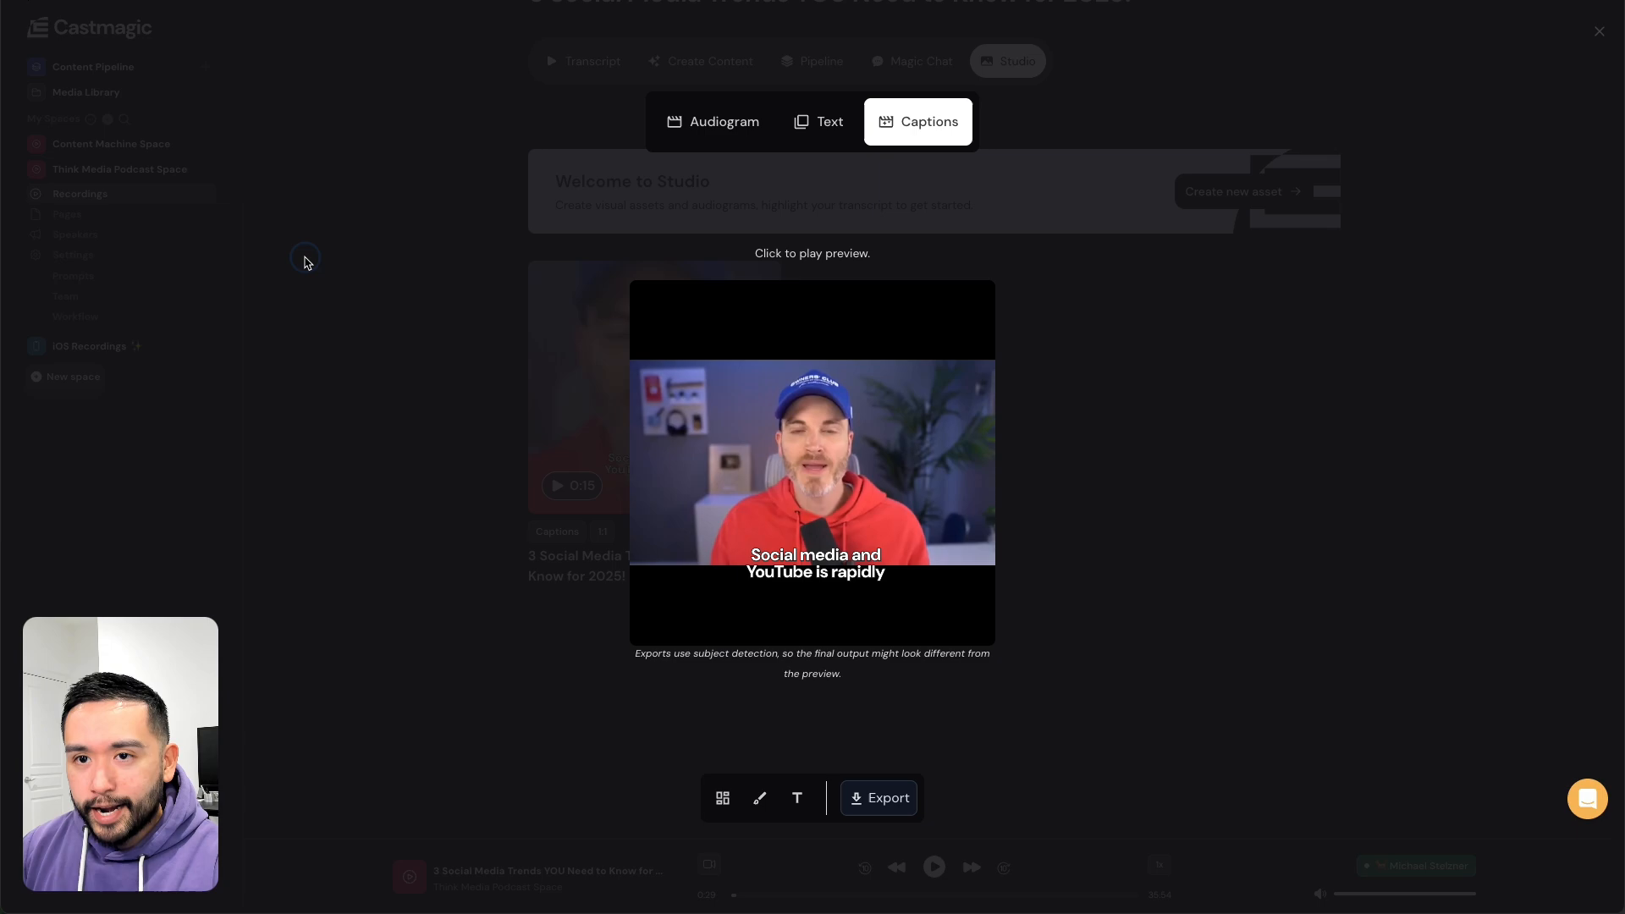
{"action": "scroll", "coordinate": [309, 262], "scroll_direction": "up", "scroll_amount": 1}
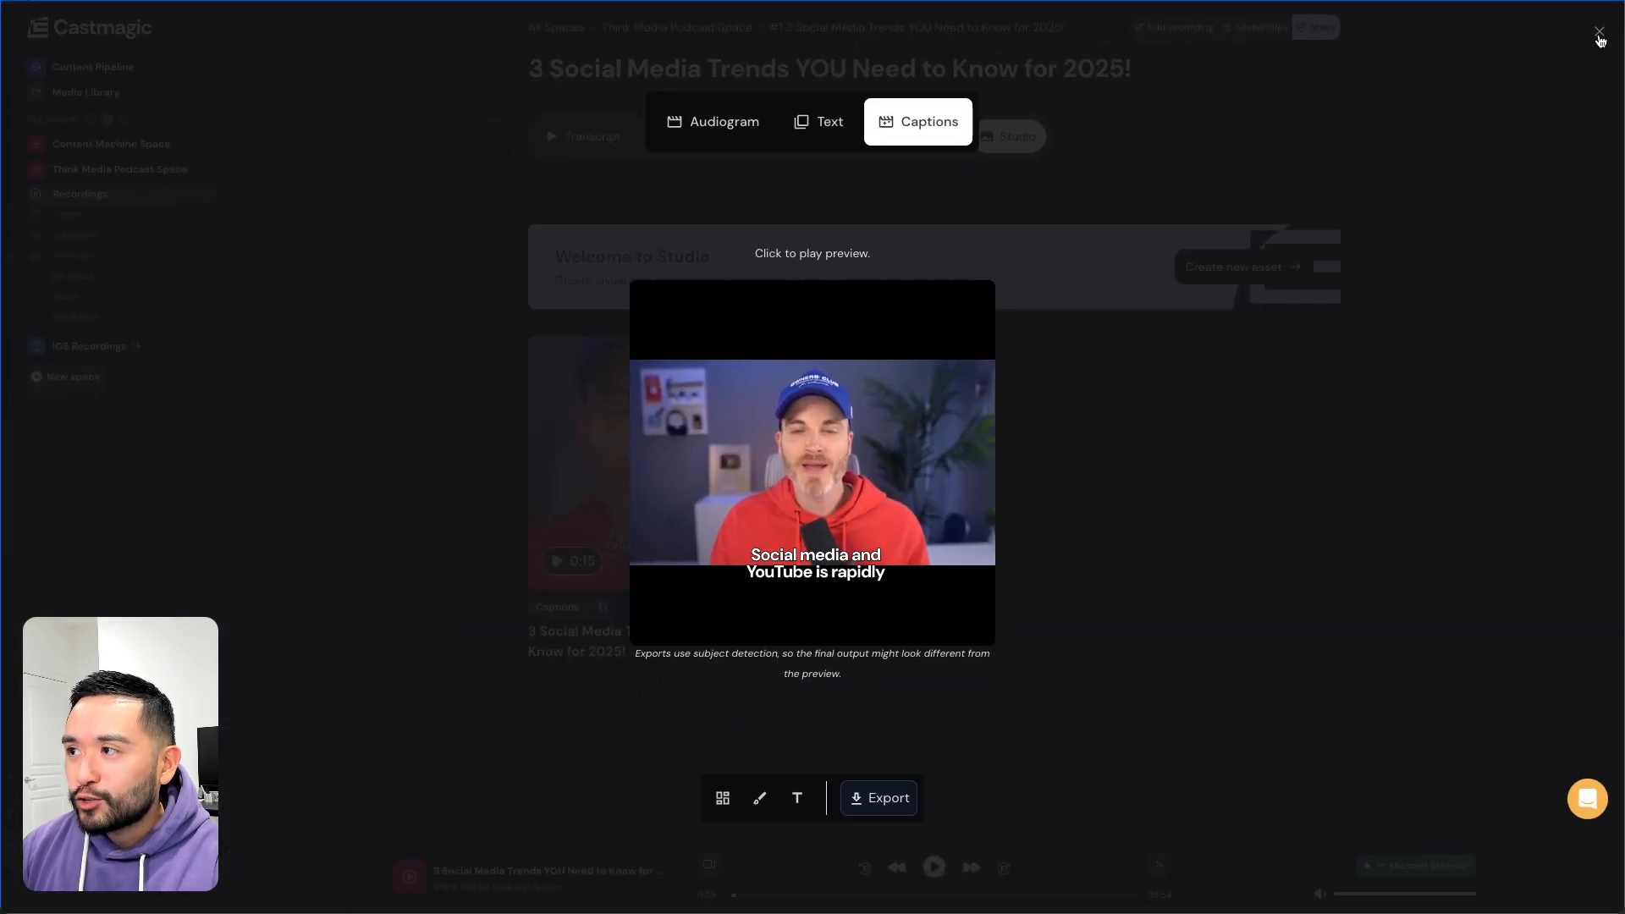
- Close the asset editor, start a new asset from the transcript, and set the playback speed to 1.2x
{"action": "left_click", "coordinate": [1599, 33]}
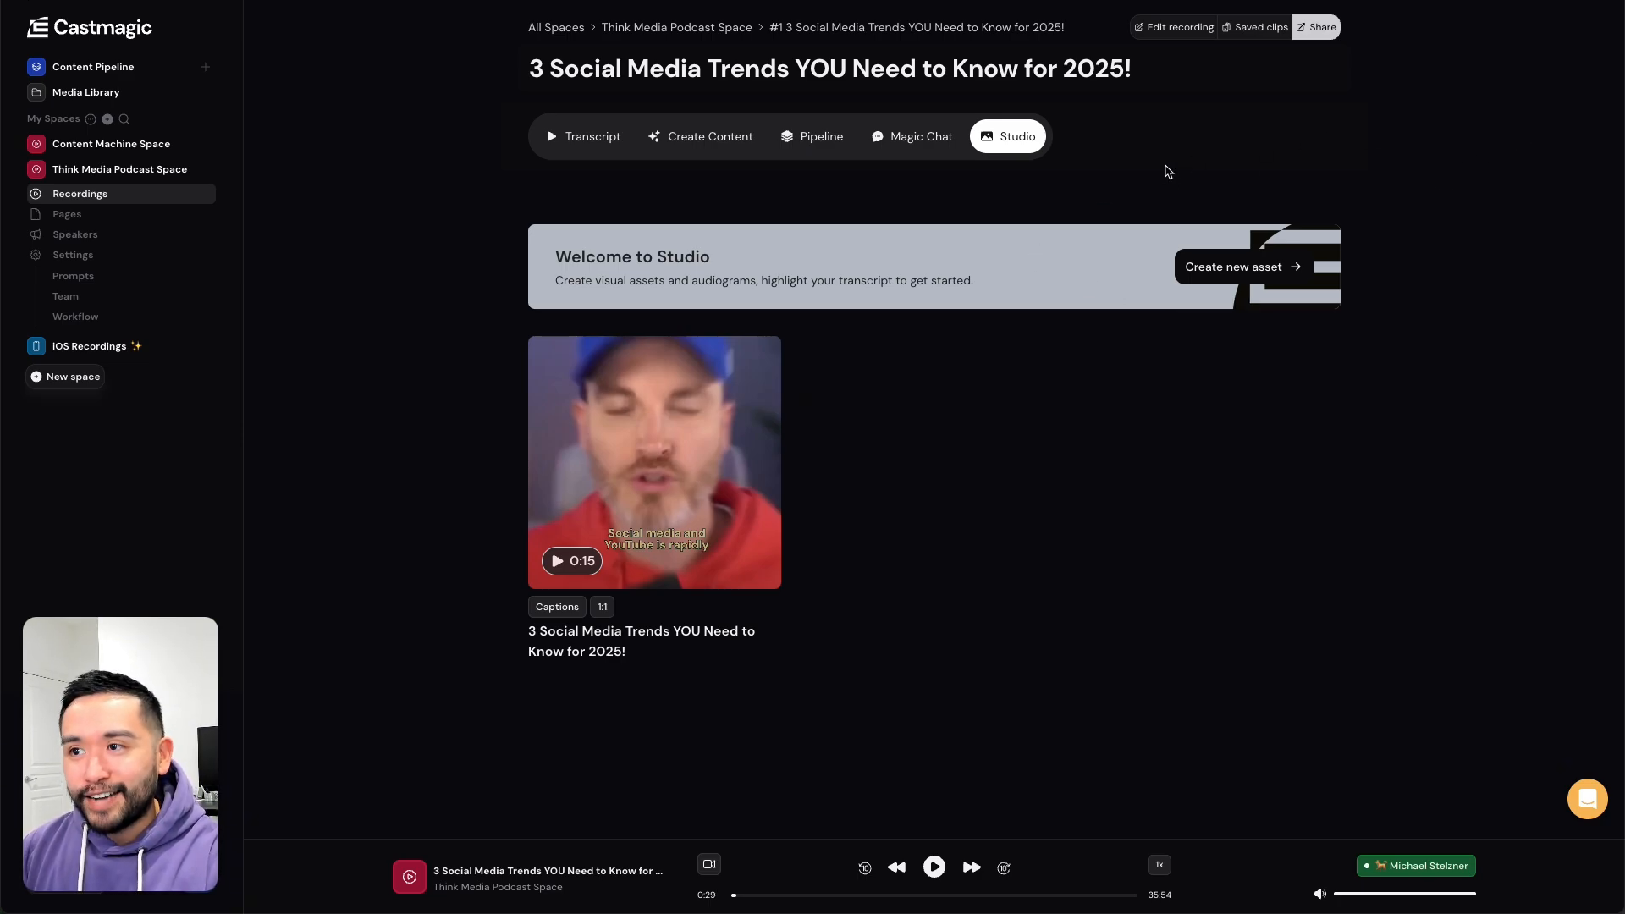
{"action": "left_click", "coordinate": [1241, 266]}
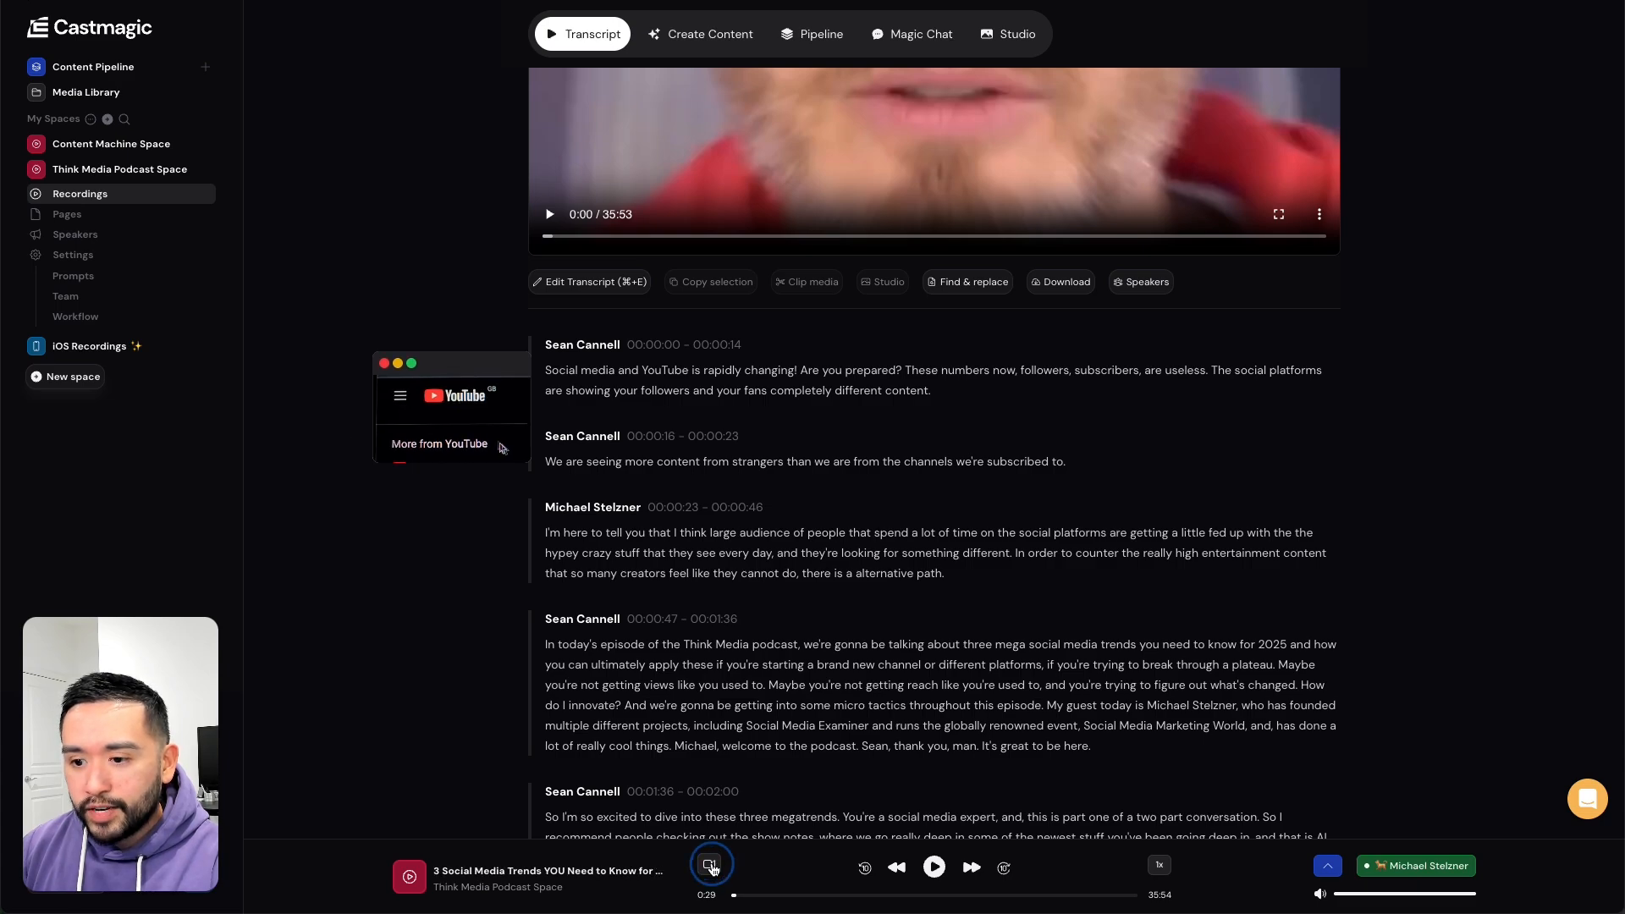
{"action": "left_click", "coordinate": [1158, 868]}
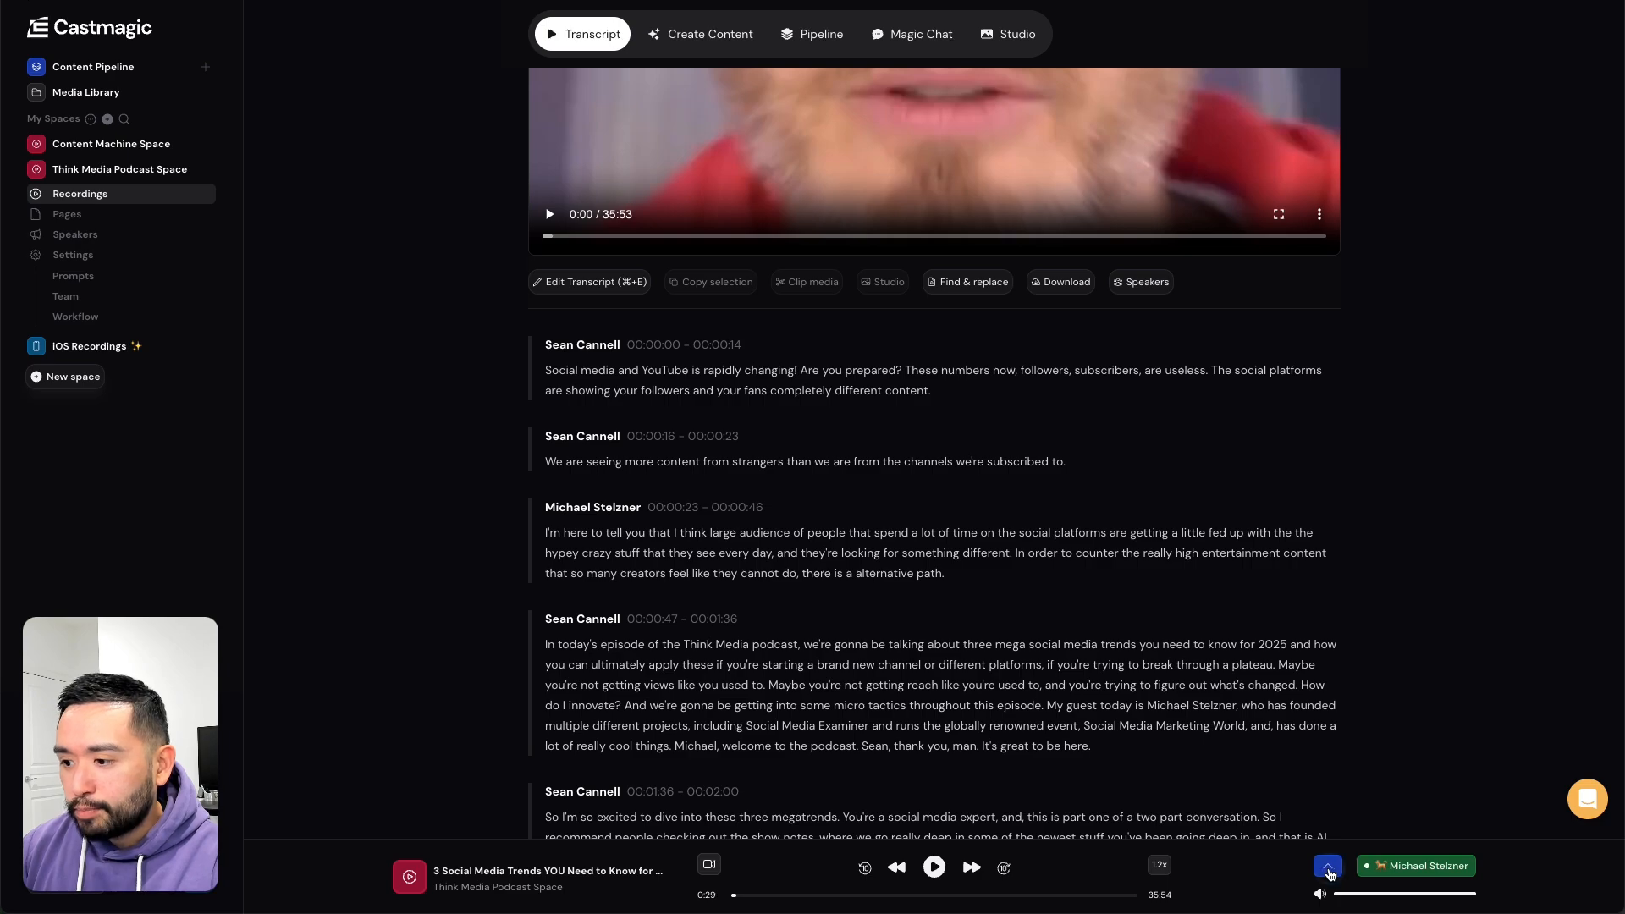
{"action": "left_click", "coordinate": [1328, 867]}
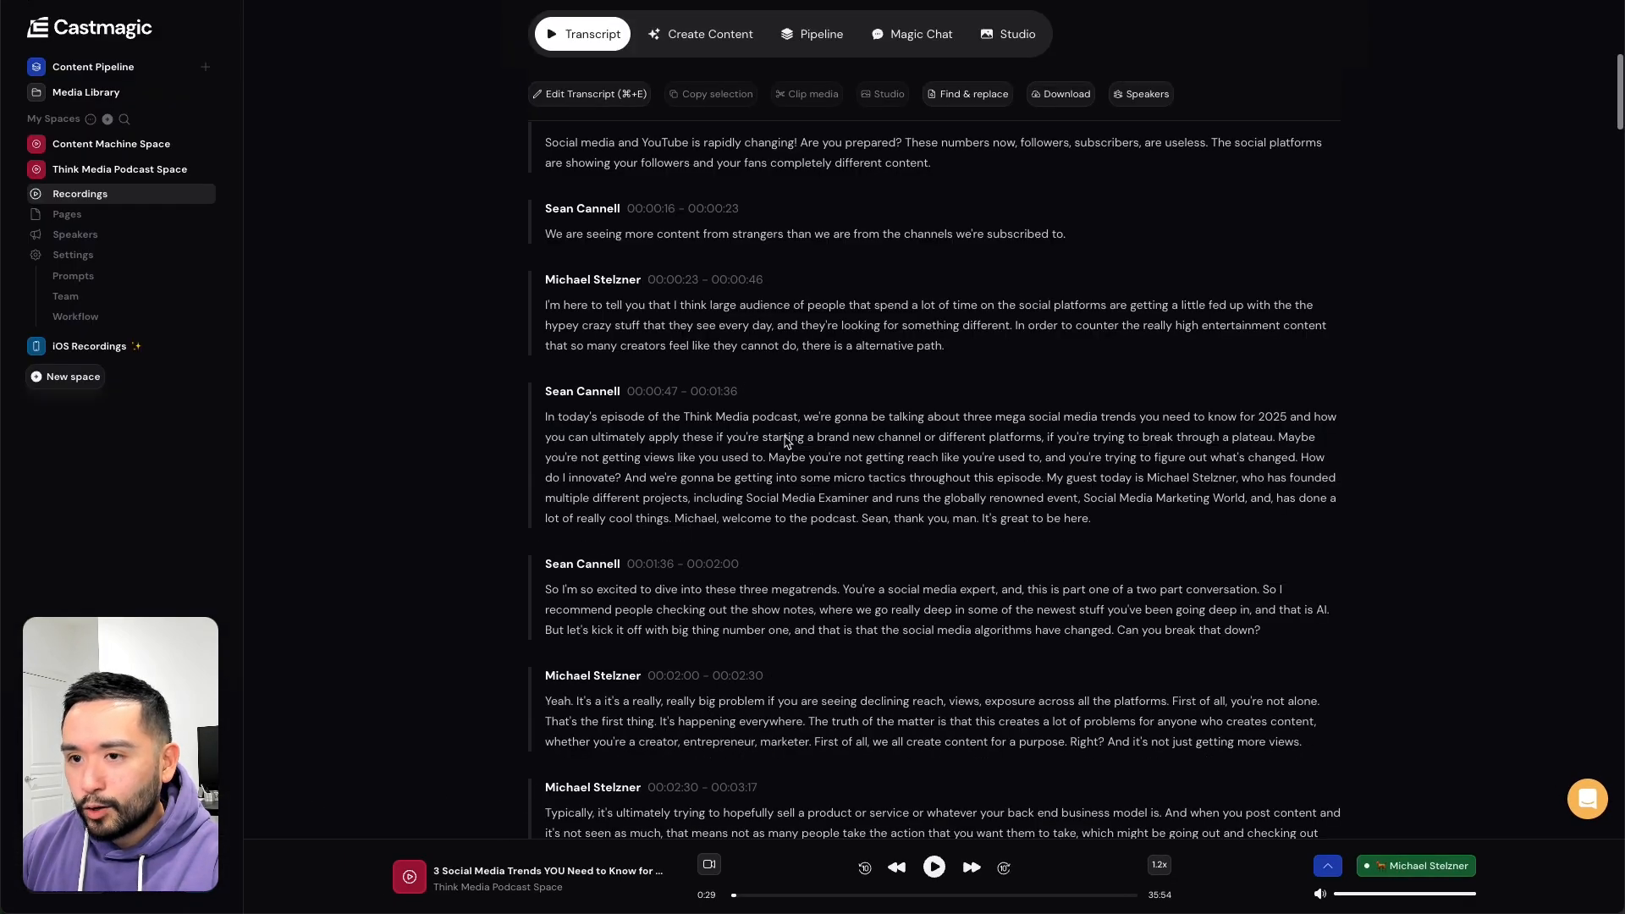
- Play the recording from "episode" in the fourth transcript section, then from "they" in the third, and pause it
{"action": "left_click", "coordinate": [577, 431]}
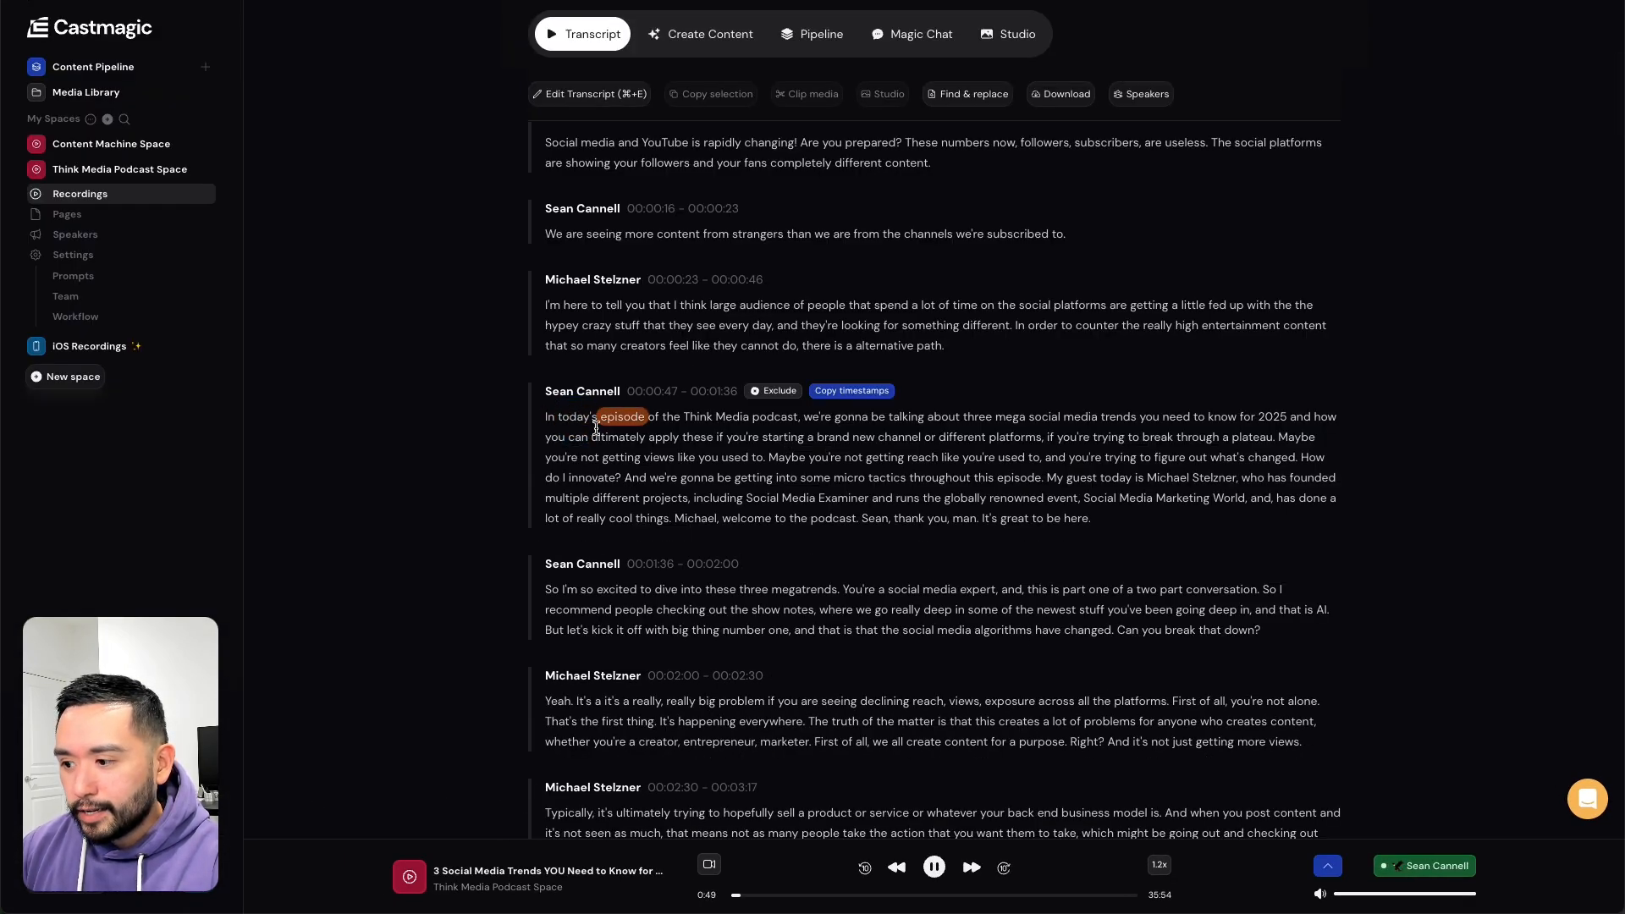
{"action": "left_click", "coordinate": [679, 323]}
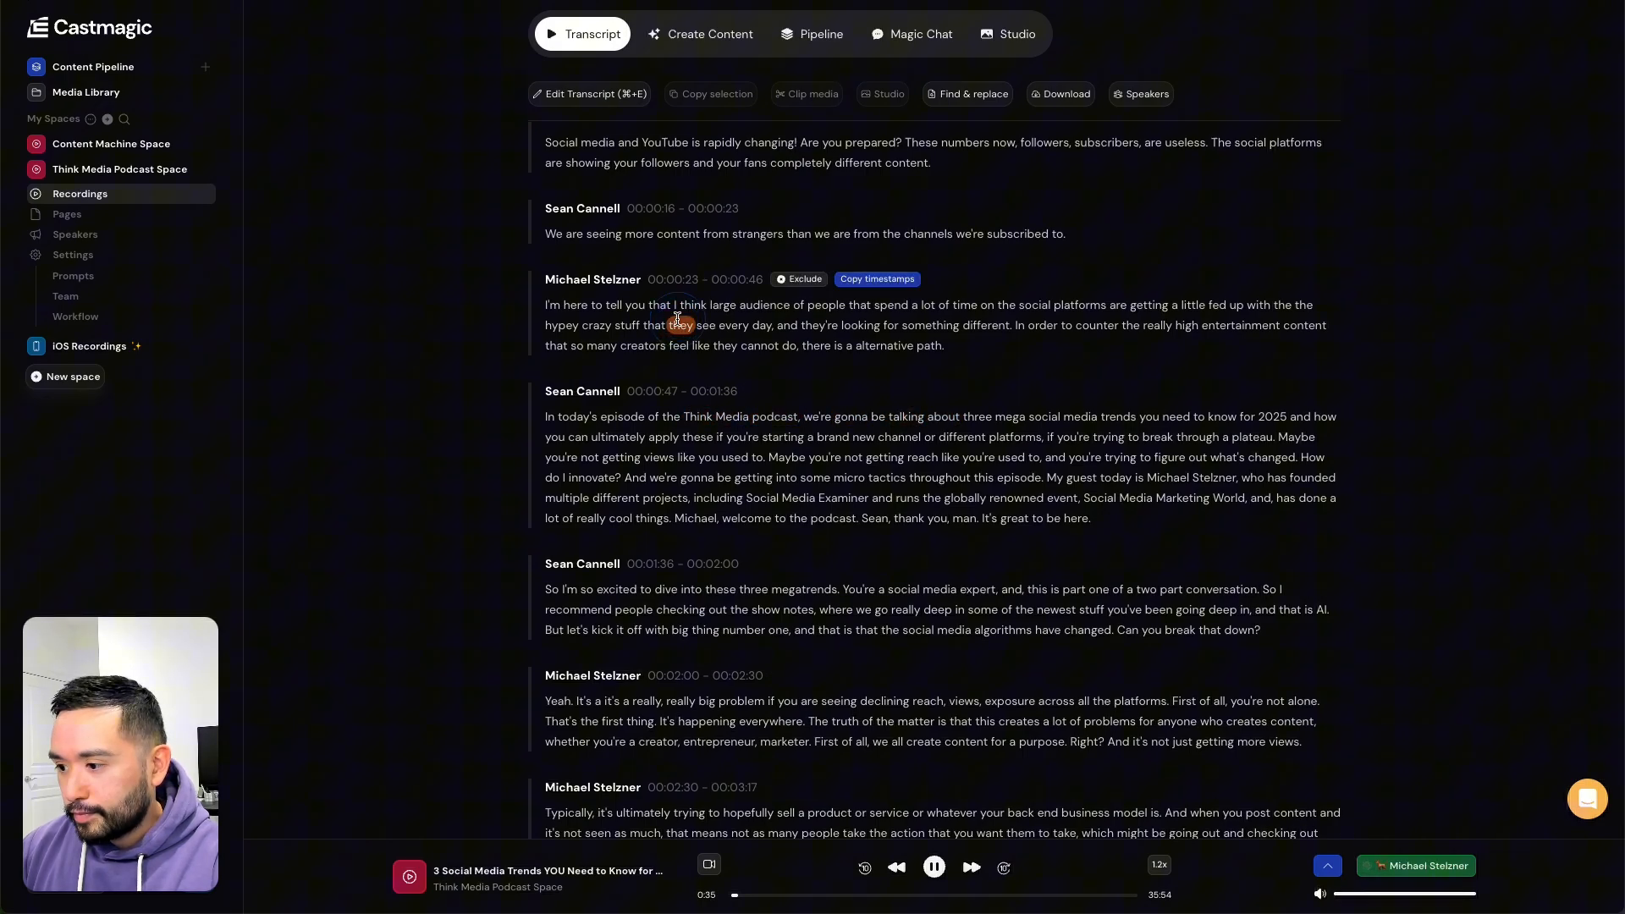
{"action": "left_click", "coordinate": [933, 870]}
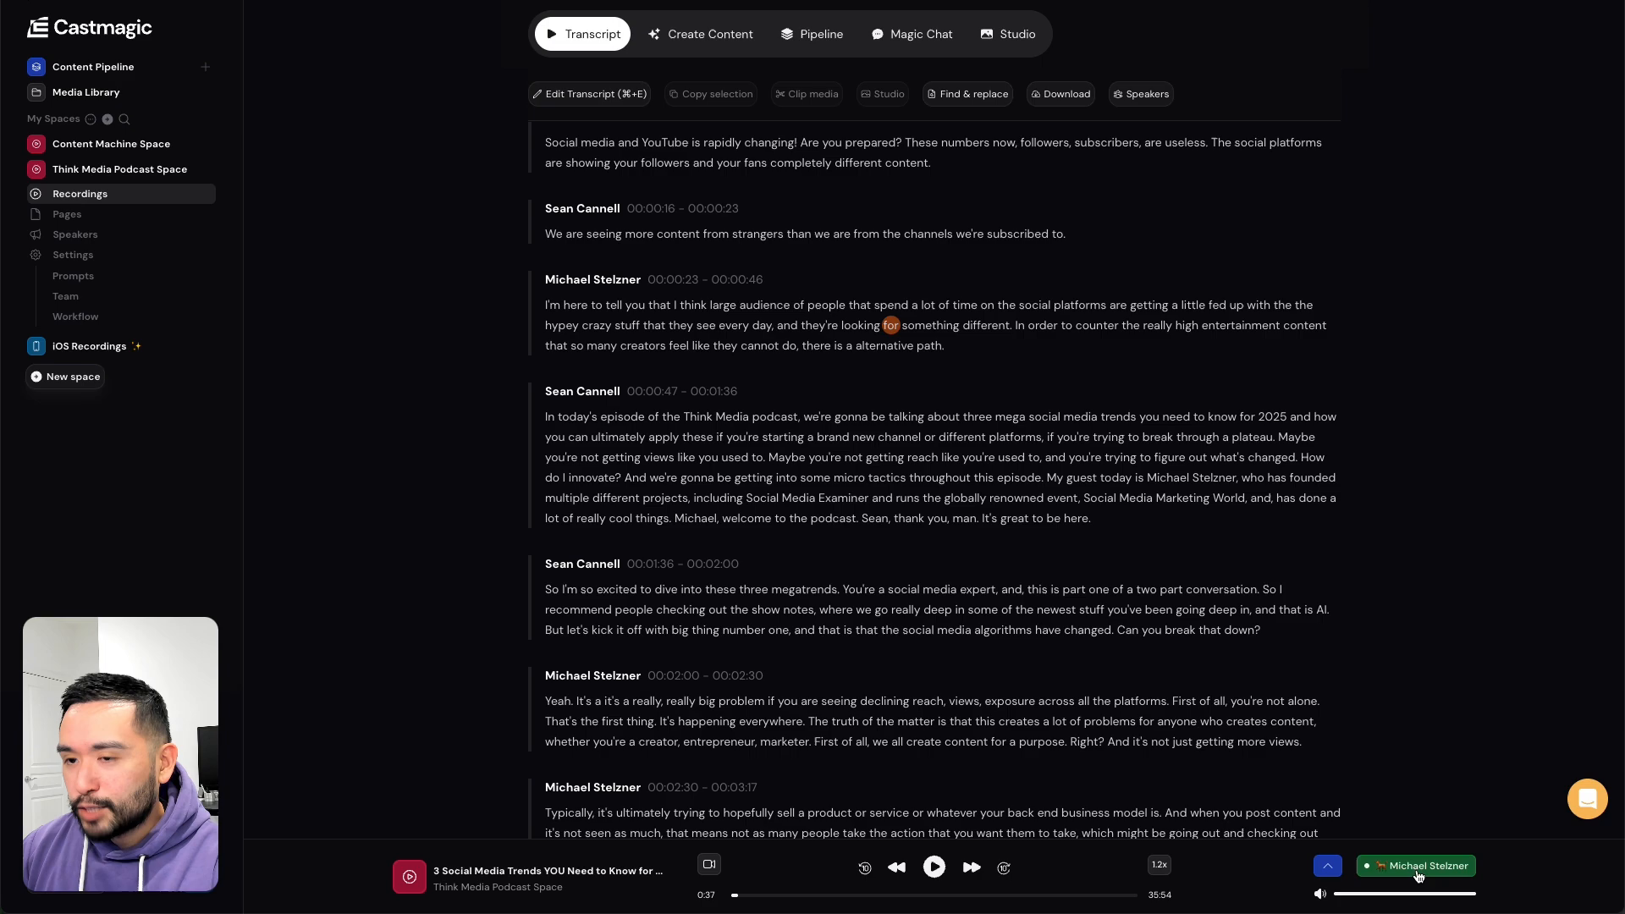
- Exclude the 00:00:47 to 00:01:36 section from the transcript
{"action": "mouse_move", "coordinate": [970, 288]}
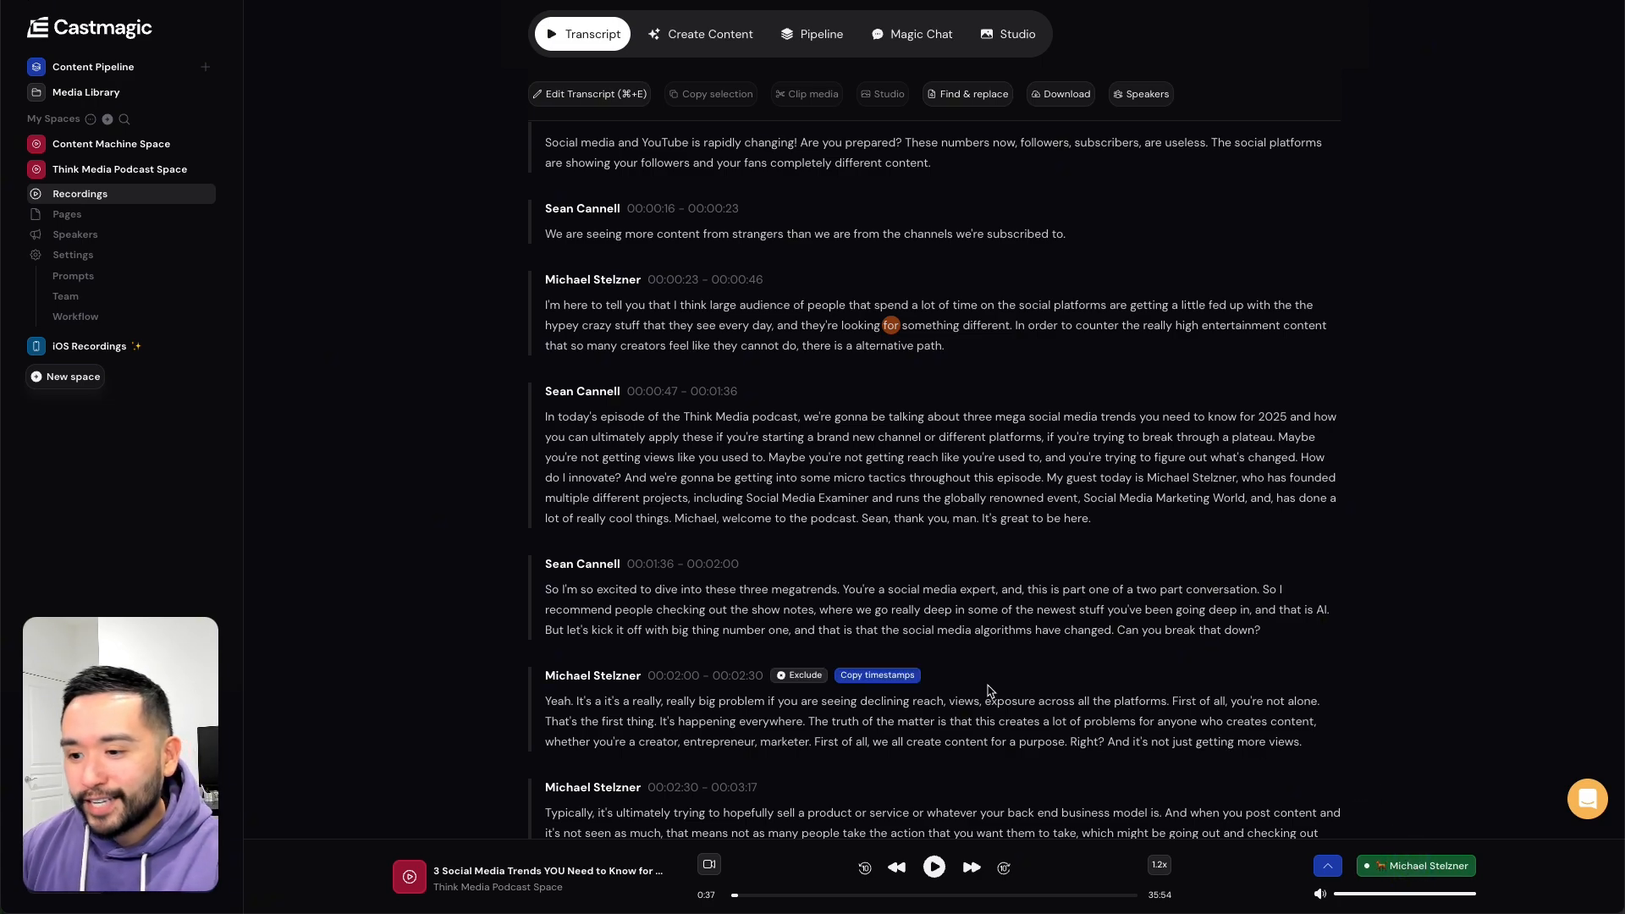
{"action": "scroll", "coordinate": [1009, 687], "scroll_direction": "up", "scroll_amount": 3}
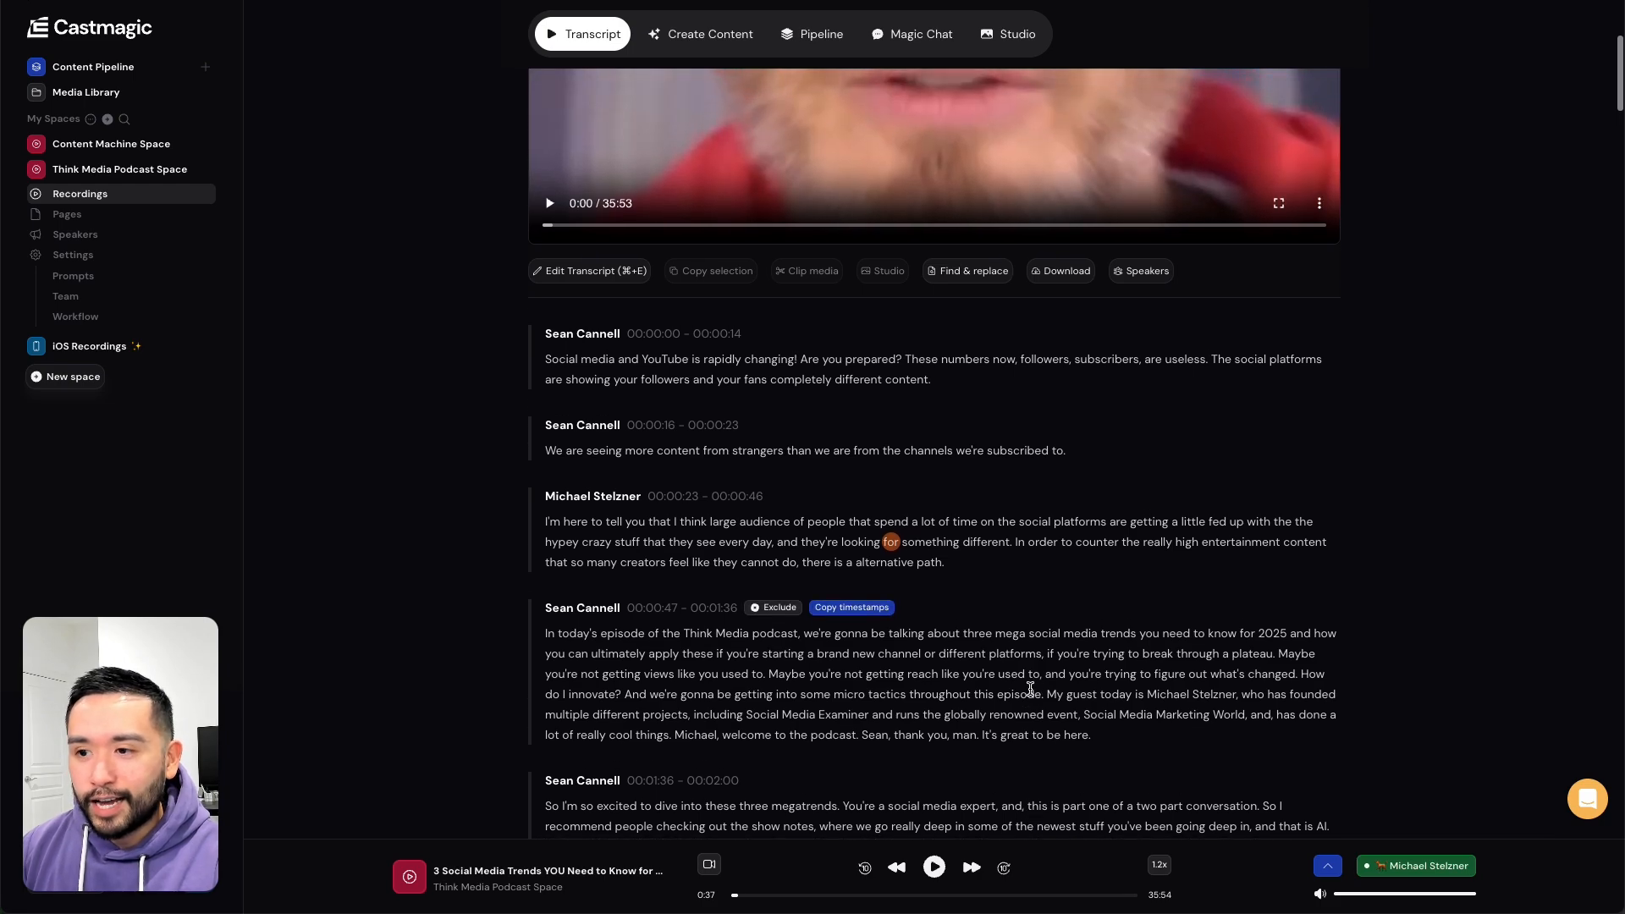
{"action": "left_click", "coordinate": [776, 610]}
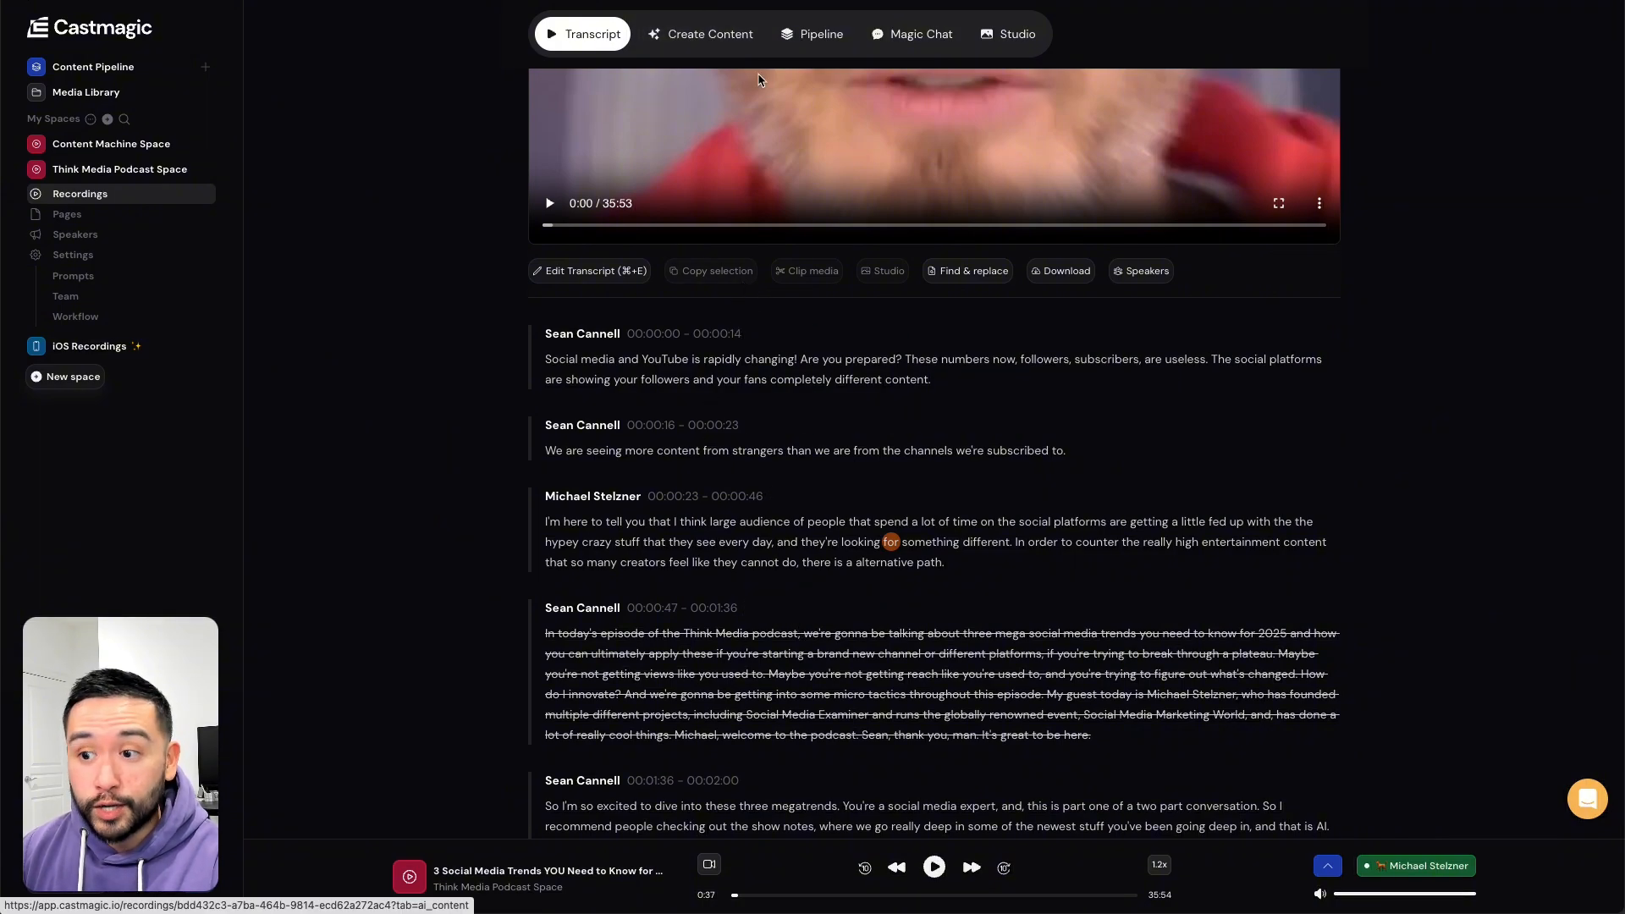
- Open Create Content for the recording and look through its list of recurring preset prompts
{"action": "scroll", "coordinate": [548, 519], "scroll_direction": "up", "scroll_amount": 5}
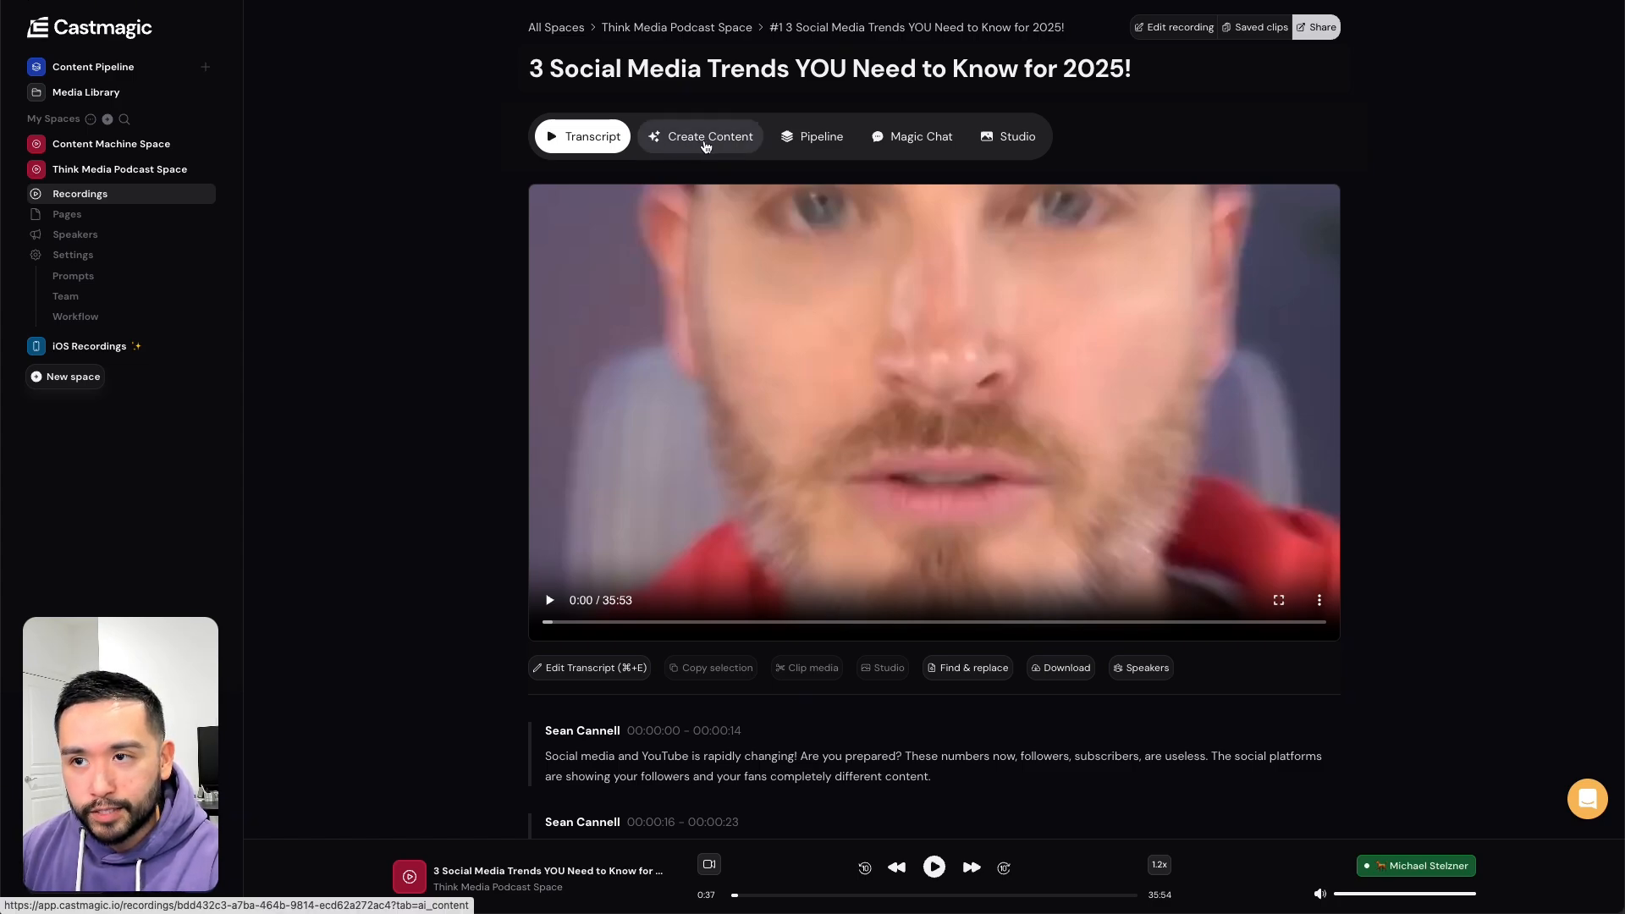
{"action": "left_click", "coordinate": [706, 146]}
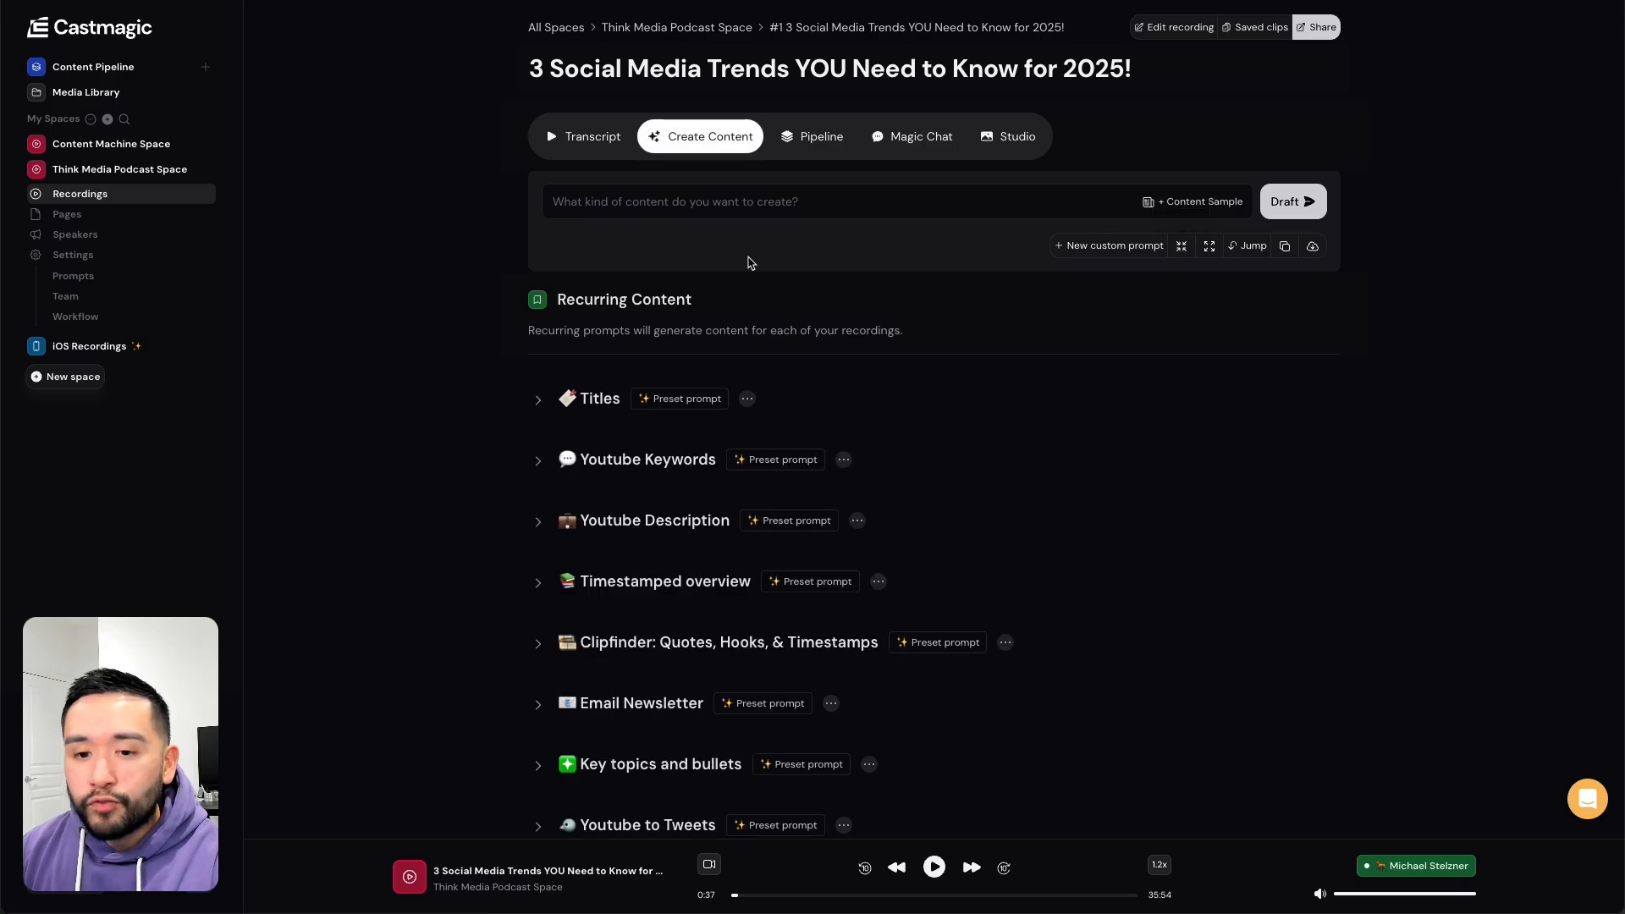
{"action": "scroll", "coordinate": [750, 262], "scroll_direction": "down", "scroll_amount": 2}
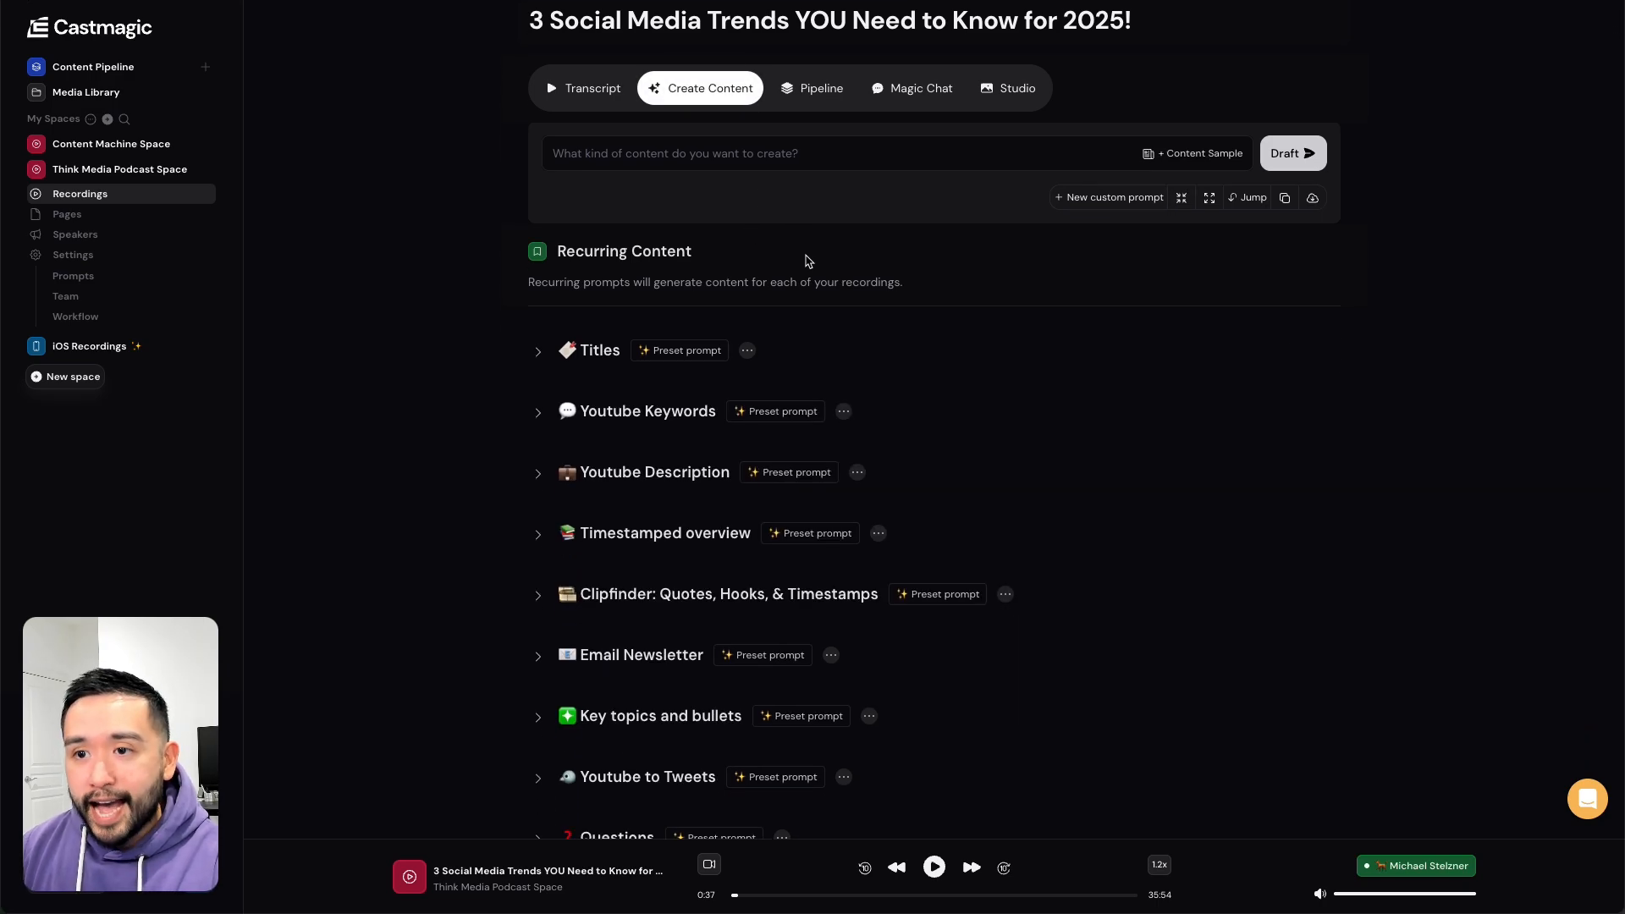
{"action": "scroll", "coordinate": [806, 262], "scroll_direction": "down", "scroll_amount": 2}
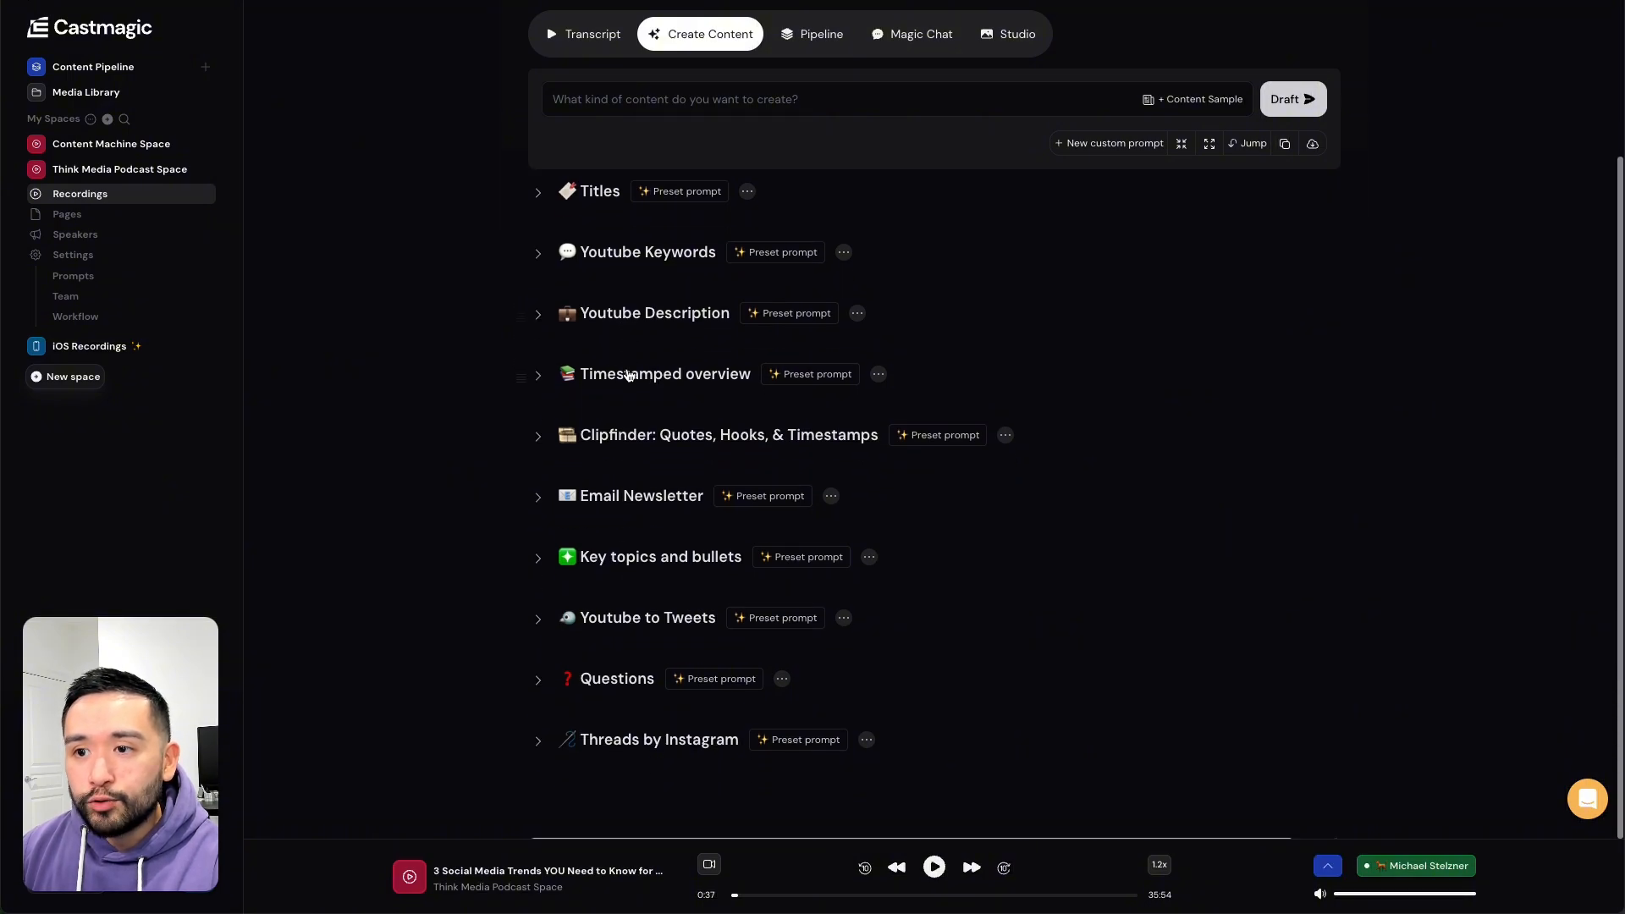
- Look through the recurring prompts, expand Titles and Youtube Keywords, and read the generated title variations and keywords
{"action": "scroll", "coordinate": [631, 364], "scroll_direction": "down", "scroll_amount": 2}
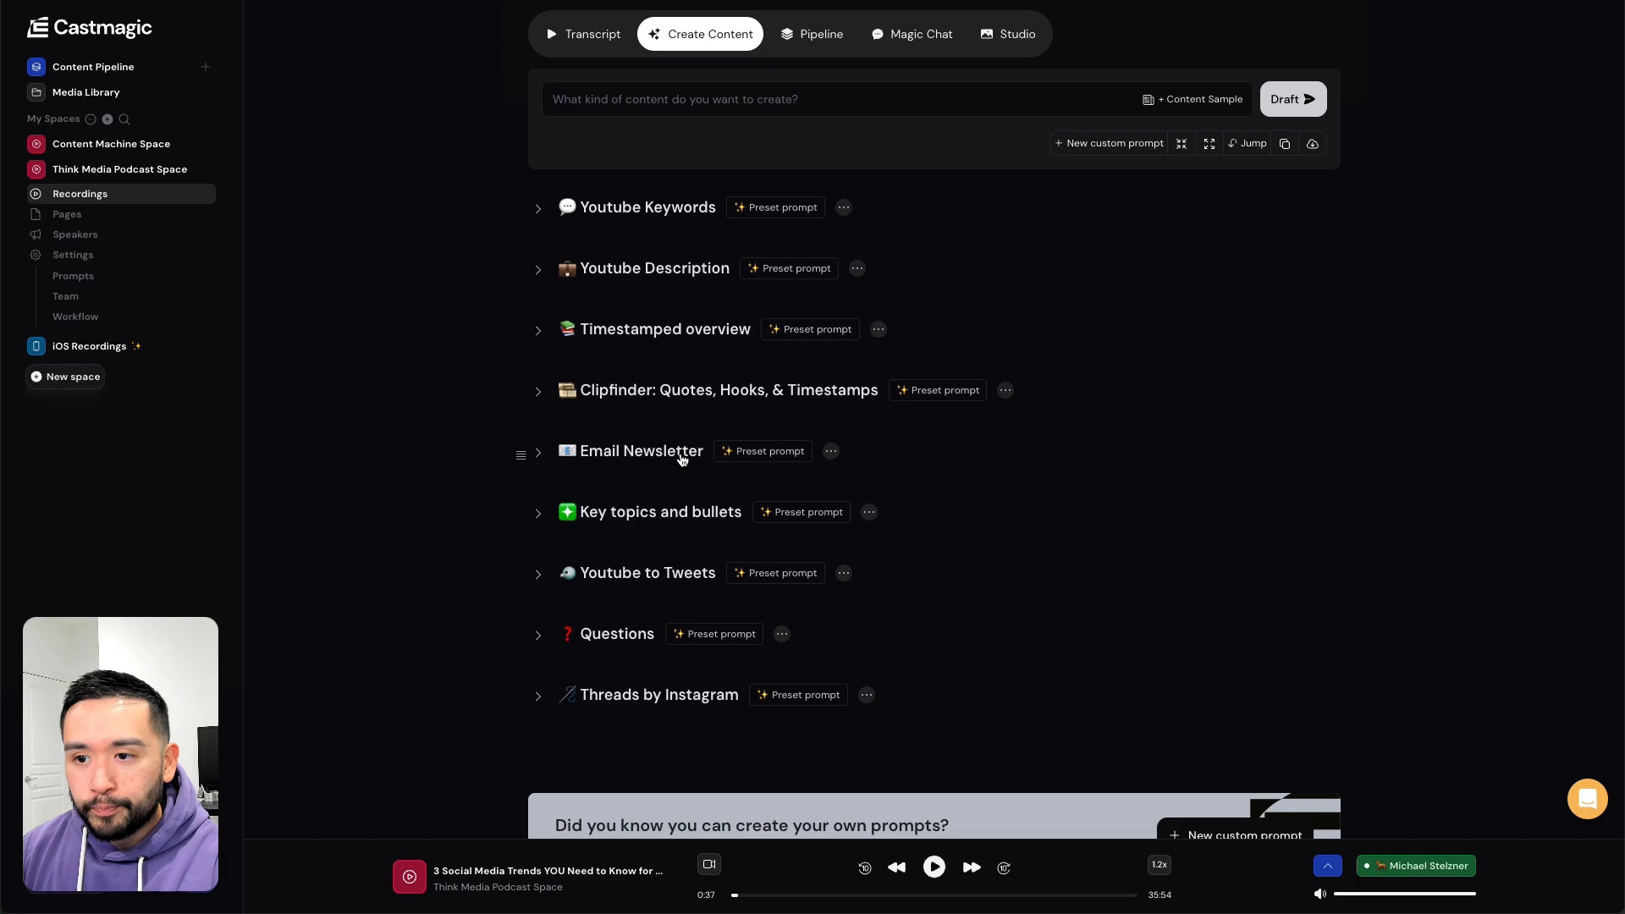
{"action": "scroll", "coordinate": [636, 656], "scroll_direction": "down", "scroll_amount": 1}
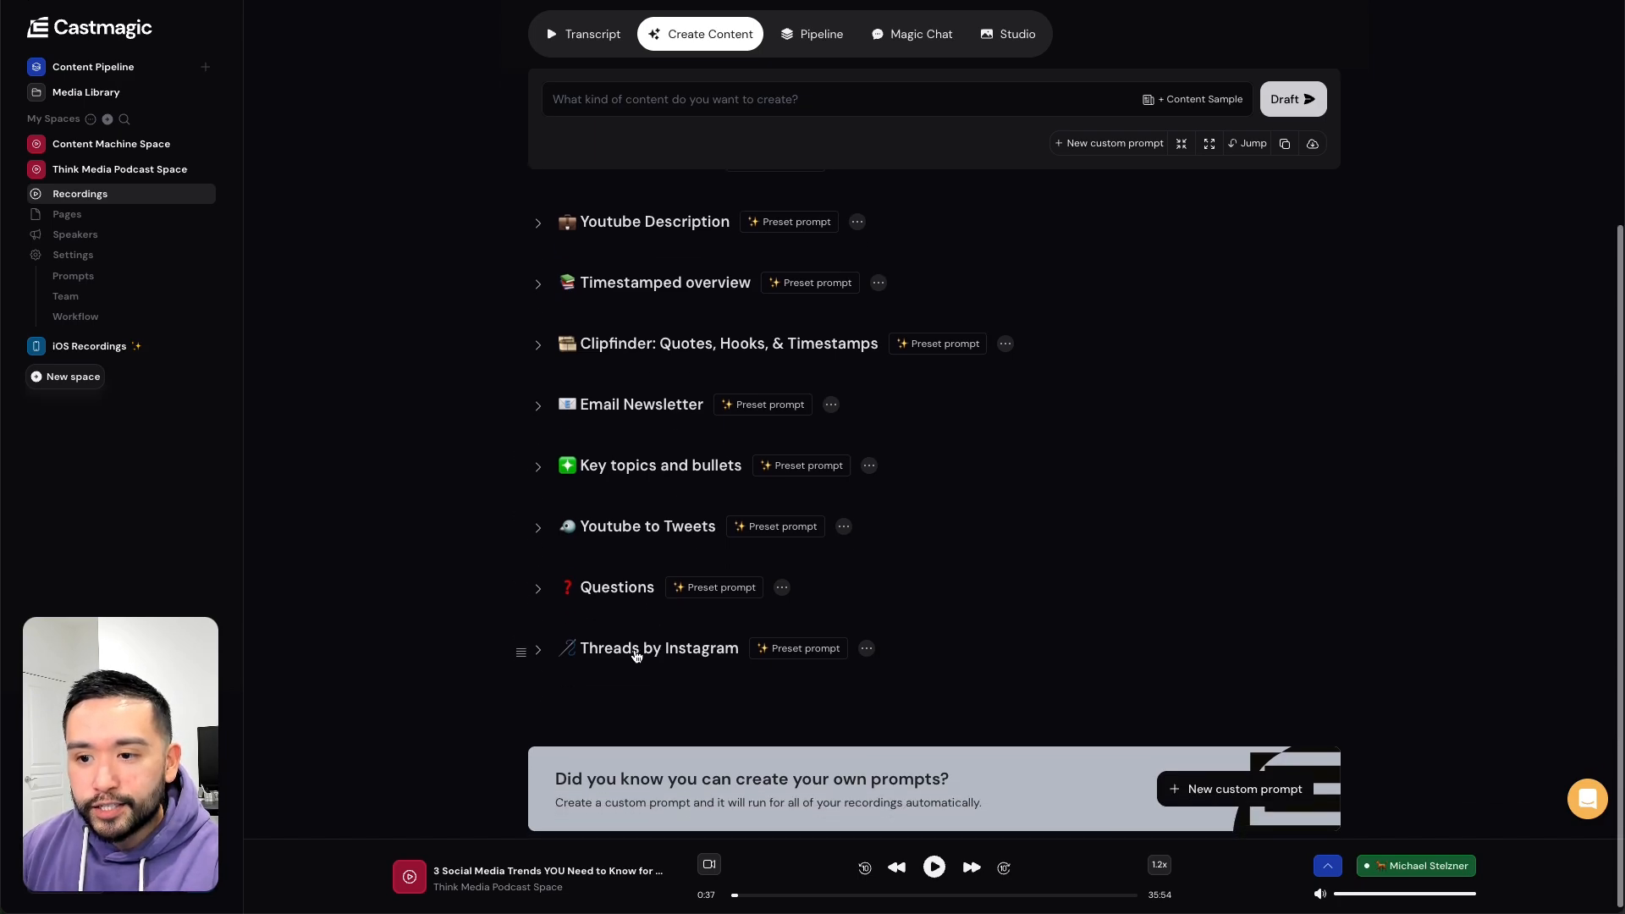
{"action": "scroll", "coordinate": [631, 625], "scroll_direction": "up", "scroll_amount": 3}
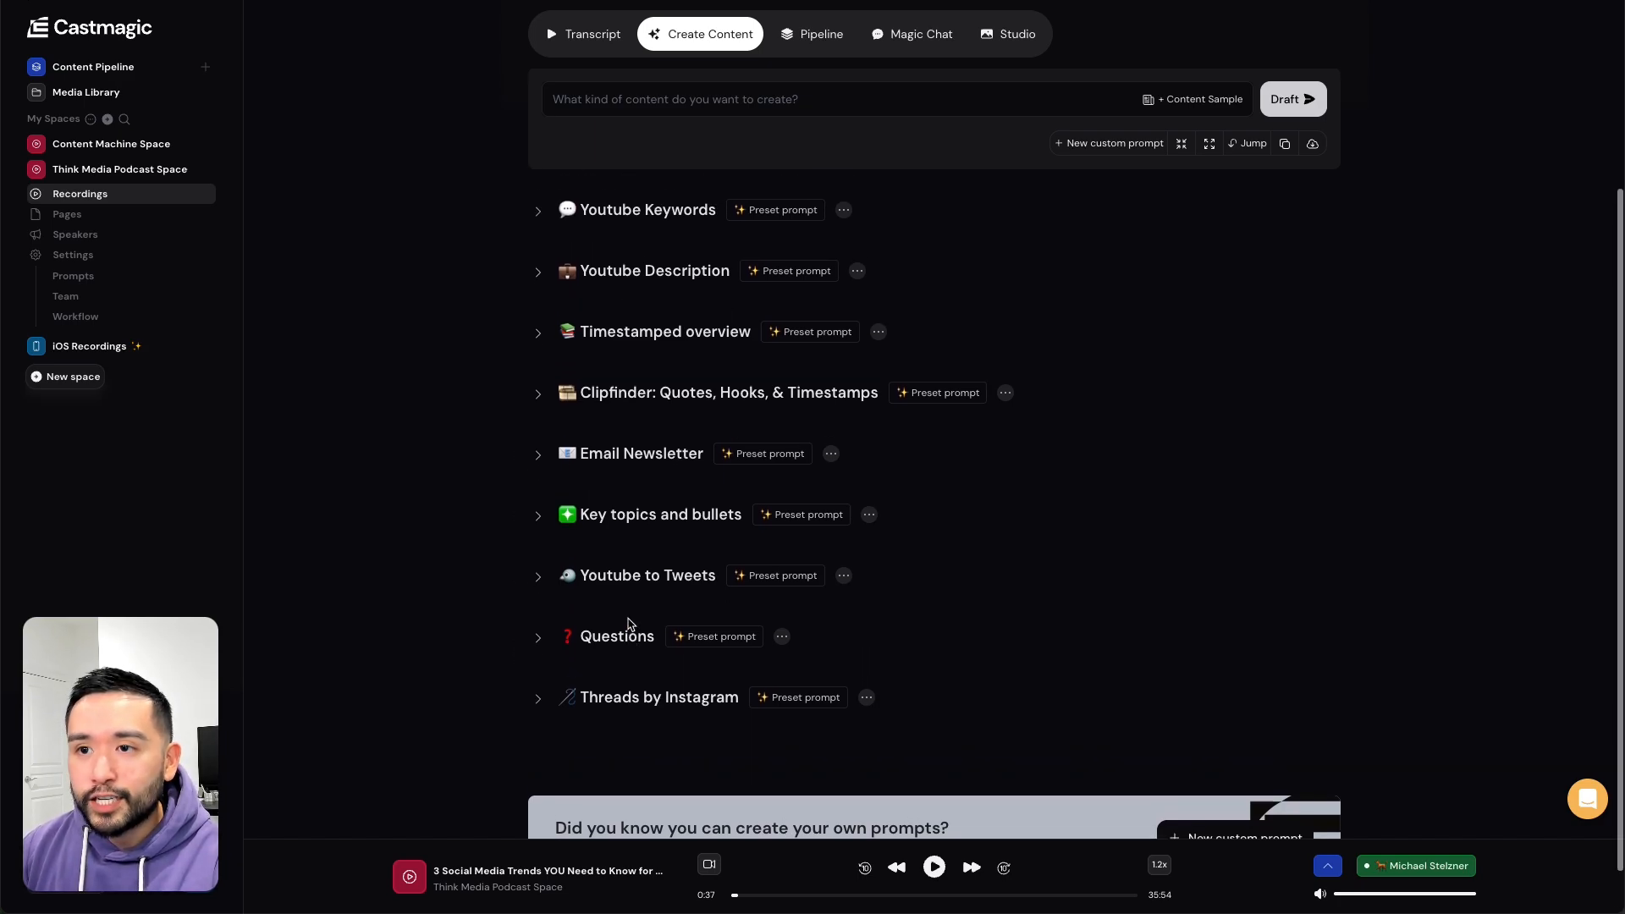
{"action": "scroll", "coordinate": [628, 626], "scroll_direction": "up", "scroll_amount": 1}
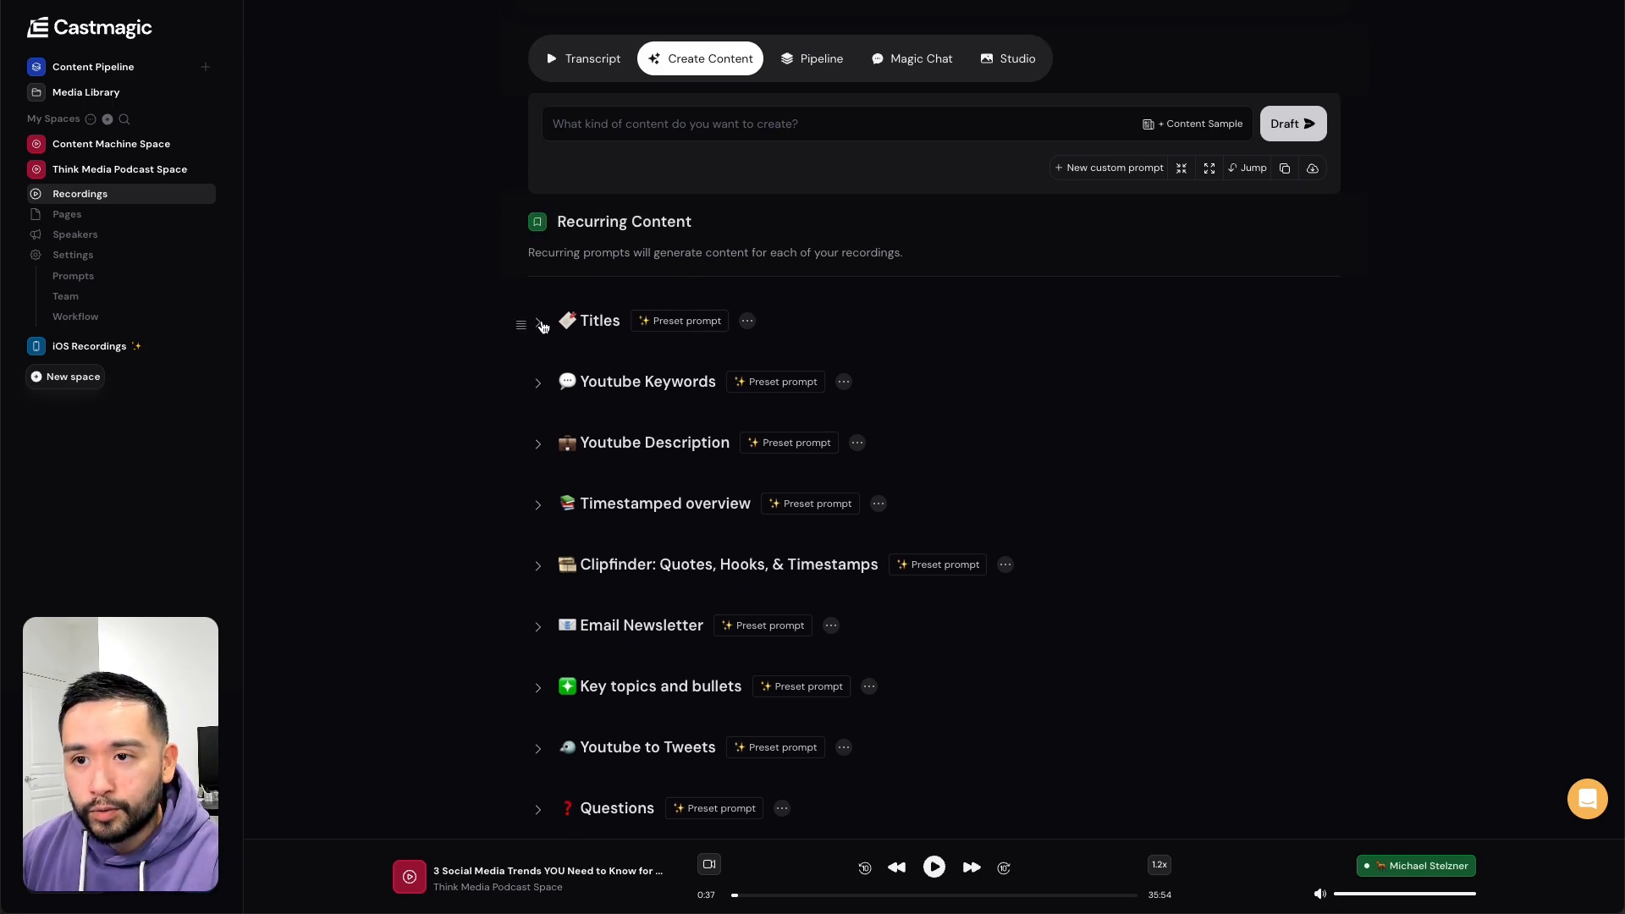
{"action": "left_click", "coordinate": [540, 323]}
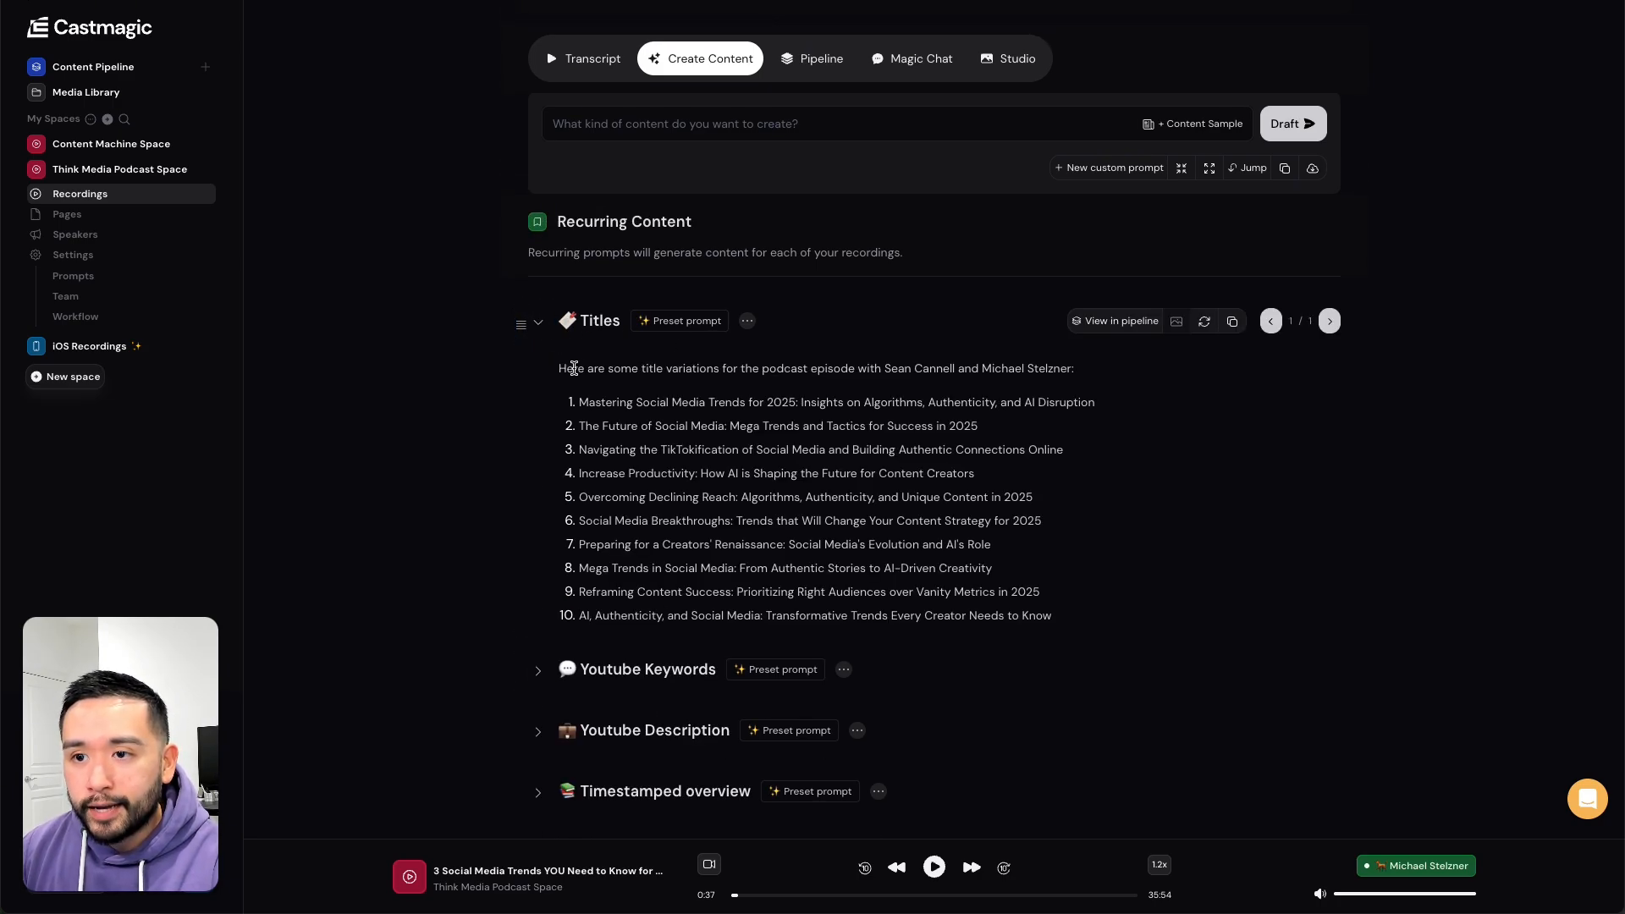
{"action": "left_click_drag", "start_coordinate": [569, 367], "coordinate": [983, 361]}
{"action": "left_click_drag", "start_coordinate": [594, 403], "coordinate": [966, 617]}
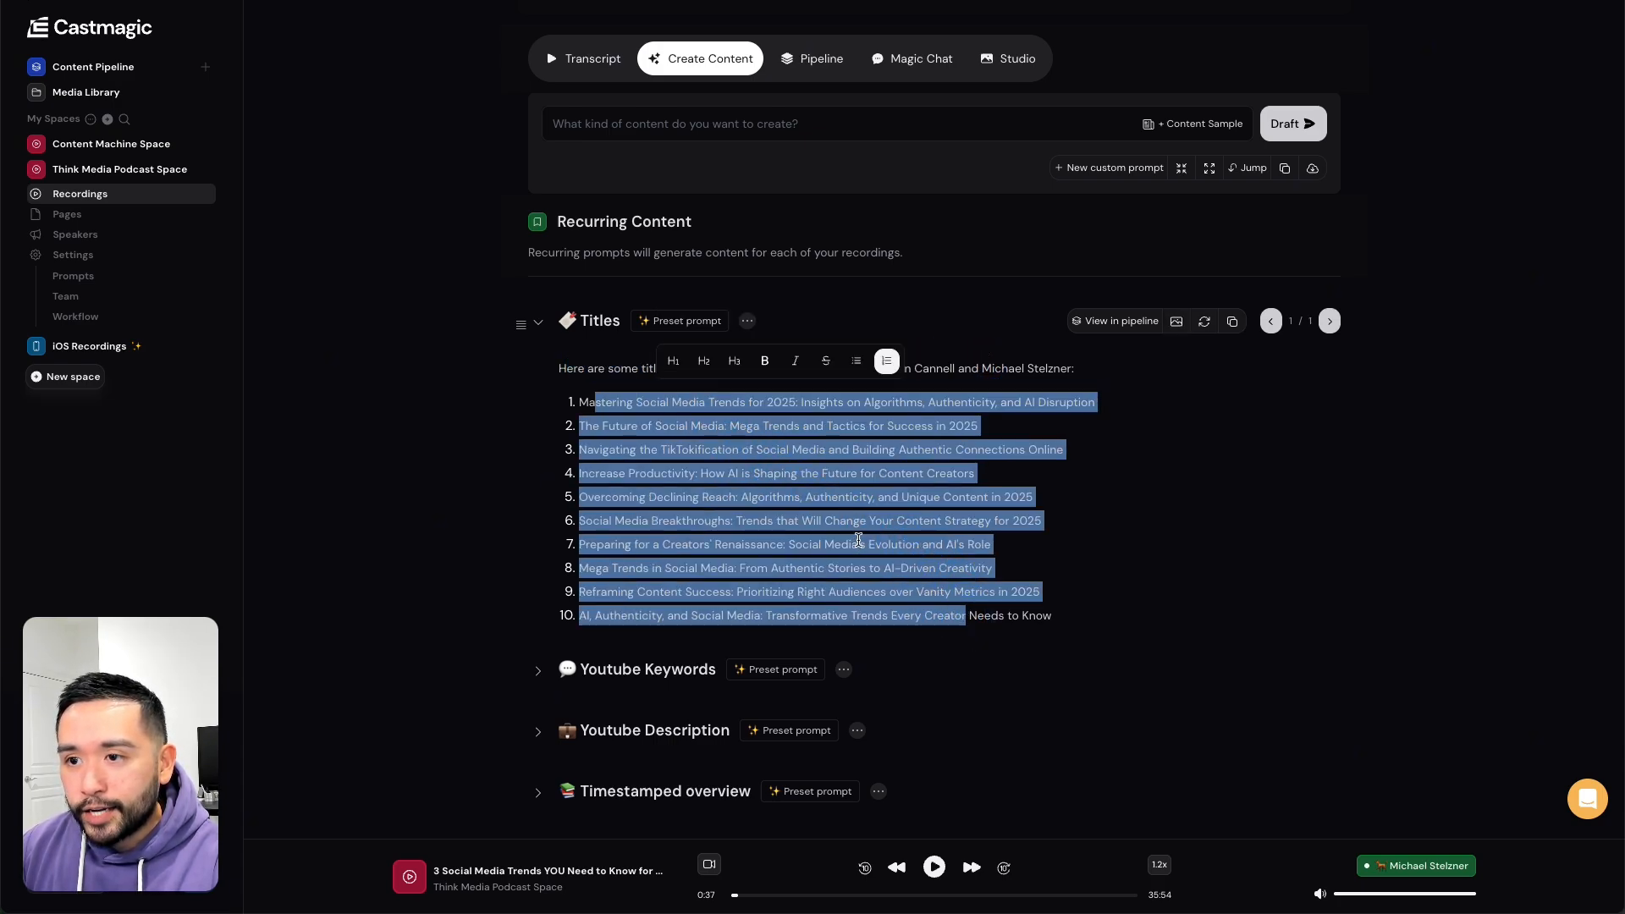
{"action": "left_click", "coordinate": [628, 668]}
{"action": "scroll", "coordinate": [629, 666], "scroll_direction": "down", "scroll_amount": 3}
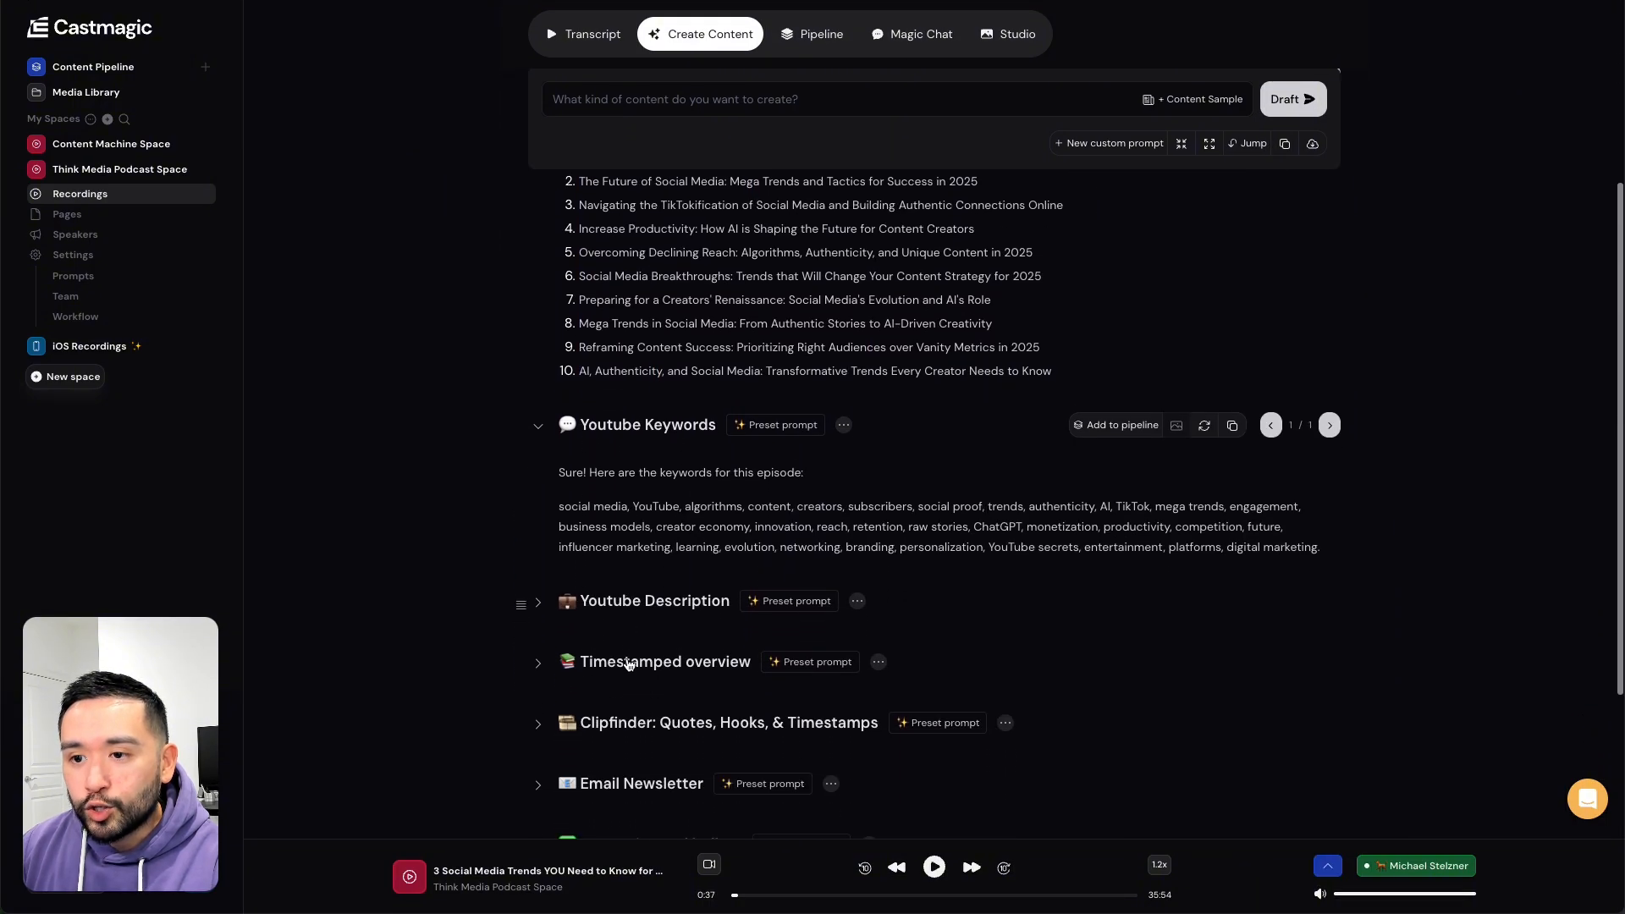
{"action": "scroll", "coordinate": [556, 611], "scroll_direction": "down", "scroll_amount": 2}
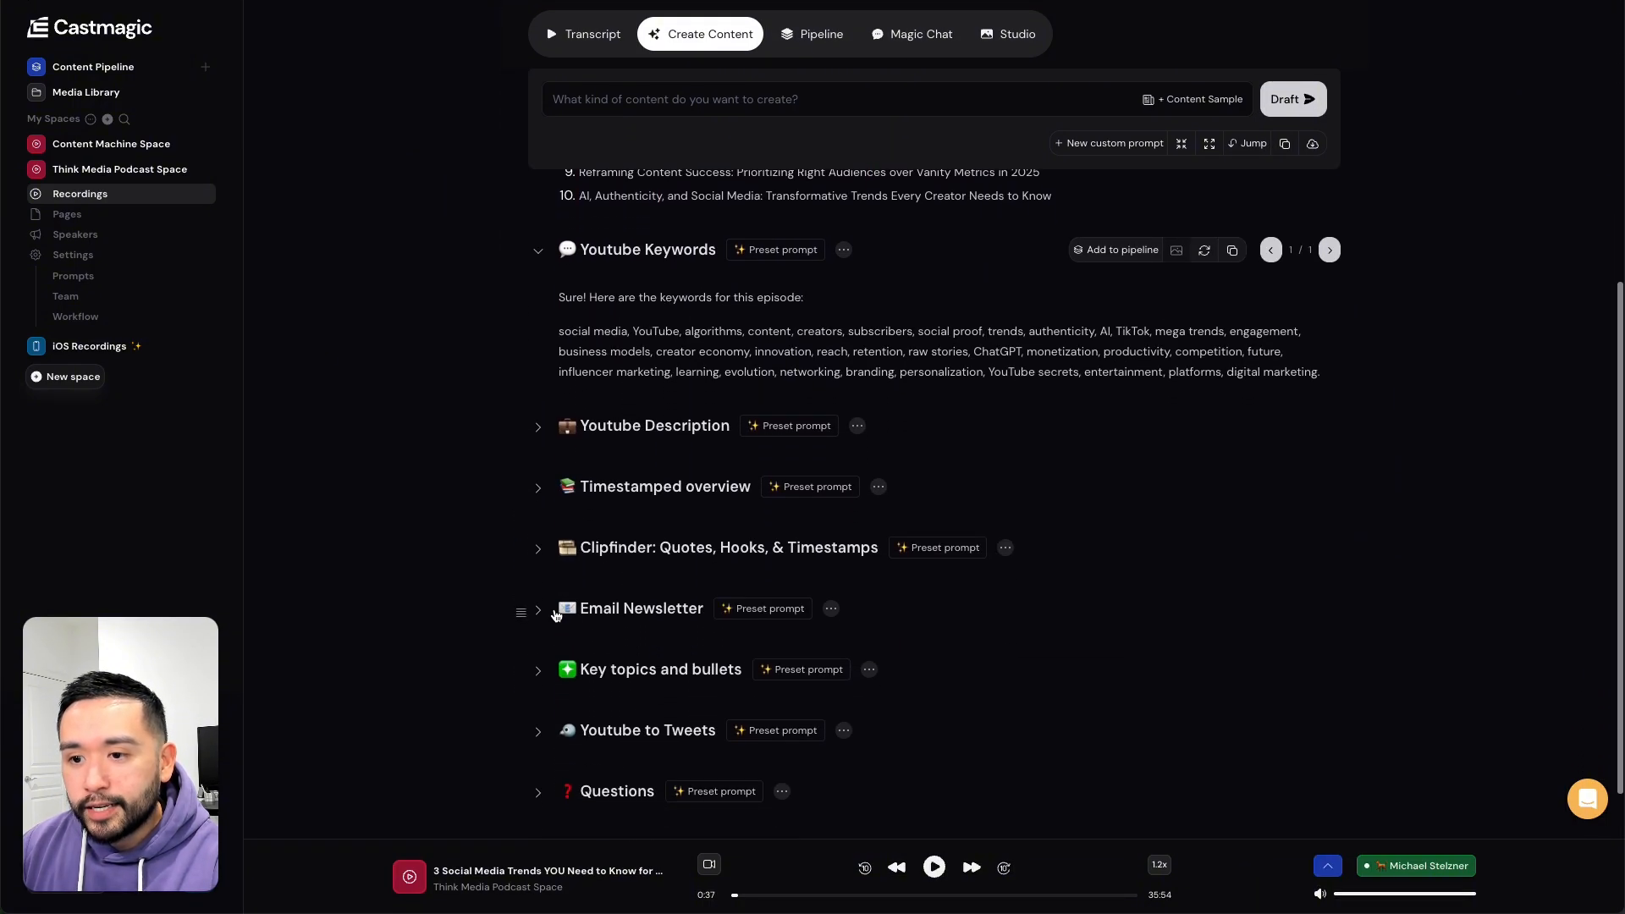
- Expand the Email Newsletter content and read it from the subject line through the key takeaways to the sign-off
{"action": "left_click", "coordinate": [573, 617]}
{"action": "left_click_drag", "start_coordinate": [572, 652], "coordinate": [770, 657]}
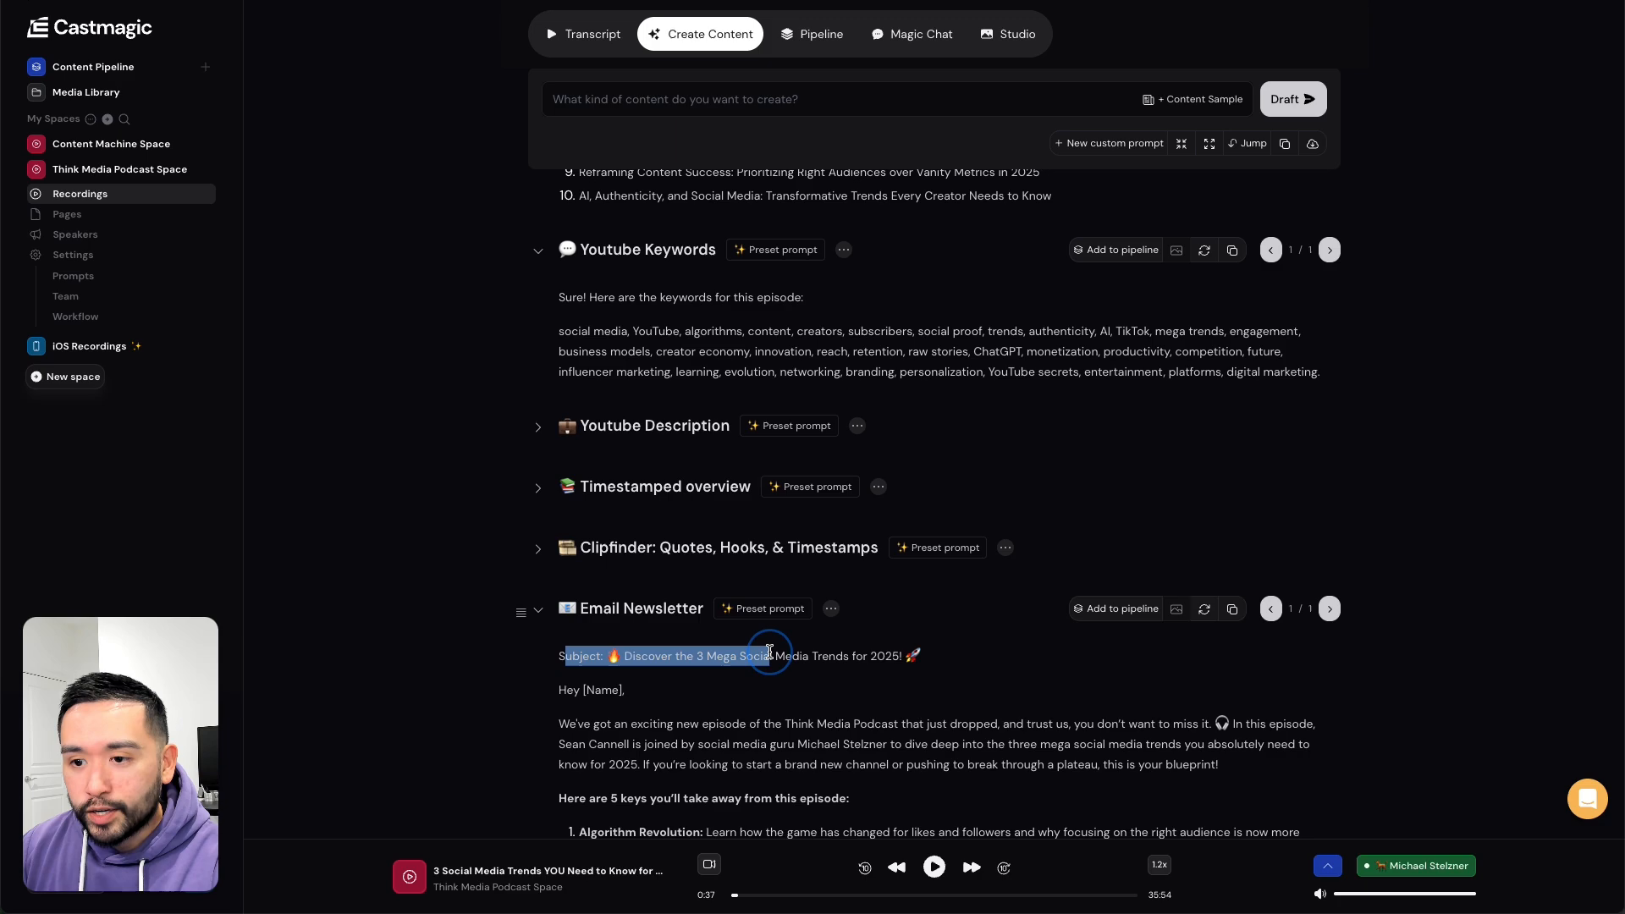
{"action": "scroll", "coordinate": [617, 418], "scroll_direction": "down", "scroll_amount": 4}
{"action": "left_click_drag", "start_coordinate": [617, 423], "coordinate": [784, 699]}
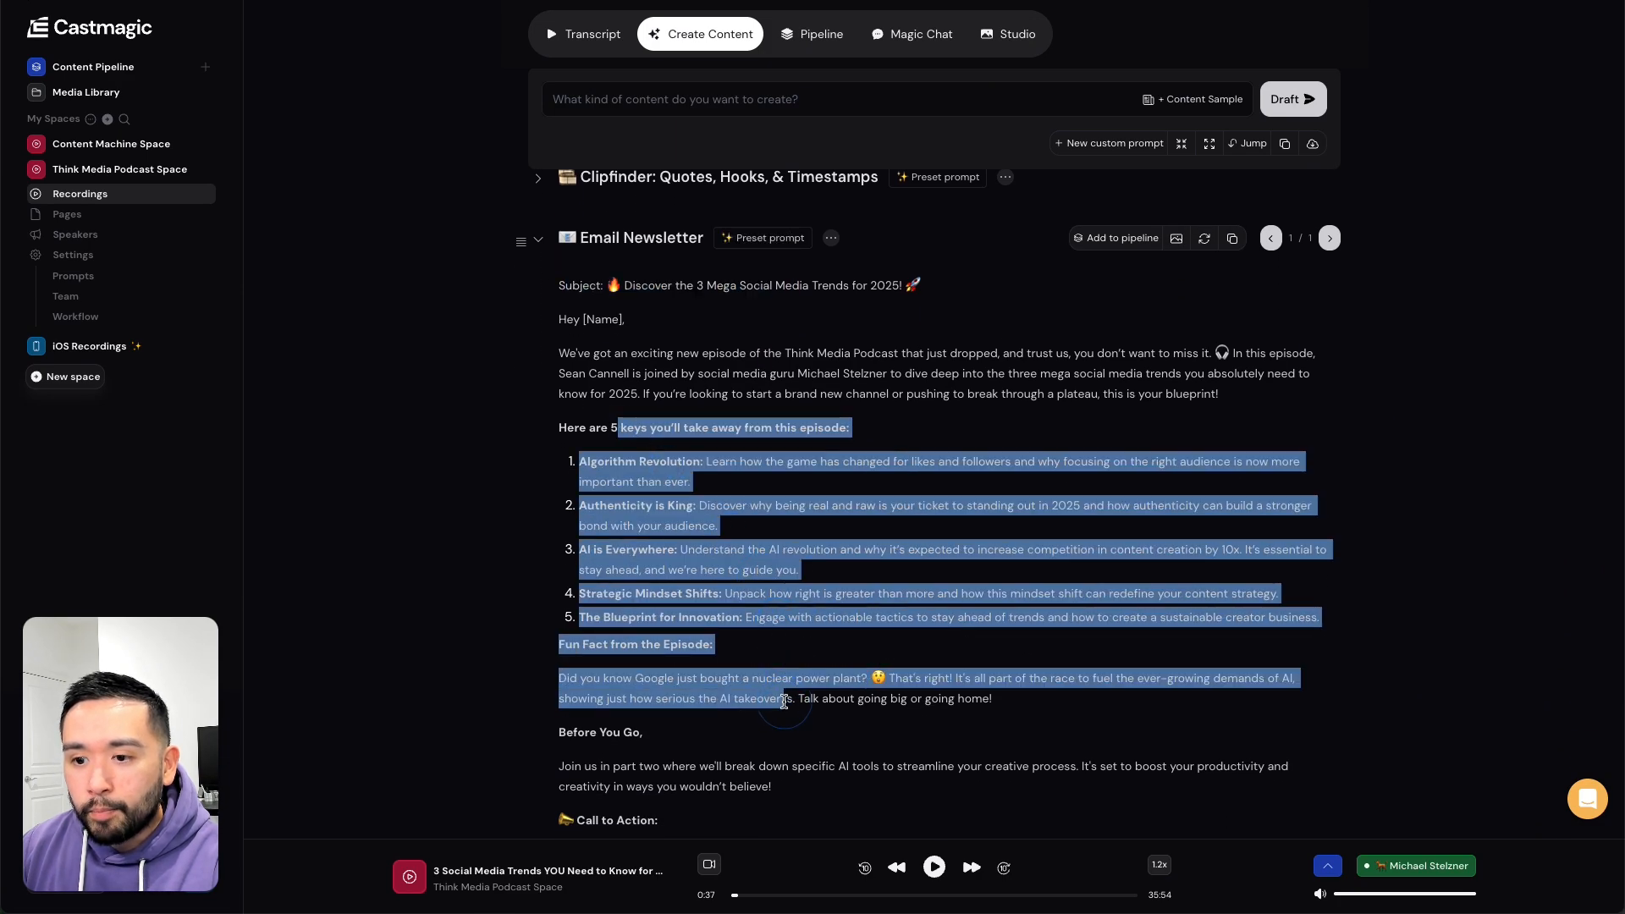
{"action": "scroll", "coordinate": [785, 701], "scroll_direction": "down", "scroll_amount": 2}
{"action": "left_click", "coordinate": [562, 696]}
{"action": "scroll", "coordinate": [696, 684], "scroll_direction": "down", "scroll_amount": 1}
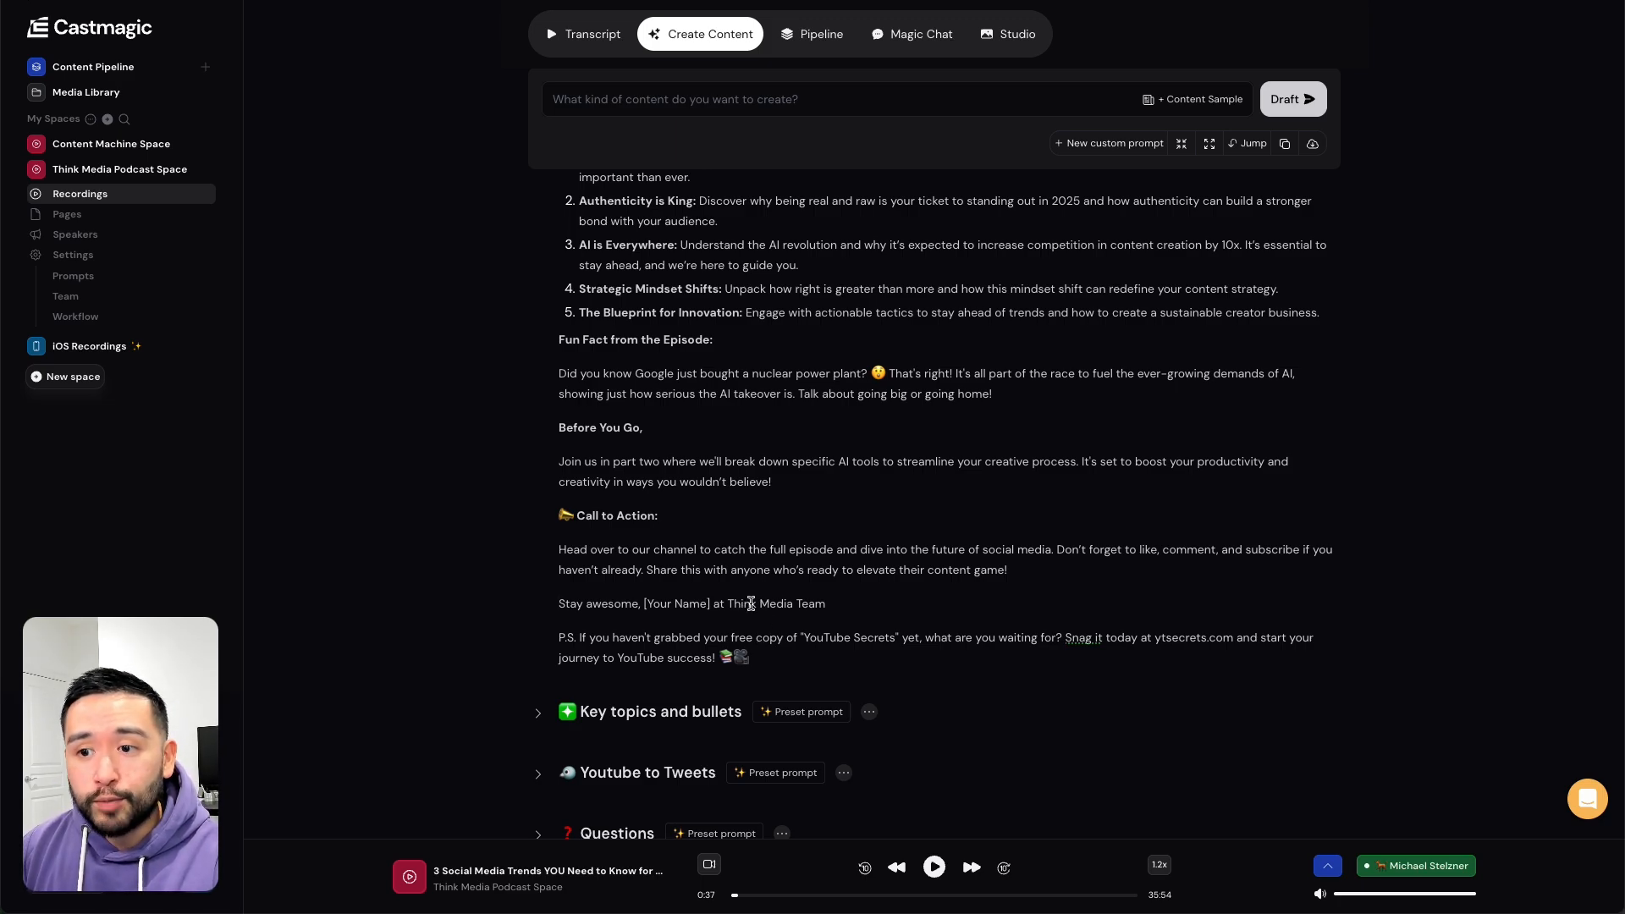
{"action": "scroll", "coordinate": [751, 603], "scroll_direction": "up", "scroll_amount": 5}
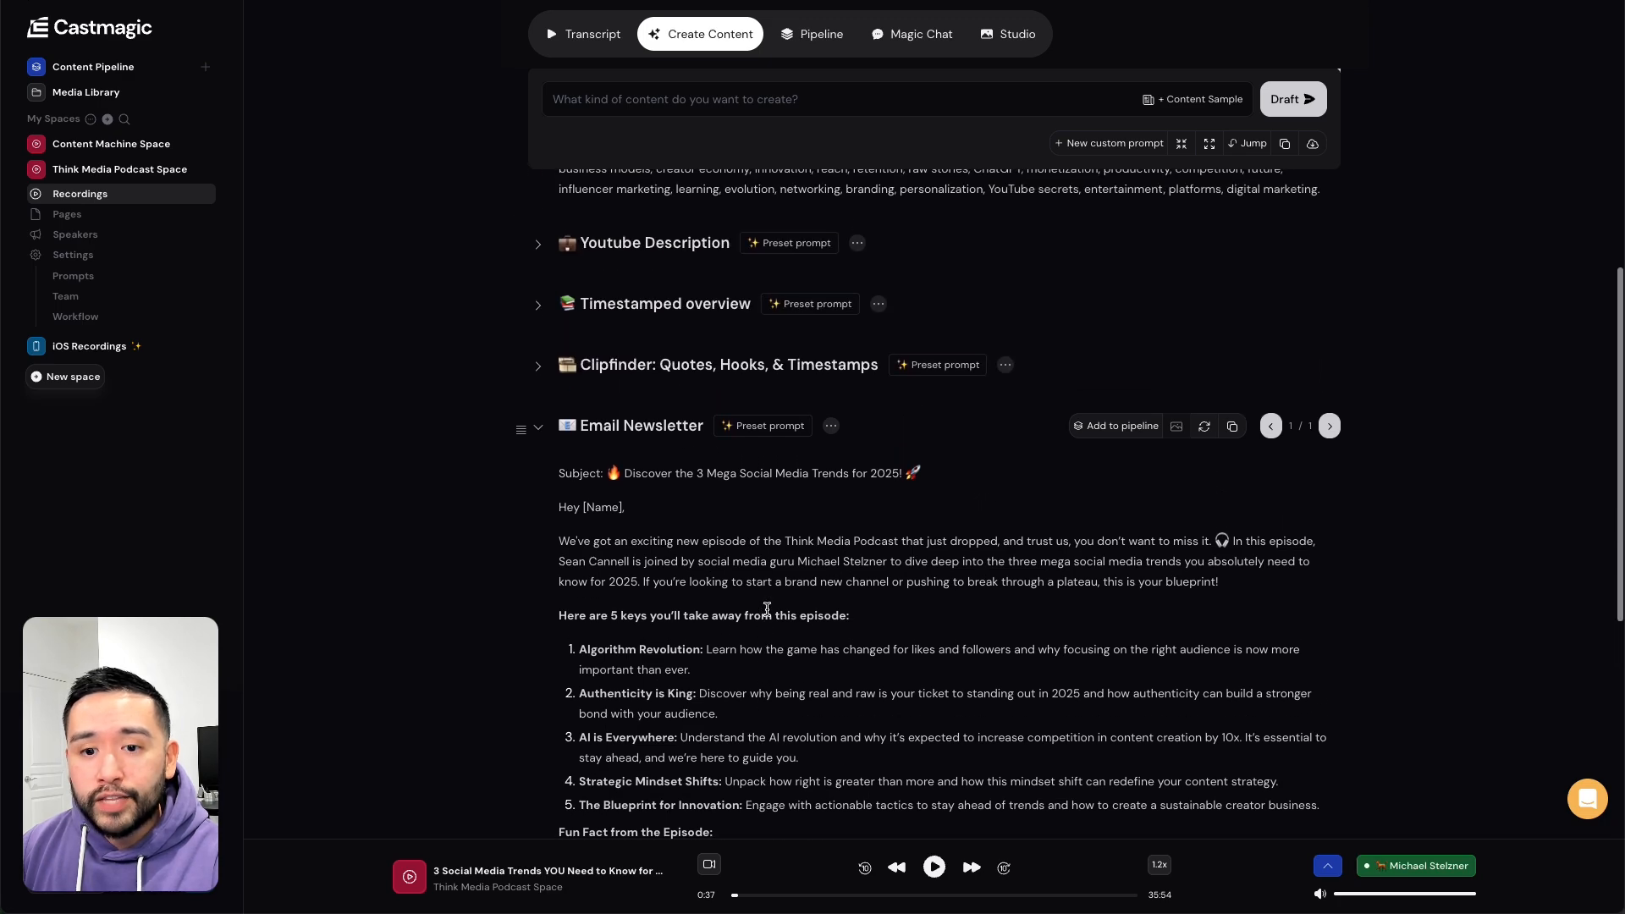
{"action": "scroll", "coordinate": [765, 611], "scroll_direction": "up", "scroll_amount": 1}
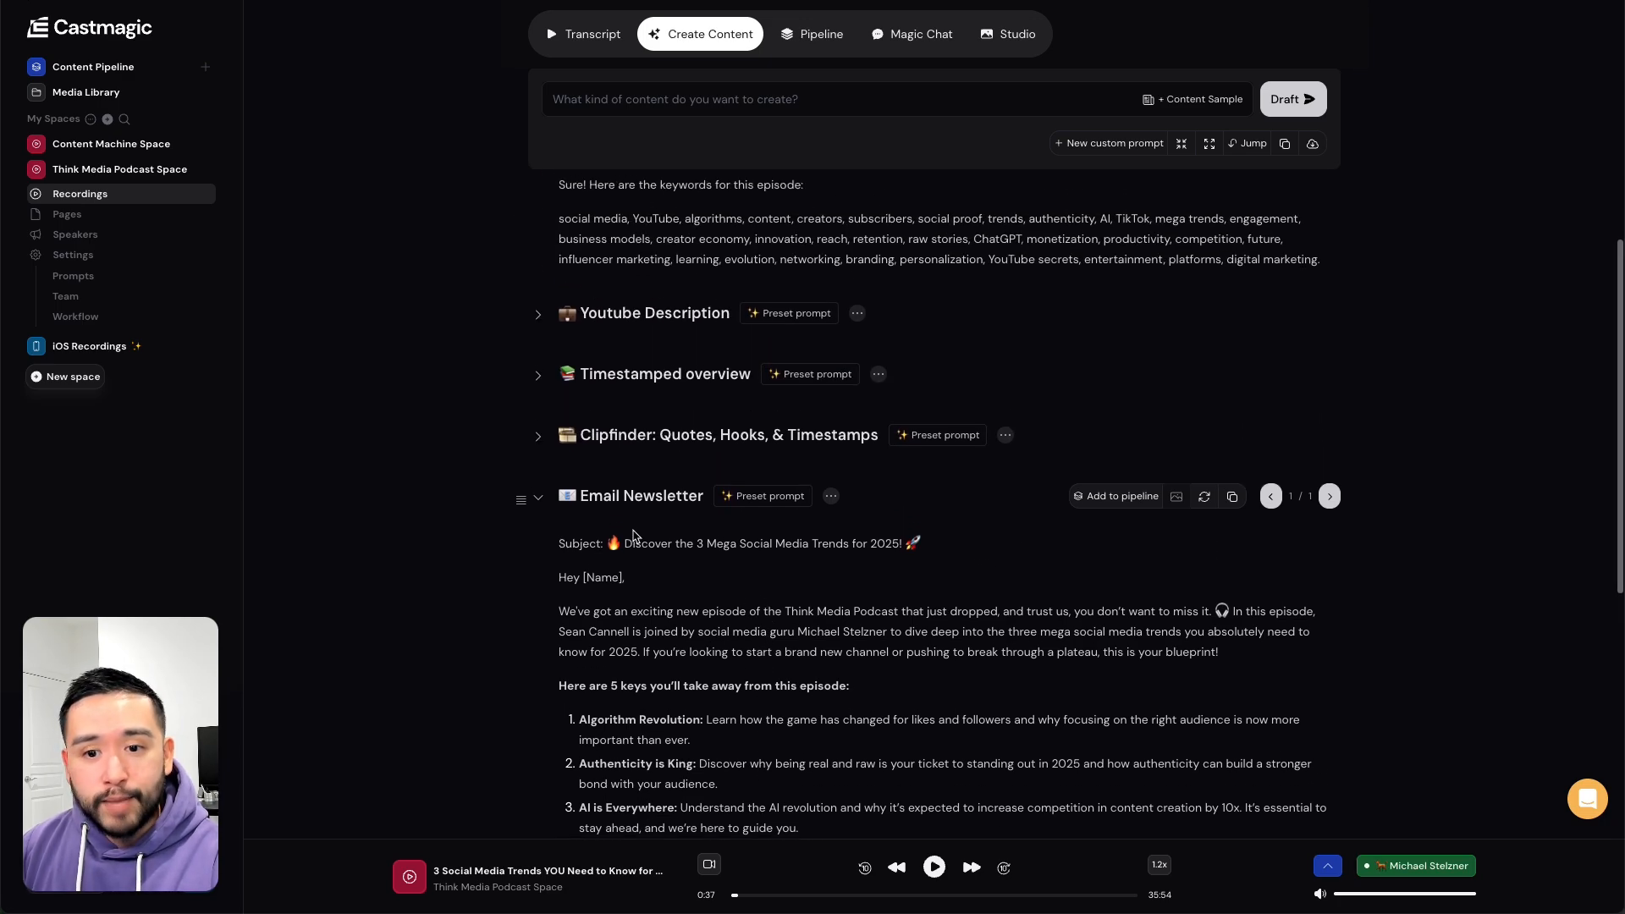
{"action": "scroll", "coordinate": [716, 468], "scroll_direction": "down", "scroll_amount": 10}
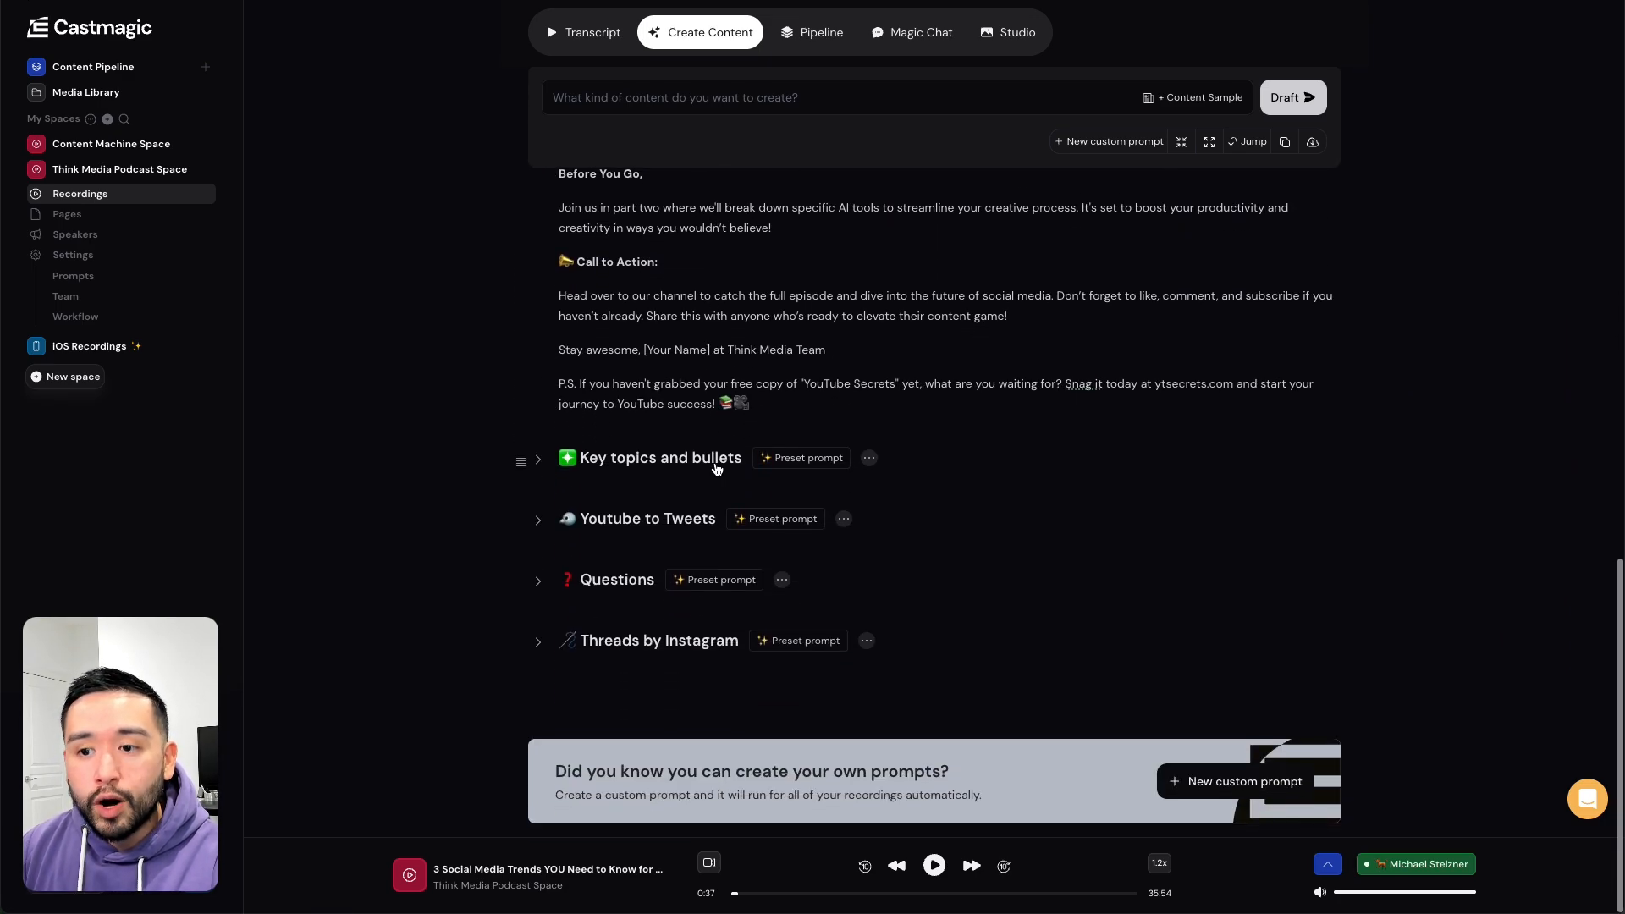
- Start a new custom prompt named "Facebook Post" with the prompt "Create a short Facebook Post promoting this video."
{"action": "scroll", "coordinate": [716, 468], "scroll_direction": "up", "scroll_amount": 1}
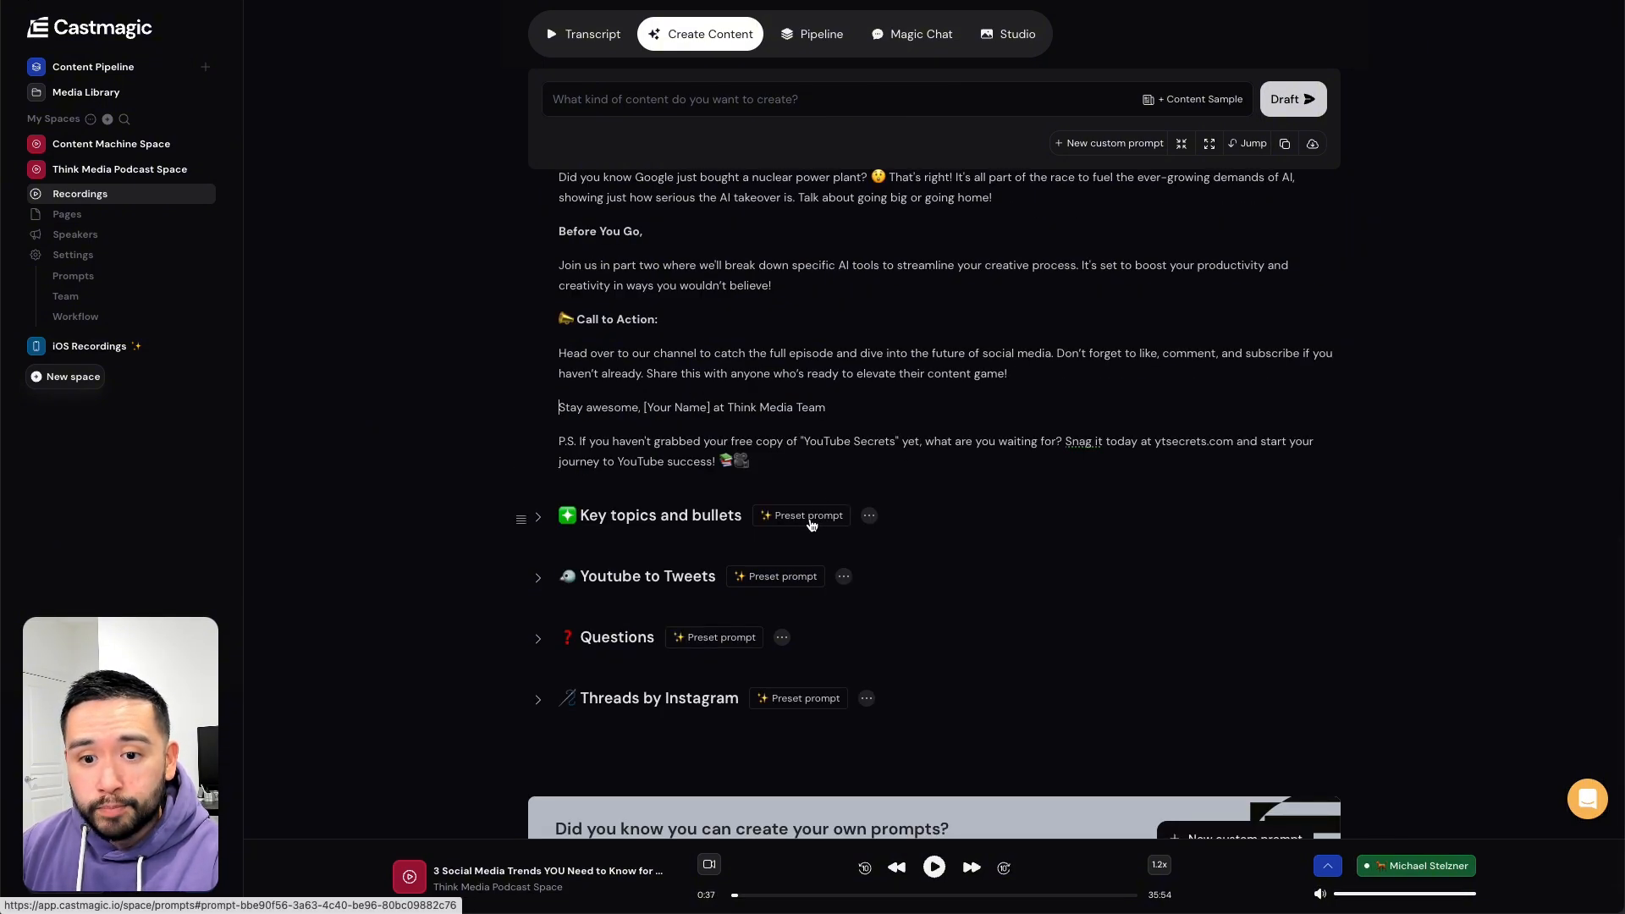
{"action": "scroll", "coordinate": [776, 568], "scroll_direction": "up", "scroll_amount": 5}
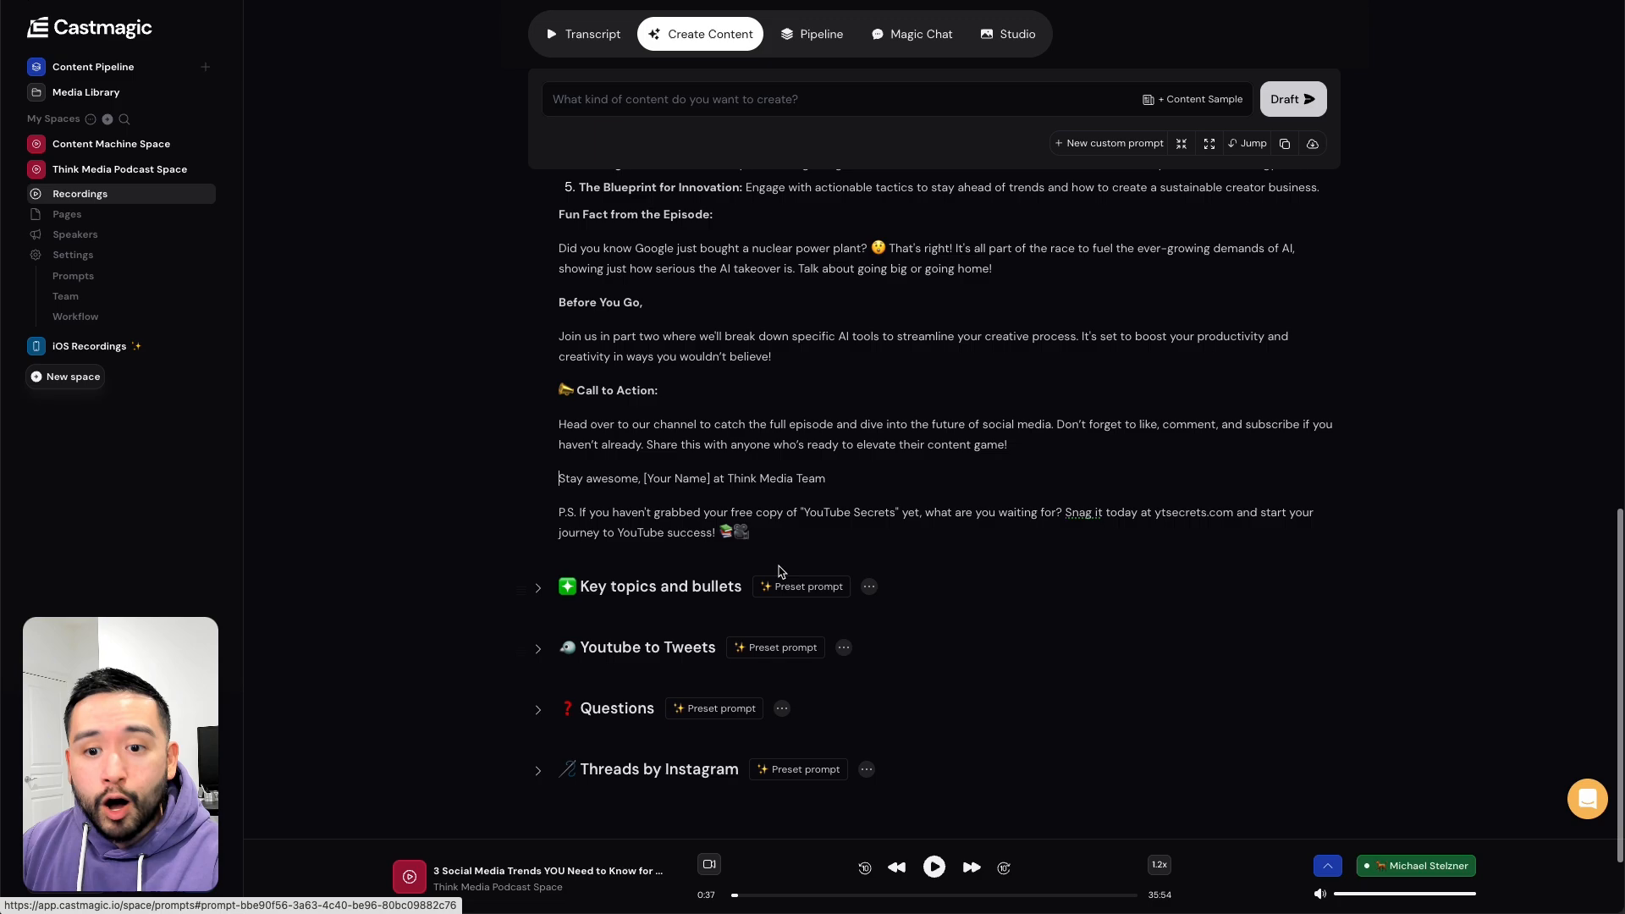
{"action": "scroll", "coordinate": [789, 548], "scroll_direction": "up", "scroll_amount": 11}
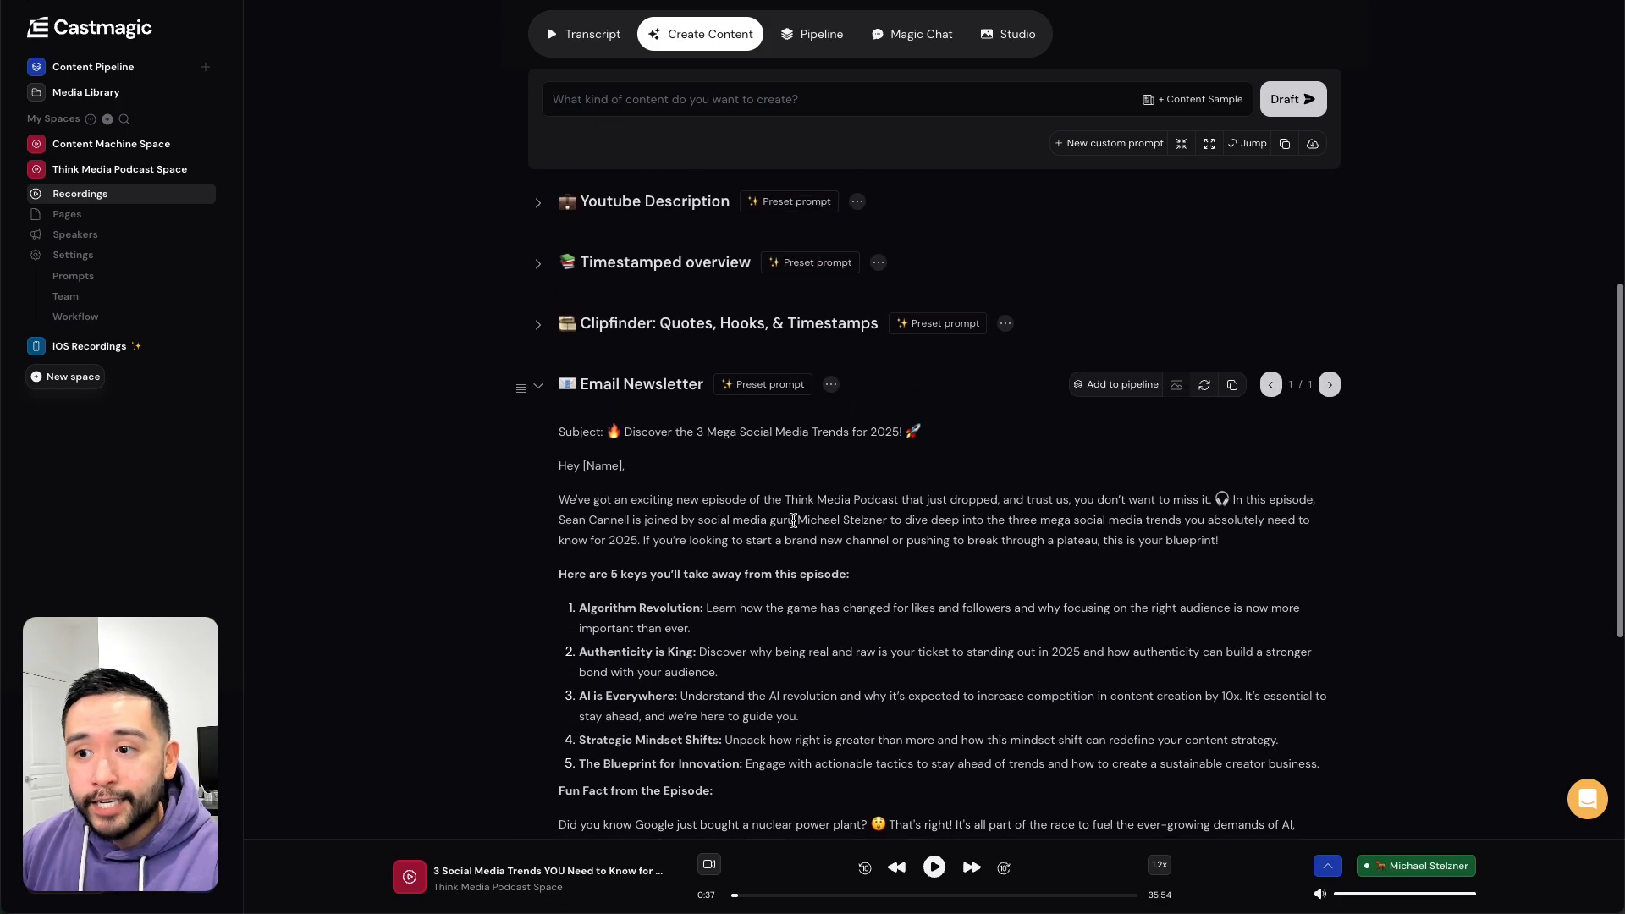
{"action": "scroll", "coordinate": [829, 379], "scroll_direction": "up", "scroll_amount": 5}
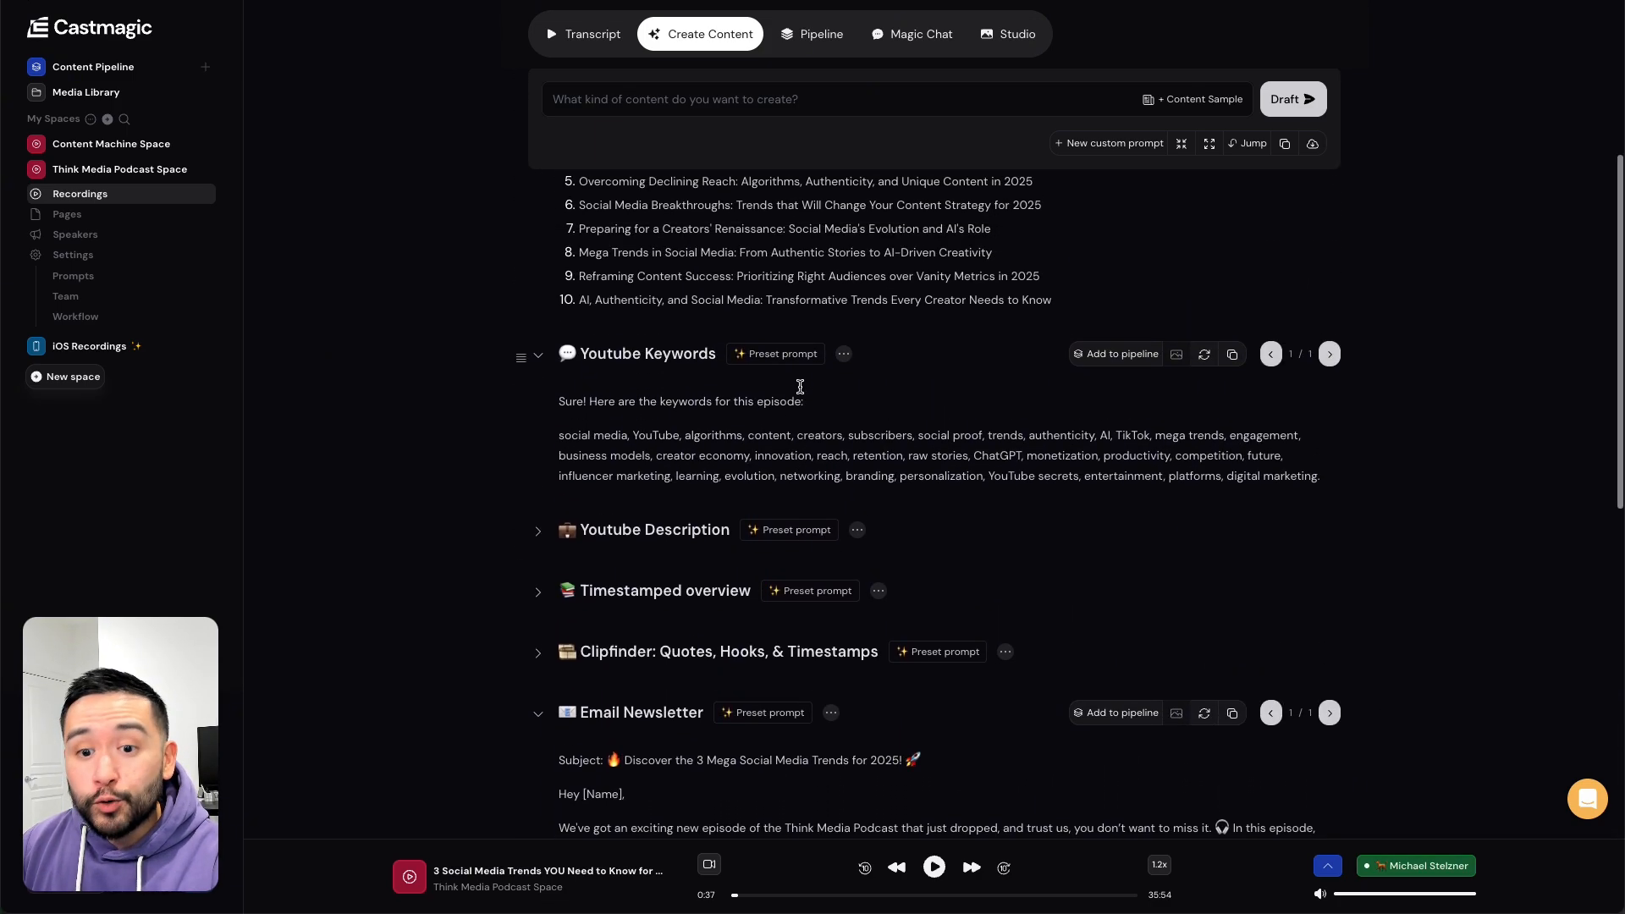
{"action": "scroll", "coordinate": [813, 395], "scroll_direction": "up", "scroll_amount": 6}
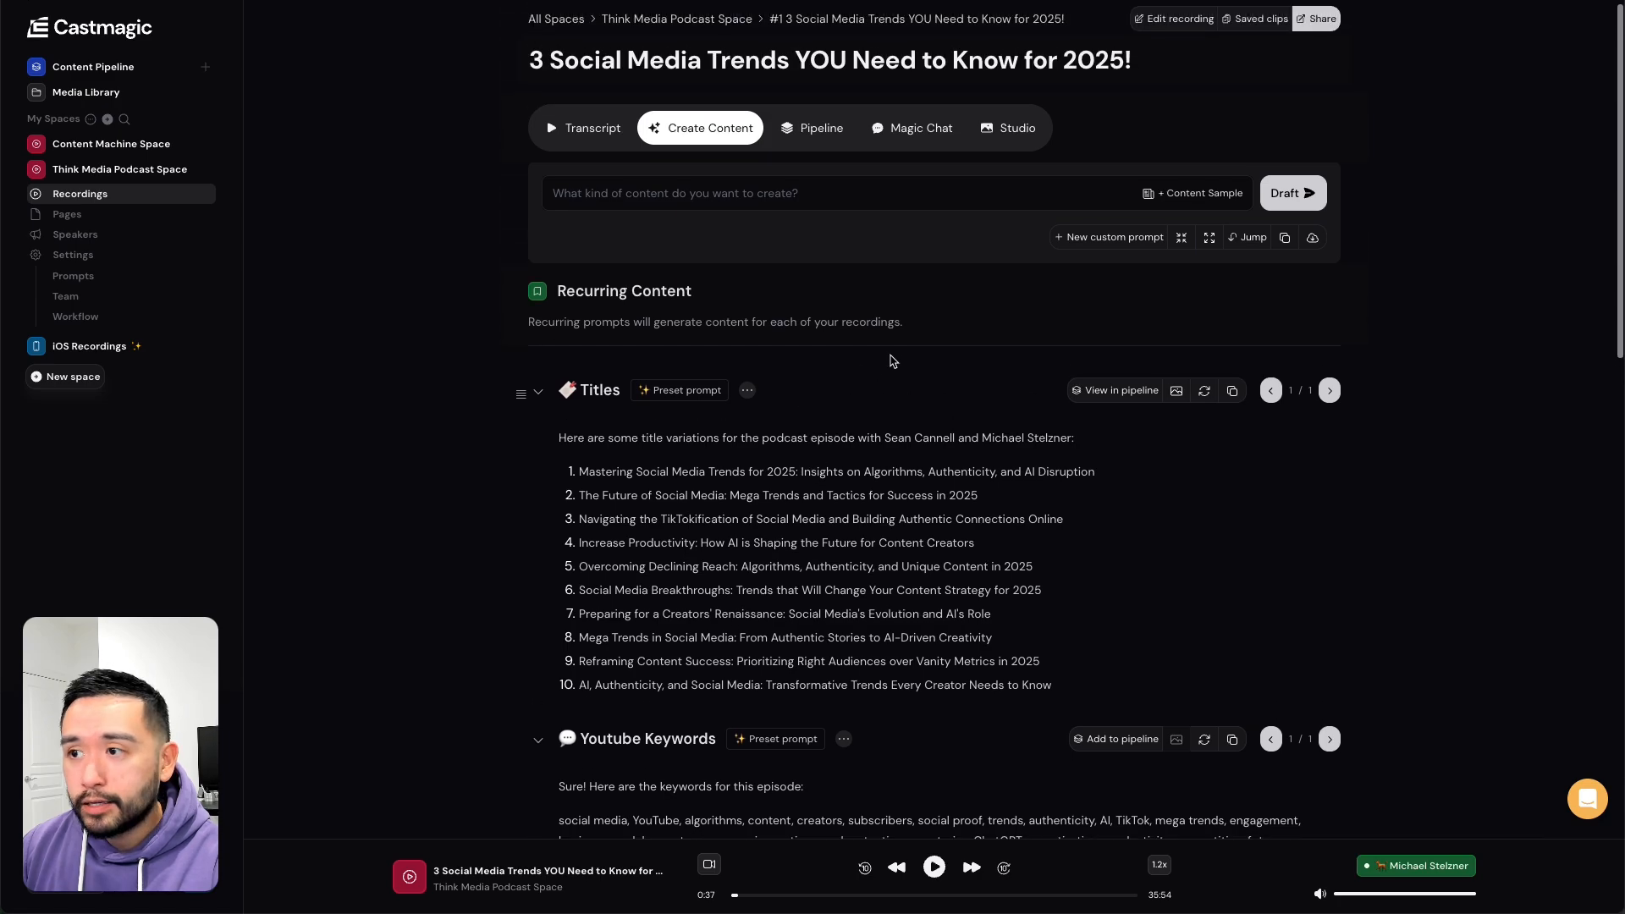
{"action": "left_click", "coordinate": [1112, 238]}
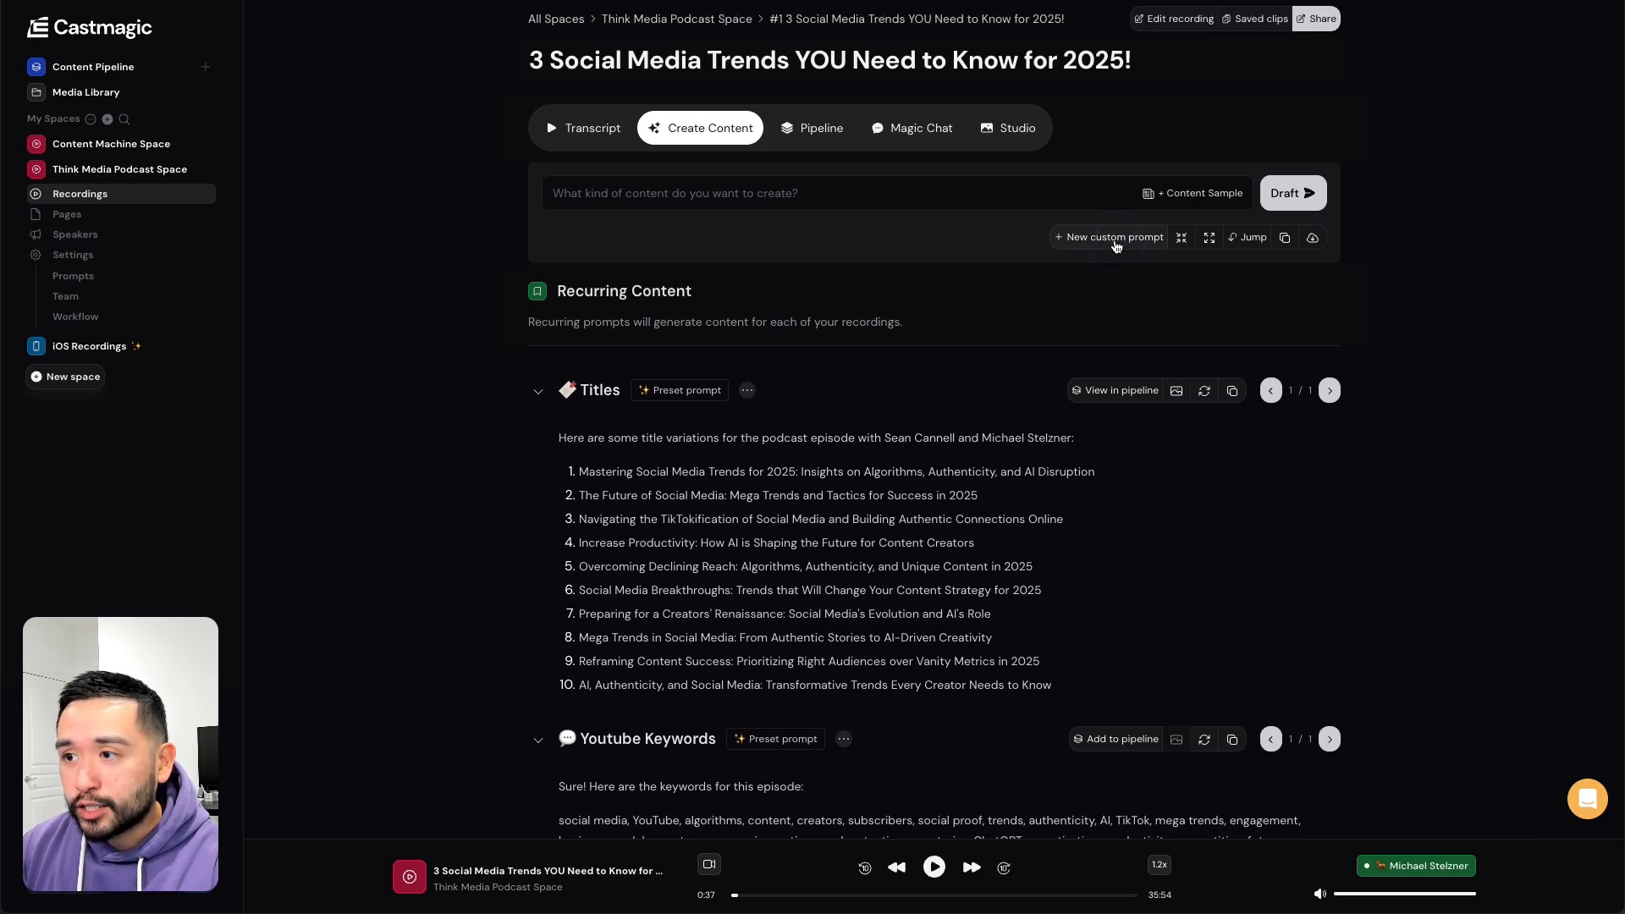
{"action": "type", "text": "Facebook Post"}
{"action": "key", "text": "Tab"}
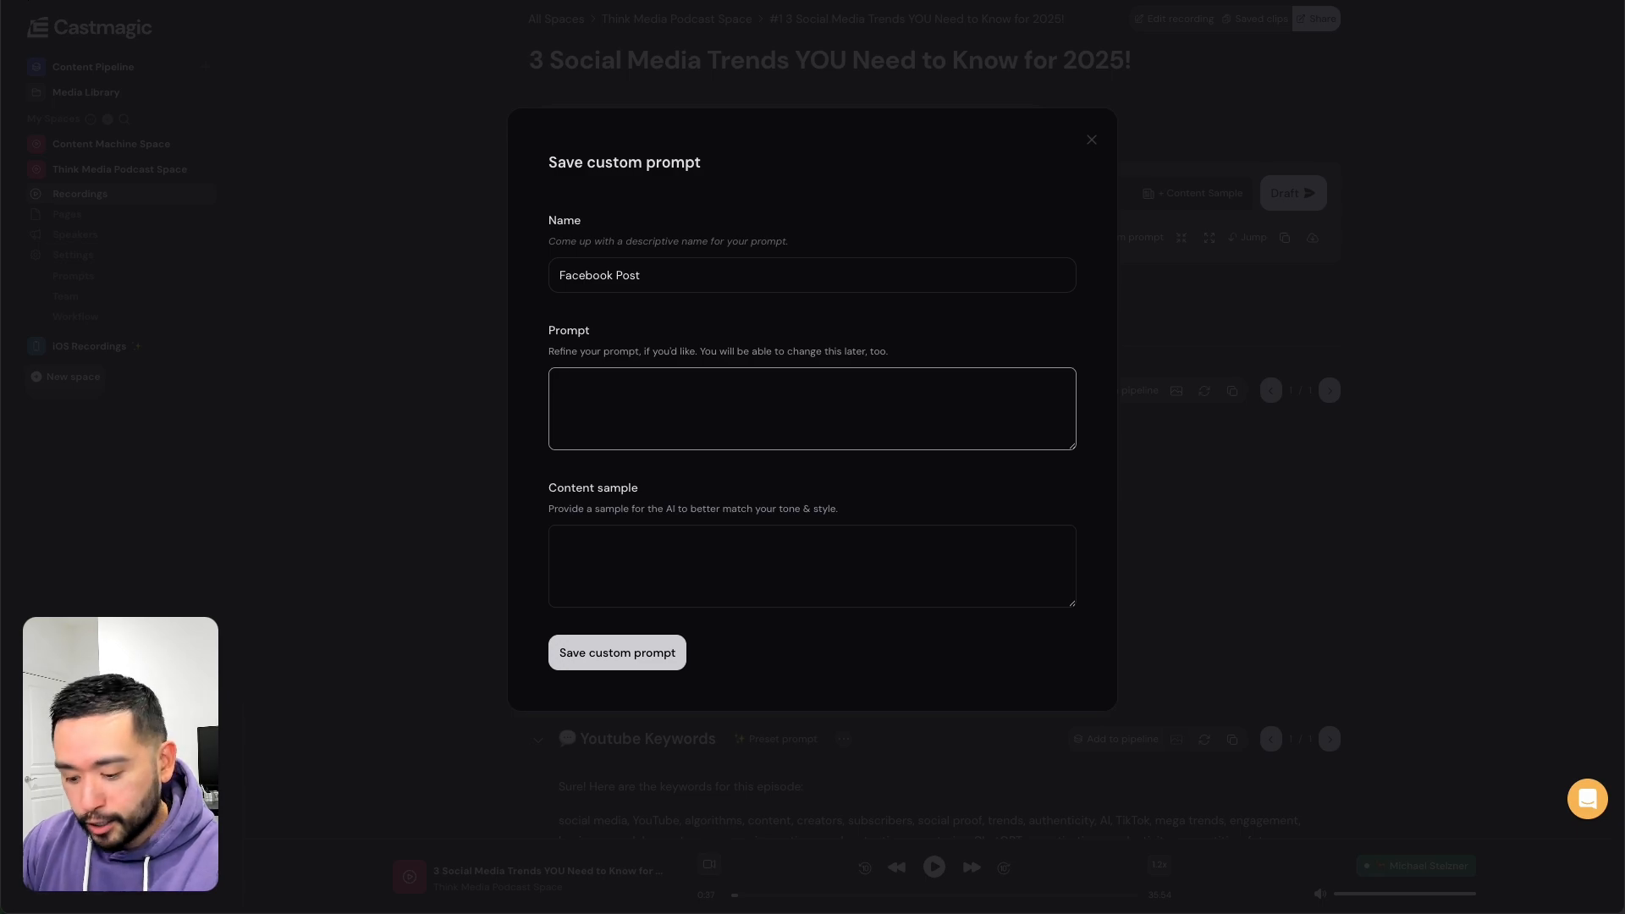
{"action": "type", "text": "Create a short Facebook Post promoting this video."}
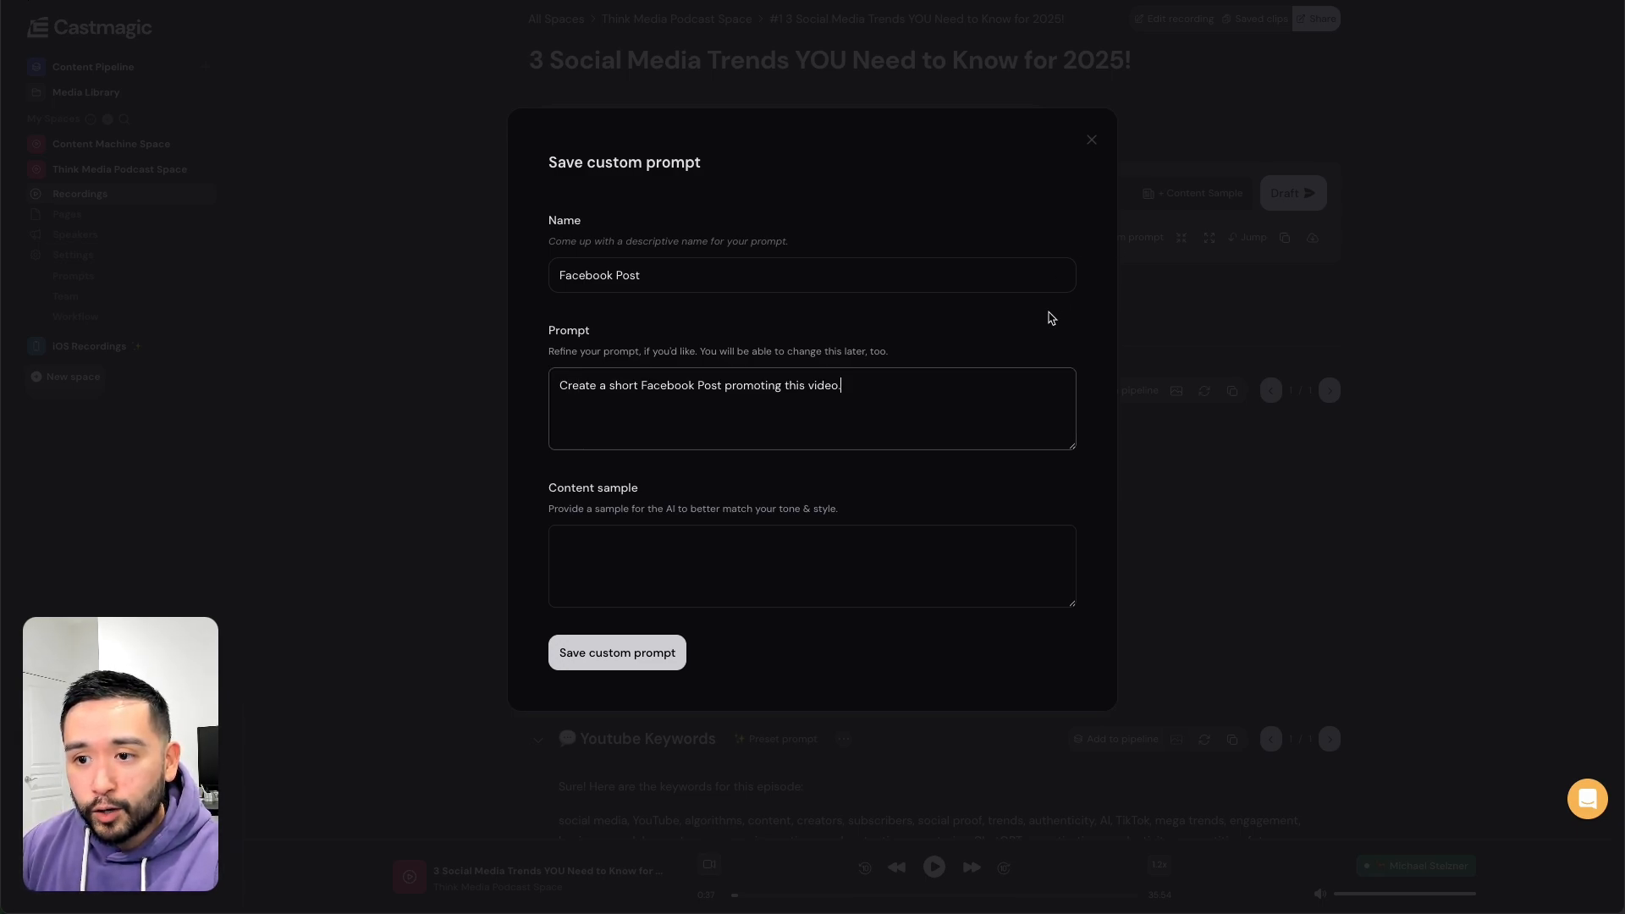
- Give the custom prompt the content sample "Checkout this youtube video!" and save it
{"action": "left_click", "coordinate": [616, 543]}
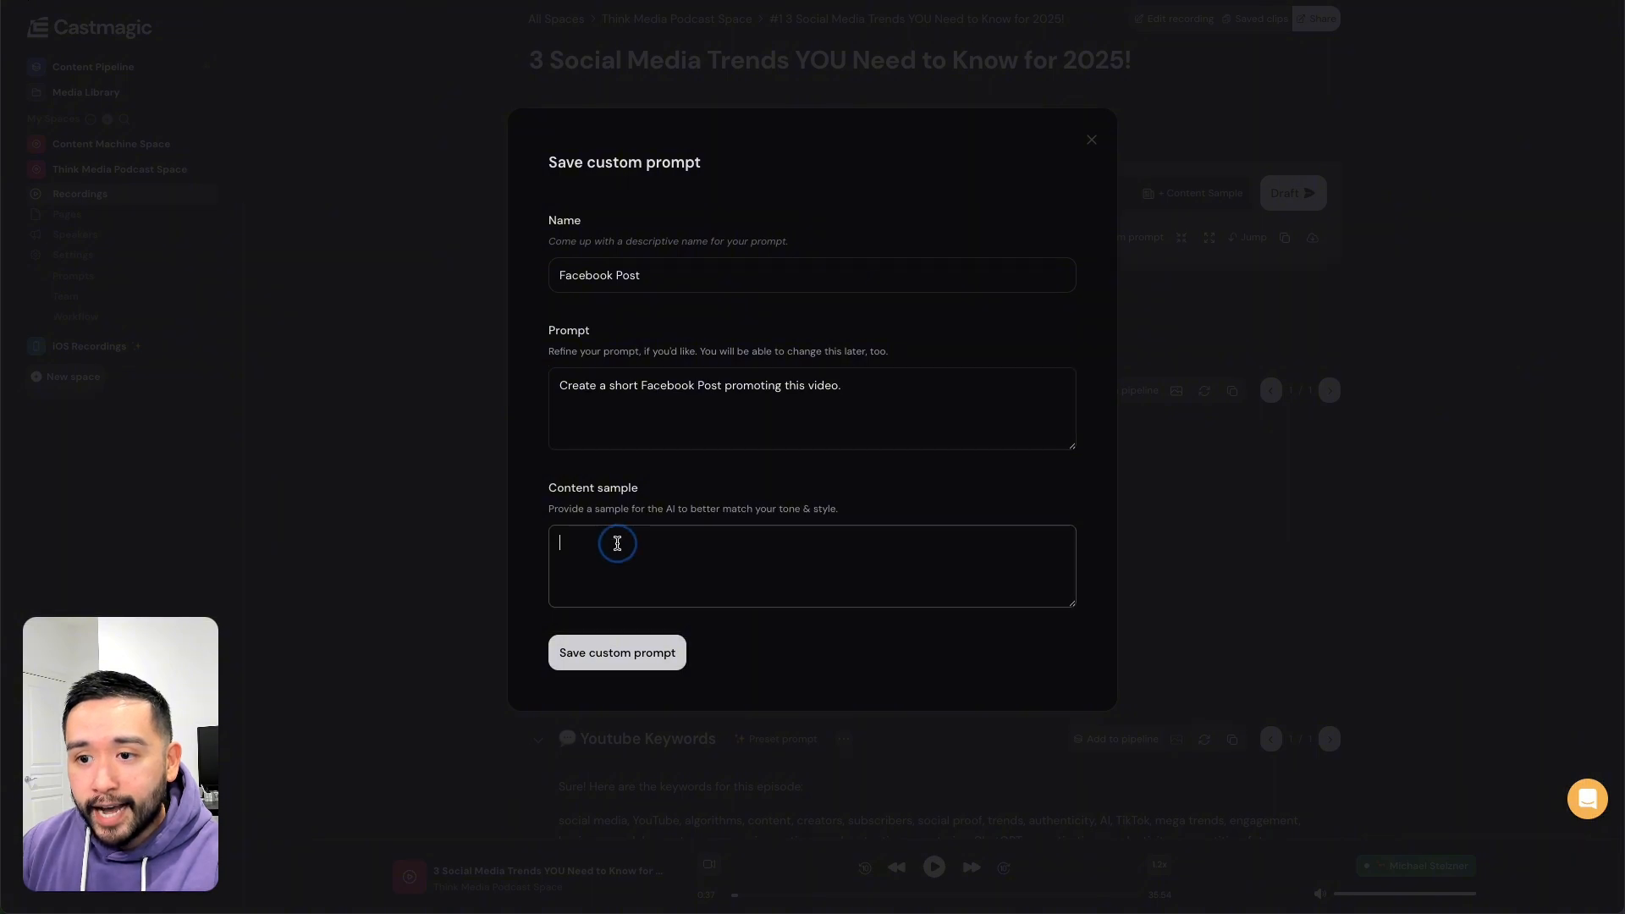
{"action": "type", "text": "Checkout this youtube video!"}
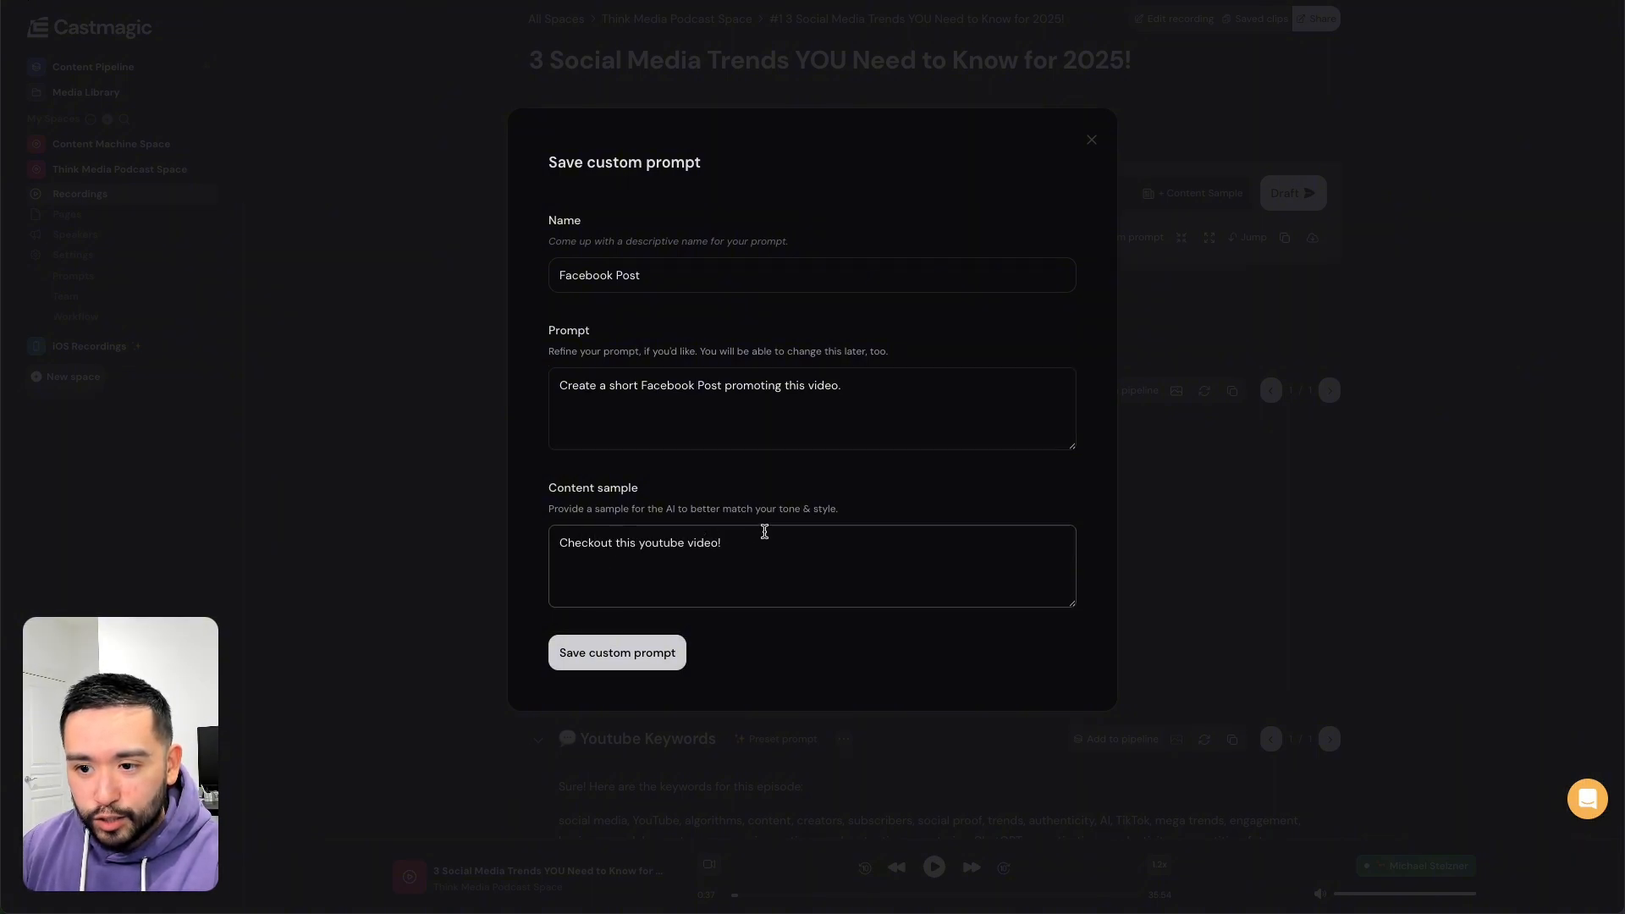
{"action": "left_click", "coordinate": [602, 665]}
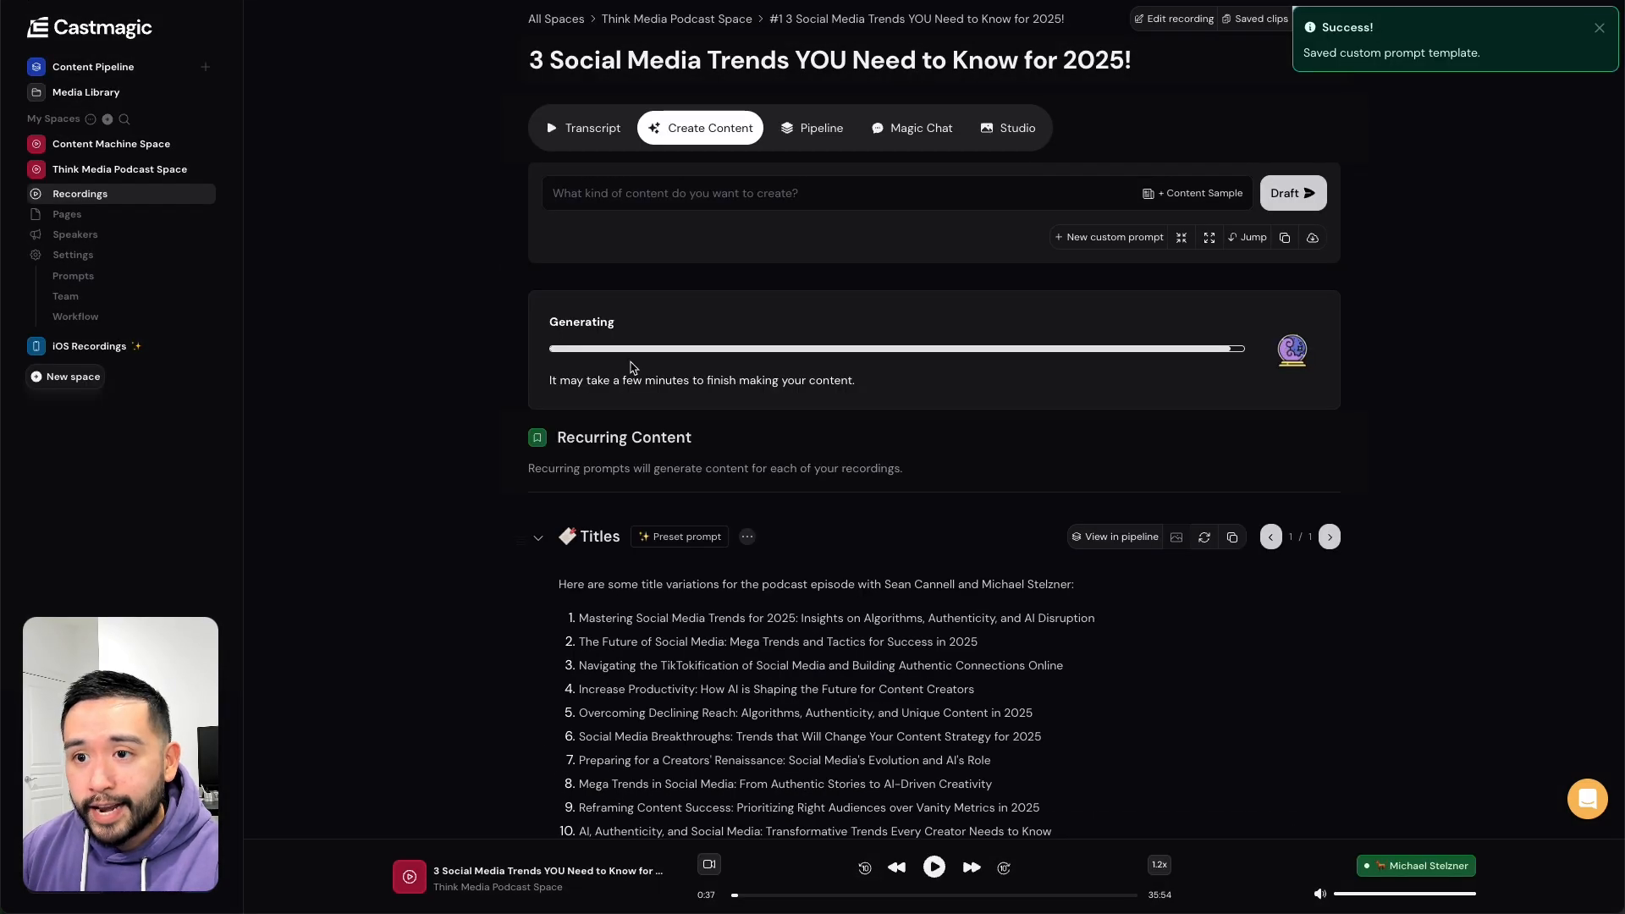
- Find the generated Facebook Post at the end of the recurring content and read its text
{"action": "scroll", "coordinate": [826, 391], "scroll_direction": "down", "scroll_amount": 10}
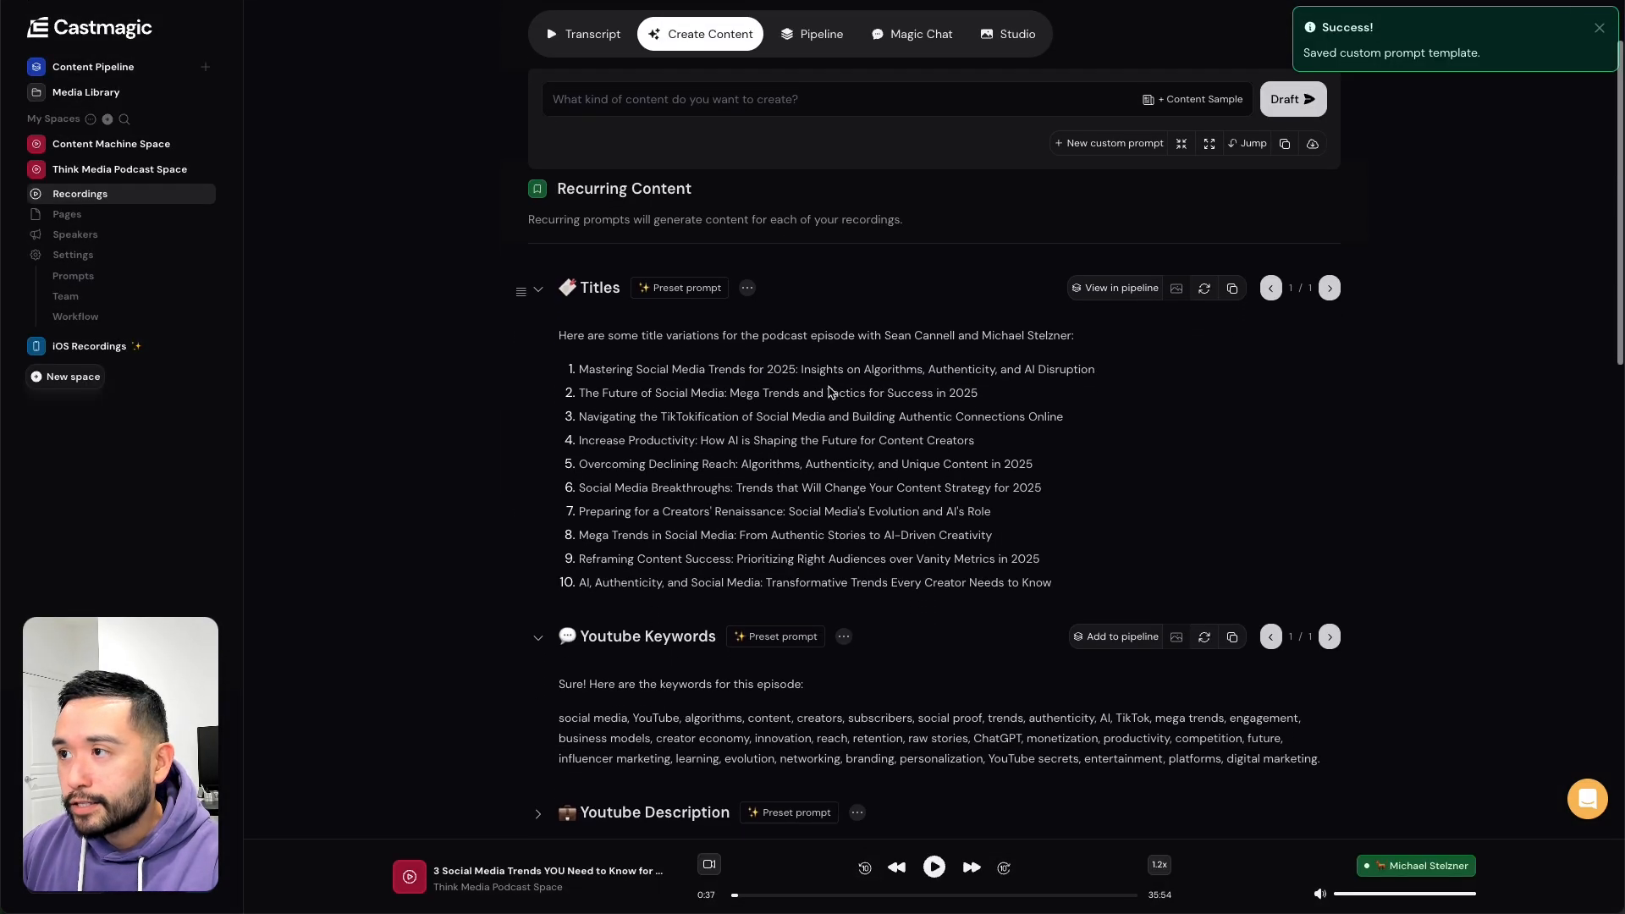
{"action": "scroll", "coordinate": [828, 389], "scroll_direction": "down", "scroll_amount": 10}
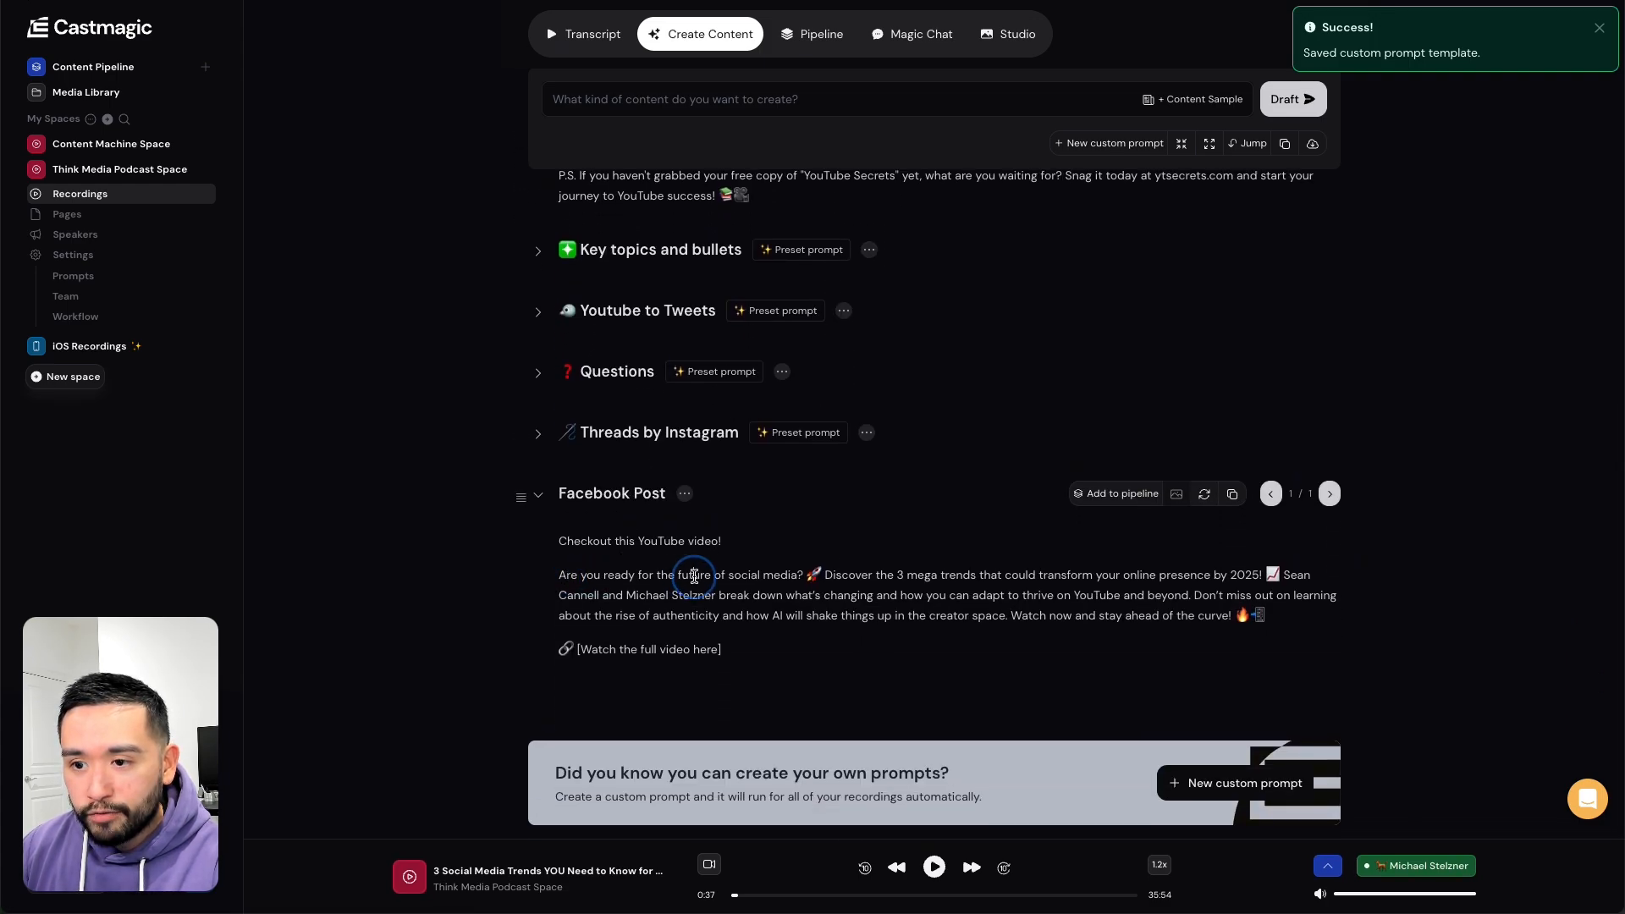
{"action": "left_click_drag", "start_coordinate": [621, 577], "coordinate": [1200, 622]}
- Modify the generated Facebook Post with the "Make it more casual" option
{"action": "left_click", "coordinate": [1206, 501]}
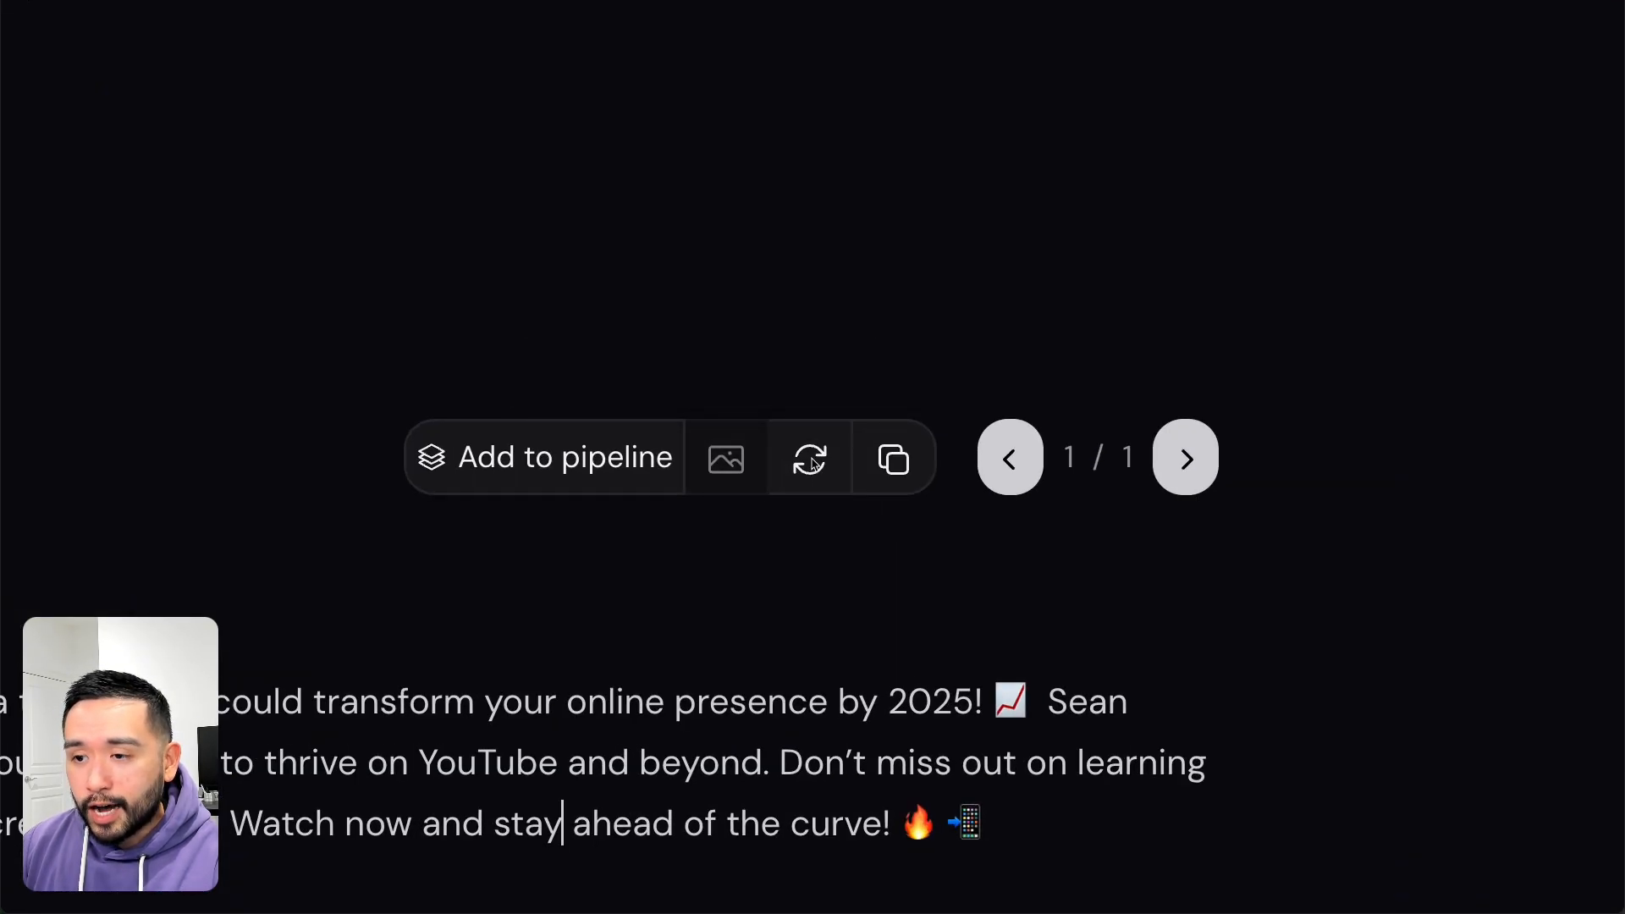
{"action": "left_click", "coordinate": [813, 464]}
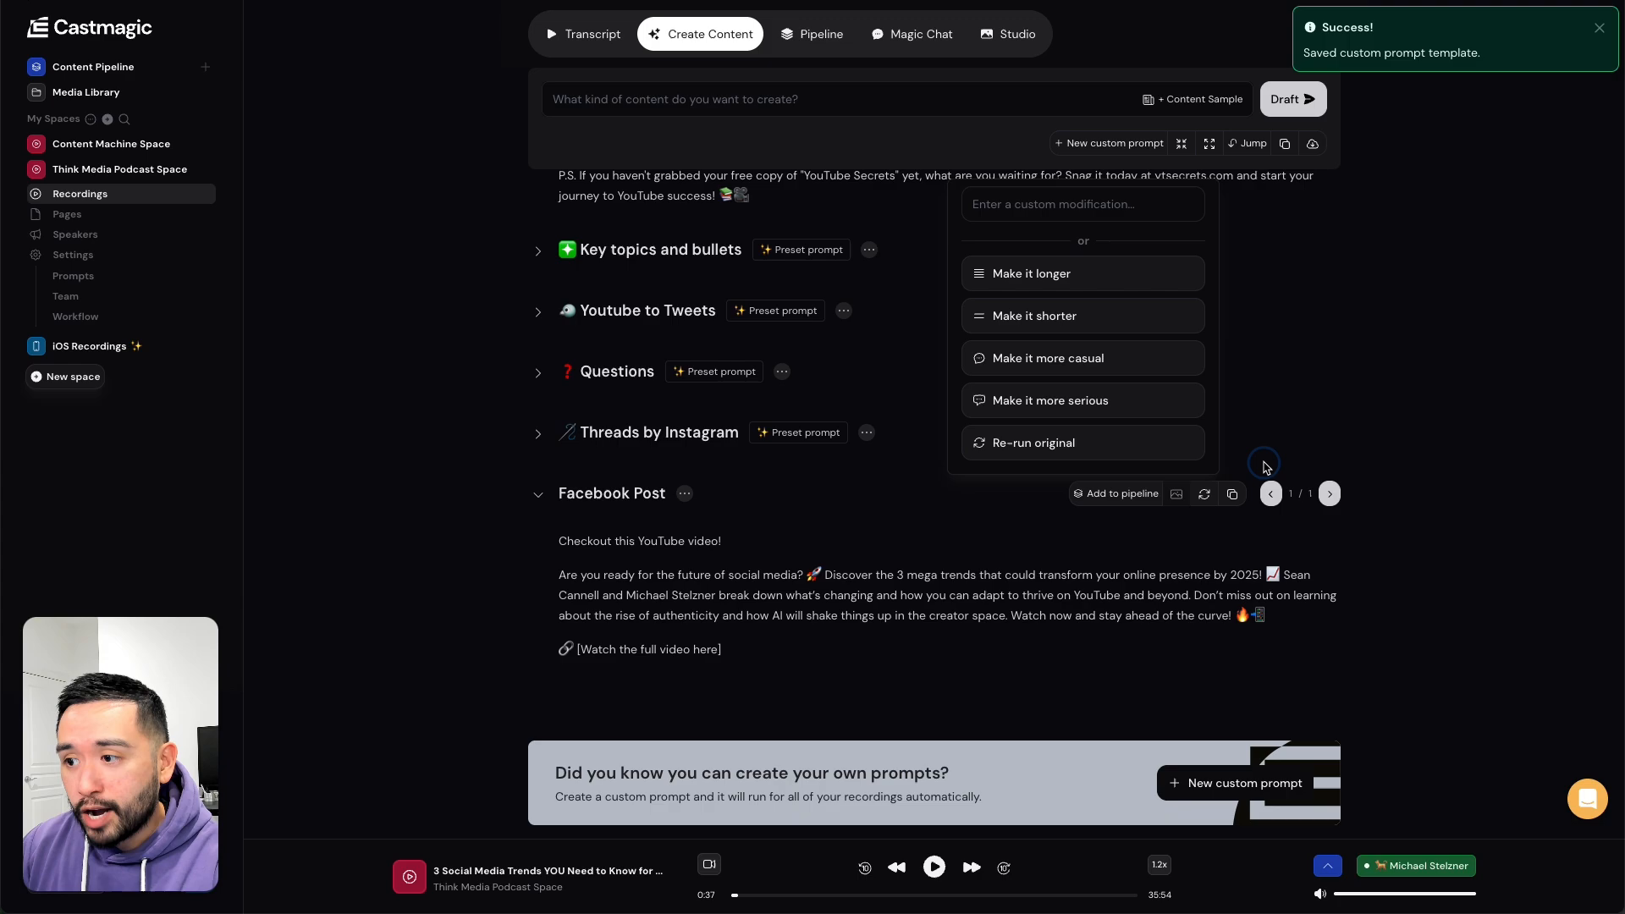
{"action": "left_click", "coordinate": [1232, 498]}
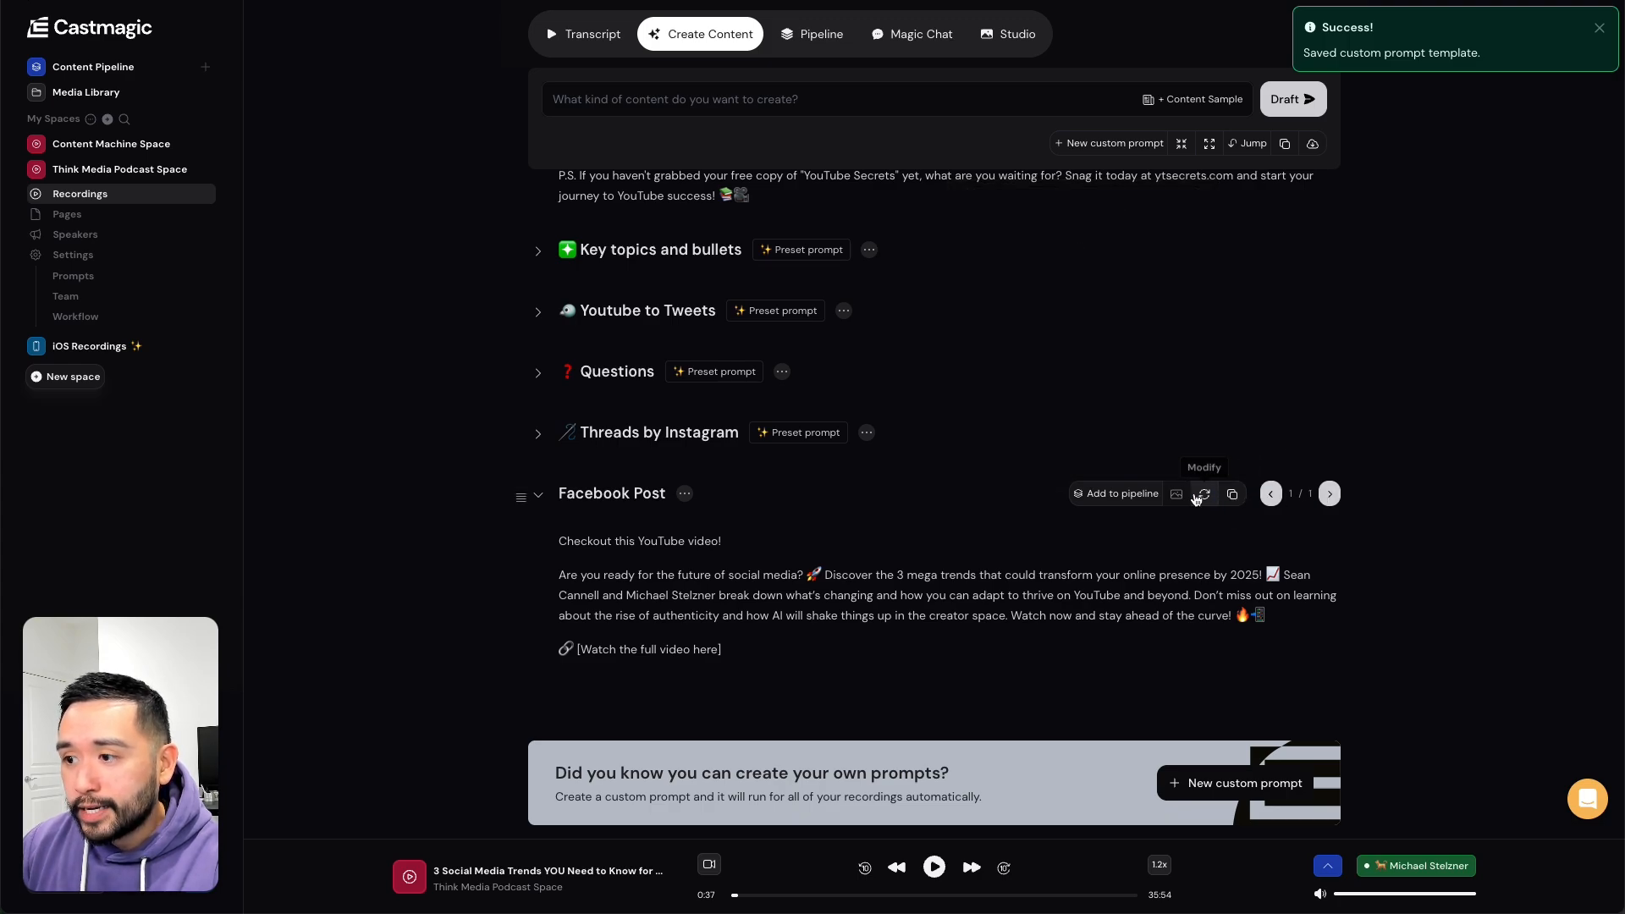
{"action": "left_click", "coordinate": [1205, 494]}
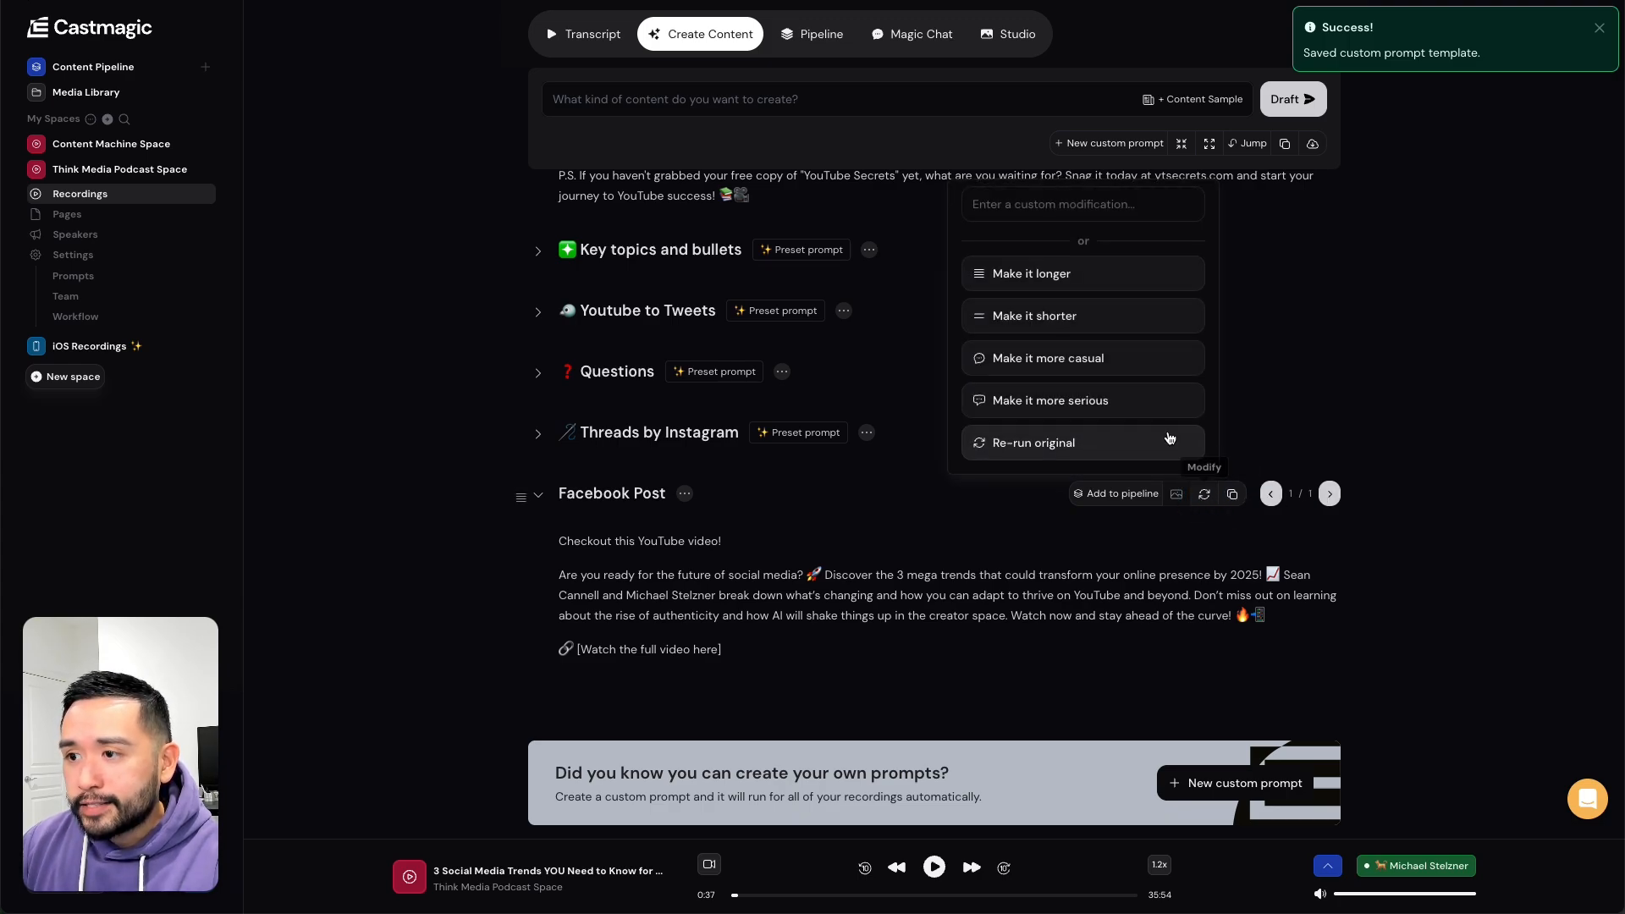
{"action": "left_click", "coordinate": [1092, 358]}
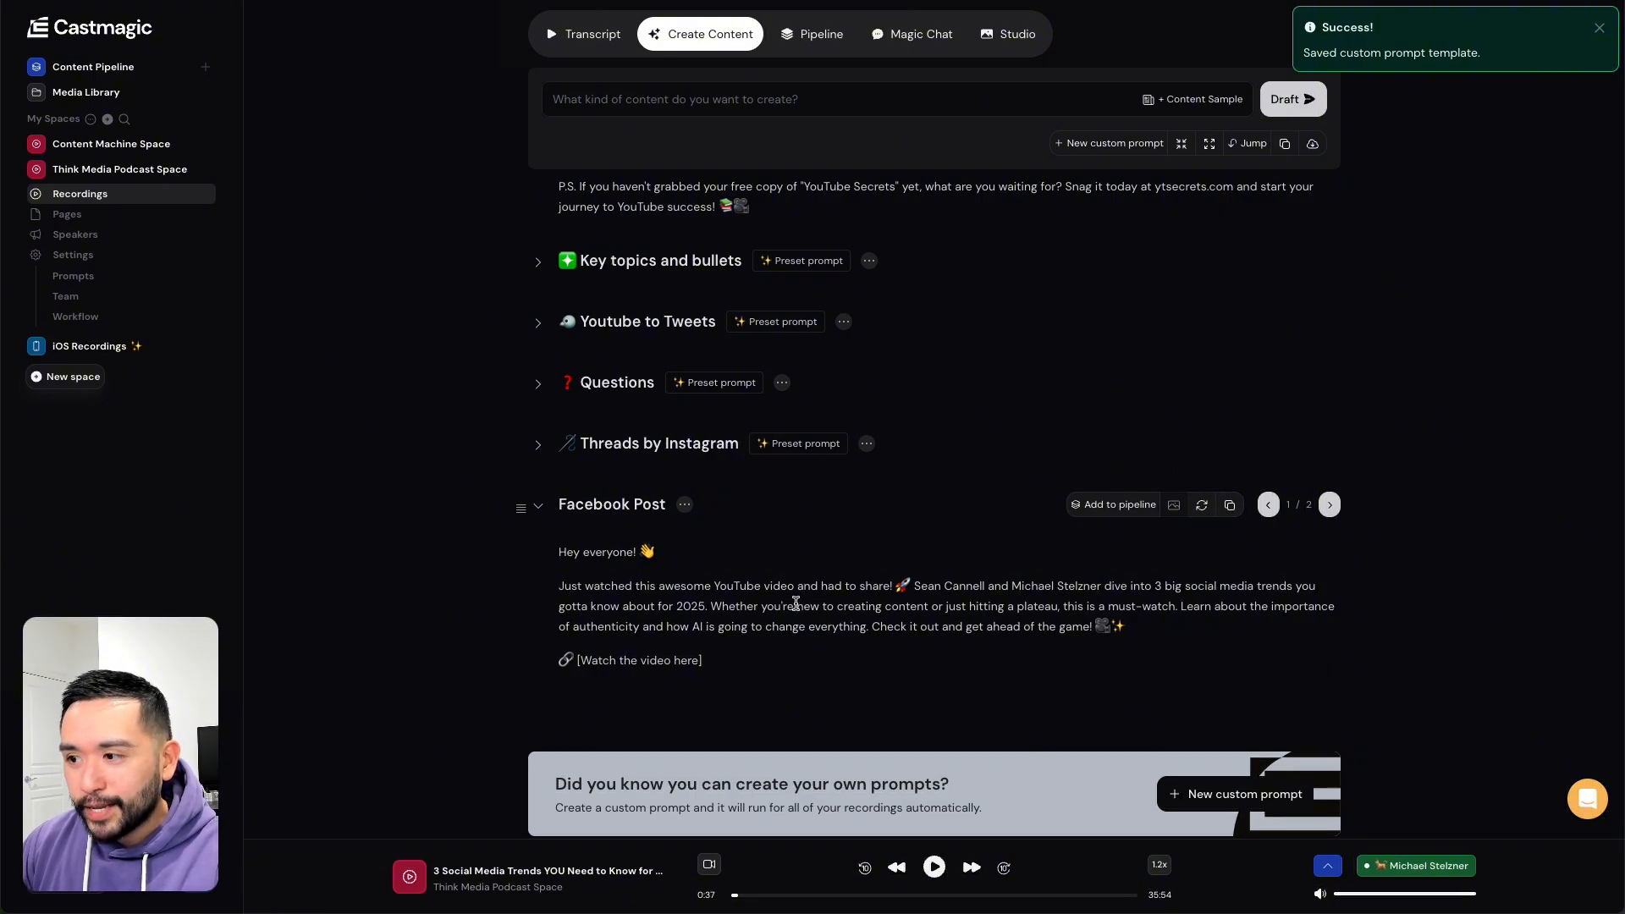
- Read the casual Facebook Post, compare it with the original version, and return to the casual one with its text selected
{"action": "left_click_drag", "start_coordinate": [659, 589], "coordinate": [1058, 646]}
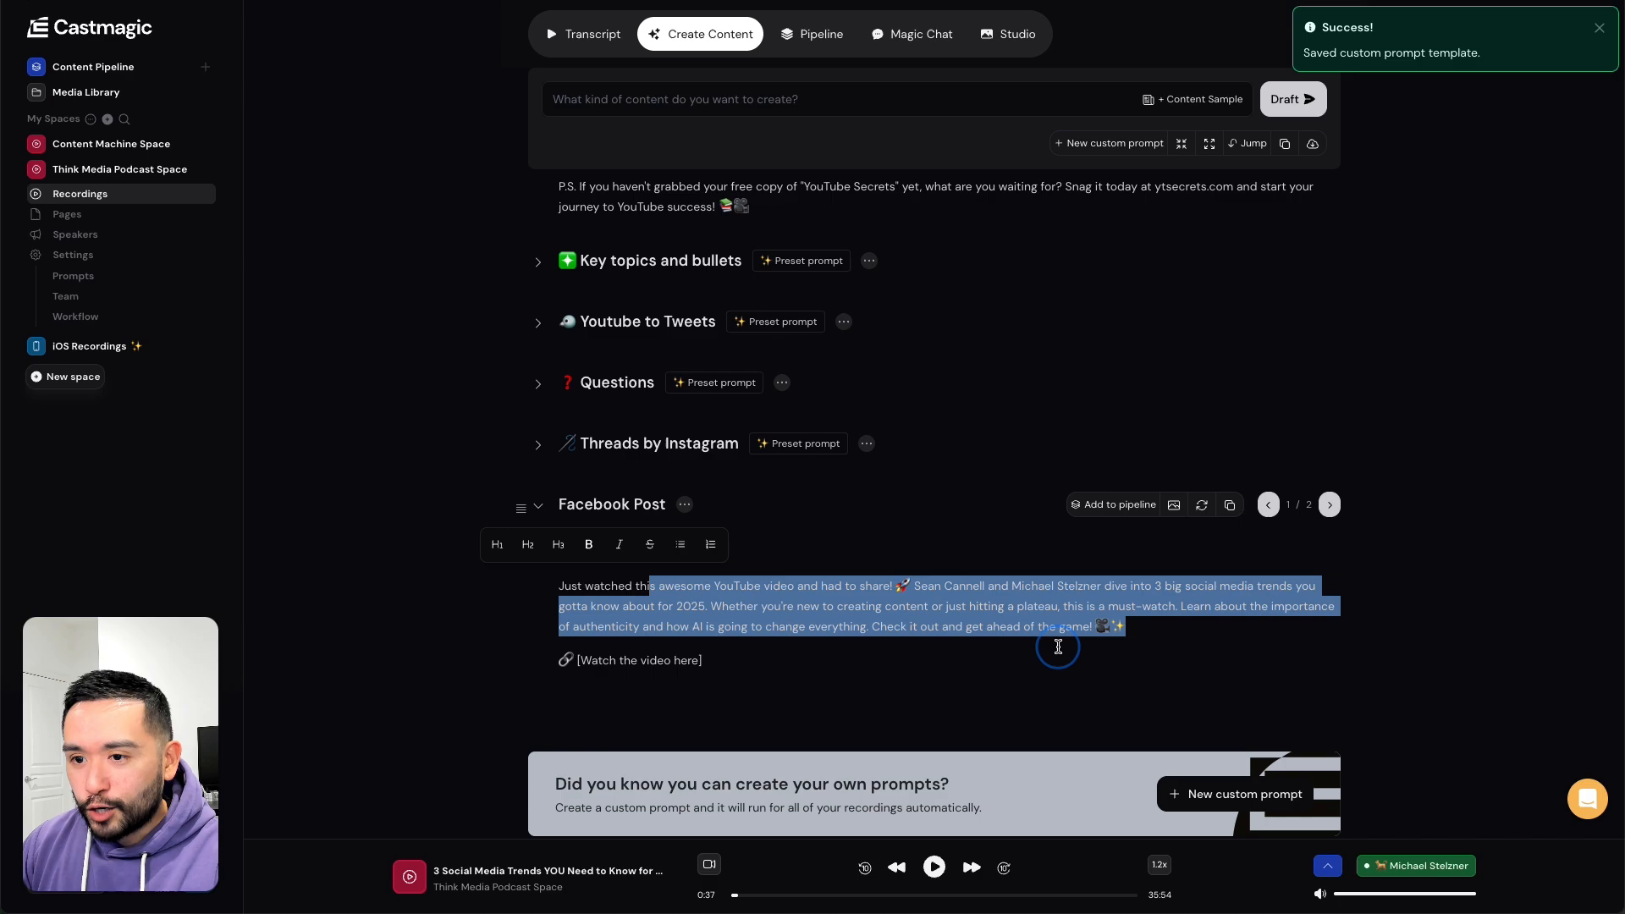
{"action": "left_click", "coordinate": [1184, 607]}
{"action": "left_click", "coordinate": [1327, 508]}
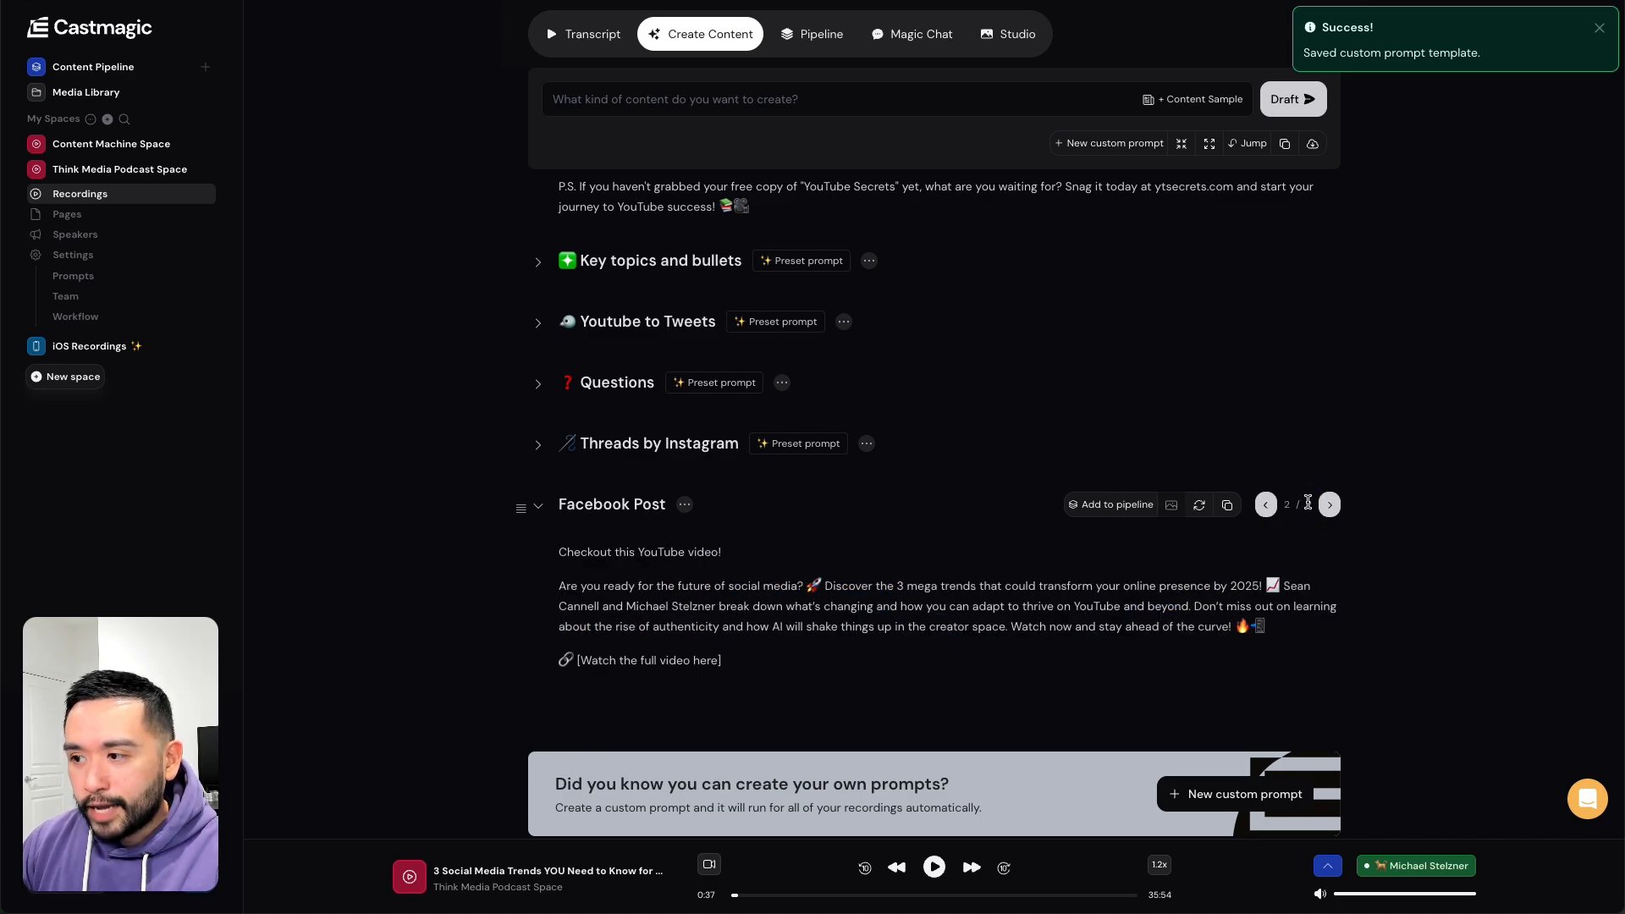
{"action": "left_click", "coordinate": [1324, 505]}
{"action": "left_click", "coordinate": [1269, 506]}
{"action": "left_click_drag", "start_coordinate": [558, 561], "coordinate": [773, 669]}
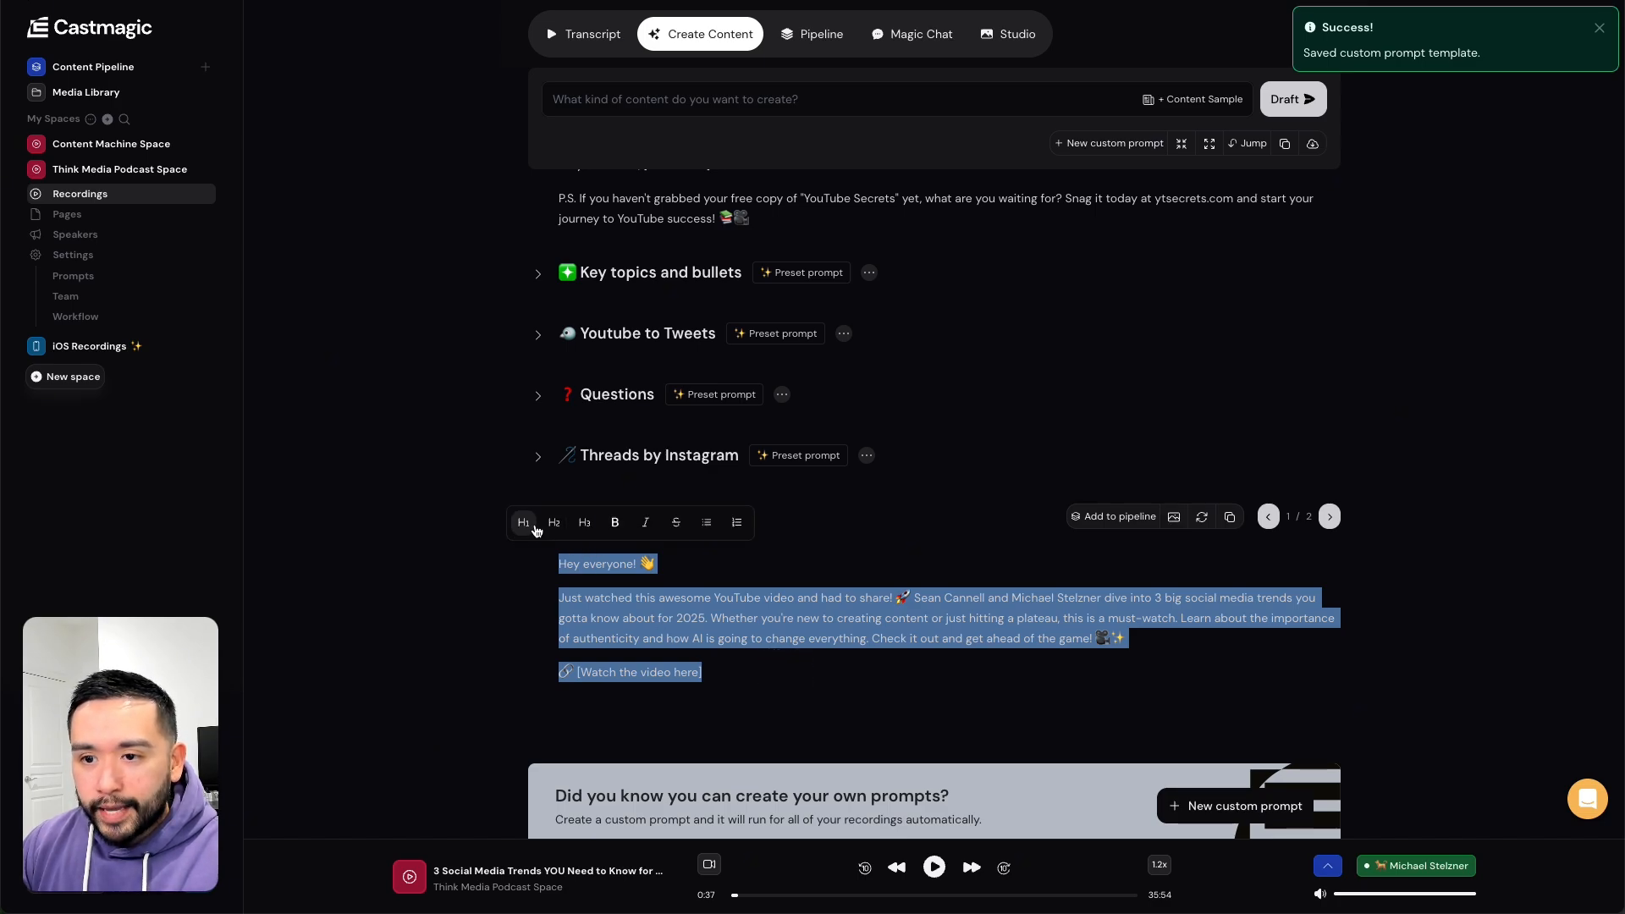
- Format the selected text of the casual Facebook Post as bold and italic
{"action": "left_click", "coordinate": [615, 522]}
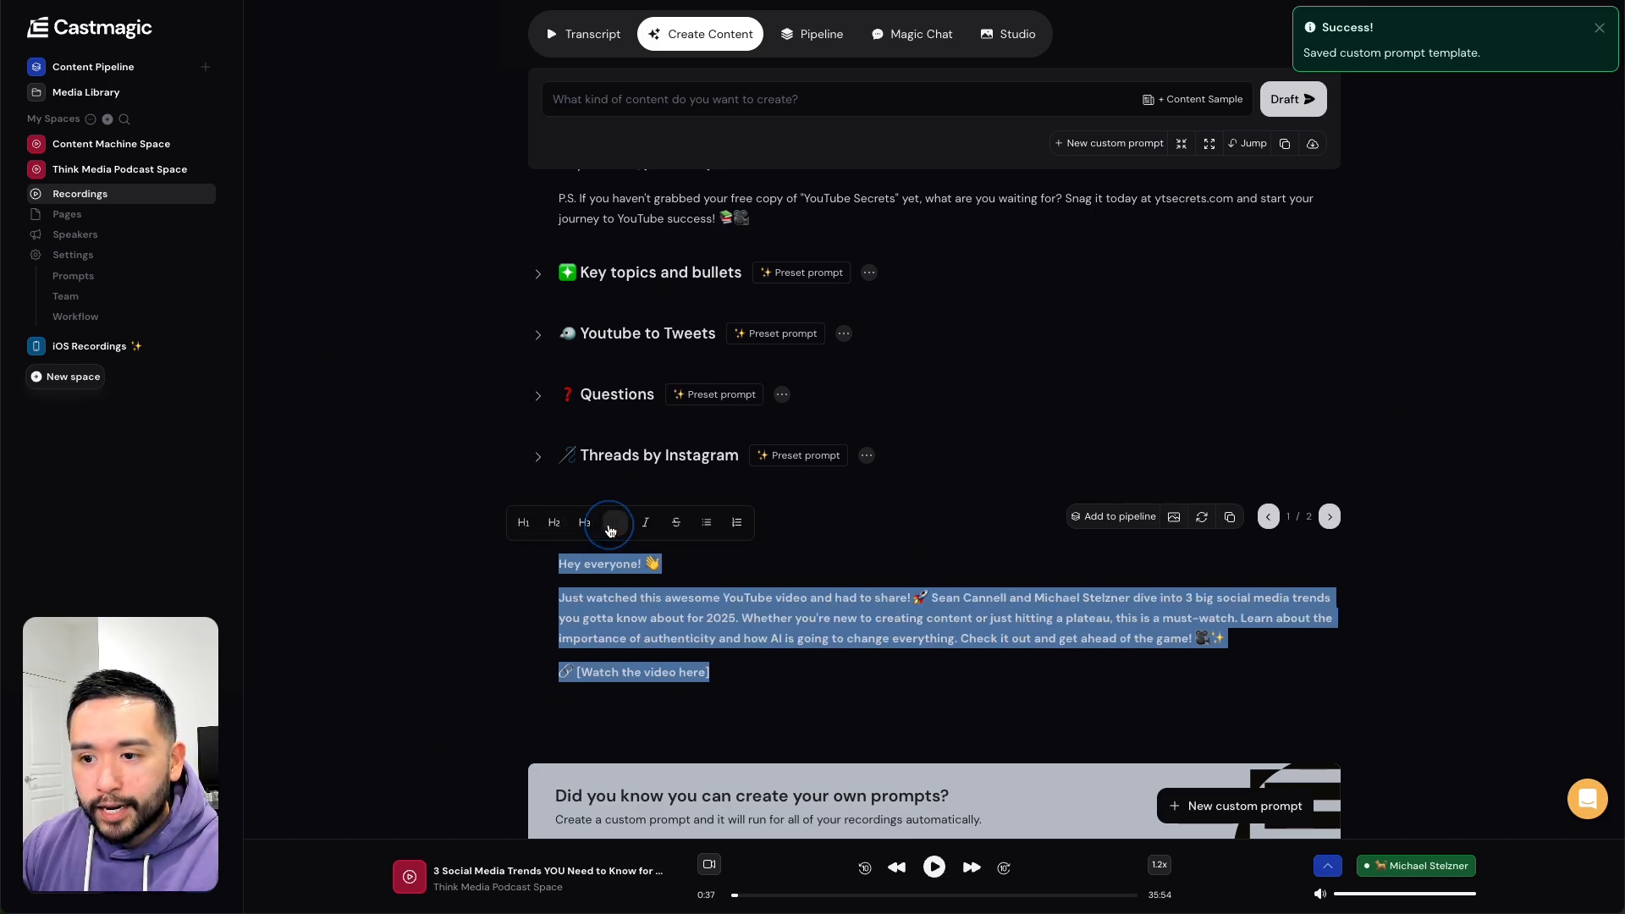
{"action": "left_click", "coordinate": [656, 528]}
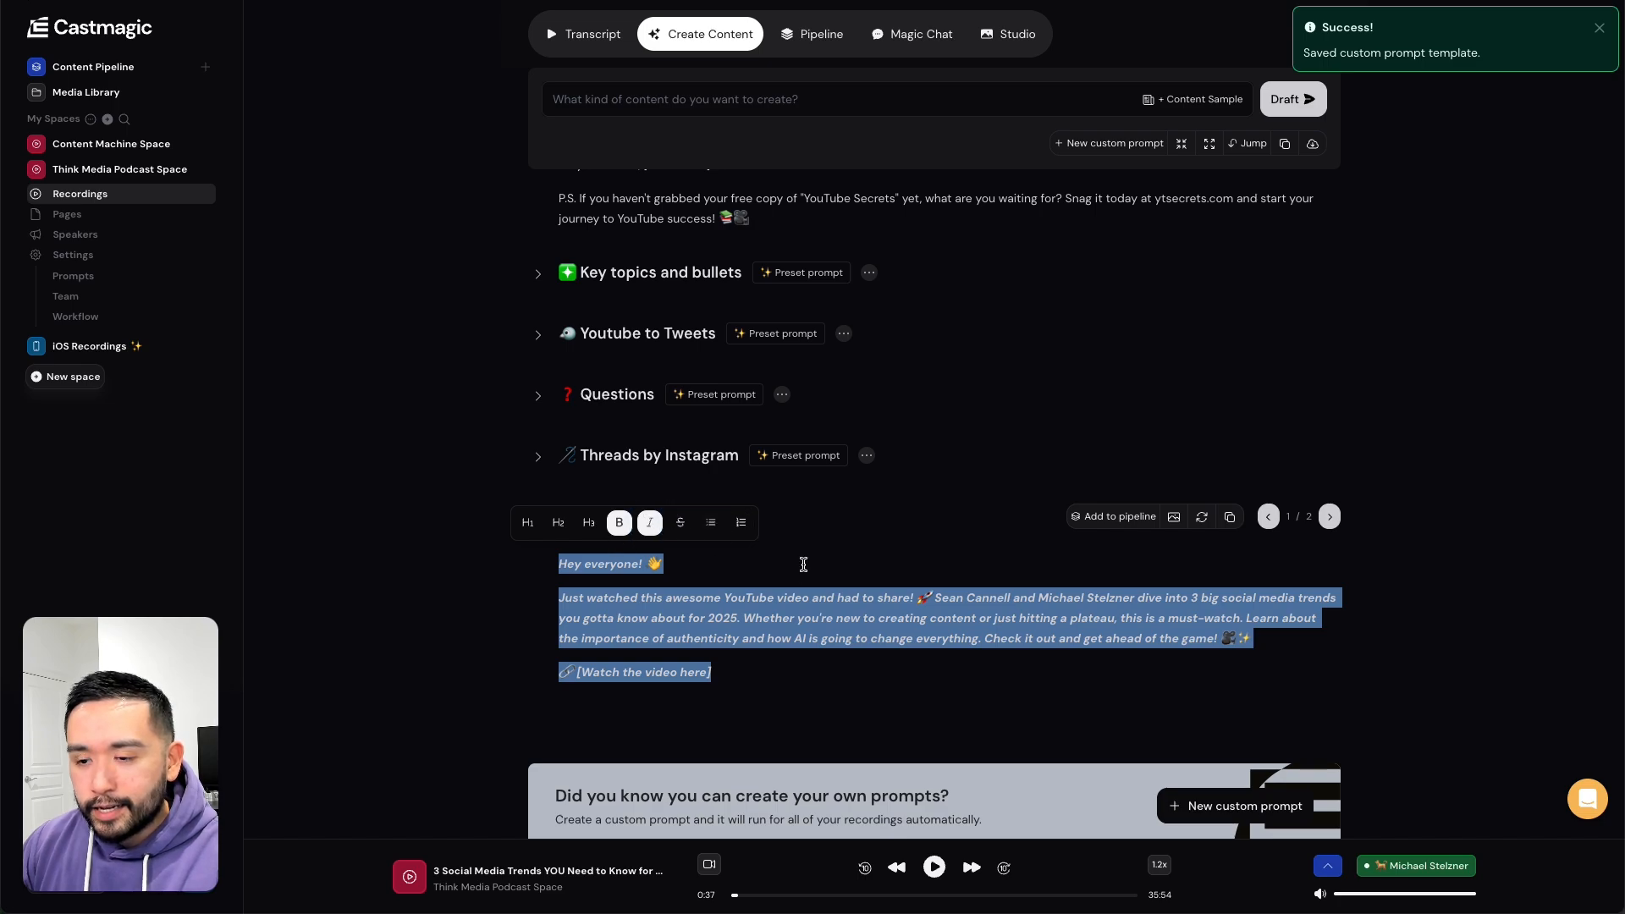
{"action": "left_click", "coordinate": [782, 599]}
- Open the Think Media Podcast Space's prompt settings from a preset prompt and review the full list of prompts
{"action": "scroll", "coordinate": [774, 601], "scroll_direction": "up", "scroll_amount": 1}
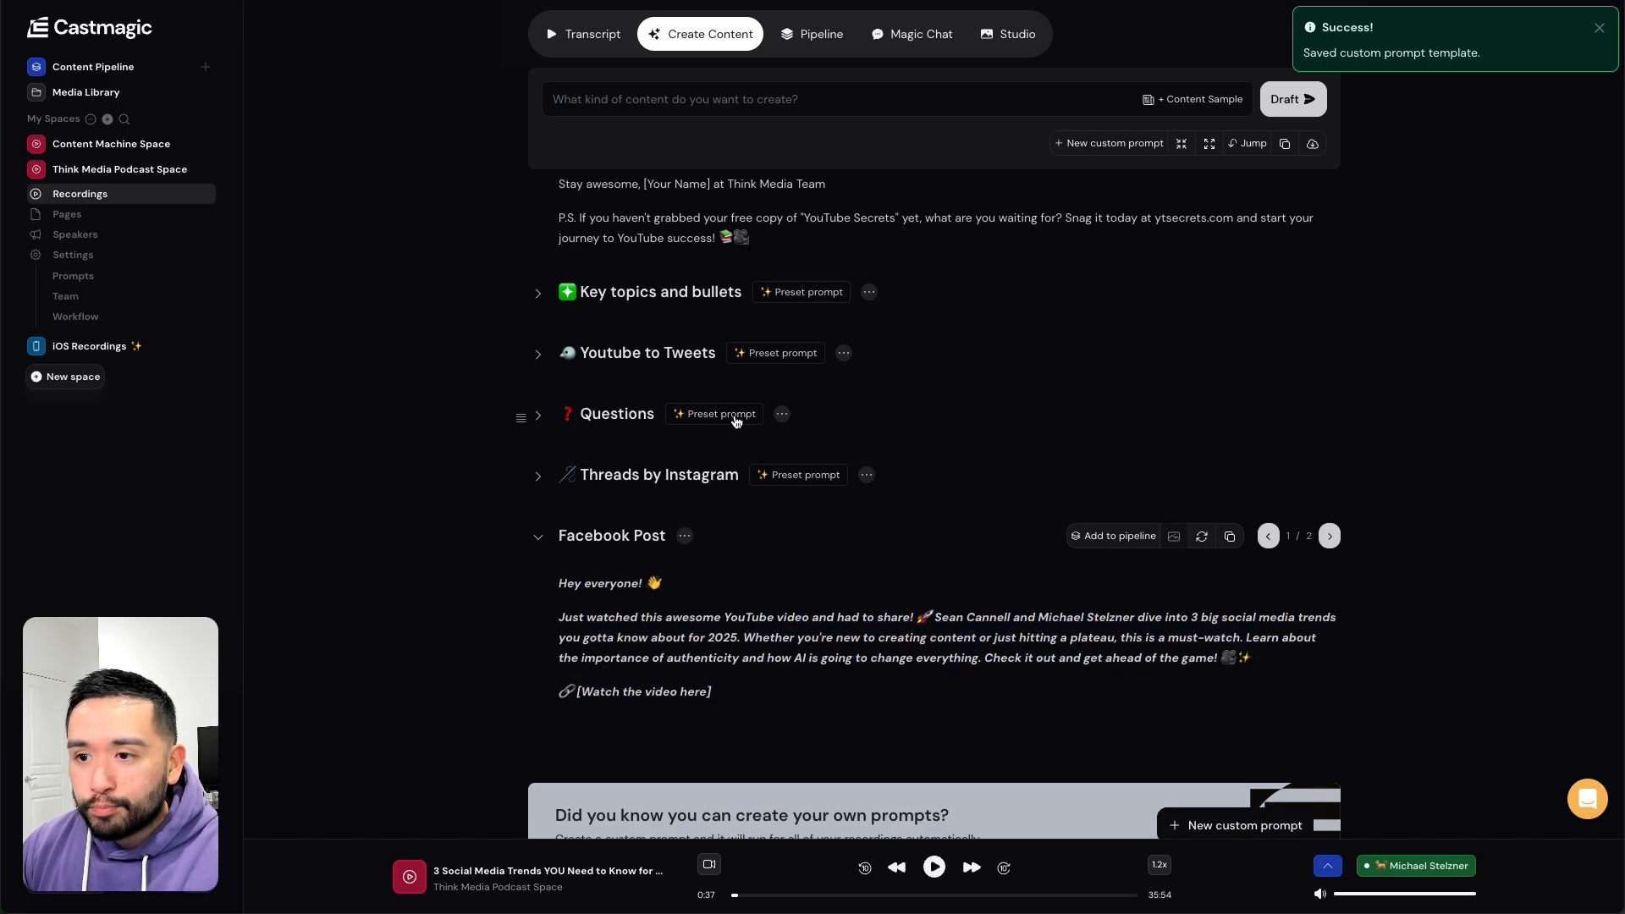
{"action": "scroll", "coordinate": [768, 444], "scroll_direction": "up", "scroll_amount": 2}
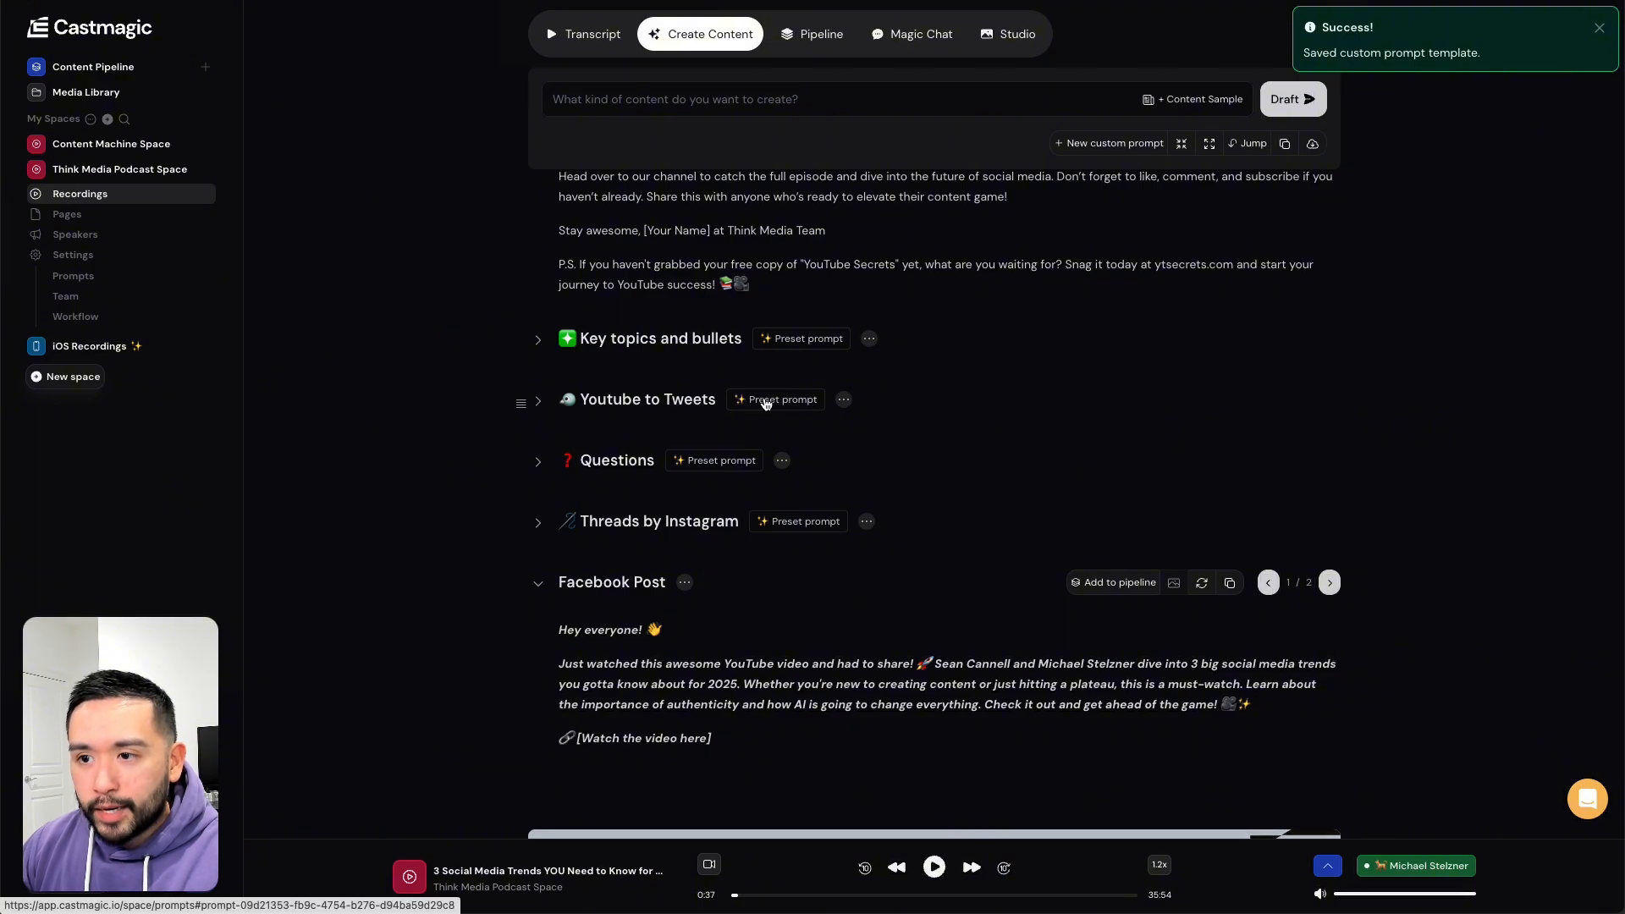
{"action": "left_click", "coordinate": [772, 403]}
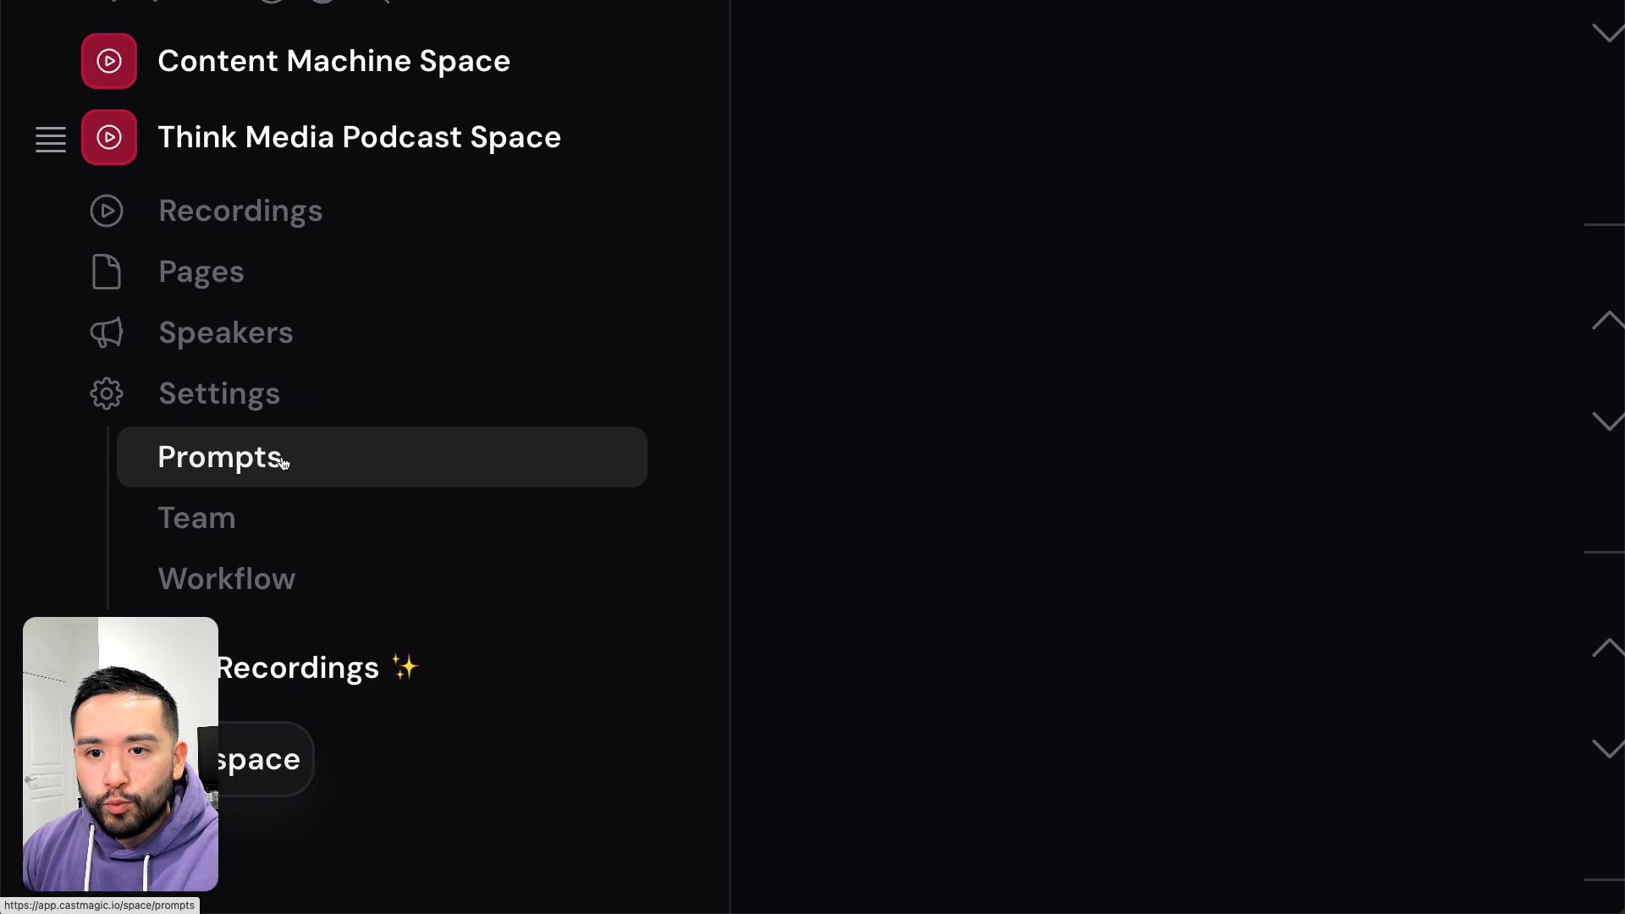
{"action": "left_click", "coordinate": [302, 461]}
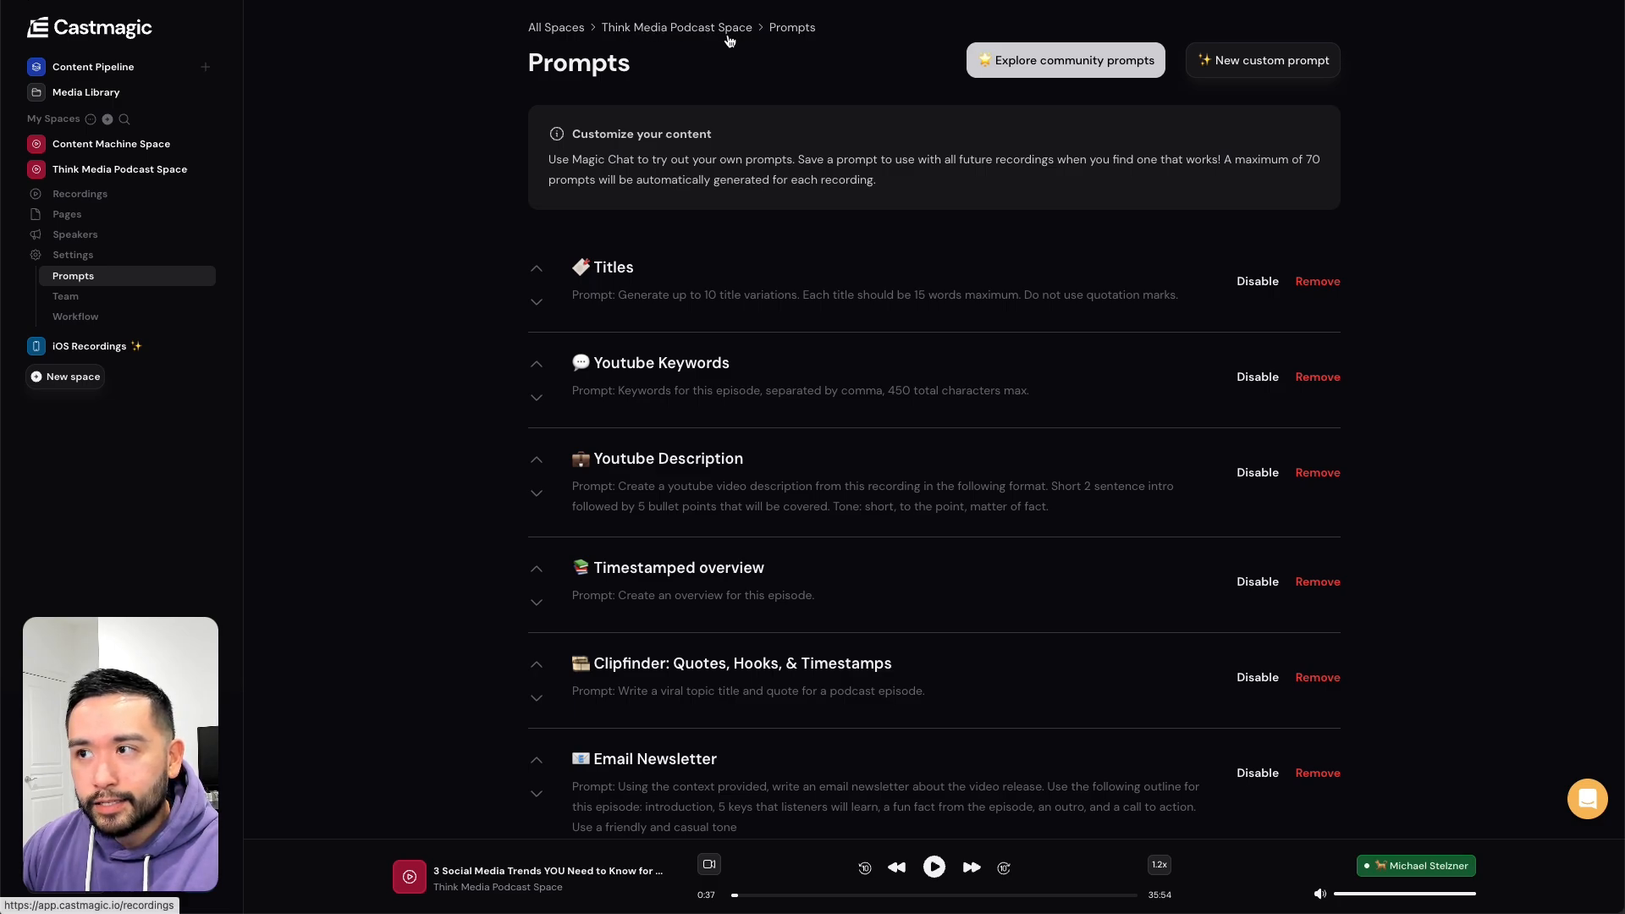
{"action": "scroll", "coordinate": [808, 203], "scroll_direction": "down", "scroll_amount": 5}
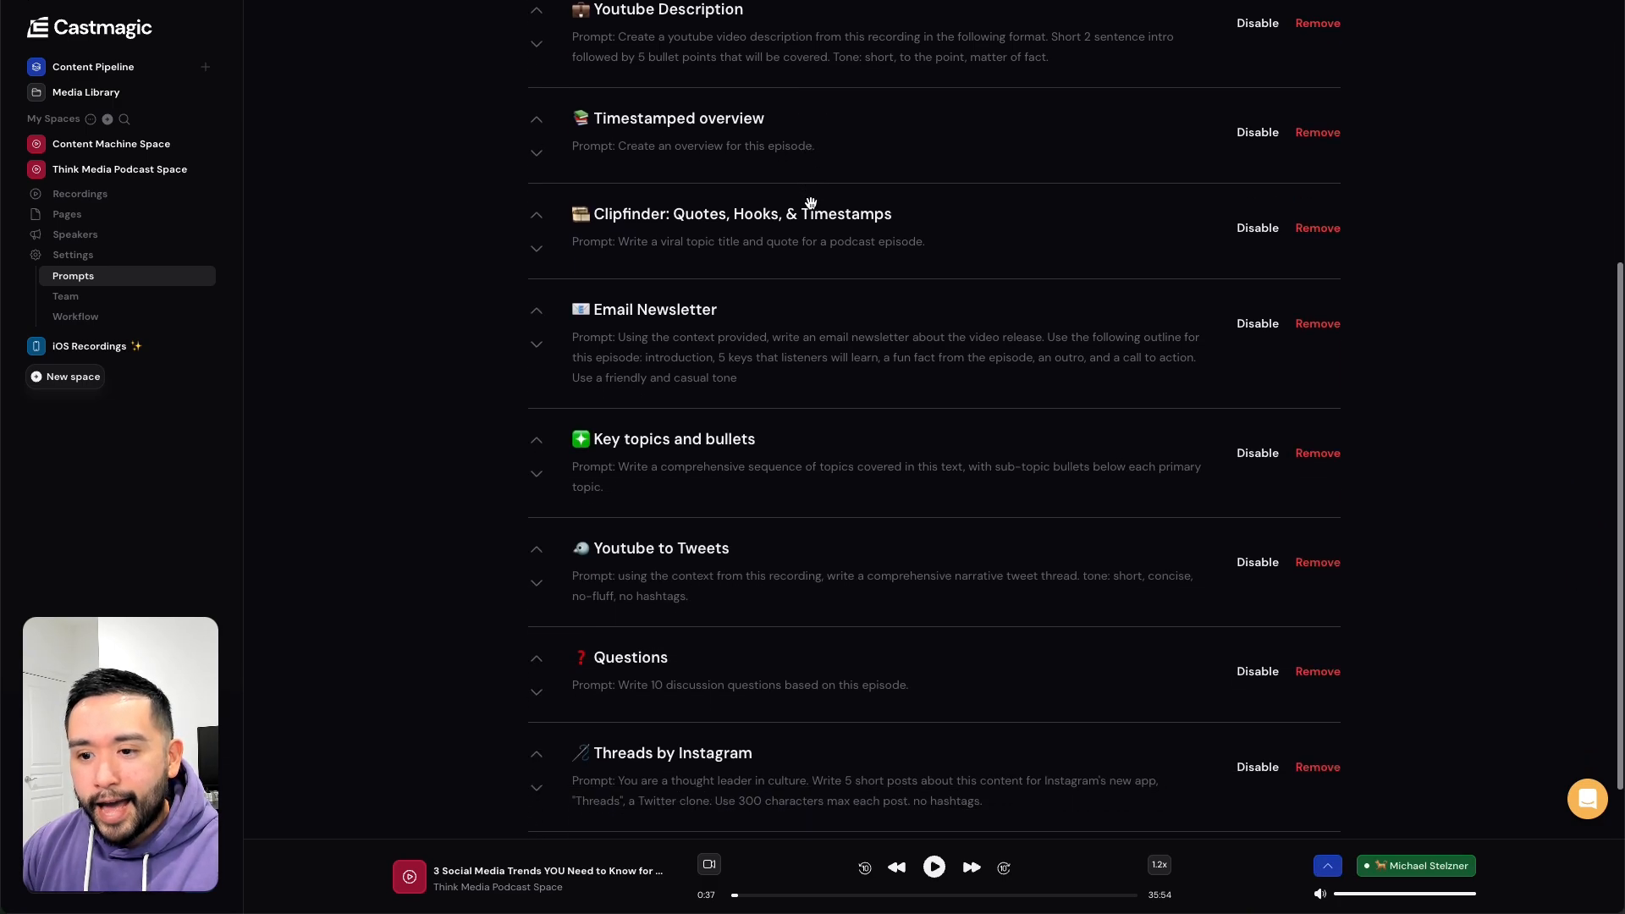
{"action": "scroll", "coordinate": [811, 204], "scroll_direction": "down", "scroll_amount": 2}
{"action": "scroll", "coordinate": [811, 204], "scroll_direction": "up", "scroll_amount": 7}
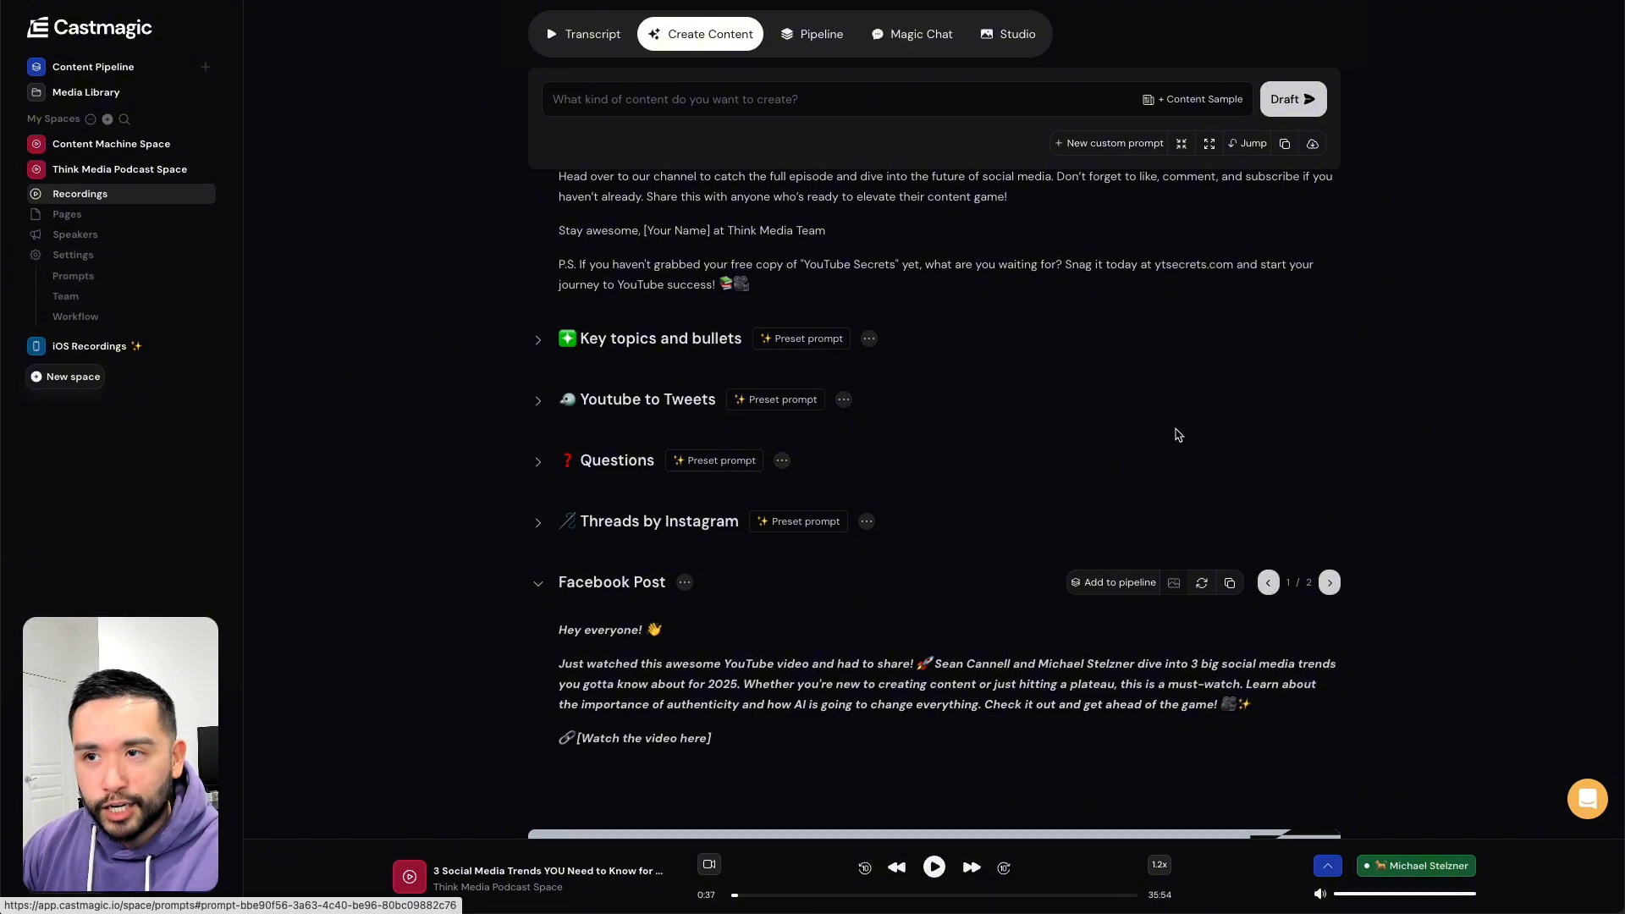
- Show the draft examples for new content, browse the Community and Captions categories, and return to Popular
{"action": "scroll", "coordinate": [868, 478], "scroll_direction": "up", "scroll_amount": 15}
{"action": "scroll", "coordinate": [876, 482], "scroll_direction": "up", "scroll_amount": 10}
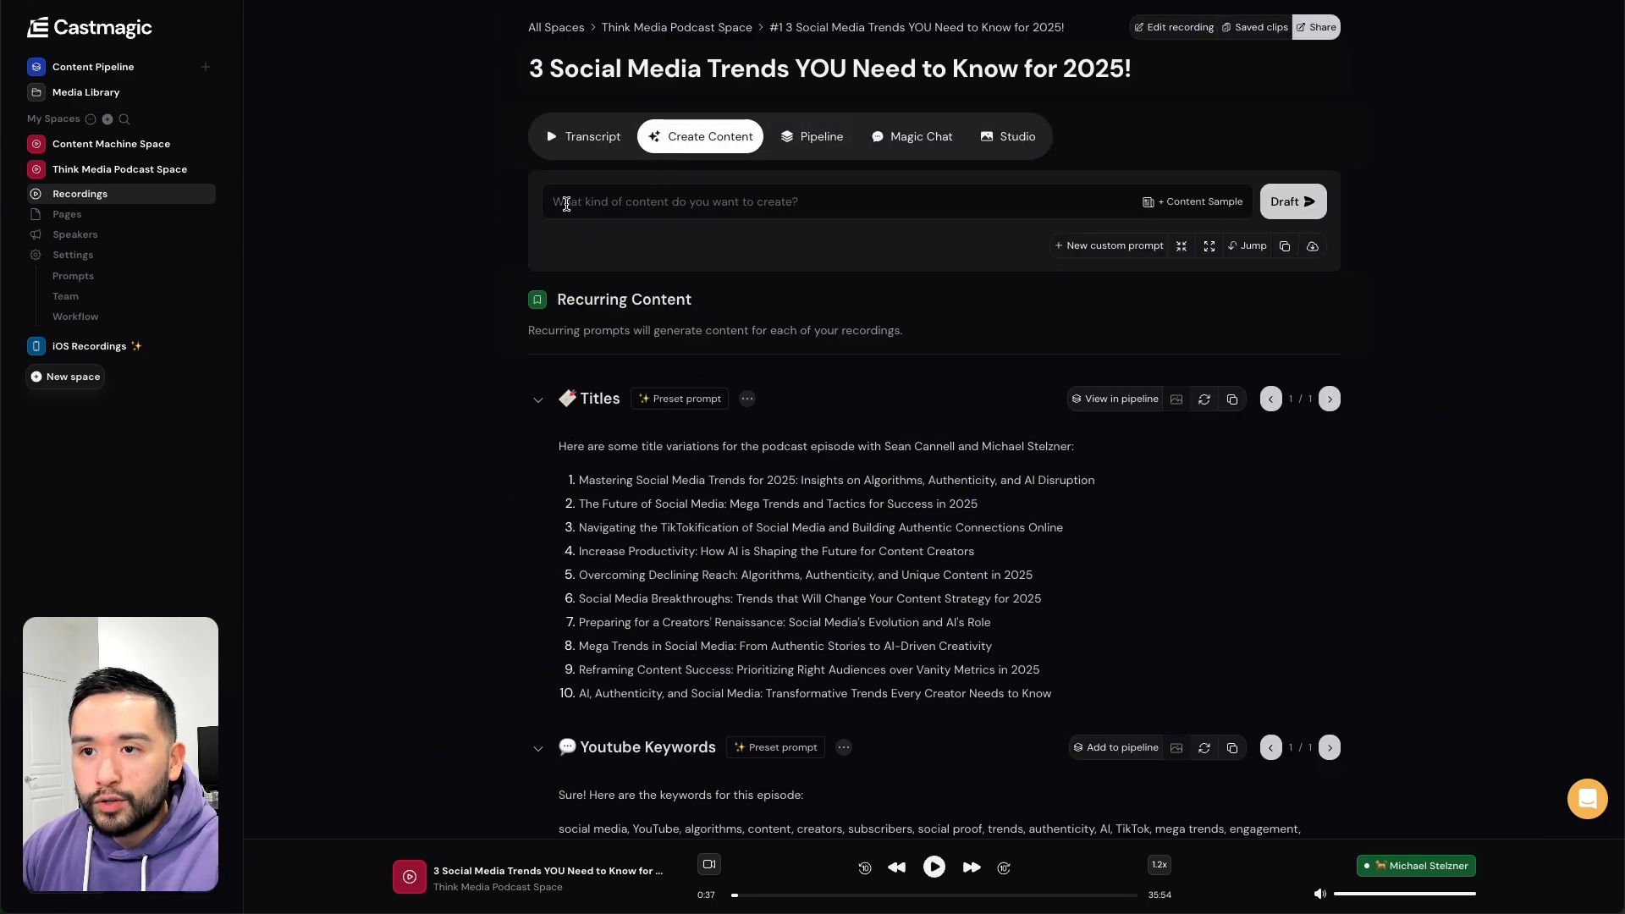
{"action": "left_click", "coordinate": [705, 203]}
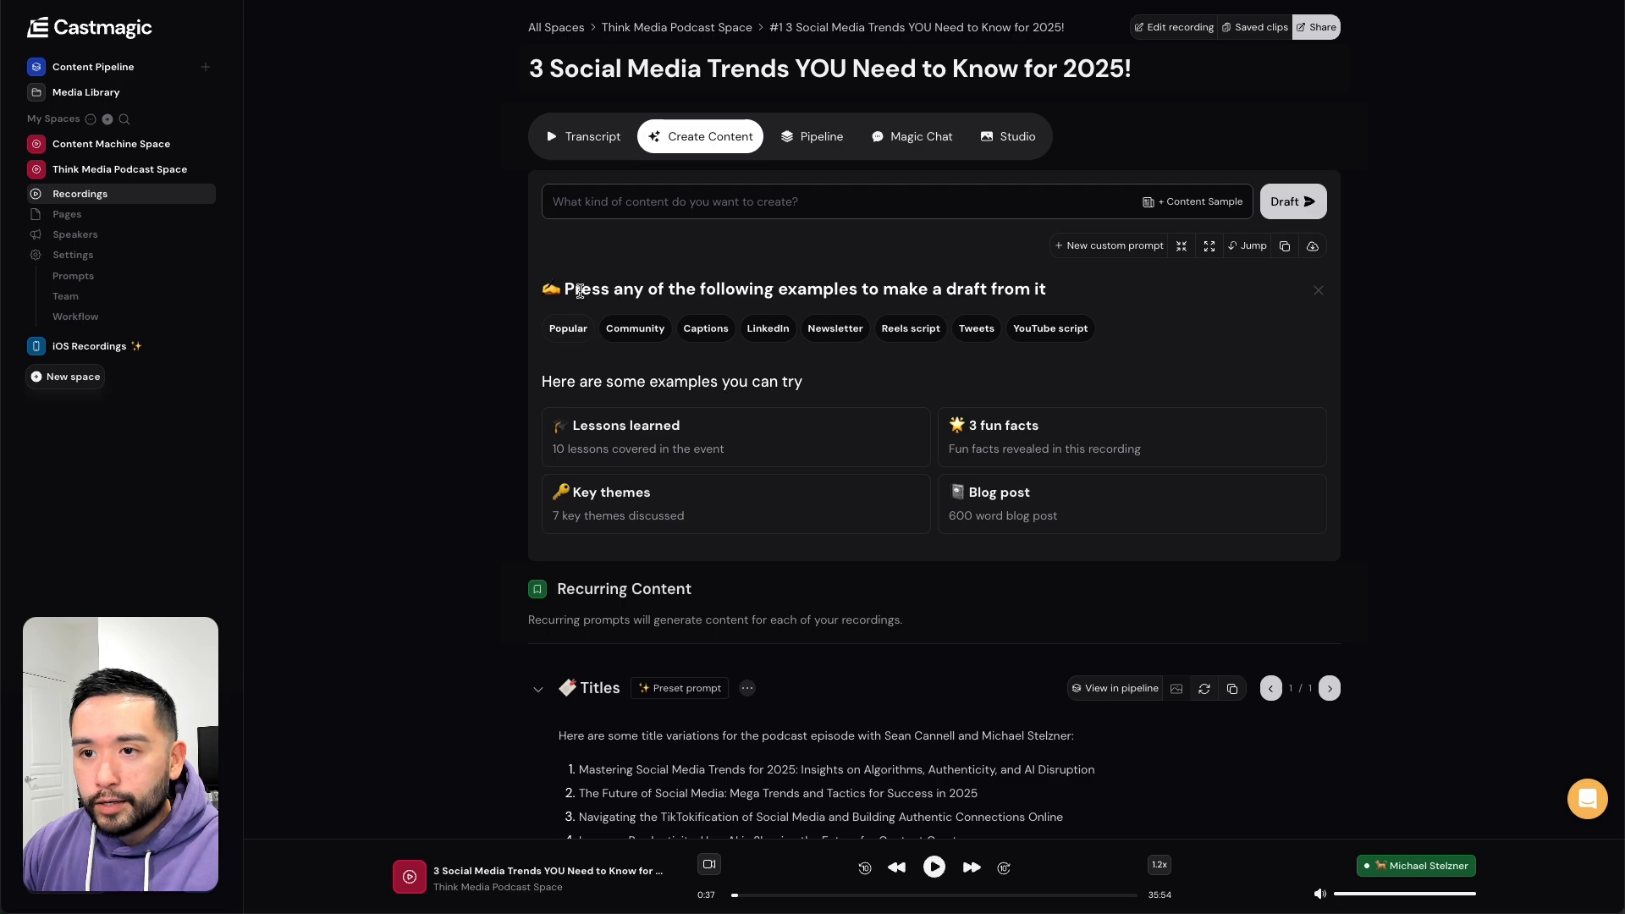
{"action": "left_click_drag", "start_coordinate": [569, 291], "coordinate": [1058, 282]}
{"action": "left_click", "coordinate": [1064, 282]}
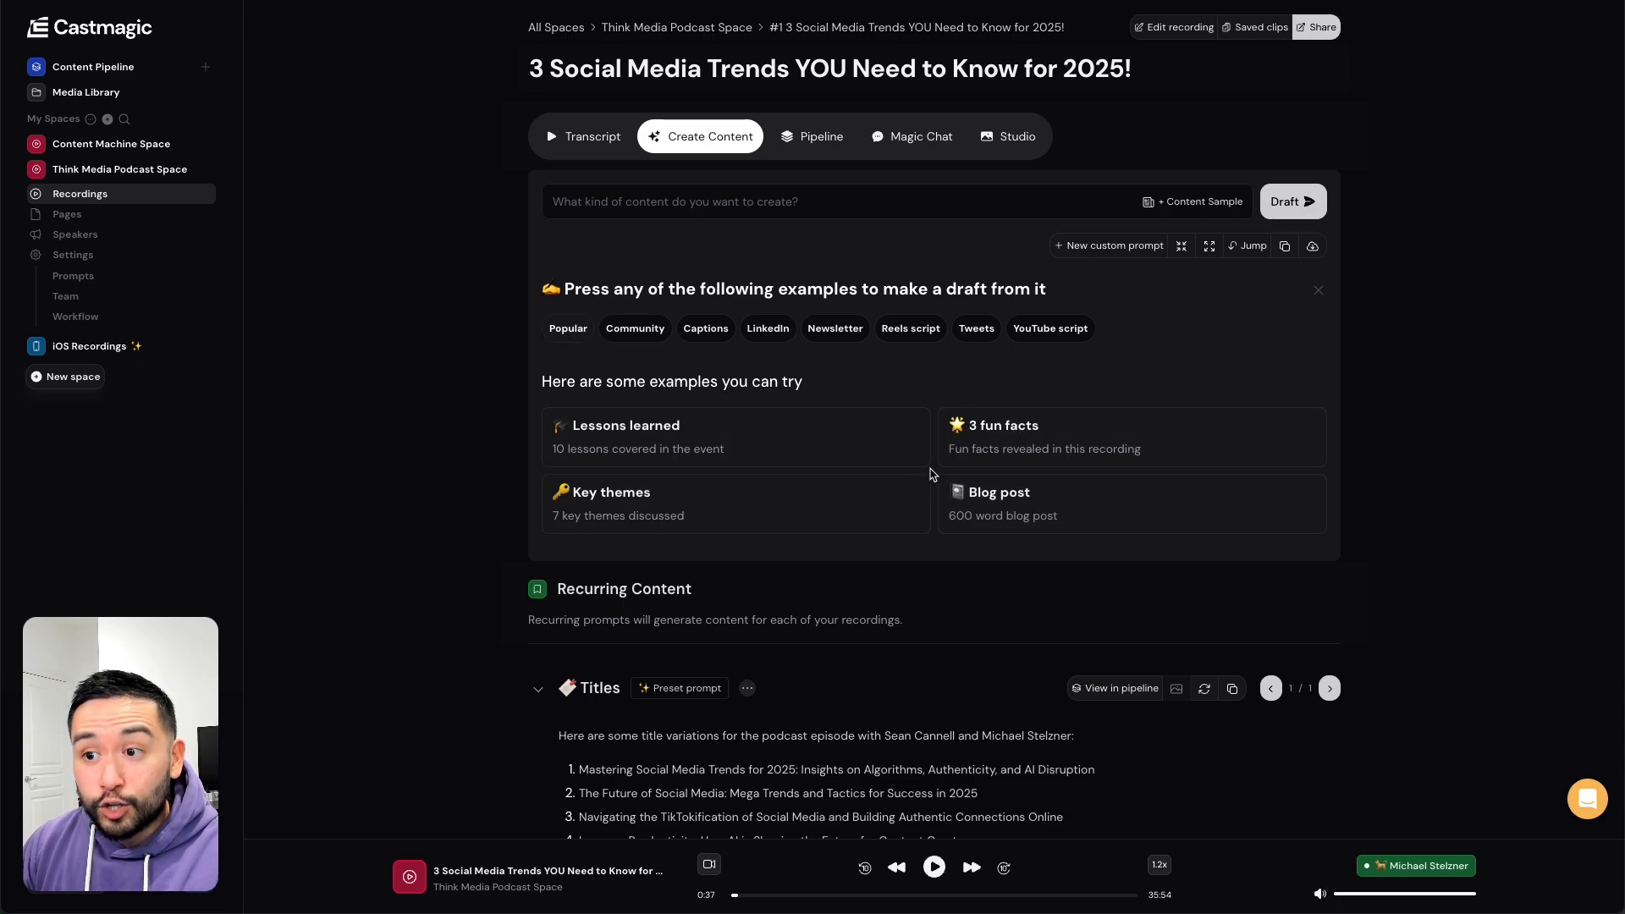
{"action": "left_click", "coordinate": [637, 331]}
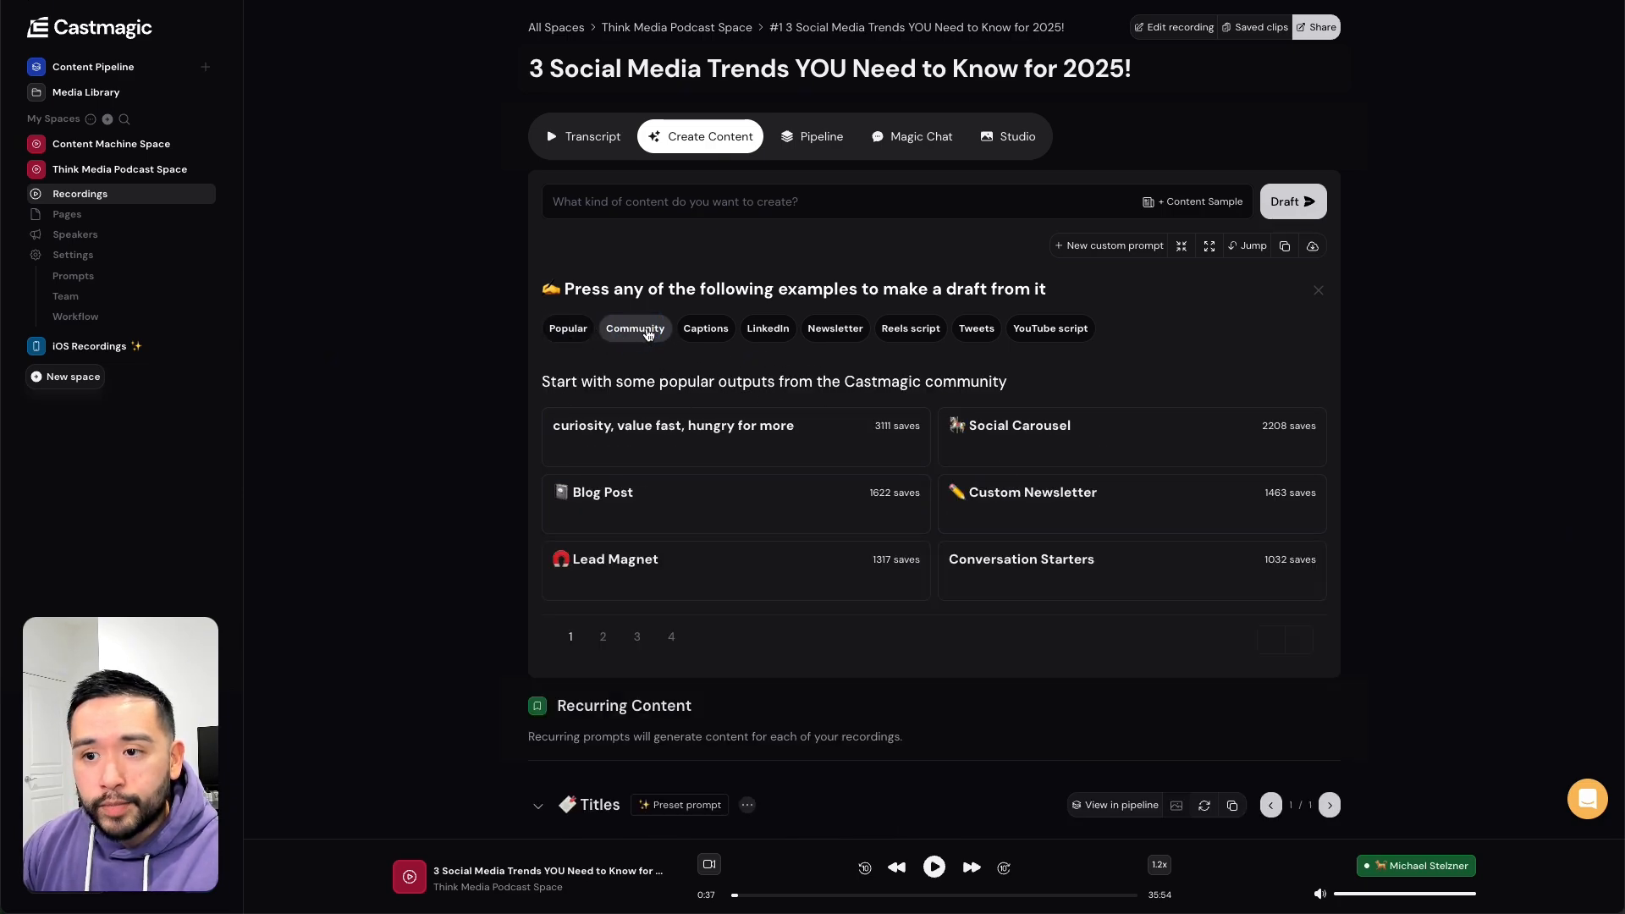
{"action": "left_click", "coordinate": [706, 328]}
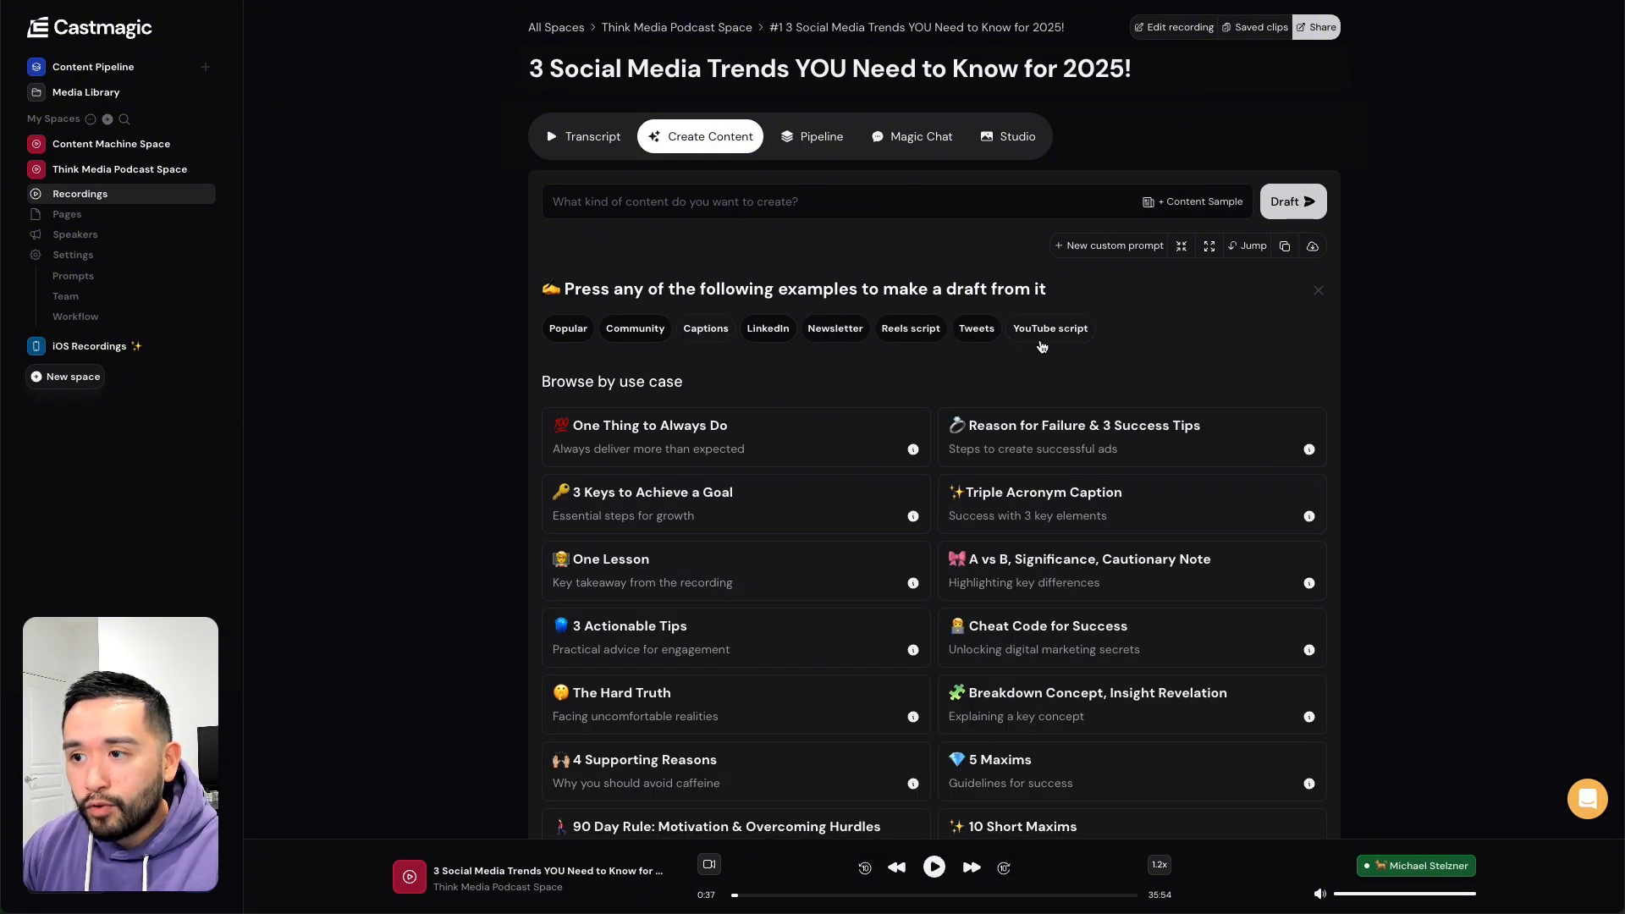
{"action": "left_click", "coordinate": [570, 335]}
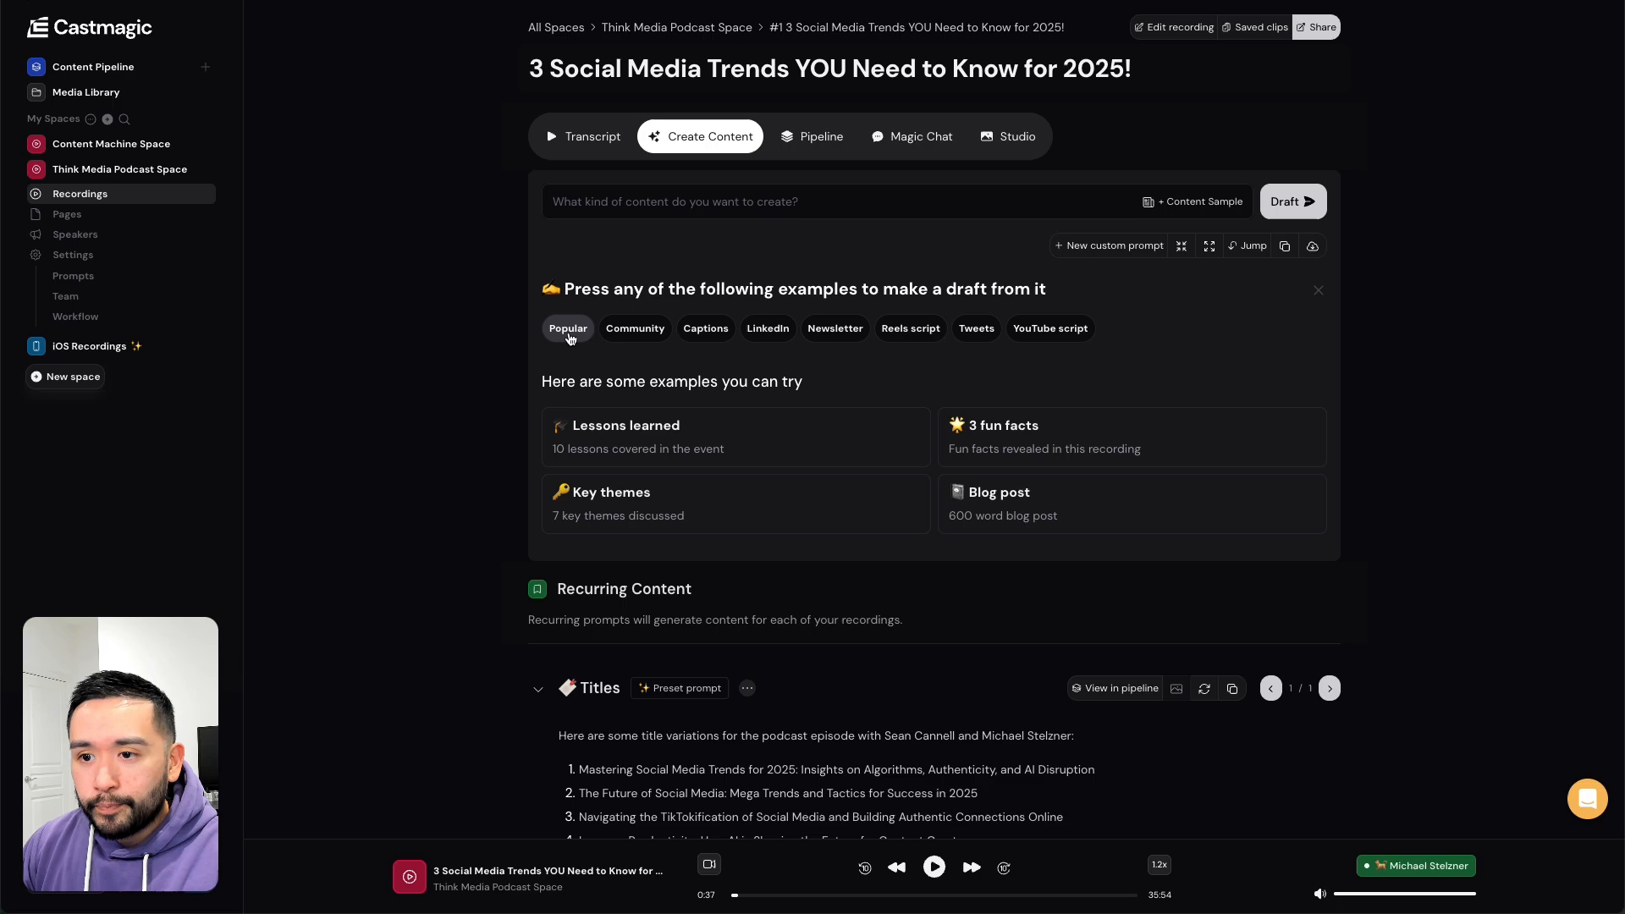
- Generate a draft from the "3 fun facts" example and read its prompt and results
{"action": "left_click", "coordinate": [997, 437]}
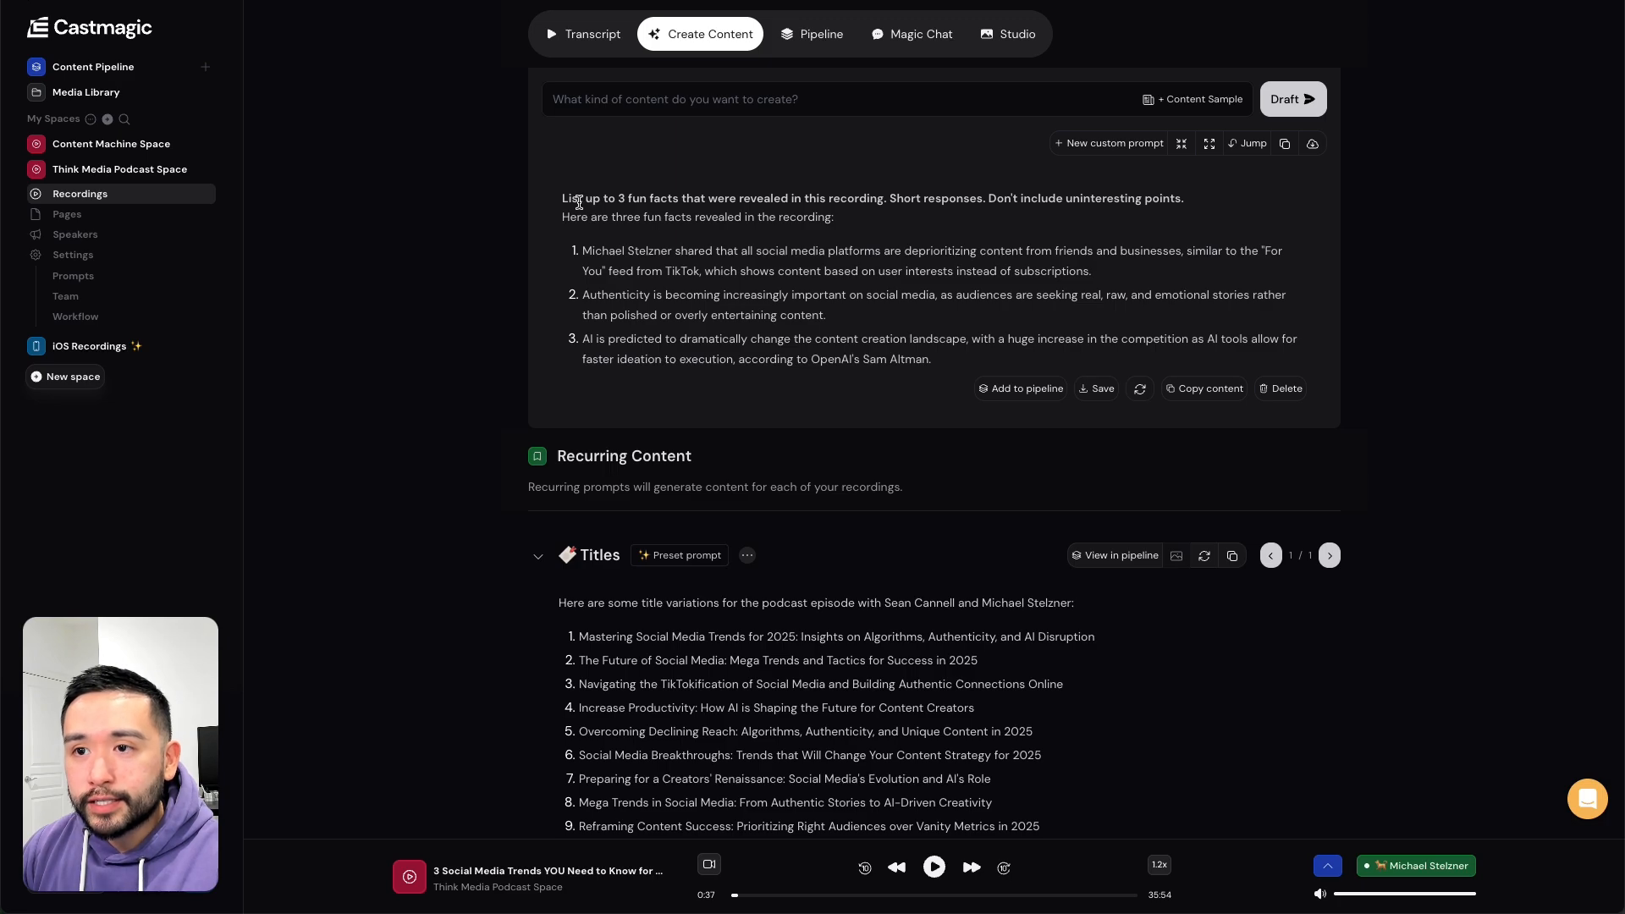
{"action": "left_click_drag", "start_coordinate": [579, 203], "coordinate": [840, 218]}
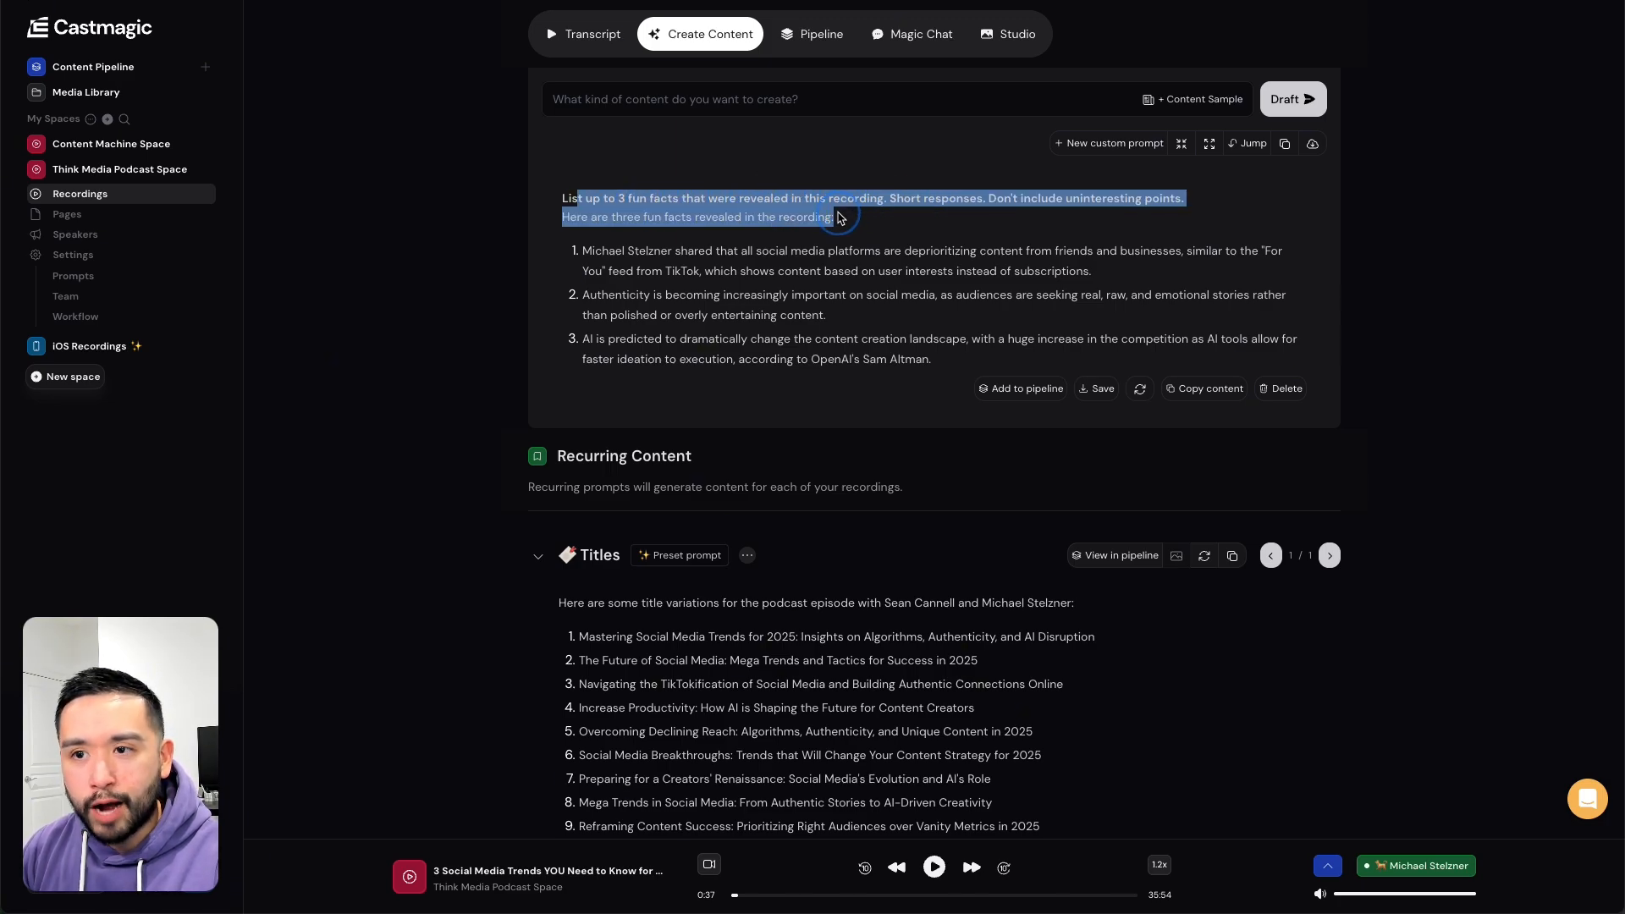
{"action": "left_click_drag", "start_coordinate": [590, 252], "coordinate": [891, 356]}
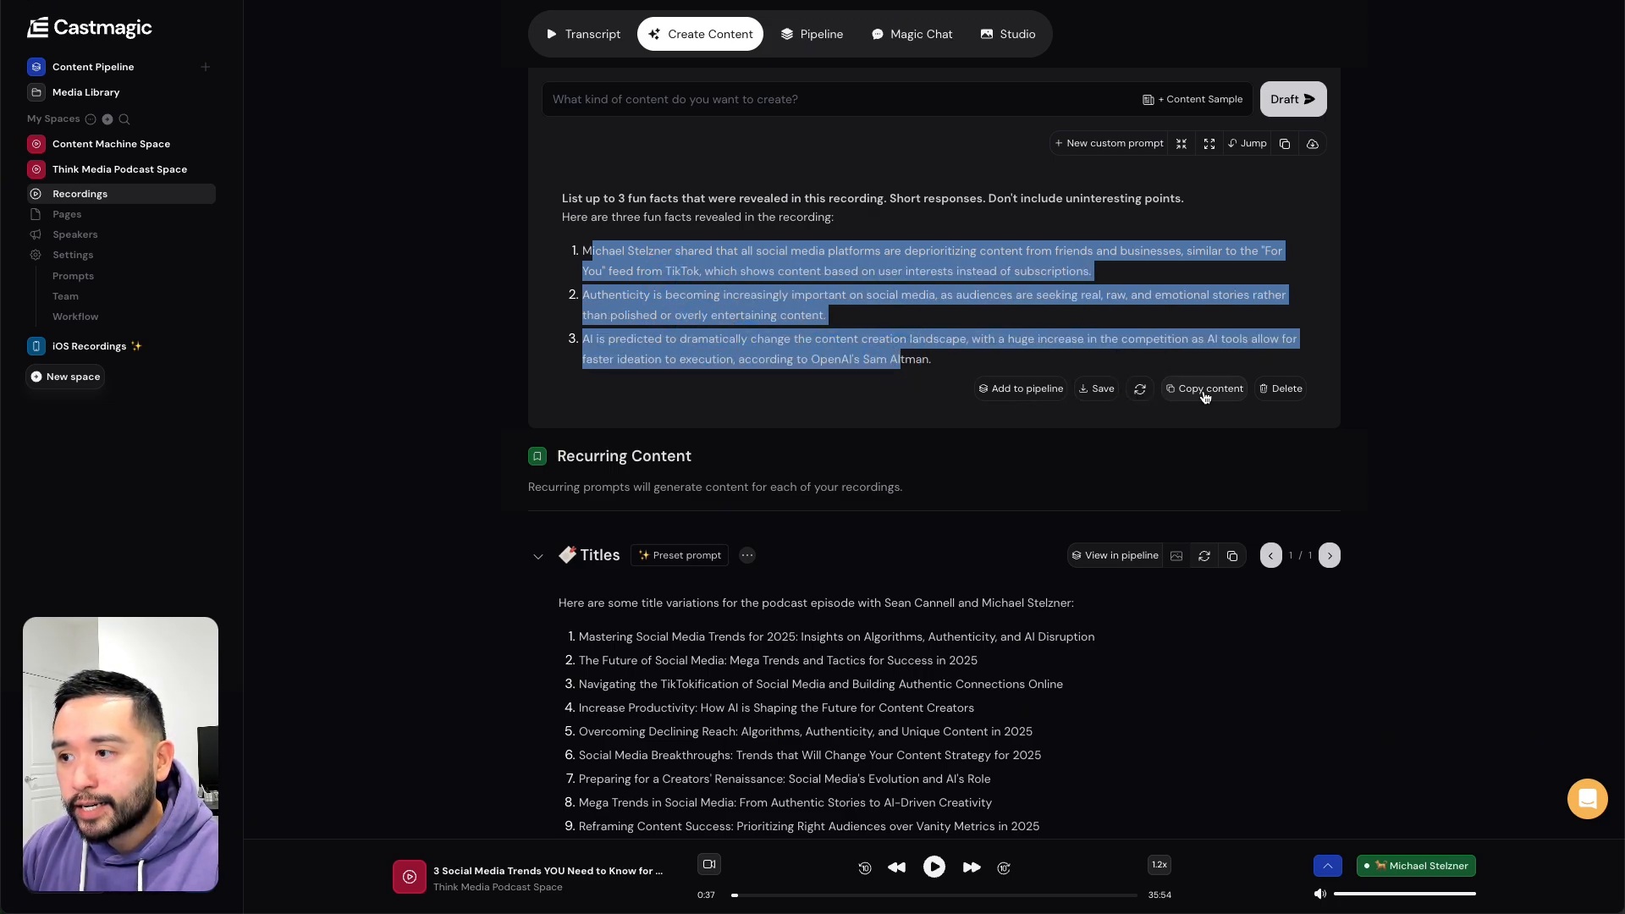
- Start a pipeline block from the generated fun facts, title it "3 fun facts", and view its status options
{"action": "left_click", "coordinate": [1016, 391]}
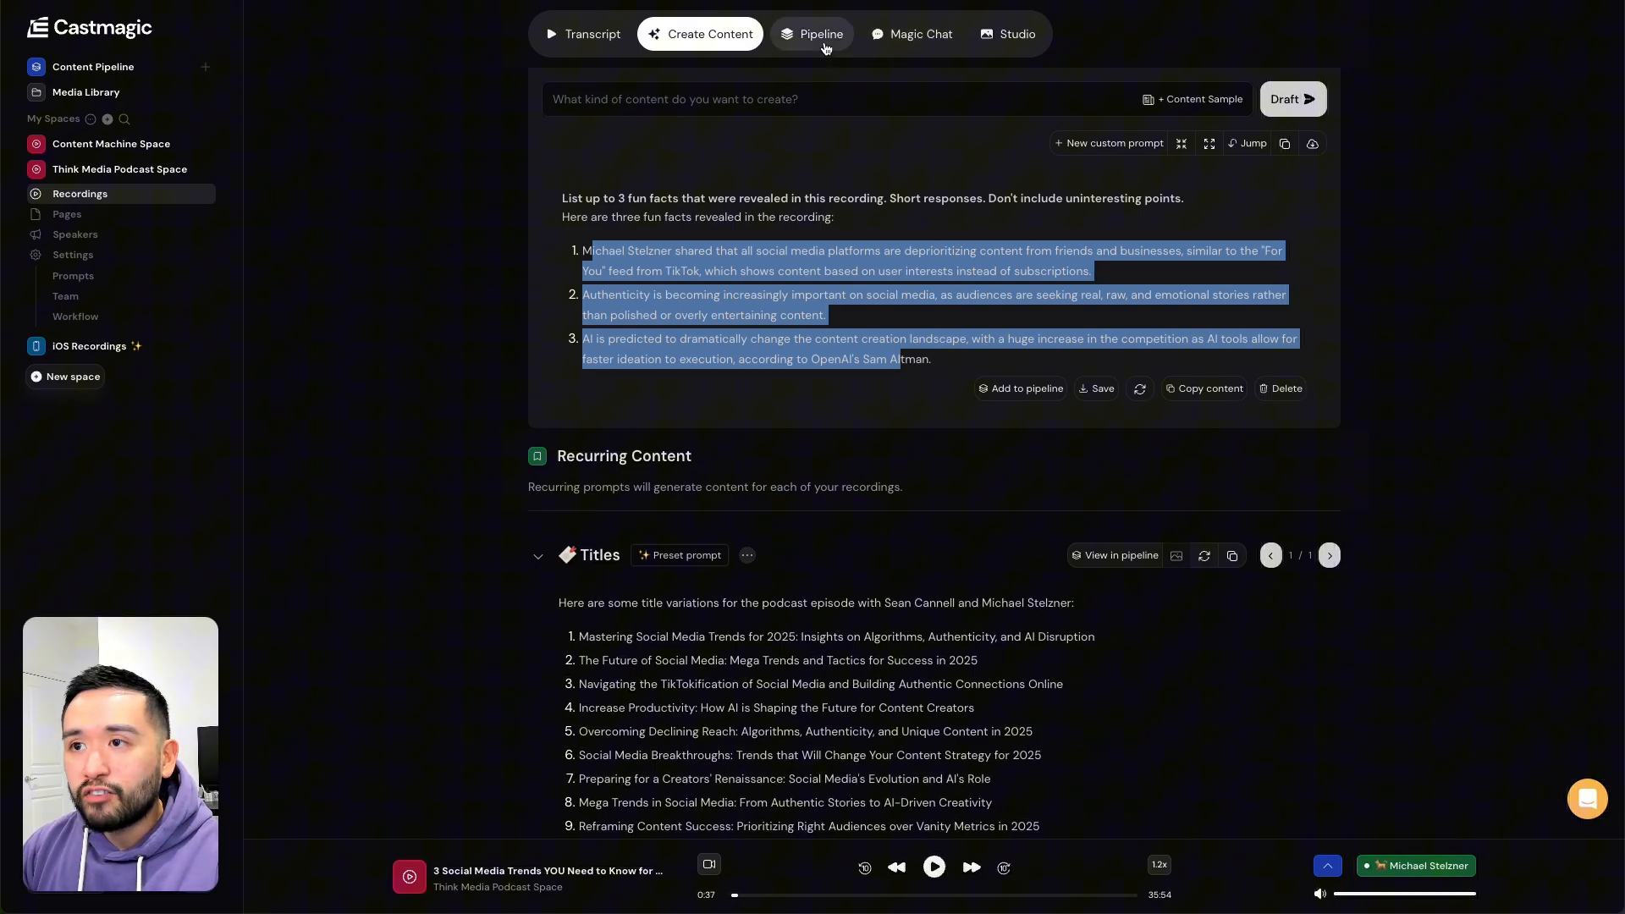
{"action": "left_click", "coordinate": [1011, 391]}
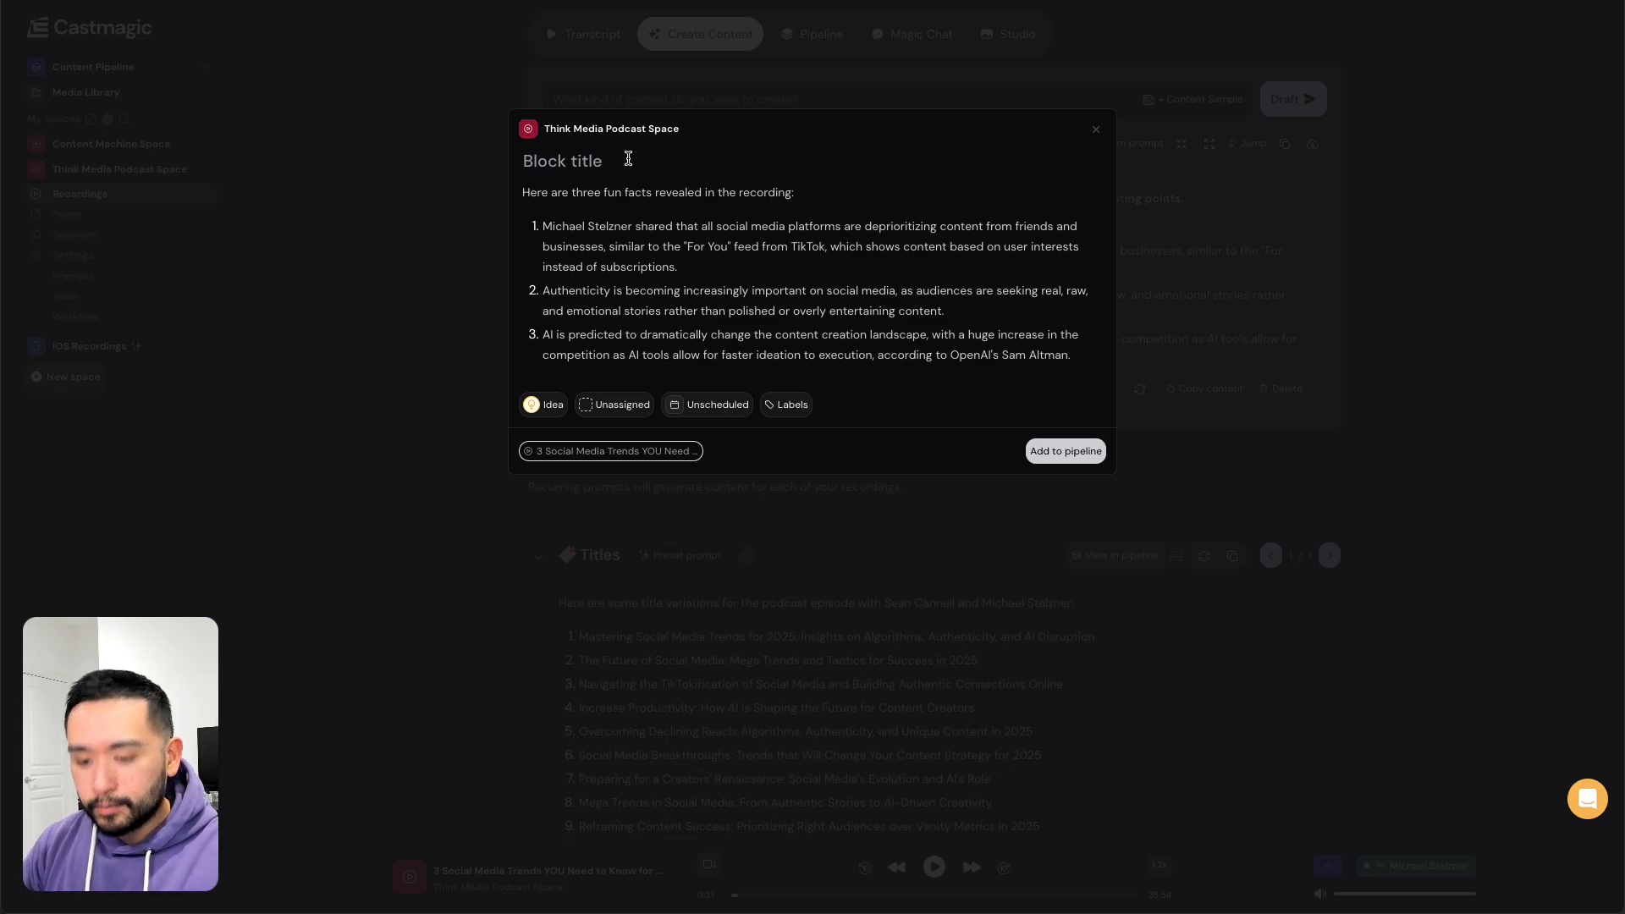
{"action": "type", "text": "3 fun facts"}
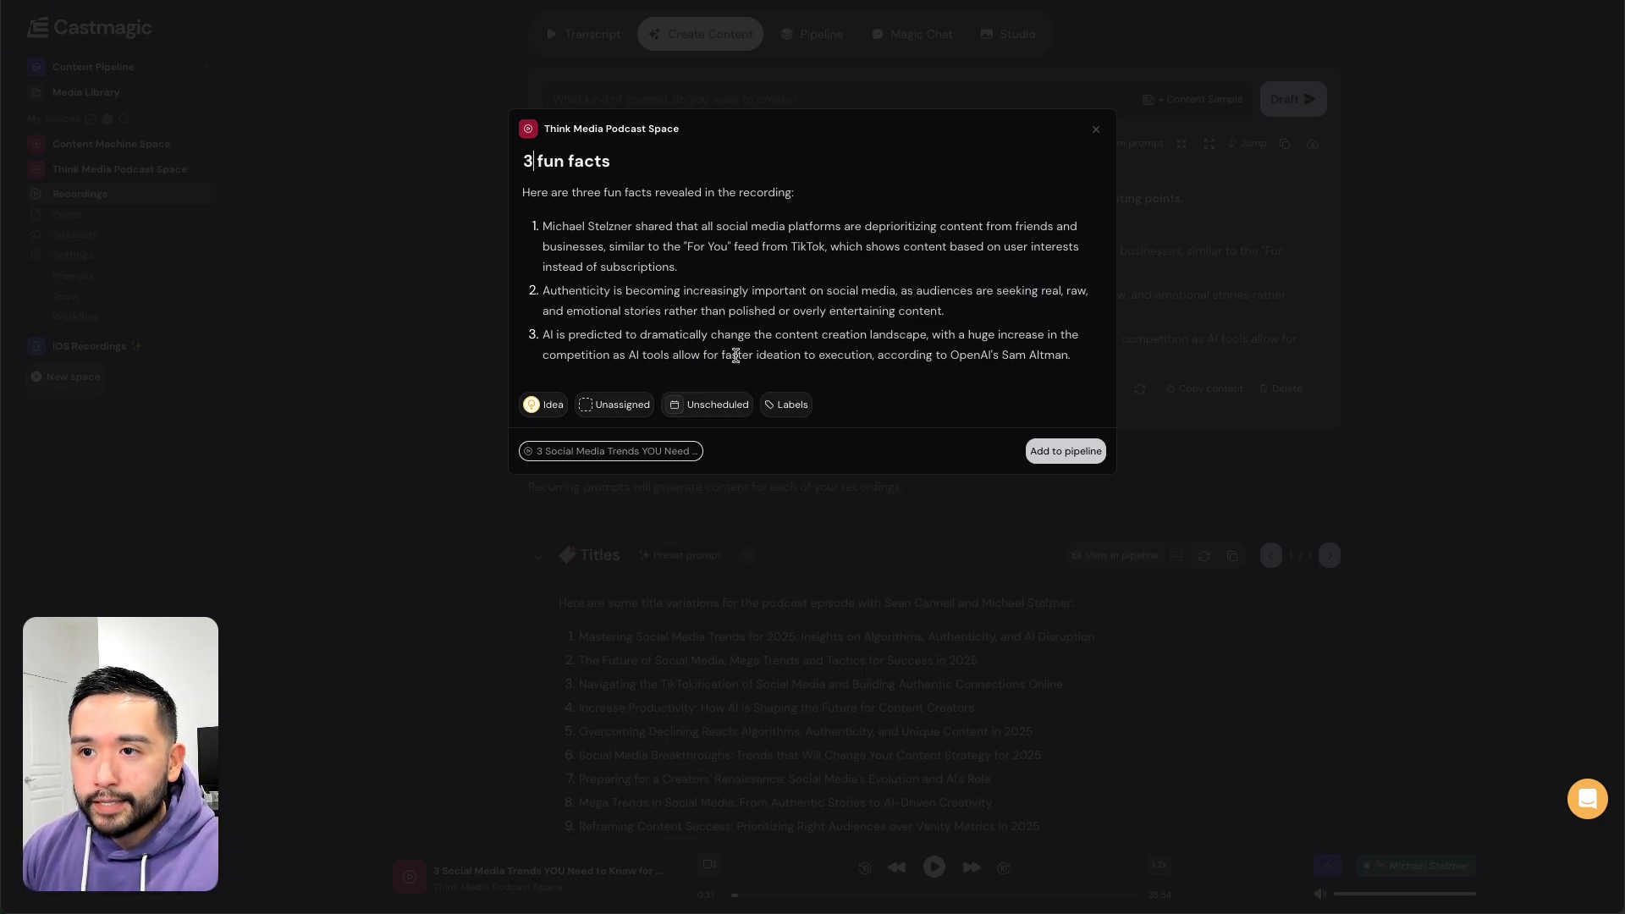
{"action": "left_click", "coordinate": [552, 405]}
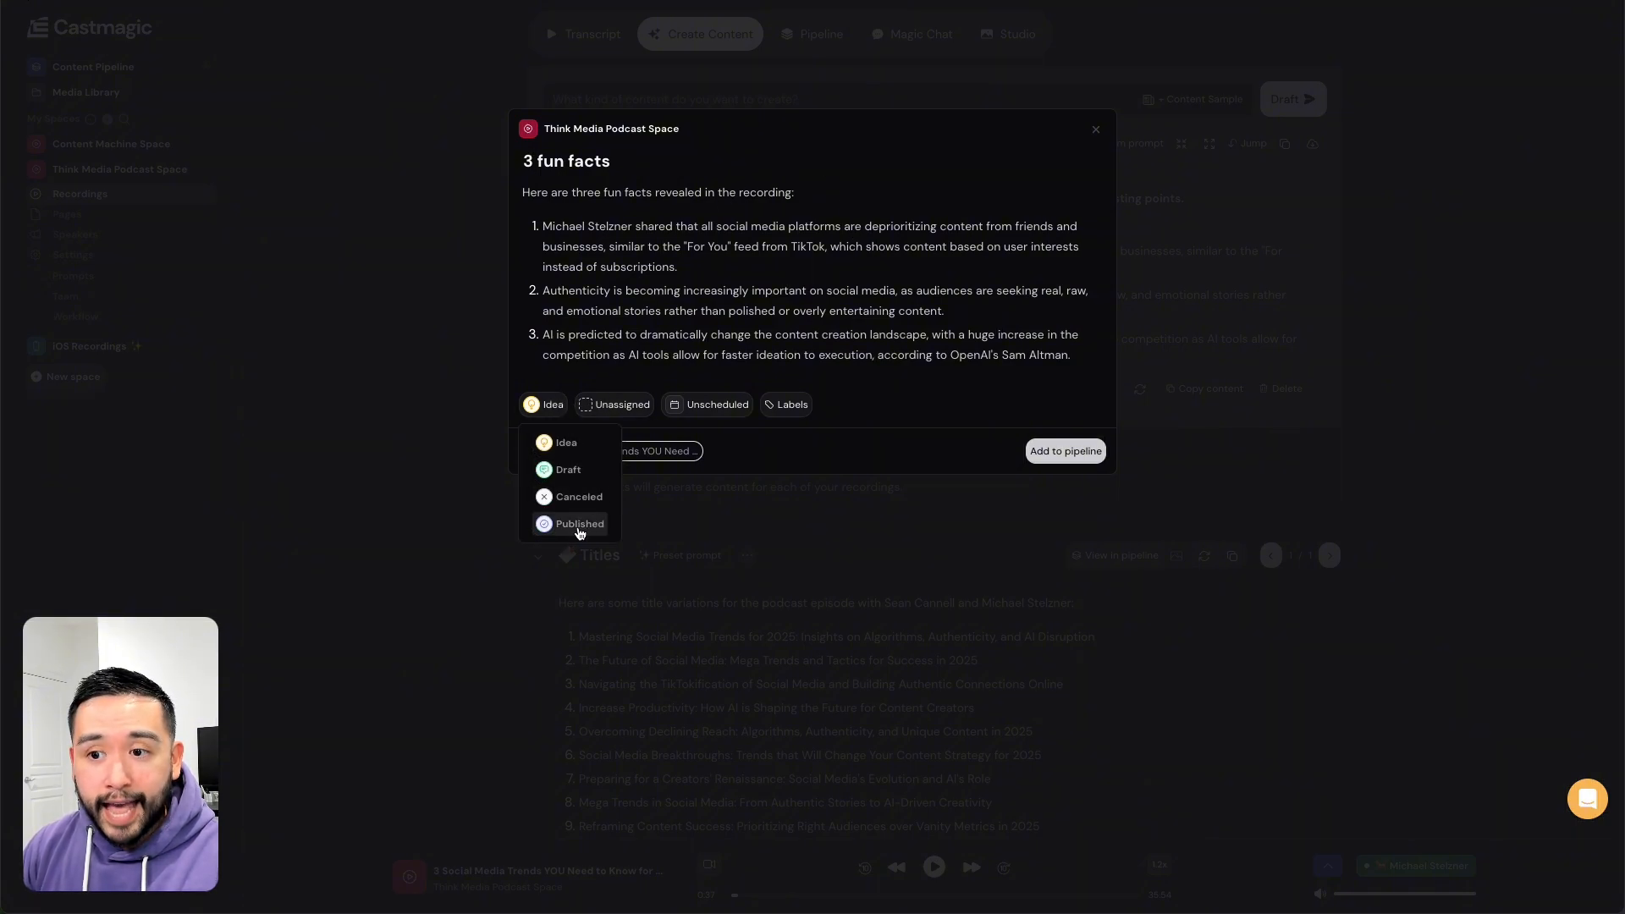
- Assign the pipeline block to the first listed team member and schedule it for 11/11/2025
{"action": "left_click", "coordinate": [602, 404]}
{"action": "left_click", "coordinate": [601, 405]}
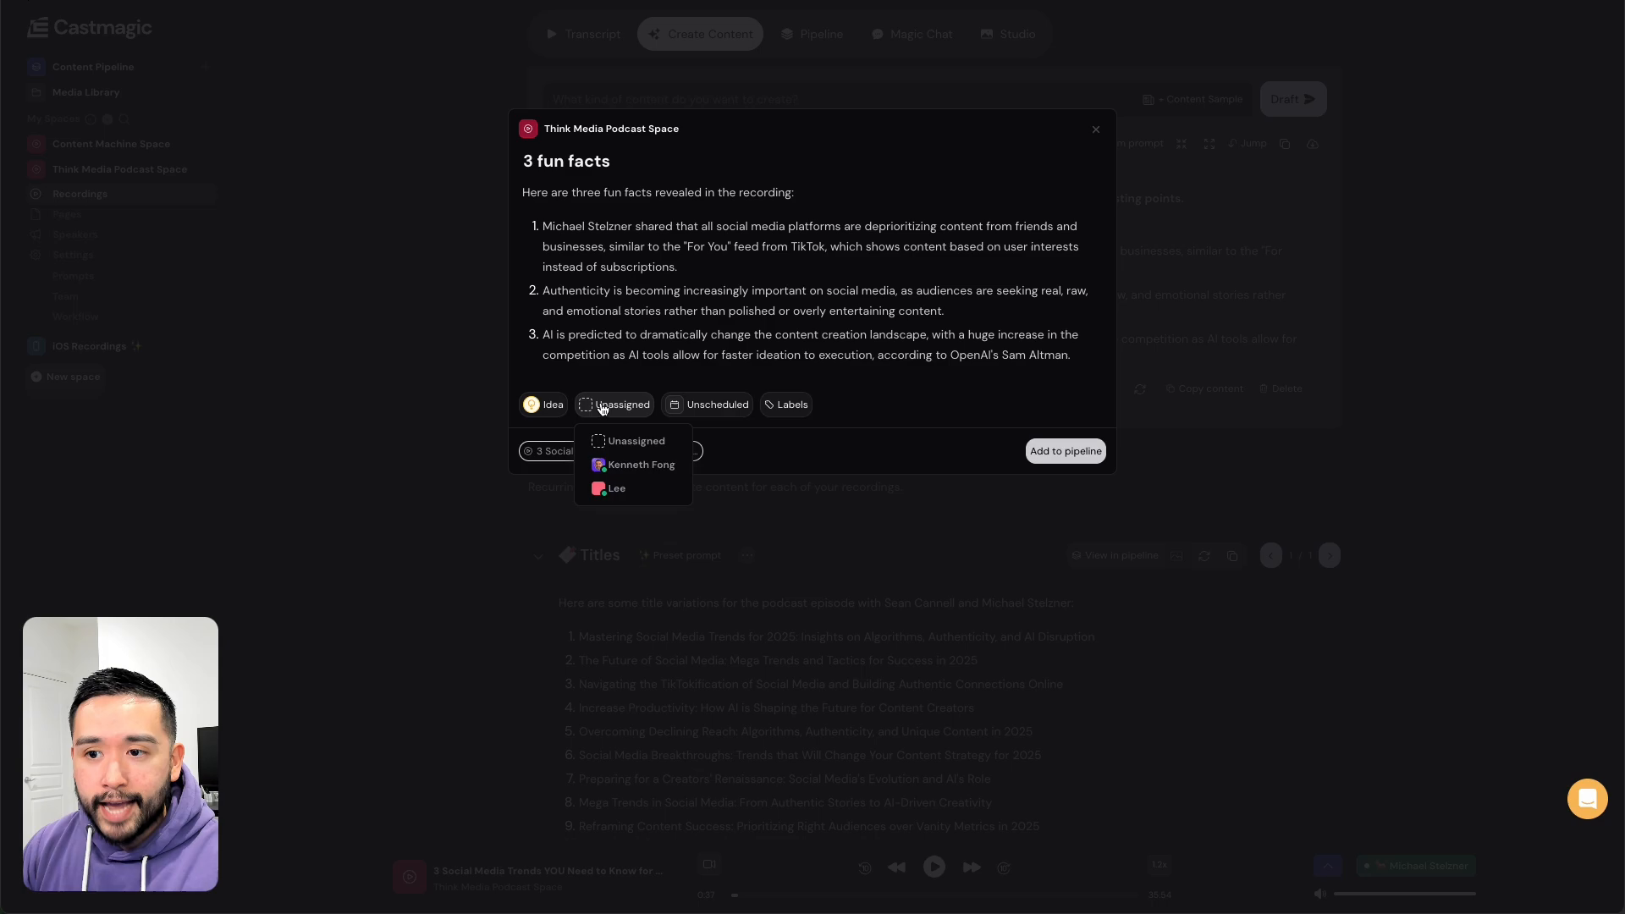
{"action": "left_click", "coordinate": [632, 468]}
{"action": "left_click", "coordinate": [737, 405]}
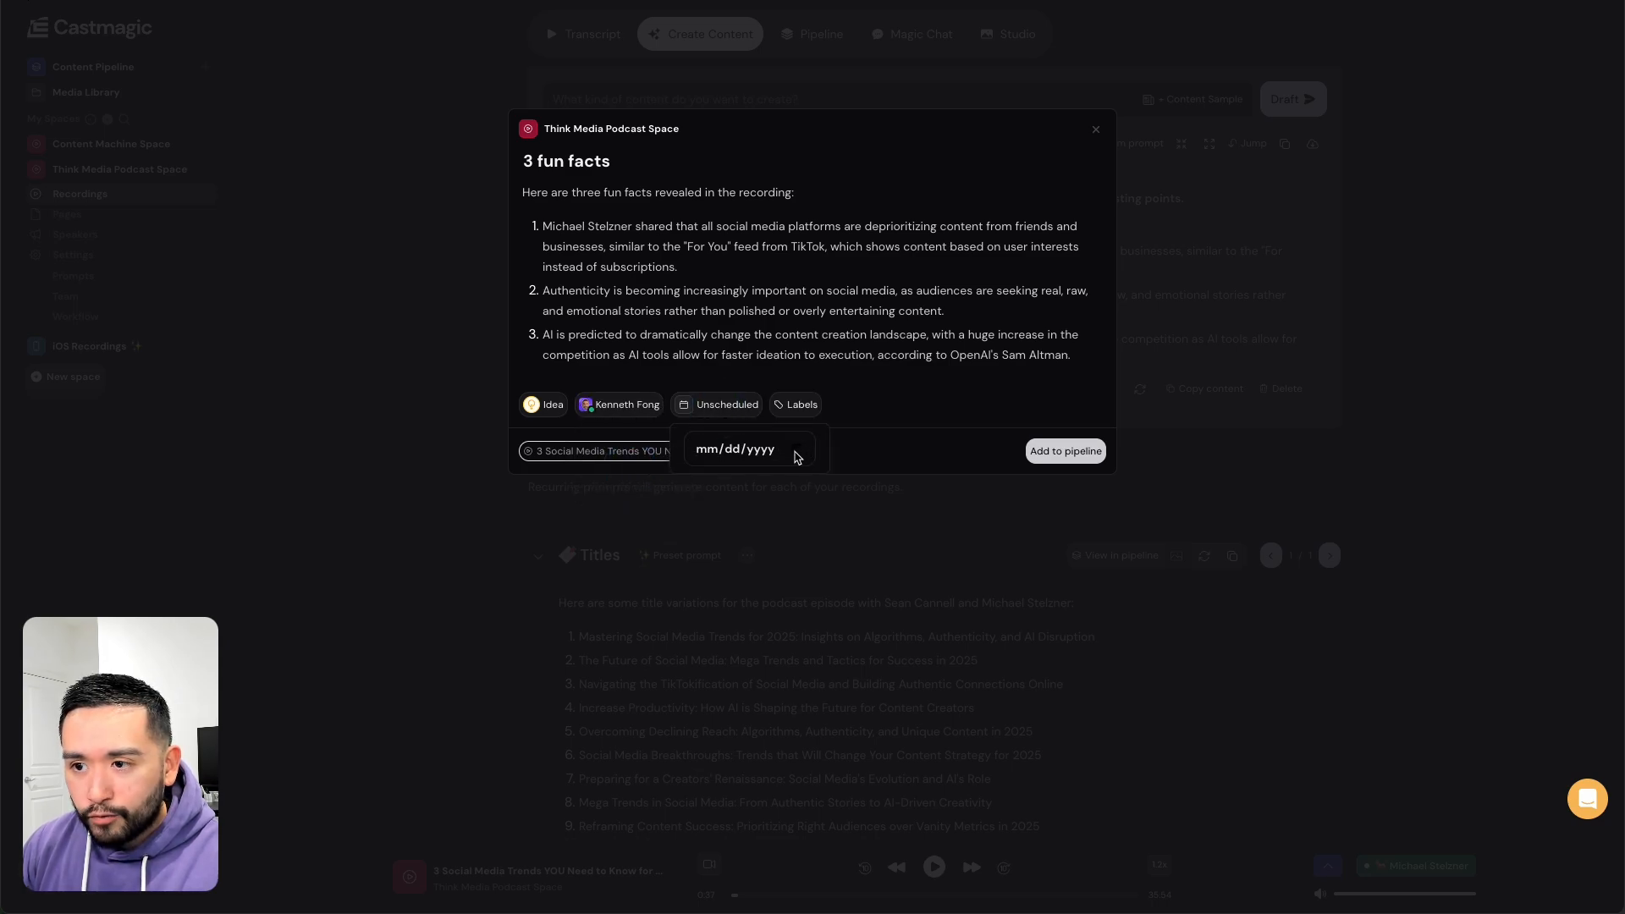
{"action": "left_click", "coordinate": [706, 450]}
{"action": "type", "text": "11/11/"}
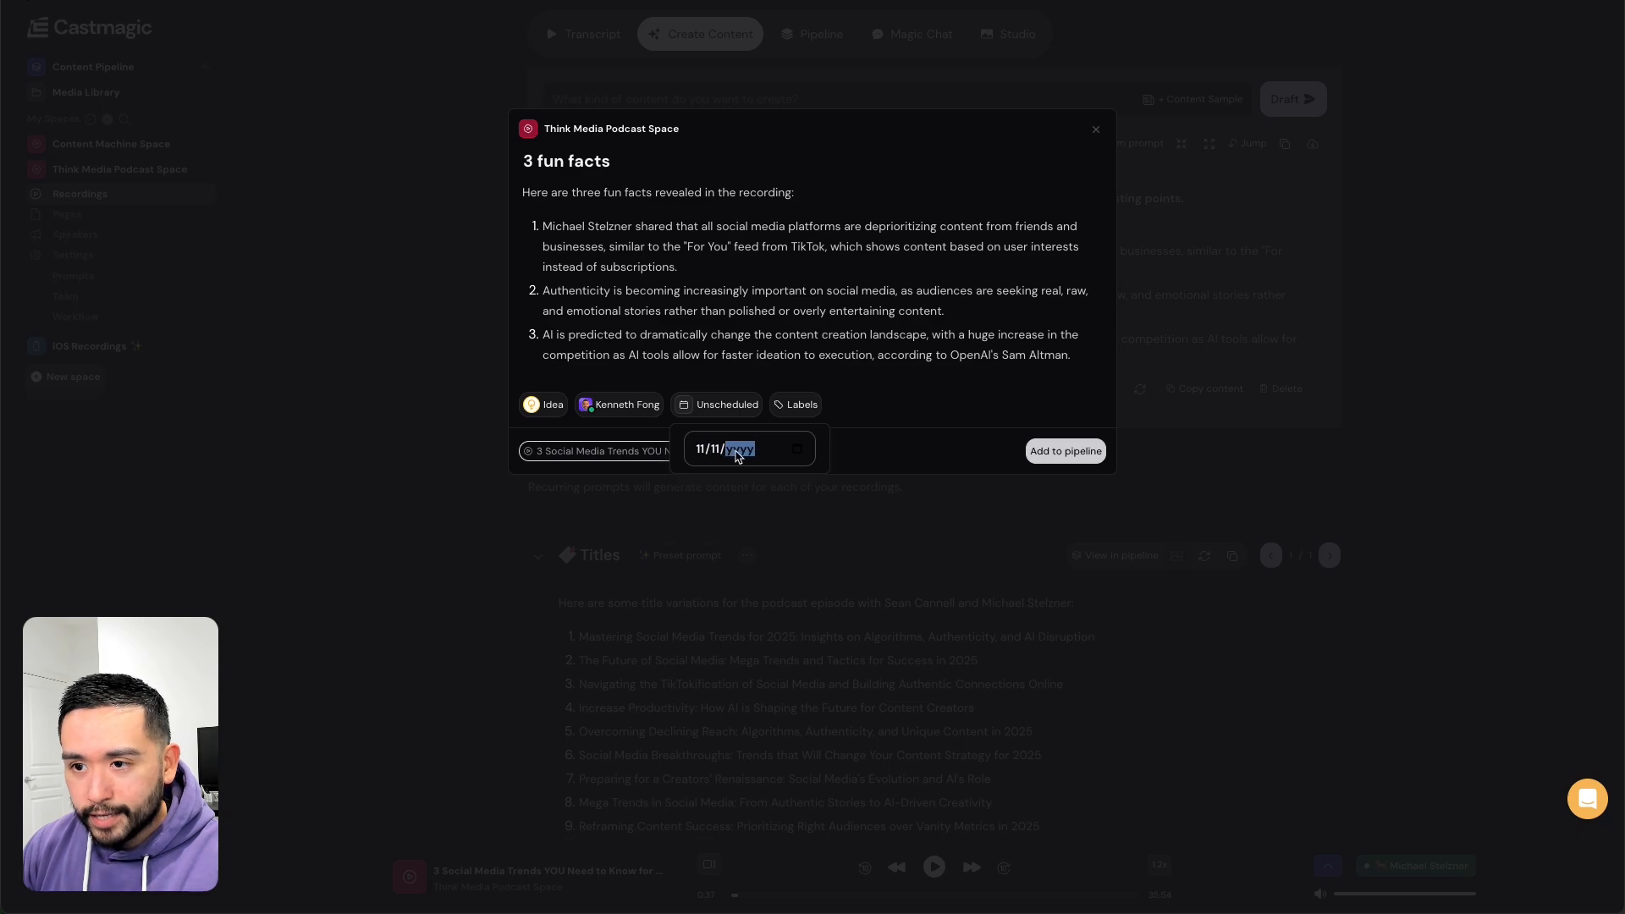
{"action": "type", "text": "2025"}
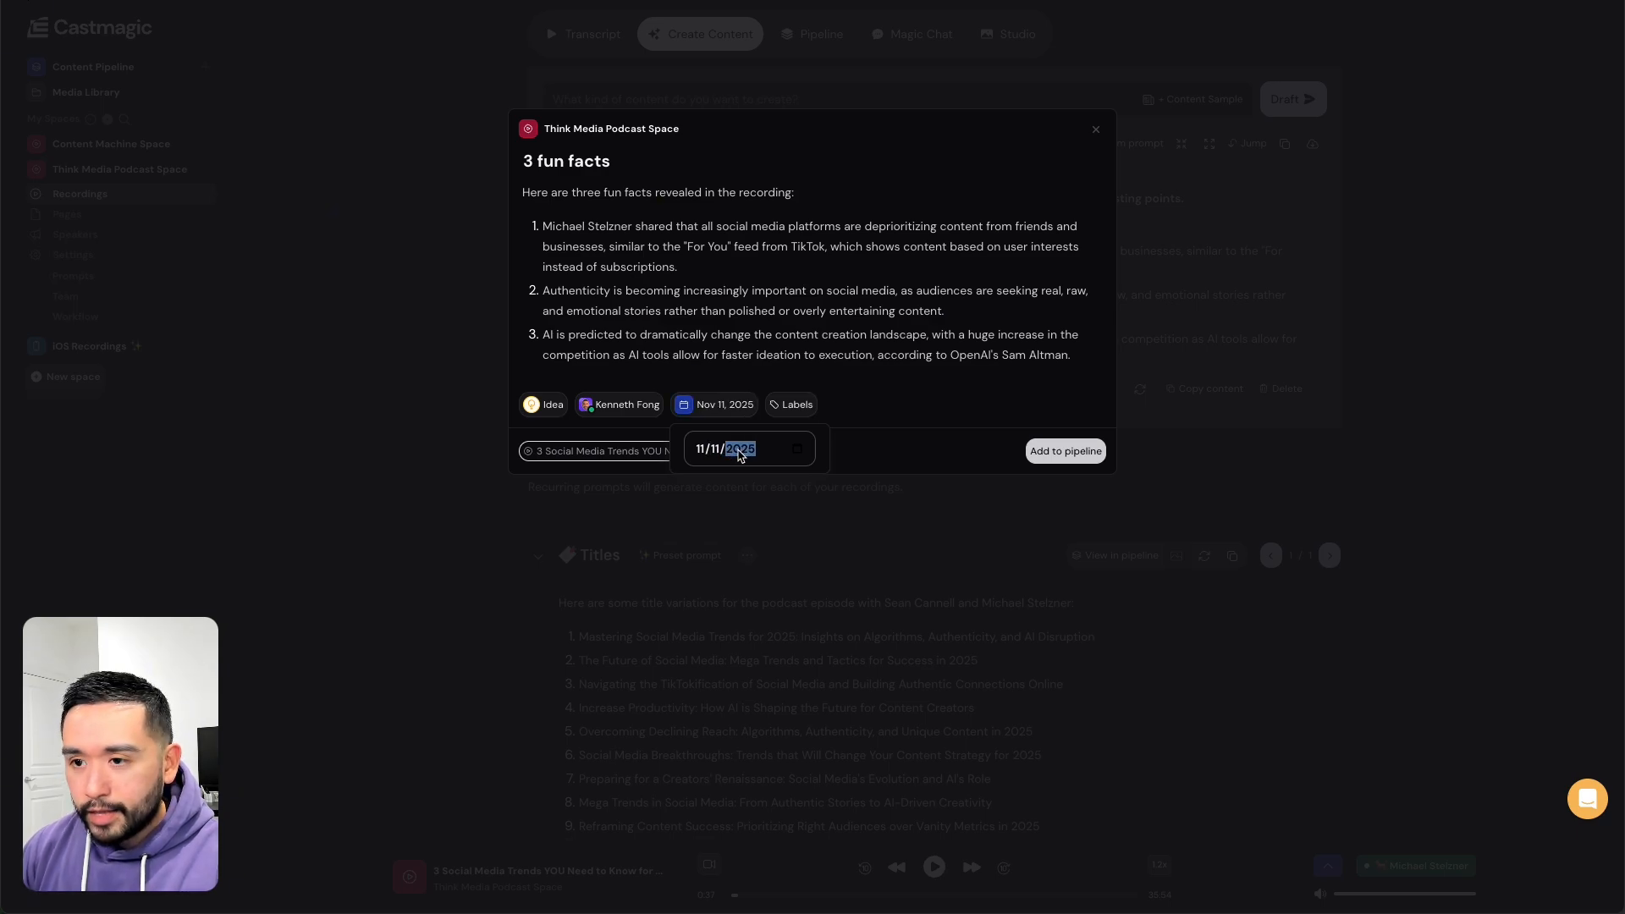
{"action": "left_click", "coordinate": [800, 452]}
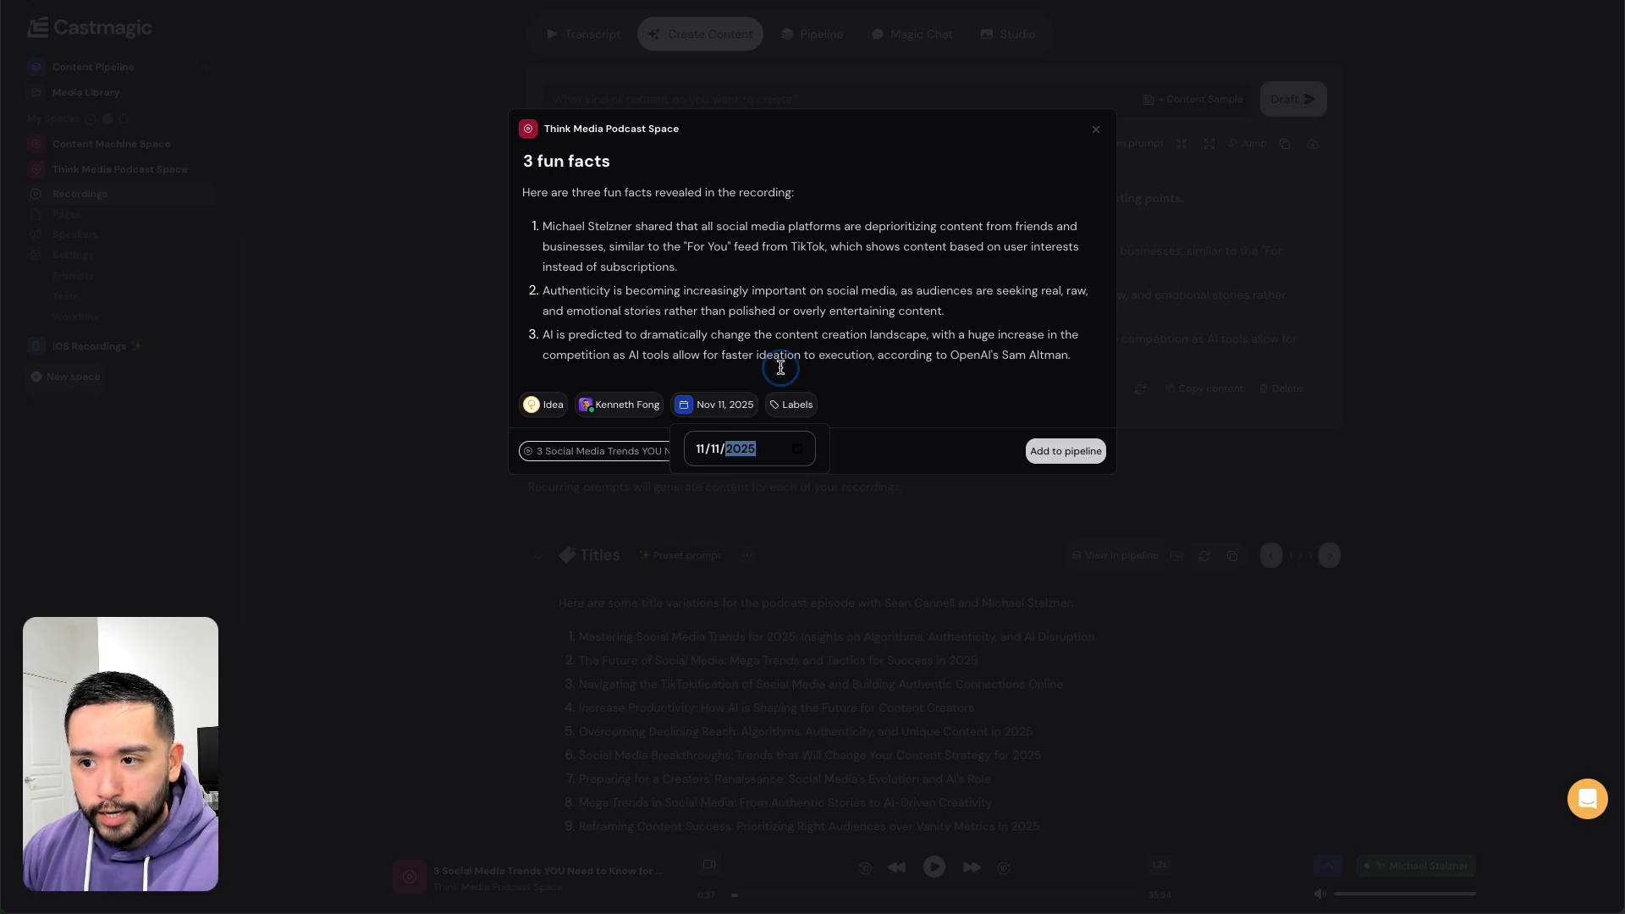
- Check the available labels without choosing one and add the "3 fun facts" block to the pipeline
{"action": "left_click", "coordinate": [792, 405]}
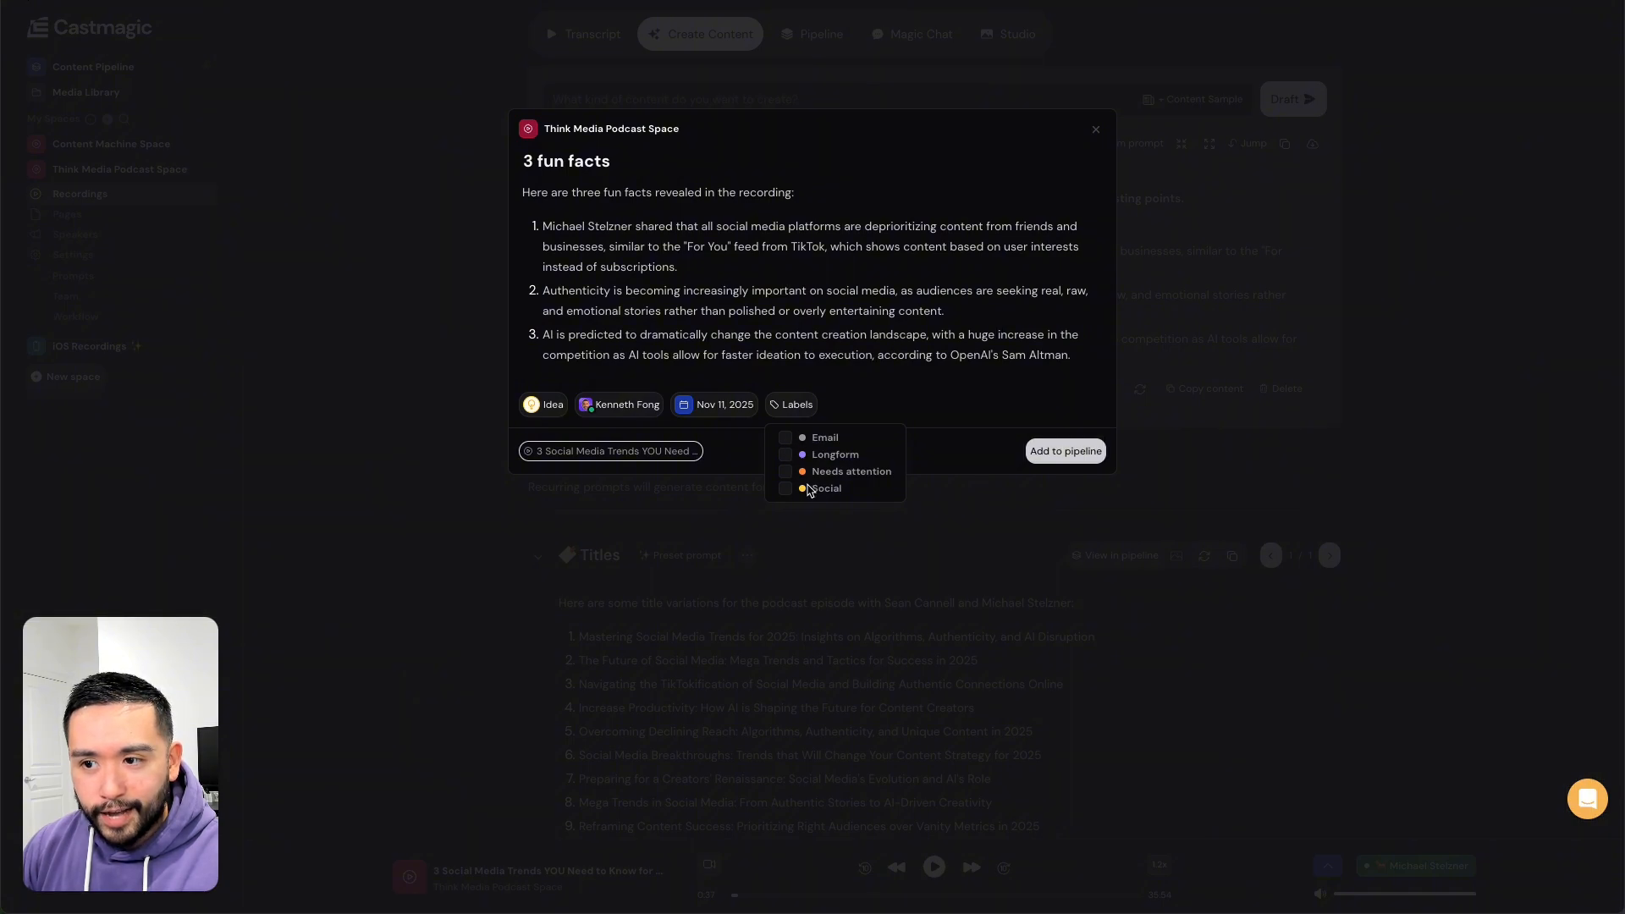
{"action": "left_click", "coordinate": [853, 394]}
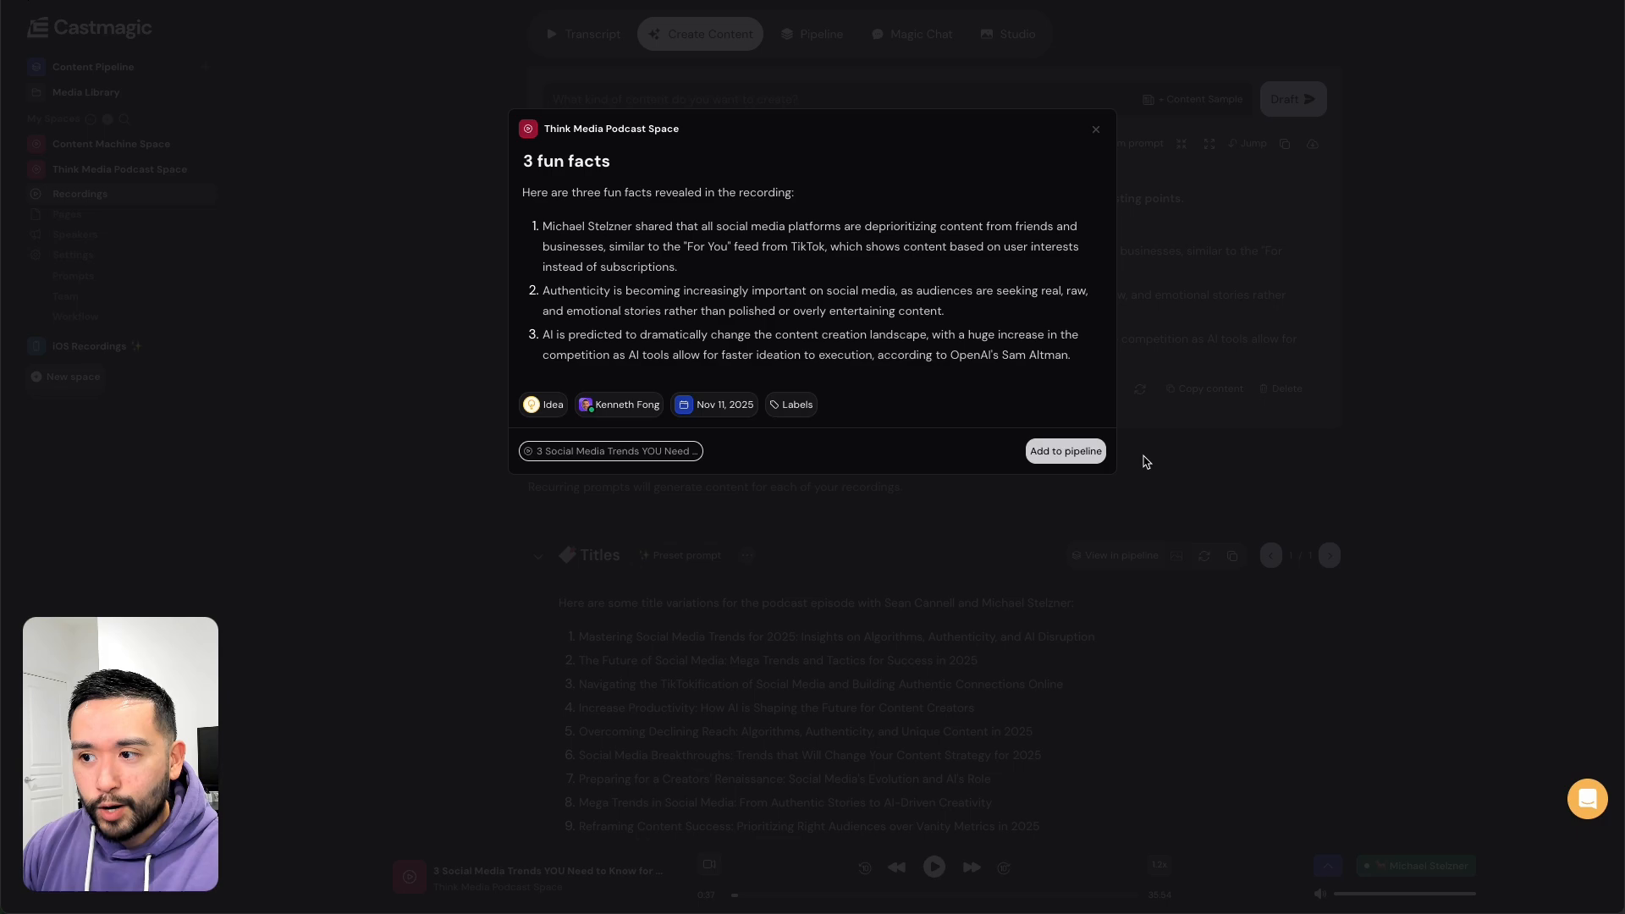
{"action": "left_click", "coordinate": [1061, 452]}
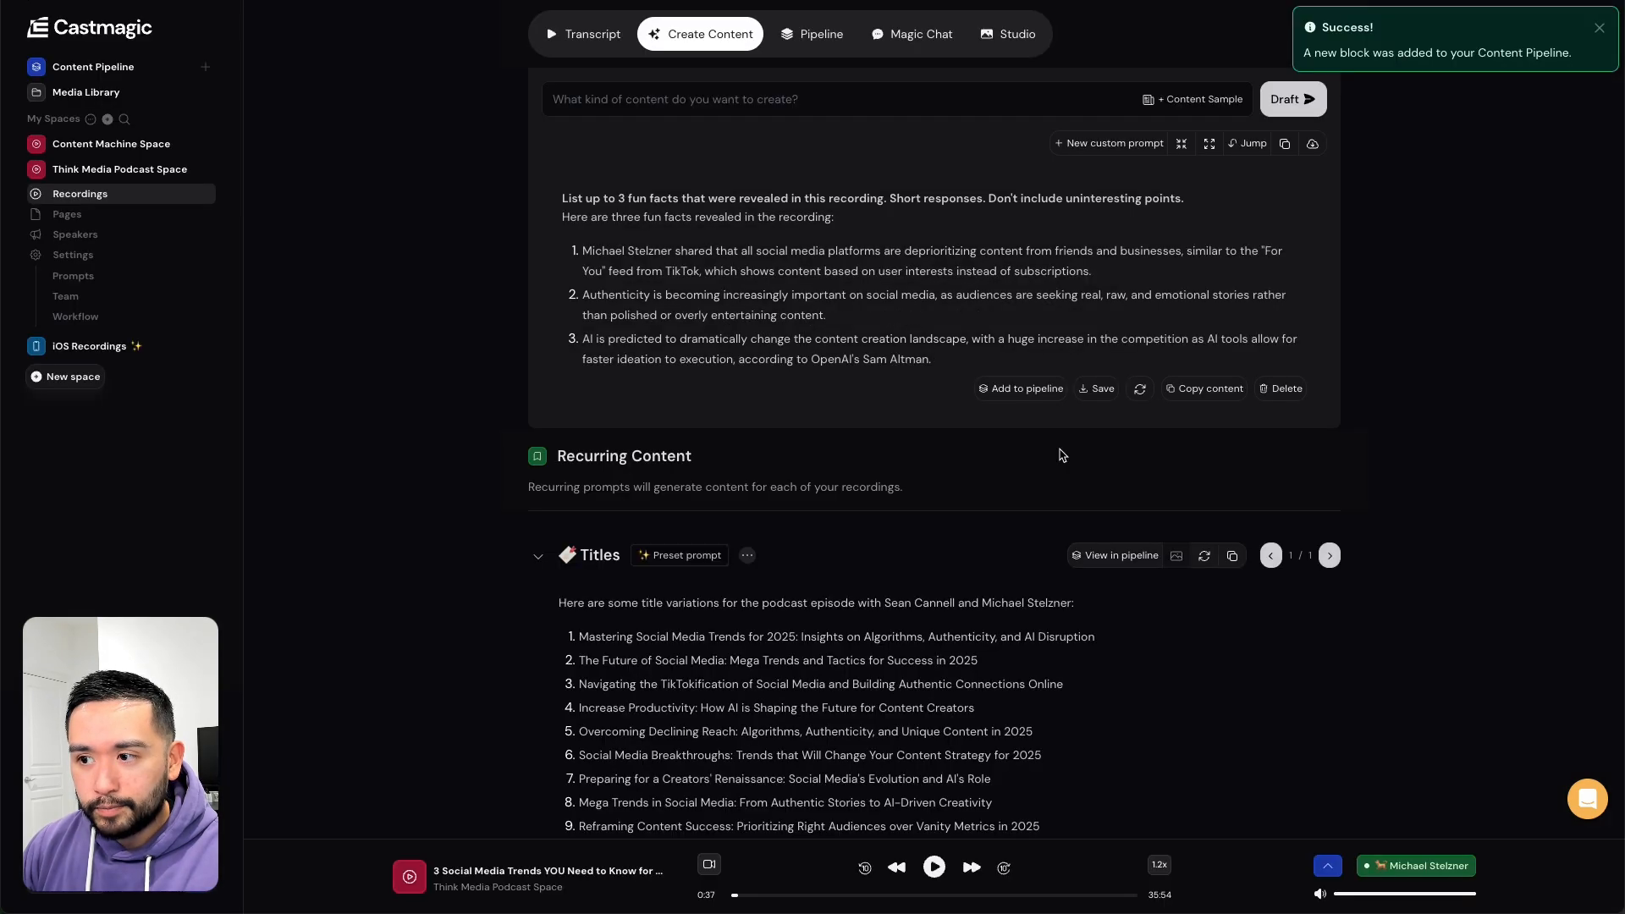
{"action": "left_click_drag", "start_coordinate": [1313, 54], "coordinate": [1562, 48]}
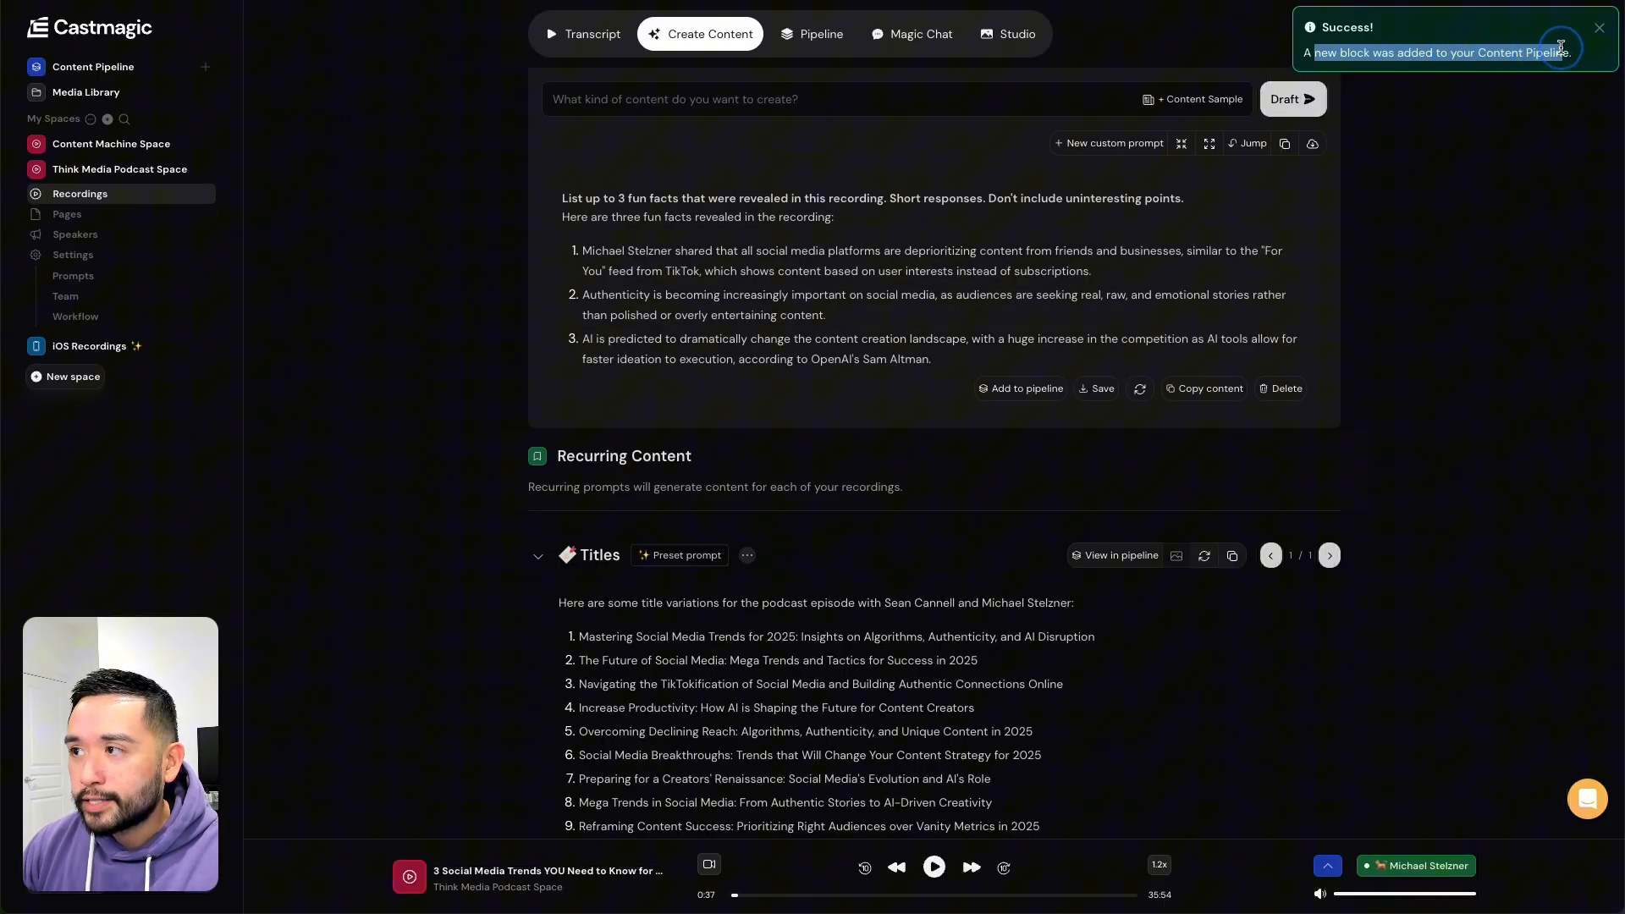
- Open the "3 fun facts" block from the recording's pipeline and post the comment "Work on this next week"
{"action": "left_click", "coordinate": [802, 34]}
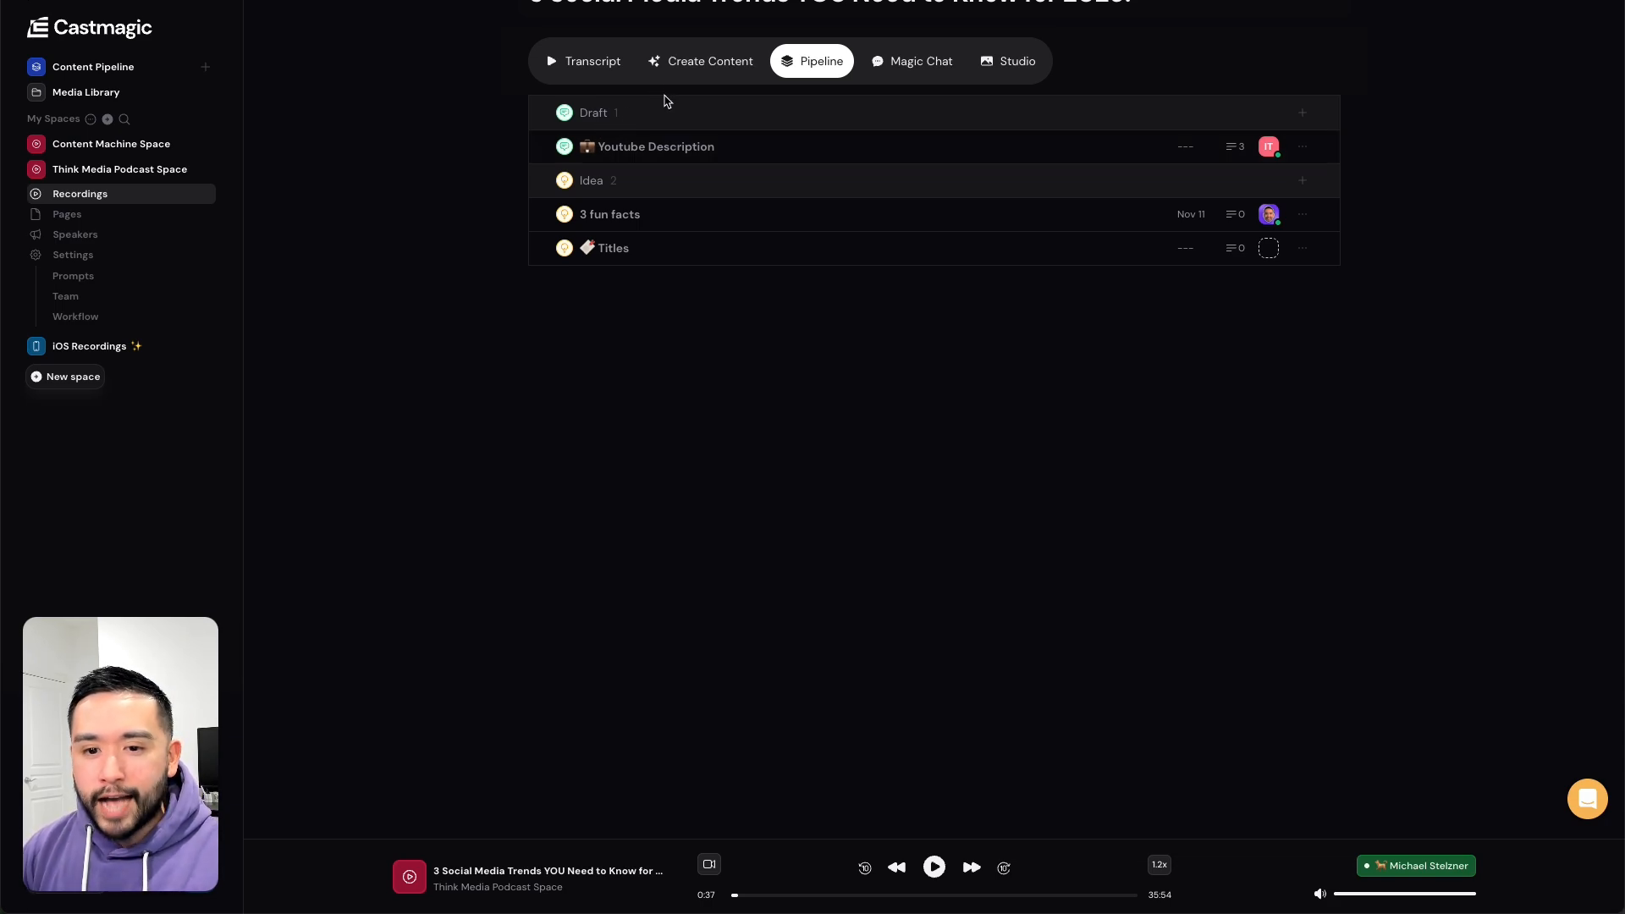
{"action": "left_click", "coordinate": [609, 216]}
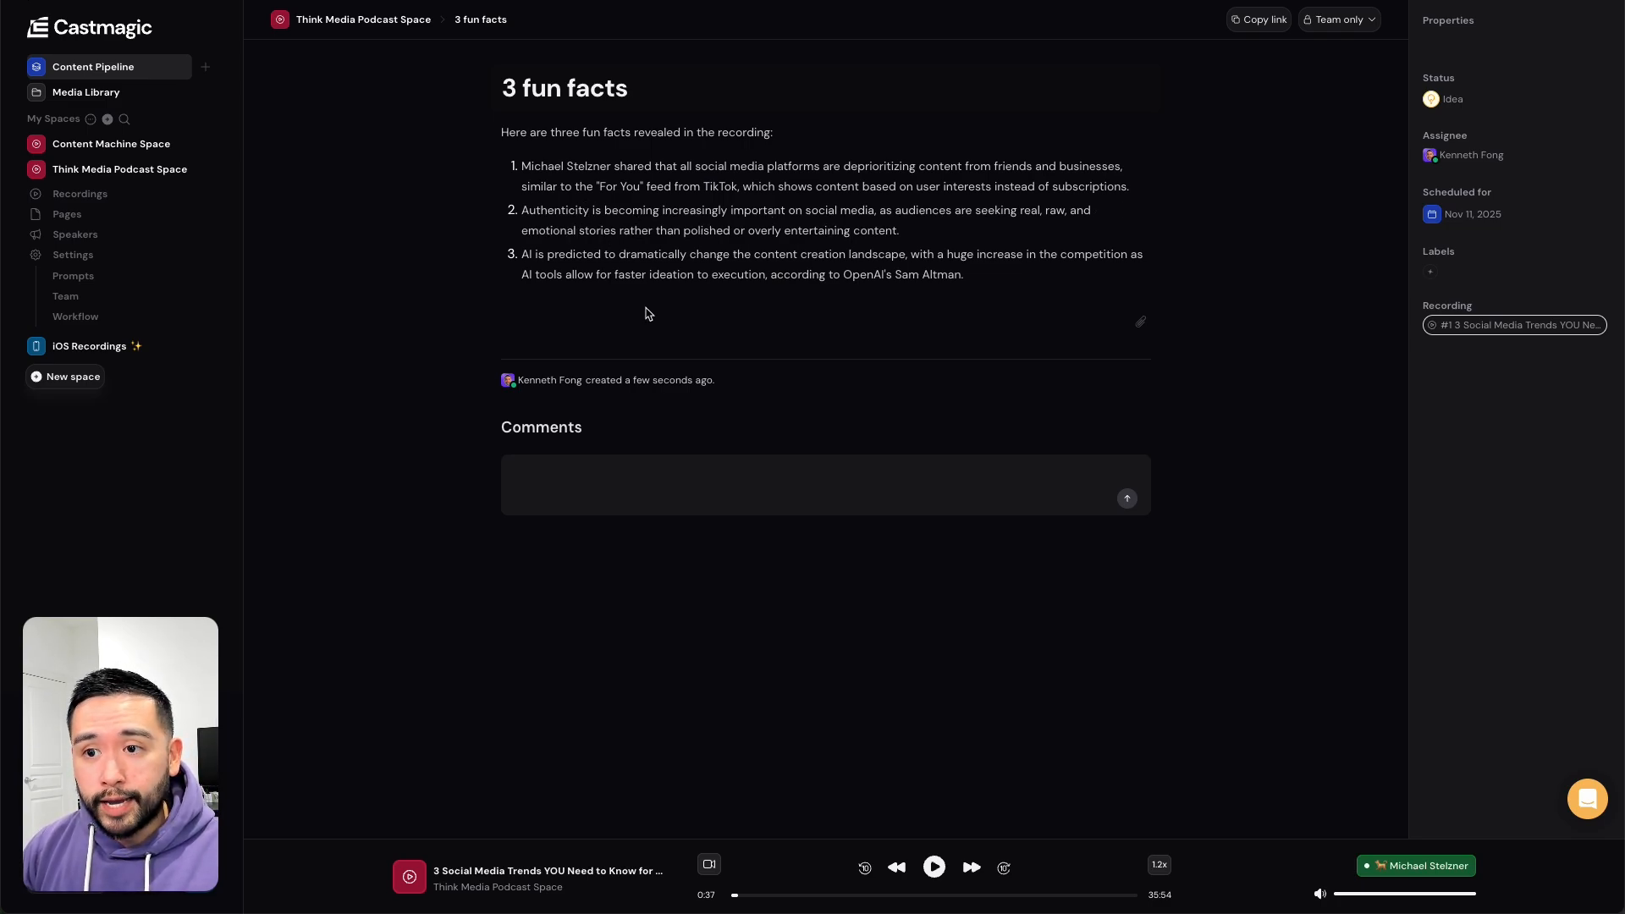
{"action": "left_click", "coordinate": [582, 482]}
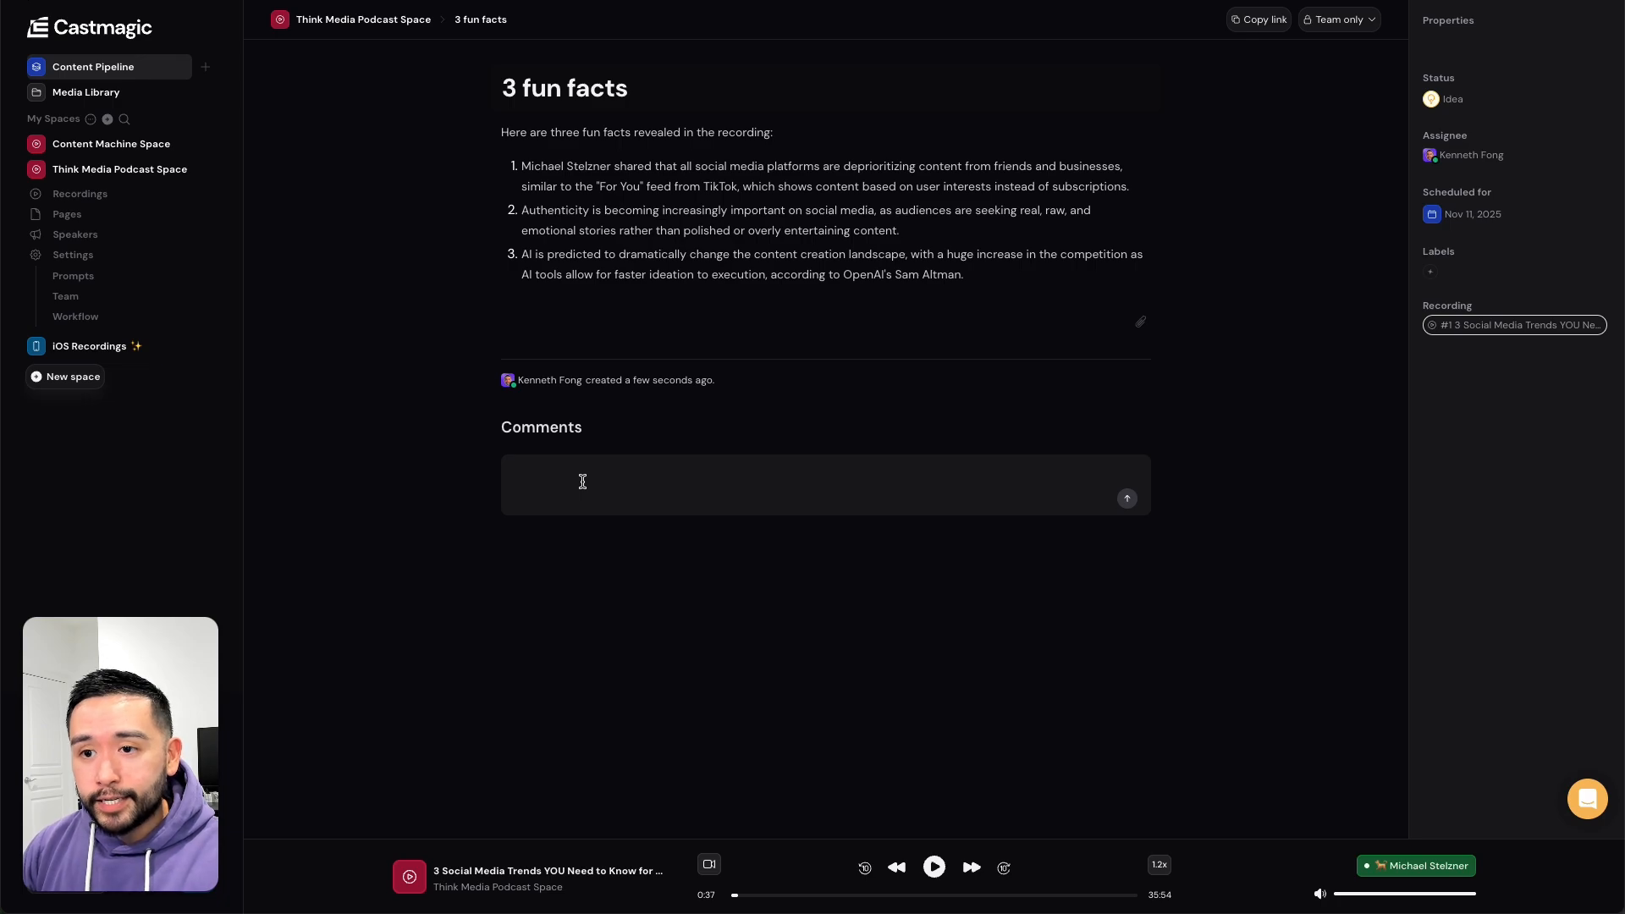
{"action": "type", "text": "Work on this next week"}
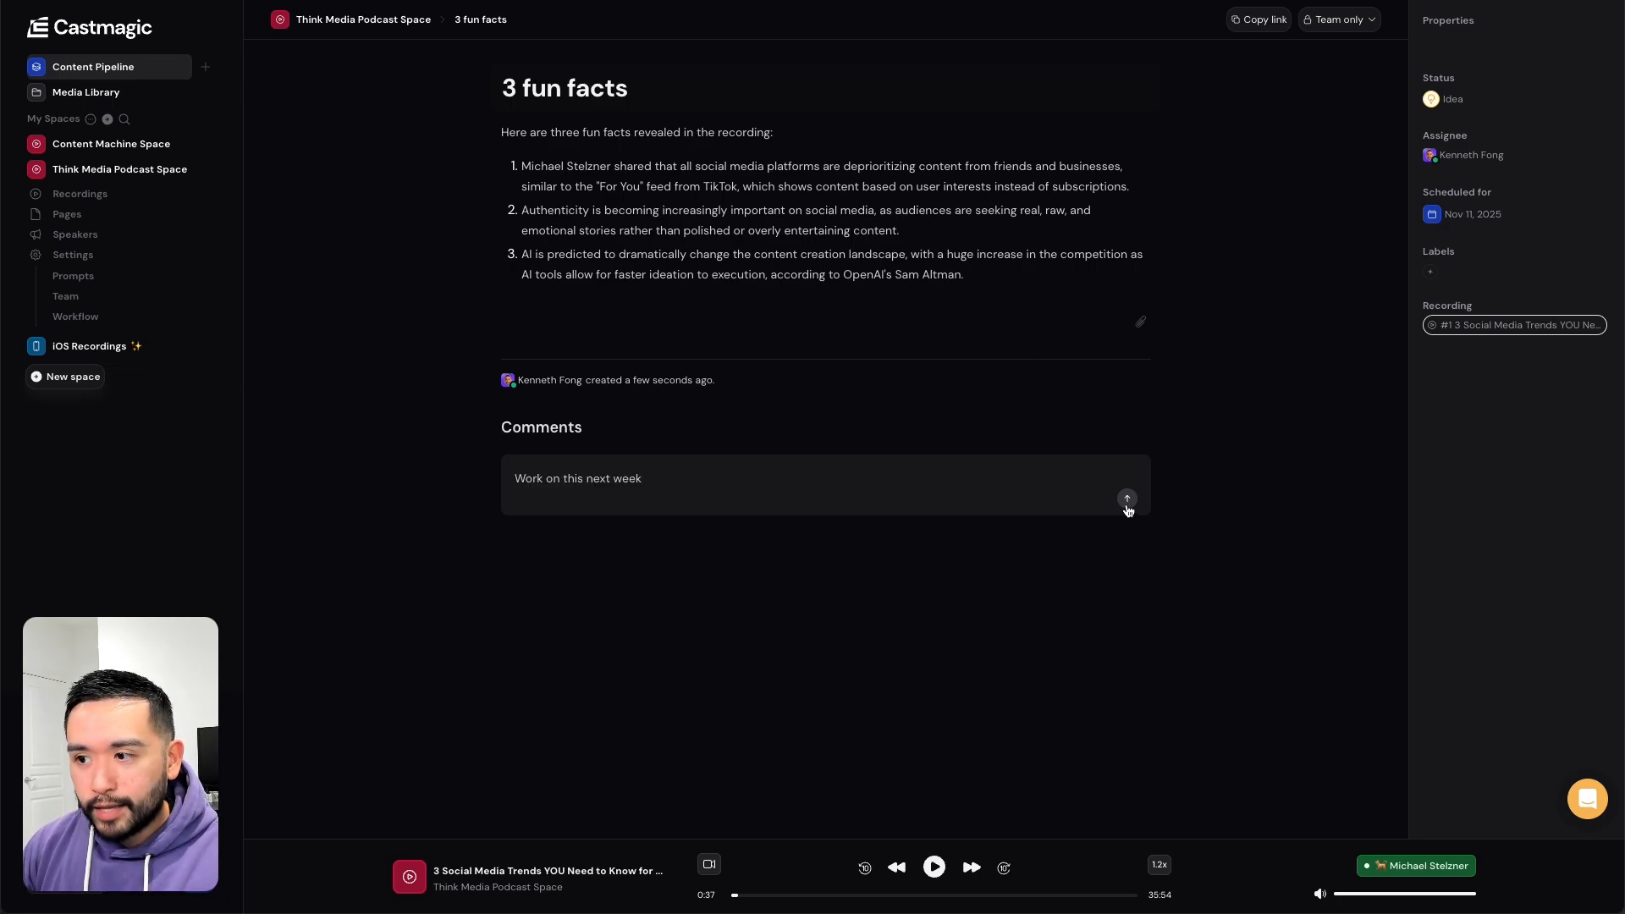
{"action": "left_click", "coordinate": [1127, 498]}
{"action": "left_click_drag", "start_coordinate": [661, 521], "coordinate": [546, 460]}
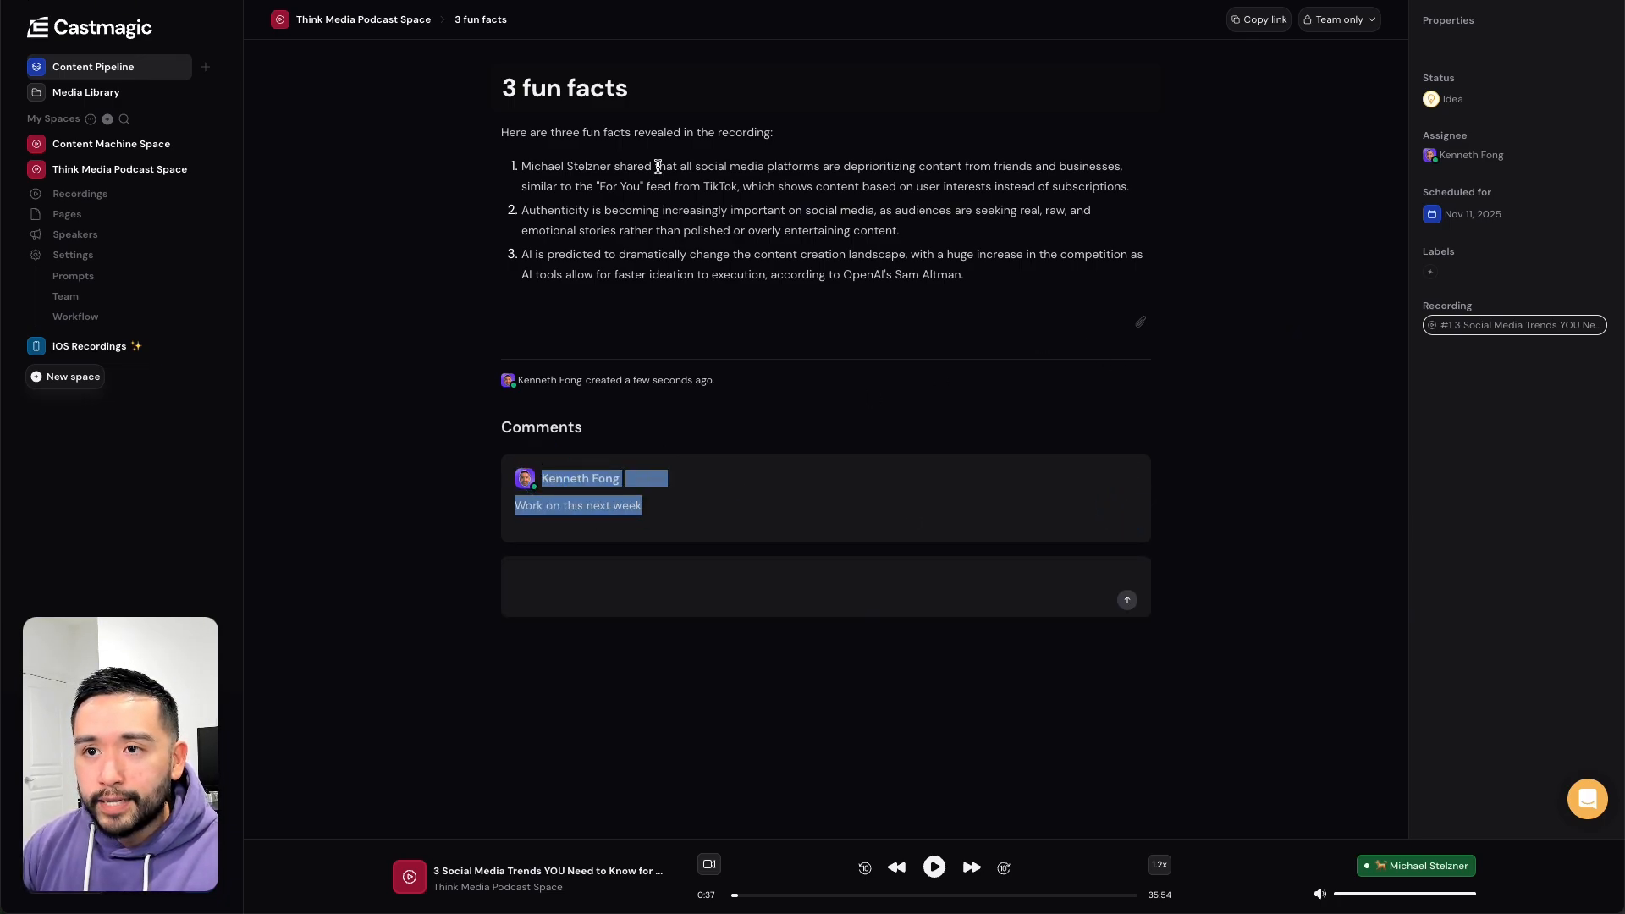
- Delete the introductory sentence above the numbered list in the "3 fun facts" block
{"action": "left_click", "coordinate": [847, 184]}
{"action": "left_click_drag", "start_coordinate": [512, 144], "coordinate": [963, 275]}
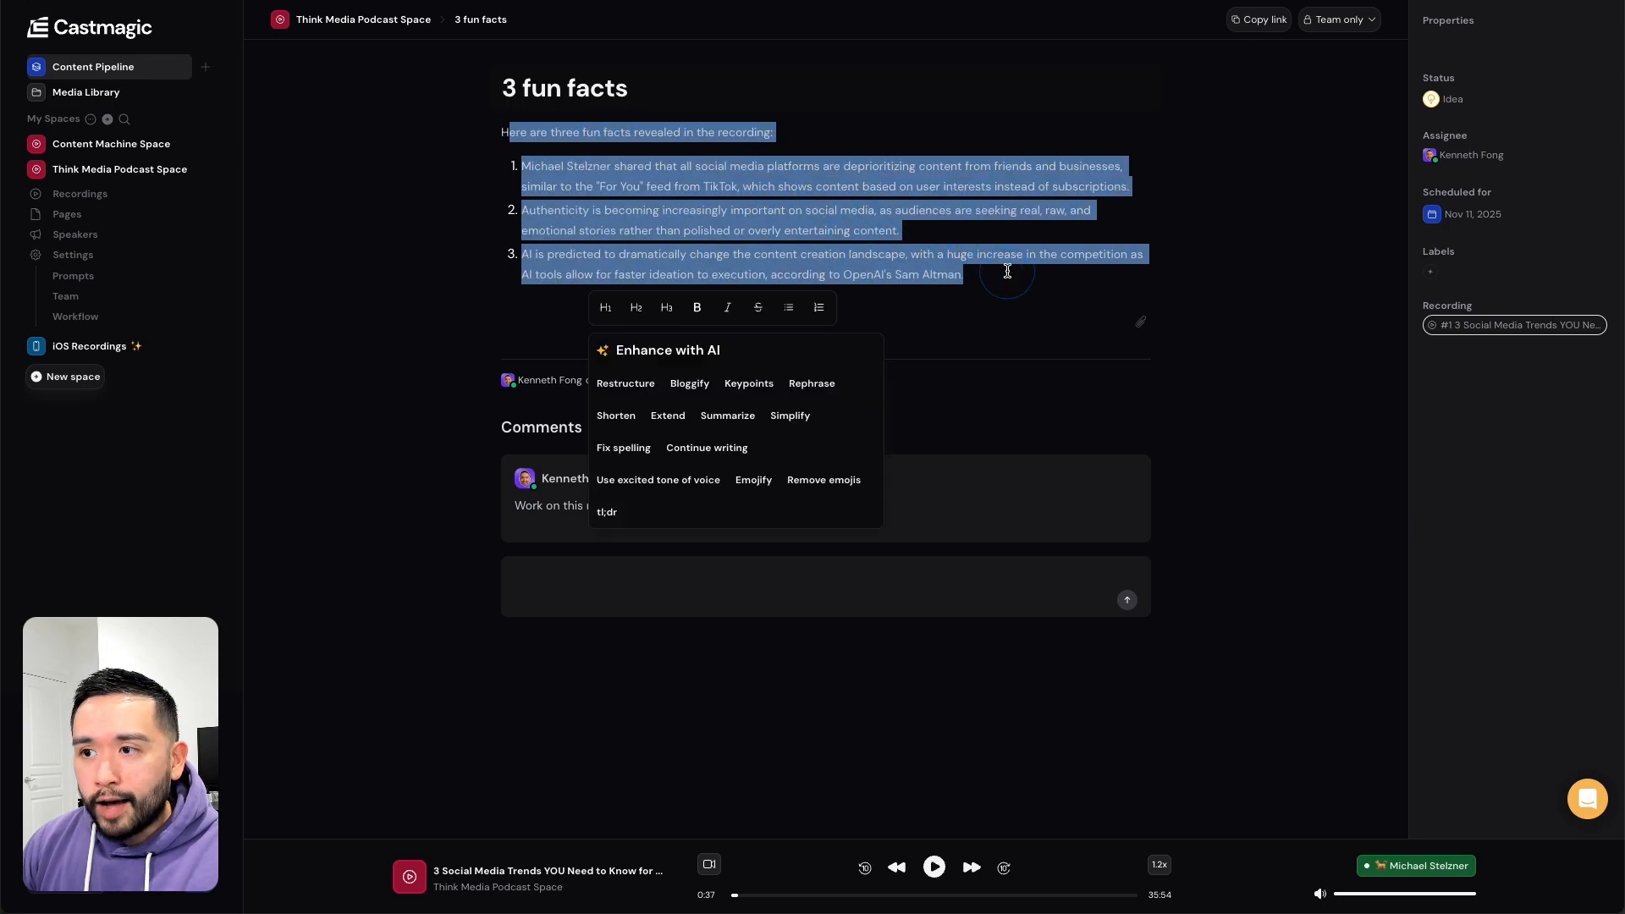
{"action": "left_click", "coordinate": [820, 131]}
{"action": "left_click_drag", "start_coordinate": [808, 133], "coordinate": [464, 131]}
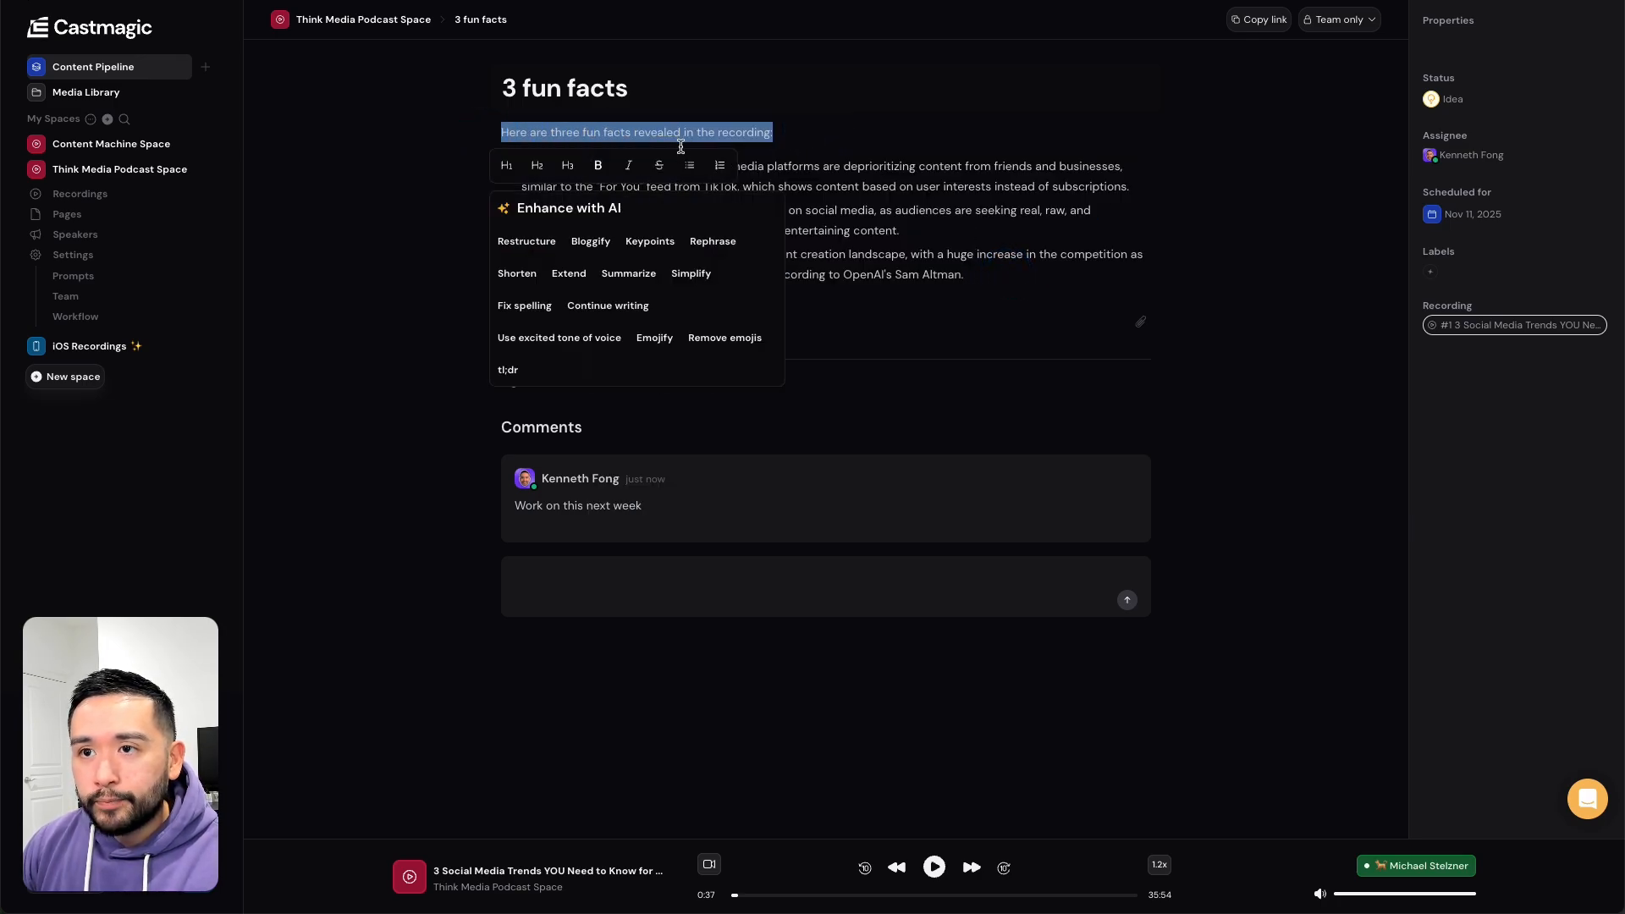
{"action": "key", "text": "BackSpace"}
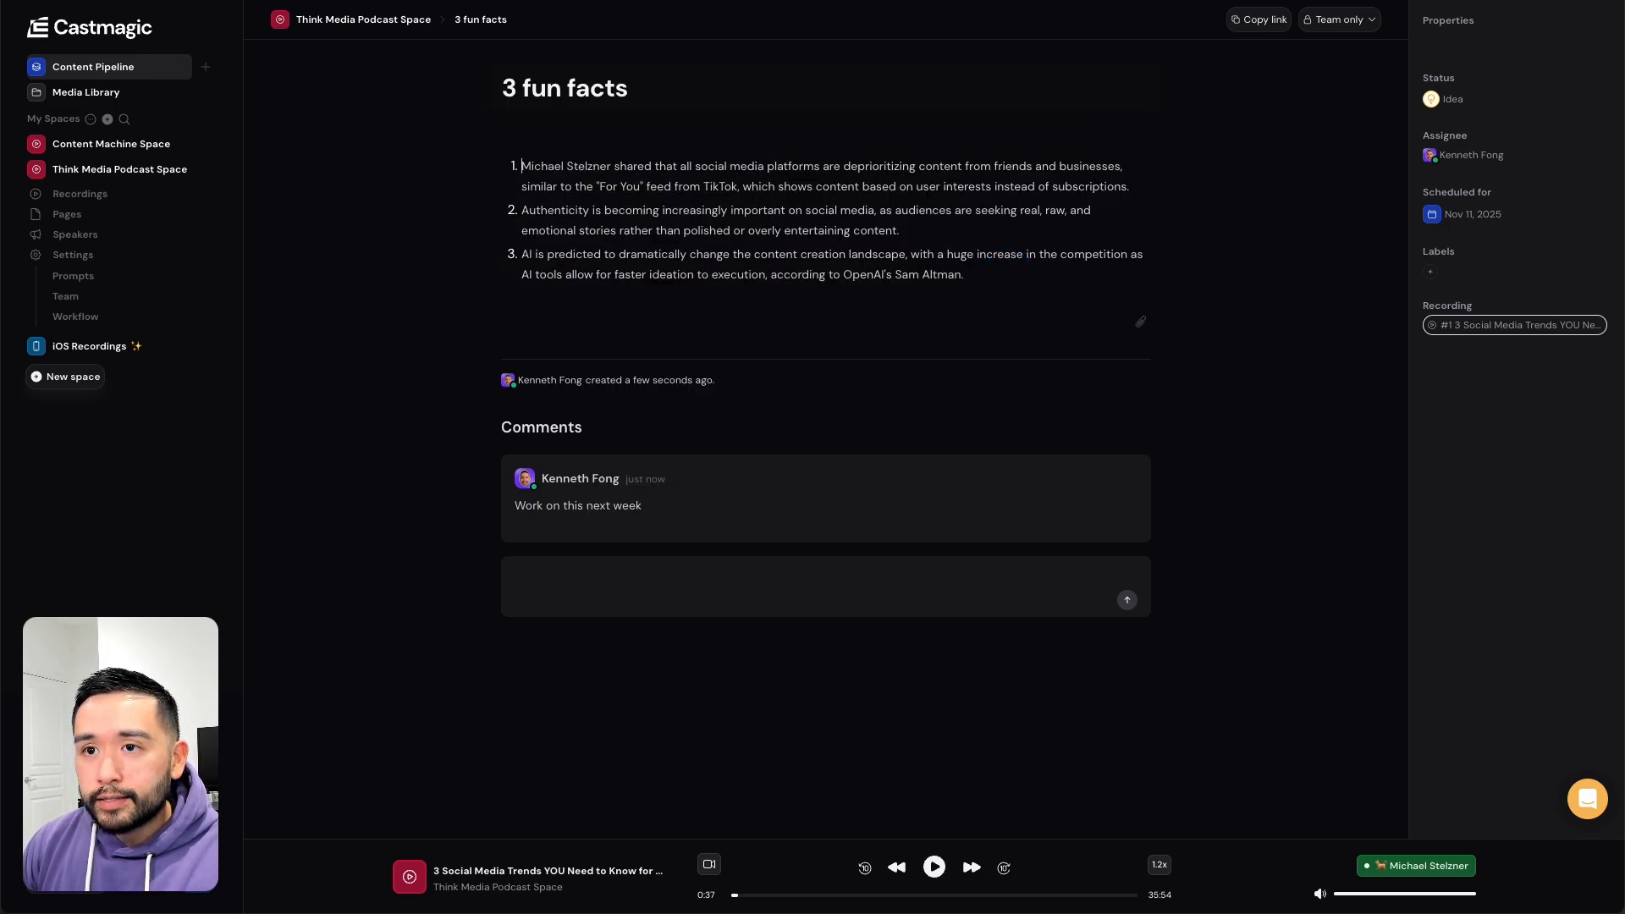
- Bold the speaker's name at the start of the first fun fact
{"action": "left_click_drag", "start_coordinate": [521, 166], "coordinate": [611, 167]}
{"action": "left_click", "coordinate": [522, 202]}
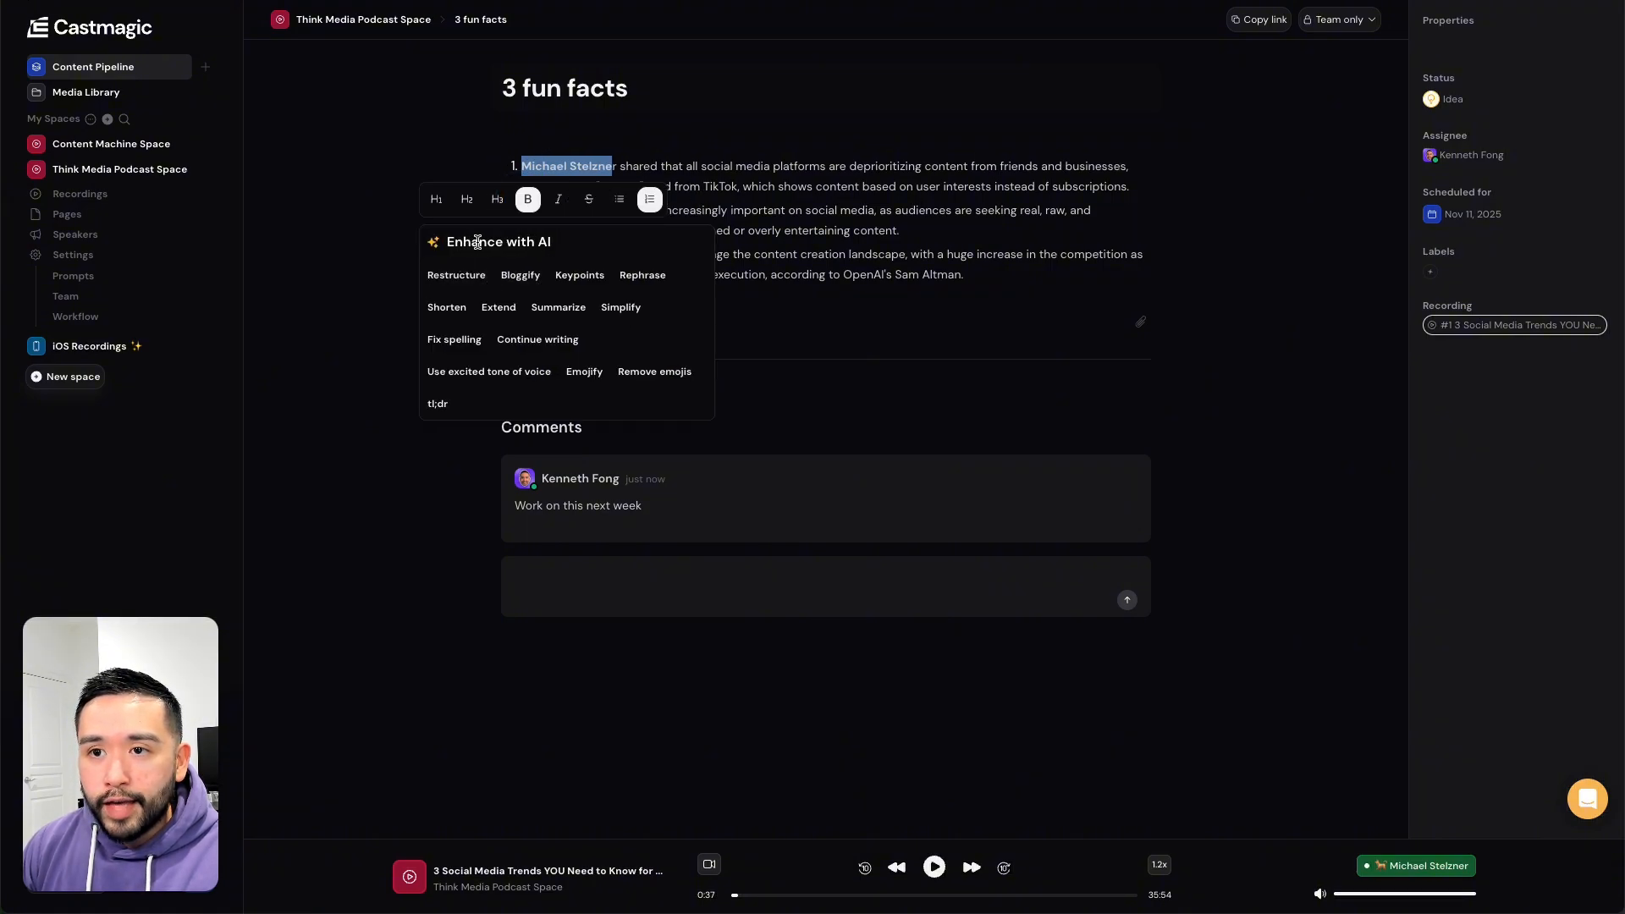
{"action": "left_click", "coordinate": [895, 213]}
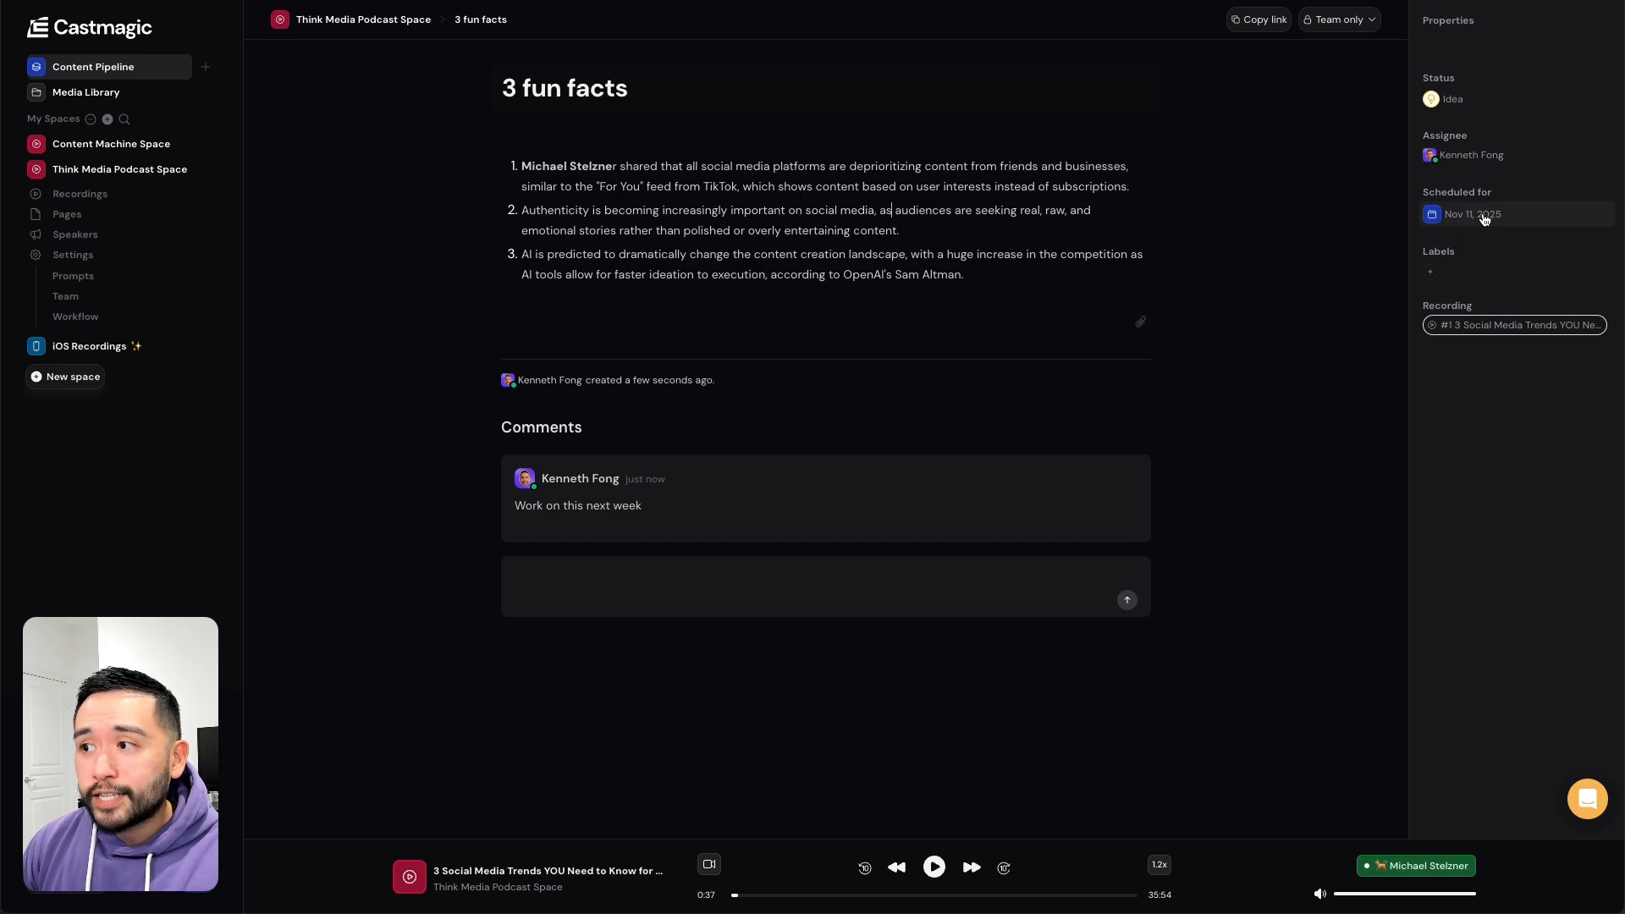
- Add the Social label to the "3 fun facts" block and view its sharing access options
{"action": "left_click", "coordinate": [1430, 272]}
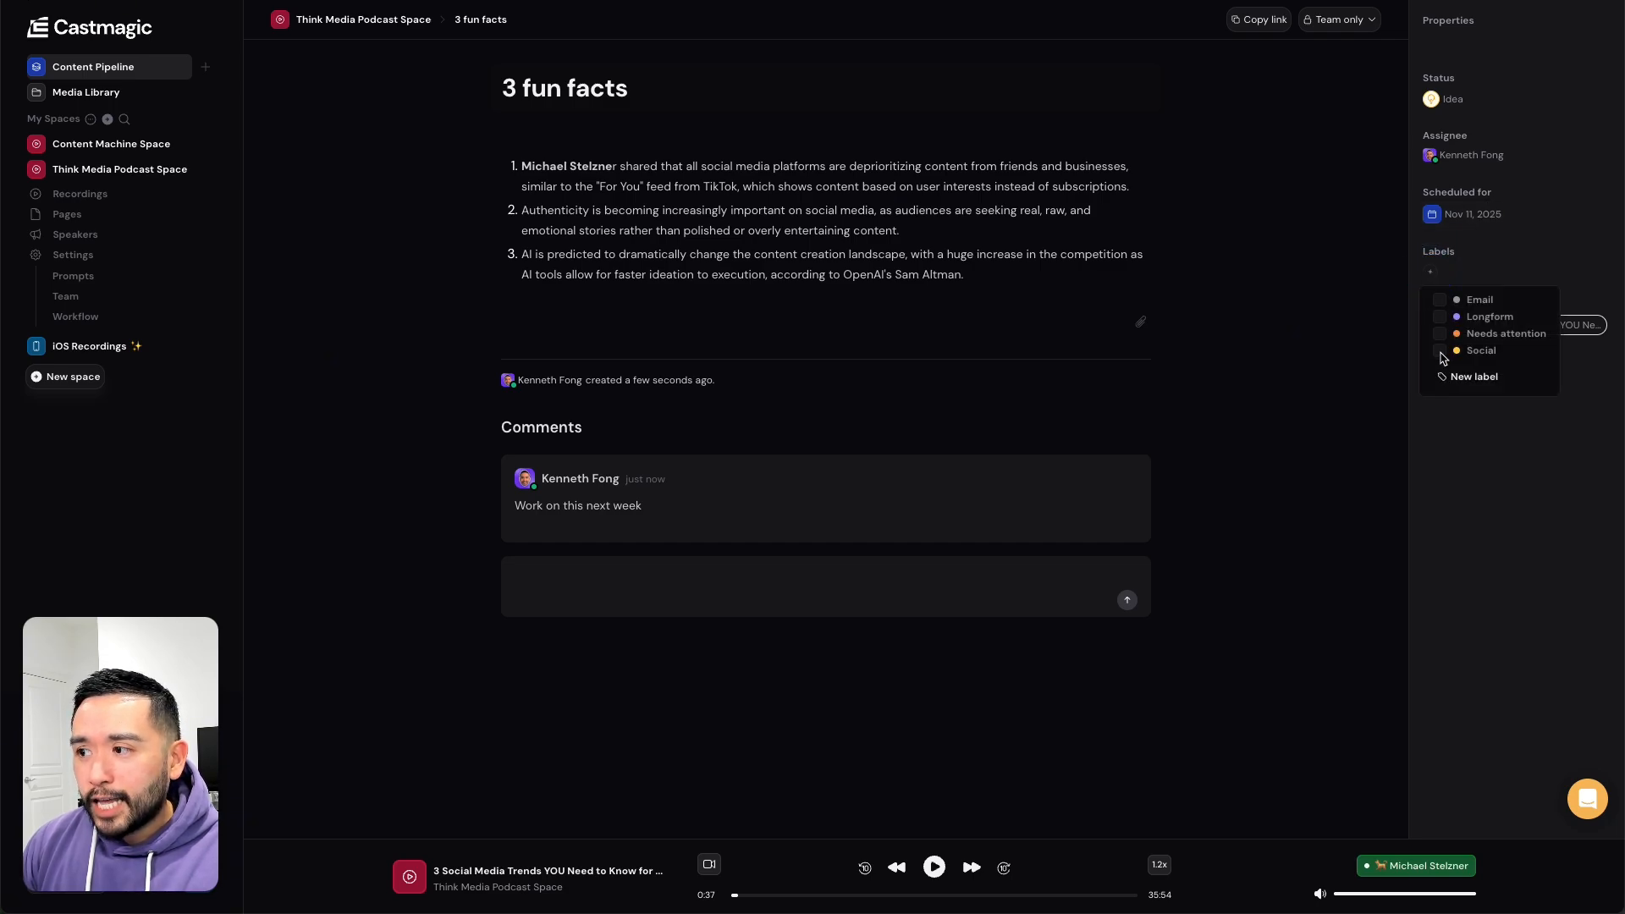
{"action": "left_click", "coordinate": [1440, 352]}
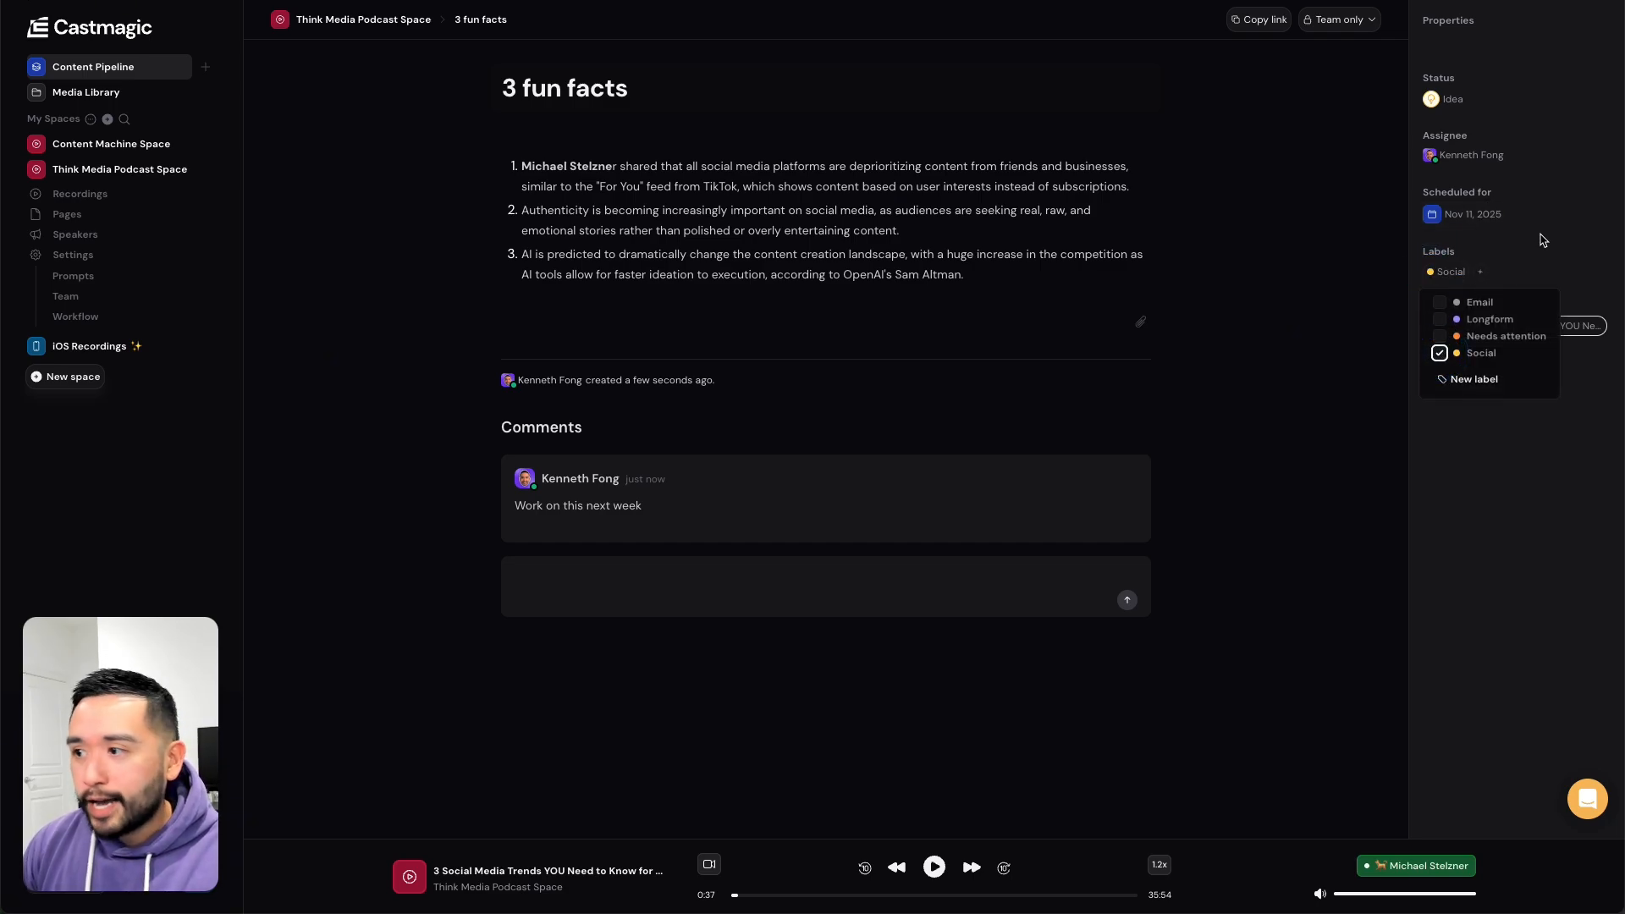
{"action": "left_click", "coordinate": [1542, 240]}
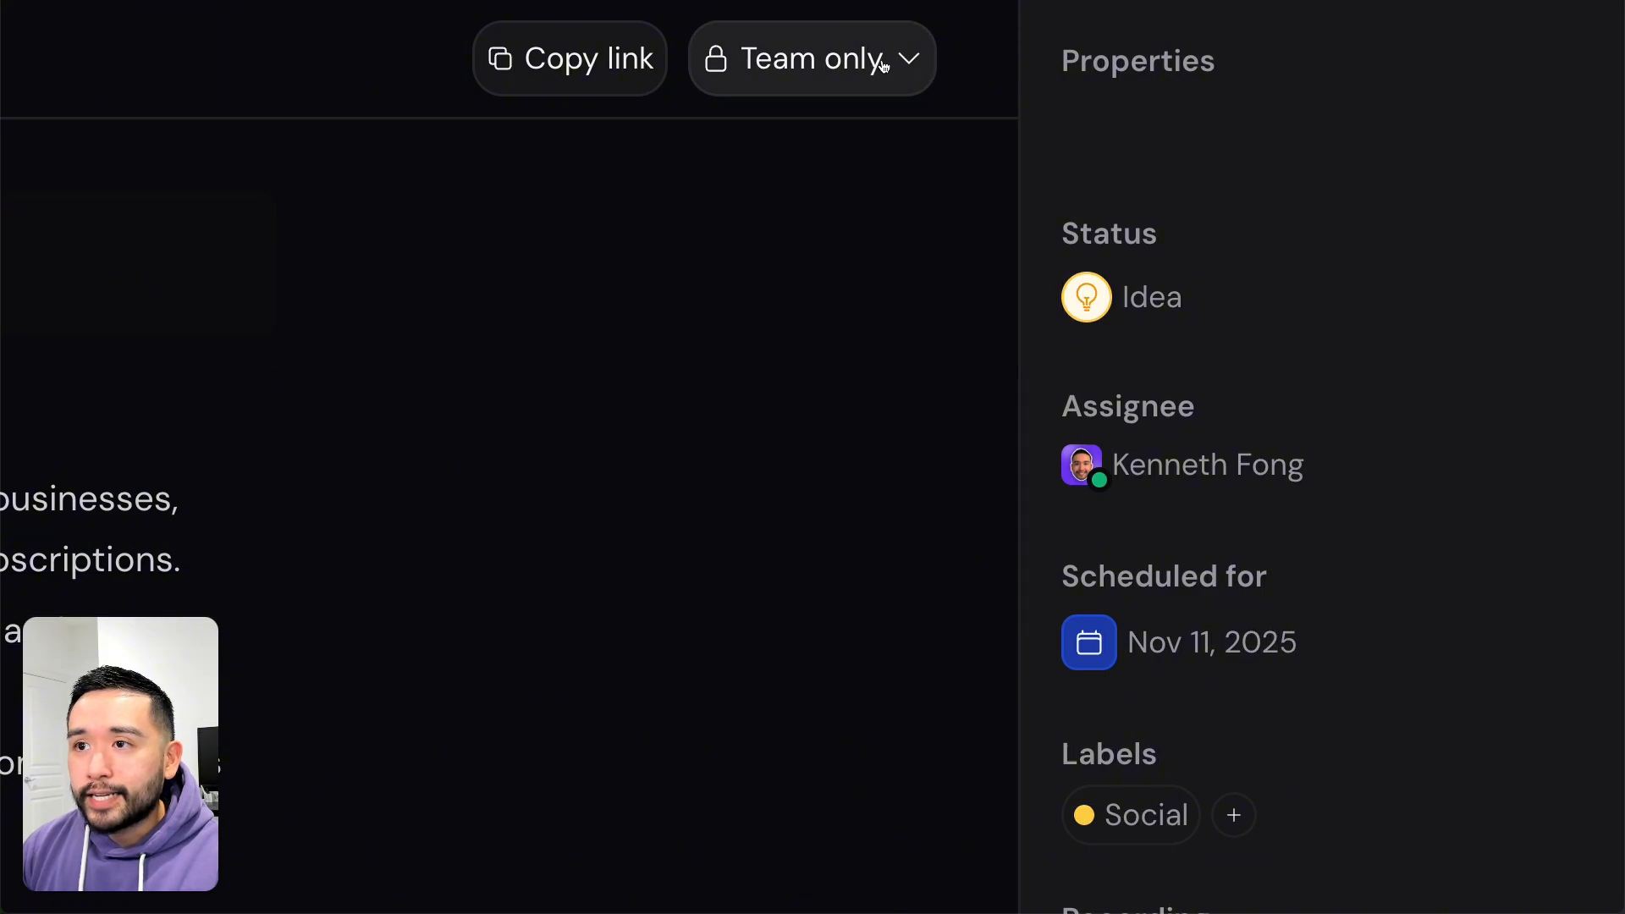
{"action": "left_click", "coordinate": [1370, 21]}
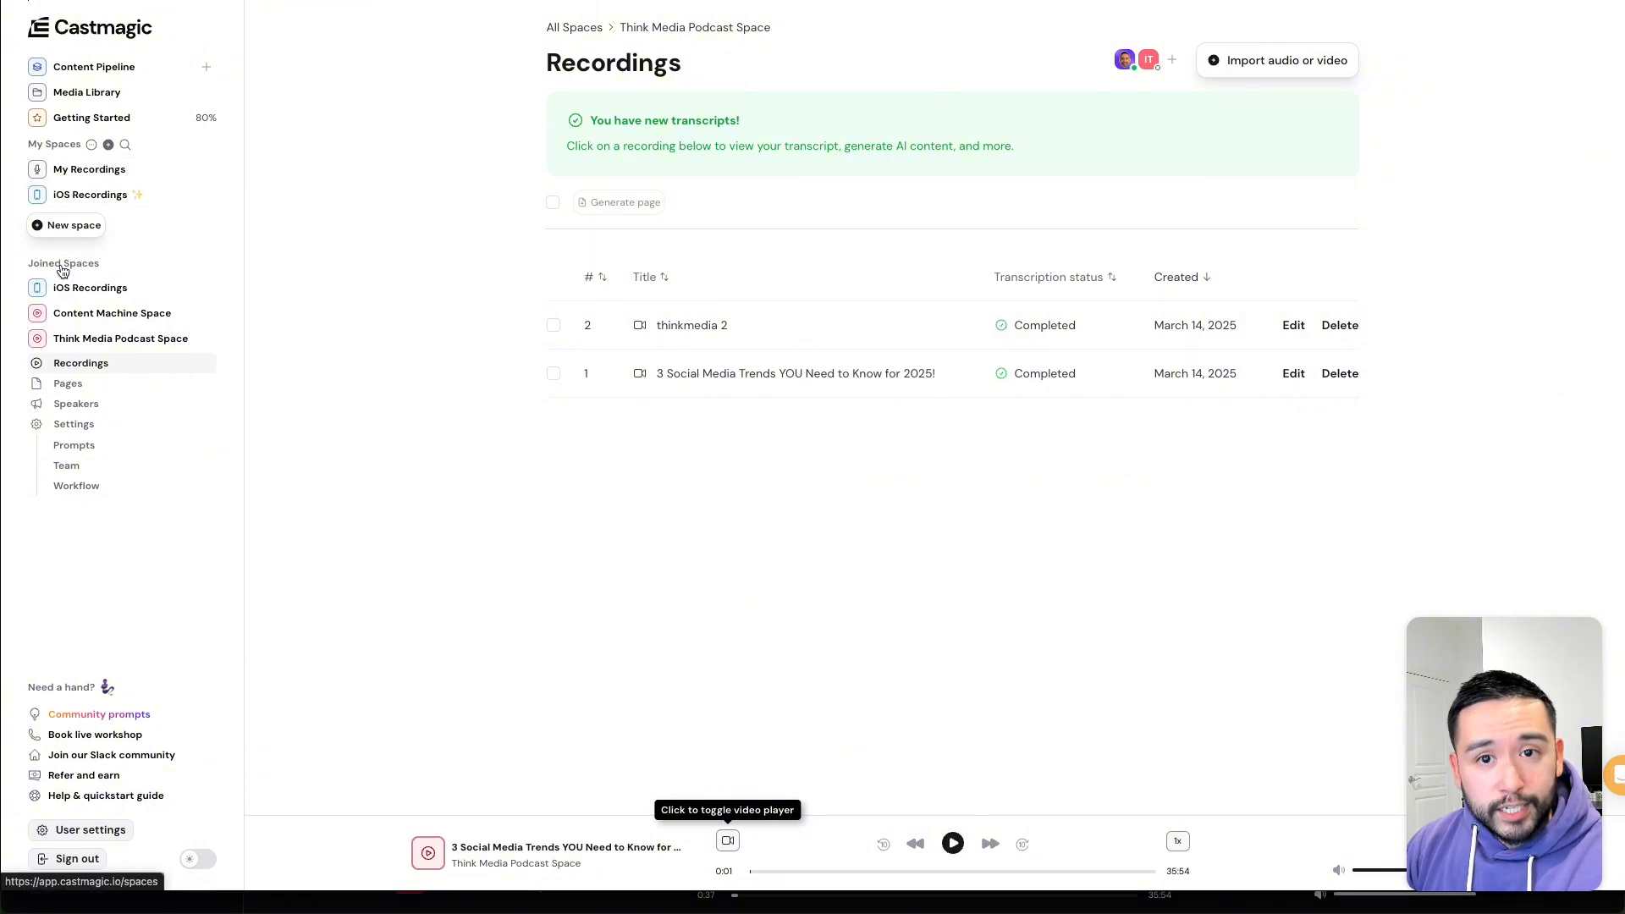
- In the invited team member's Castmagic account, look through the joined spaces and the tabs of the "3 Social Media Trends YOU Need to Know for 2025!" recording
{"action": "left_click", "coordinate": [74, 347]}
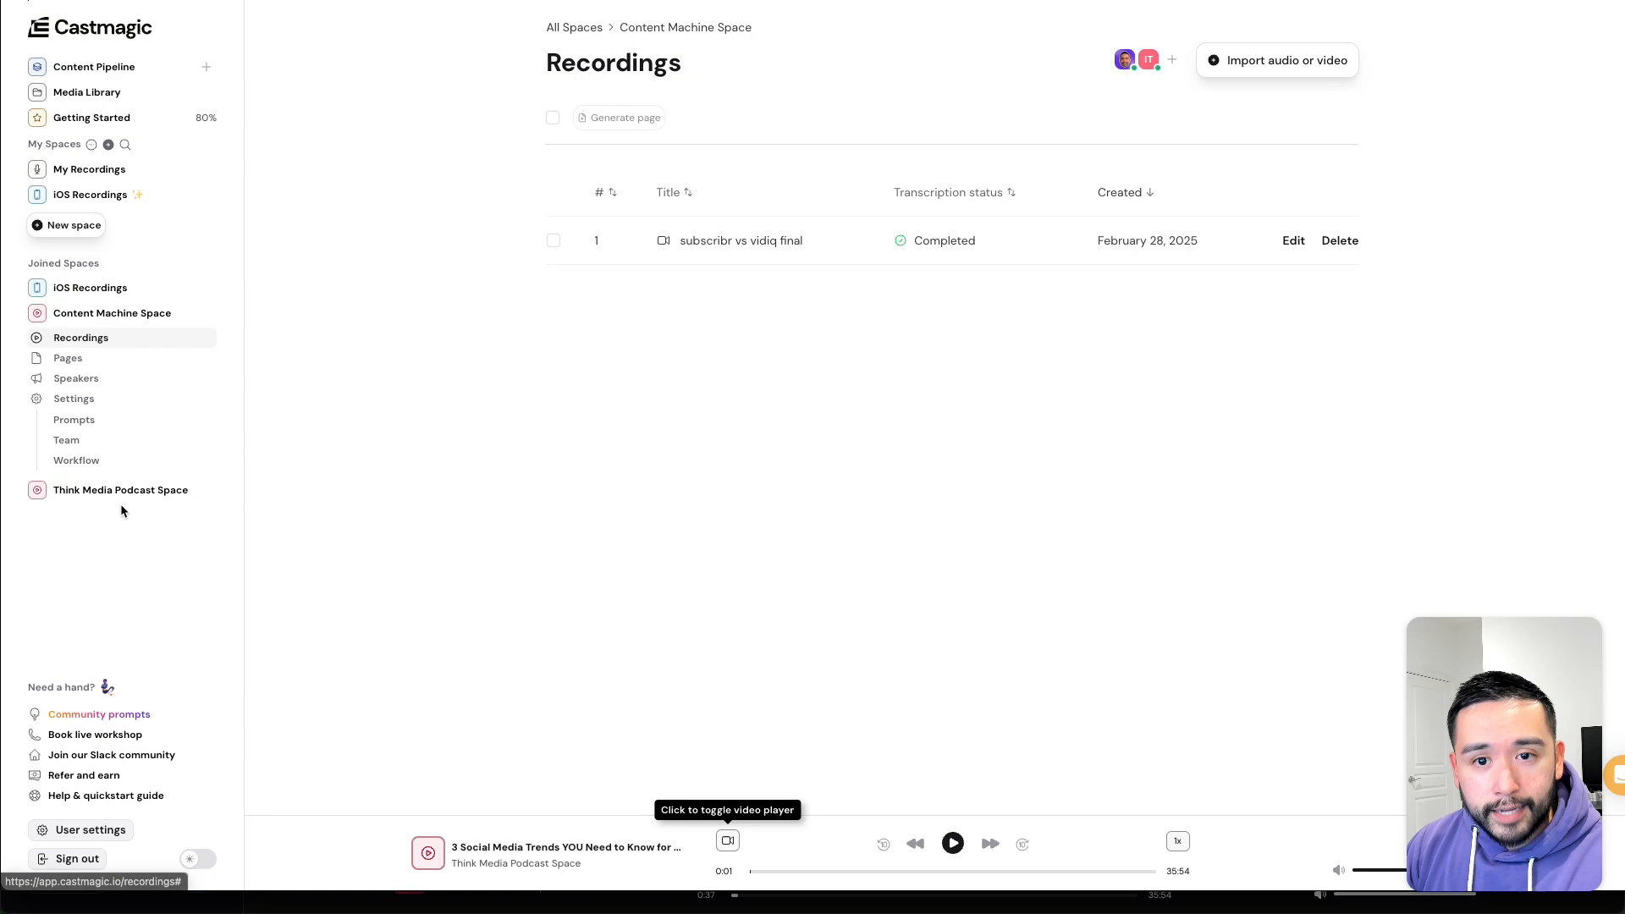
{"action": "left_click", "coordinate": [121, 495]}
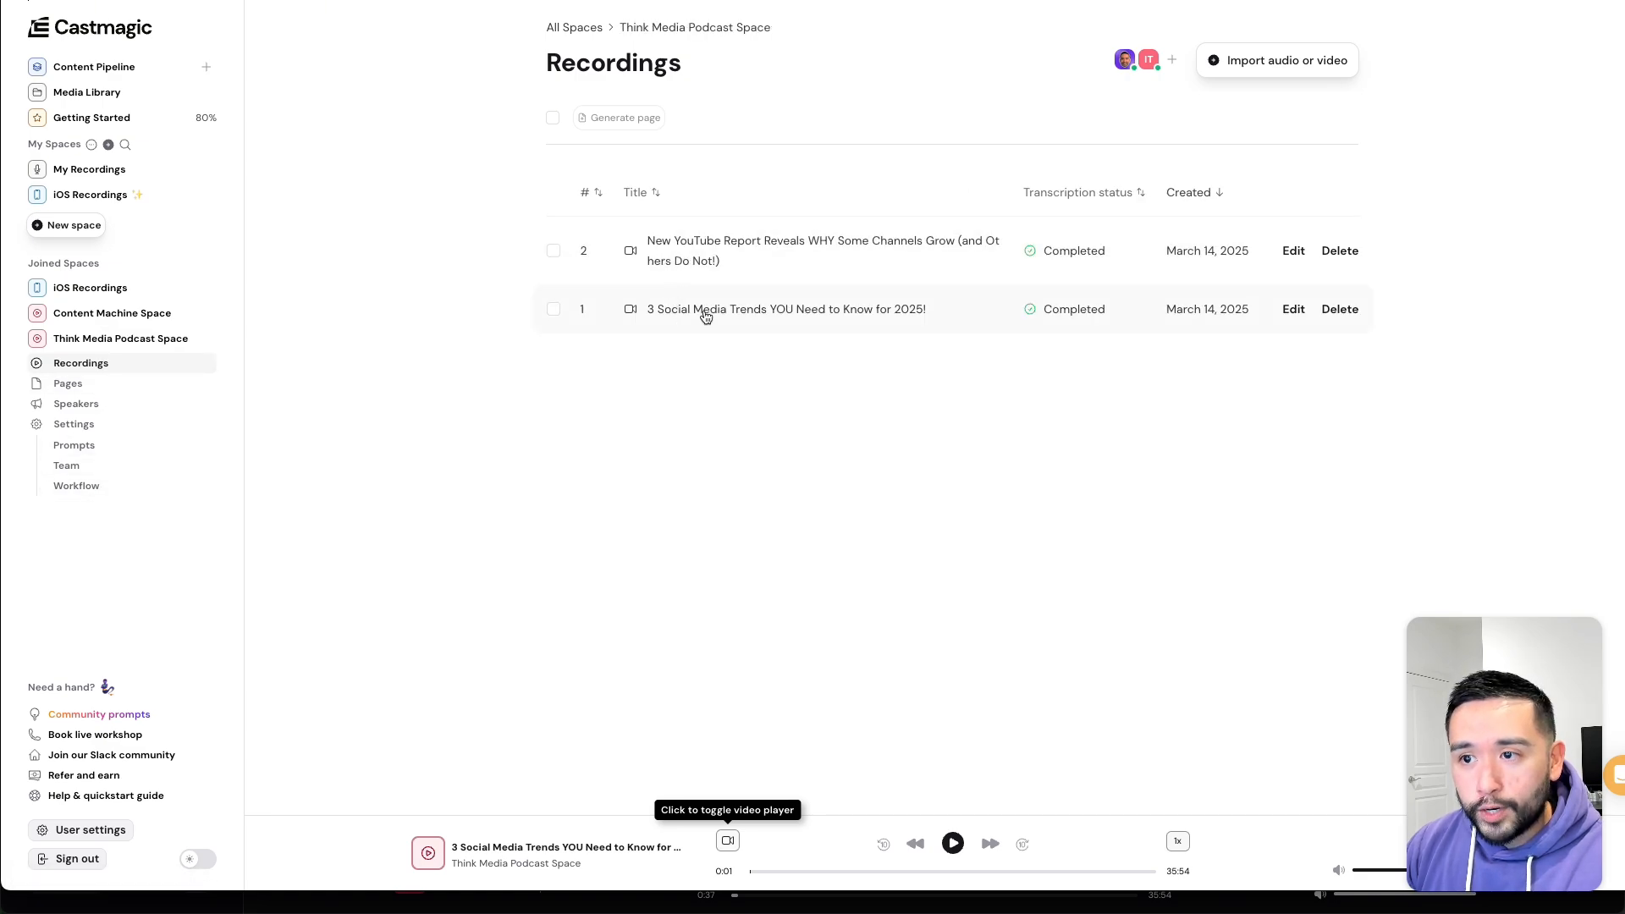
{"action": "left_click", "coordinate": [716, 315]}
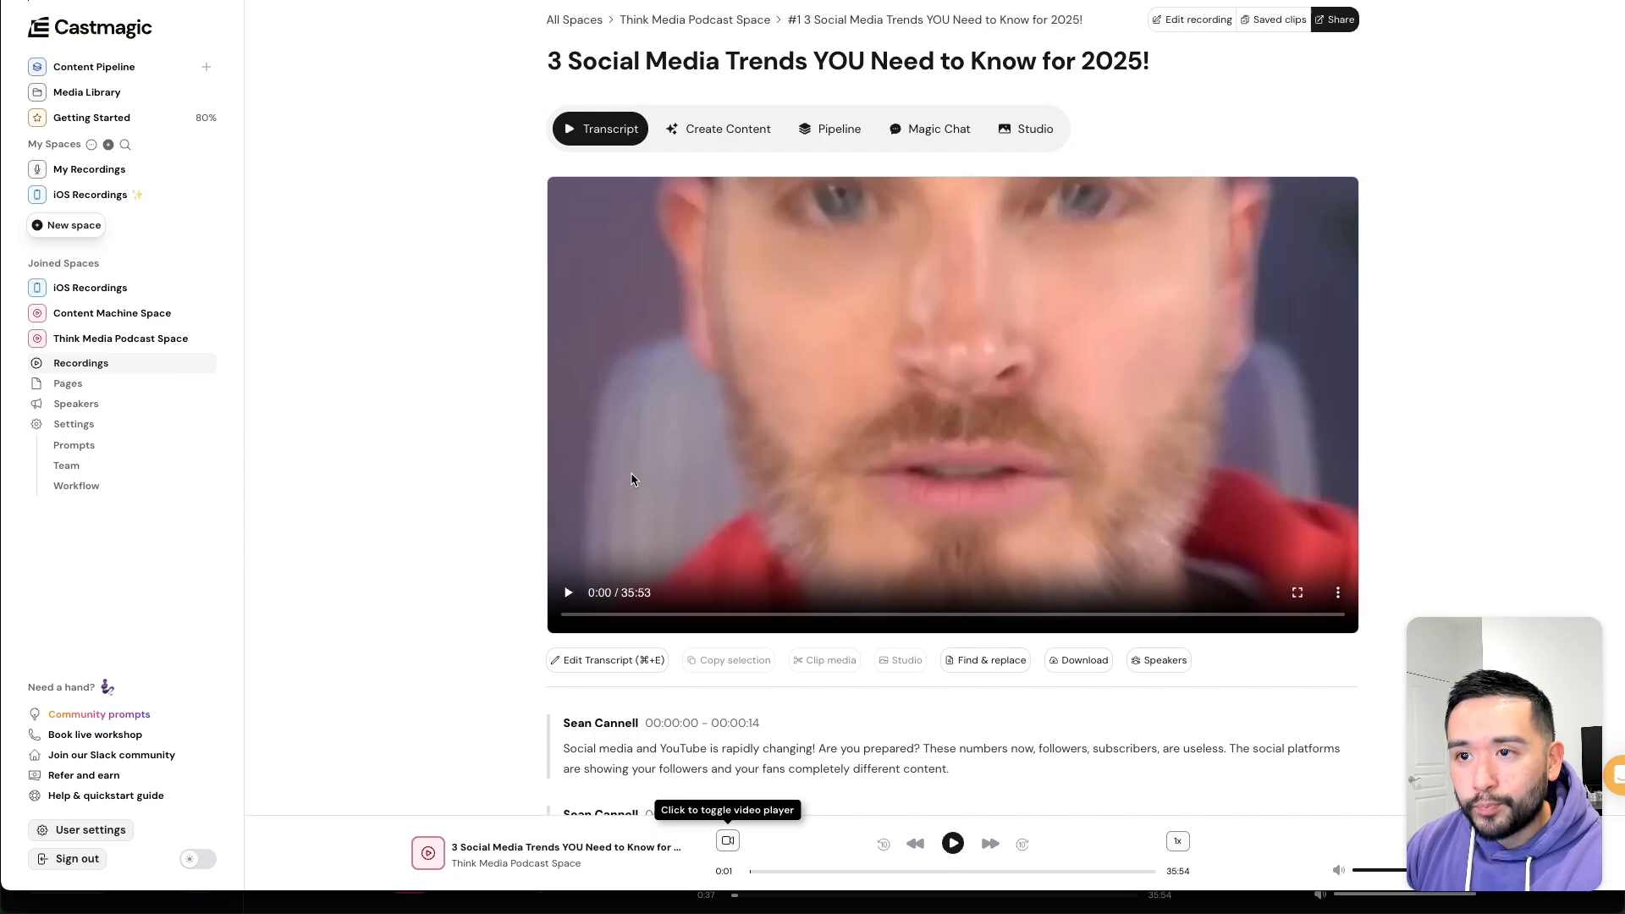
{"action": "left_click", "coordinate": [719, 138]}
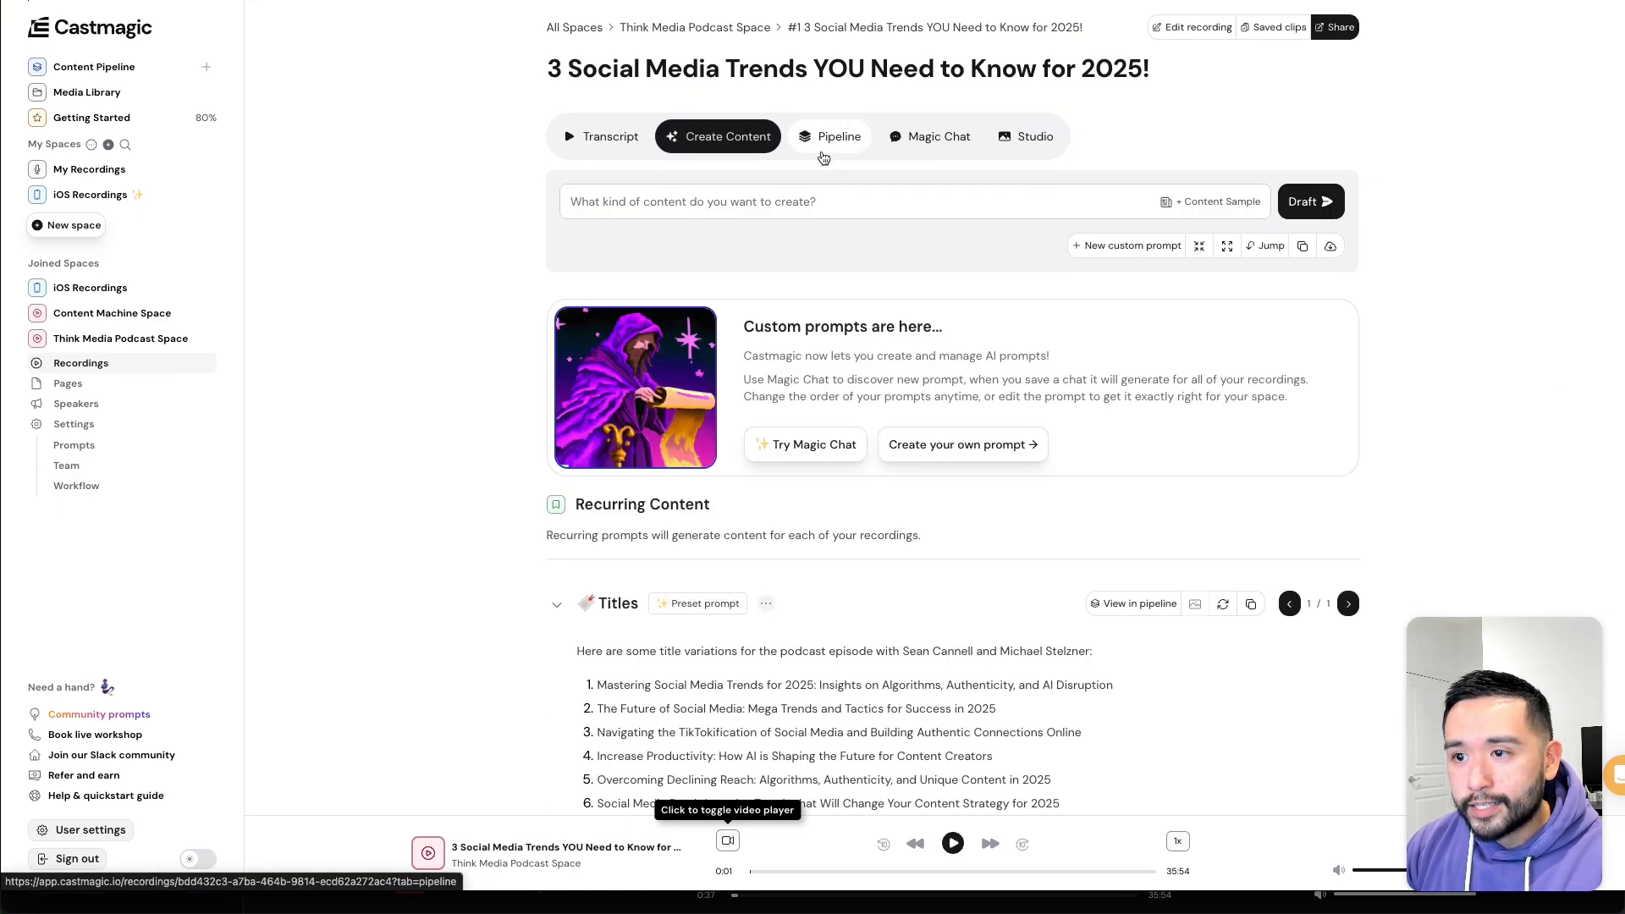
{"action": "left_click", "coordinate": [848, 145]}
{"action": "left_click", "coordinate": [934, 146]}
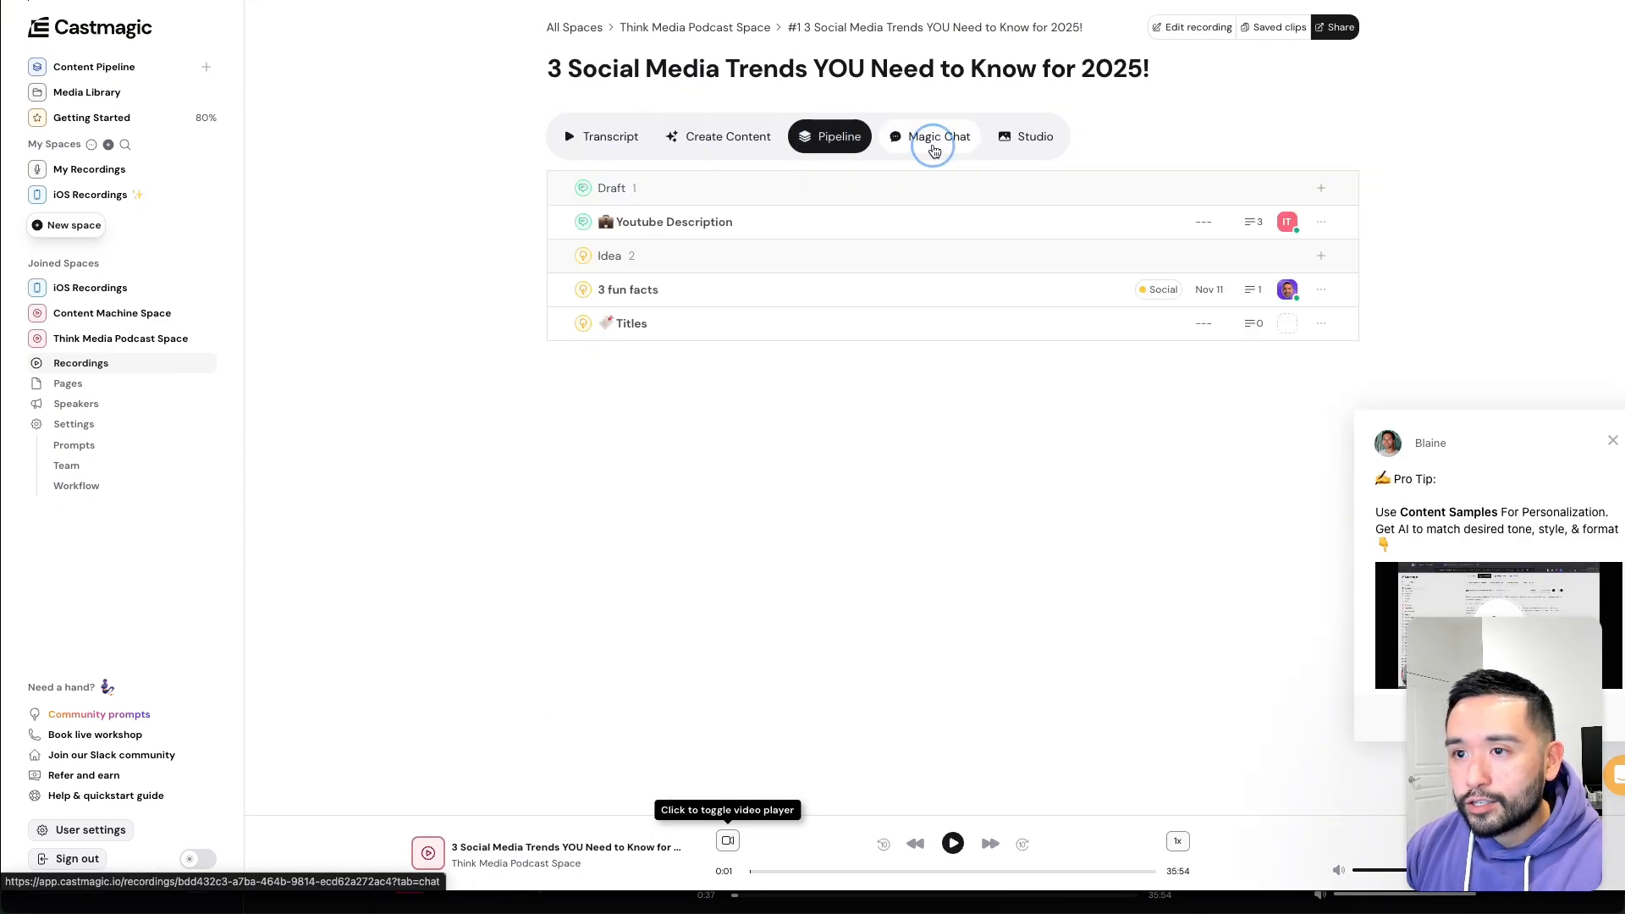
{"action": "left_click", "coordinate": [1032, 140]}
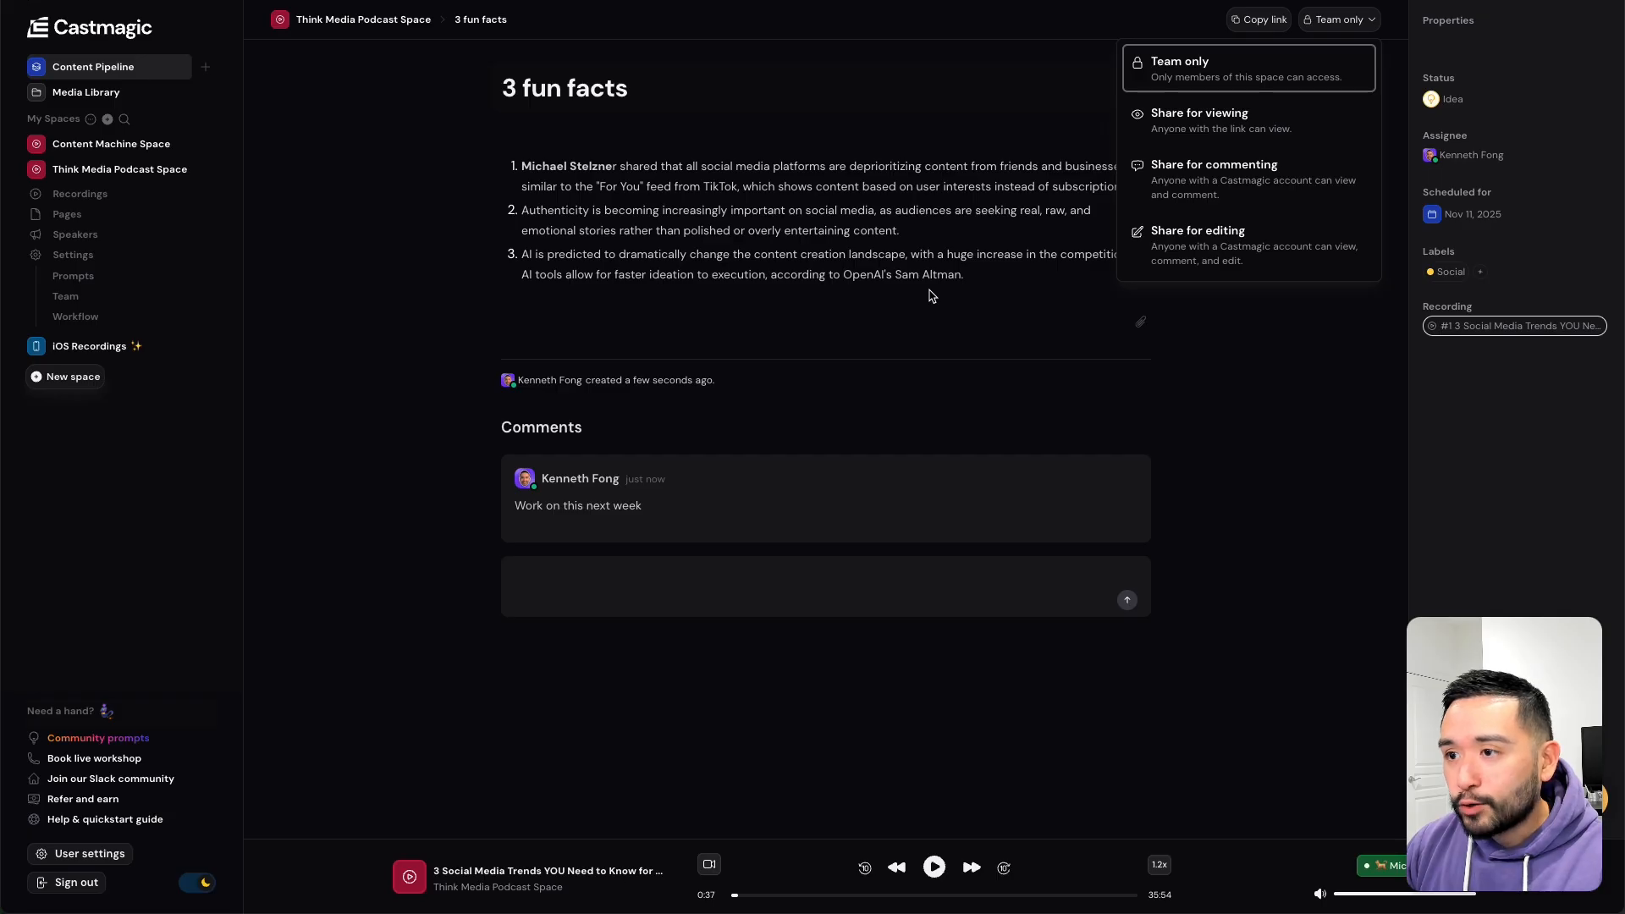
- Close the block's sharing options and examine the Draft and Idea blocks across all spaces in the Content Pipeline
{"action": "left_click", "coordinate": [1283, 331]}
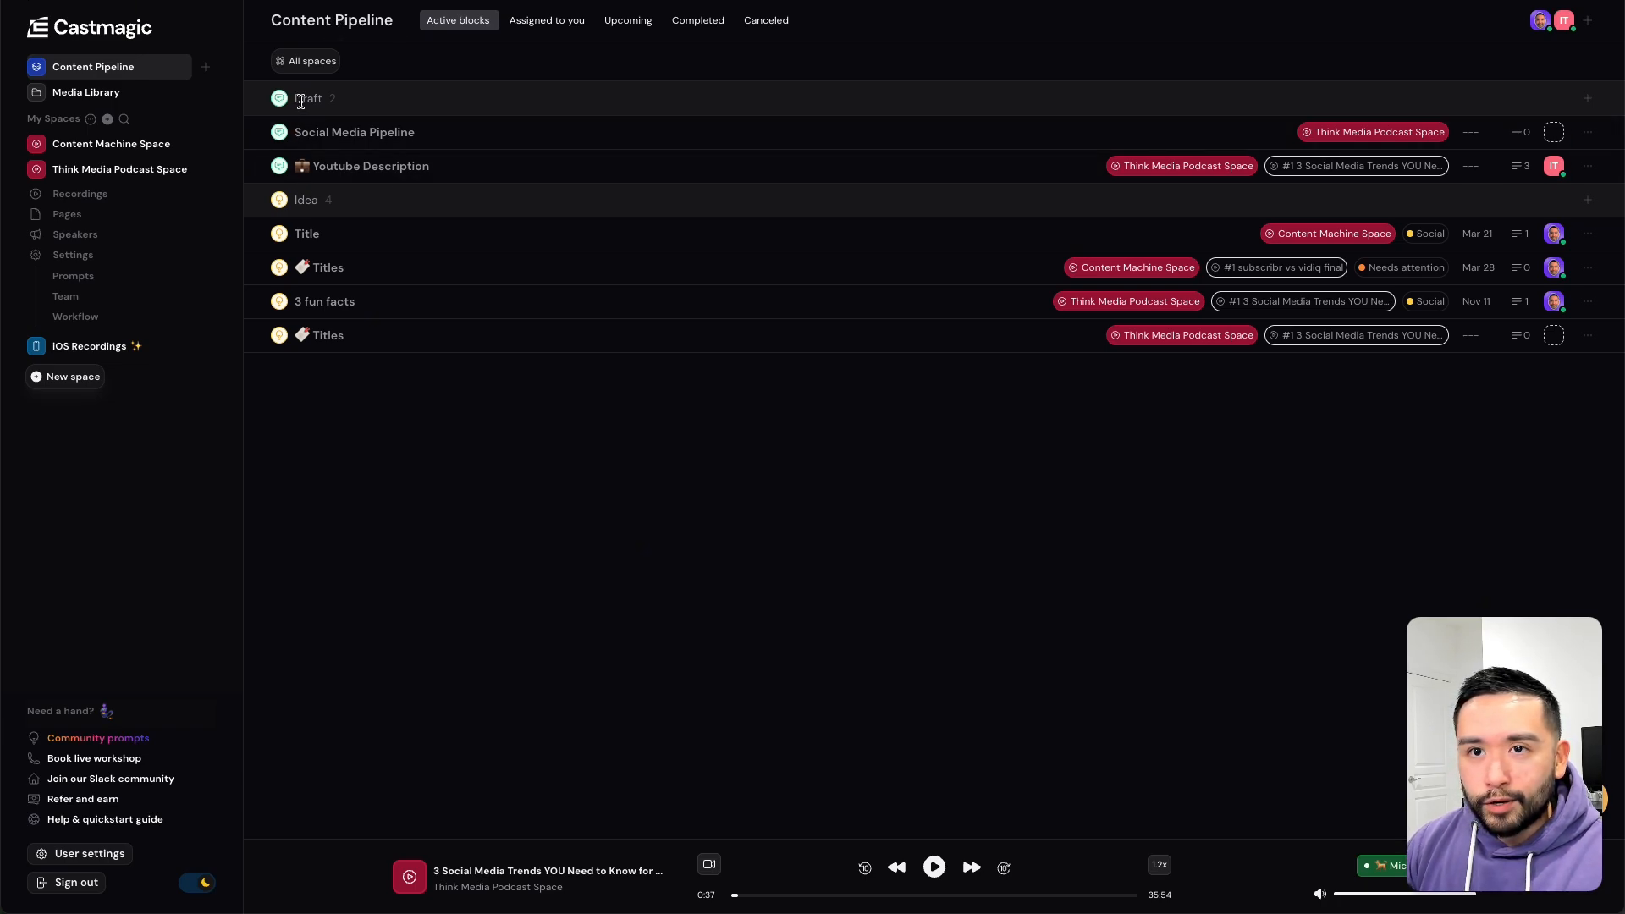
{"action": "left_click_drag", "start_coordinate": [303, 101], "coordinate": [356, 106]}
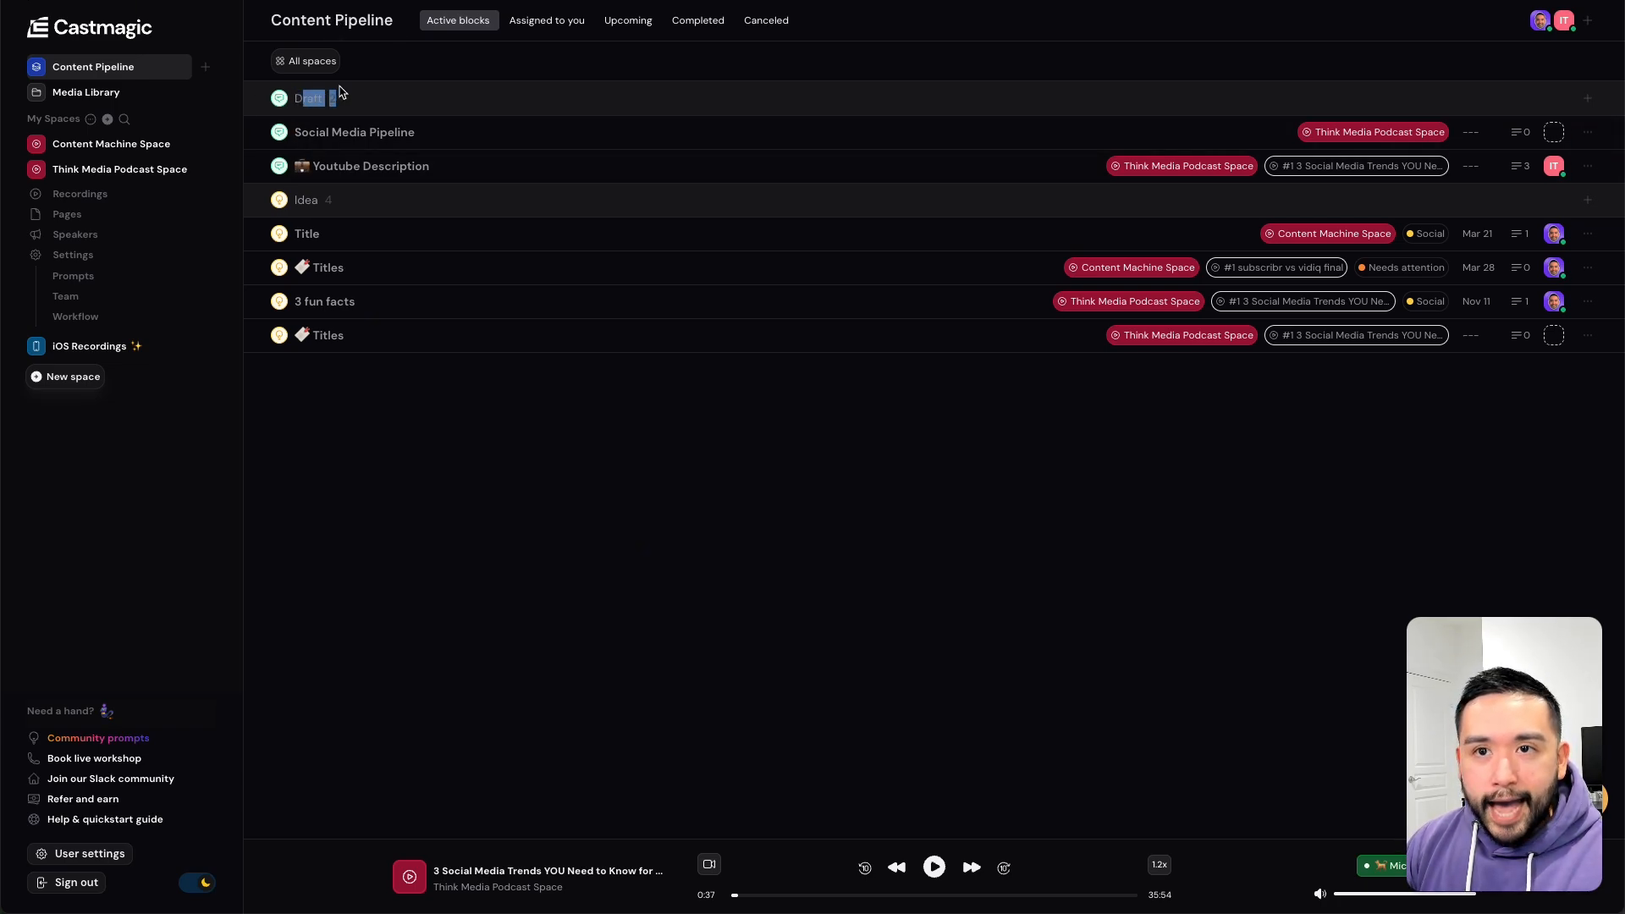
{"action": "left_click", "coordinate": [452, 461]}
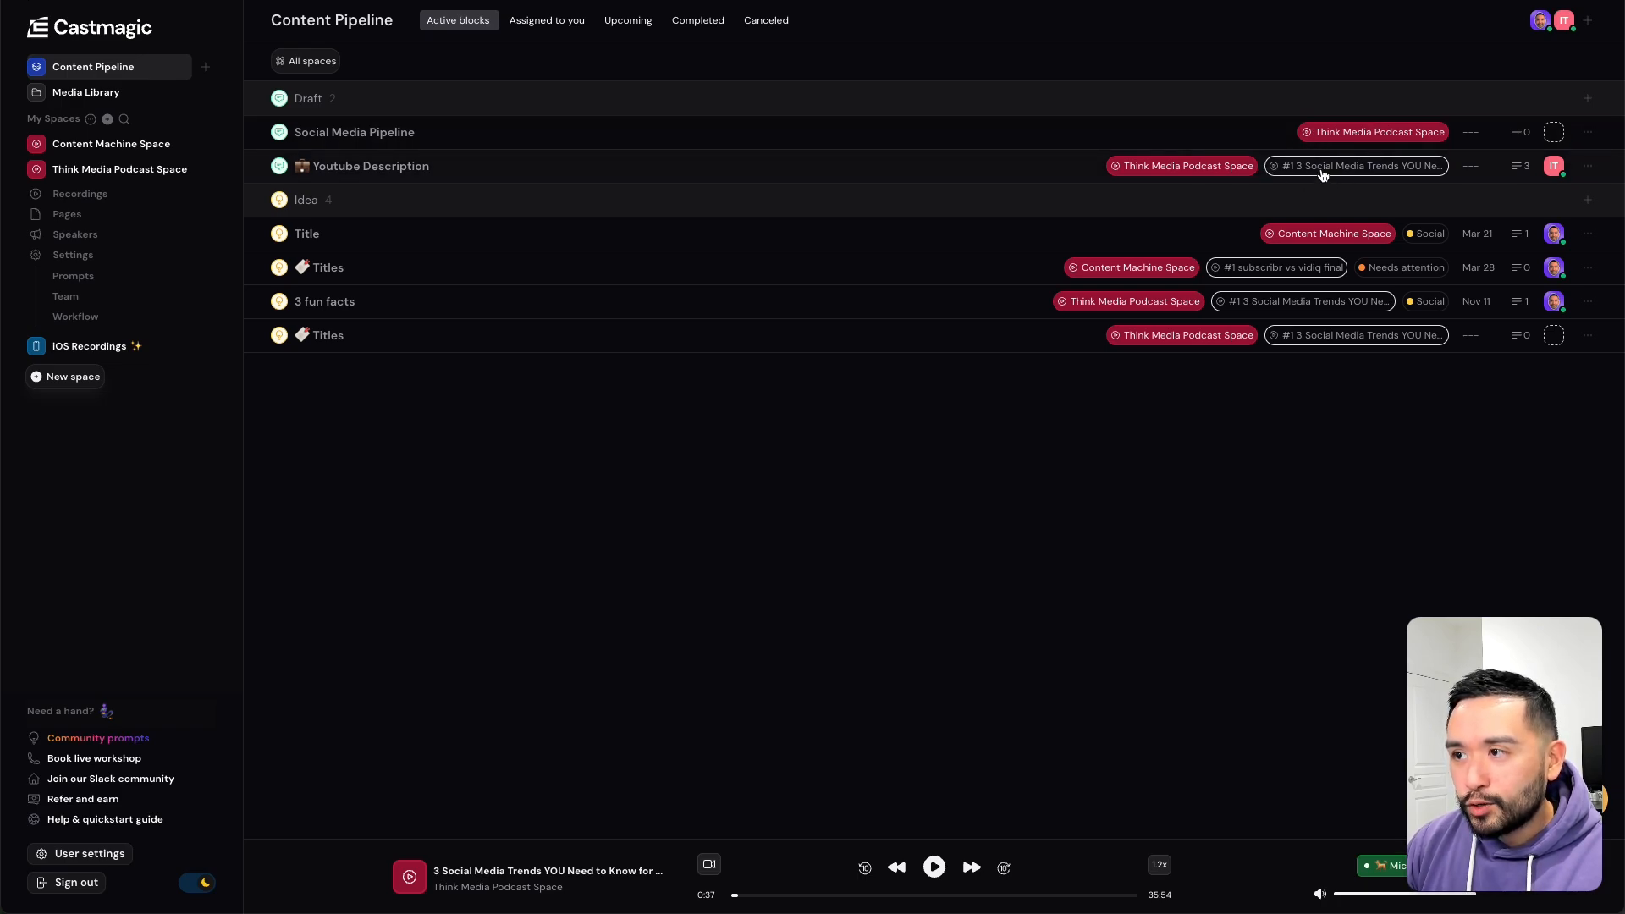
{"action": "scroll", "coordinate": [1286, 172], "scroll_direction": "up", "scroll_amount": 5}
{"action": "scroll", "coordinate": [1255, 186], "scroll_direction": "right", "scroll_amount": 2}
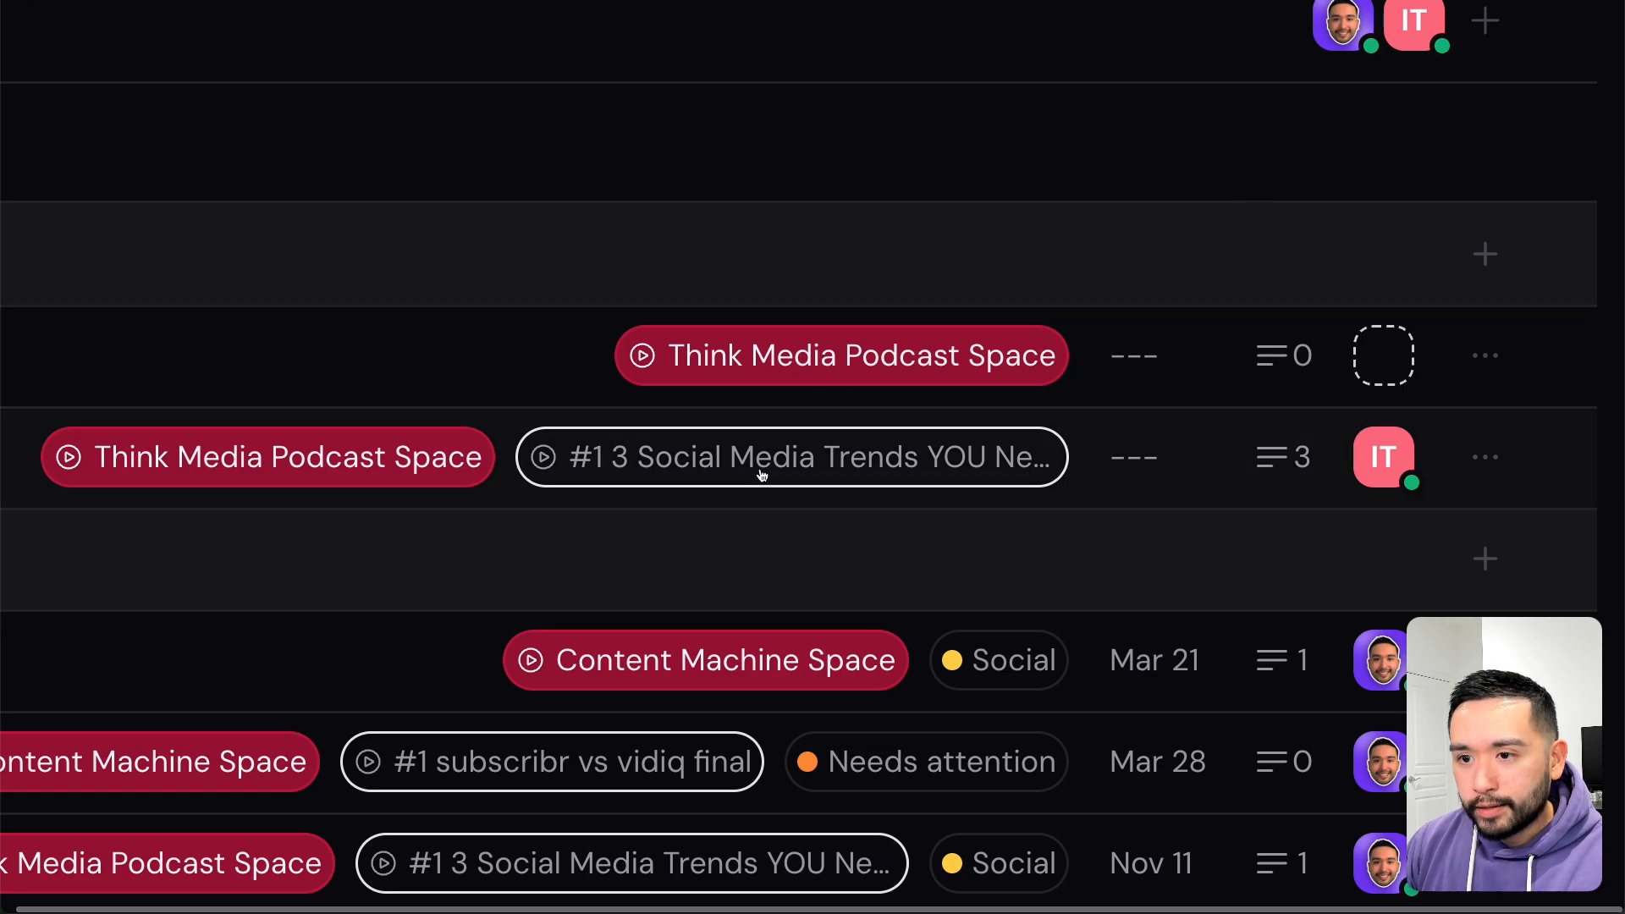
{"action": "scroll", "coordinate": [761, 473], "scroll_direction": "down", "scroll_amount": 5}
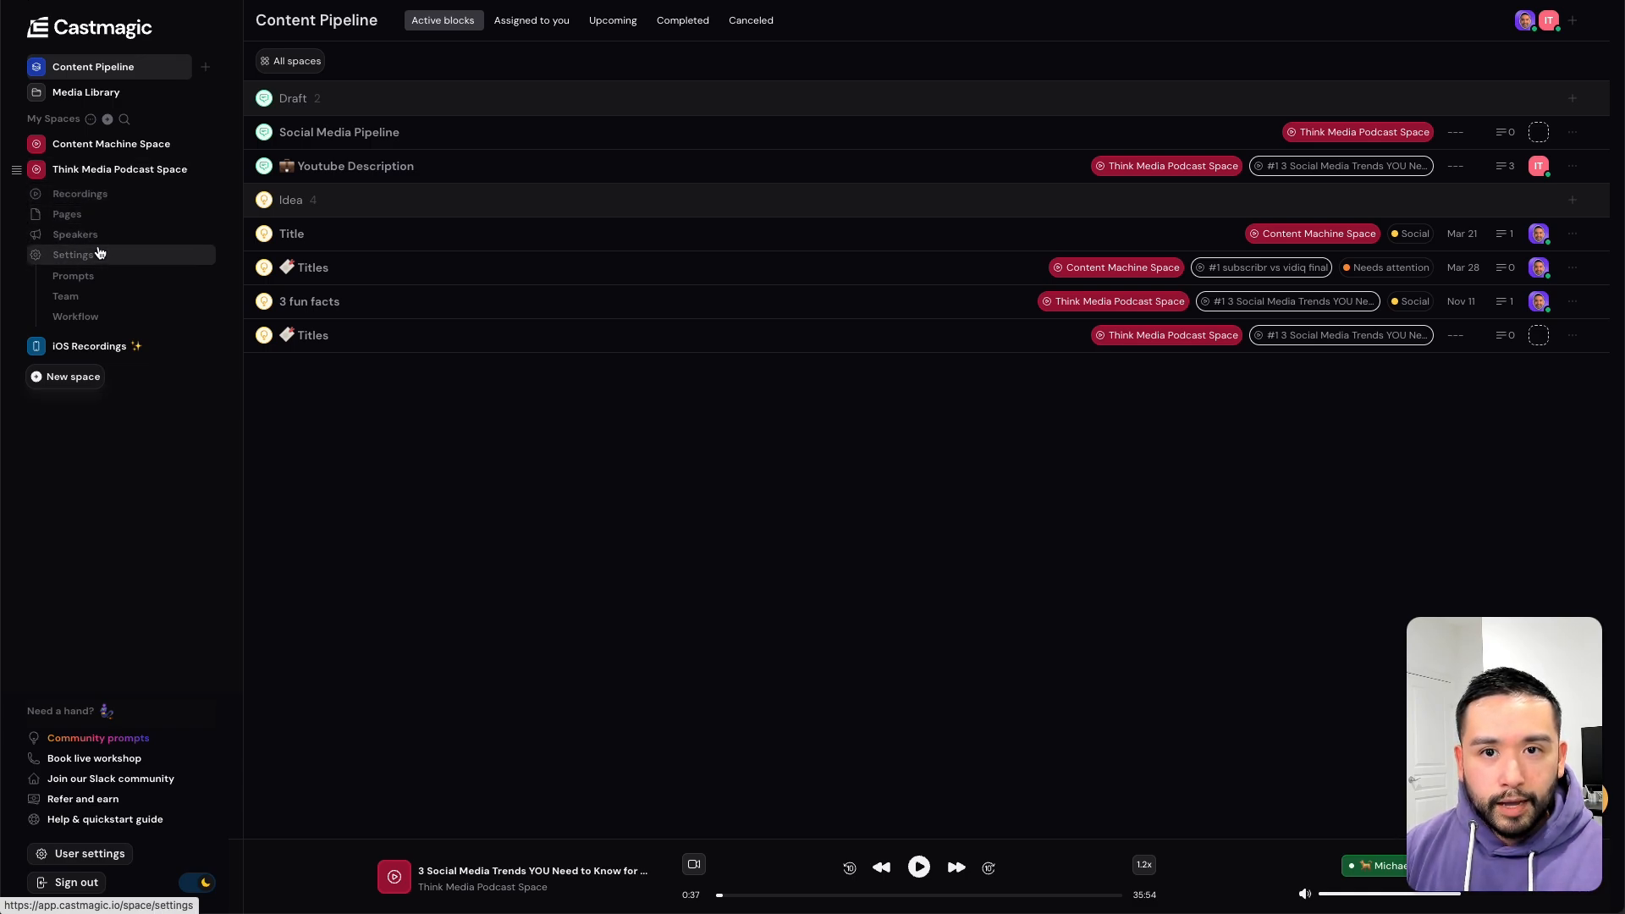
- Open the "3 Social Media Trends YOU Need to Know for 2025!" recording from Think Media Podcast Space, check its pipeline, and go to Magic Chat
{"action": "left_click", "coordinate": [99, 201]}
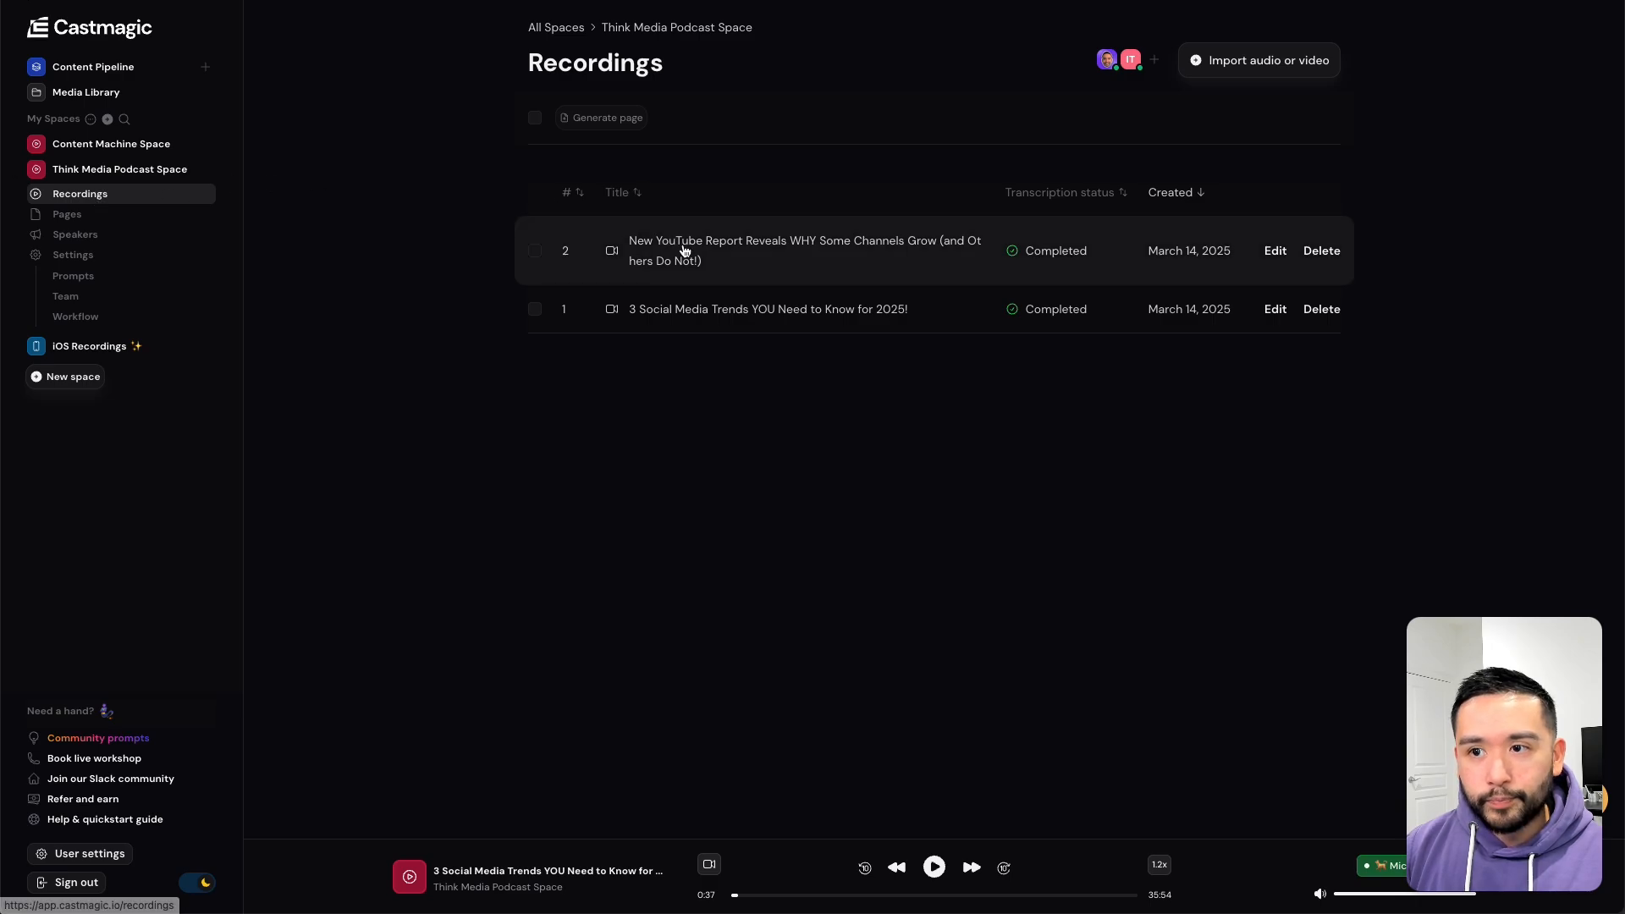
{"action": "left_click", "coordinate": [706, 312]}
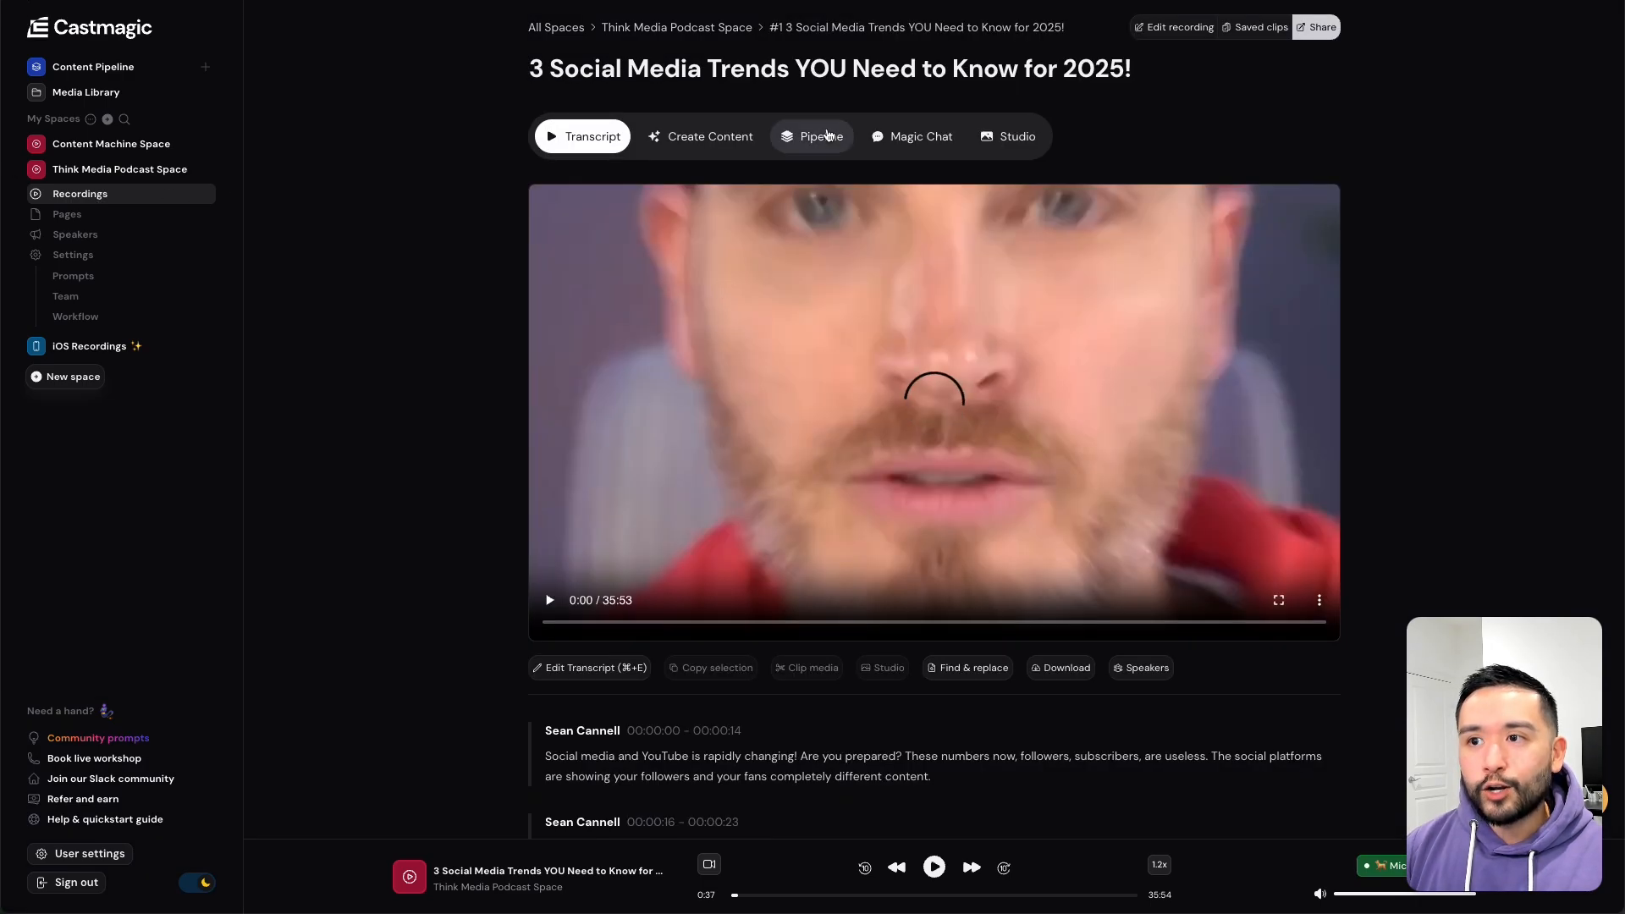
{"action": "left_click", "coordinate": [827, 135]}
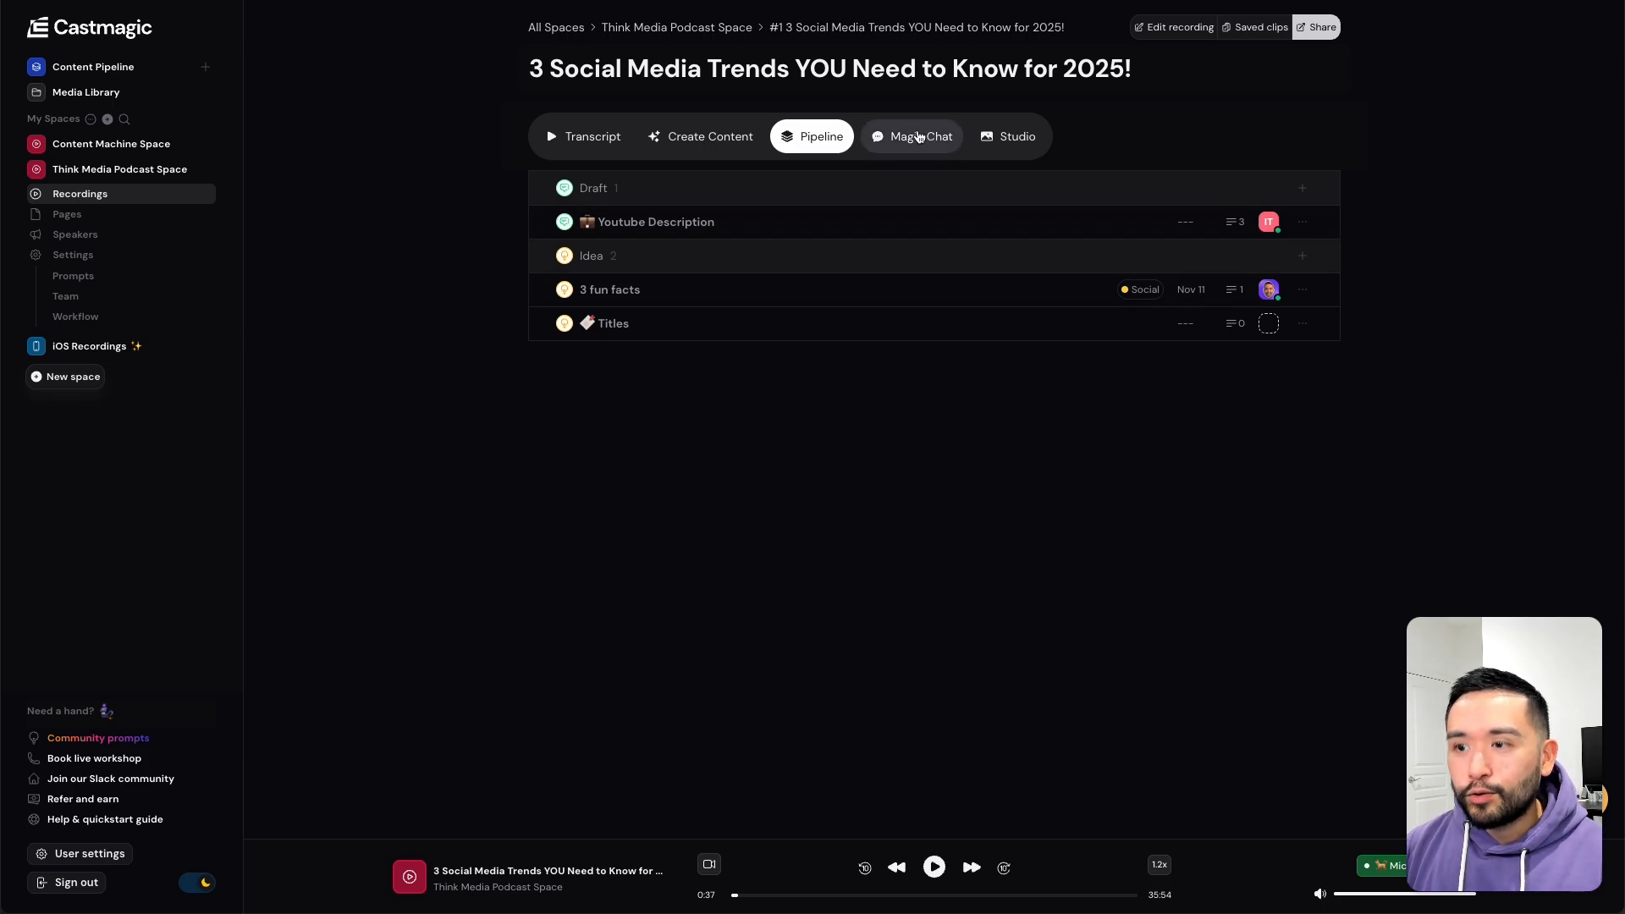
{"action": "left_click", "coordinate": [919, 133]}
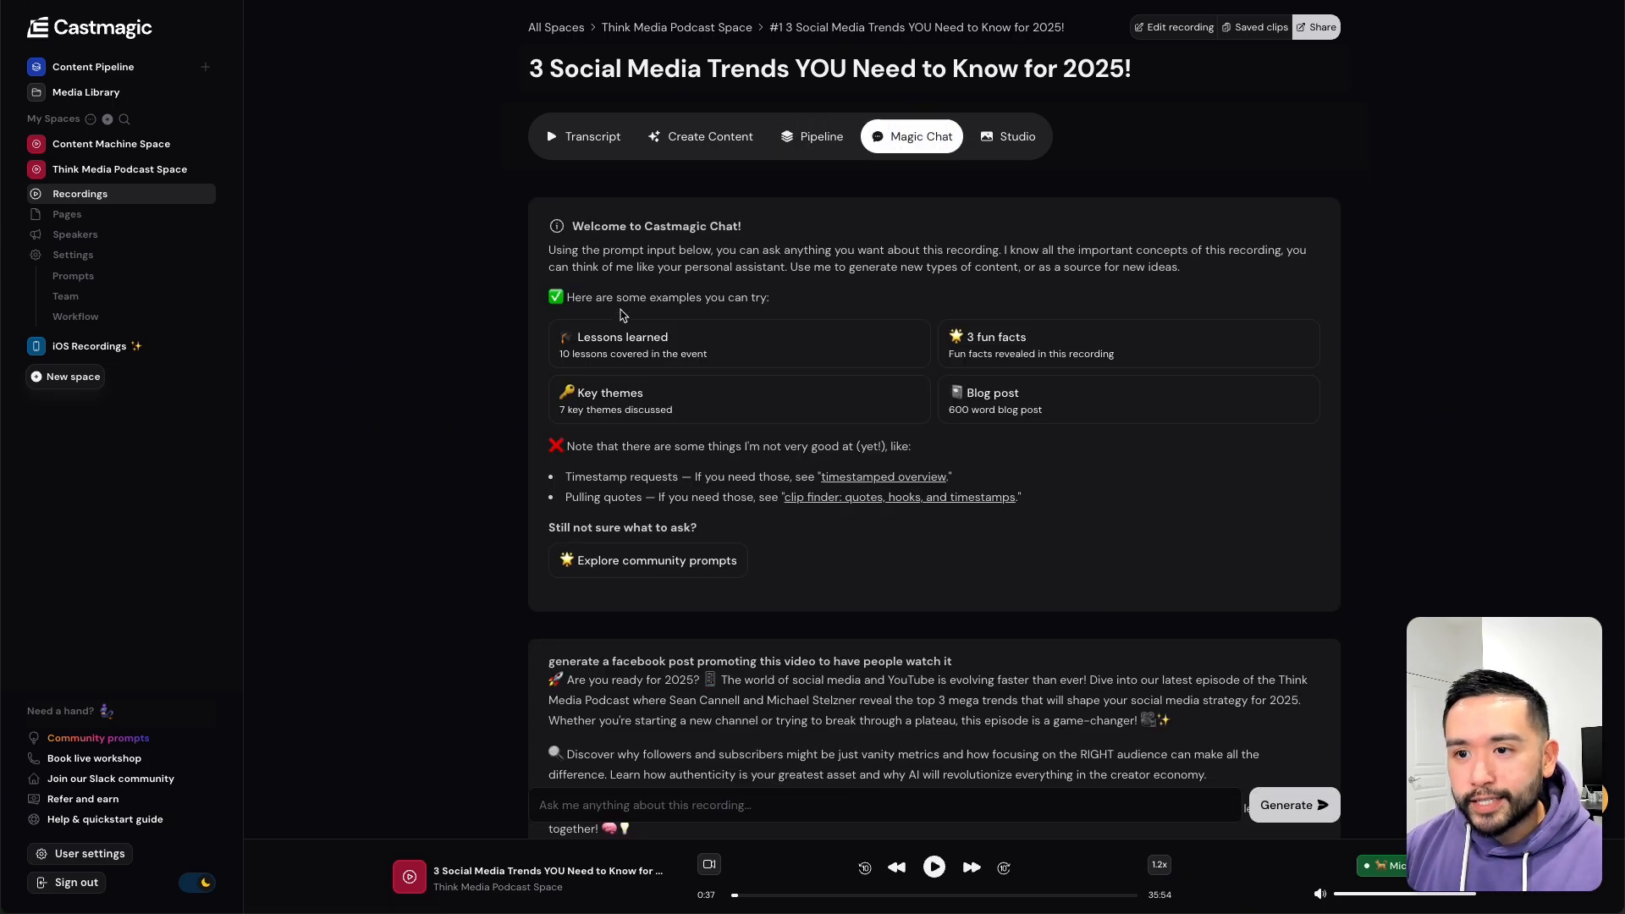
- Read through Magic Chat's example prompts, its stated limitations, and the earlier Facebook post response
{"action": "scroll", "coordinate": [626, 315], "scroll_direction": "down", "scroll_amount": 2}
{"action": "scroll", "coordinate": [631, 312], "scroll_direction": "up", "scroll_amount": 2}
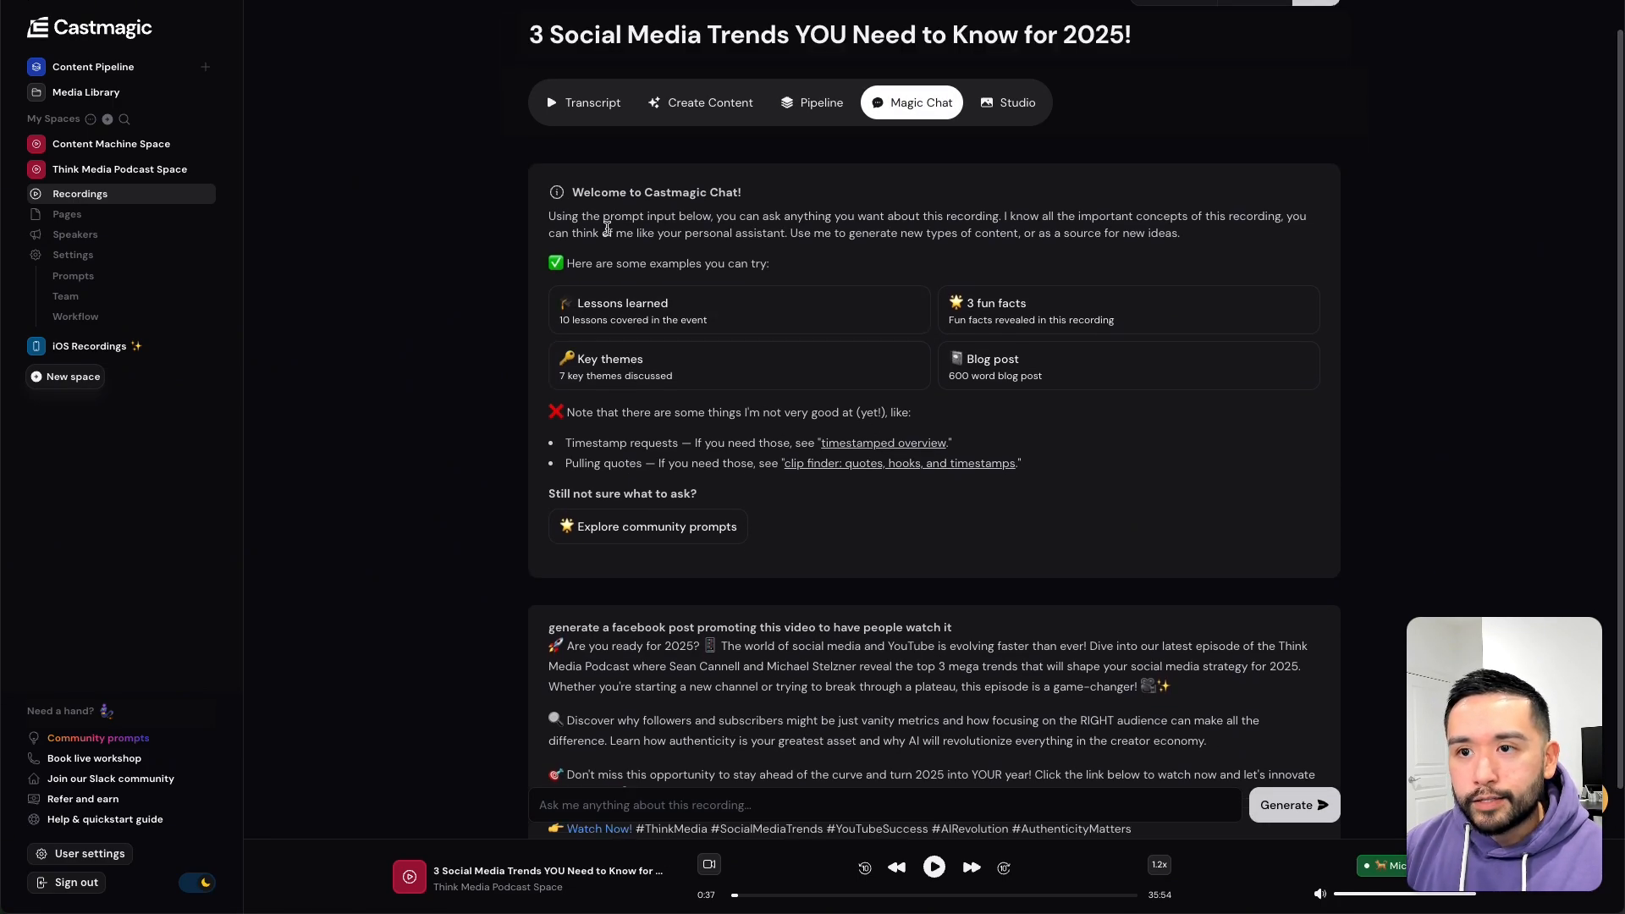
{"action": "left_click_drag", "start_coordinate": [585, 264], "coordinate": [814, 271]}
{"action": "scroll", "coordinate": [816, 268], "scroll_direction": "down", "scroll_amount": 1}
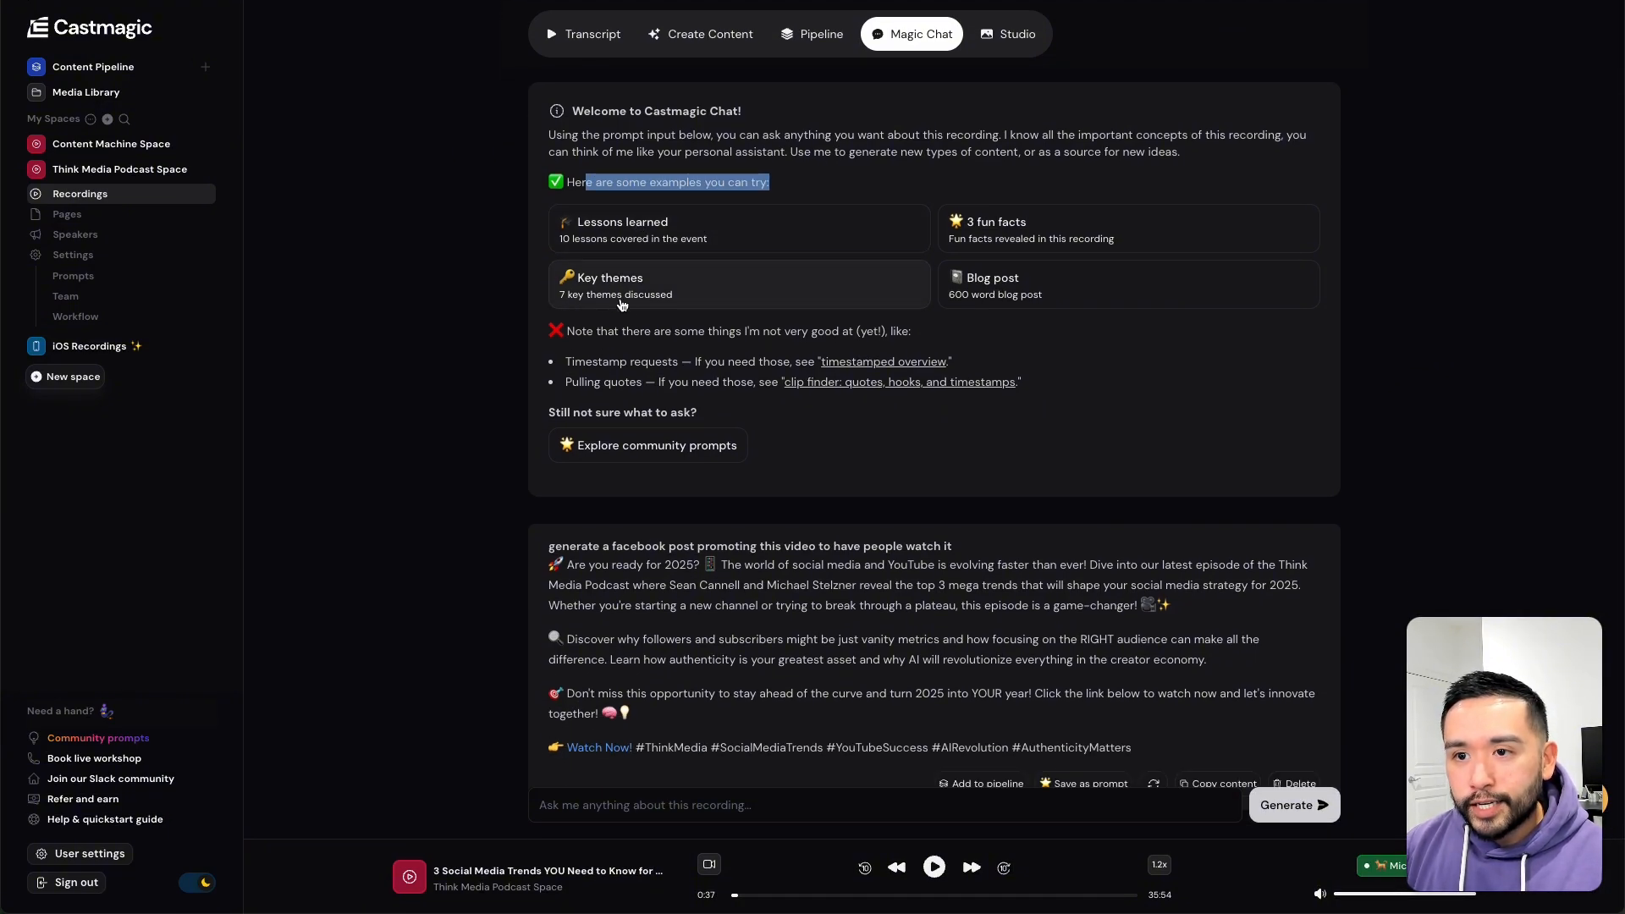
{"action": "scroll", "coordinate": [622, 305], "scroll_direction": "down", "scroll_amount": 1}
{"action": "left_click_drag", "start_coordinate": [566, 320], "coordinate": [719, 378]}
{"action": "scroll", "coordinate": [711, 377], "scroll_direction": "down", "scroll_amount": 1}
{"action": "scroll", "coordinate": [719, 378], "scroll_direction": "down", "scroll_amount": 1}
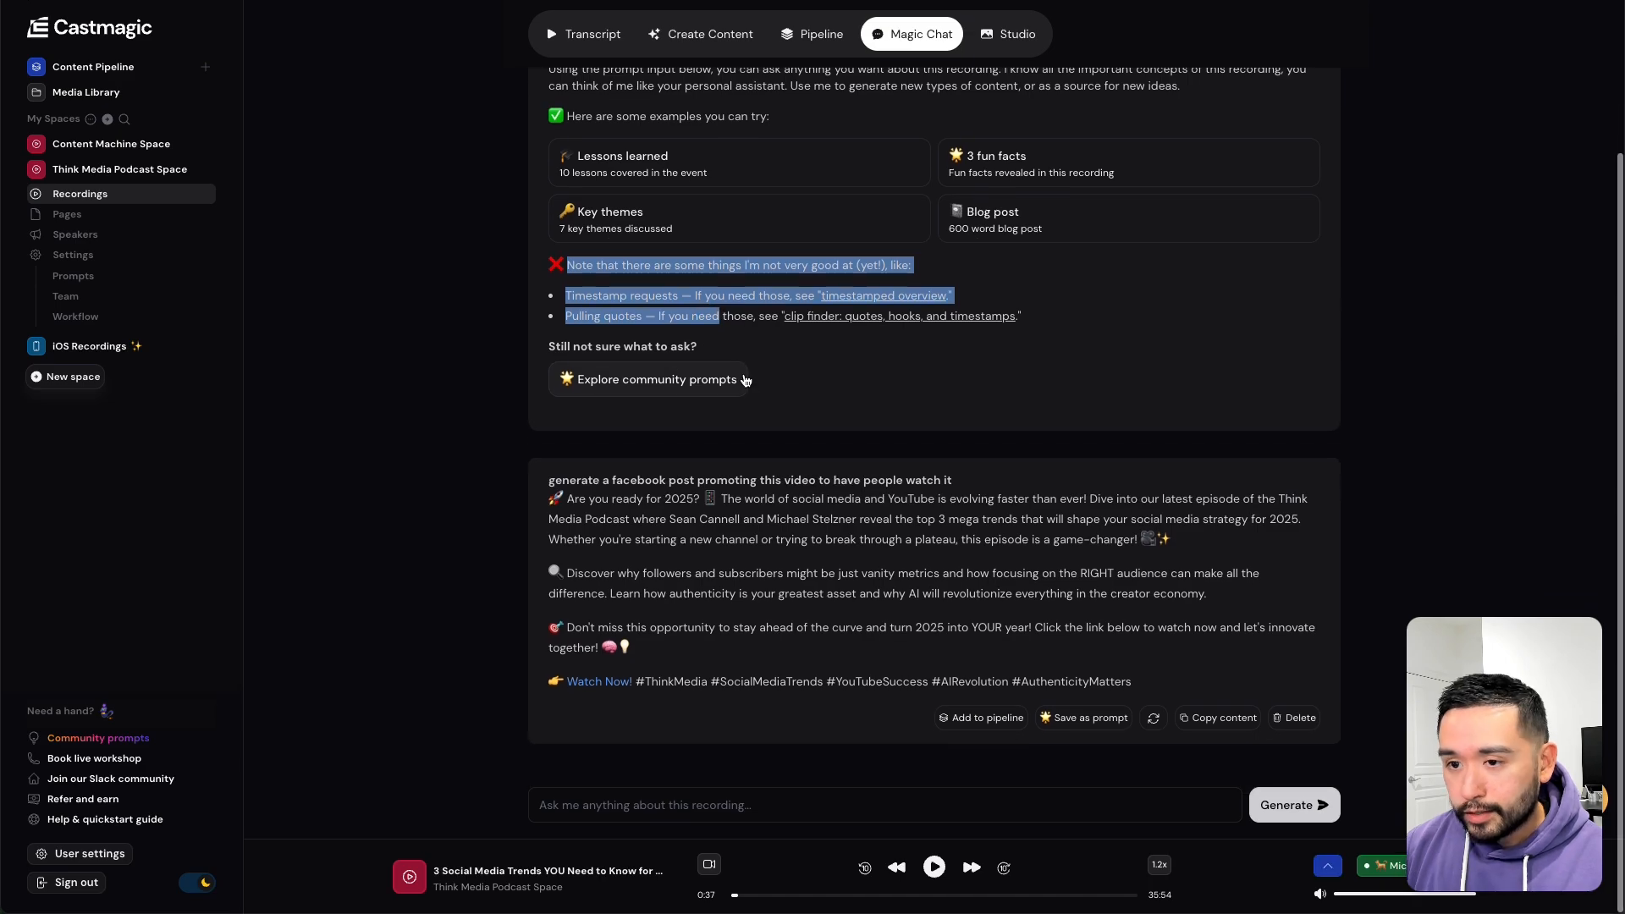
- Ask Magic Chat to "mention one interesting fact" about the recording and read its answer
{"action": "left_click", "coordinate": [687, 805]}
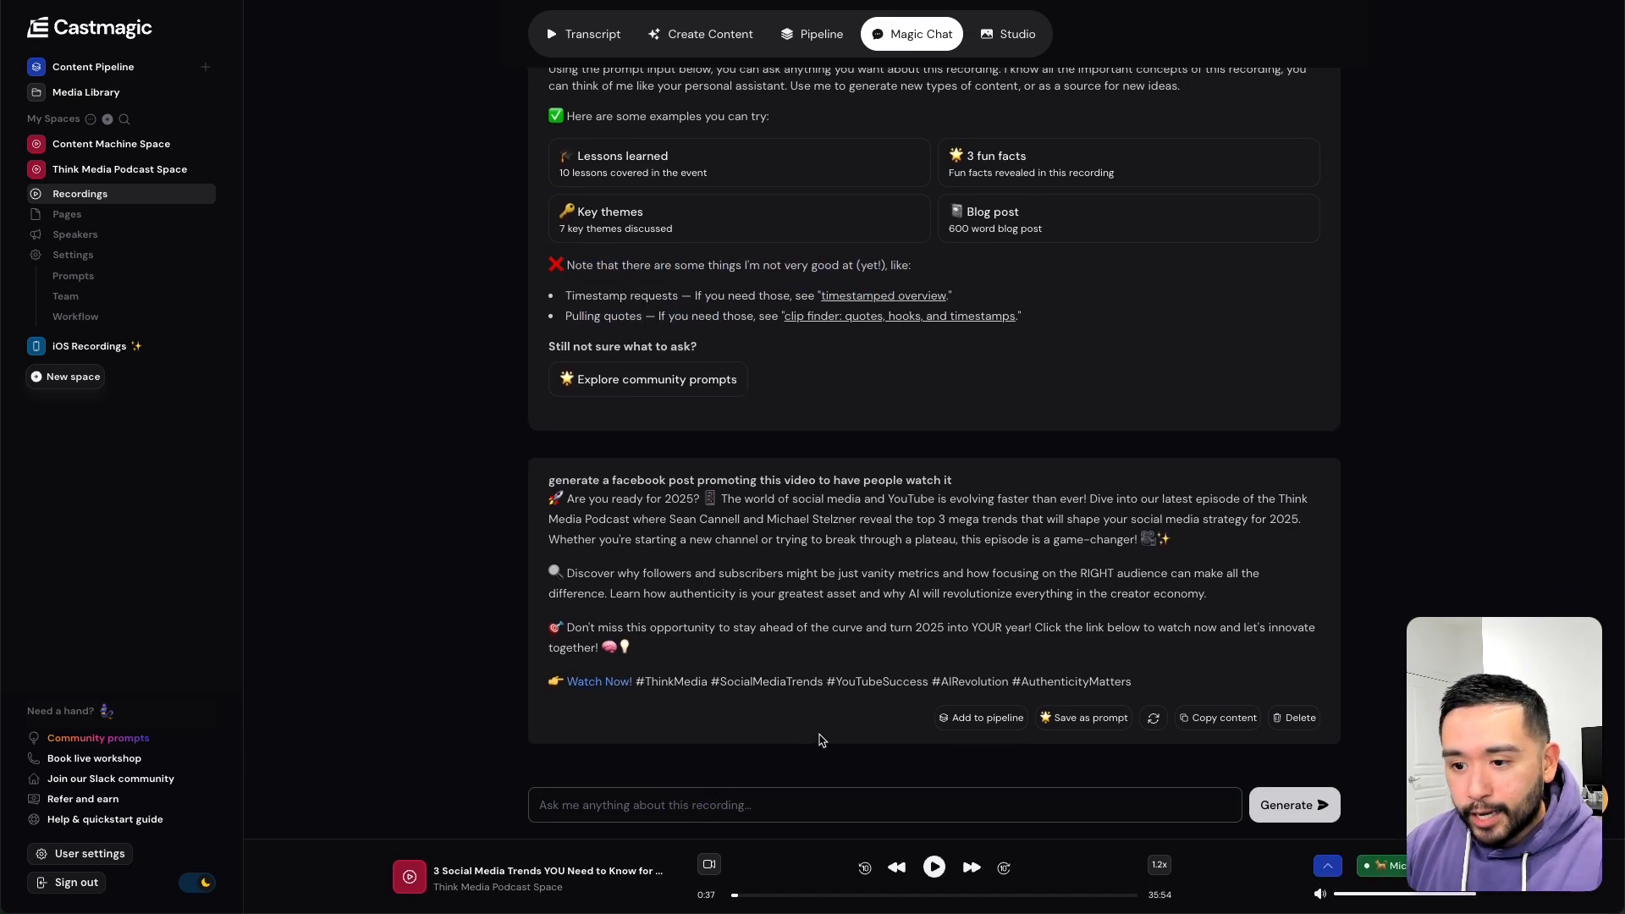
{"action": "type", "text": "mention one interesting fact"}
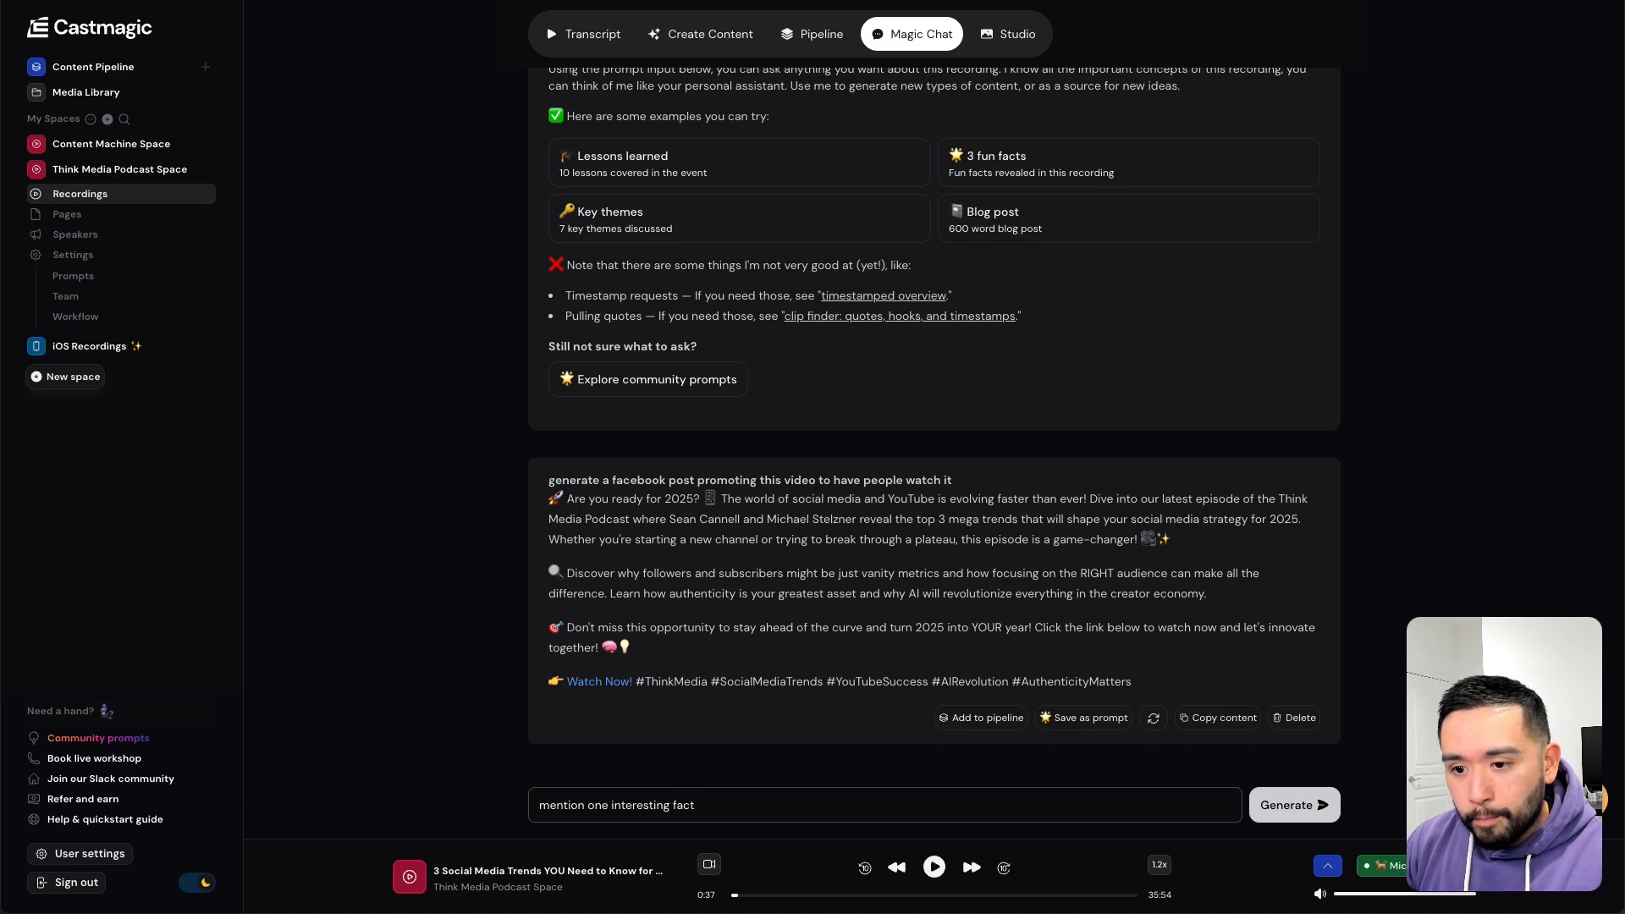
{"action": "key", "text": "Return"}
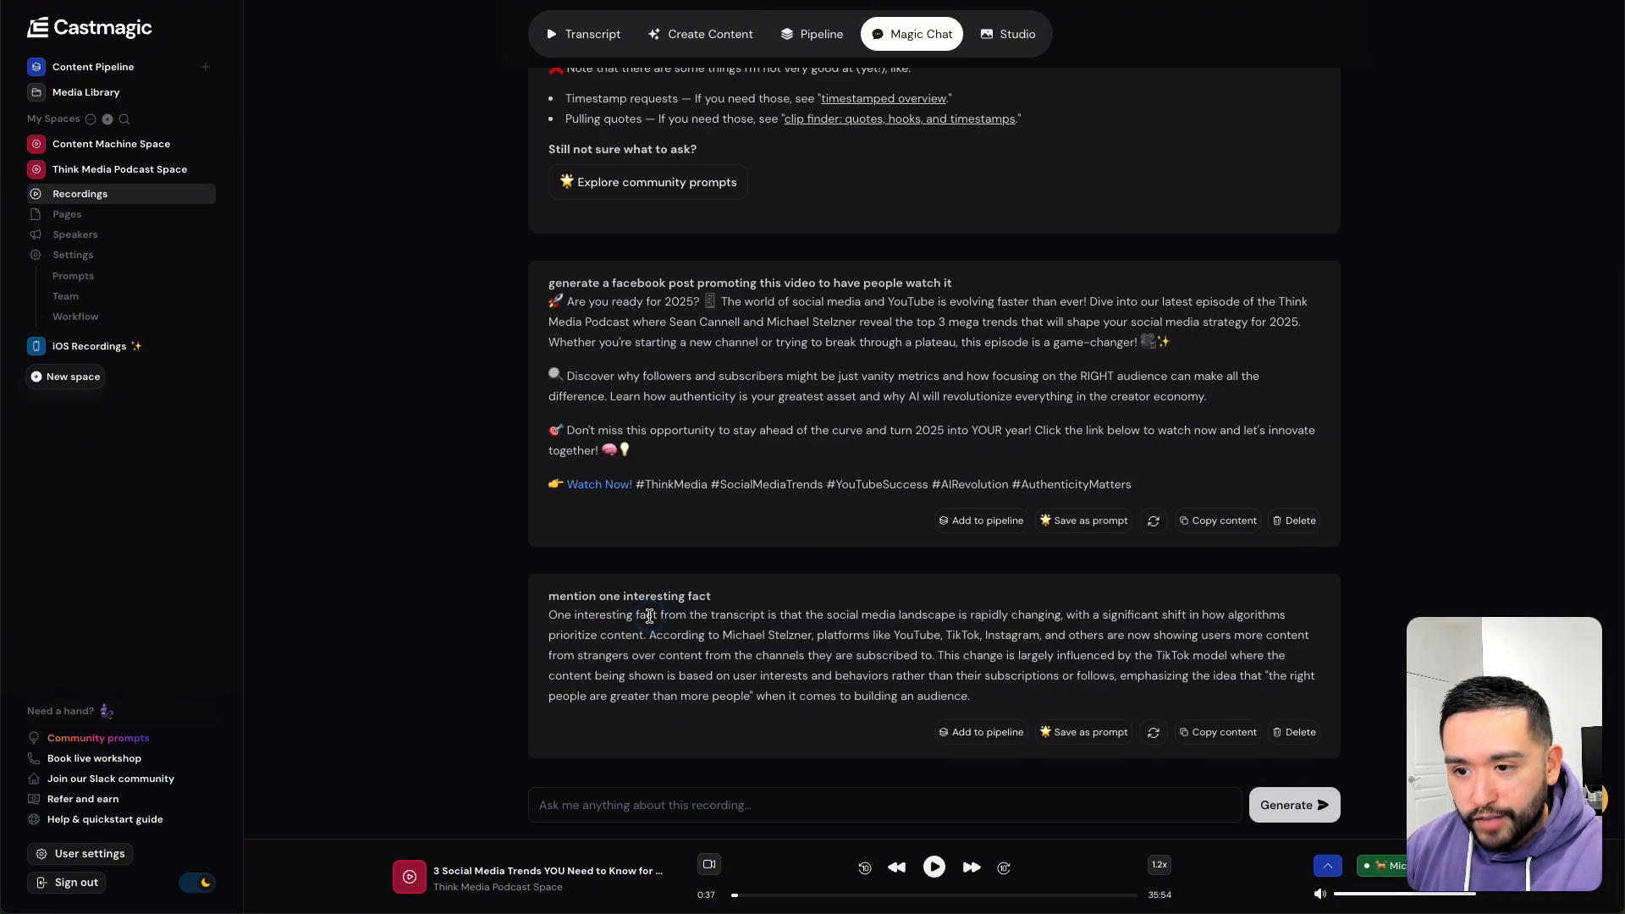
{"action": "left_click_drag", "start_coordinate": [732, 614], "coordinate": [1005, 693]}
{"action": "left_click", "coordinate": [1004, 693]}
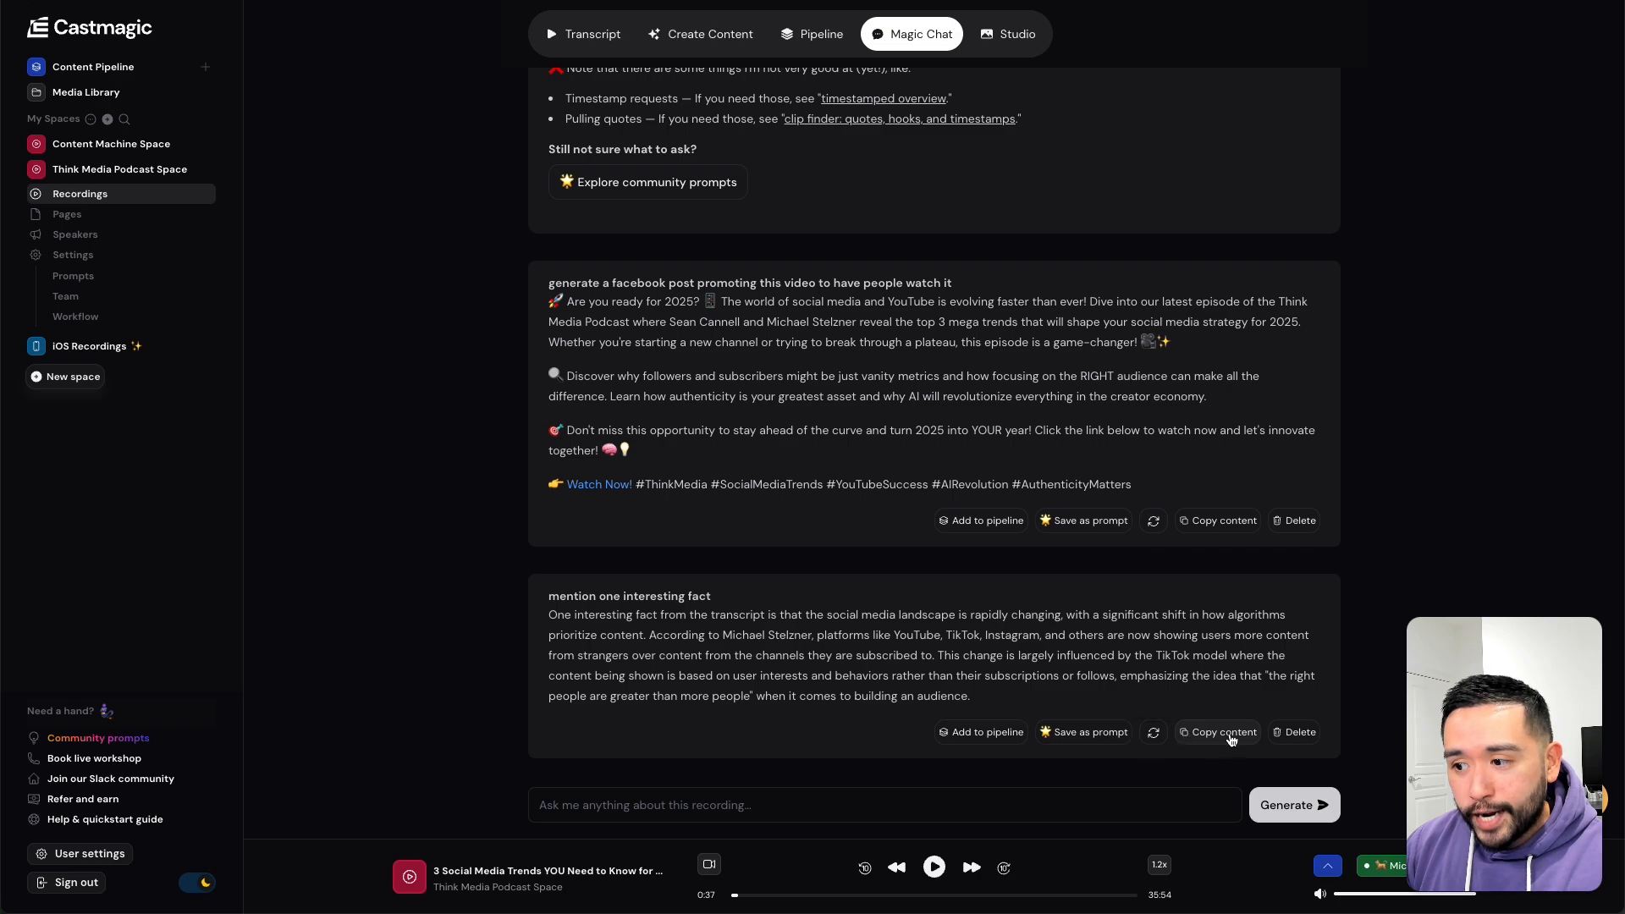
- View the recording's Studio assets and open its sharing dialog to review the invite-to-collaborate options
{"action": "scroll", "coordinate": [986, 267], "scroll_direction": "up", "scroll_amount": 5}
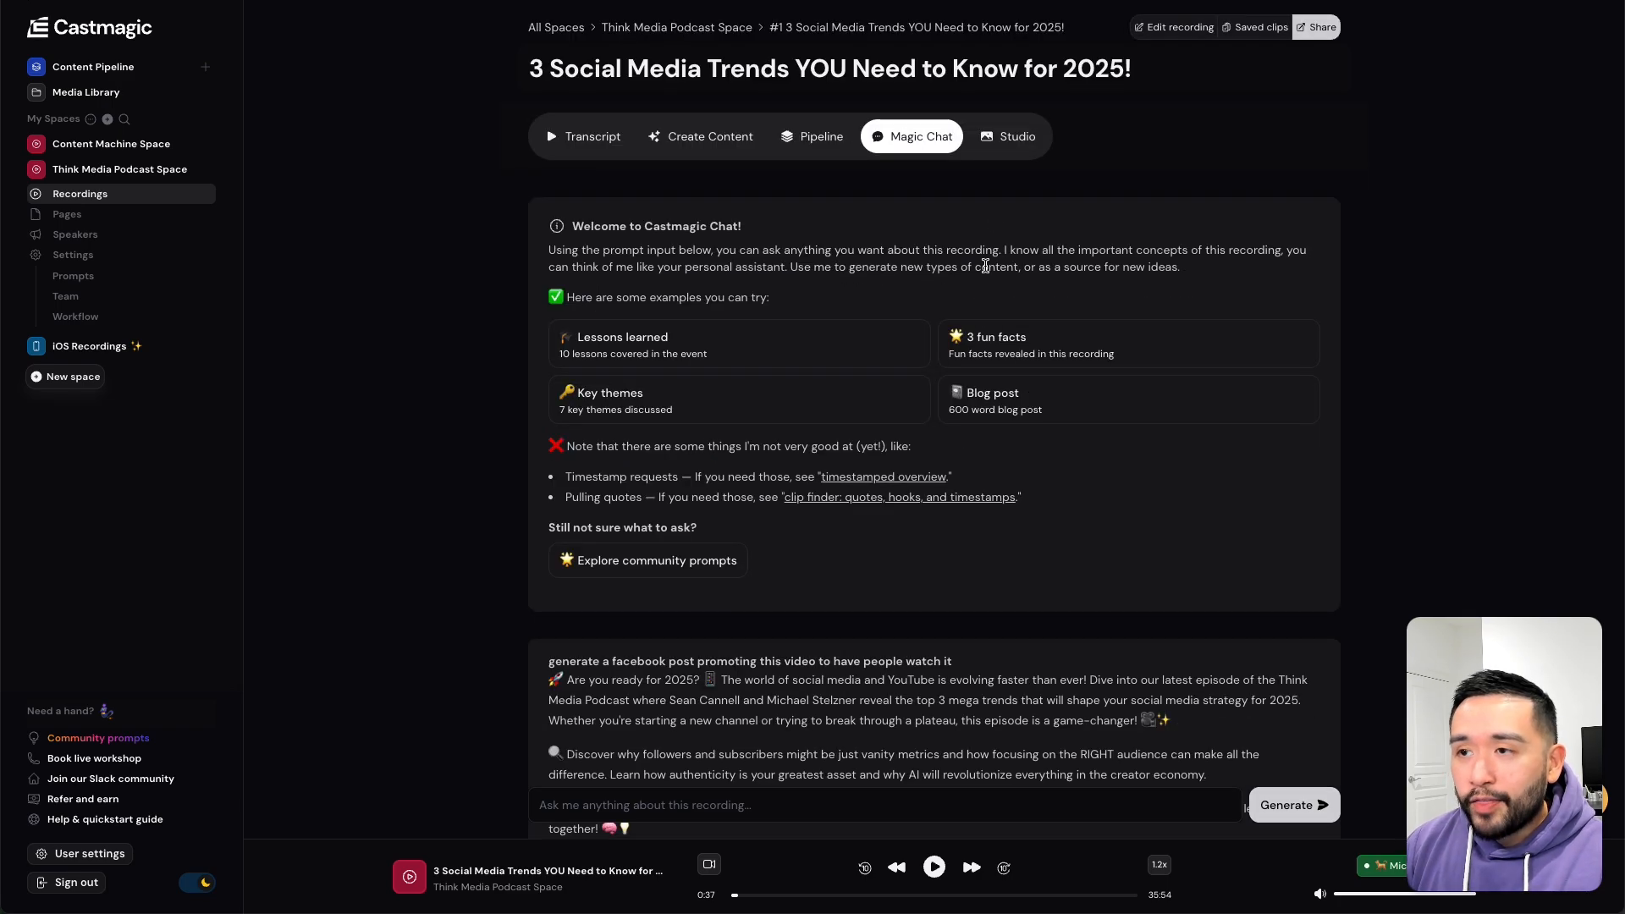
{"action": "left_click", "coordinate": [1009, 138]}
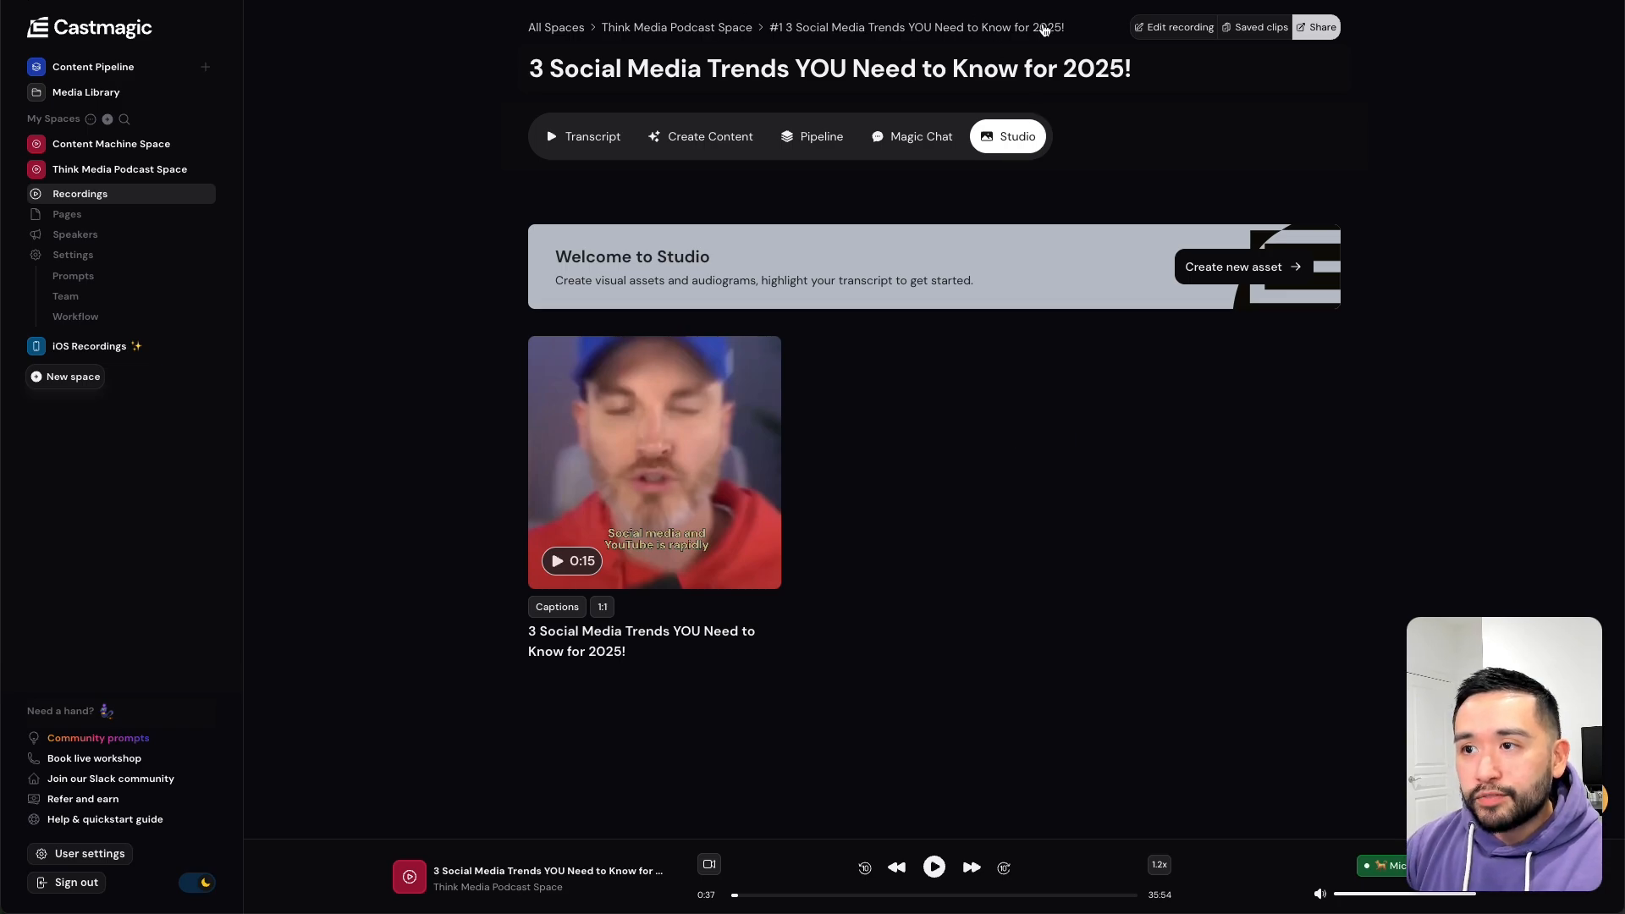
{"action": "left_click", "coordinate": [1317, 29]}
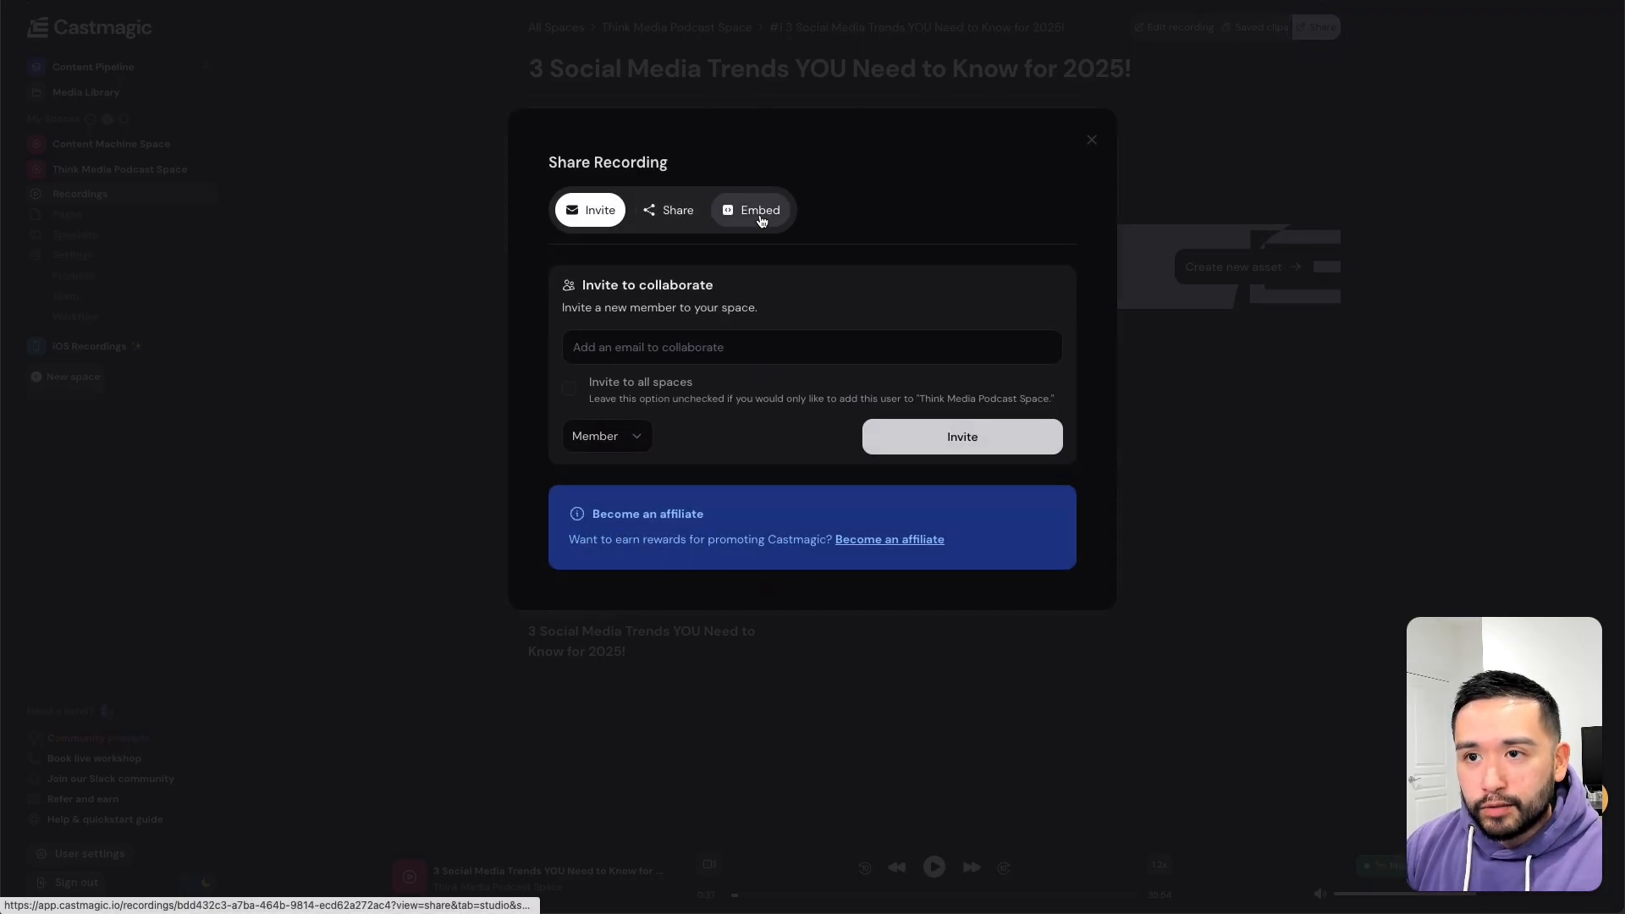
{"action": "left_click_drag", "start_coordinate": [584, 286], "coordinate": [757, 319]}
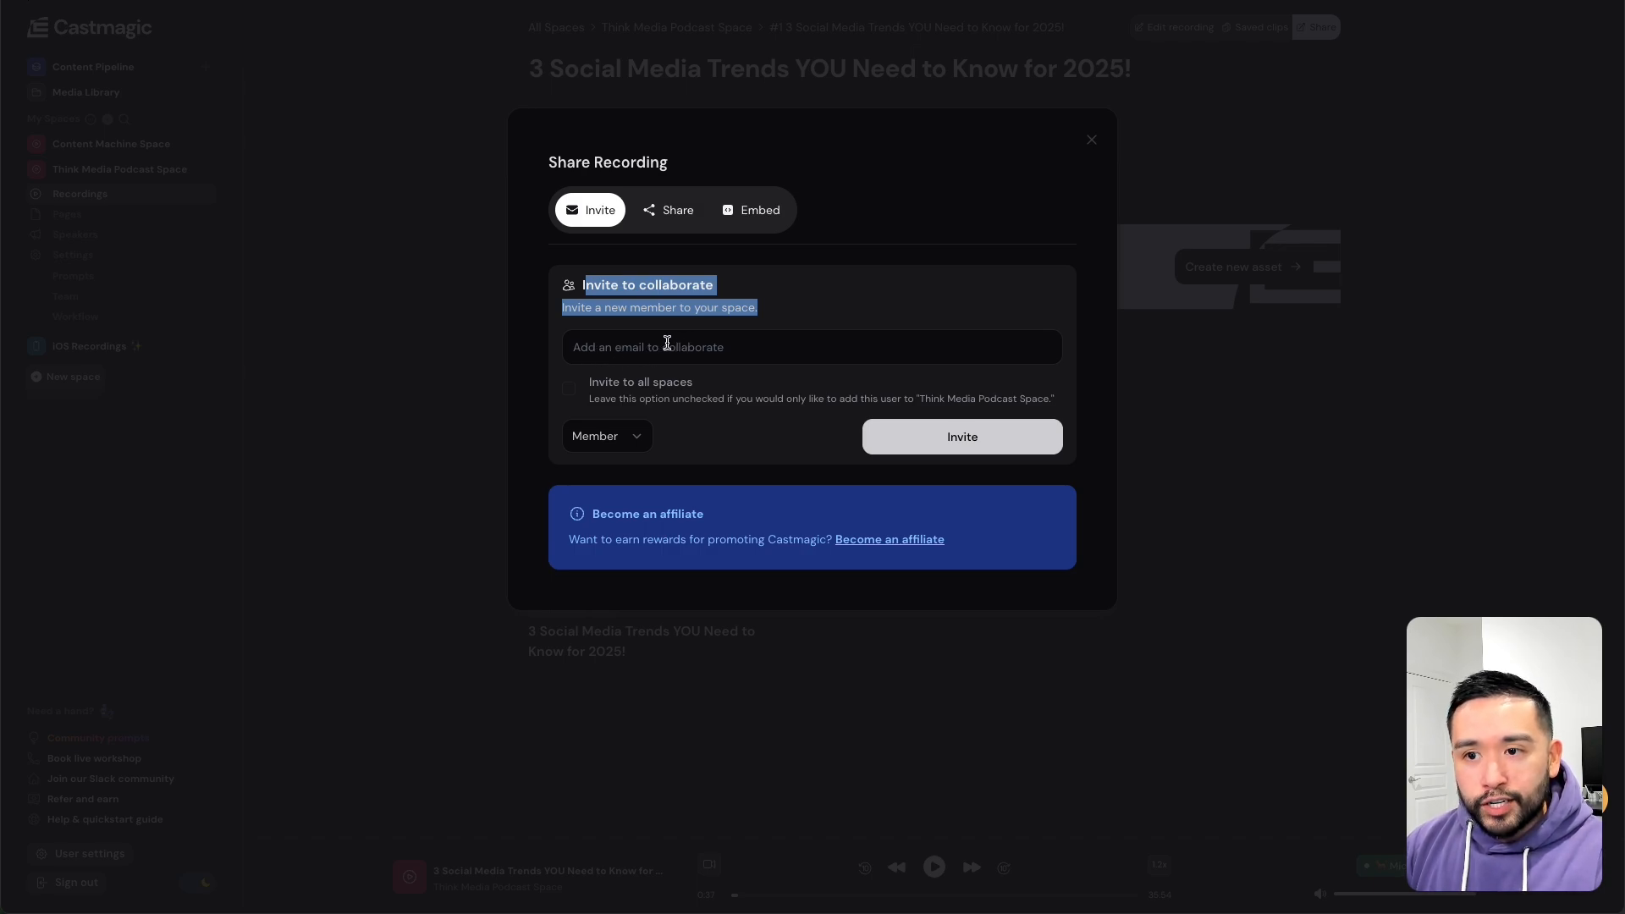
- Check the invite role options, then view the Think Media Podcast Space and Content Machine Space recordings from the invited member's account
{"action": "left_click", "coordinate": [635, 438]}
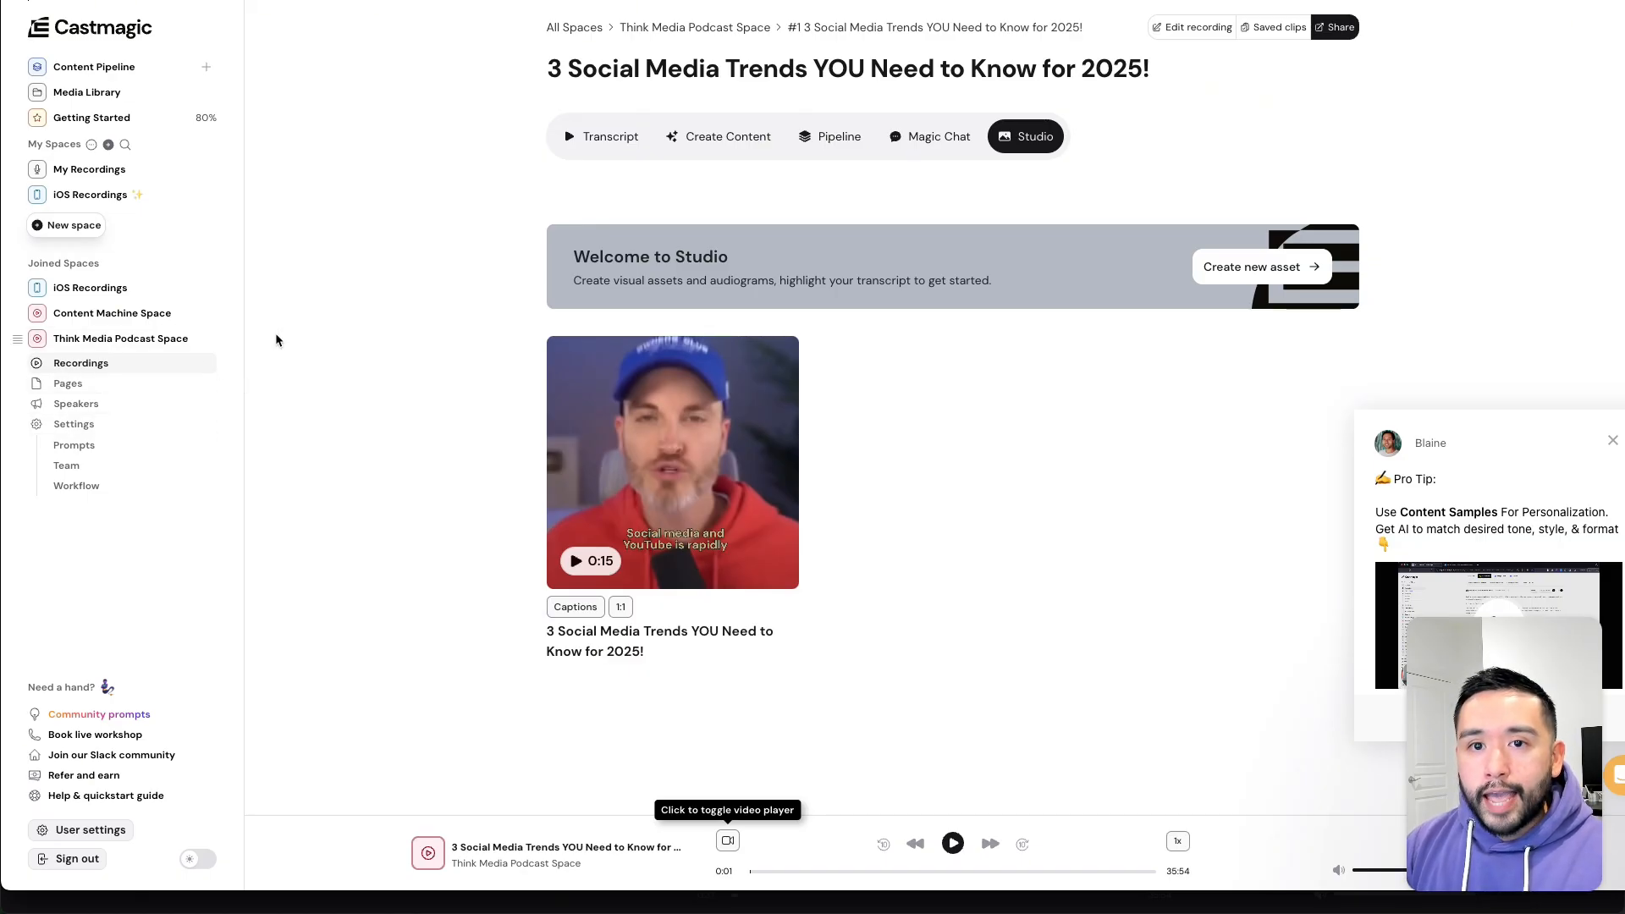
{"action": "left_click", "coordinate": [123, 337]}
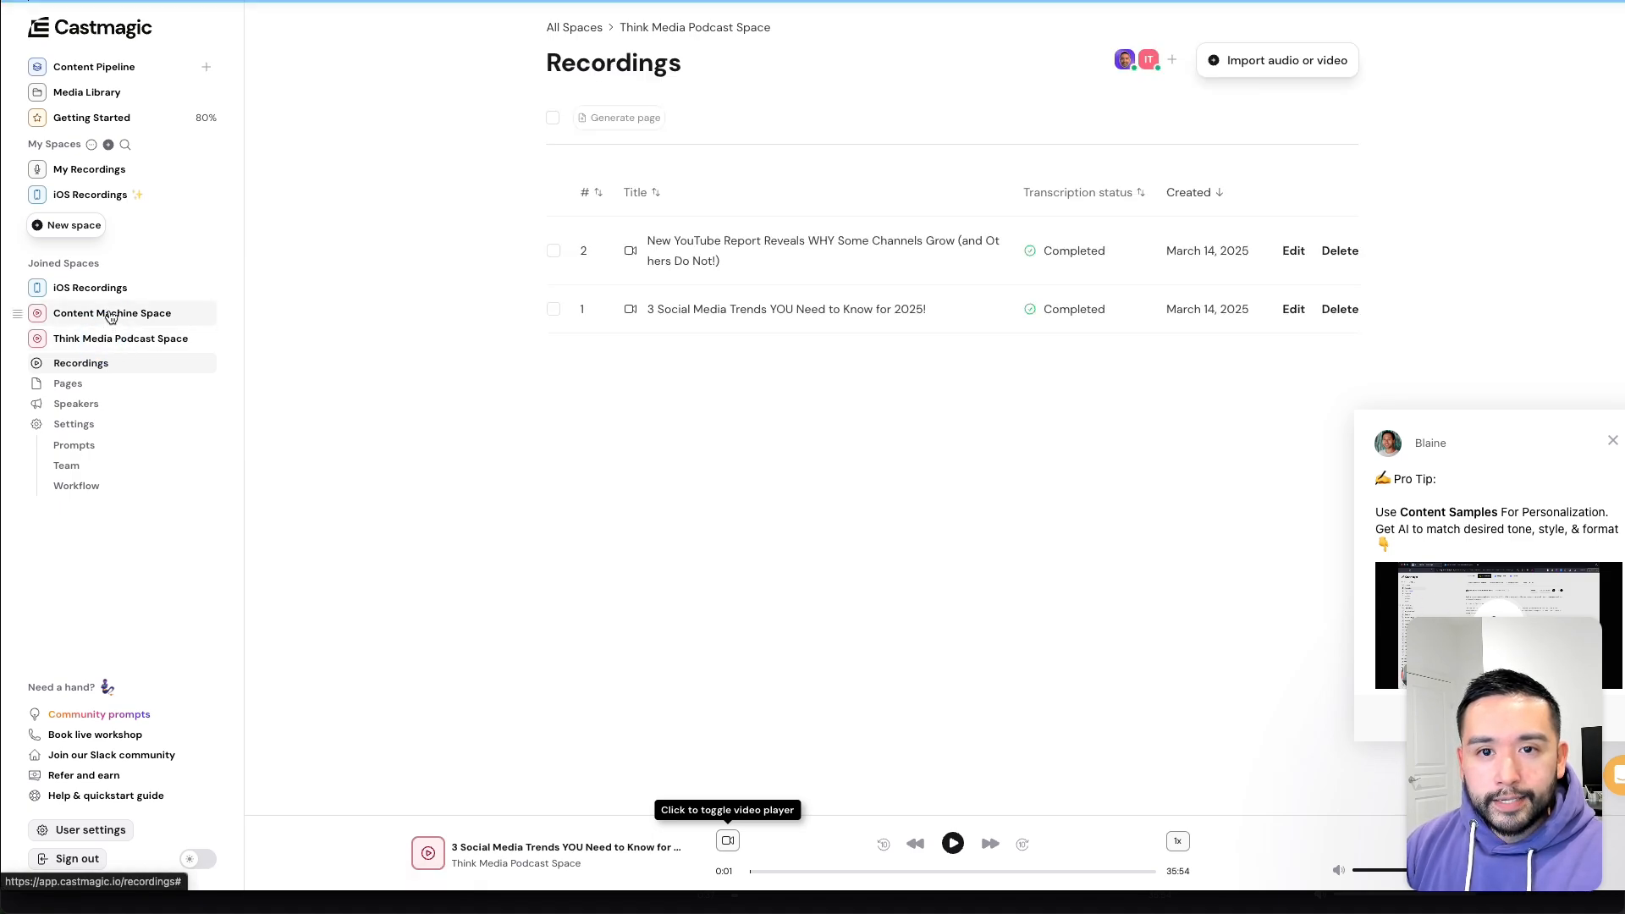
{"action": "left_click", "coordinate": [111, 315]}
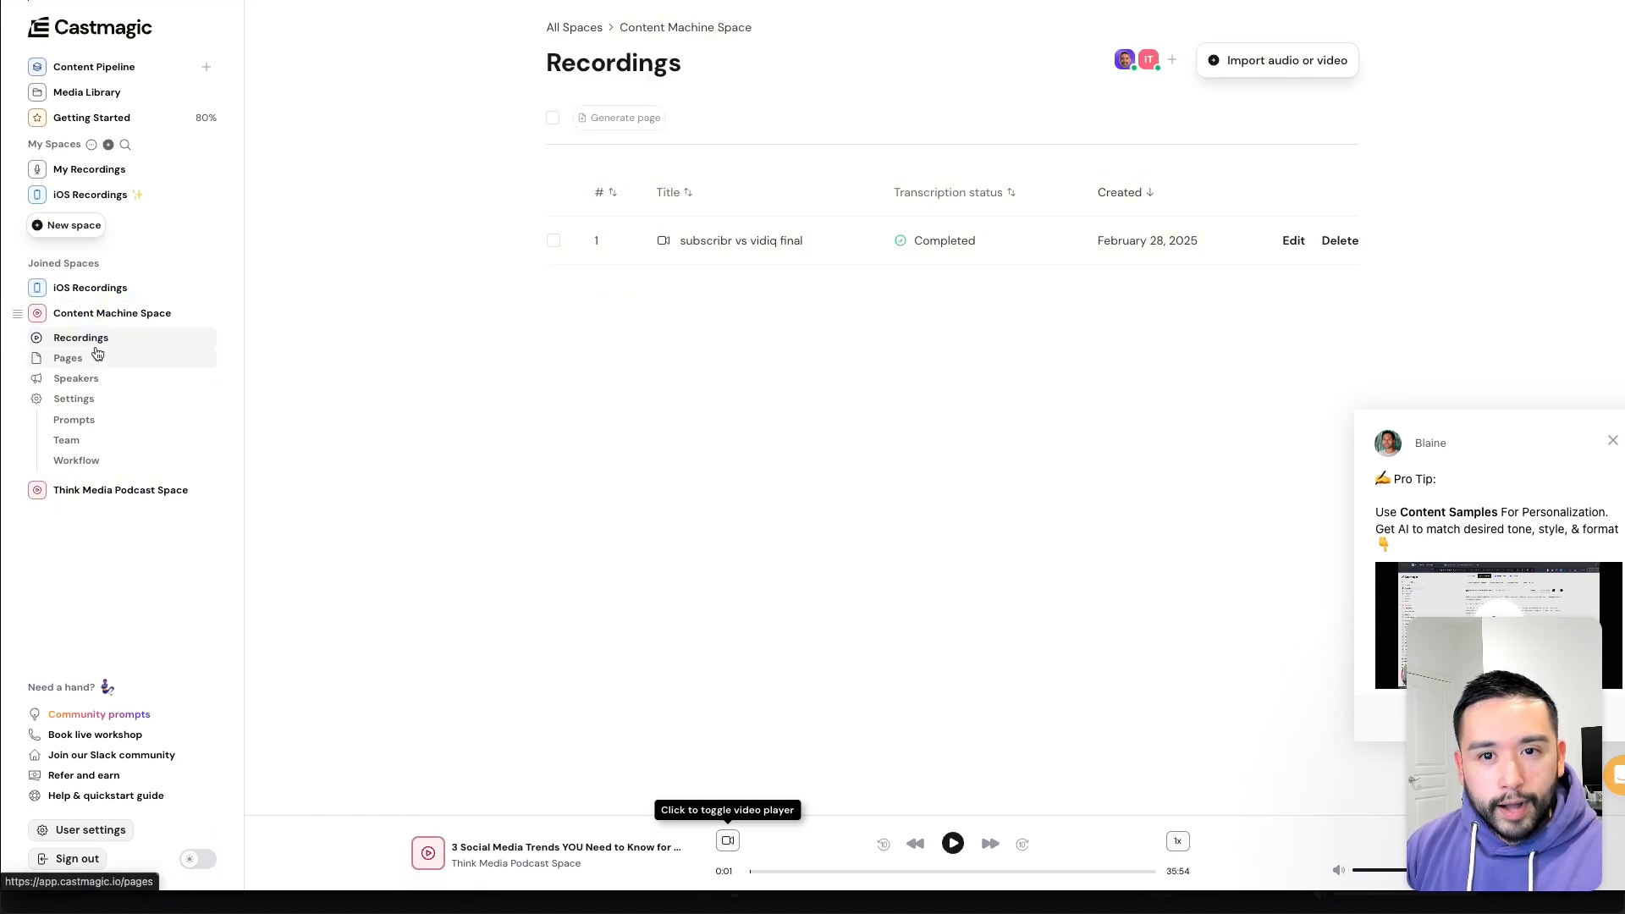
{"action": "left_click", "coordinate": [127, 491]}
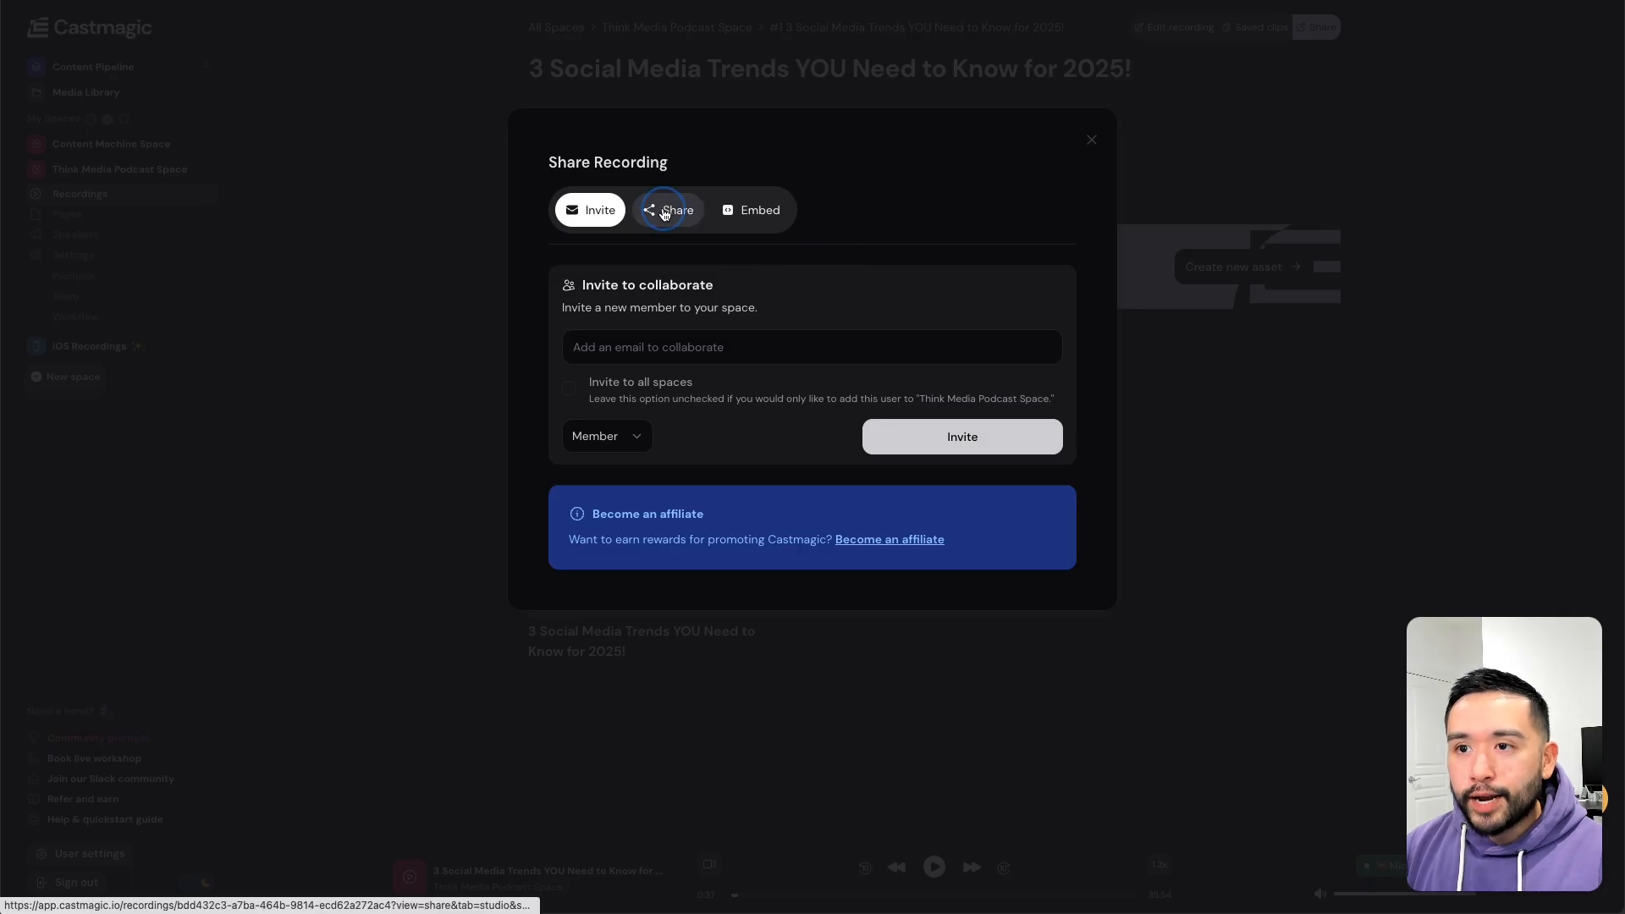
- Review the recording's share link and website embed options, and copy the share link with AI Content and Magic Chat included
{"action": "left_click", "coordinate": [668, 210]}
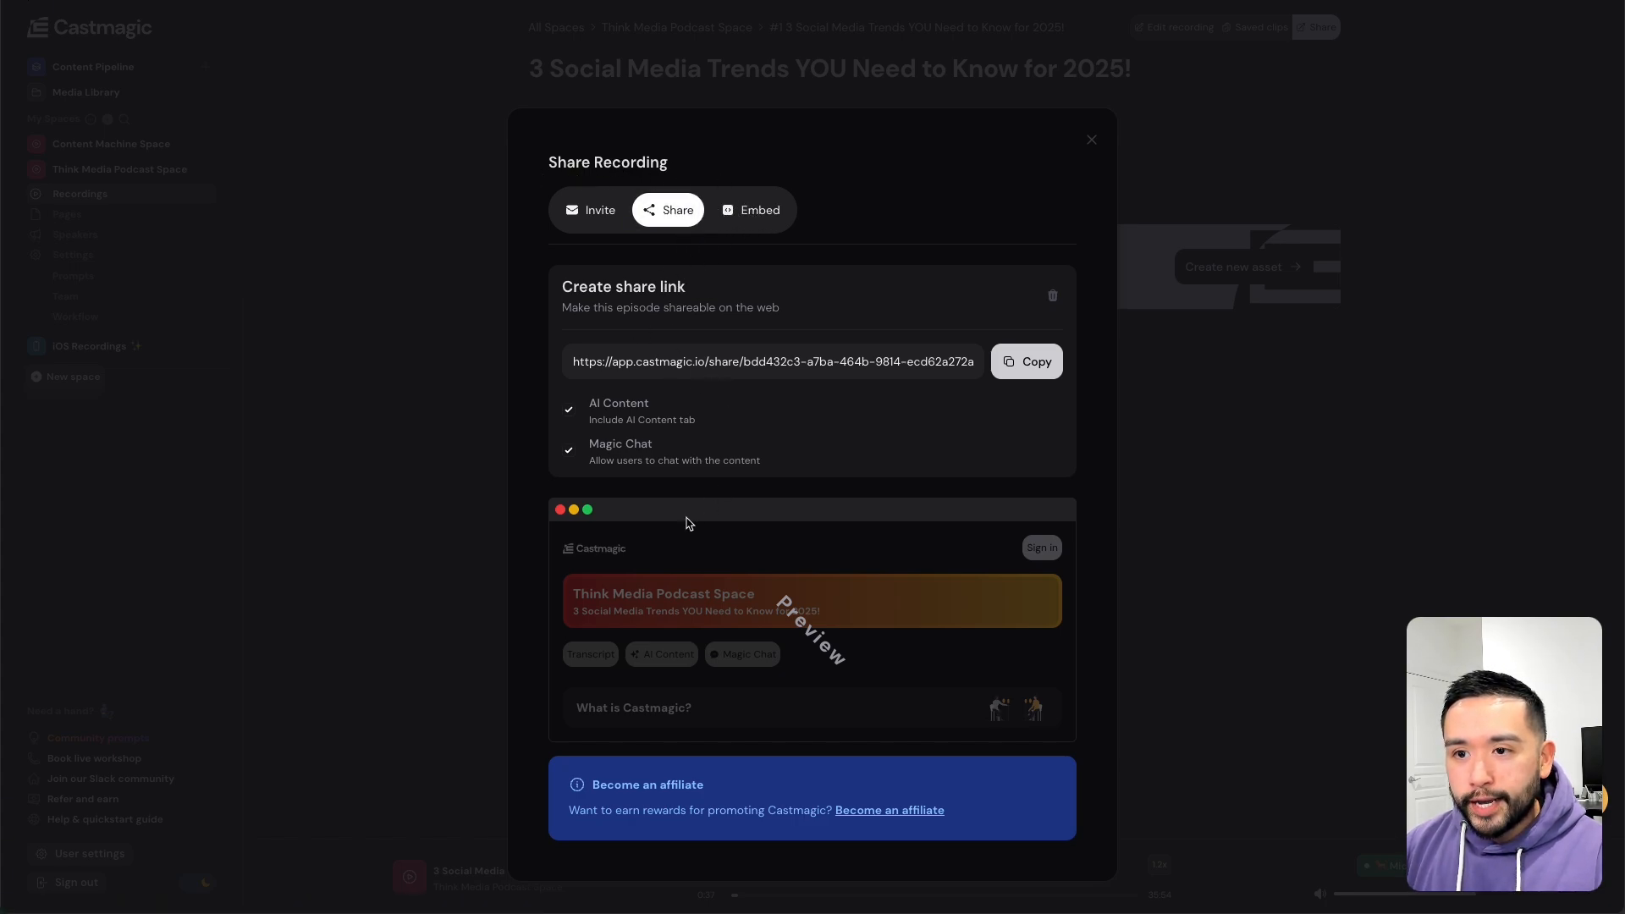
{"action": "left_click_drag", "start_coordinate": [777, 301], "coordinate": [619, 303]}
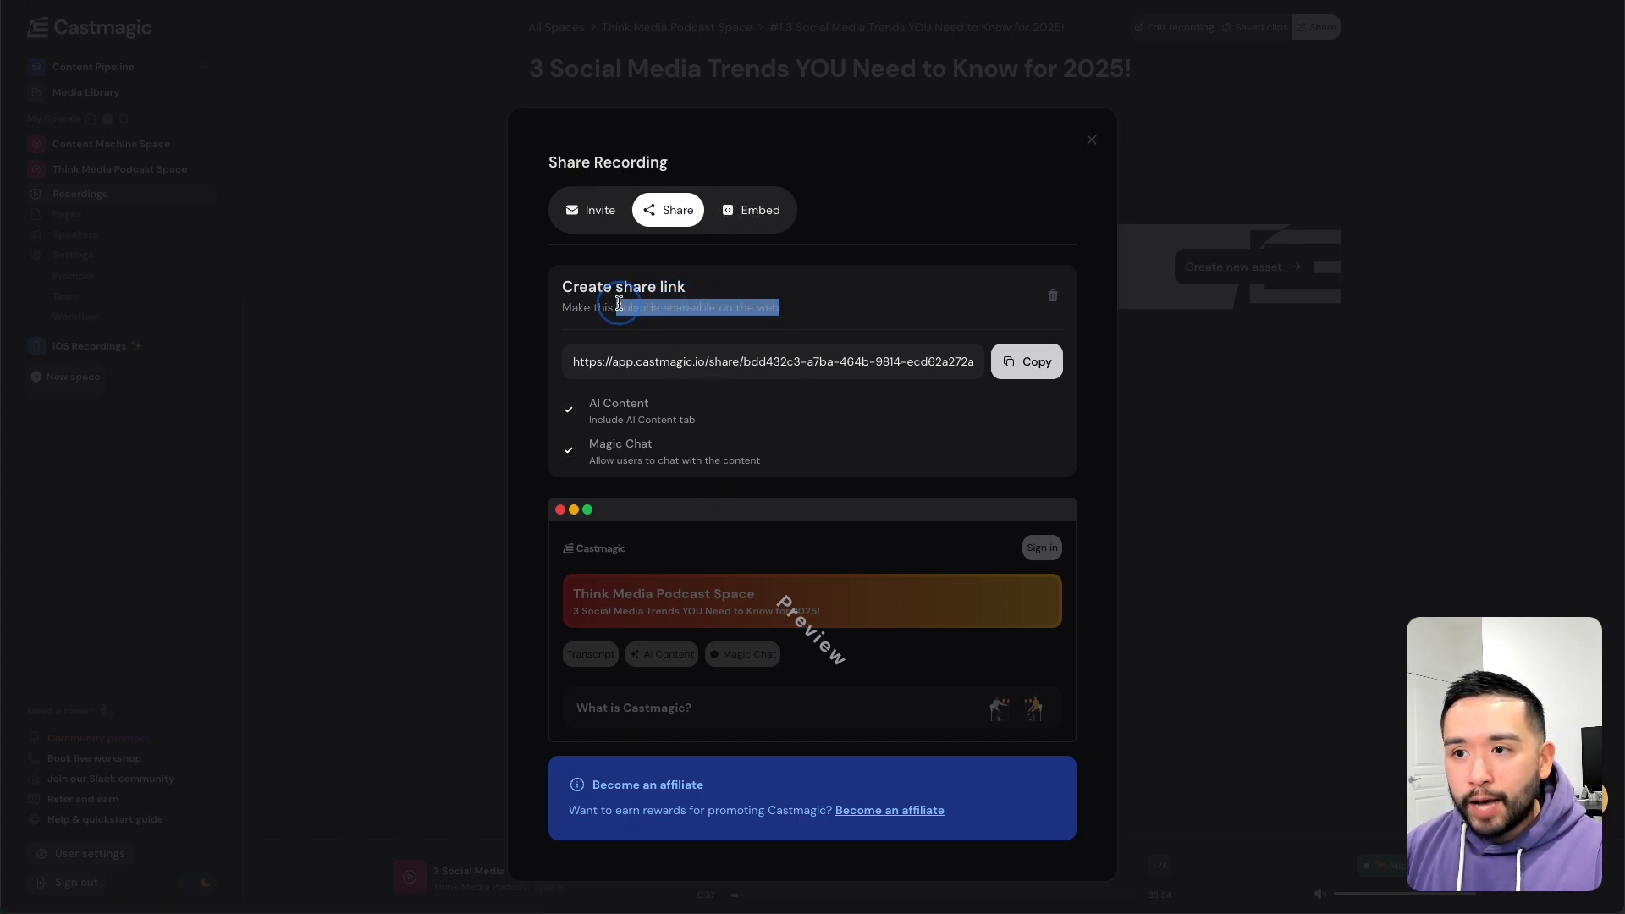
{"action": "left_click", "coordinate": [751, 210]}
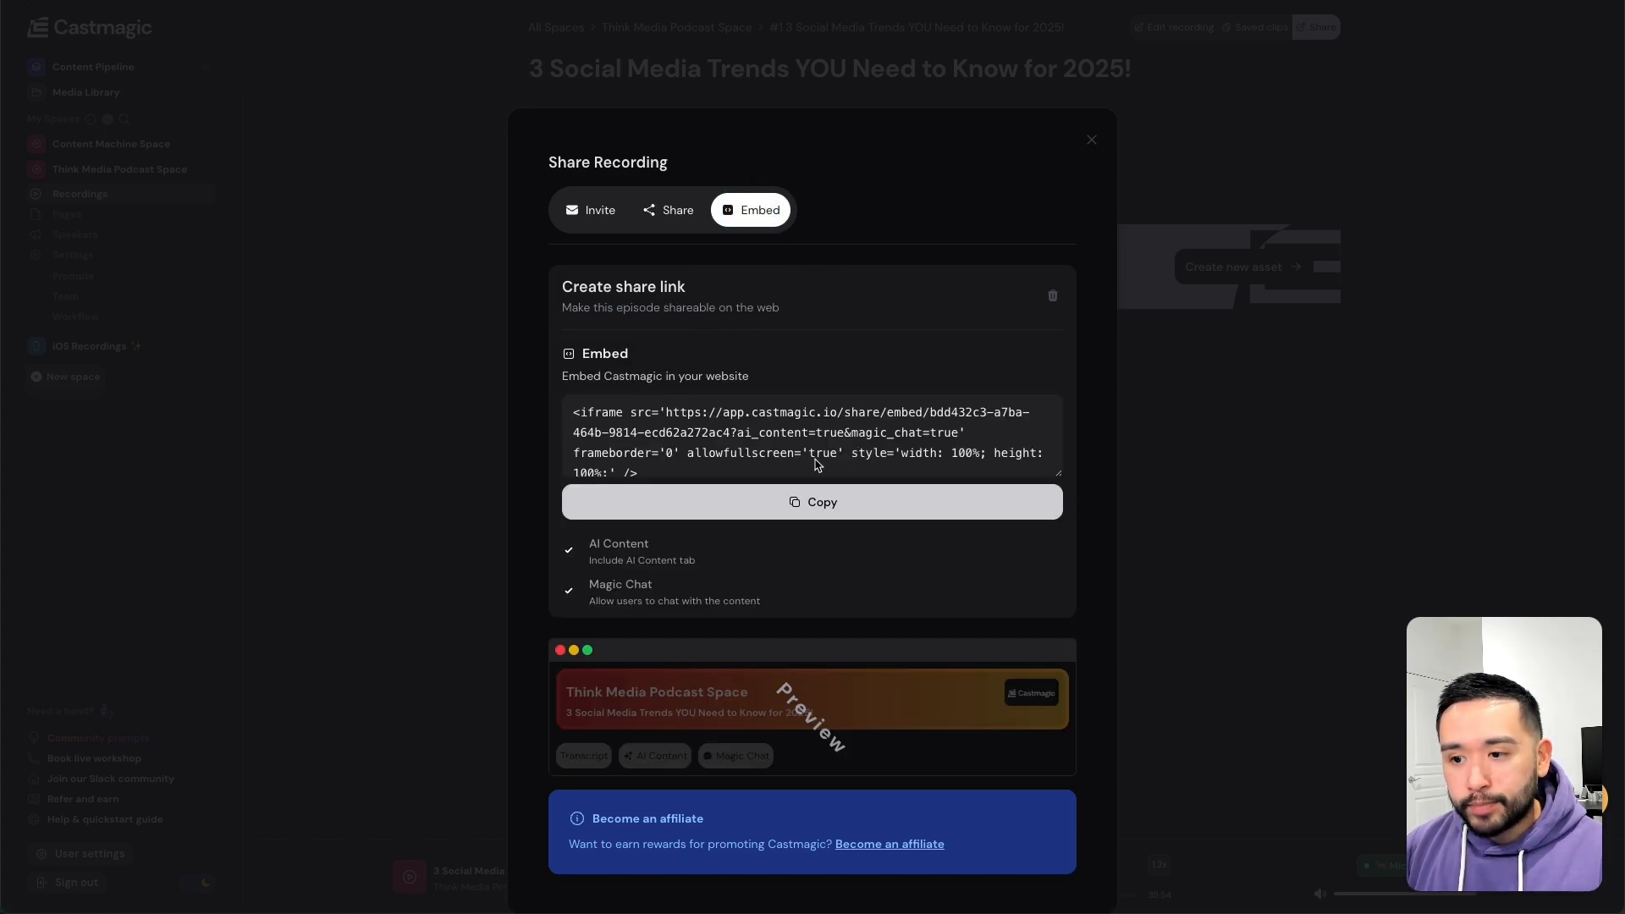
{"action": "left_click", "coordinate": [667, 210]}
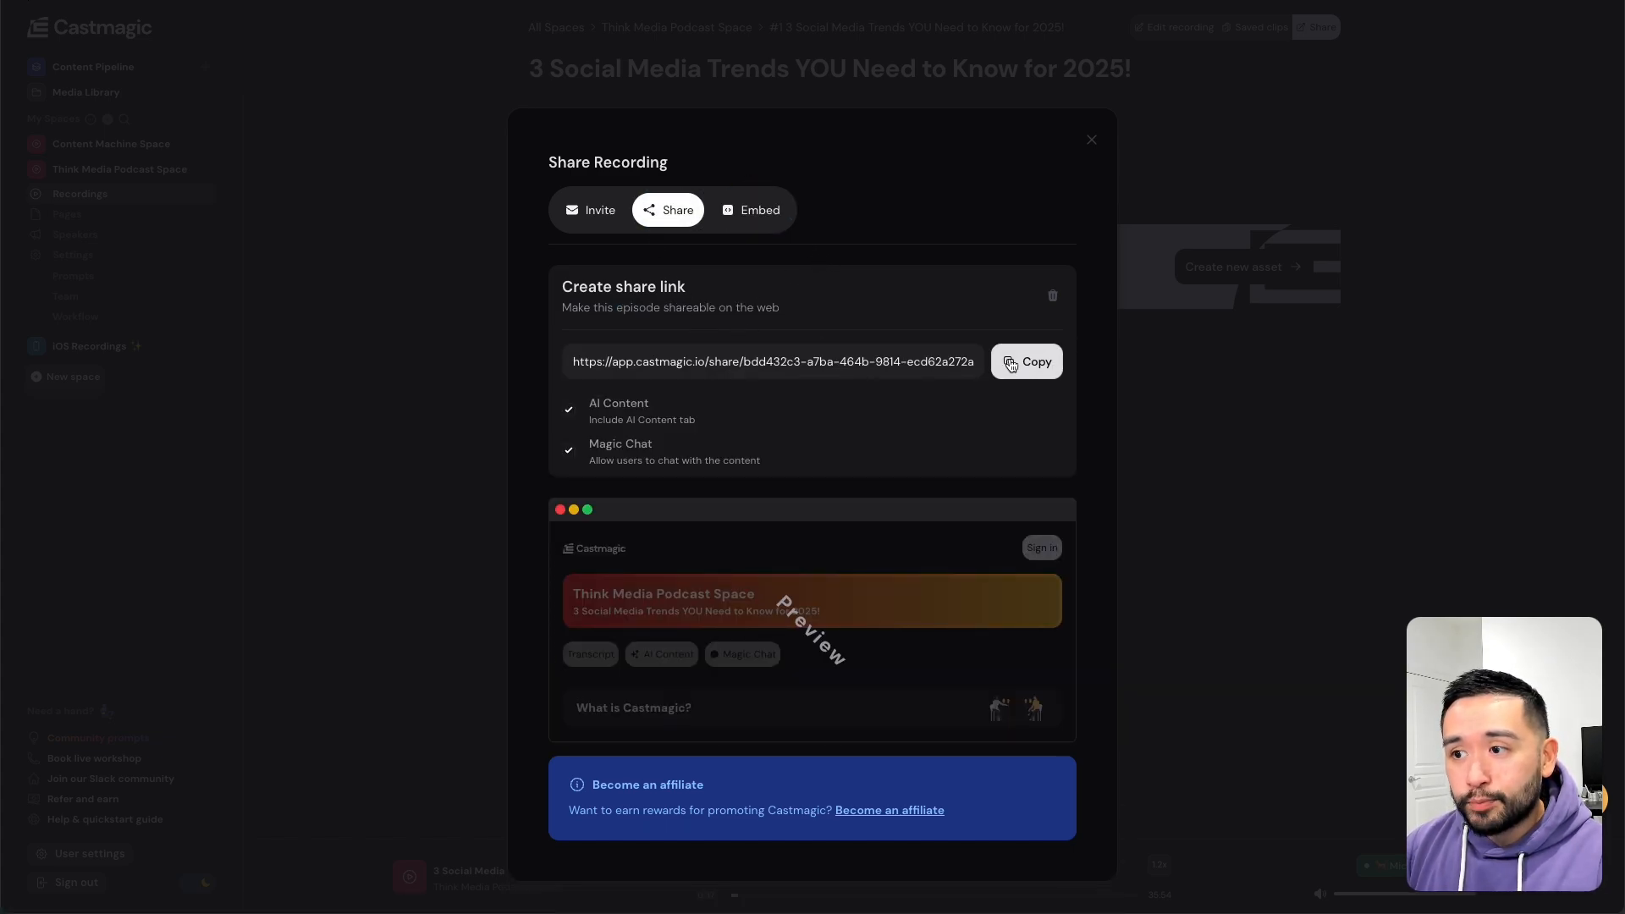
{"action": "left_click", "coordinate": [1019, 363]}
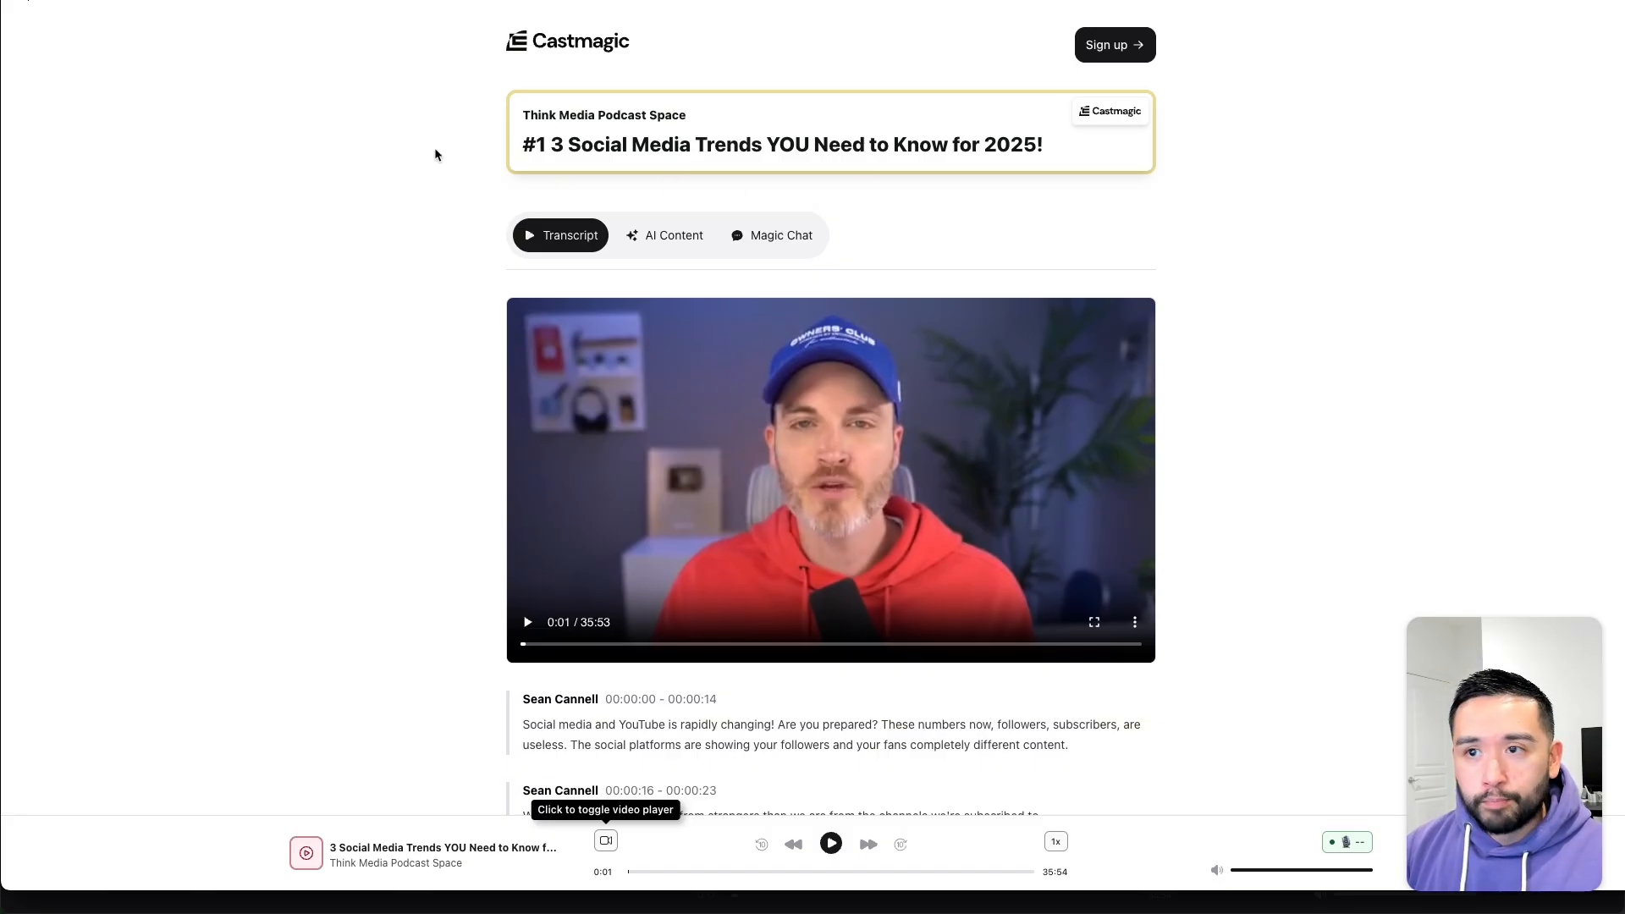
- Look over the video and transcript on the recording's public share page
{"action": "scroll", "coordinate": [436, 234], "scroll_direction": "down", "scroll_amount": 3}
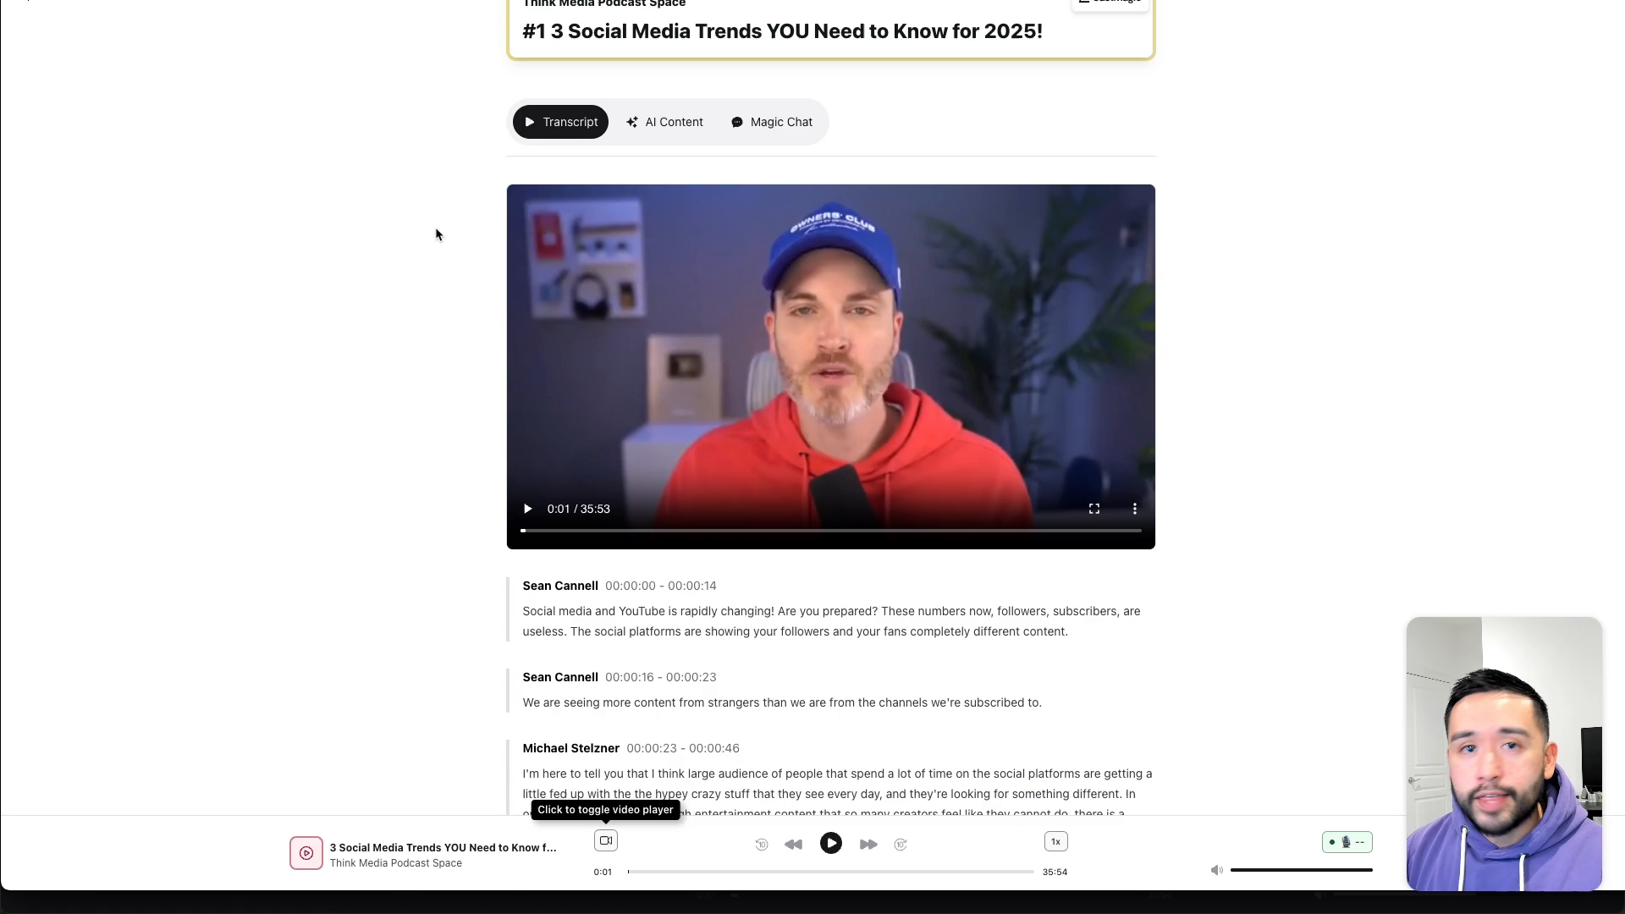
{"action": "scroll", "coordinate": [463, 184], "scroll_direction": "up", "scroll_amount": 2}
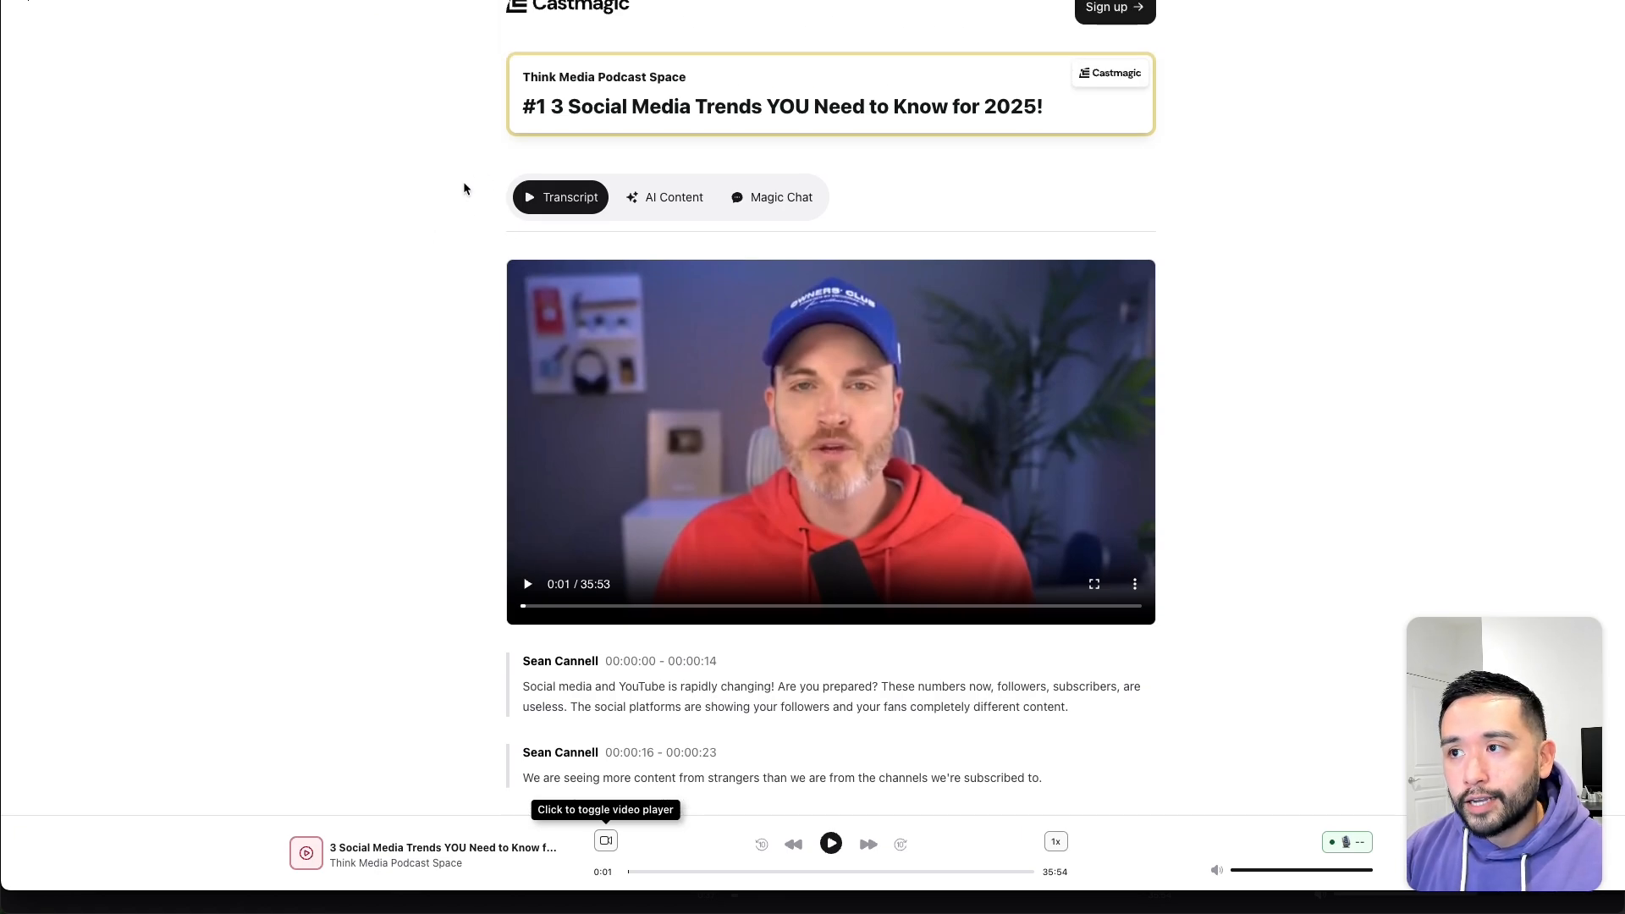
{"action": "scroll", "coordinate": [464, 188], "scroll_direction": "down", "scroll_amount": 10}
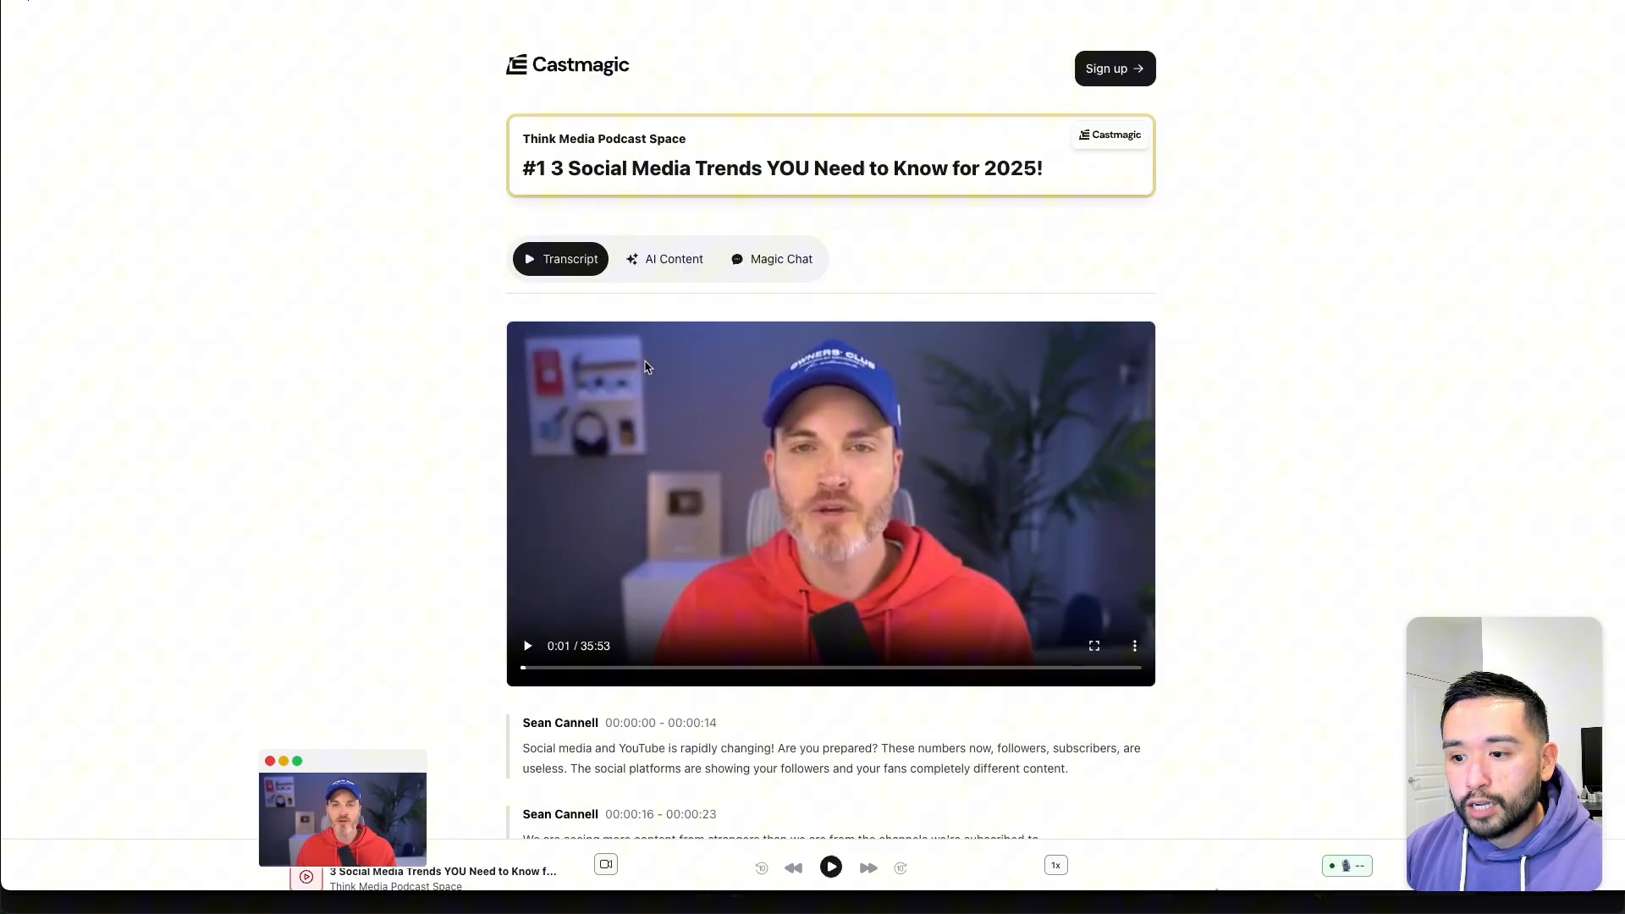
- Review the shared page's AI Content, including its titles, YouTube keywords, description, timestamped overview and clip quotes
{"action": "left_click", "coordinate": [659, 237]}
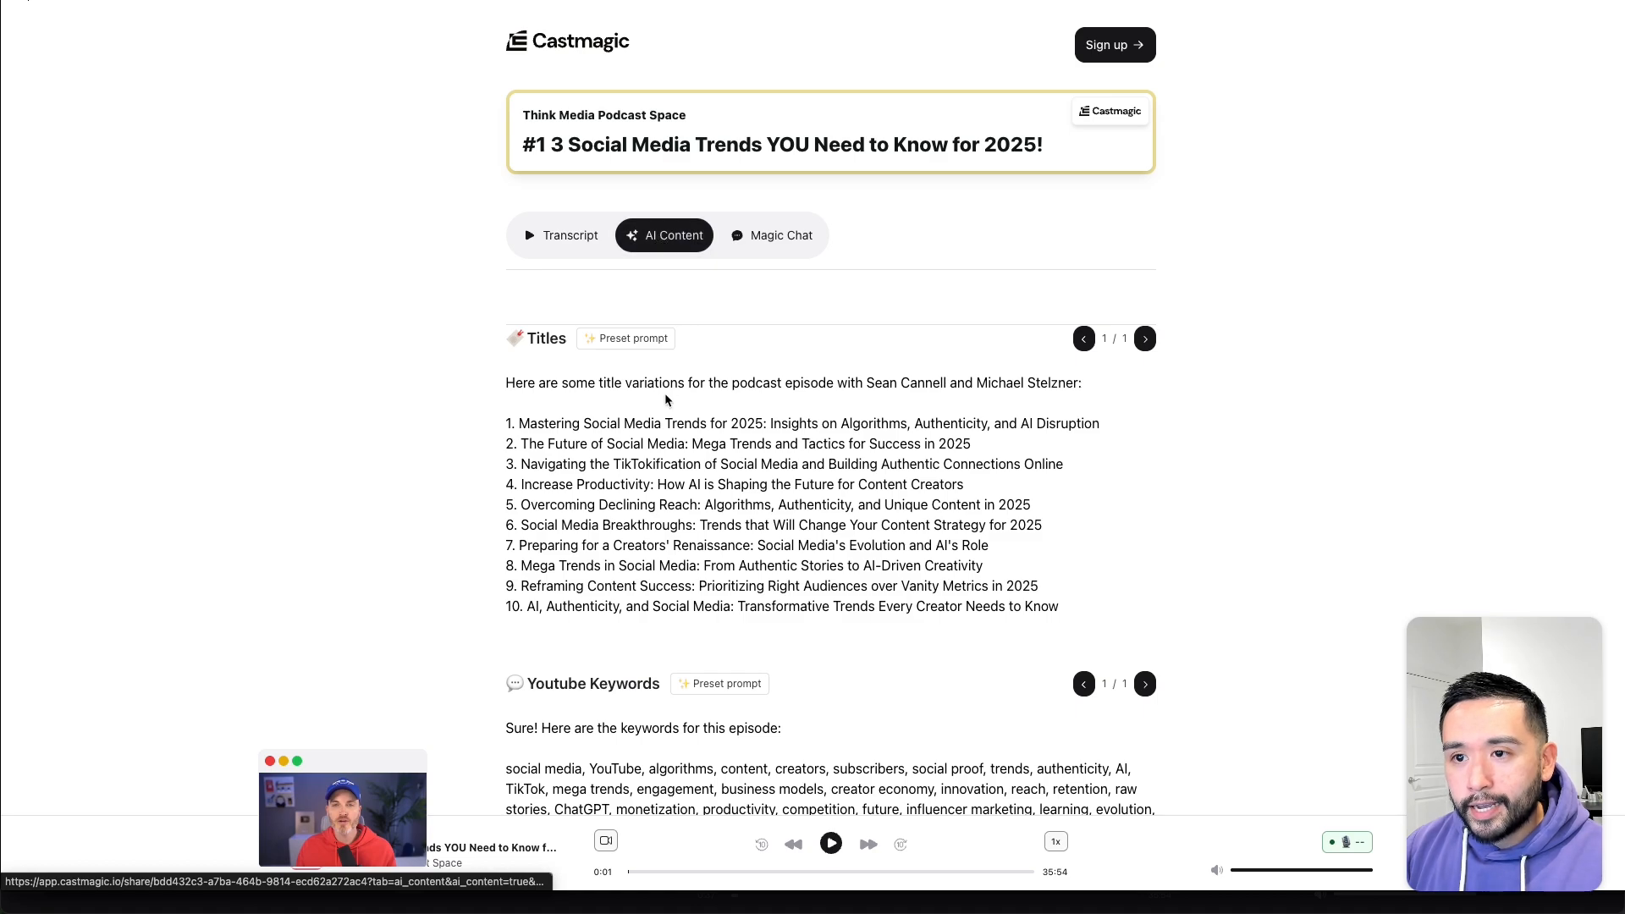
{"action": "scroll", "coordinate": [592, 322], "scroll_direction": "down", "scroll_amount": 3}
{"action": "scroll", "coordinate": [690, 337], "scroll_direction": "down", "scroll_amount": 2}
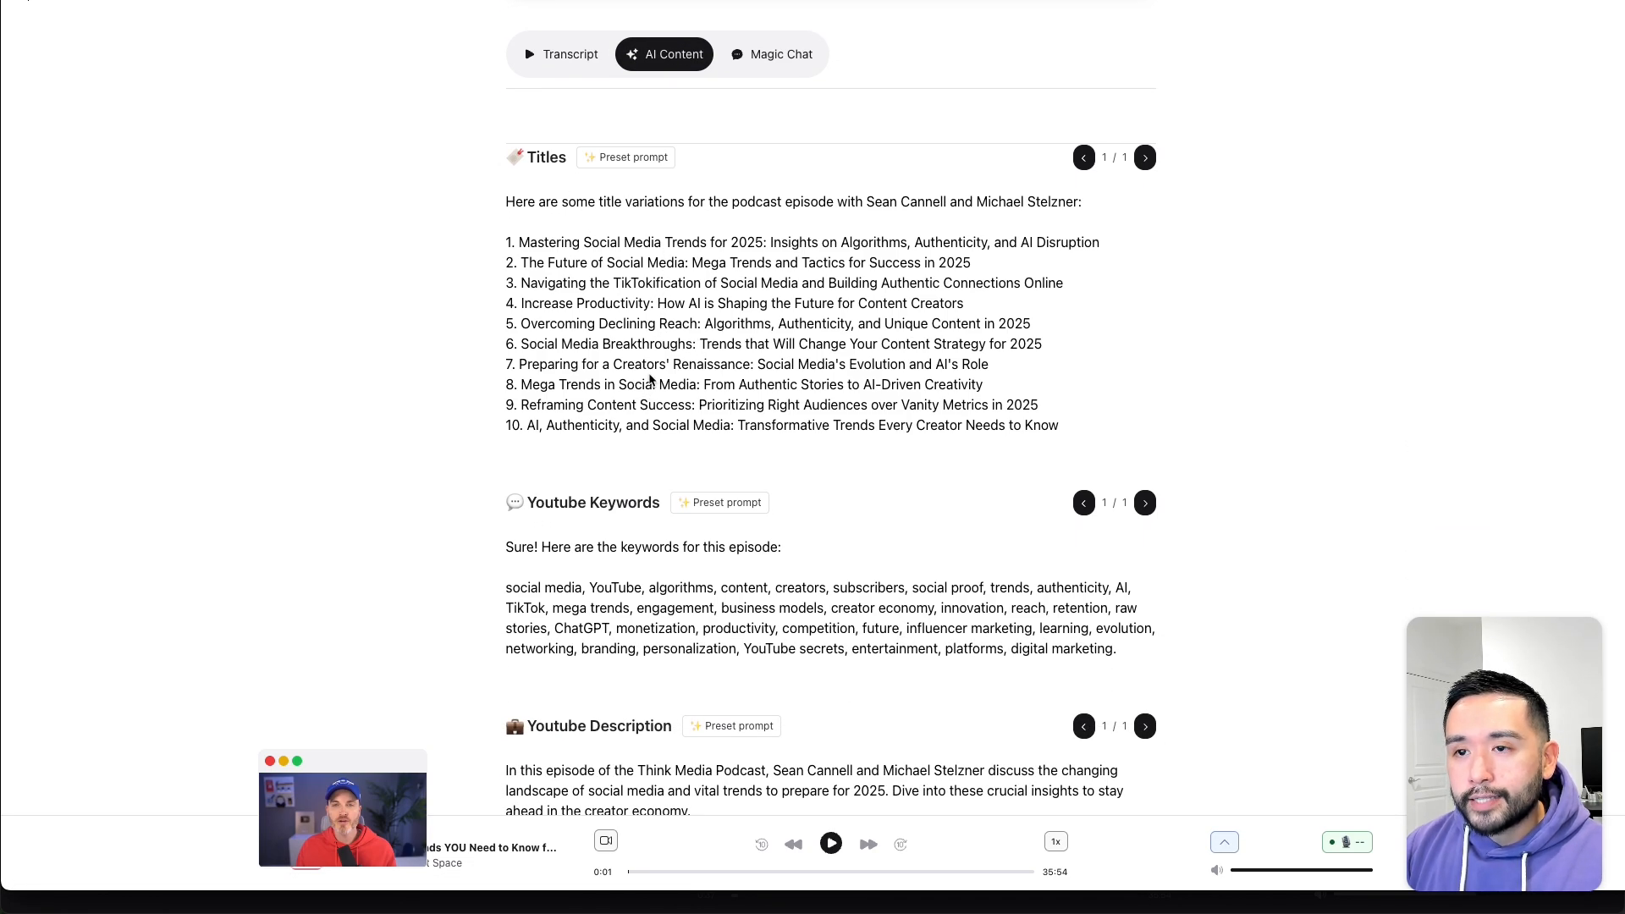
{"action": "scroll", "coordinate": [729, 303], "scroll_direction": "down", "scroll_amount": 12}
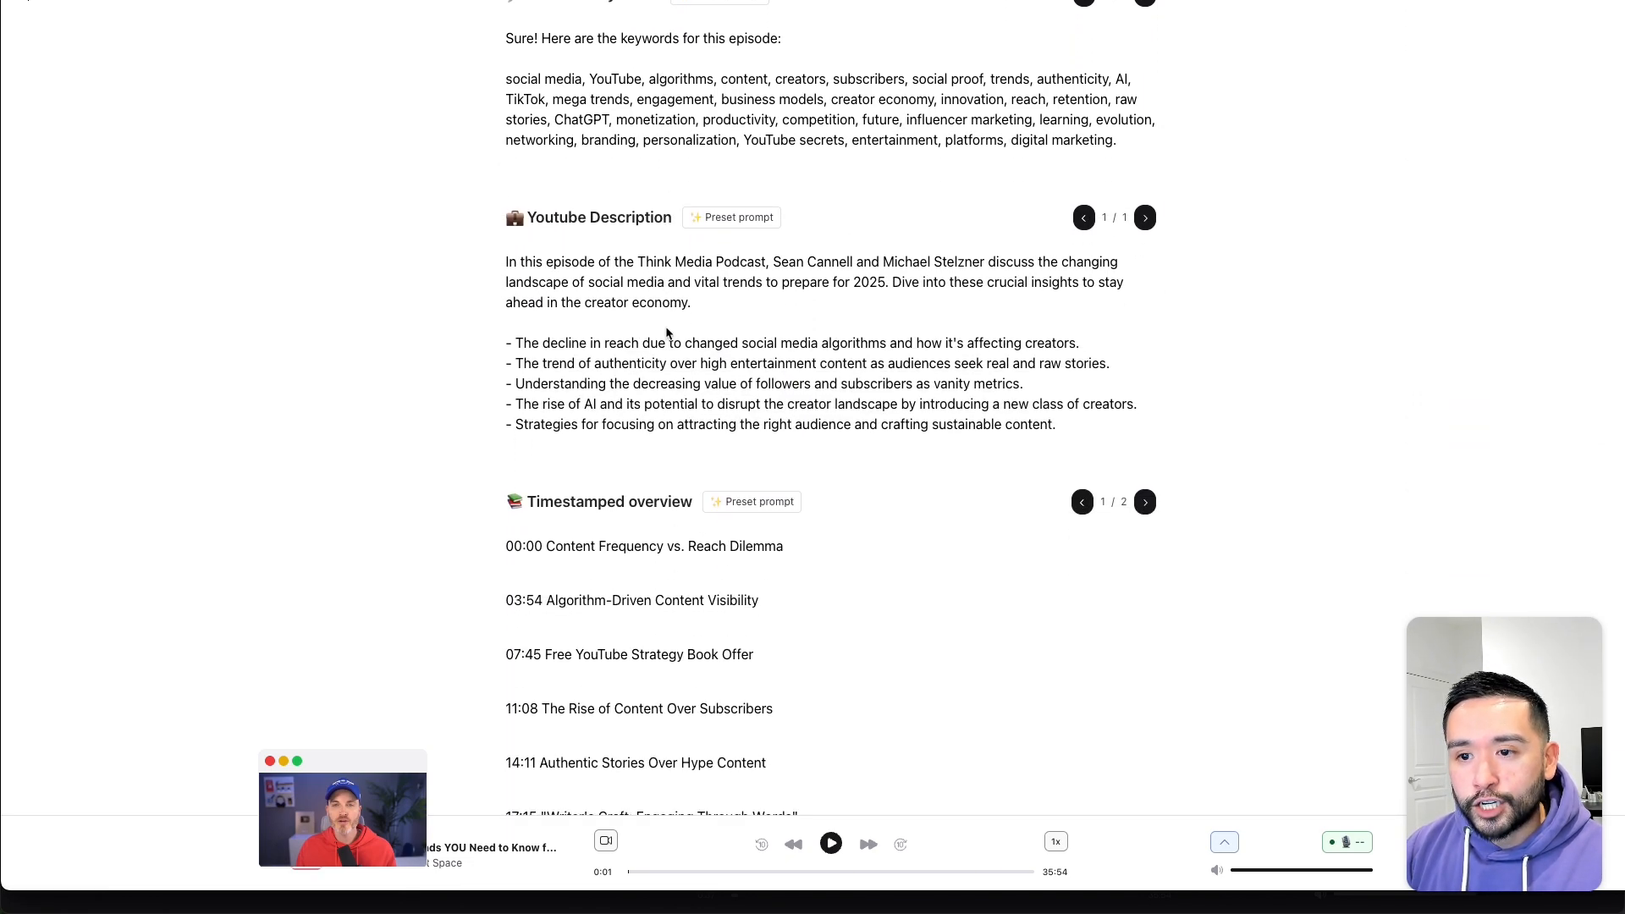
{"action": "scroll", "coordinate": [668, 332], "scroll_direction": "down", "scroll_amount": 15}
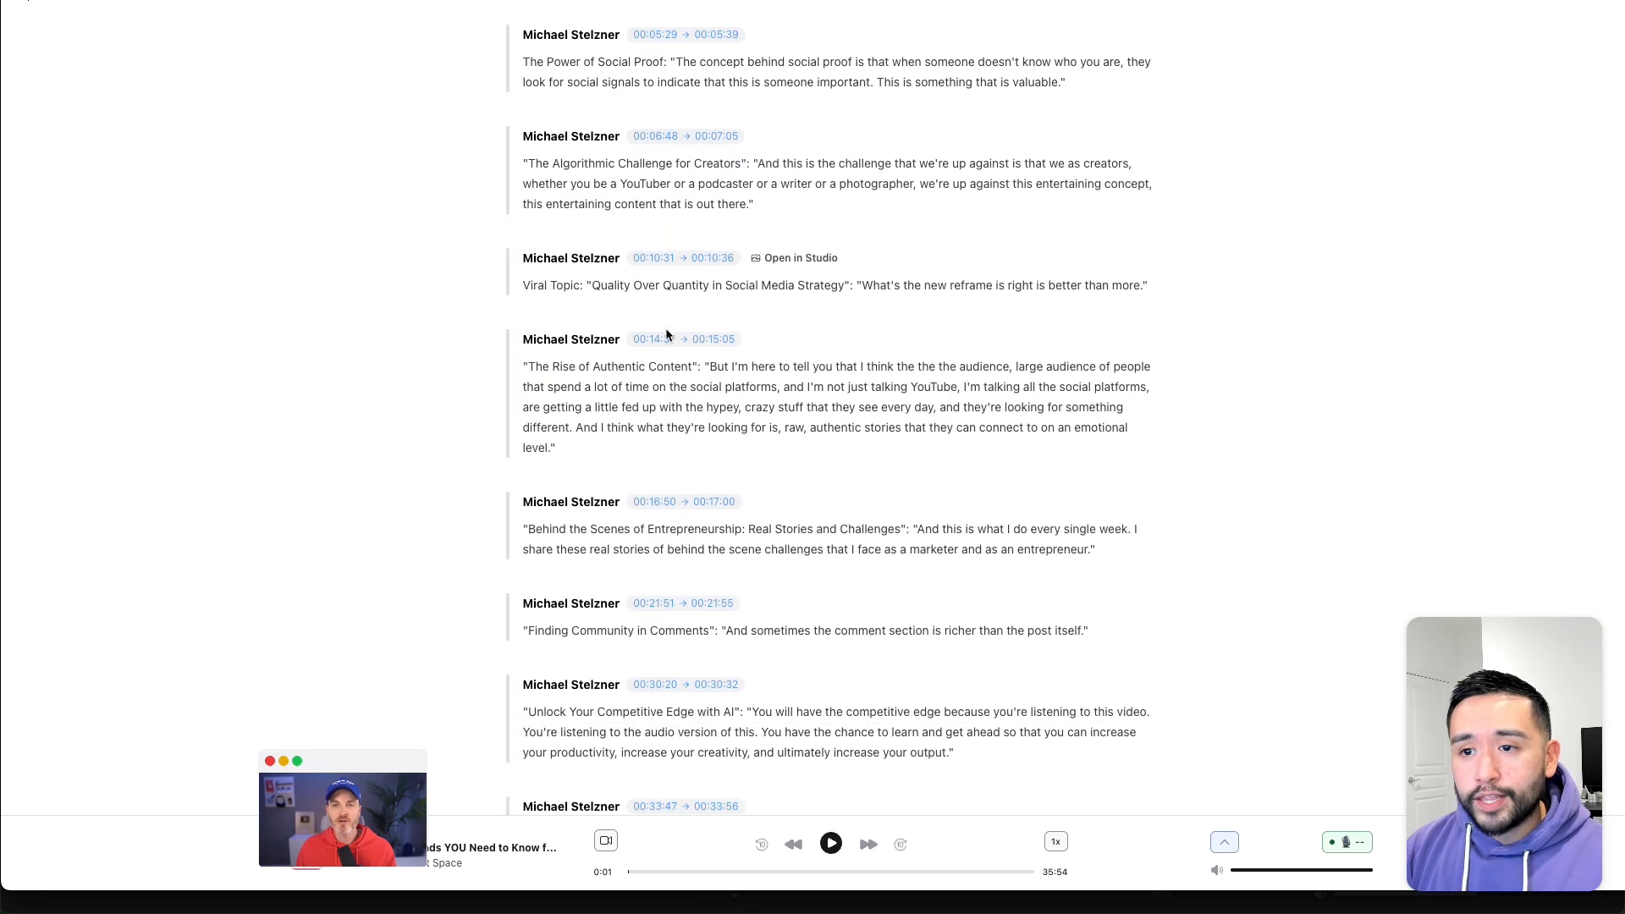
{"action": "scroll", "coordinate": [668, 331], "scroll_direction": "up", "scroll_amount": 20}
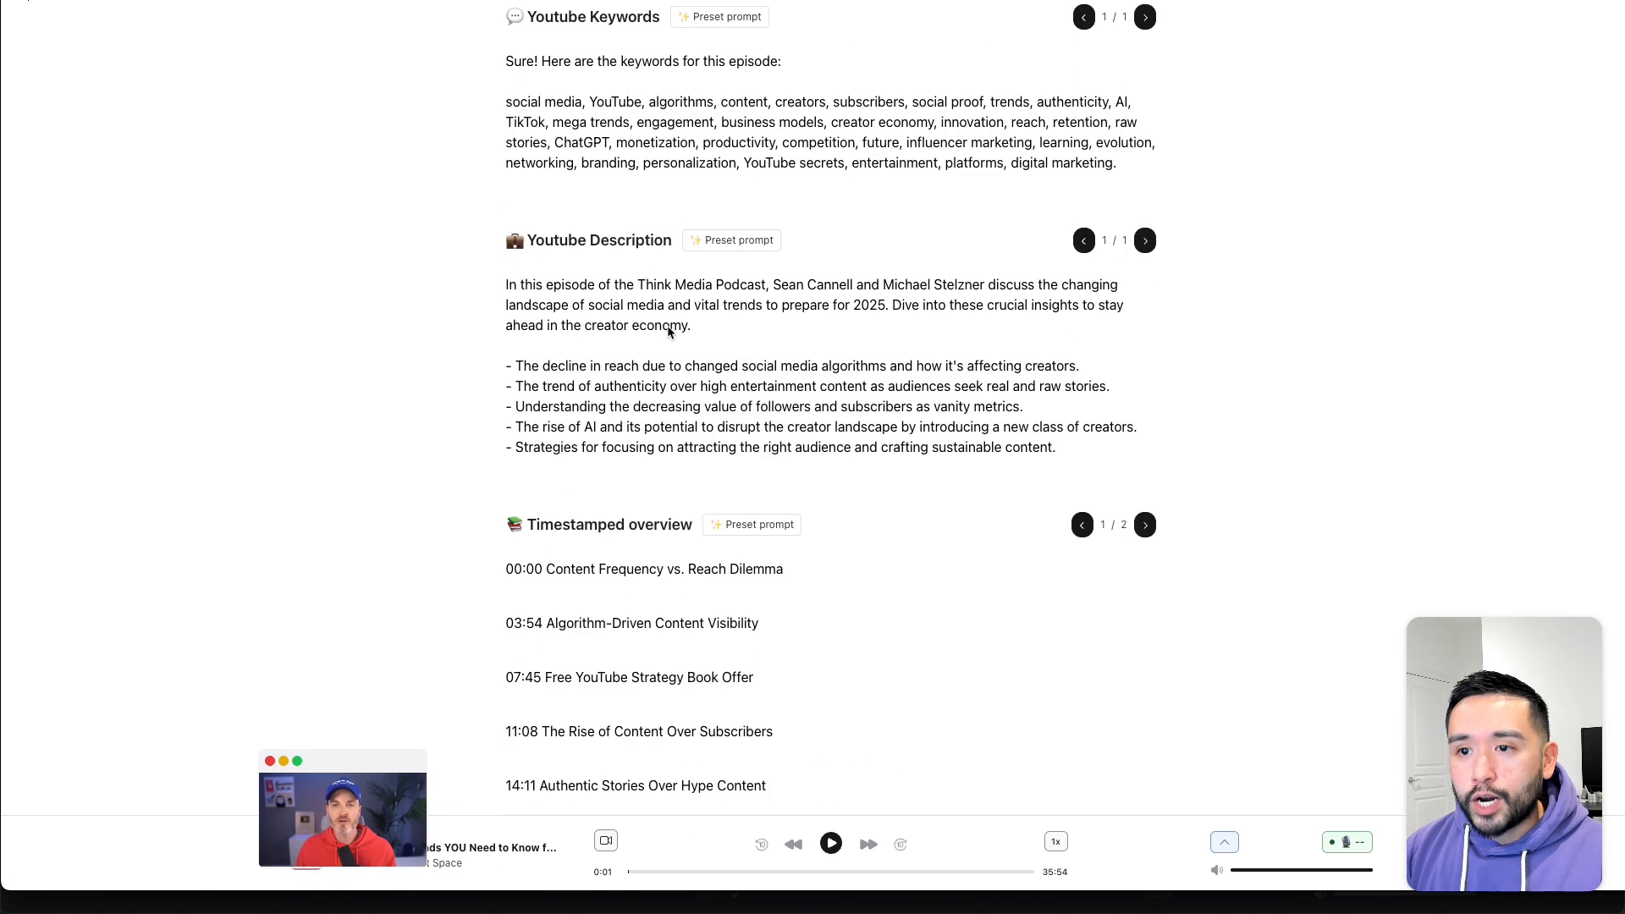
- Open Magic Chat on the shared page and run the "Key themes" example prompt
{"action": "left_click", "coordinate": [773, 233]}
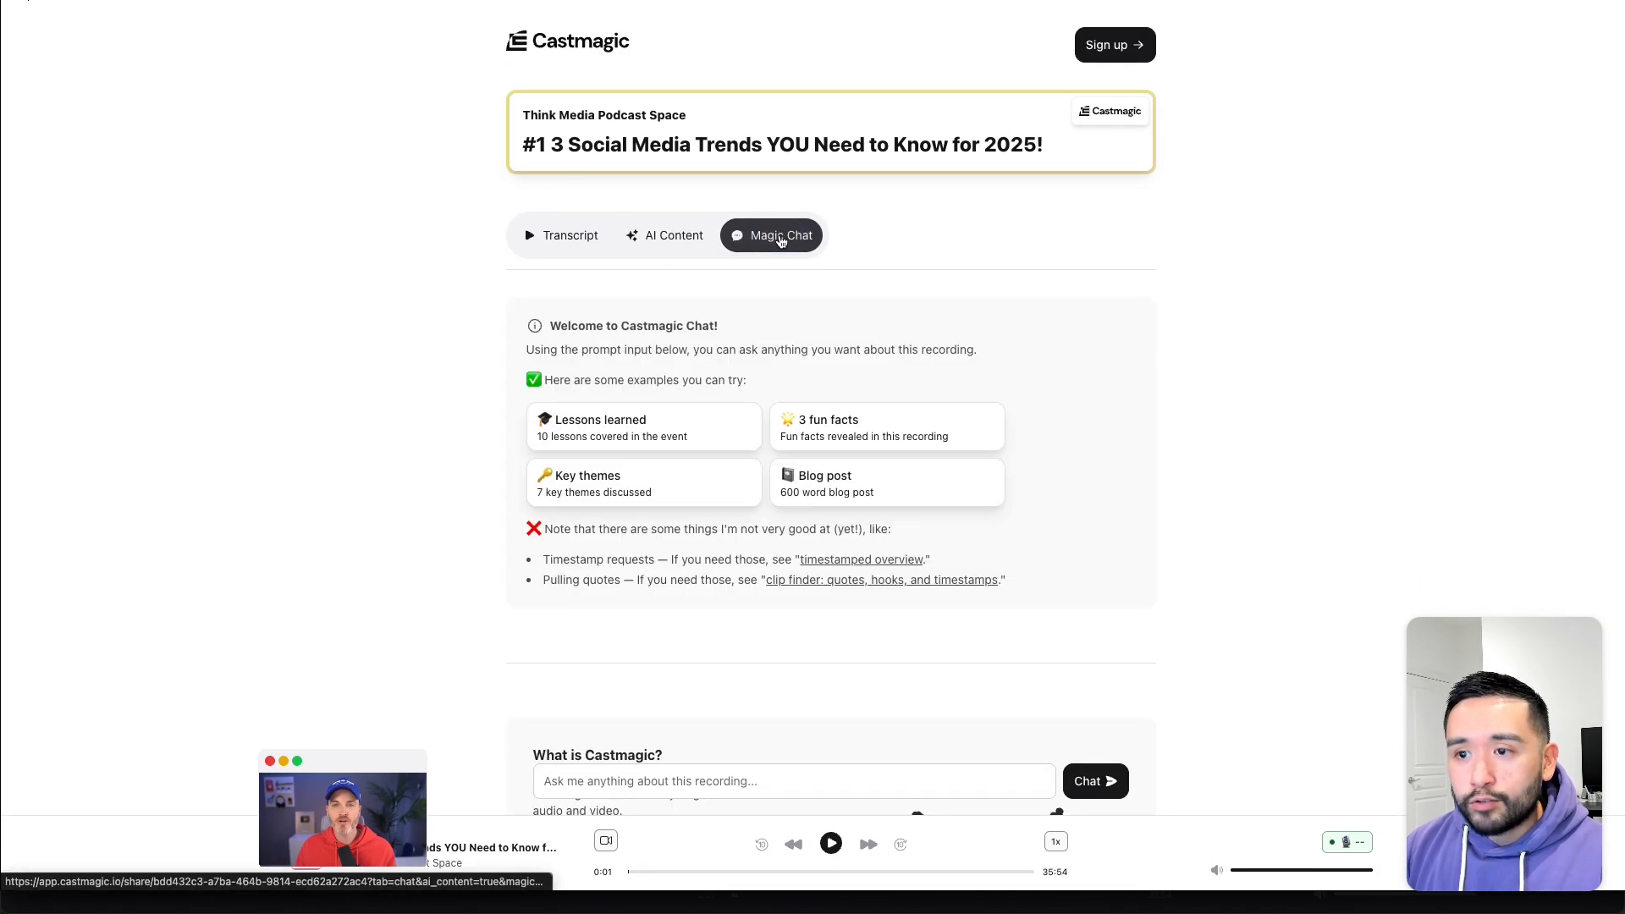
{"action": "scroll", "coordinate": [860, 309], "scroll_direction": "down", "scroll_amount": 3}
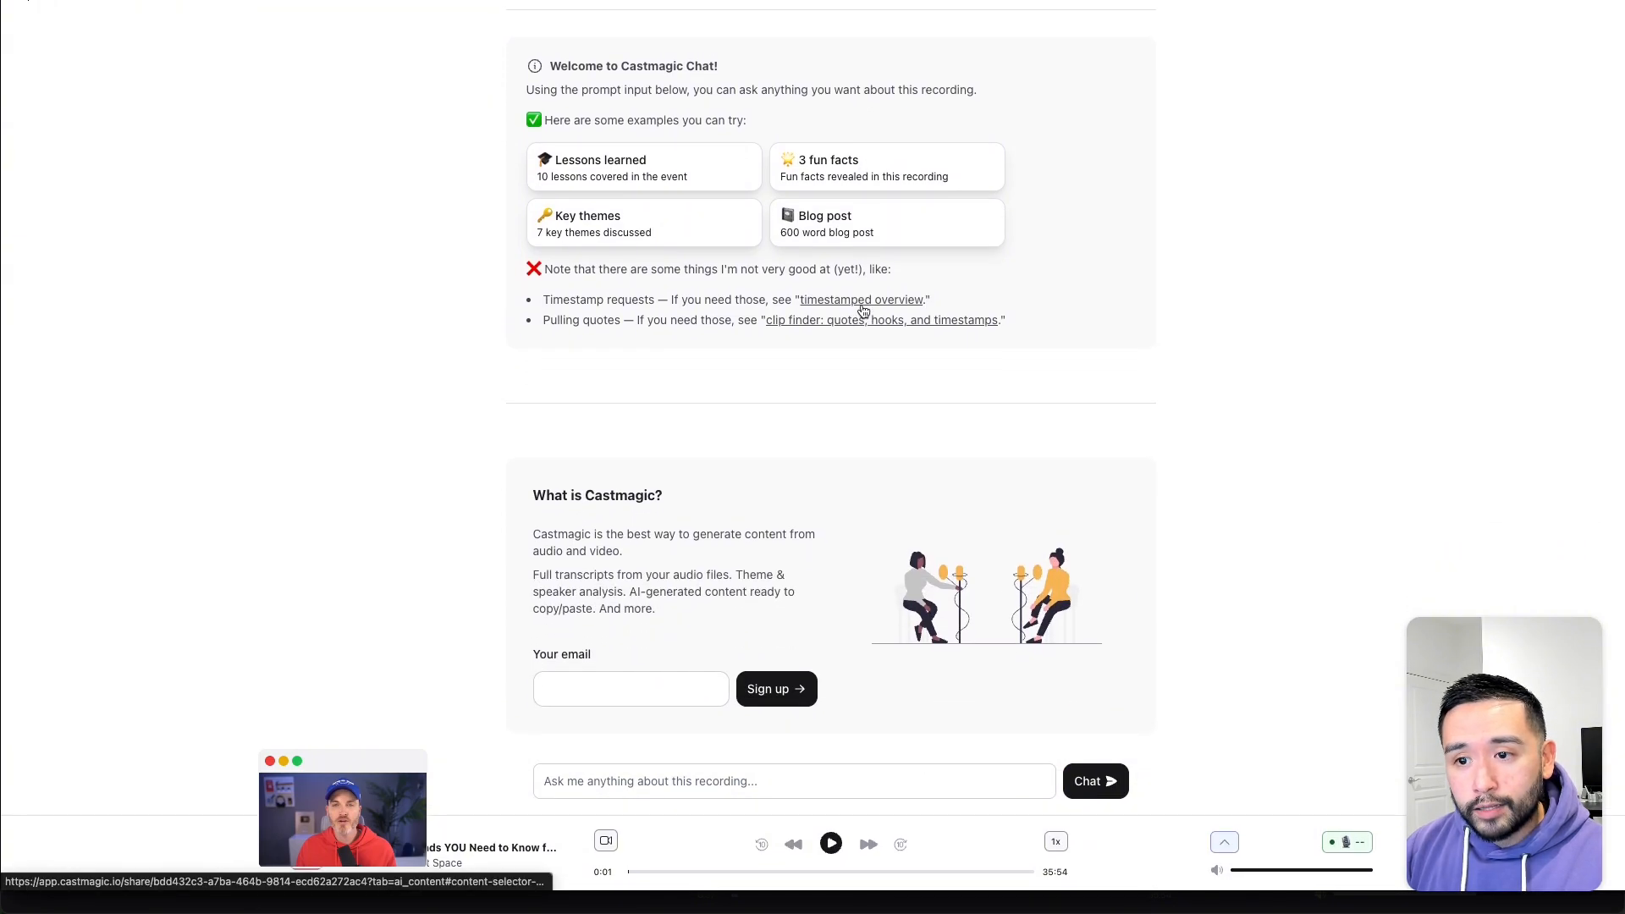
{"action": "scroll", "coordinate": [613, 237], "scroll_direction": "up", "scroll_amount": 1}
{"action": "left_click", "coordinate": [611, 234]}
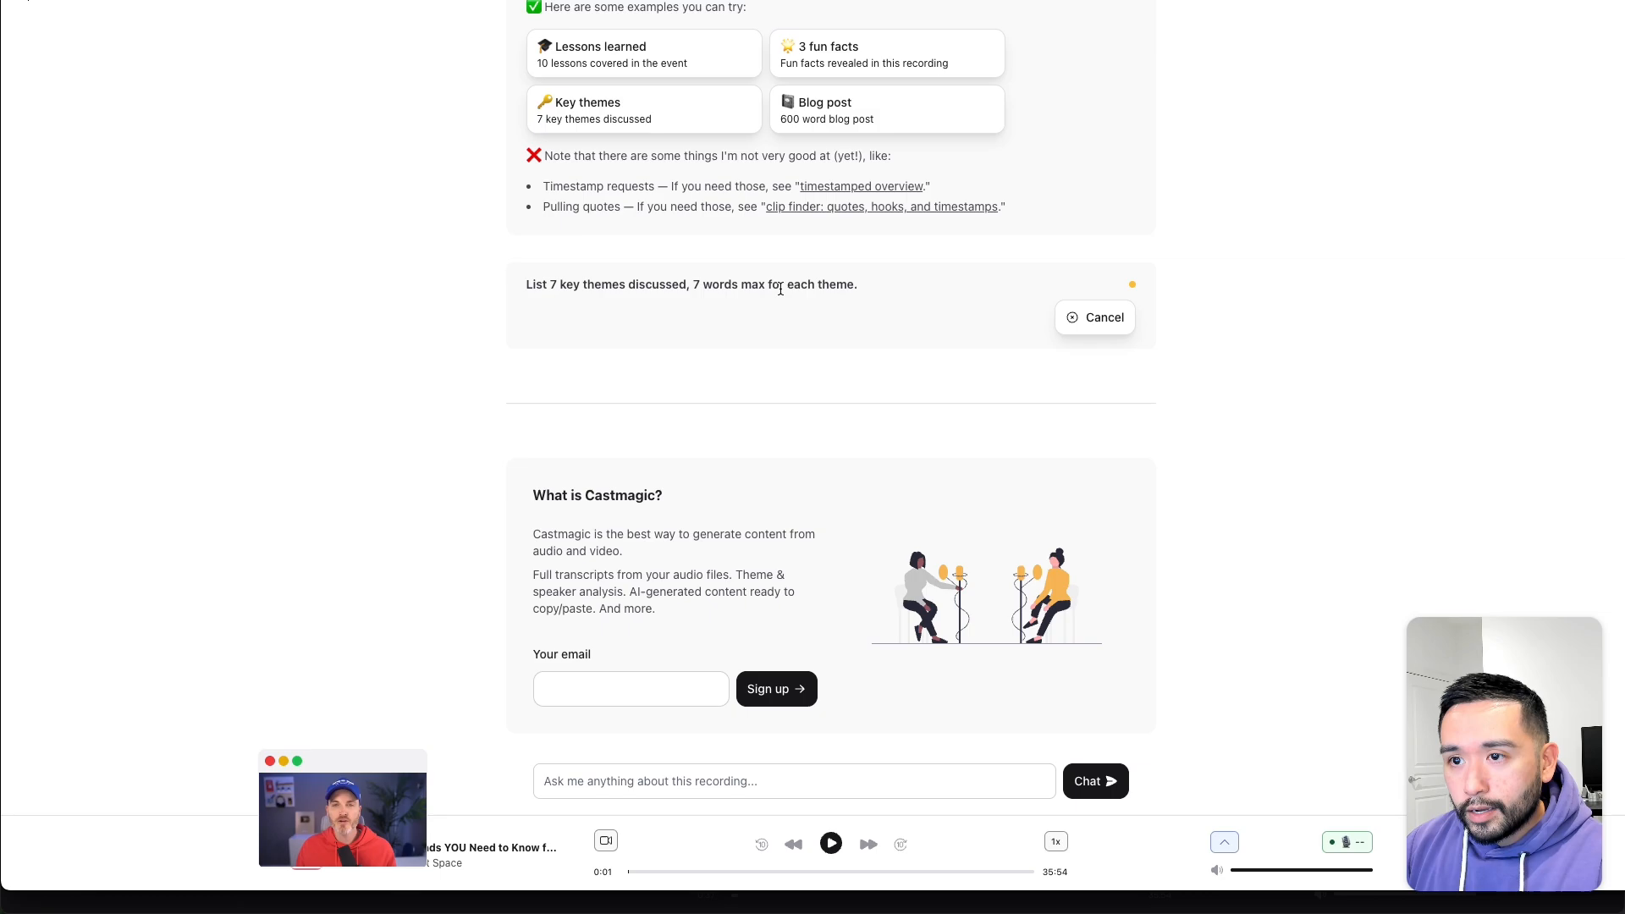
- Read the key themes answer and look back over the shared page's Magic Chat examples and limitations
{"action": "left_click_drag", "start_coordinate": [534, 291], "coordinate": [781, 508]}
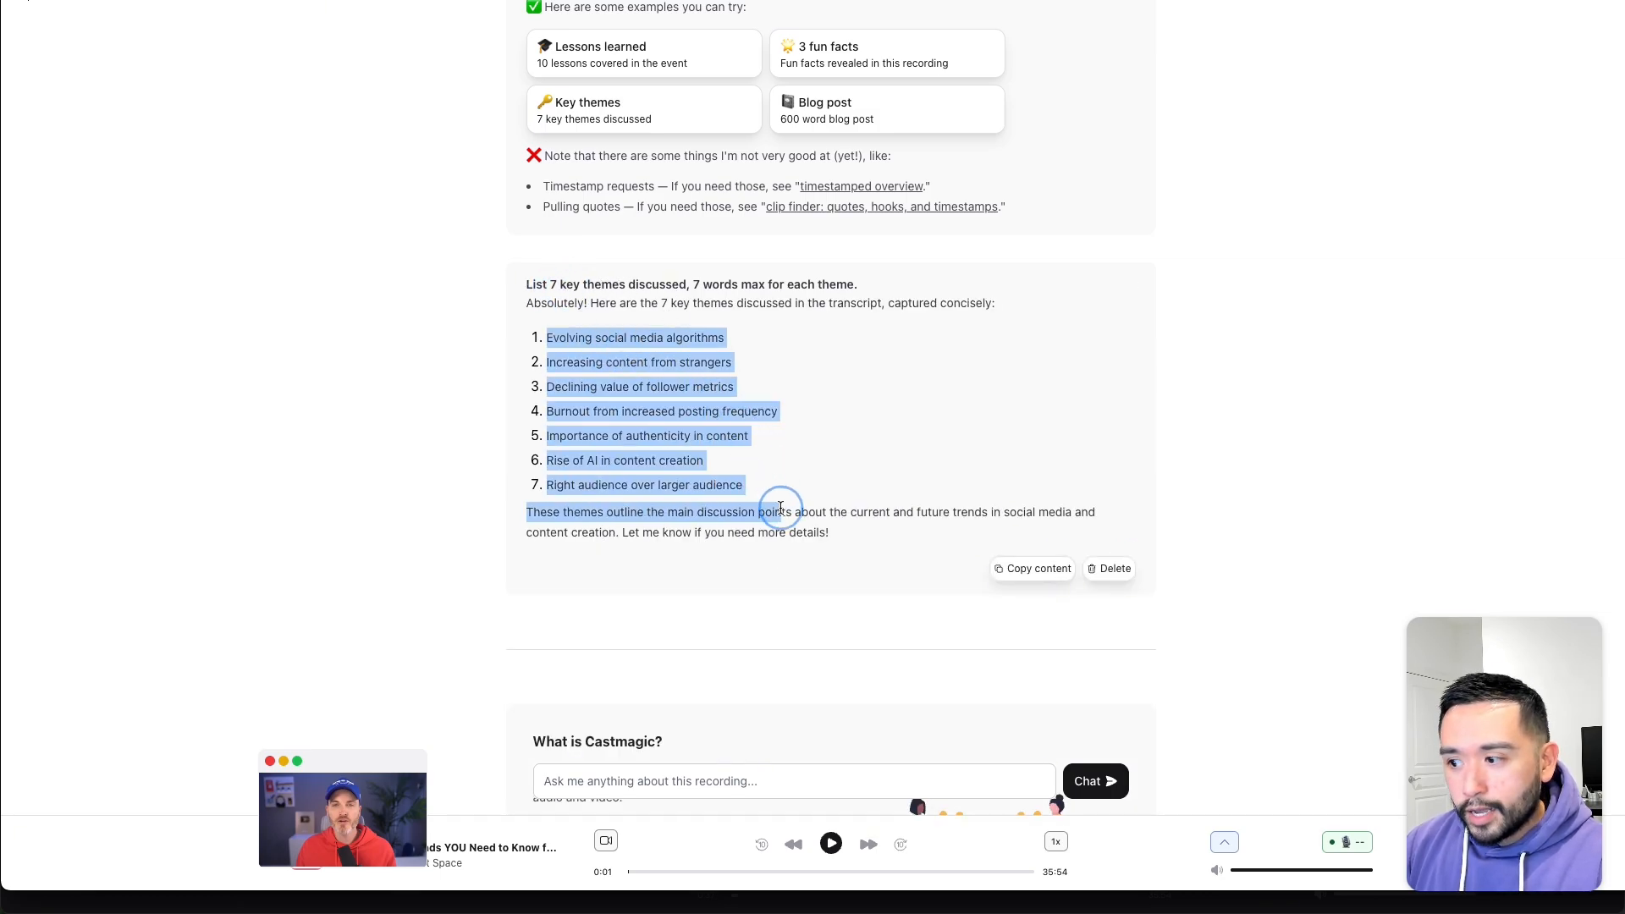
{"action": "scroll", "coordinate": [781, 508], "scroll_direction": "up", "scroll_amount": 5}
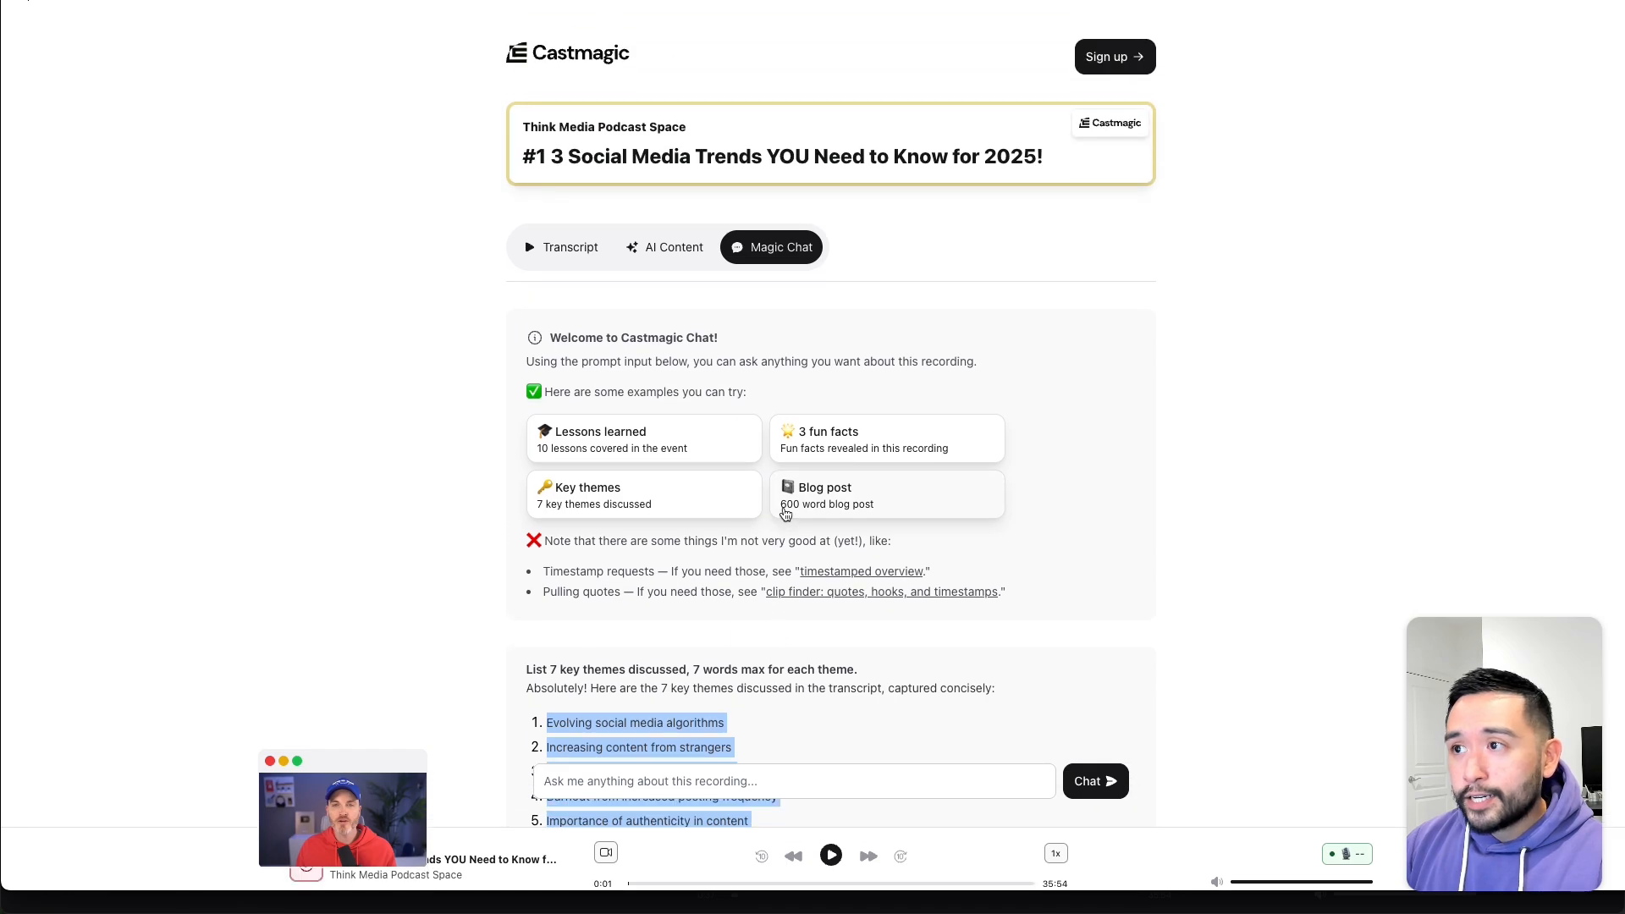
{"action": "scroll", "coordinate": [786, 513], "scroll_direction": "down", "scroll_amount": 4}
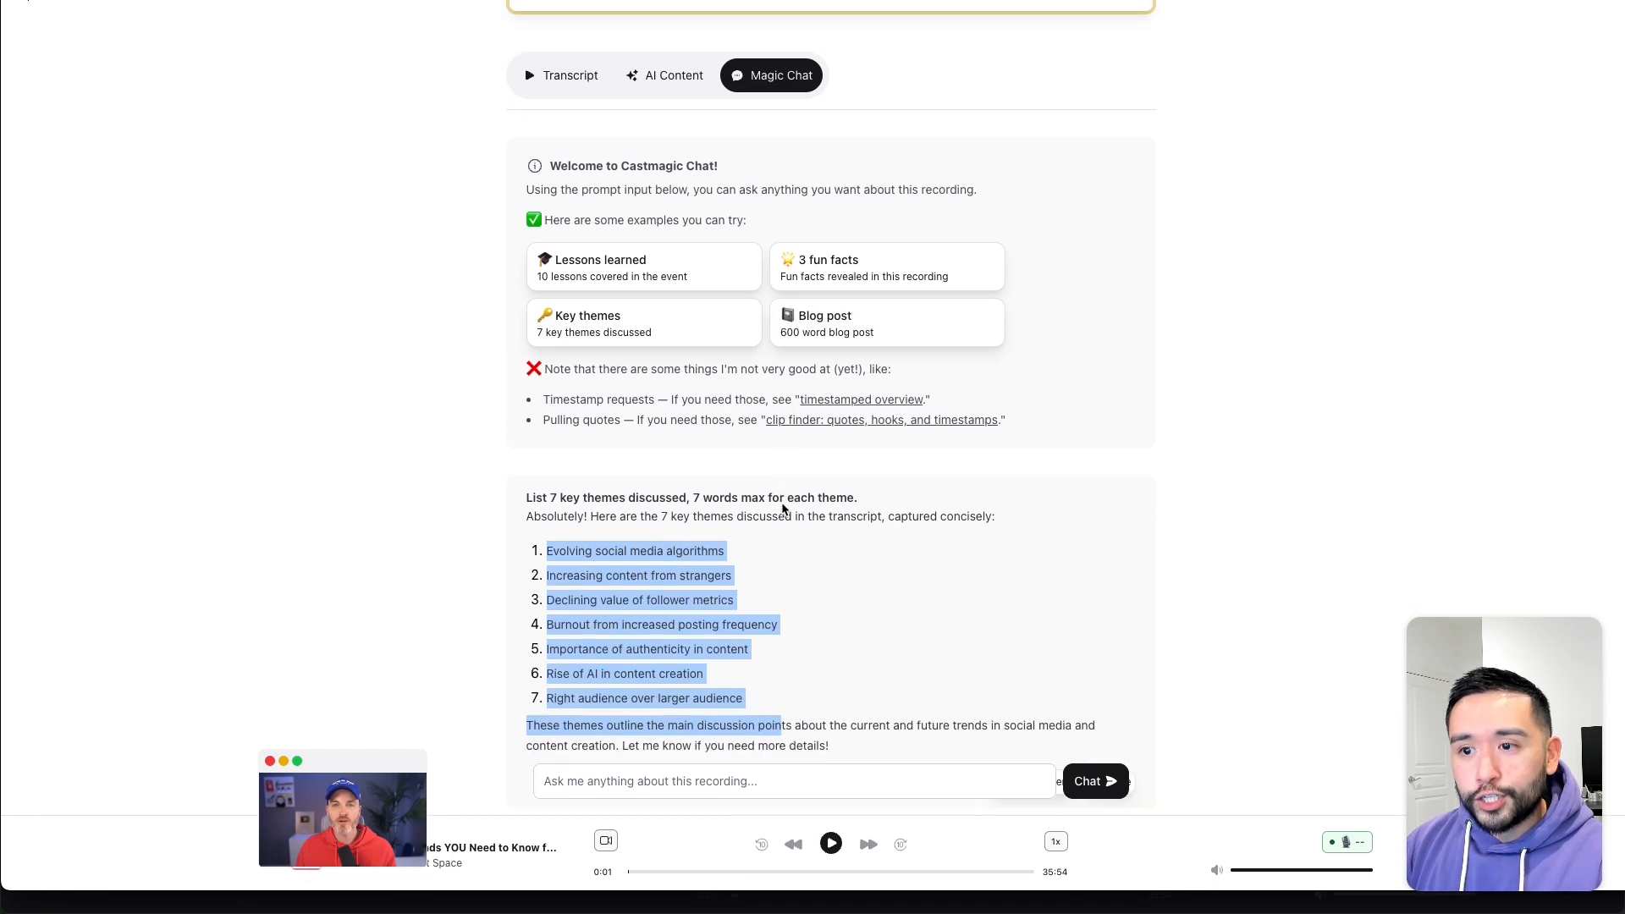
{"action": "scroll", "coordinate": [782, 508], "scroll_direction": "down", "scroll_amount": 1}
{"action": "scroll", "coordinate": [784, 508], "scroll_direction": "up", "scroll_amount": 1}
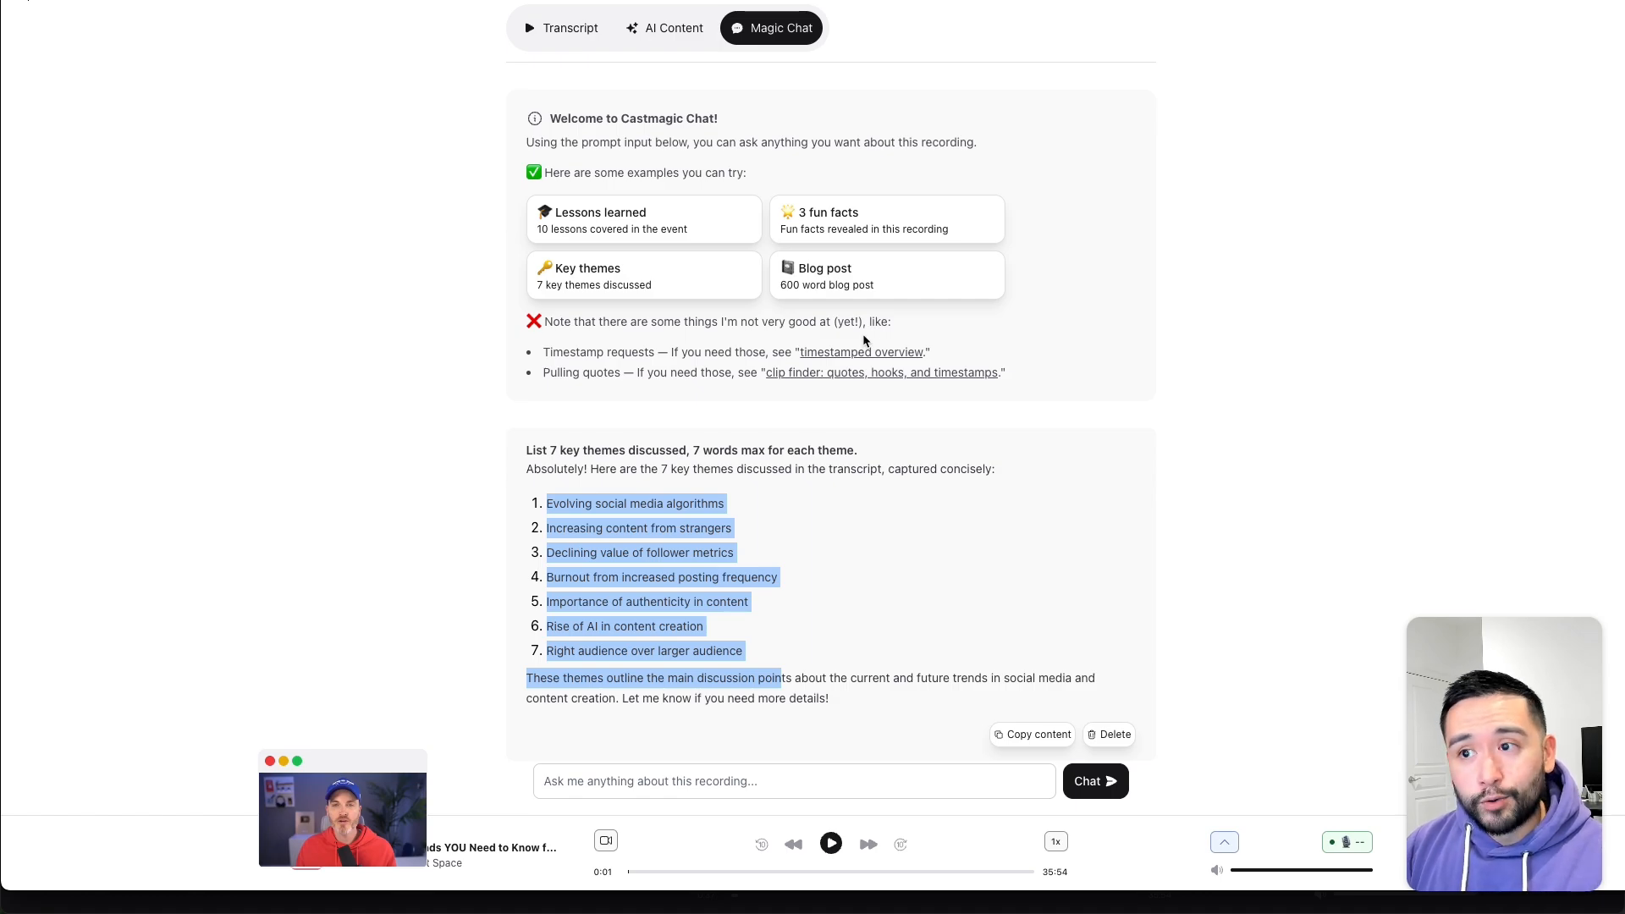
{"action": "scroll", "coordinate": [846, 334], "scroll_direction": "up", "scroll_amount": 1}
{"action": "scroll", "coordinate": [843, 337], "scroll_direction": "up", "scroll_amount": 3}
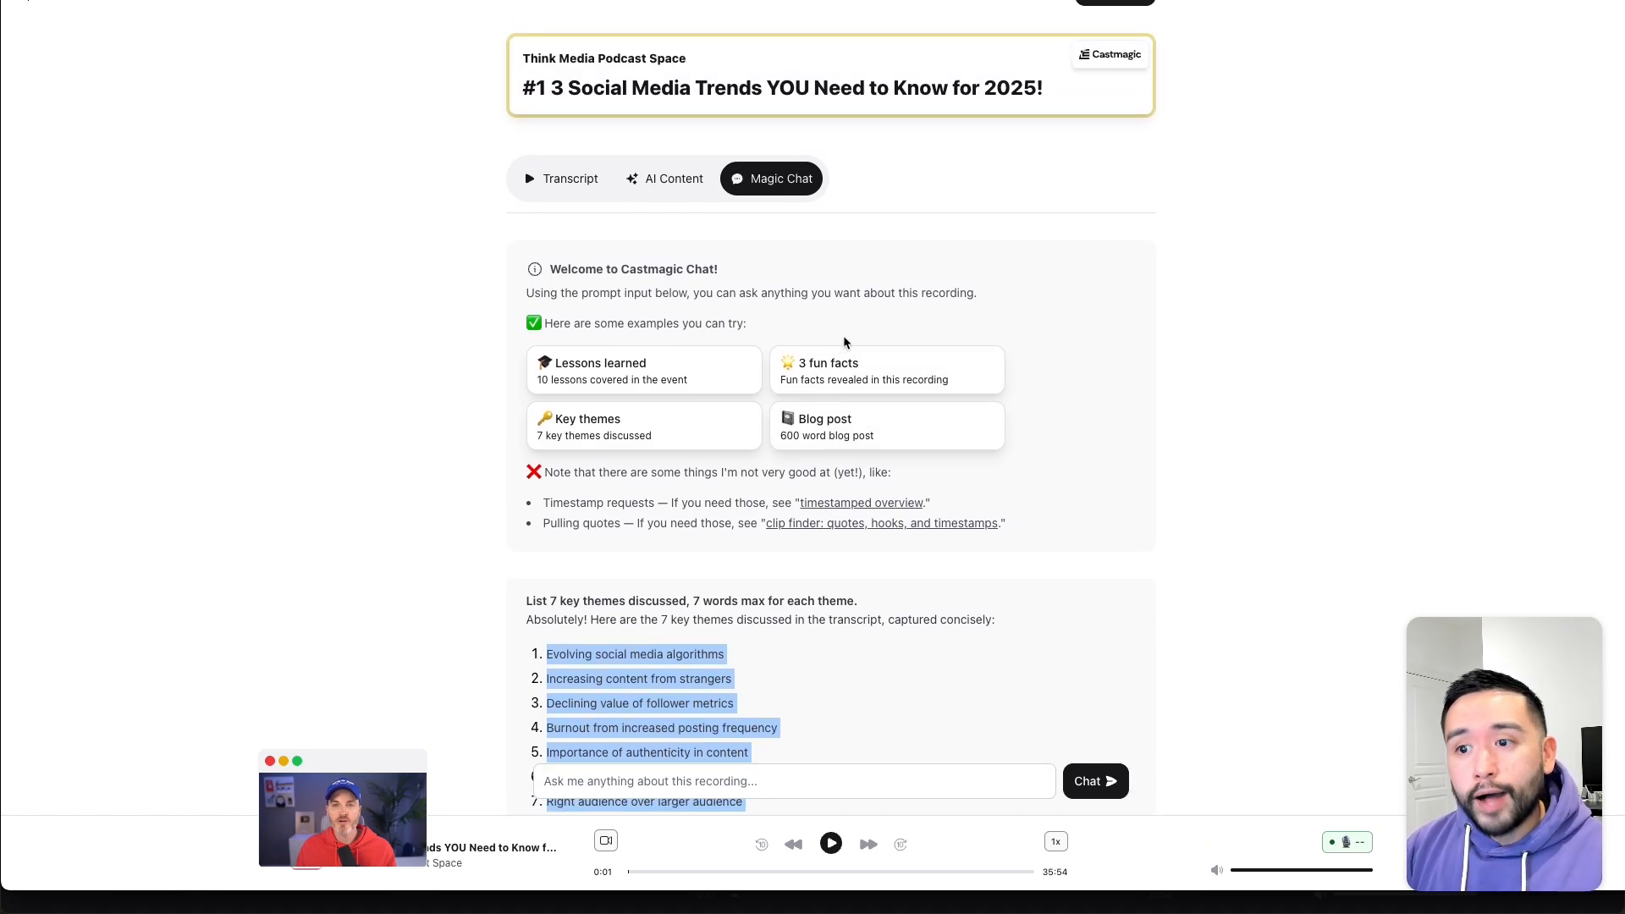
{"action": "scroll", "coordinate": [843, 337], "scroll_direction": "up", "scroll_amount": 1}
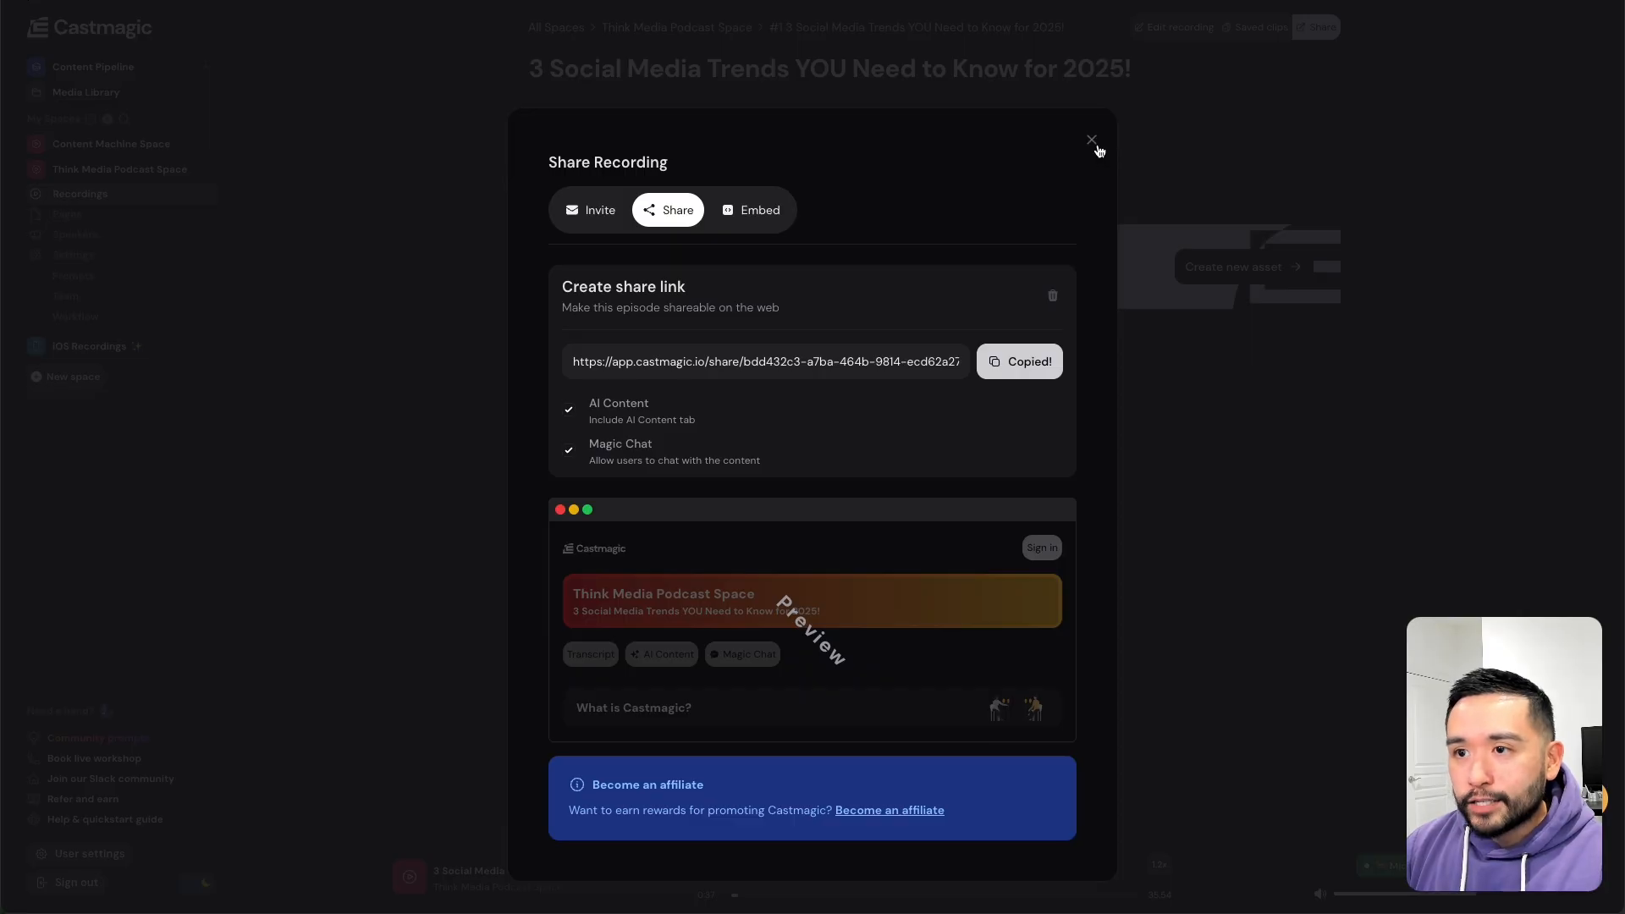
- Close the sharing dialog and open Think Media Podcast Space's Pages to read the feature introduction
{"action": "left_click", "coordinate": [1094, 140]}
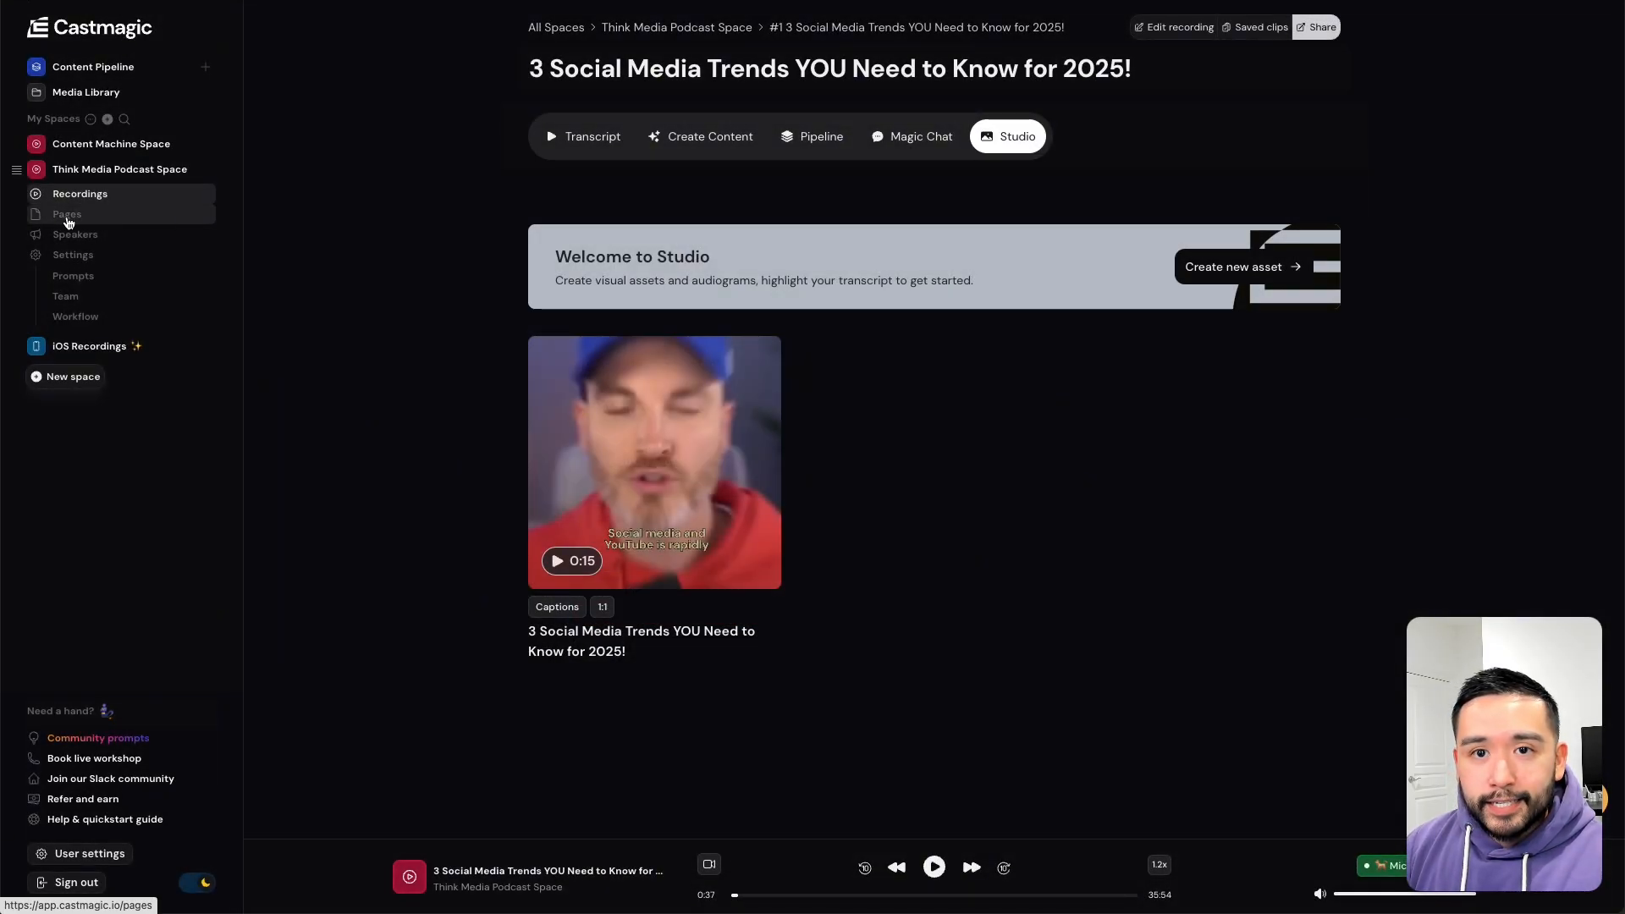
{"action": "left_click", "coordinate": [131, 225]}
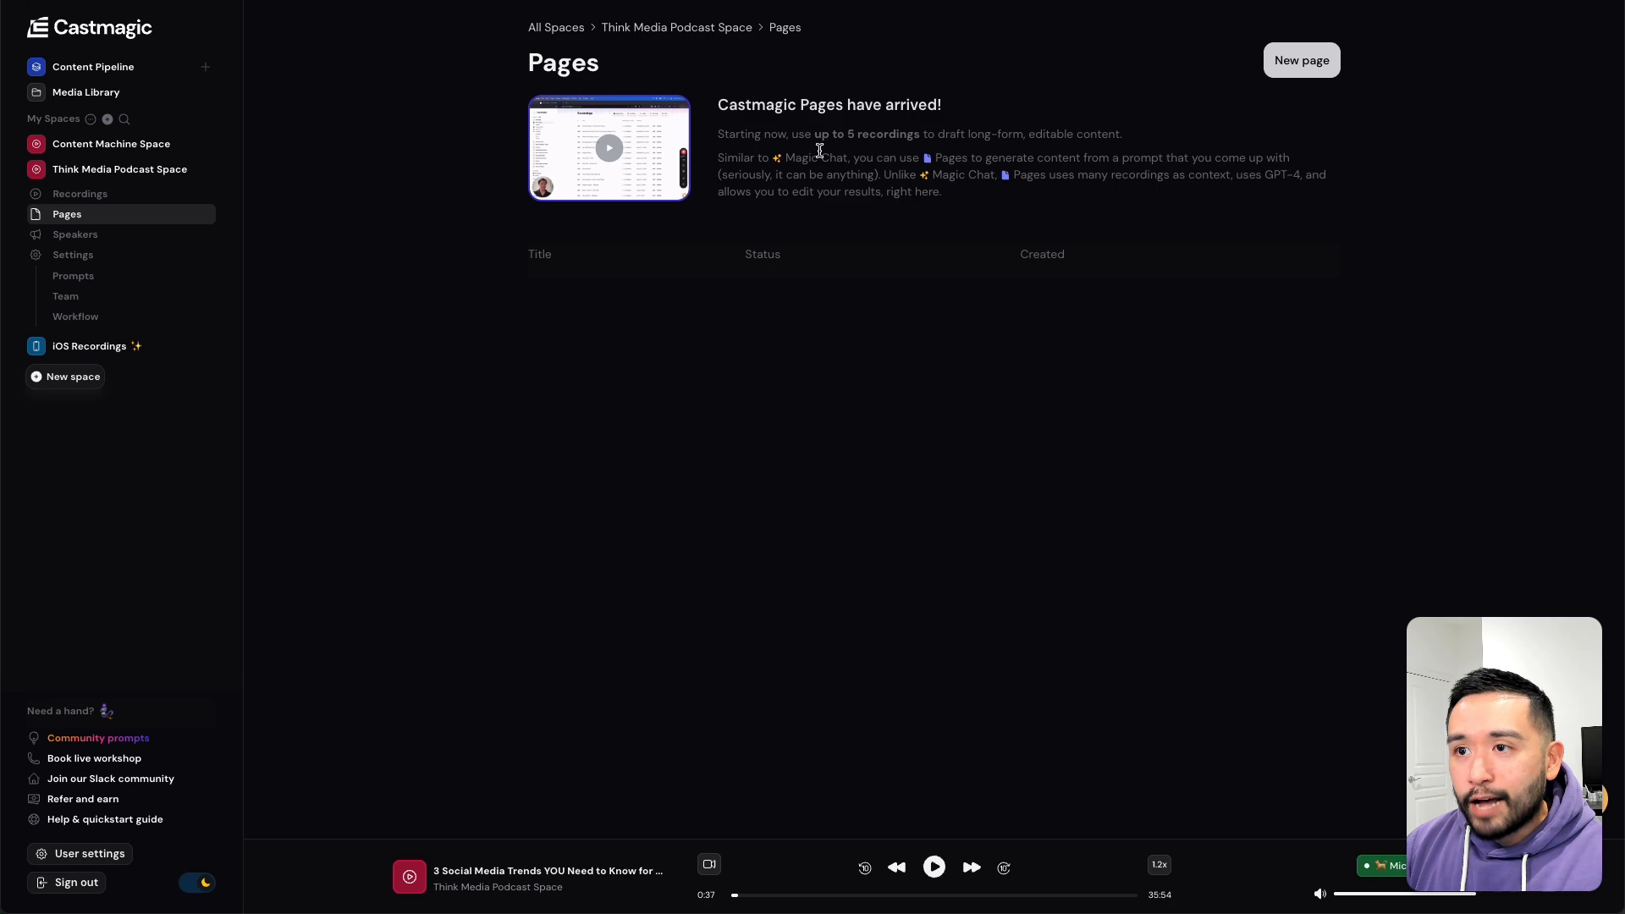
{"action": "left_click_drag", "start_coordinate": [798, 138], "coordinate": [1011, 132]}
{"action": "left_click", "coordinate": [935, 138]}
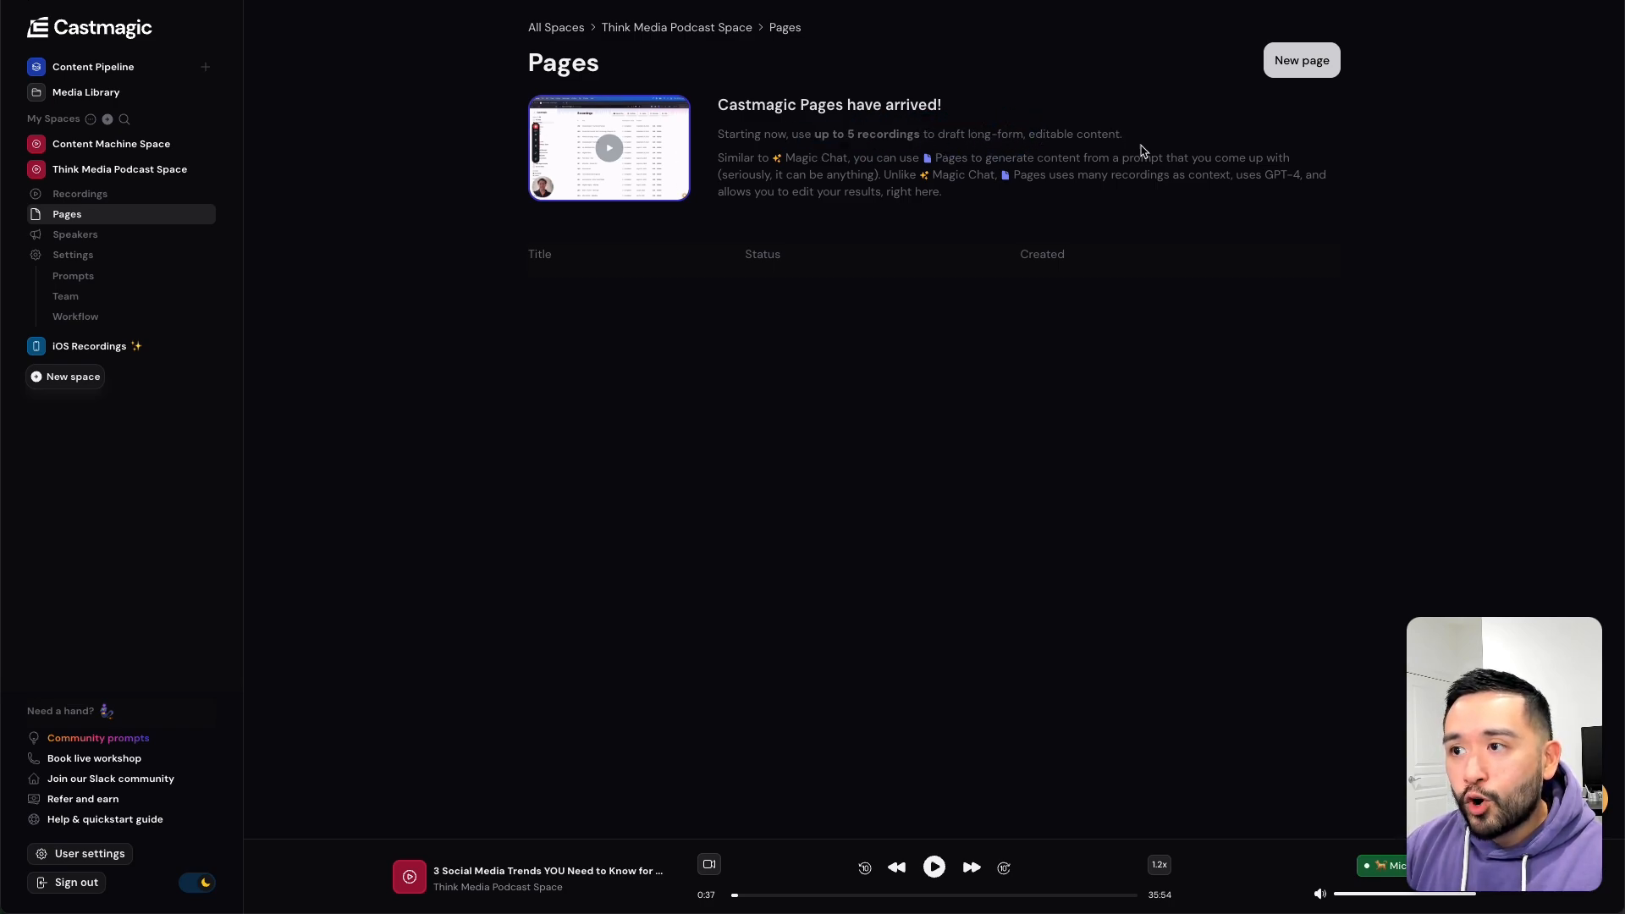
- Start a new page draft with the "New YouTube Report" and "3 Social Media Trends" recordings as context
{"action": "left_click", "coordinate": [1301, 61]}
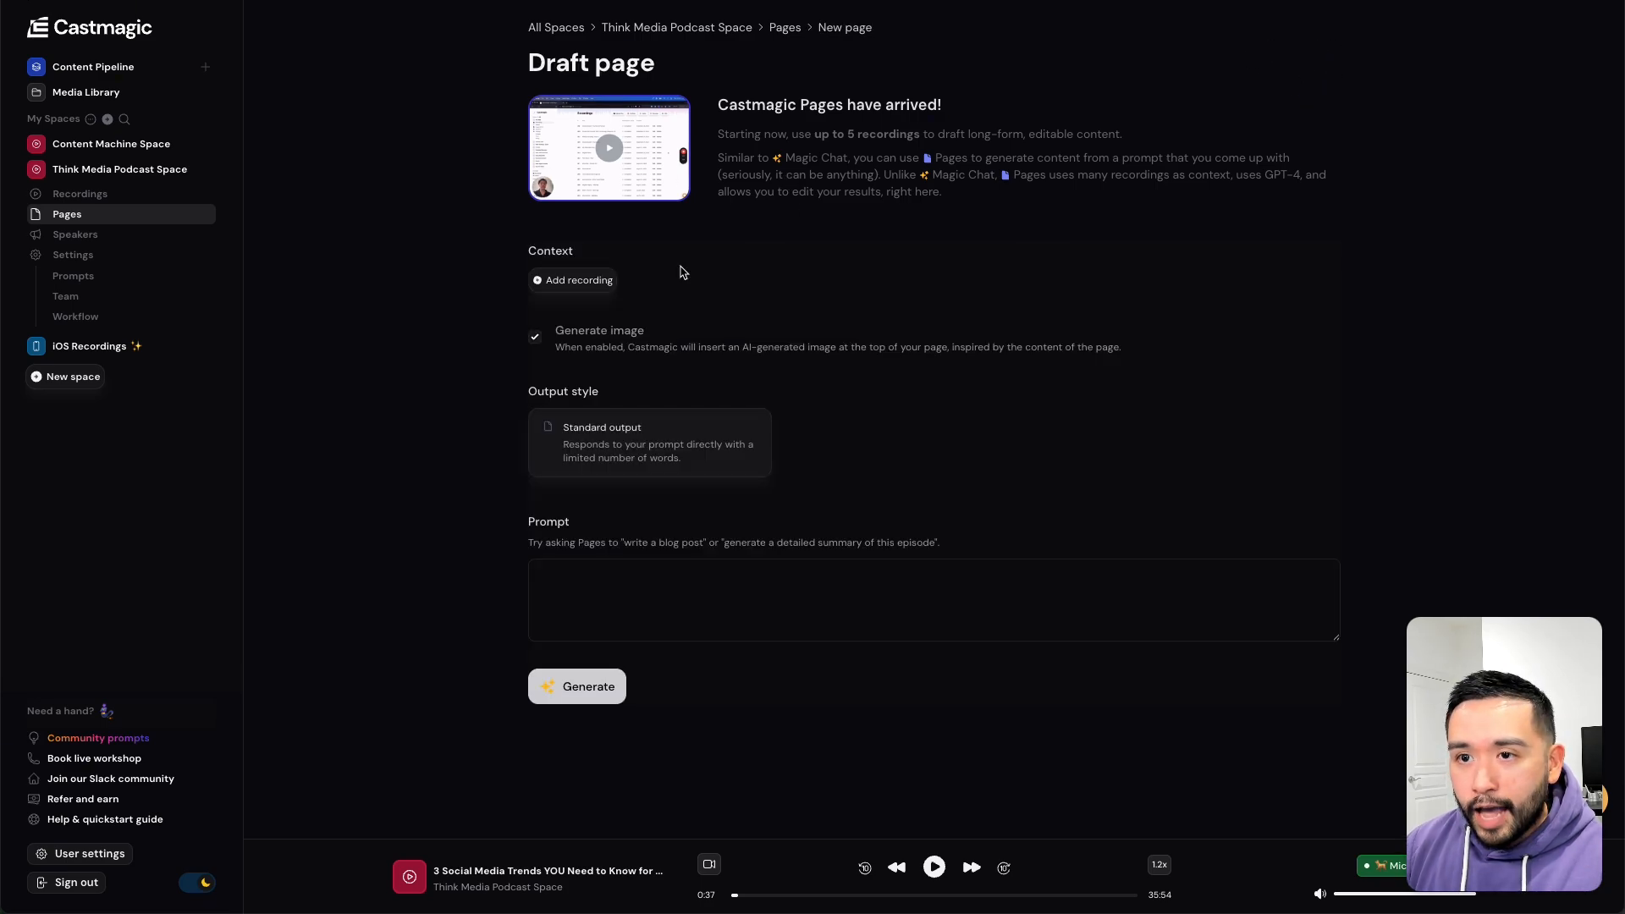
{"action": "left_click", "coordinate": [579, 281]}
{"action": "left_click", "coordinate": [592, 338]}
{"action": "left_click", "coordinate": [578, 392]}
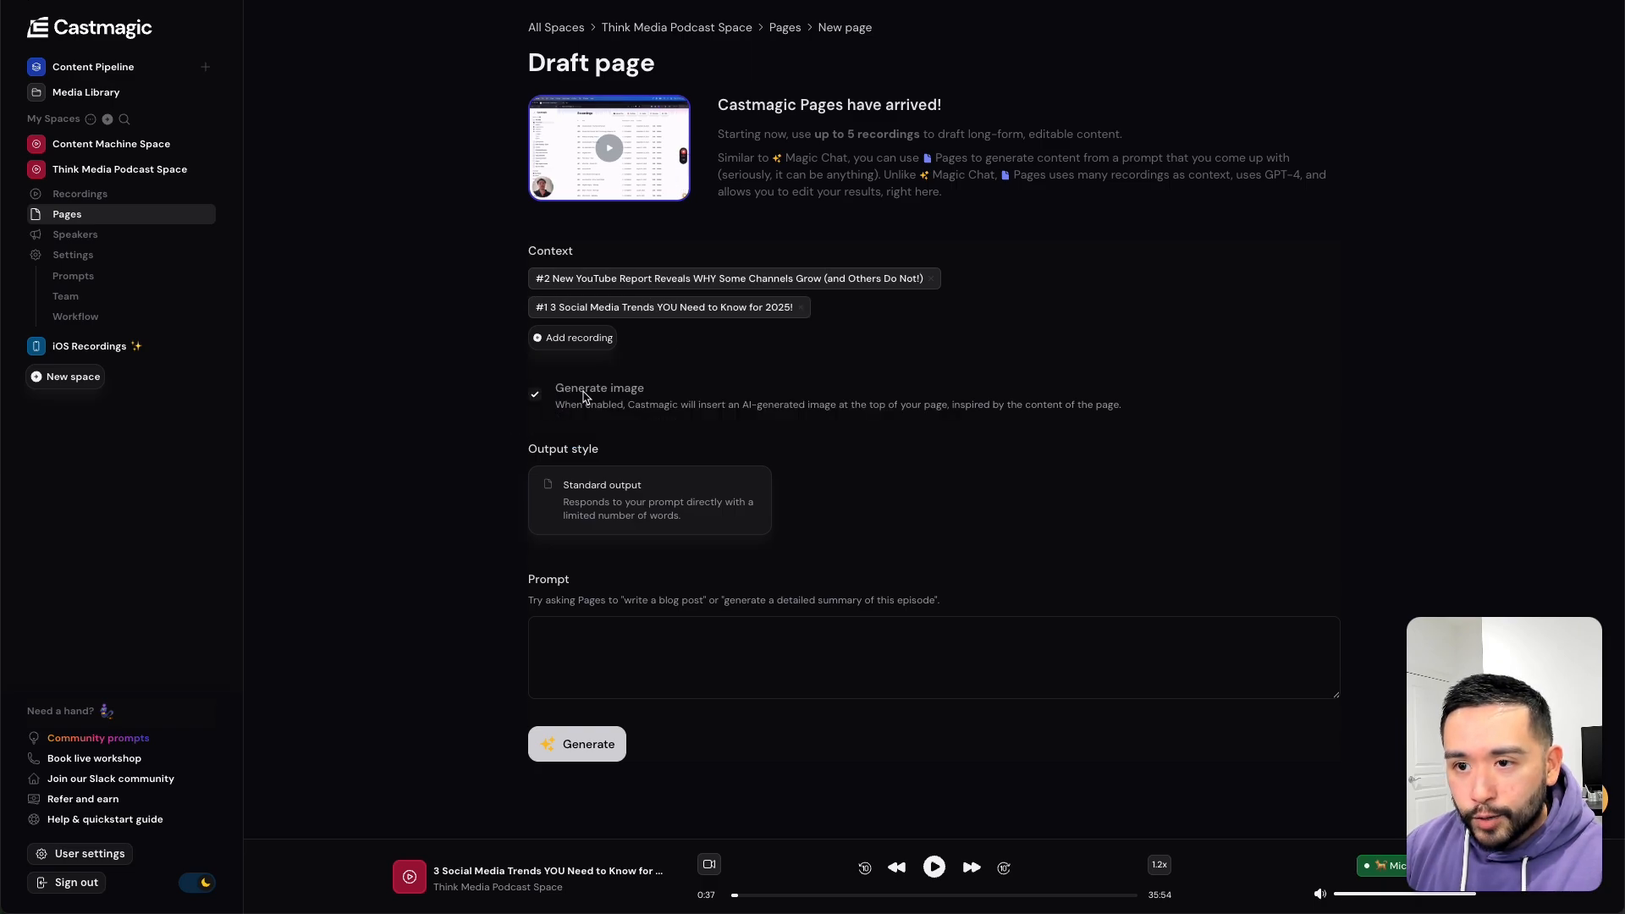
- Set the page's output style to Longform article and generate it with the prompt "write a blog post"
{"action": "left_click", "coordinate": [623, 507]}
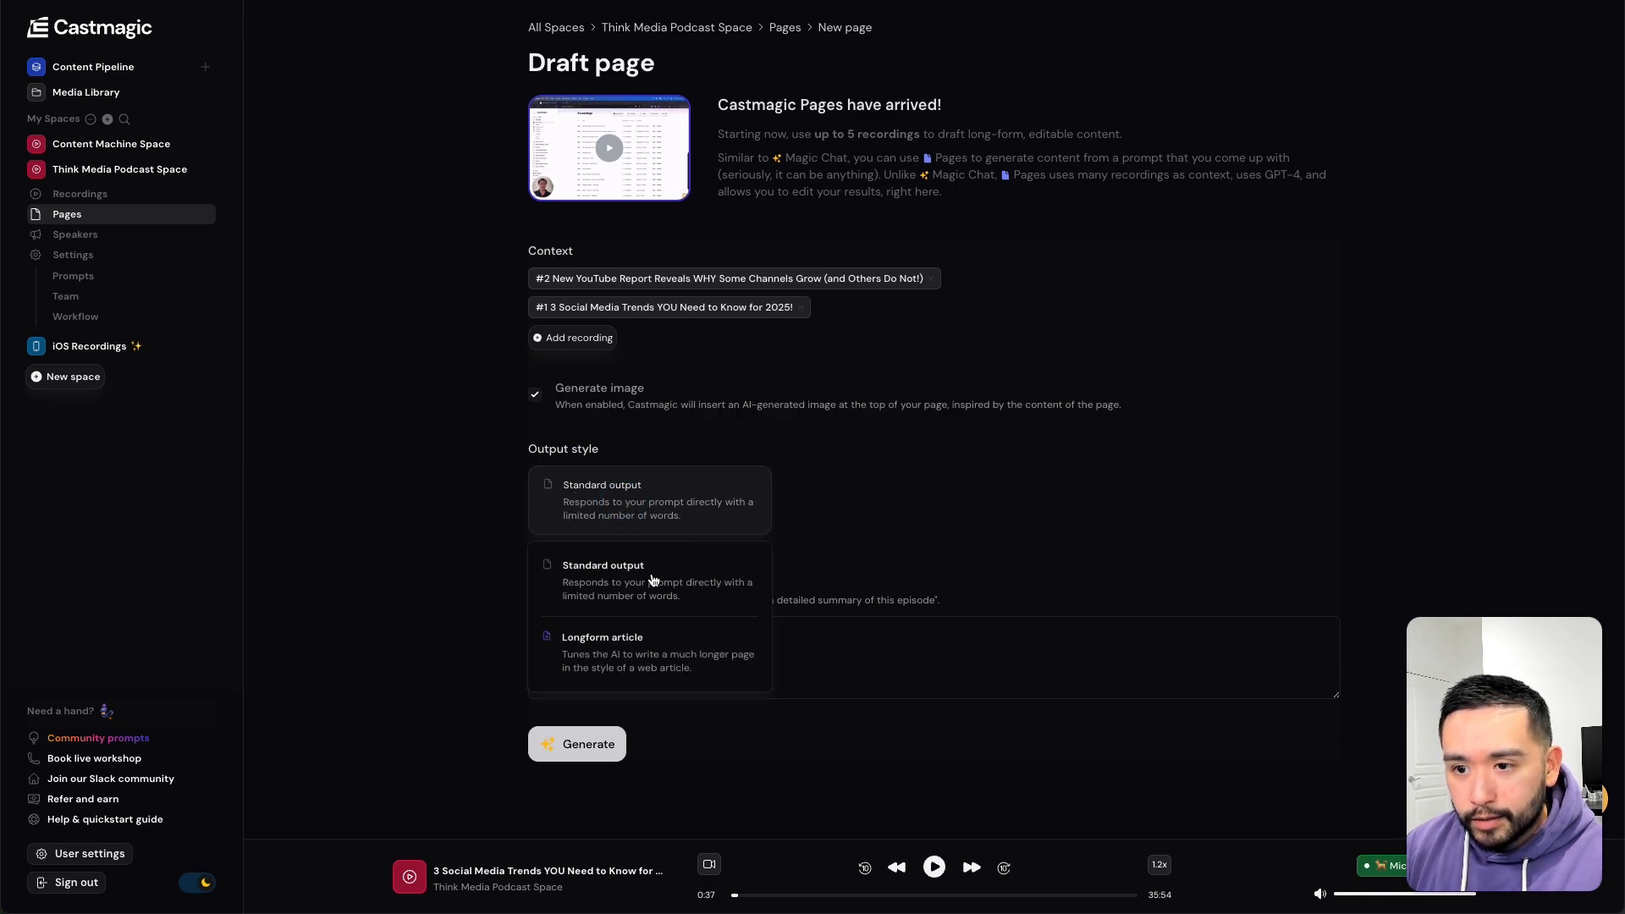
{"action": "left_click", "coordinate": [626, 657]}
{"action": "left_click", "coordinate": [624, 642]}
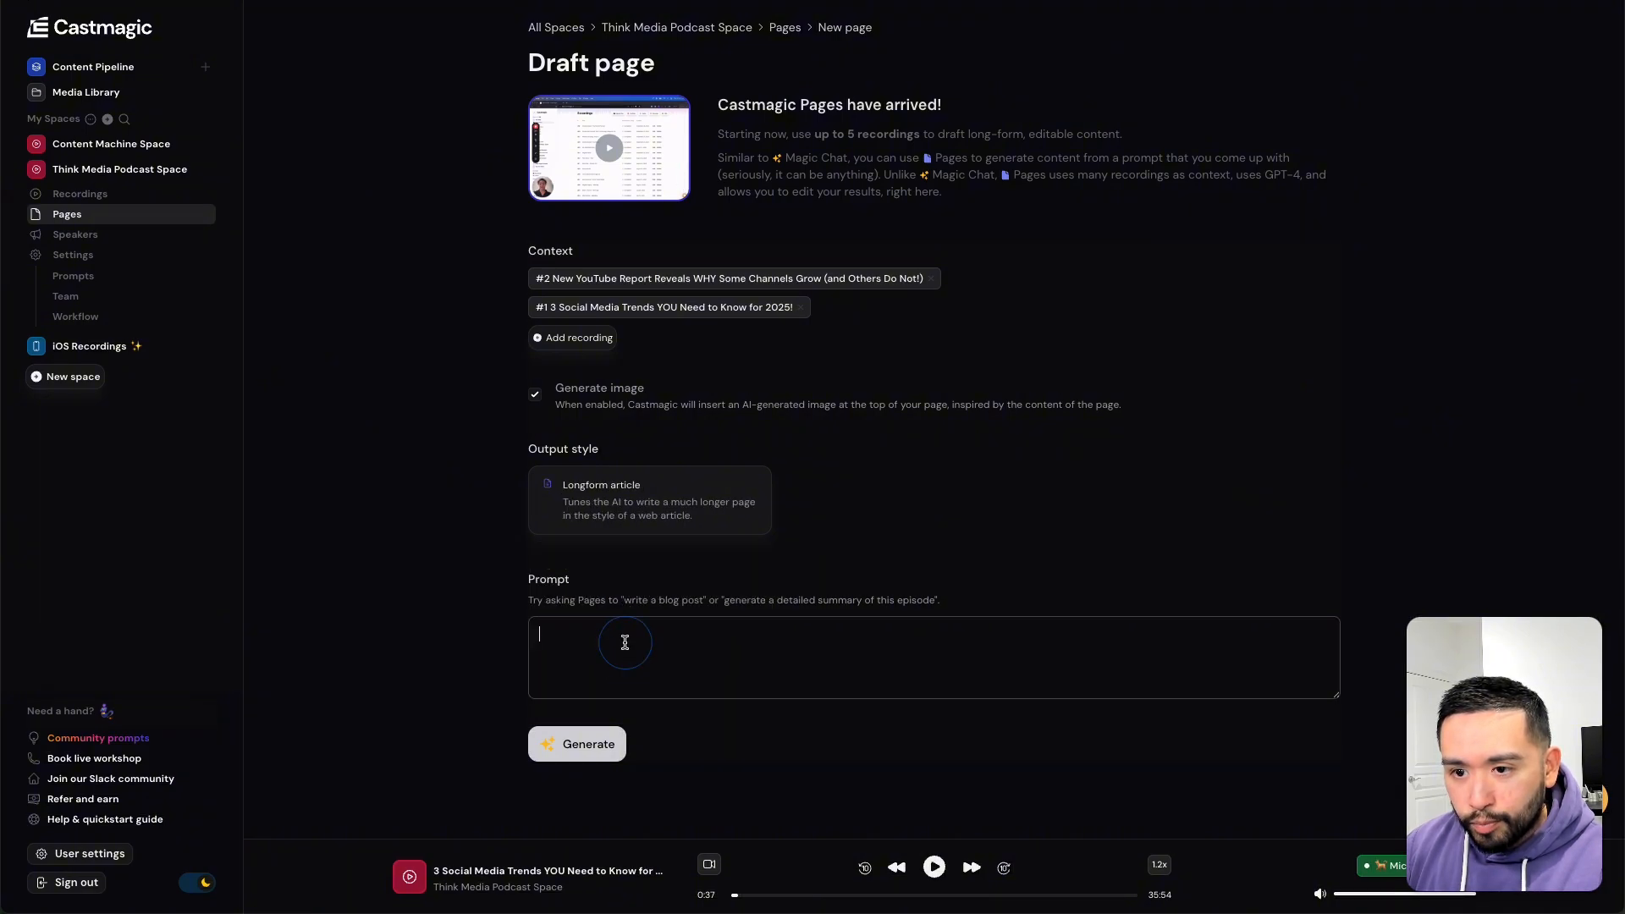
{"action": "type", "text": "write a blog post"}
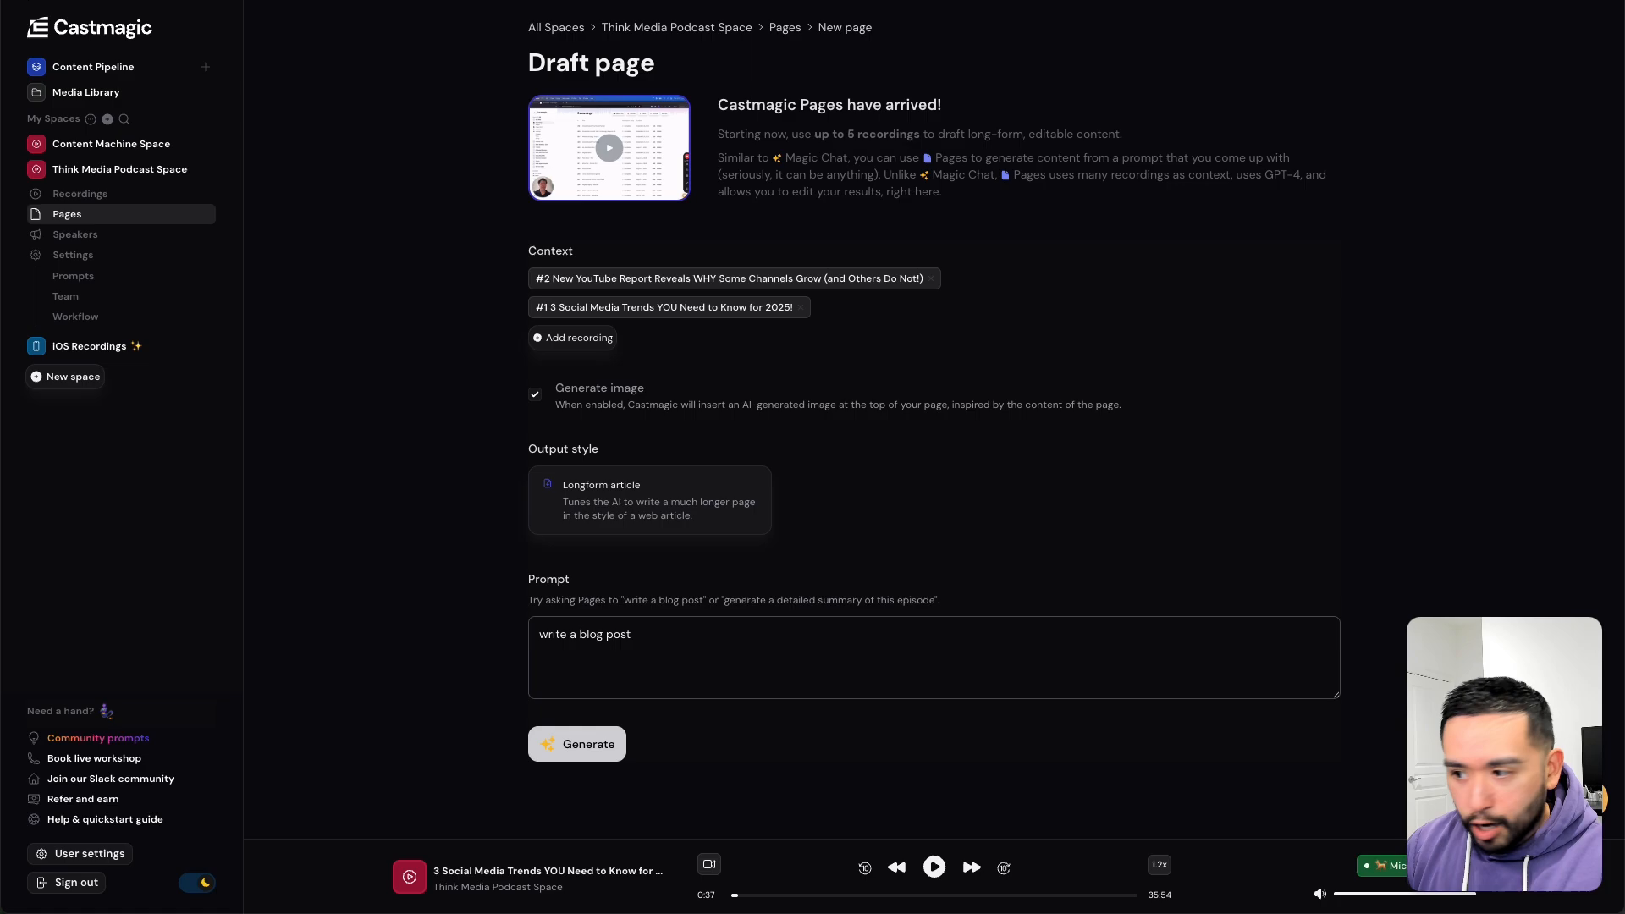
{"action": "left_click", "coordinate": [569, 755]}
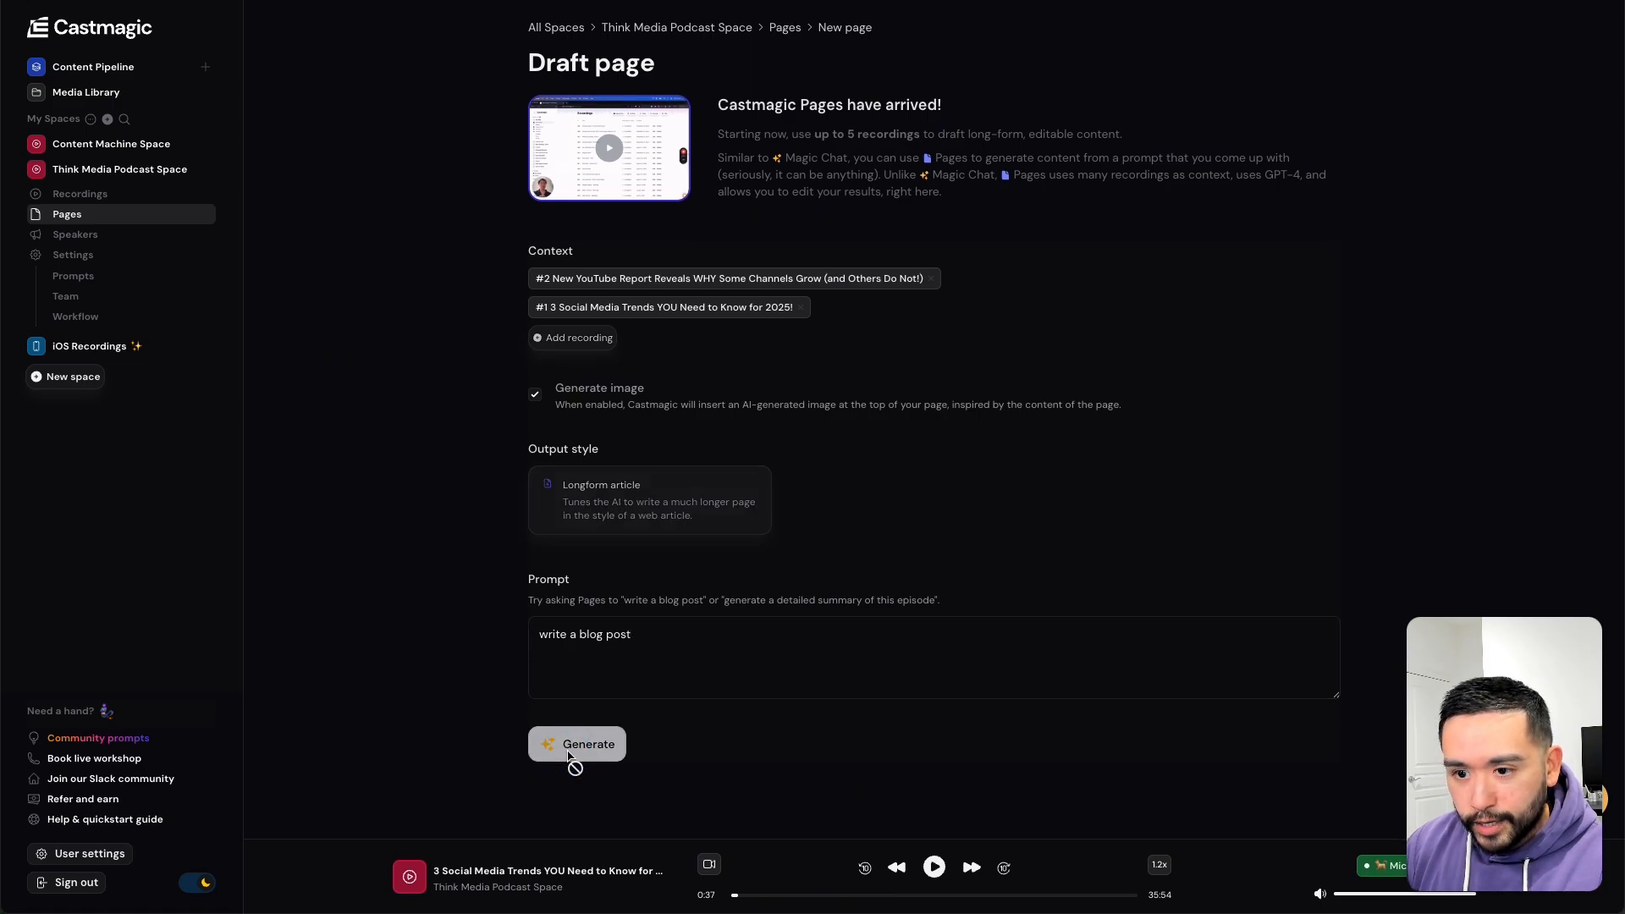
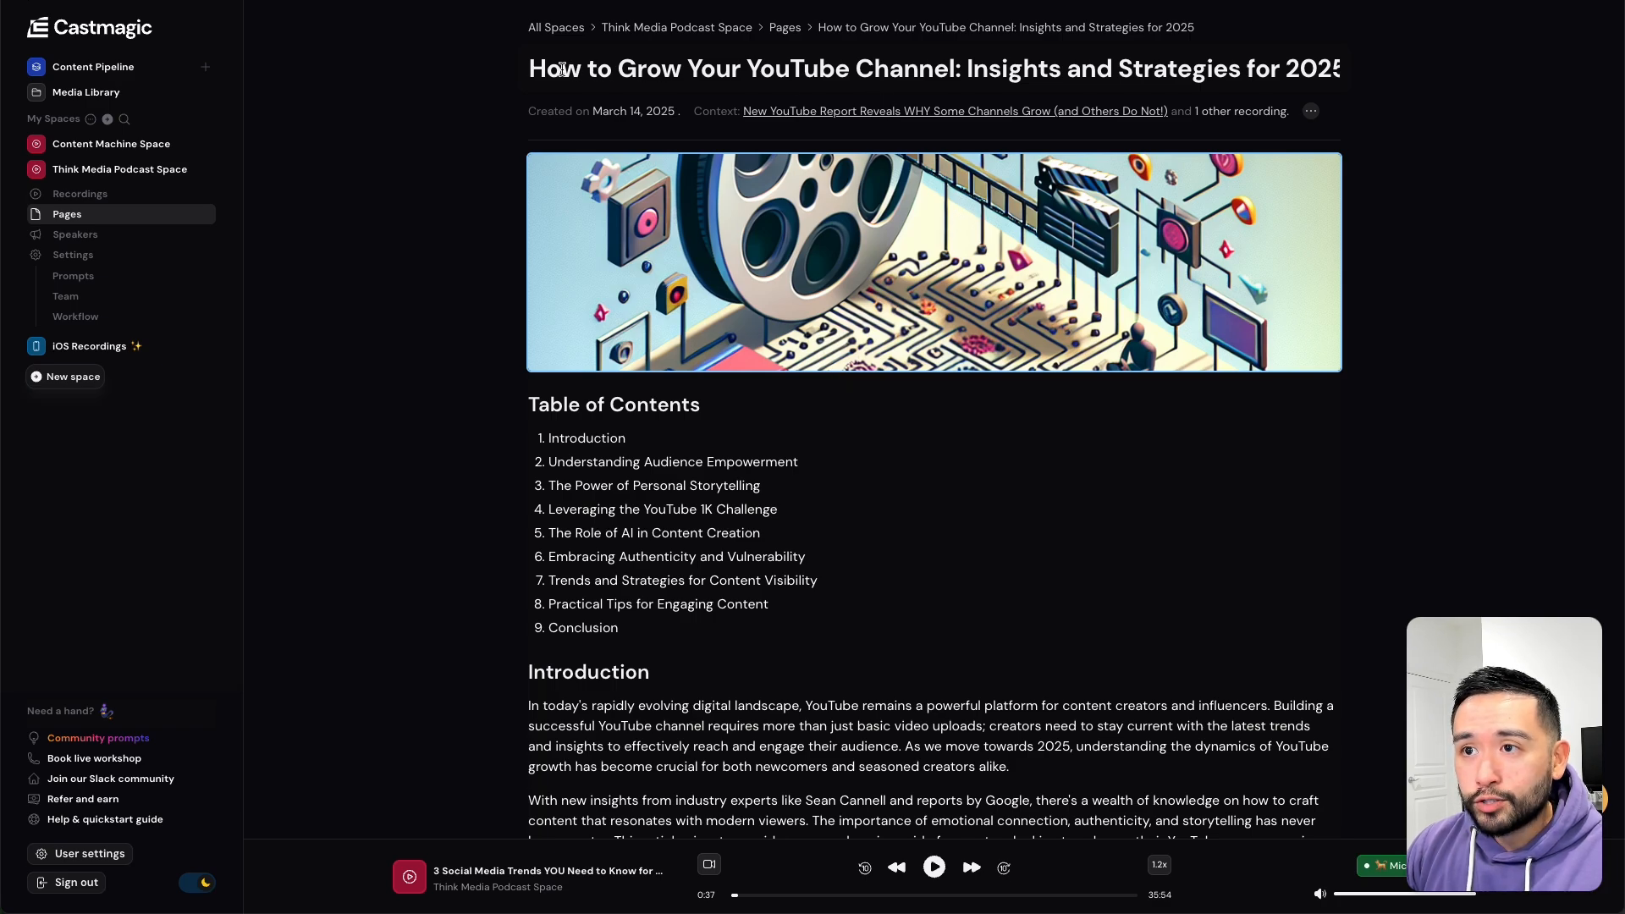
- Check the generated page's title and details, including its context recordings, prompt, output style and sharing options
{"action": "left_click_drag", "start_coordinate": [562, 69], "coordinate": [1240, 76]}
{"action": "left_click", "coordinate": [1282, 131]}
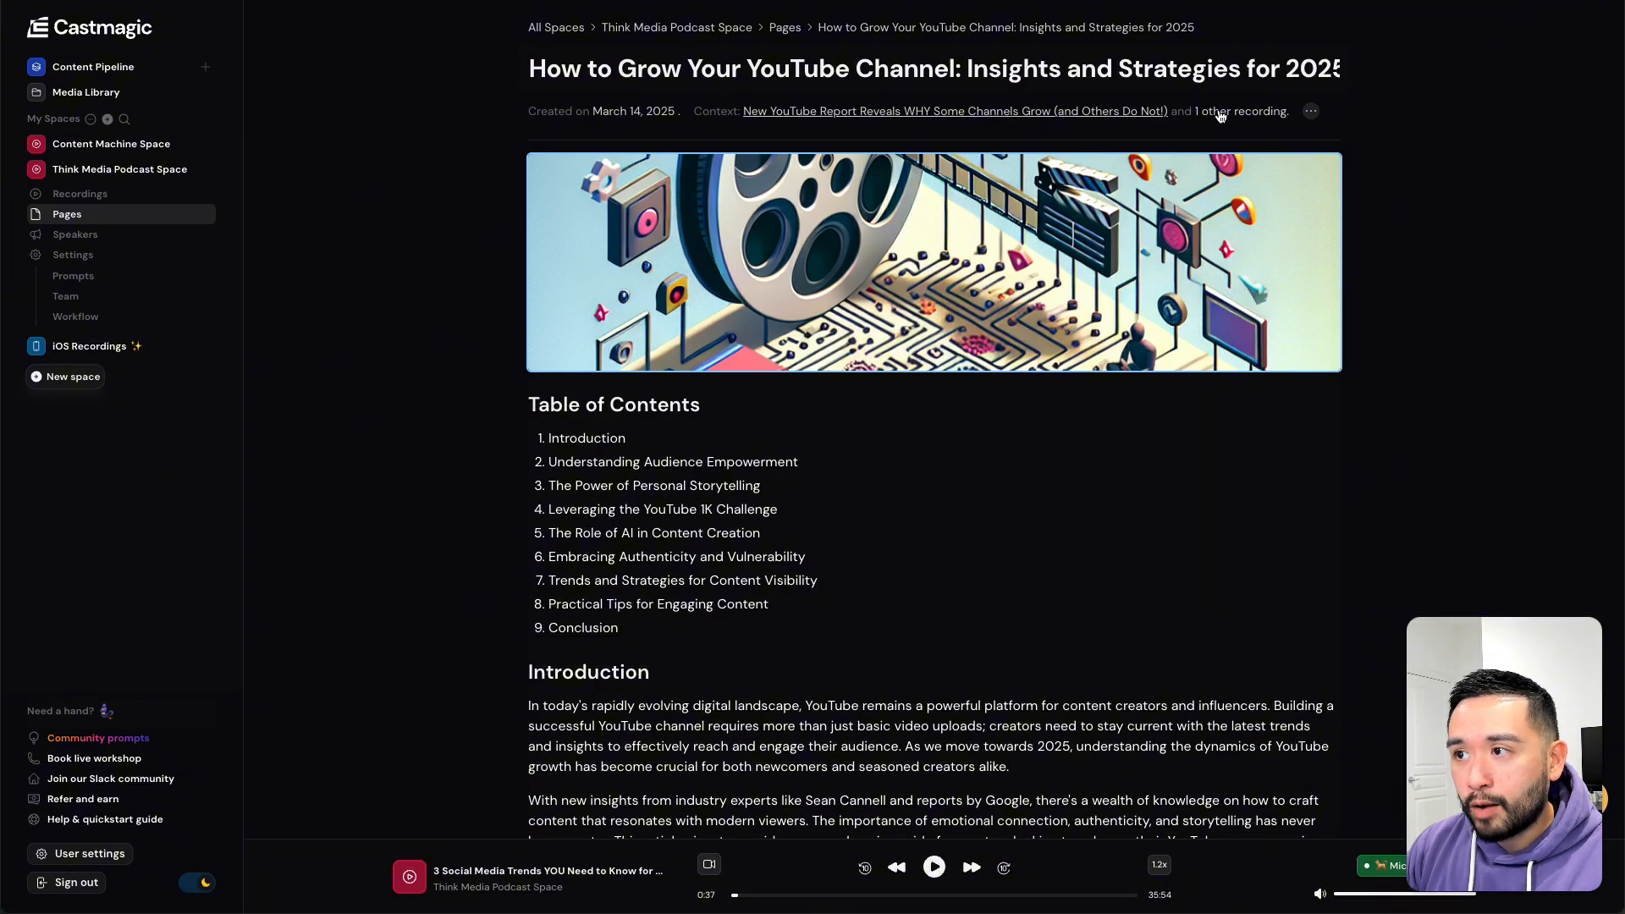
{"action": "left_click", "coordinate": [1274, 116]}
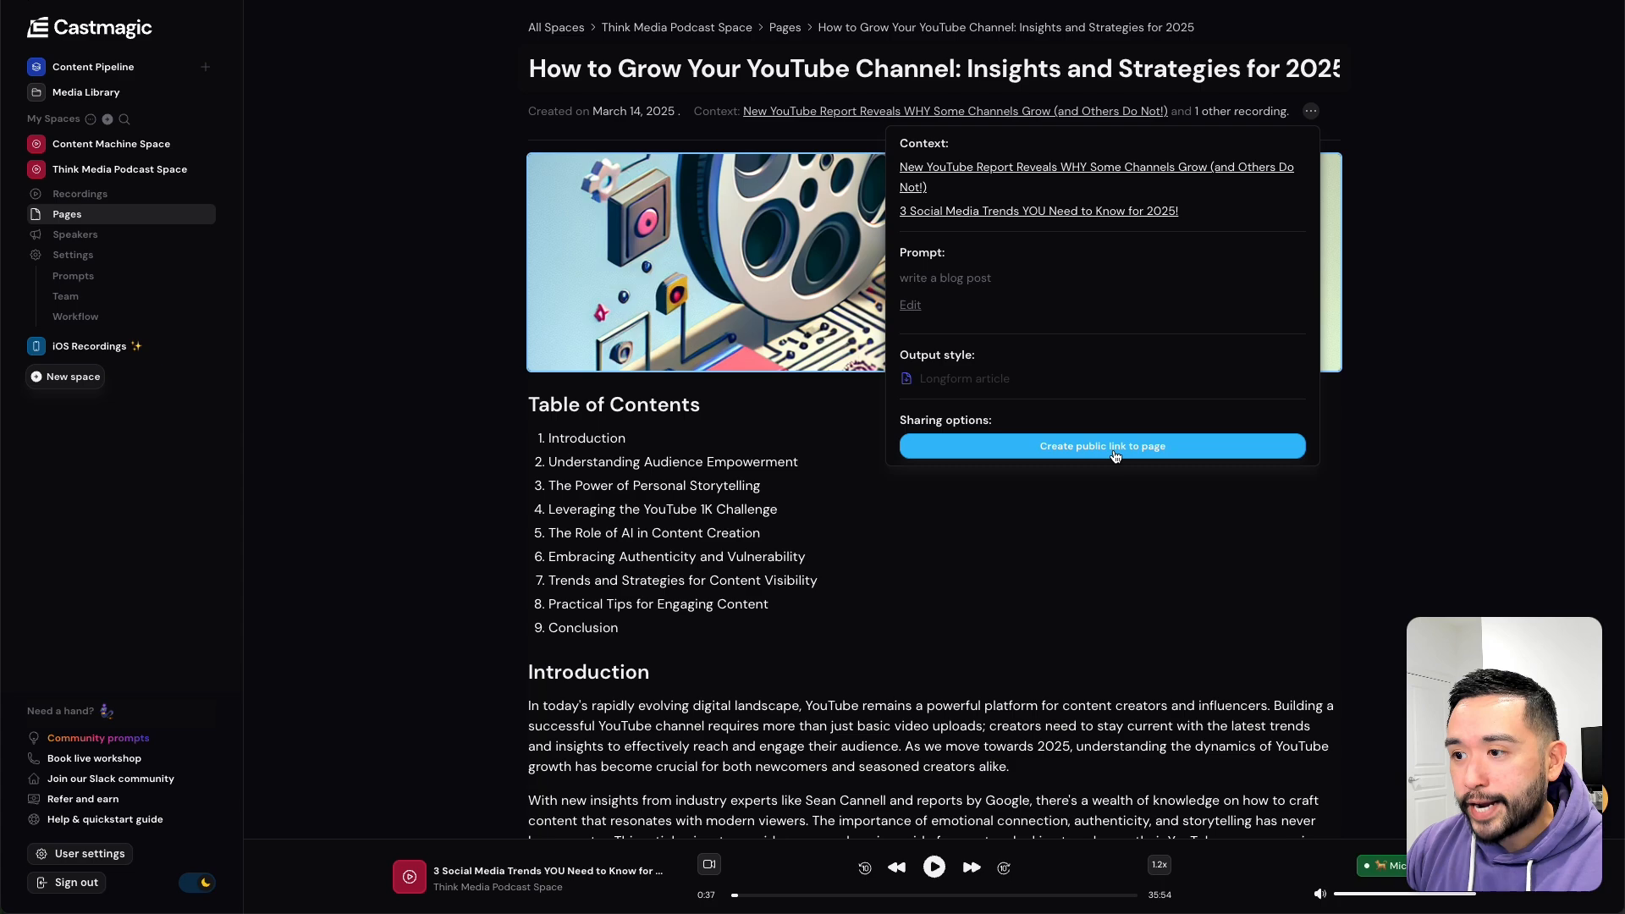
{"action": "left_click", "coordinate": [1398, 136]}
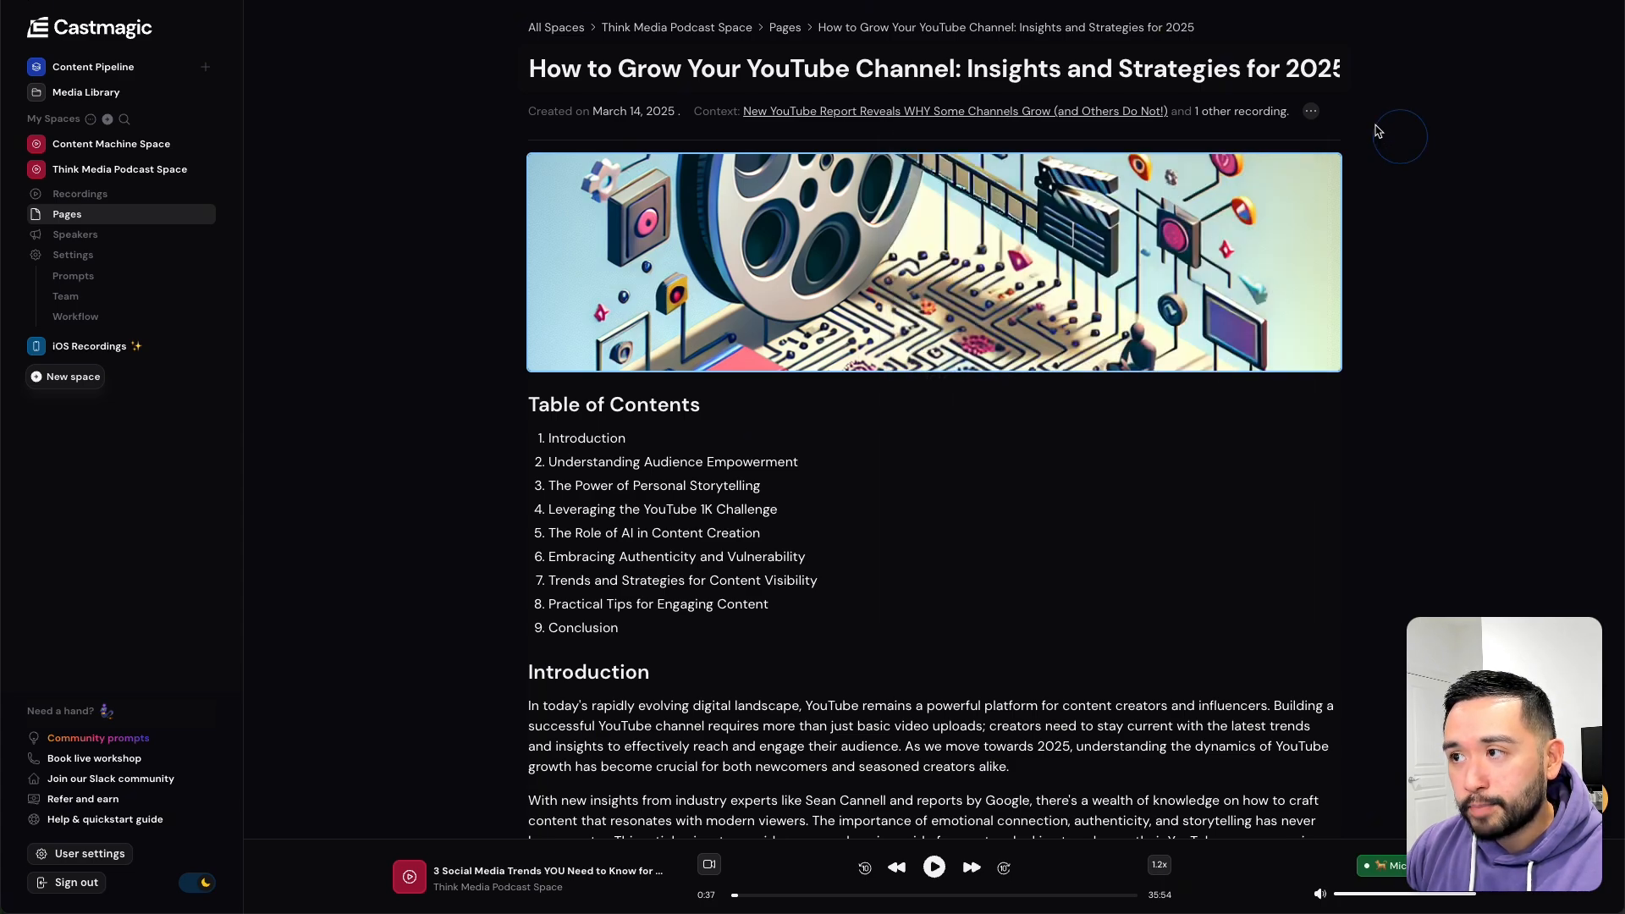
{"action": "left_click", "coordinate": [1312, 113]}
{"action": "left_click", "coordinate": [1312, 113]}
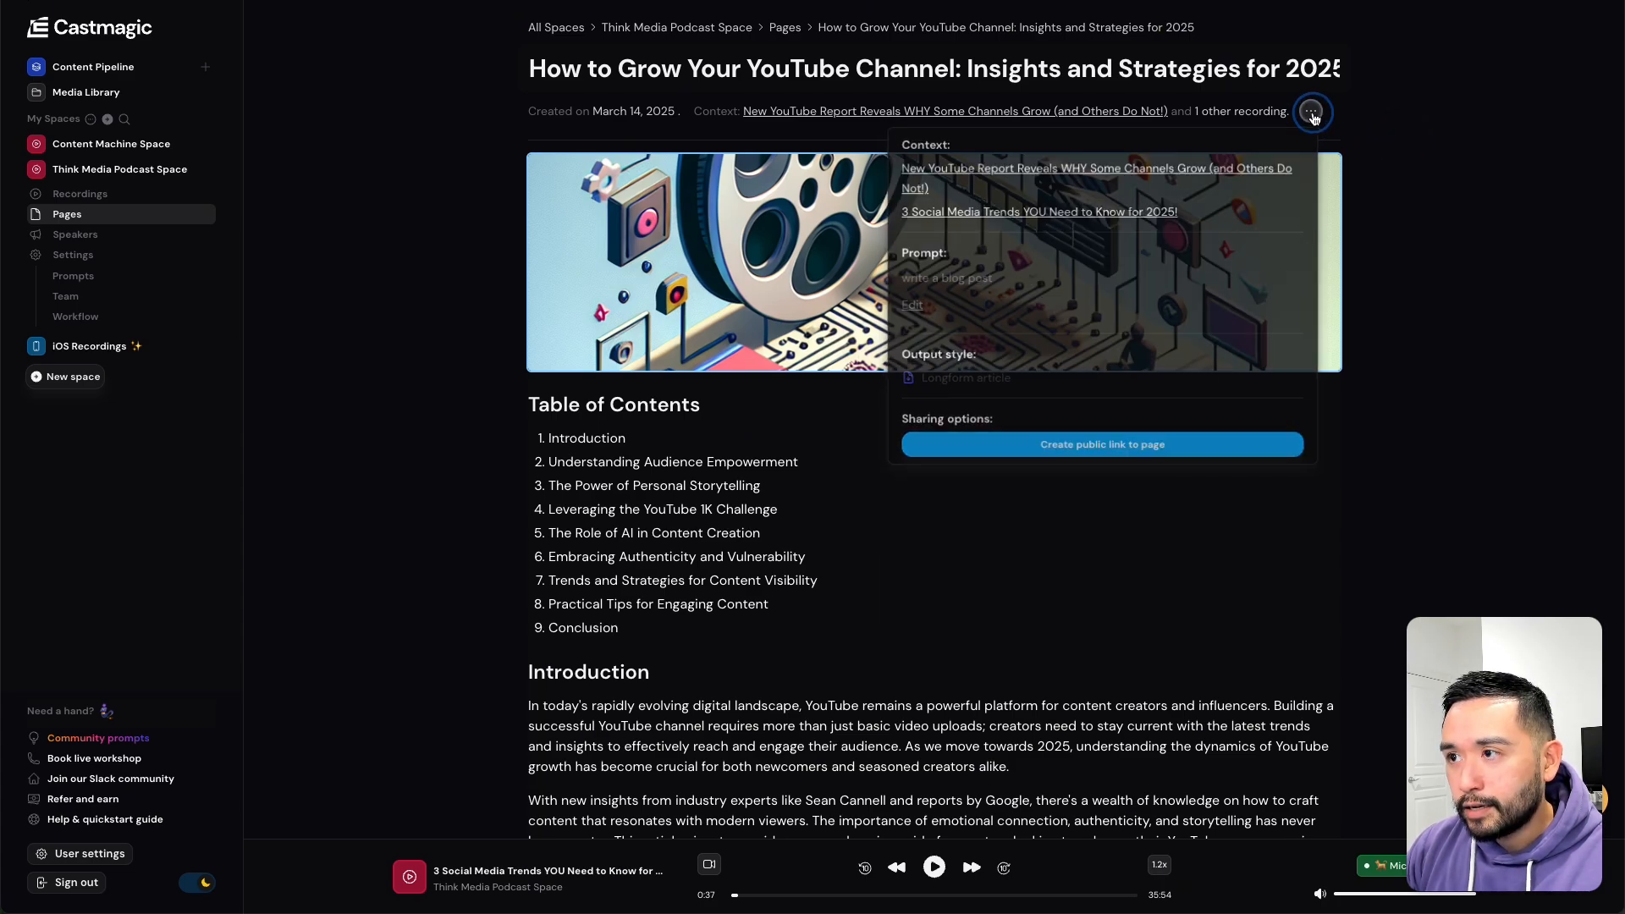
{"action": "left_click", "coordinate": [1257, 114]}
{"action": "left_click", "coordinate": [1221, 118]}
{"action": "left_click", "coordinate": [1221, 119]}
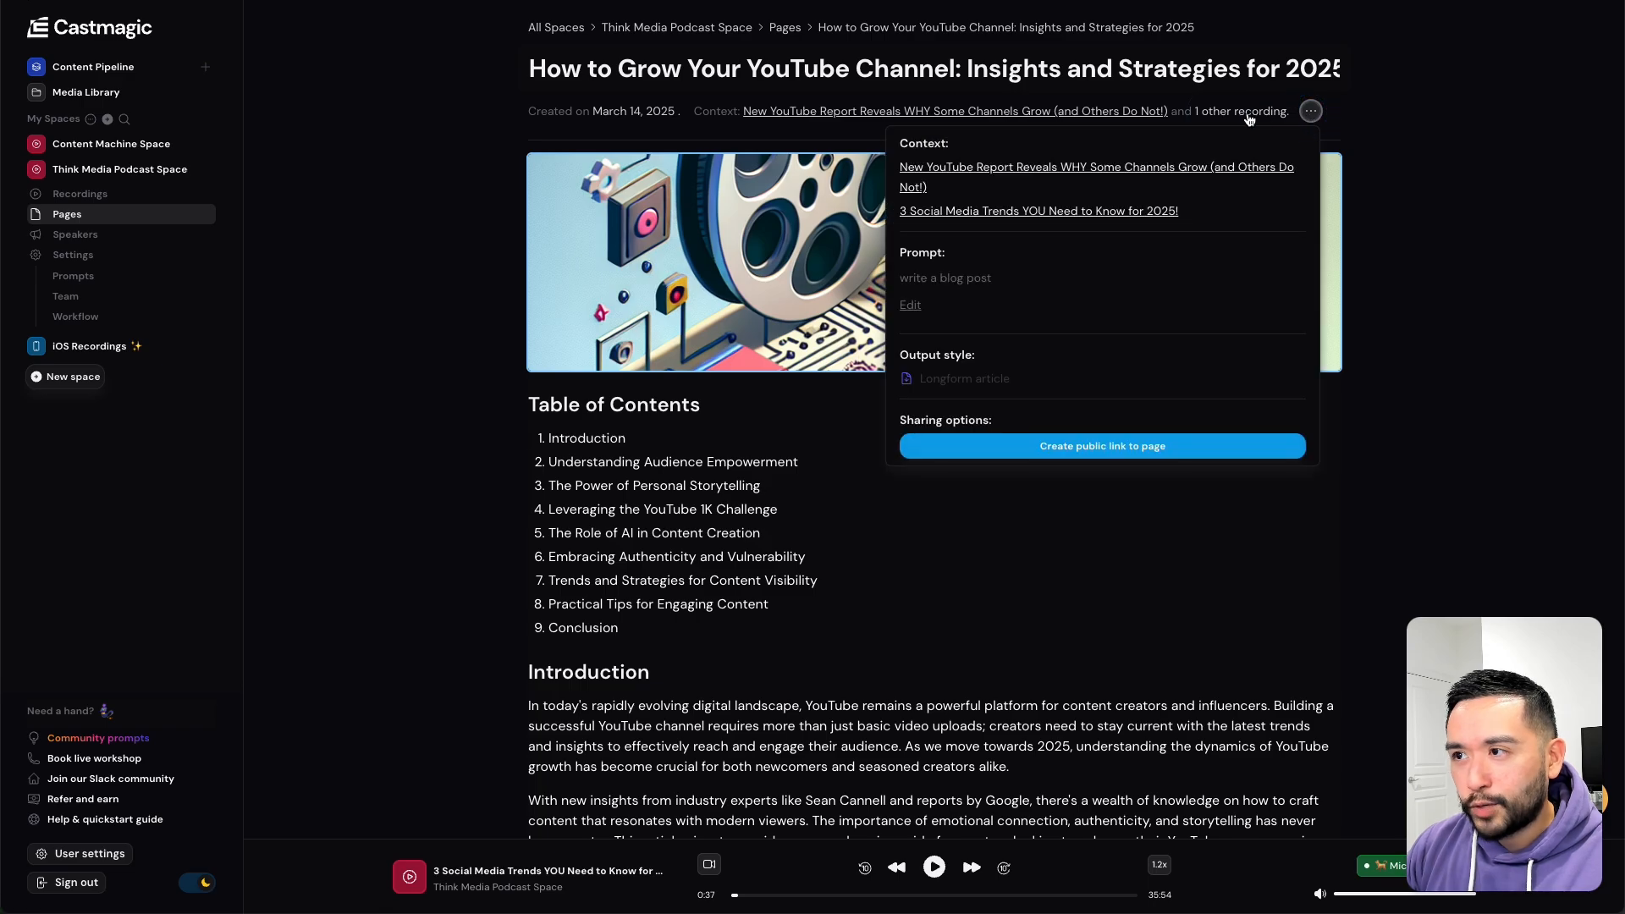
{"action": "left_click", "coordinate": [1220, 119]}
{"action": "left_click", "coordinate": [1221, 119]}
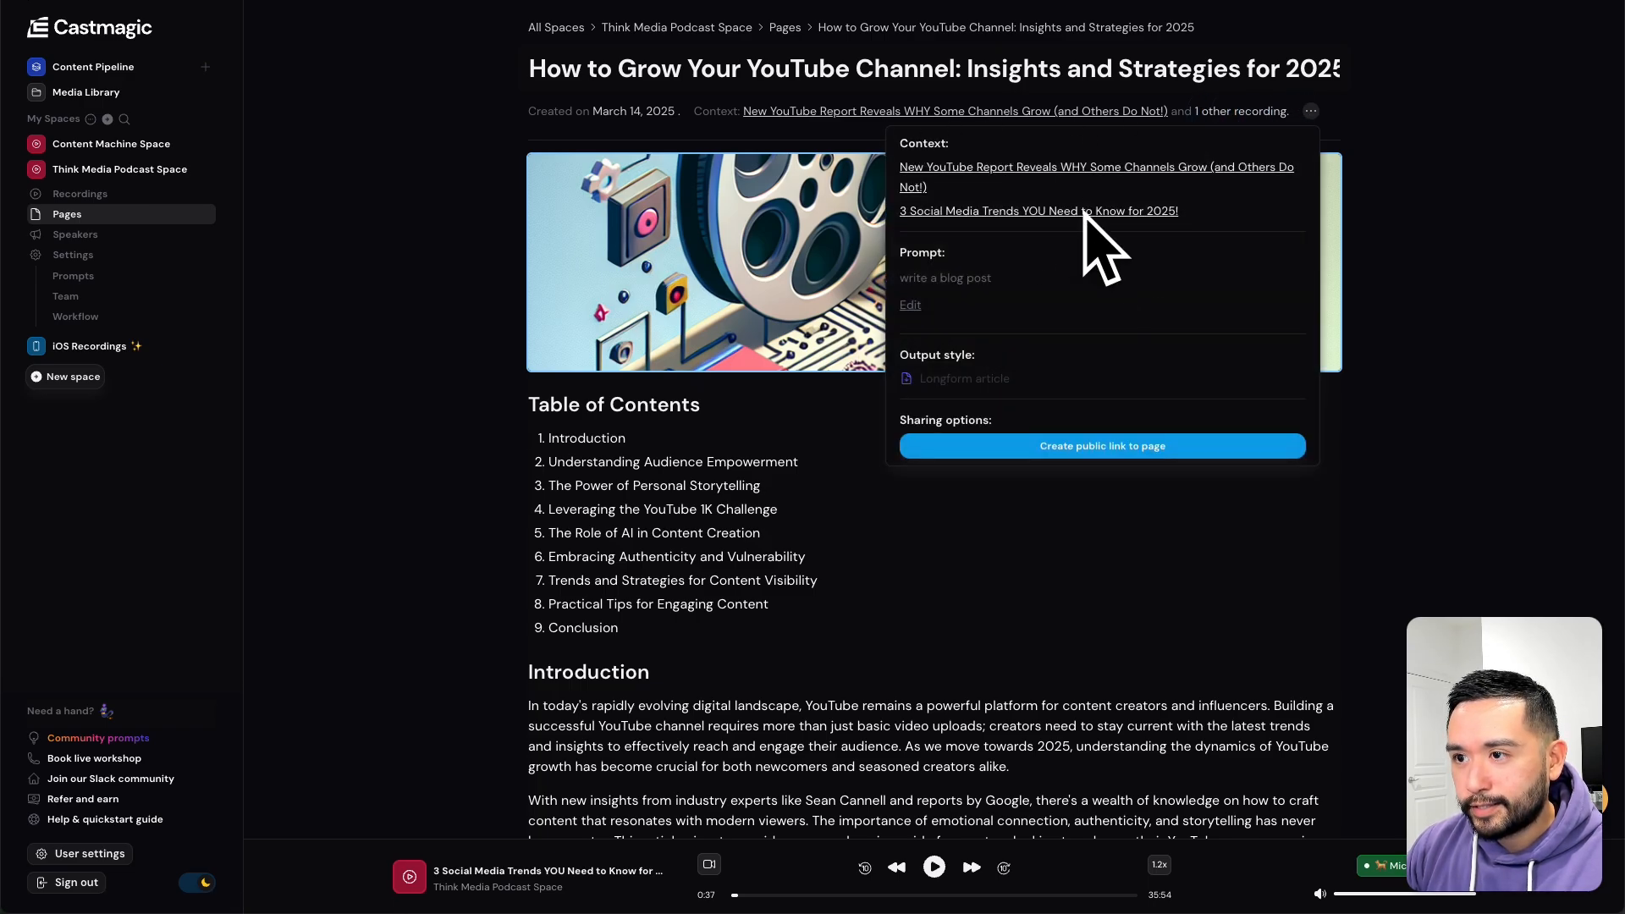
{"action": "left_click", "coordinate": [912, 512]}
- Add an exclamation mark to the end of the article's "Embracing Authenticity and Vulnerability" heading
{"action": "scroll", "coordinate": [697, 367], "scroll_direction": "down", "scroll_amount": 20}
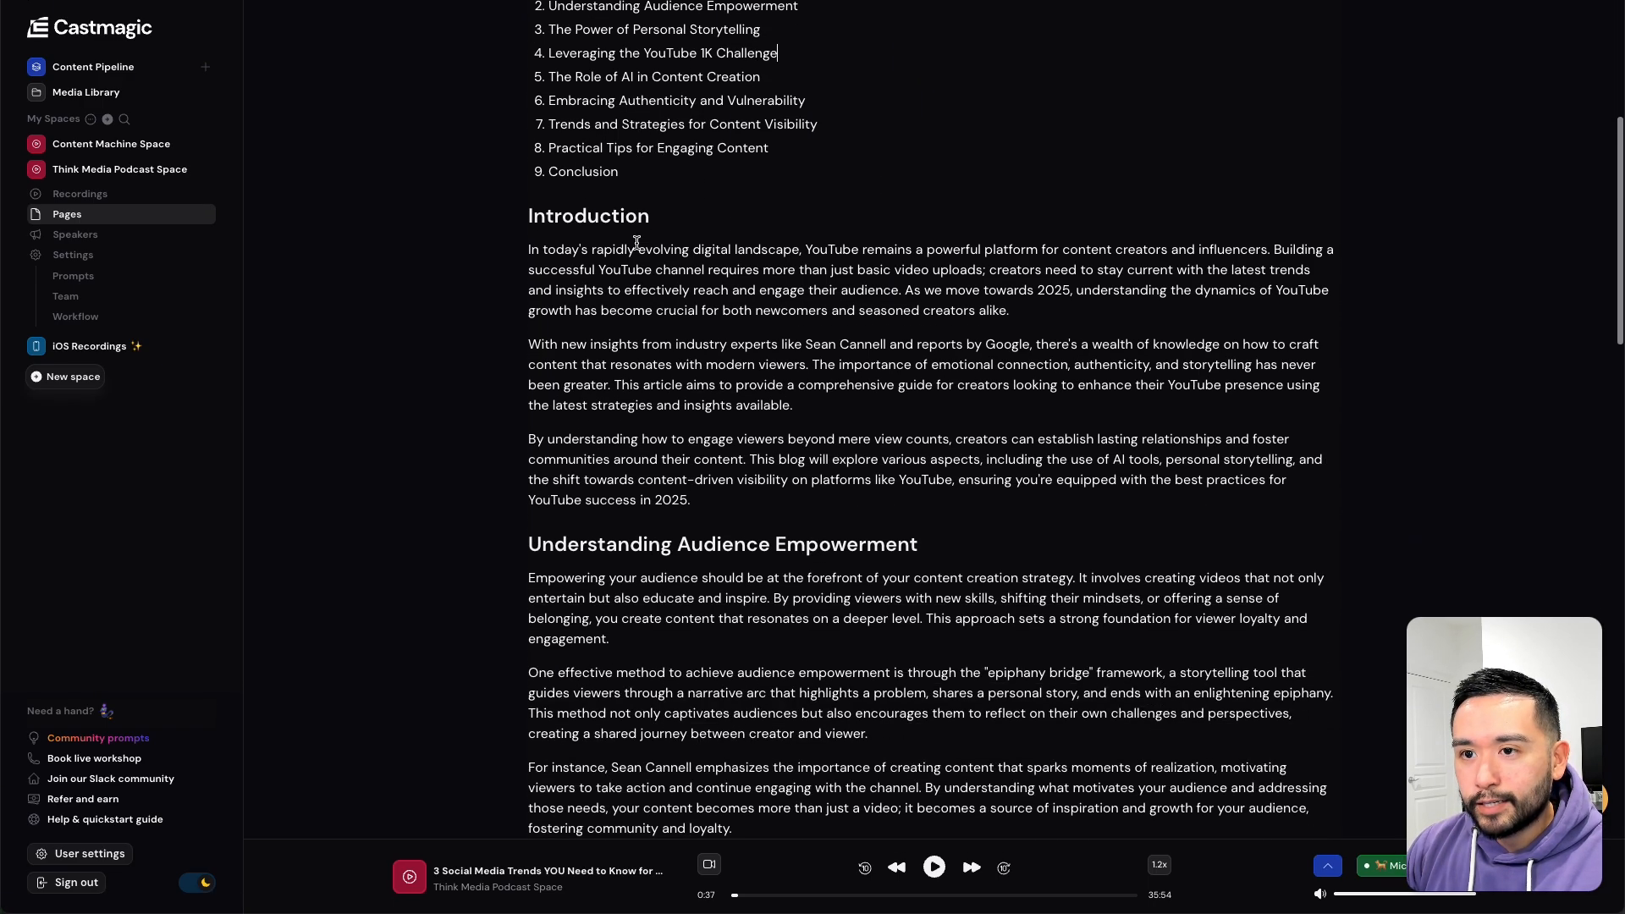
{"action": "scroll", "coordinate": [638, 245], "scroll_direction": "down", "scroll_amount": 4}
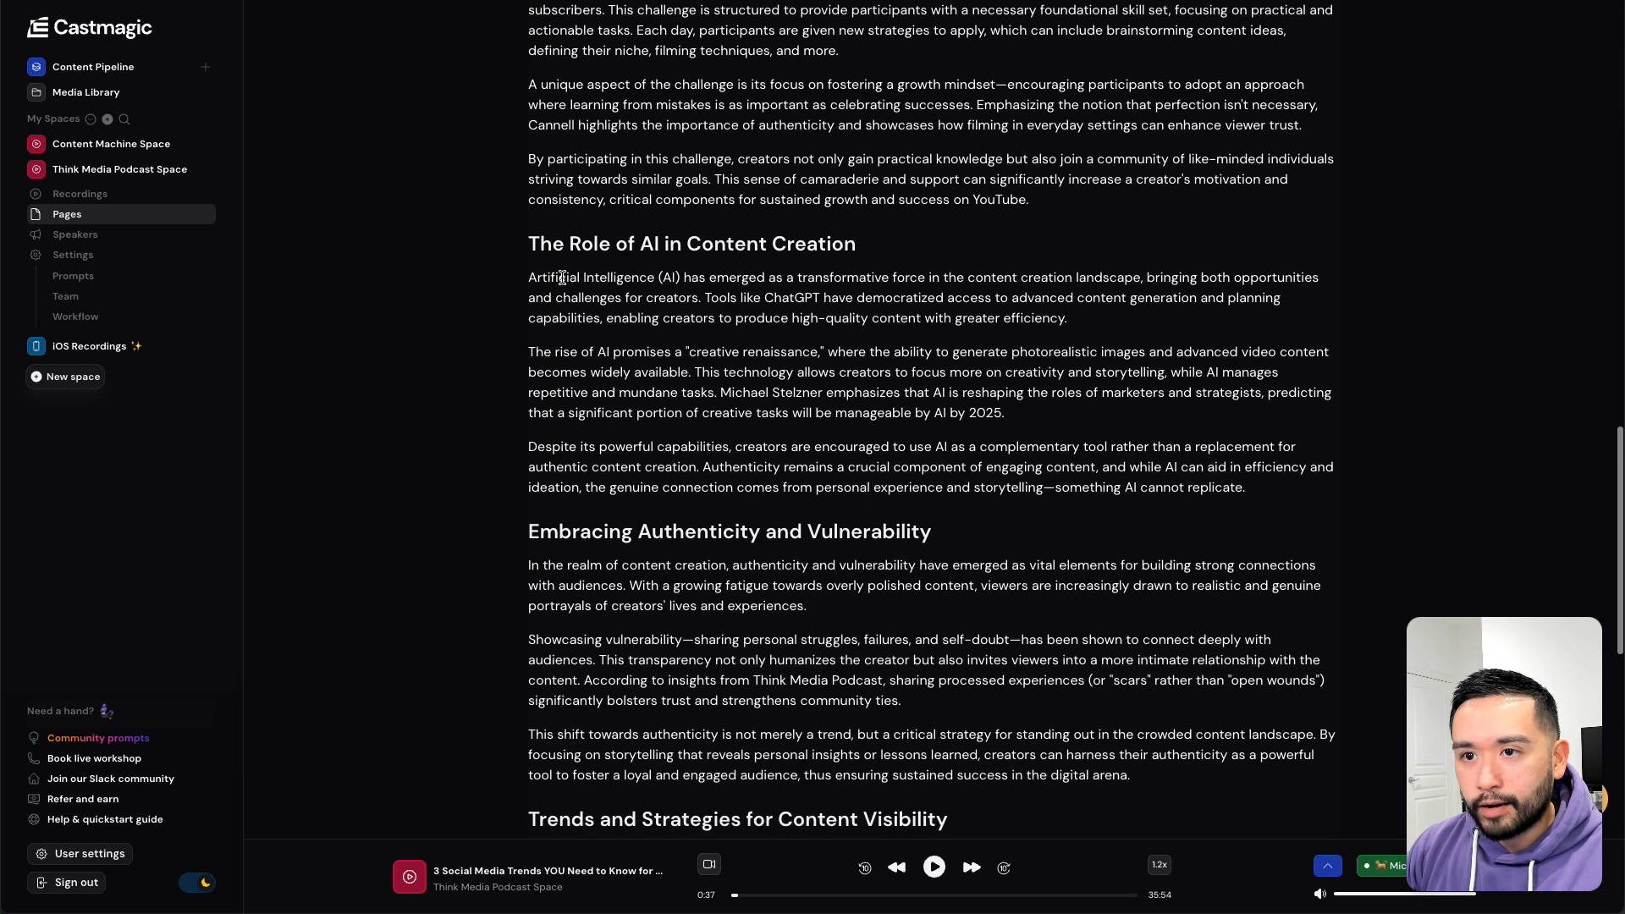
{"action": "left_click_drag", "start_coordinate": [562, 277], "coordinate": [961, 373]}
{"action": "scroll", "coordinate": [959, 376], "scroll_direction": "down", "scroll_amount": 5}
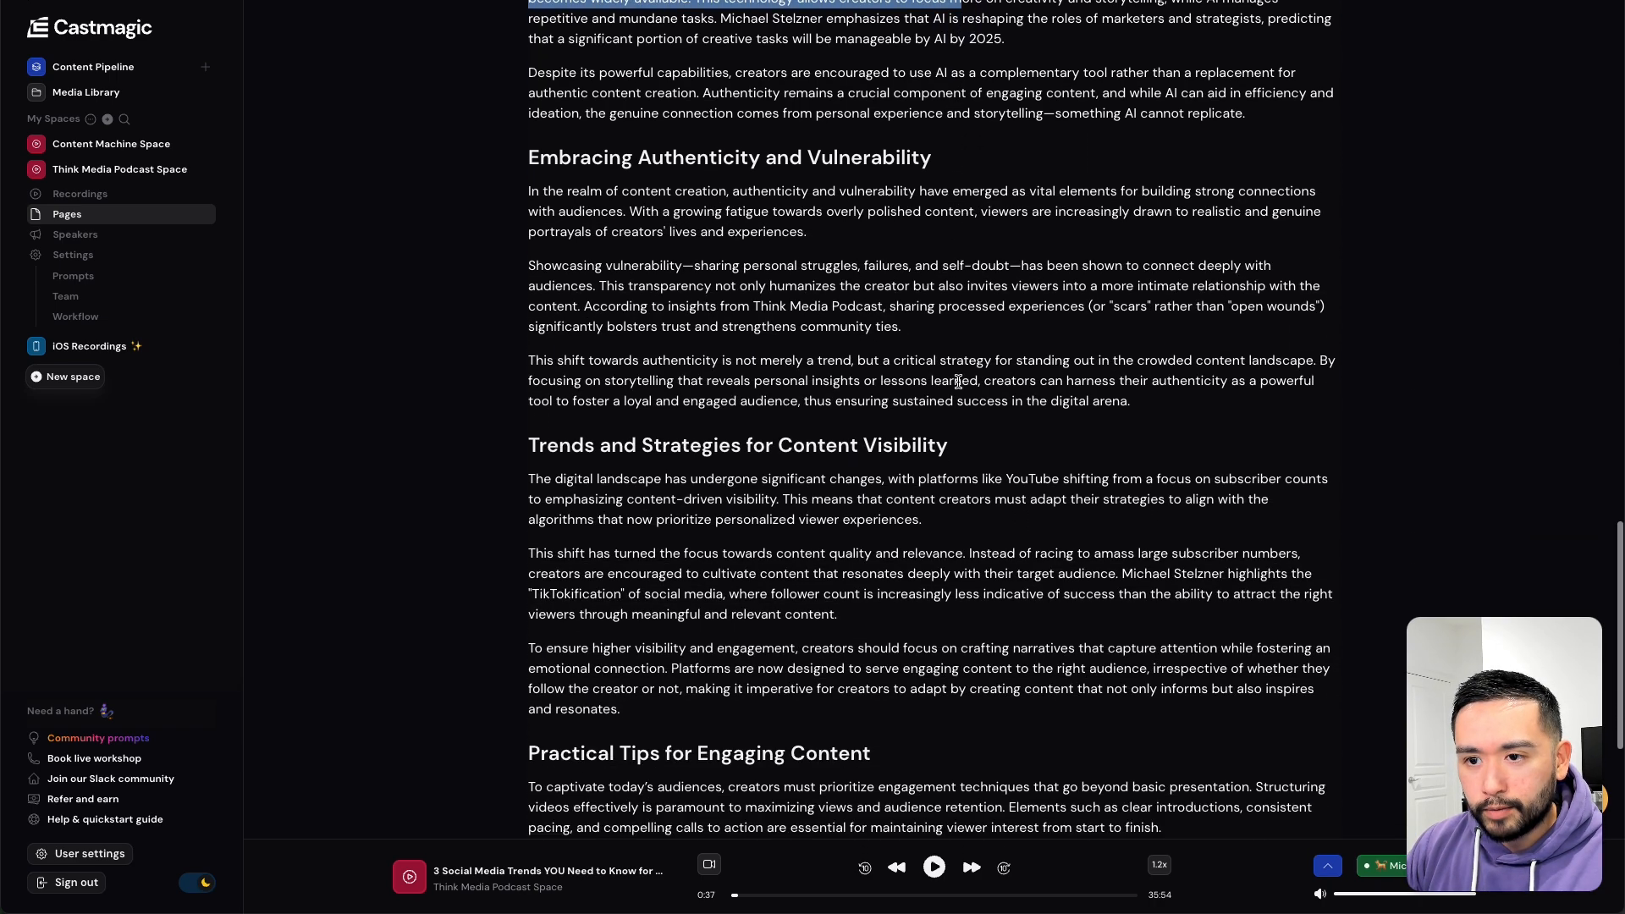
{"action": "left_click", "coordinate": [932, 159]}
{"action": "left_click", "coordinate": [532, 164], "text": "shift"}
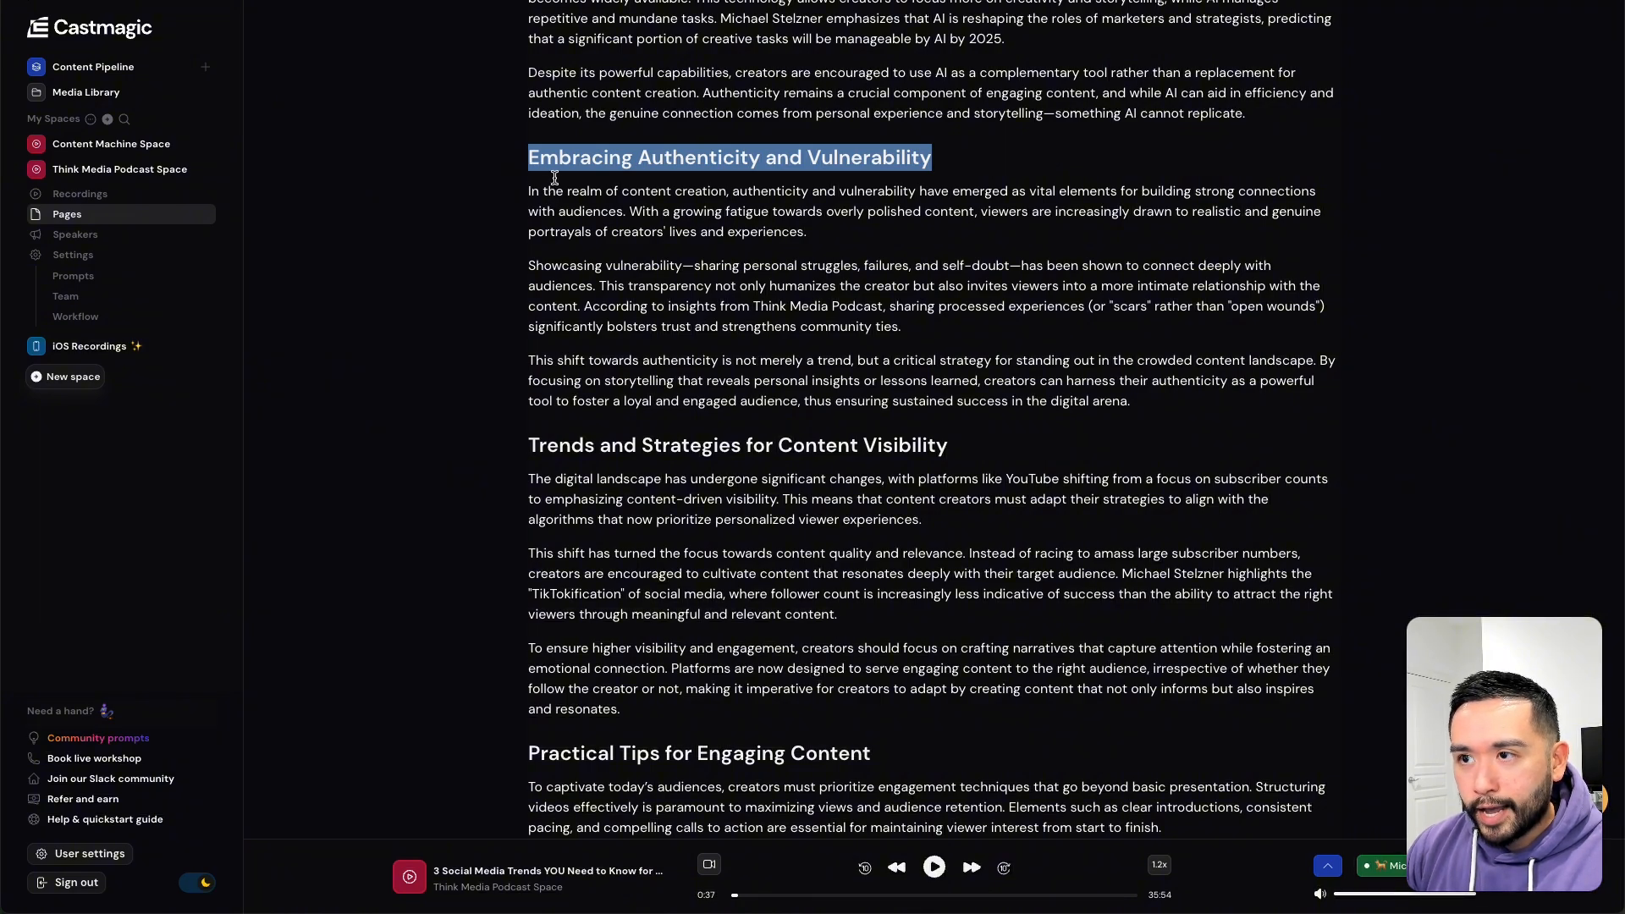
{"action": "left_click", "coordinate": [957, 154]}
{"action": "type", "text": "ff"}
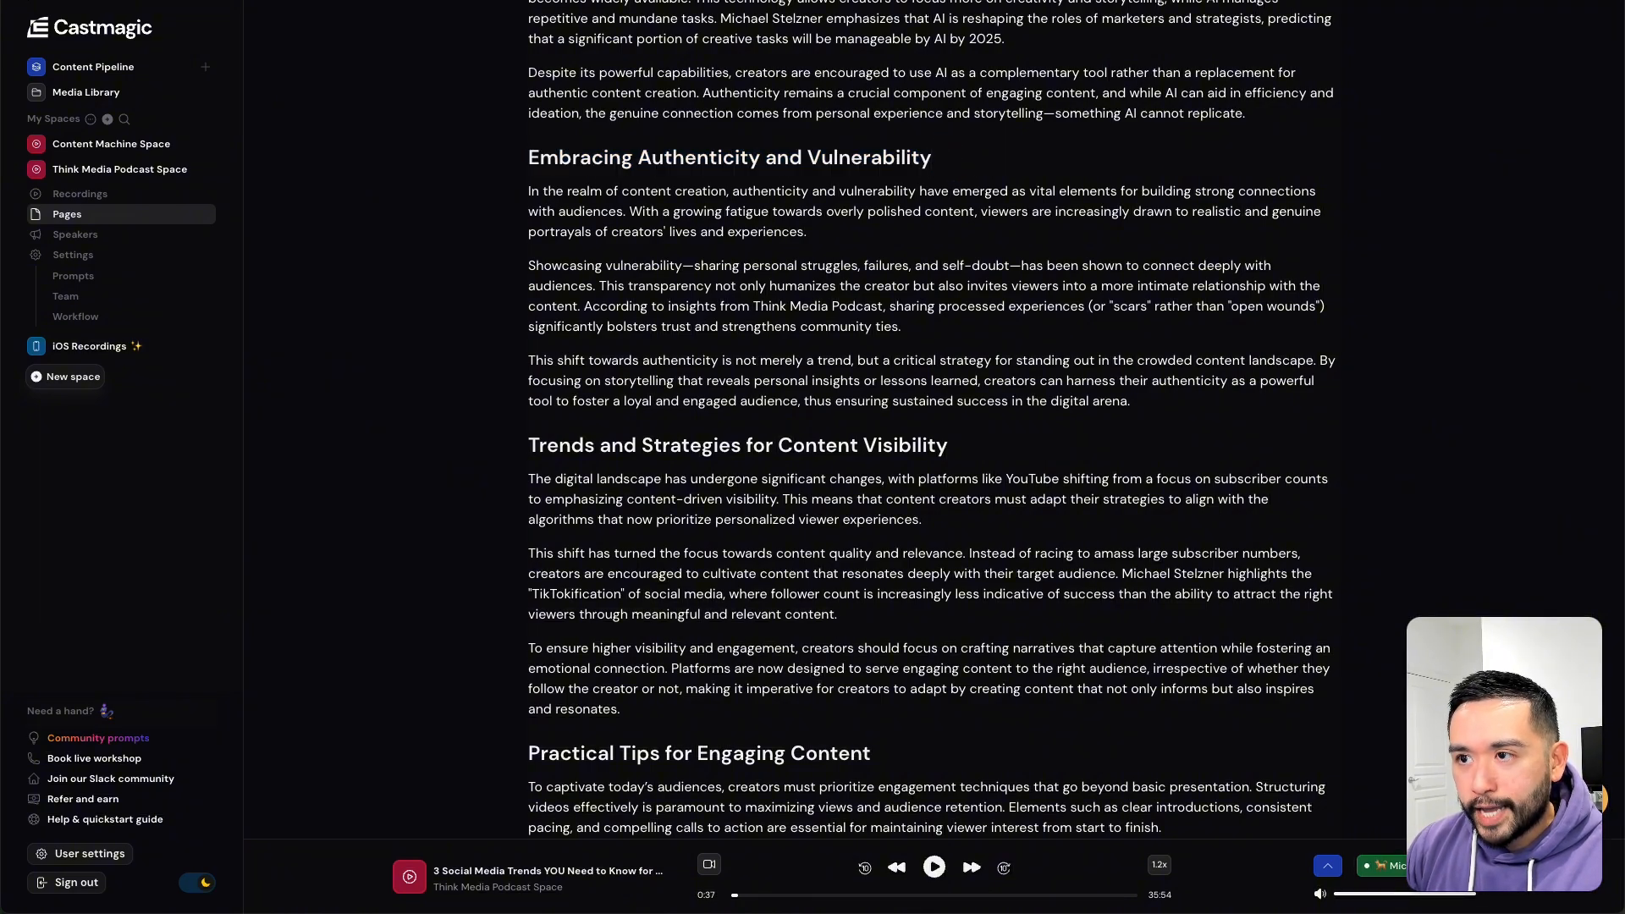
- Check the options for a selected passage under the authenticity heading and look through the rest of the article to its conclusion
{"action": "left_click_drag", "start_coordinate": [963, 286], "coordinate": [537, 191]}
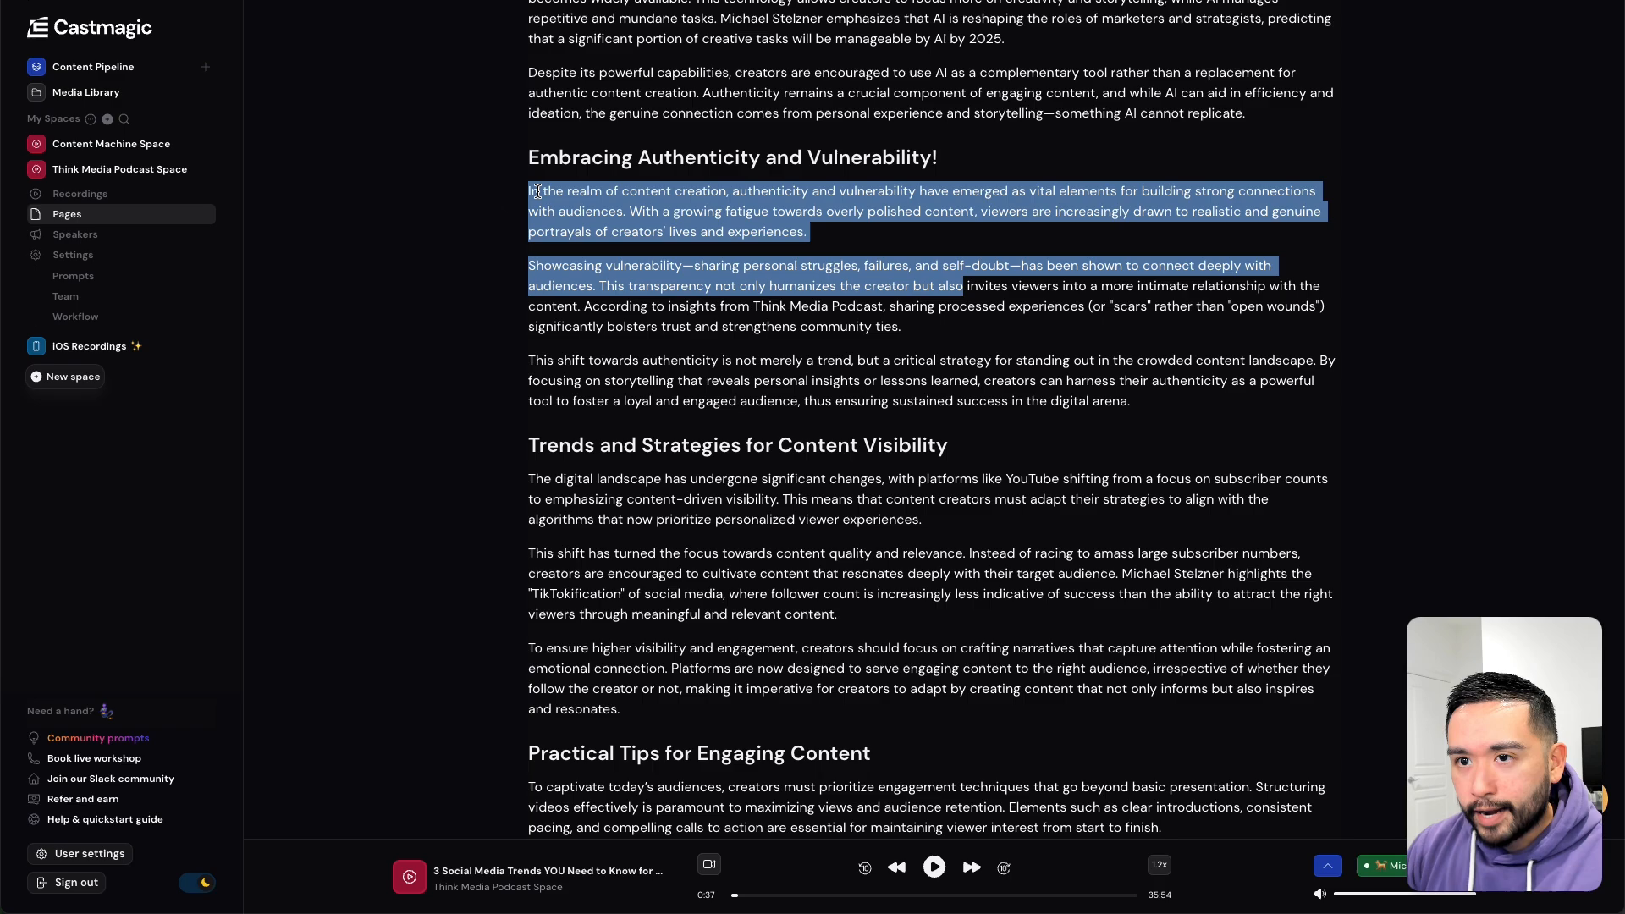
{"action": "right_click", "coordinate": [549, 201]}
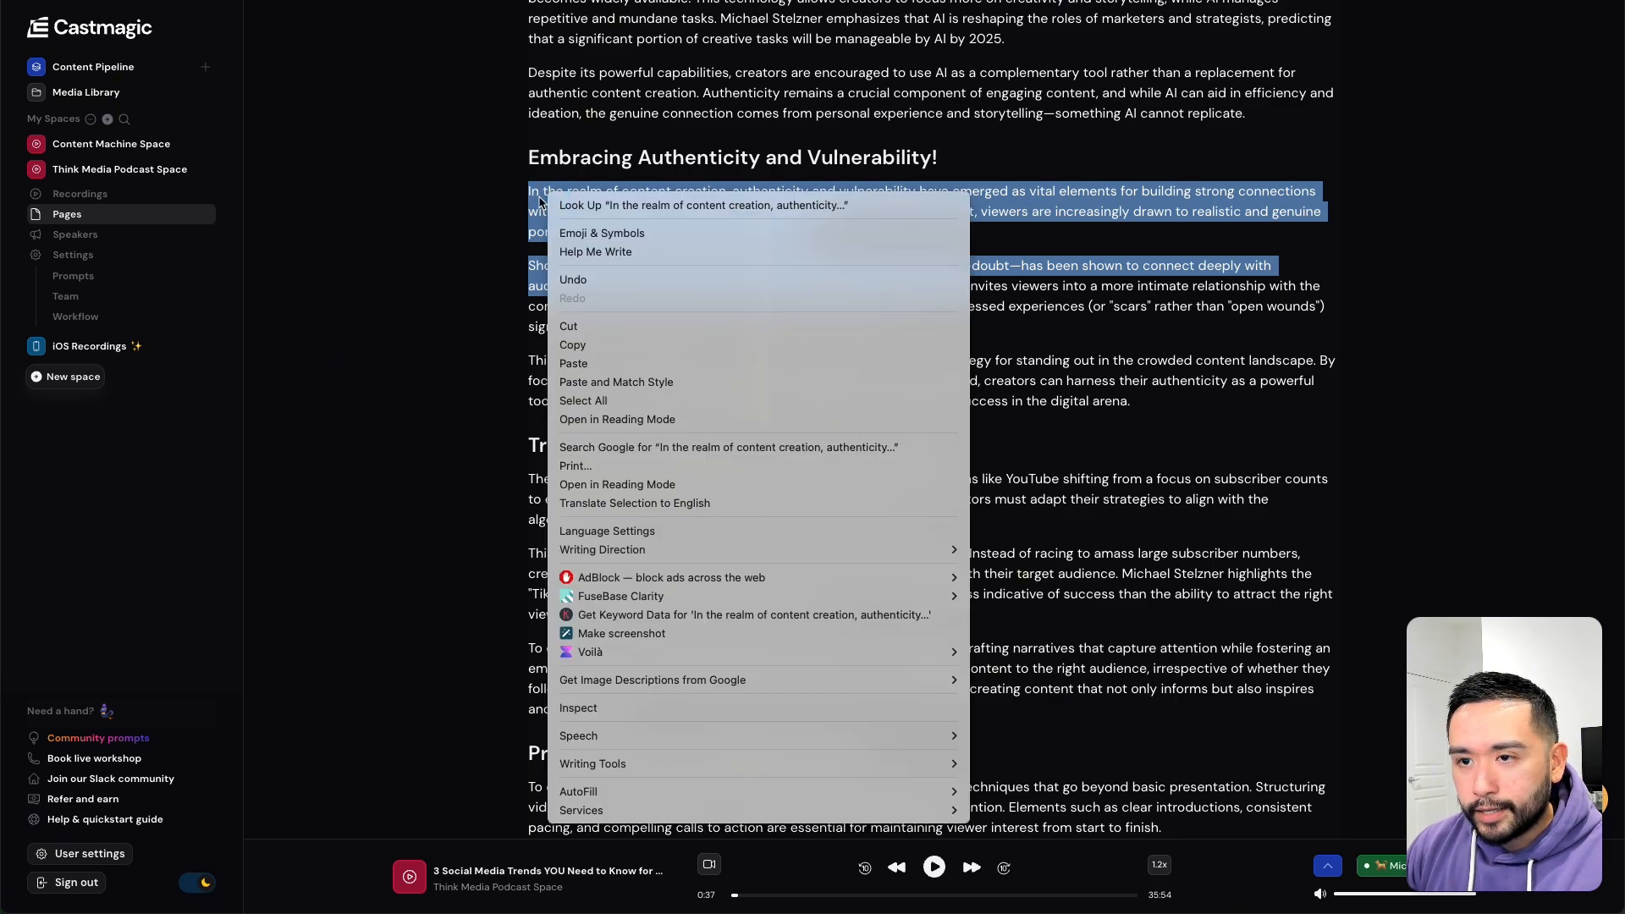
{"action": "key", "text": "Escape"}
{"action": "scroll", "coordinate": [762, 381], "scroll_direction": "down", "scroll_amount": 8}
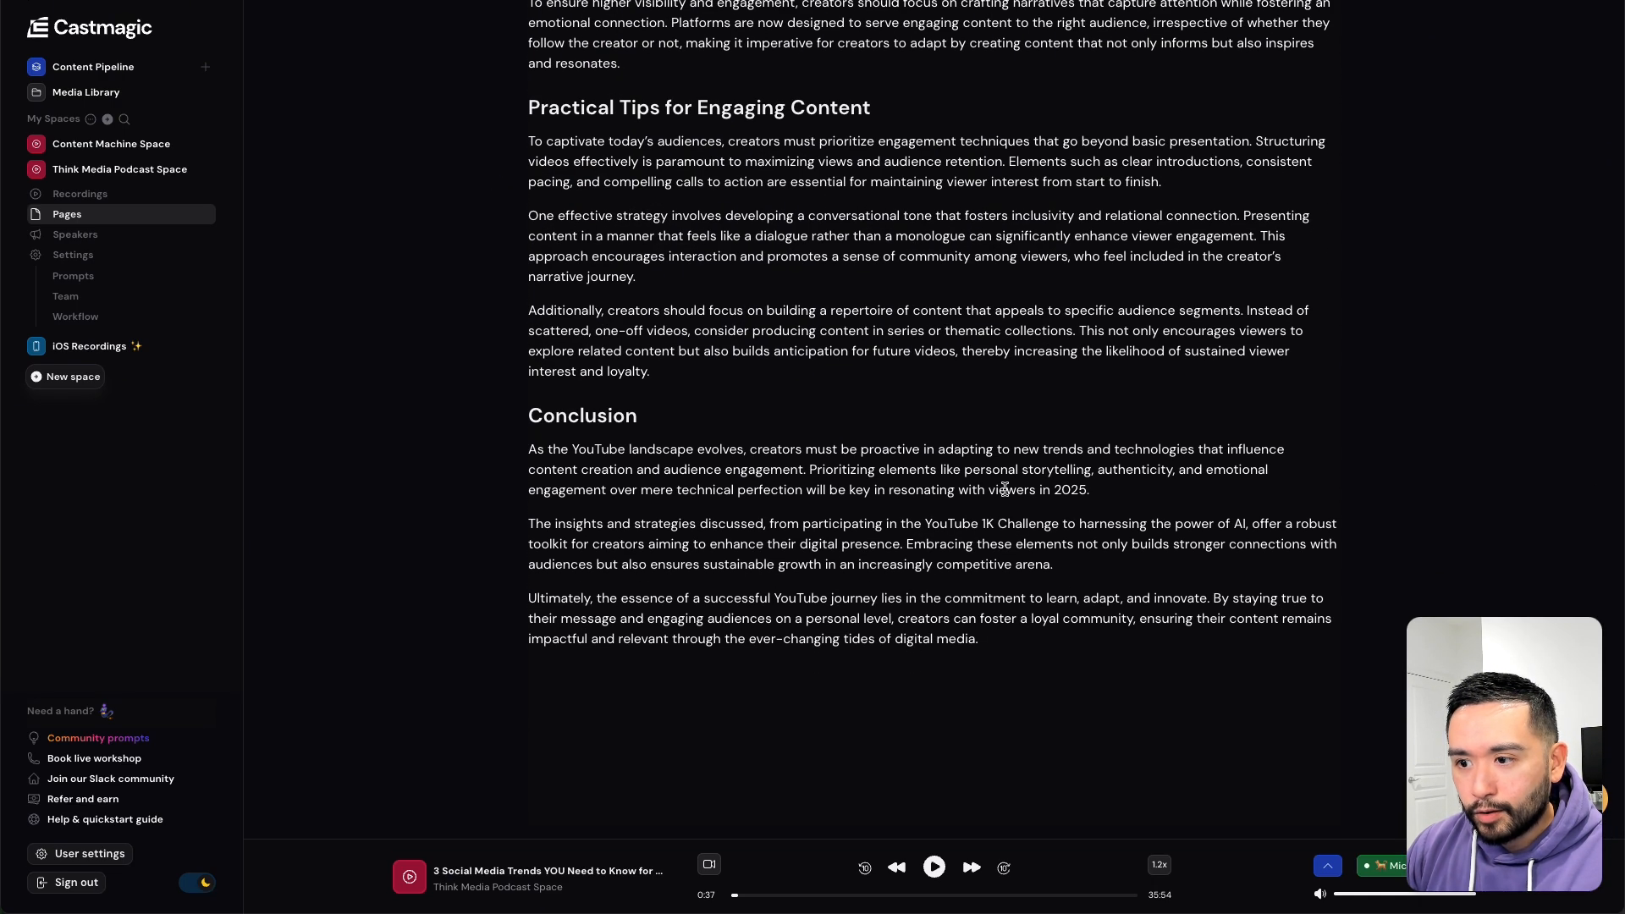
{"action": "left_click", "coordinate": [744, 309], "text": "shift"}
{"action": "left_click", "coordinate": [709, 255], "text": "shift"}
{"action": "scroll", "coordinate": [709, 255], "scroll_direction": "up", "scroll_amount": 5}
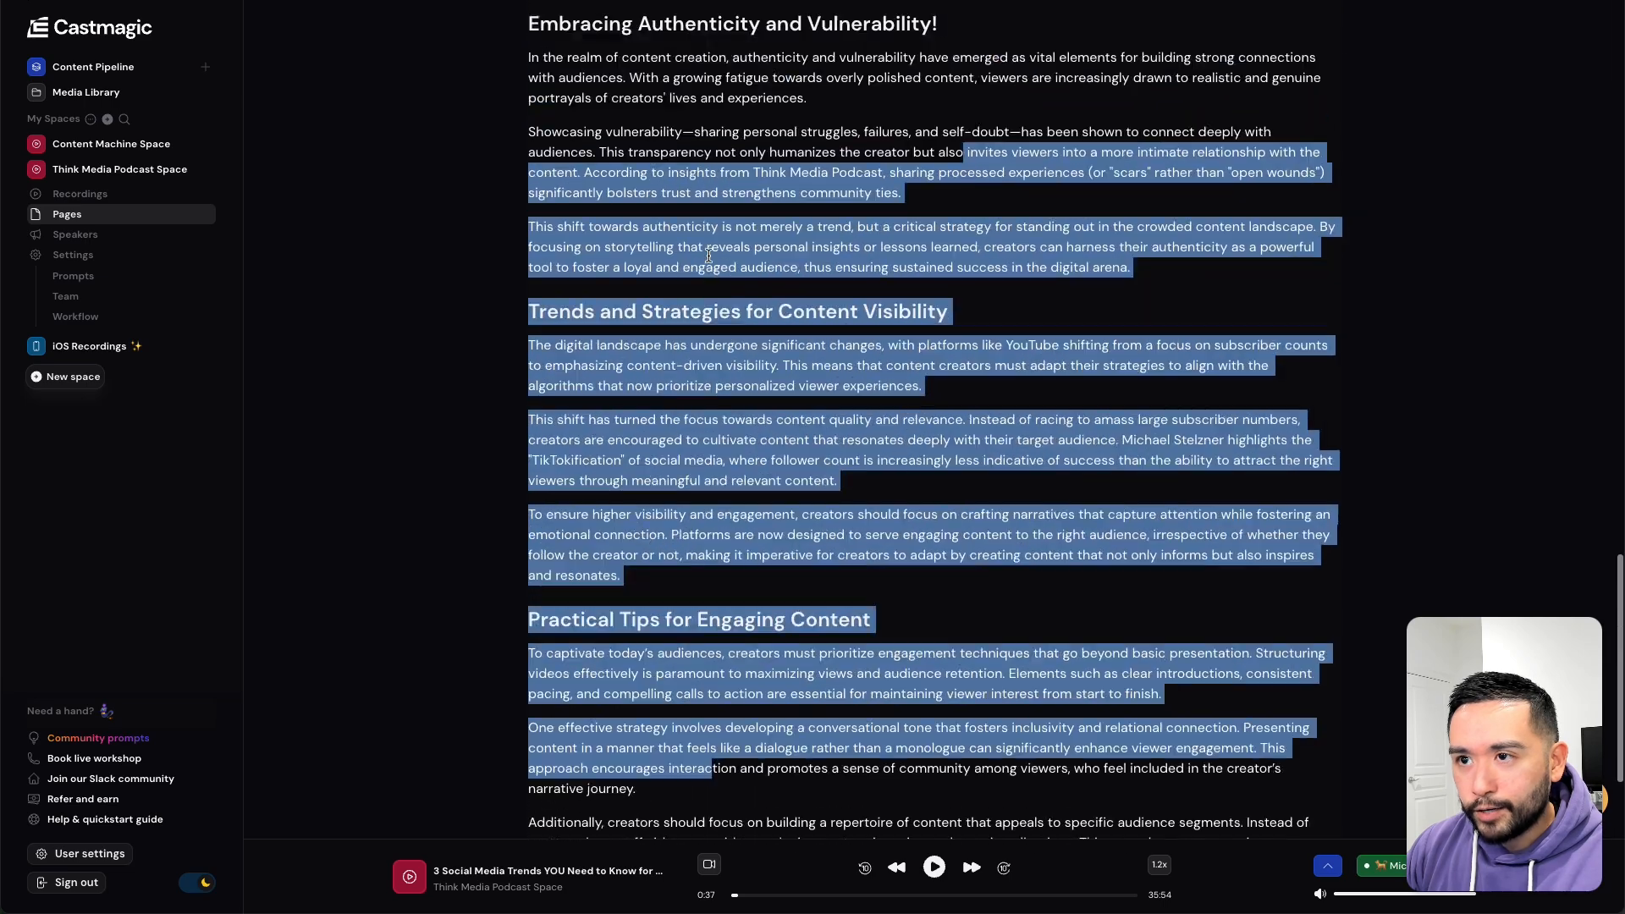
{"action": "scroll", "coordinate": [710, 255], "scroll_direction": "up", "scroll_amount": 20}
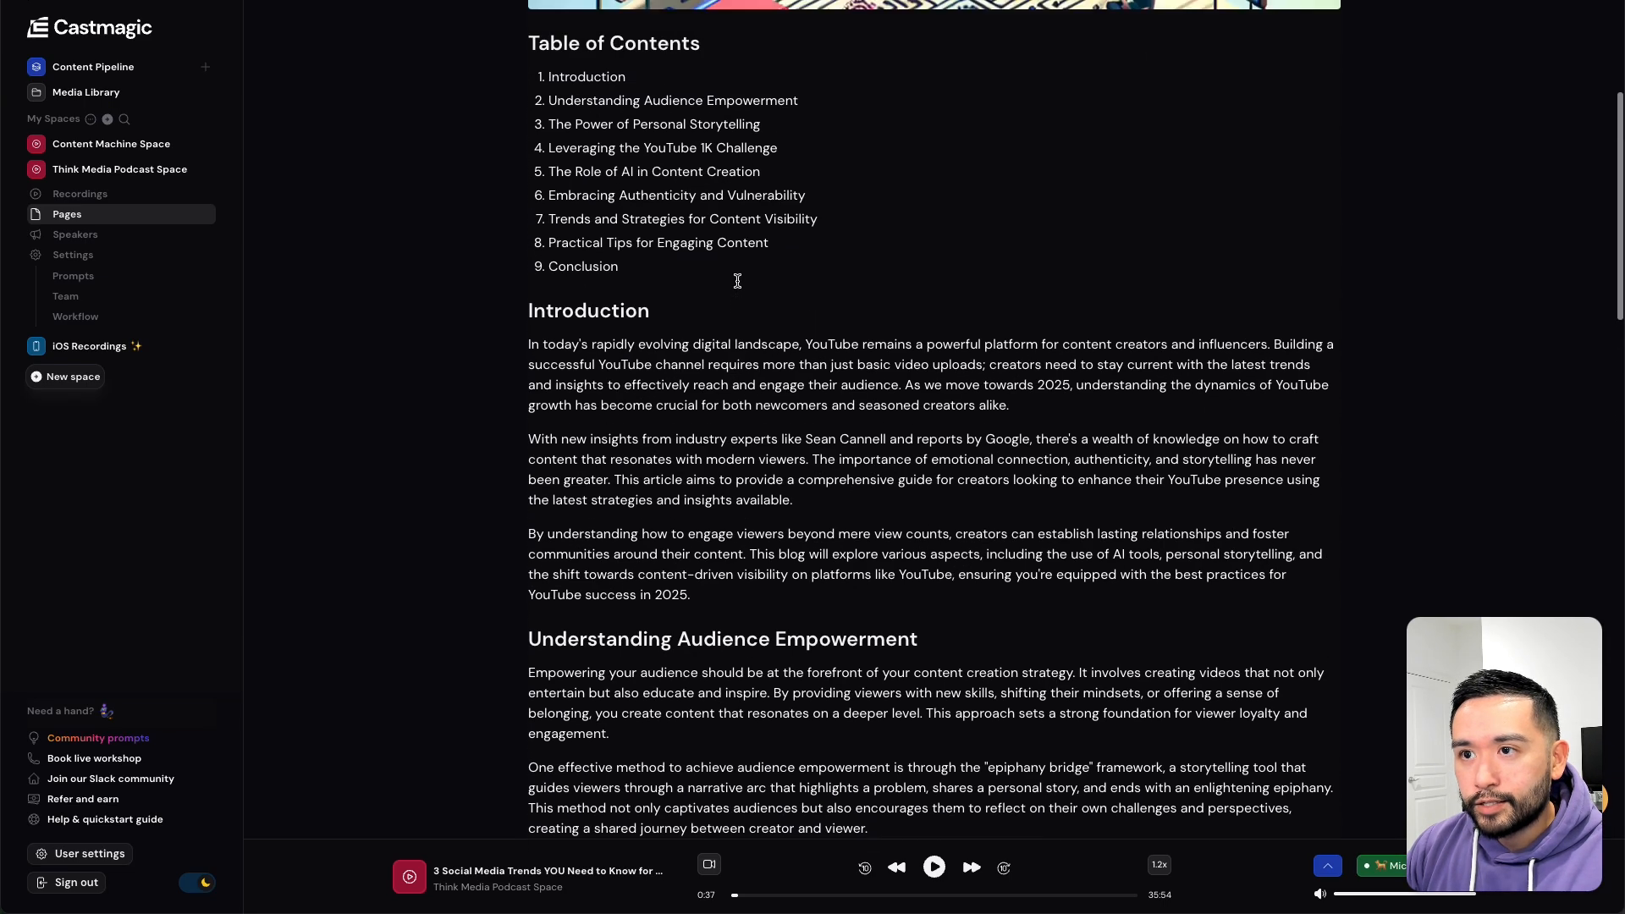
{"action": "scroll", "coordinate": [737, 281], "scroll_direction": "up", "scroll_amount": 5}
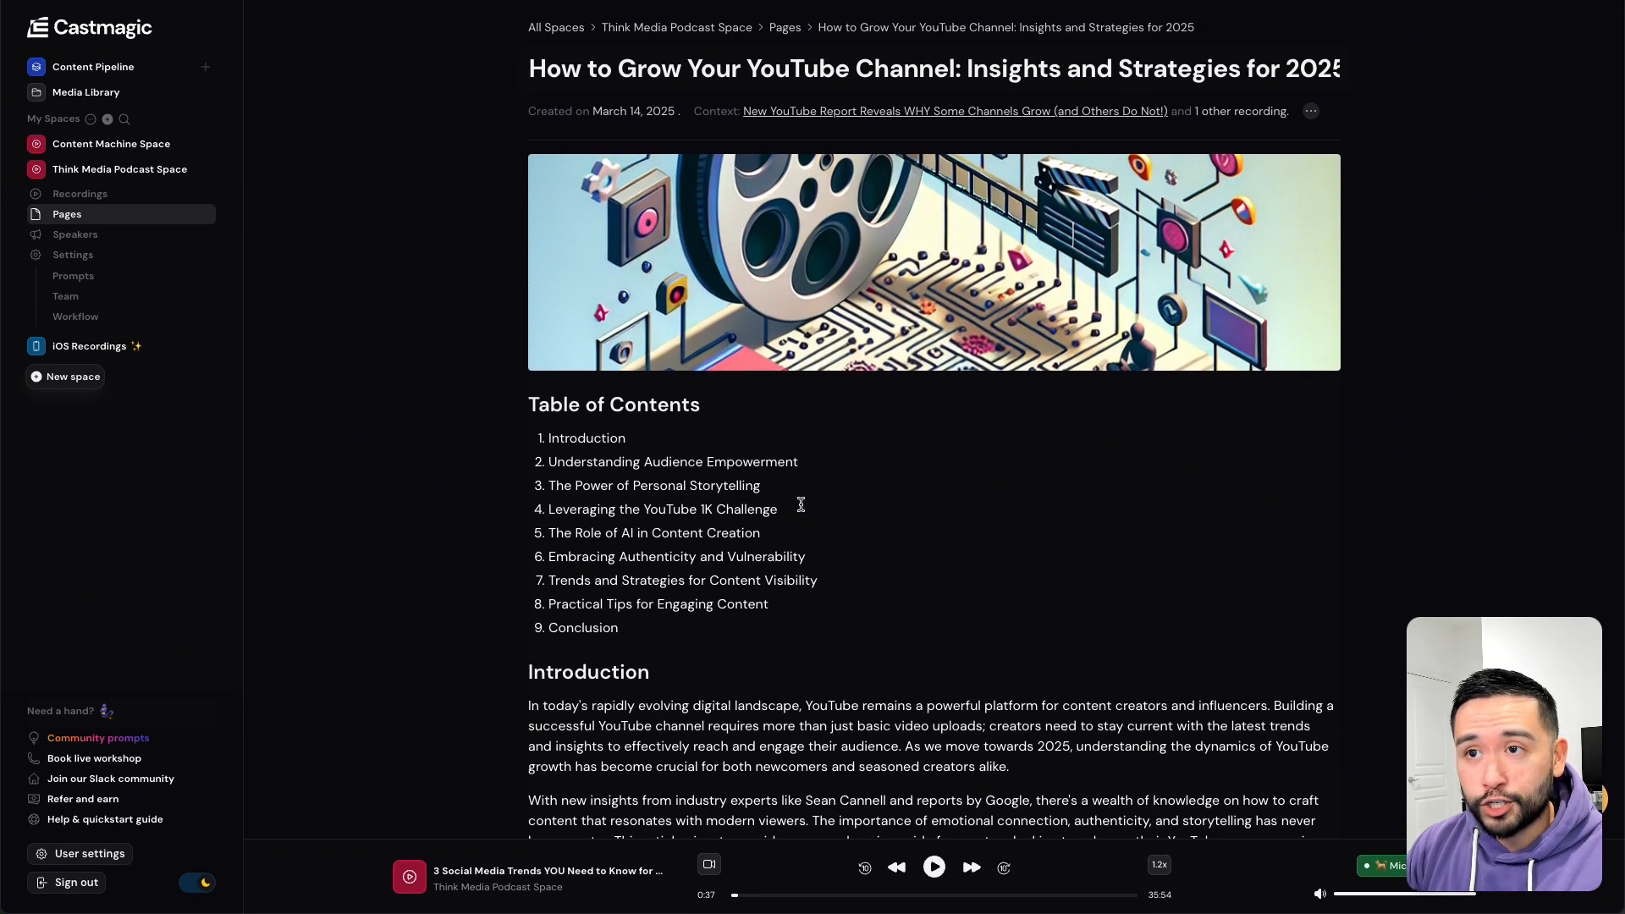
- Create a public link to the generated page and look through the published article
{"action": "left_click", "coordinate": [1311, 113]}
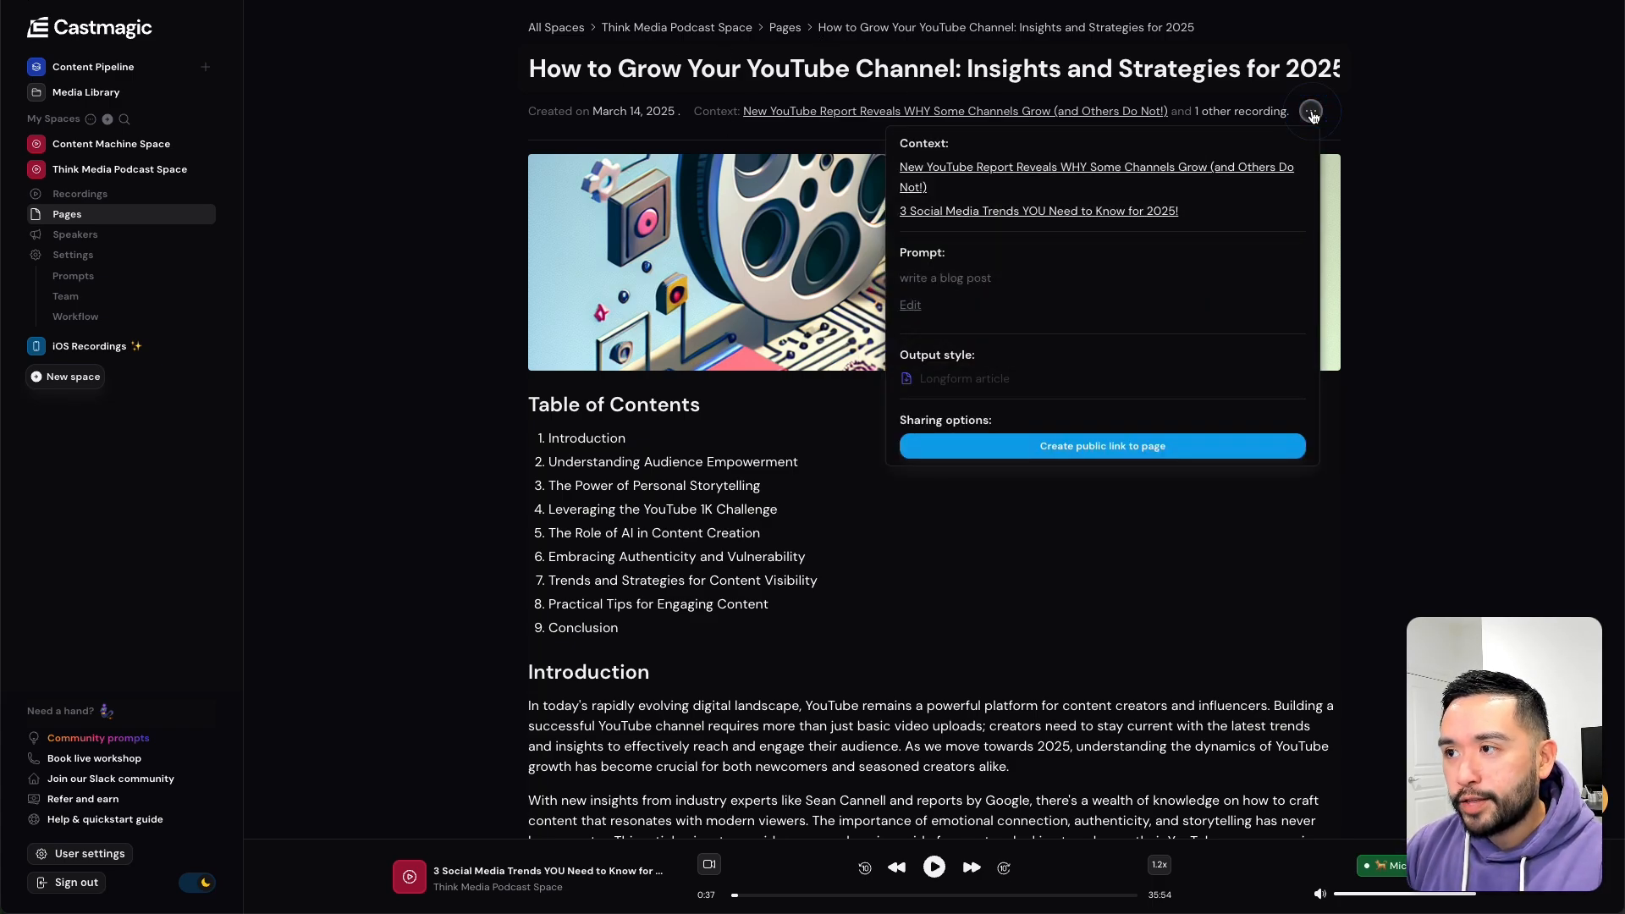
{"action": "left_click", "coordinate": [1092, 444]}
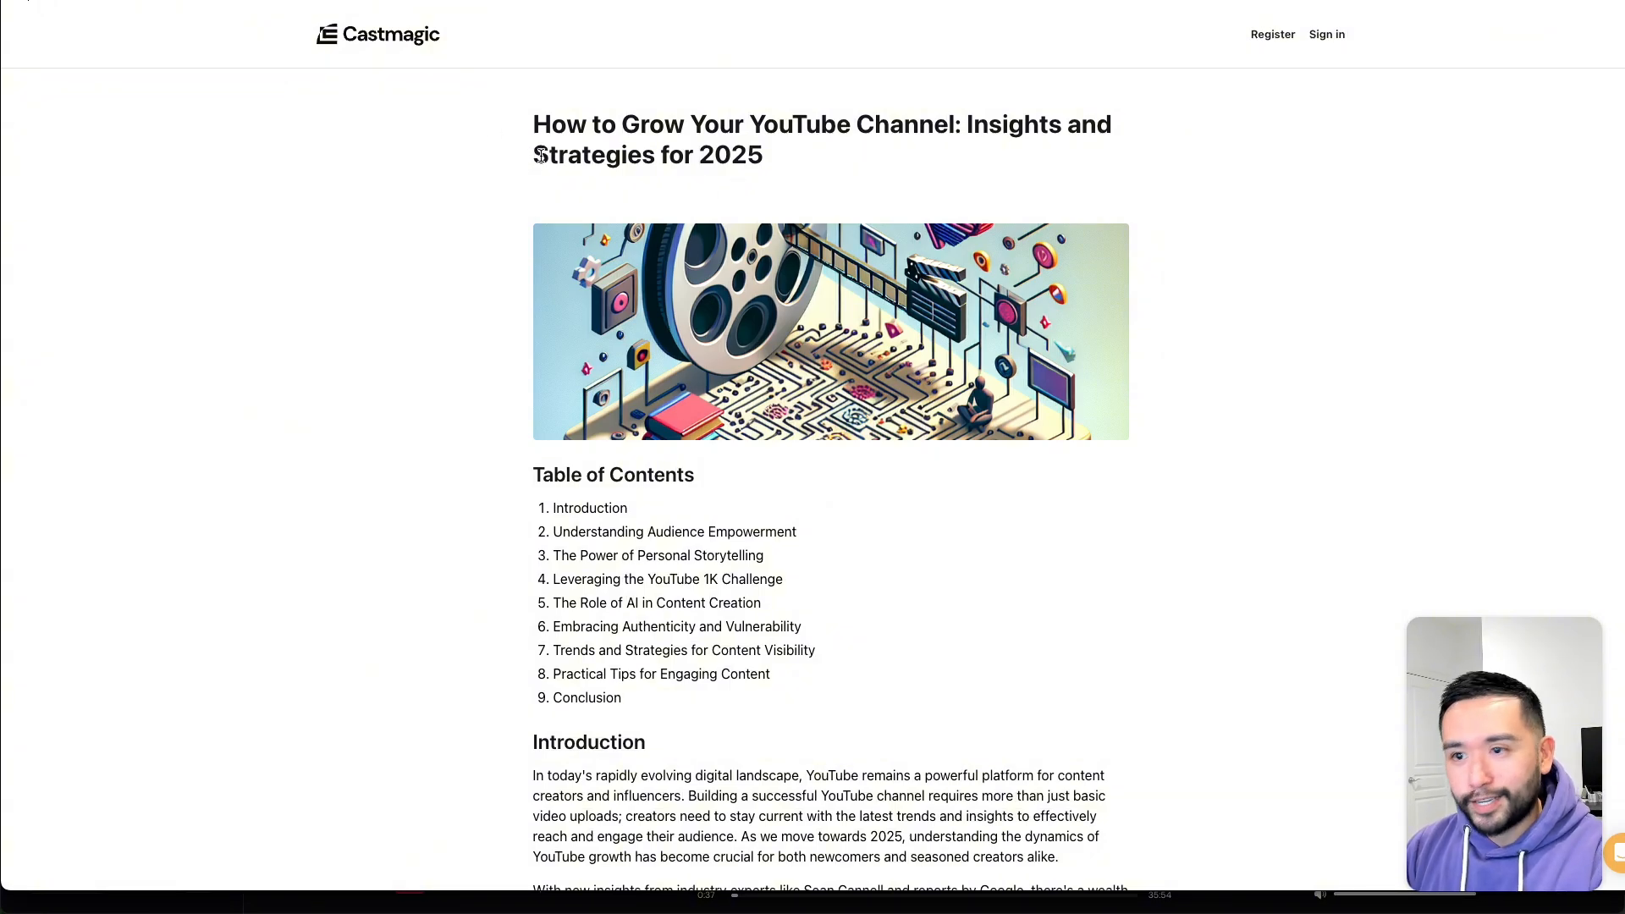
{"action": "scroll", "coordinate": [541, 158], "scroll_direction": "down", "scroll_amount": 1}
{"action": "scroll", "coordinate": [554, 227], "scroll_direction": "down", "scroll_amount": 5}
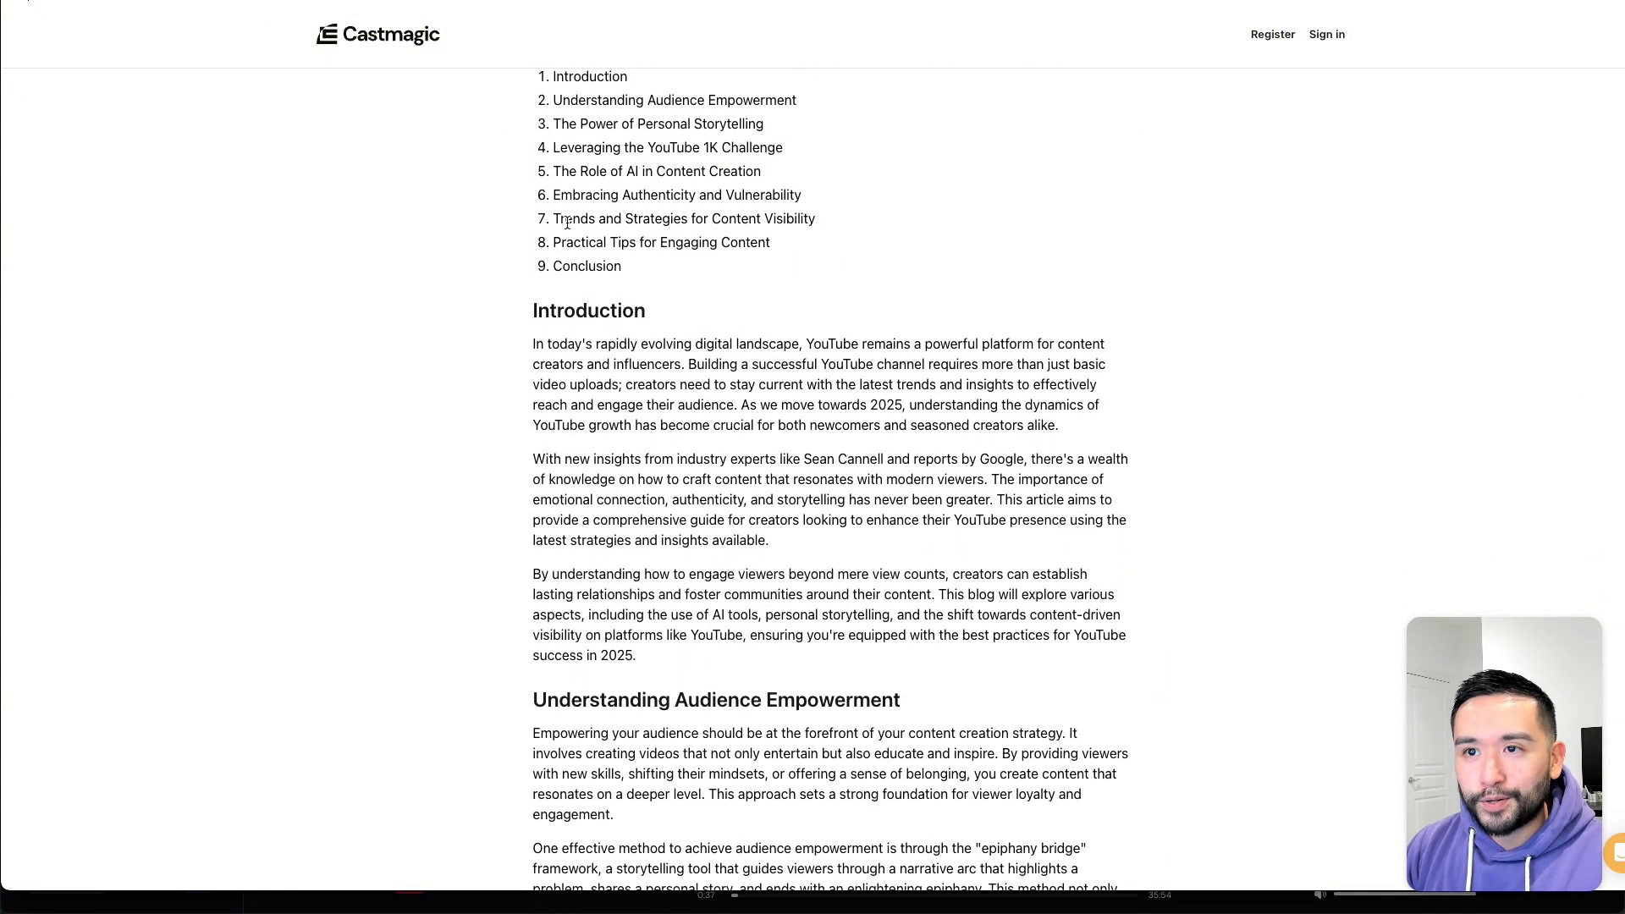
{"action": "scroll", "coordinate": [571, 217], "scroll_direction": "down", "scroll_amount": 20}
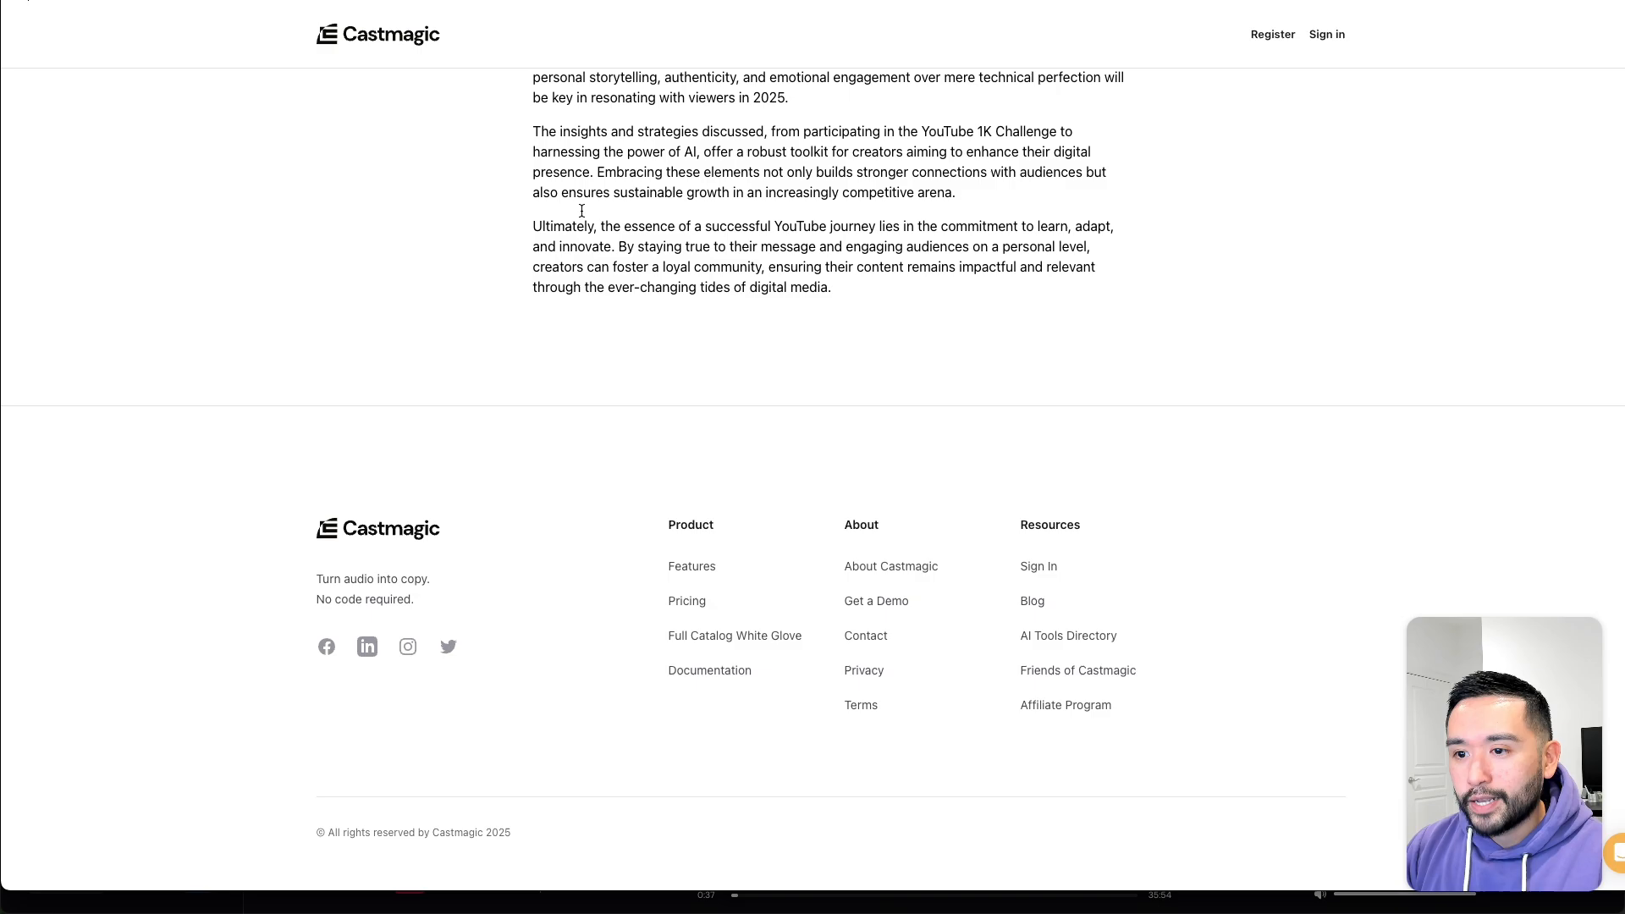
{"action": "scroll", "coordinate": [581, 210], "scroll_direction": "up", "scroll_amount": 20}
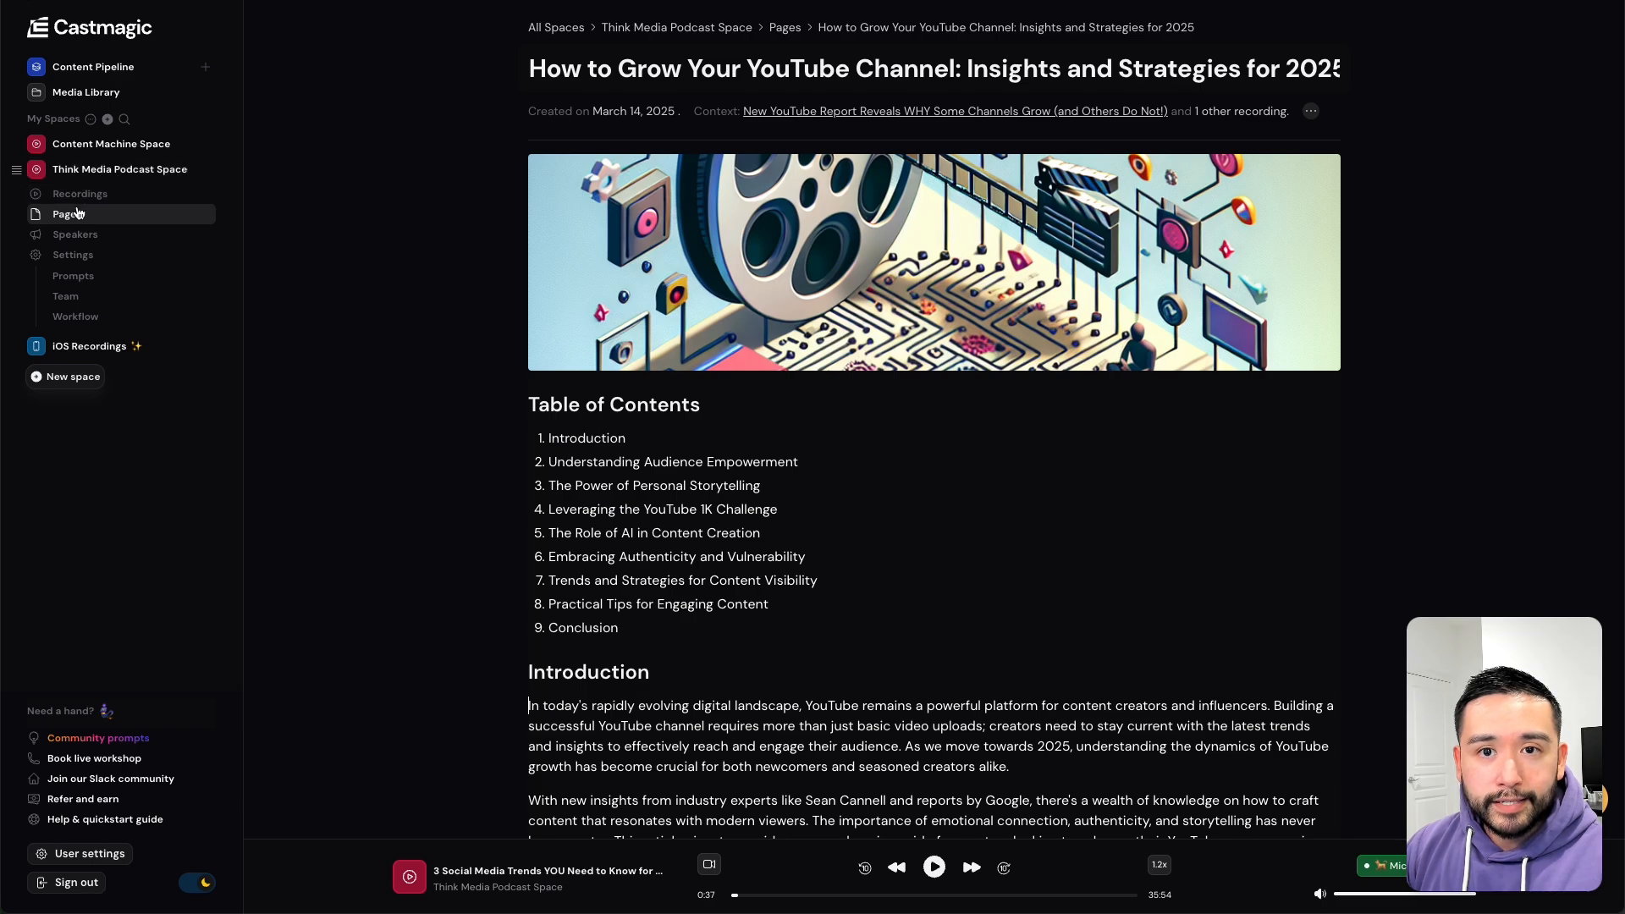
- View Think Media Podcast Space's speakers and roles, and open its "New YouTube Report" recording
{"action": "left_click", "coordinate": [79, 237]}
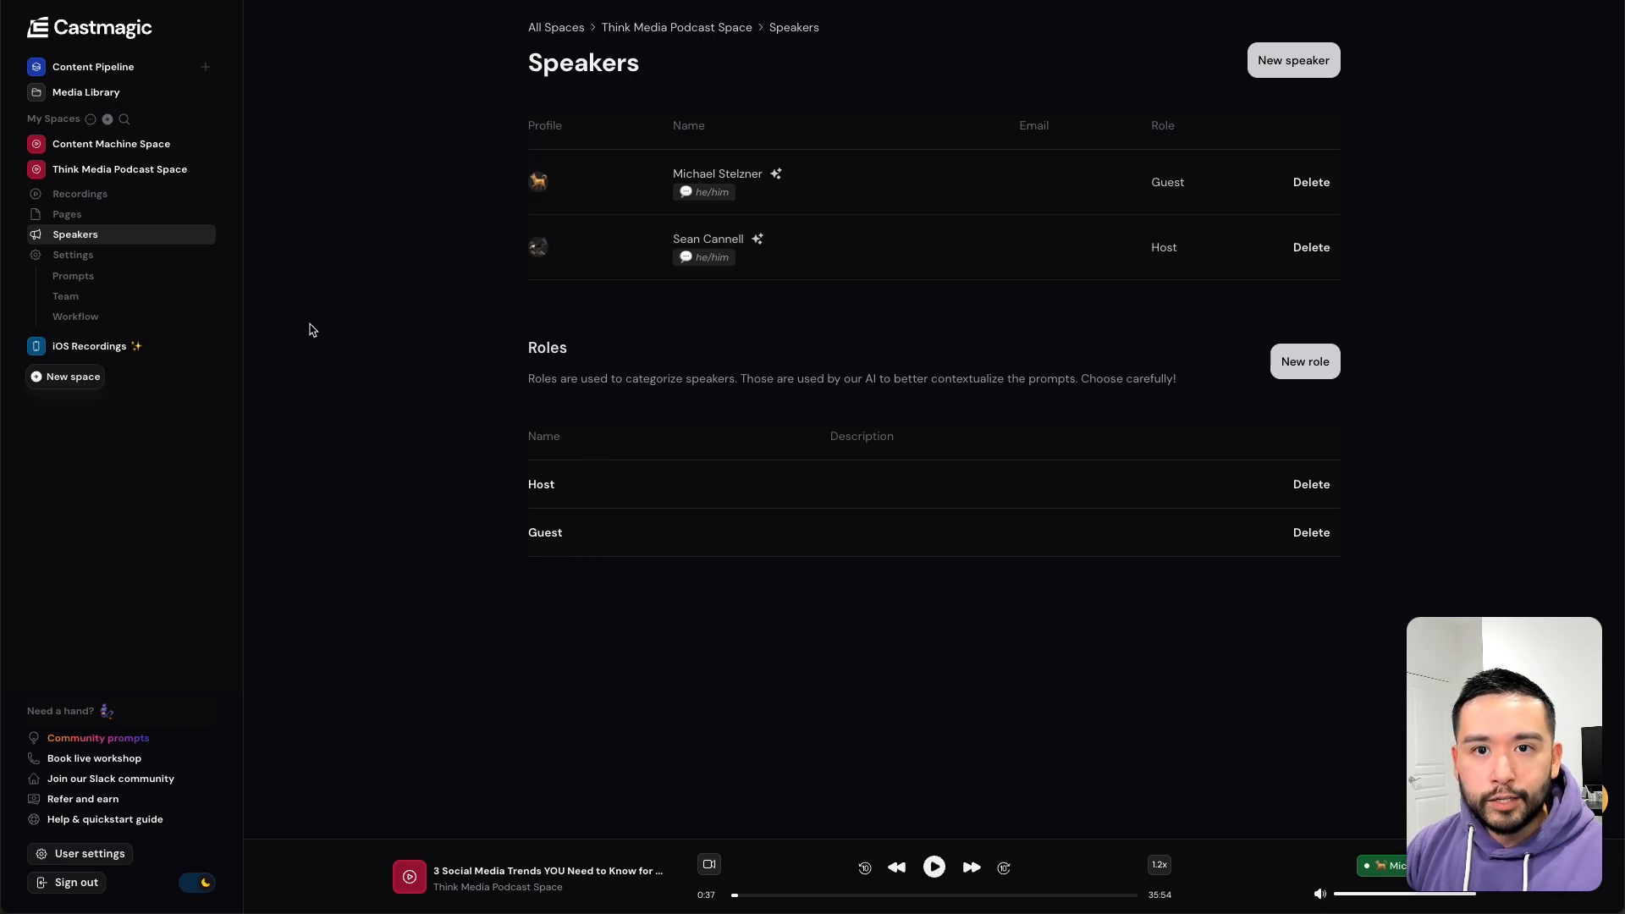
{"action": "left_click", "coordinate": [147, 194]}
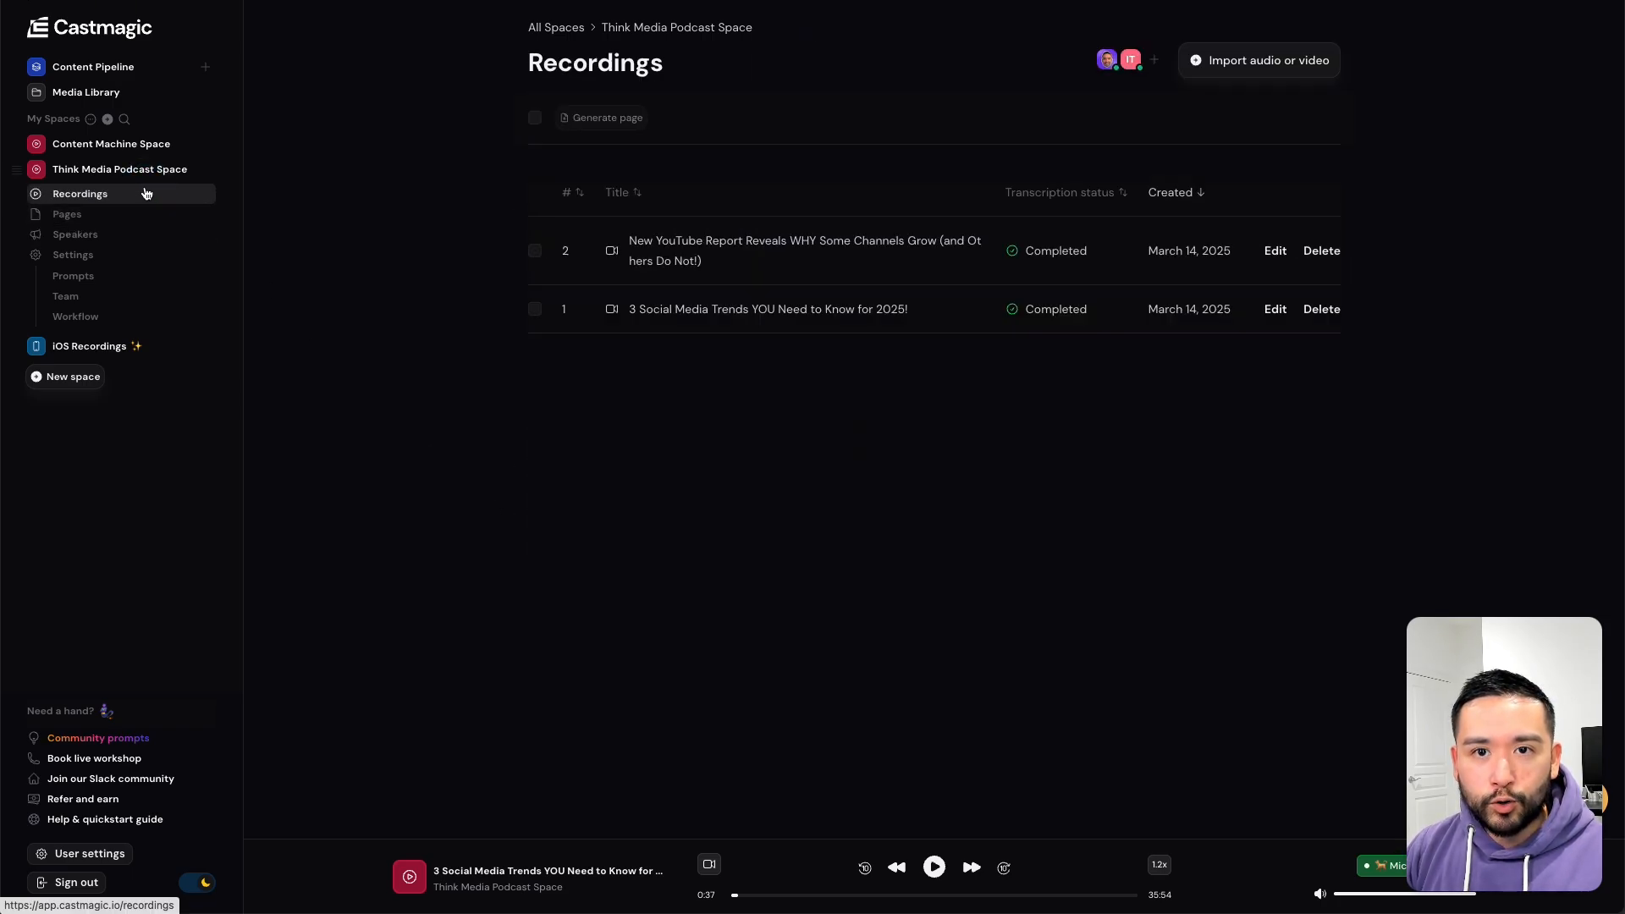
{"action": "left_click", "coordinate": [689, 241]}
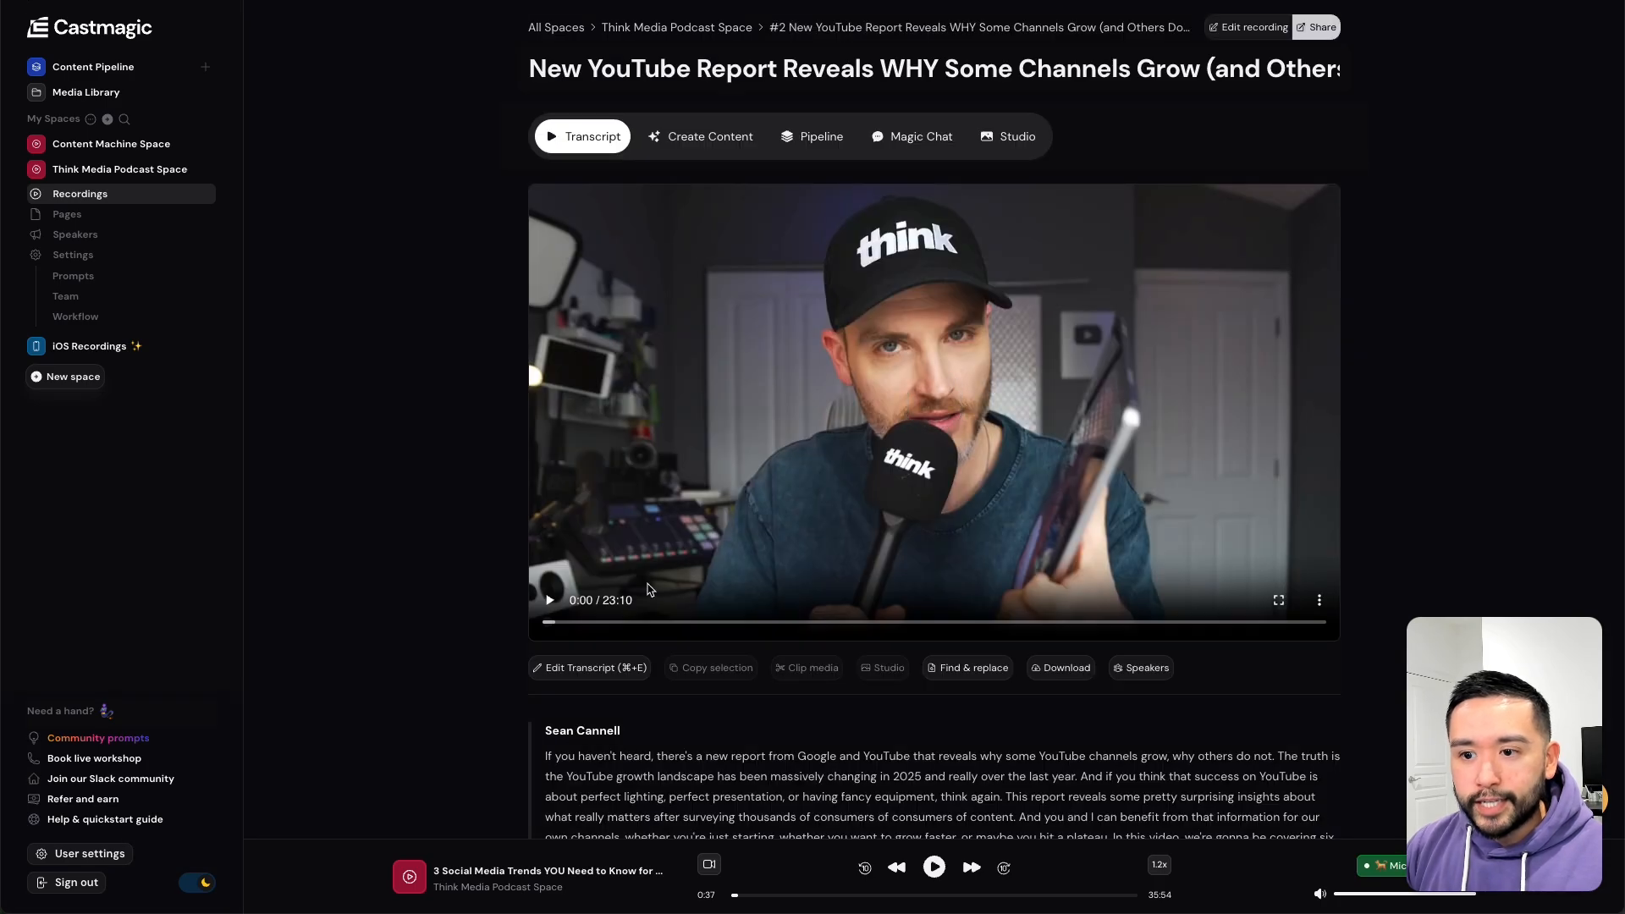
- Examine the speaker labels and timestamps throughout the recording's transcript, closing the floating video player
{"action": "scroll", "coordinate": [755, 646], "scroll_direction": "down", "scroll_amount": 3}
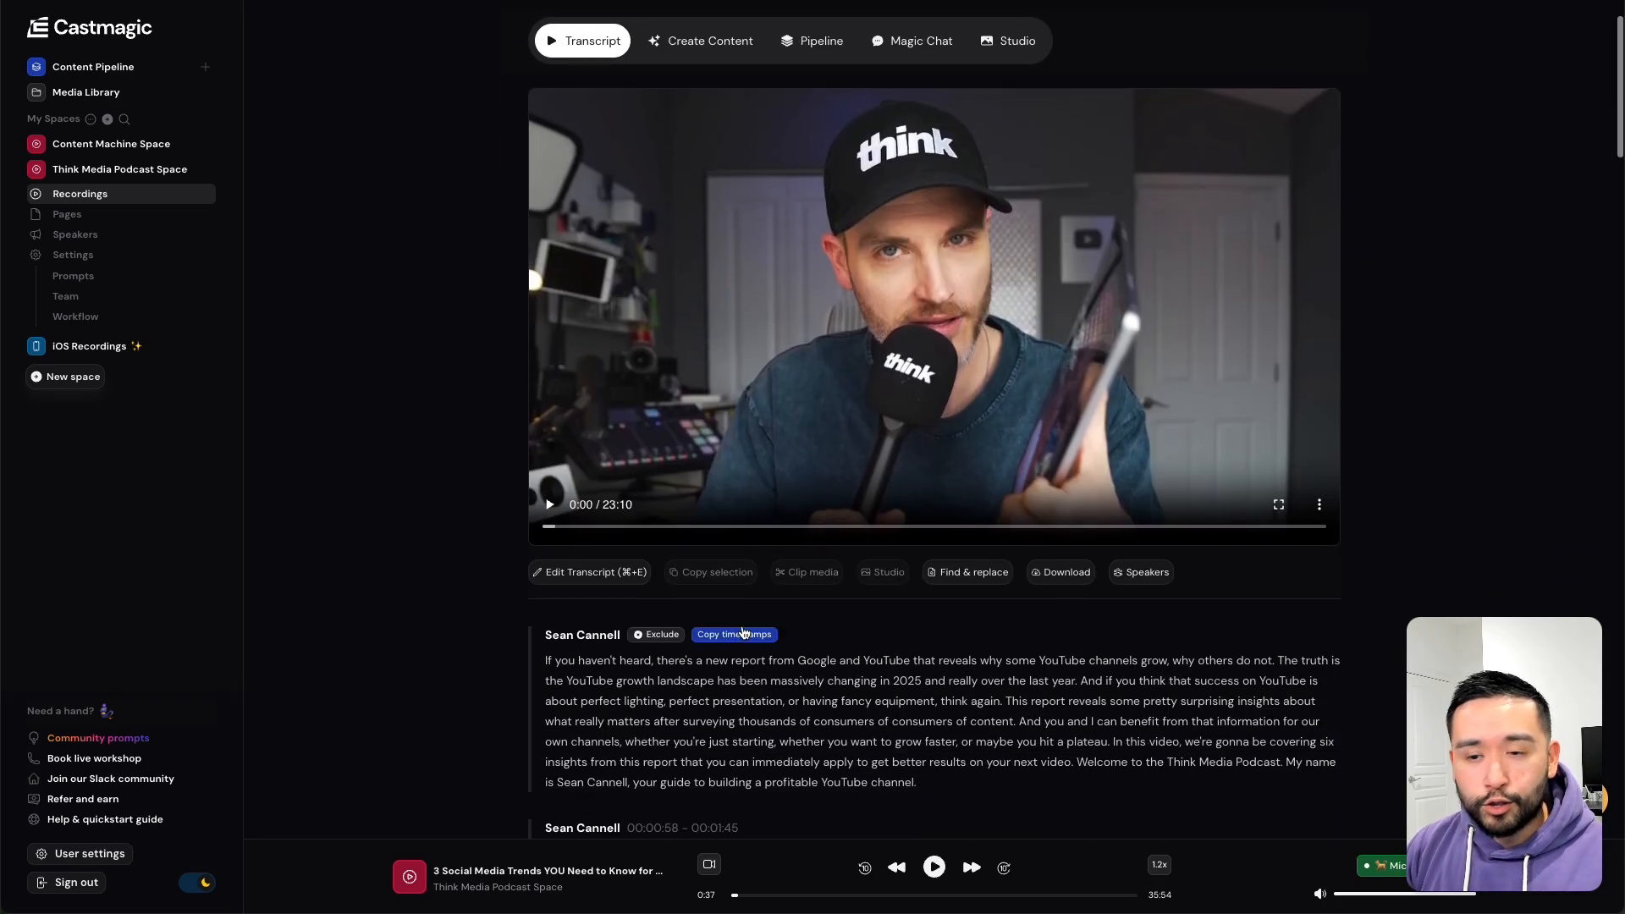
{"action": "scroll", "coordinate": [643, 356], "scroll_direction": "down", "scroll_amount": 15}
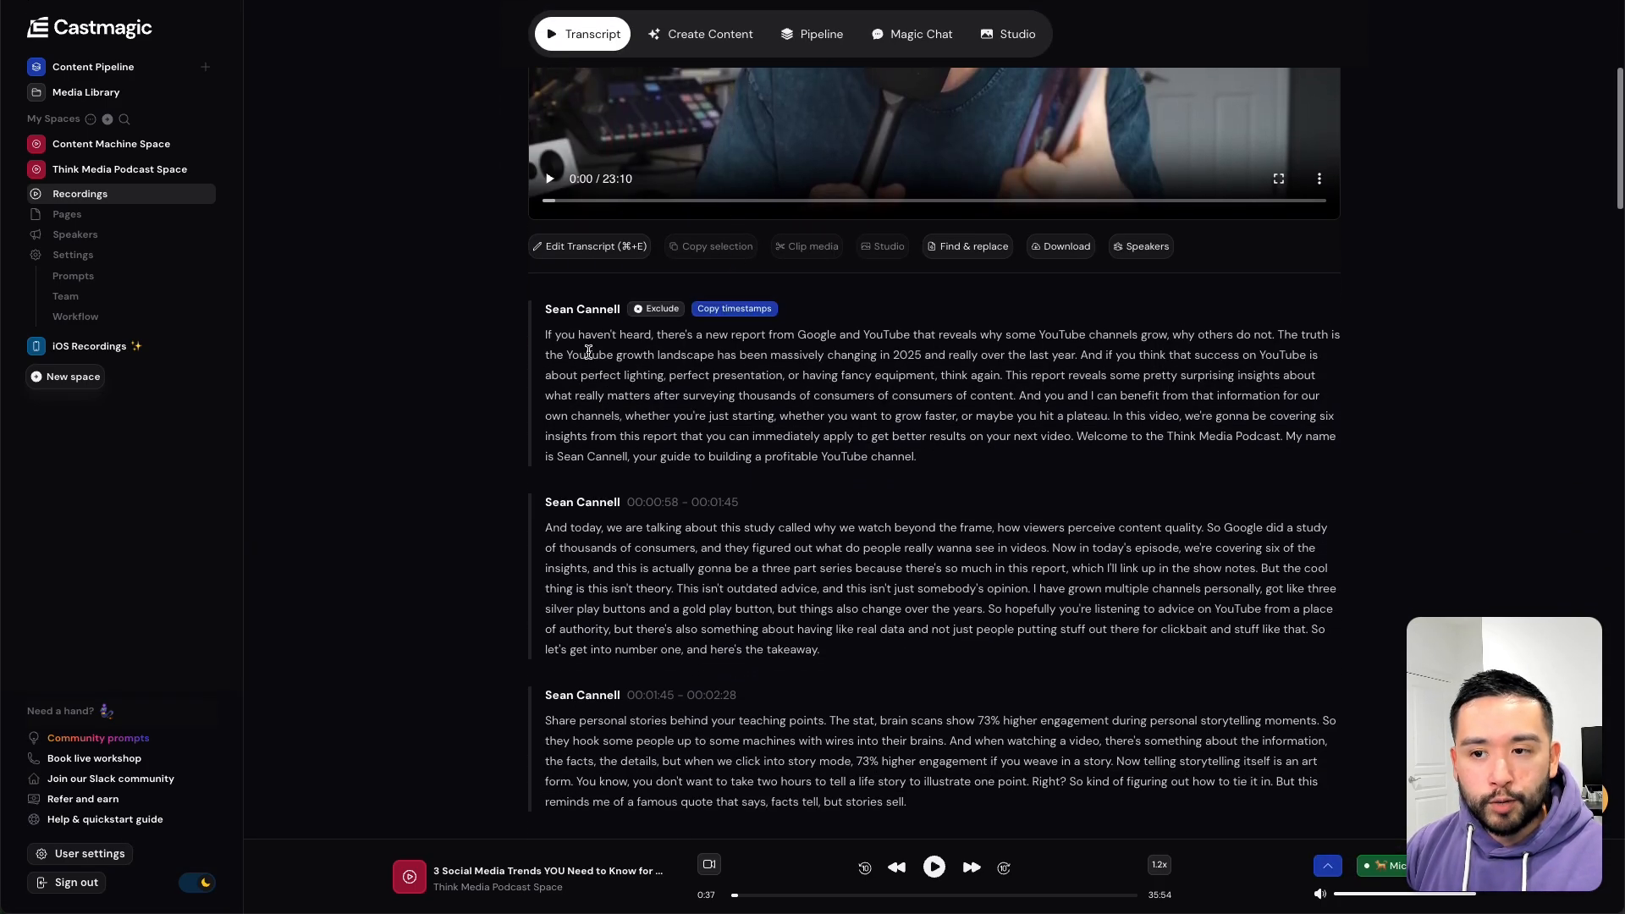
{"action": "scroll", "coordinate": [604, 372], "scroll_direction": "down", "scroll_amount": 6}
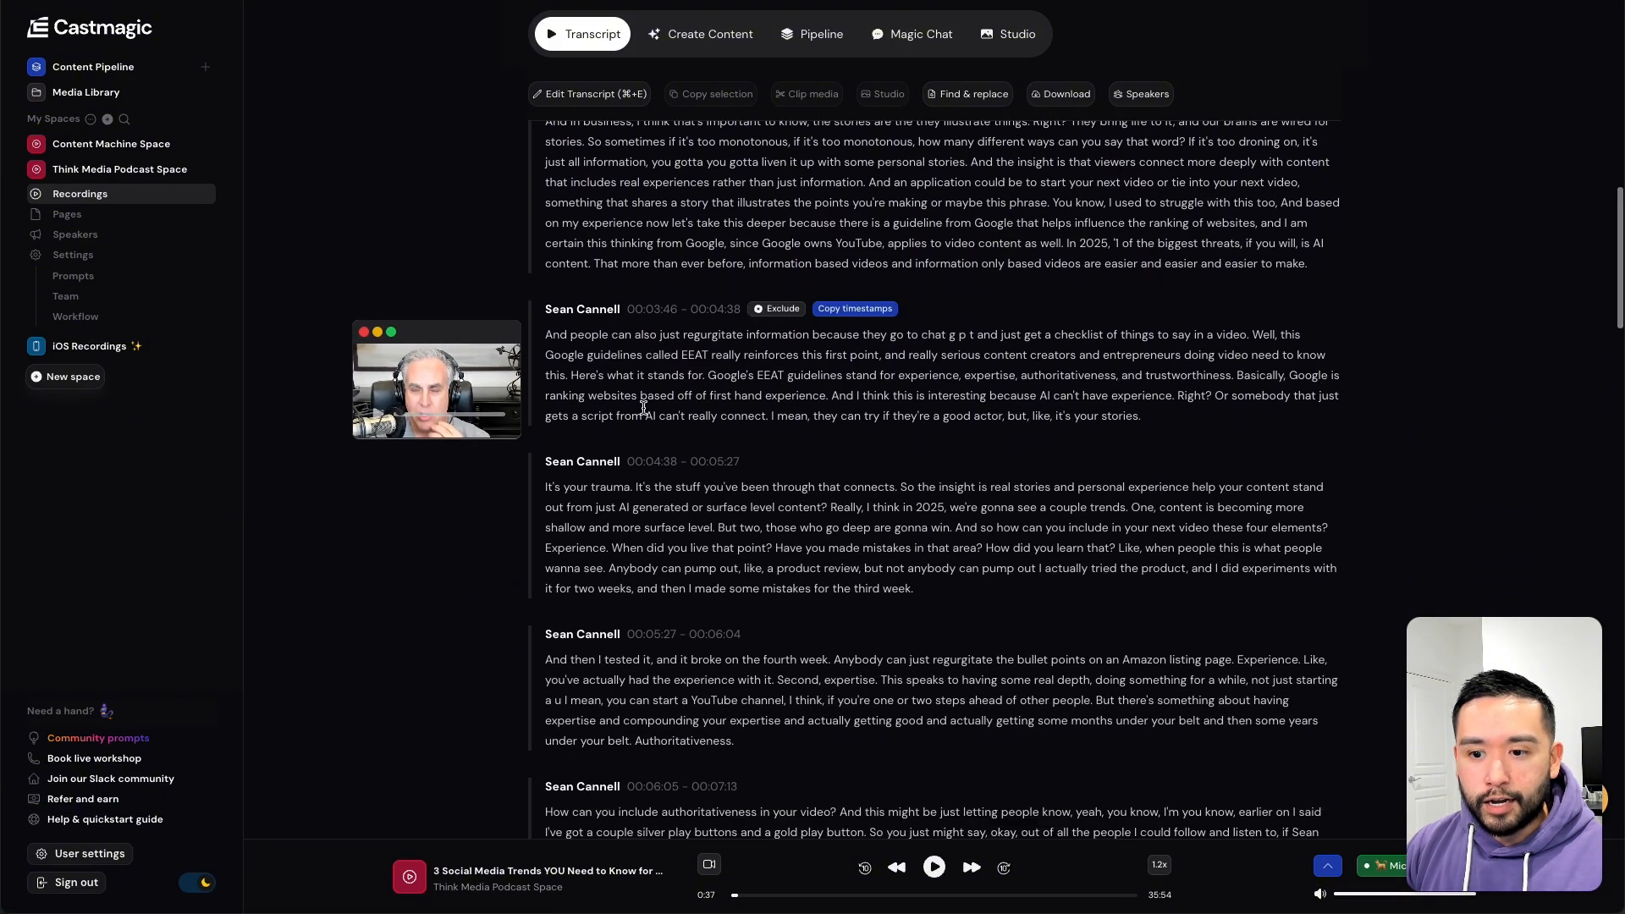
{"action": "left_click", "coordinate": [364, 333]}
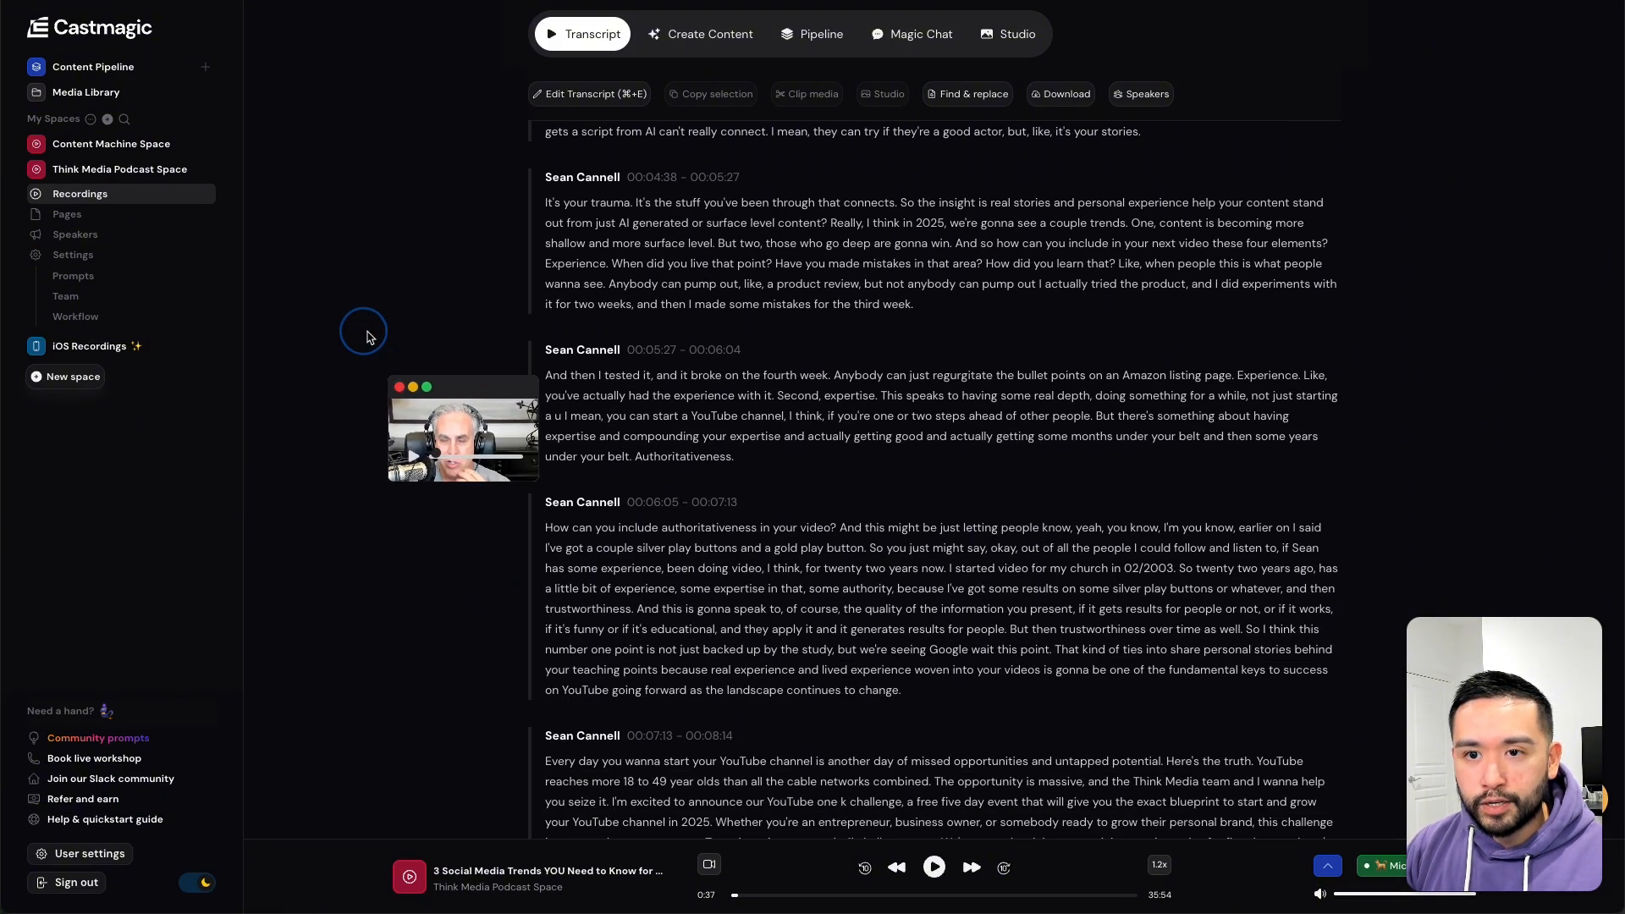
{"action": "scroll", "coordinate": [635, 483], "scroll_direction": "down", "scroll_amount": 6}
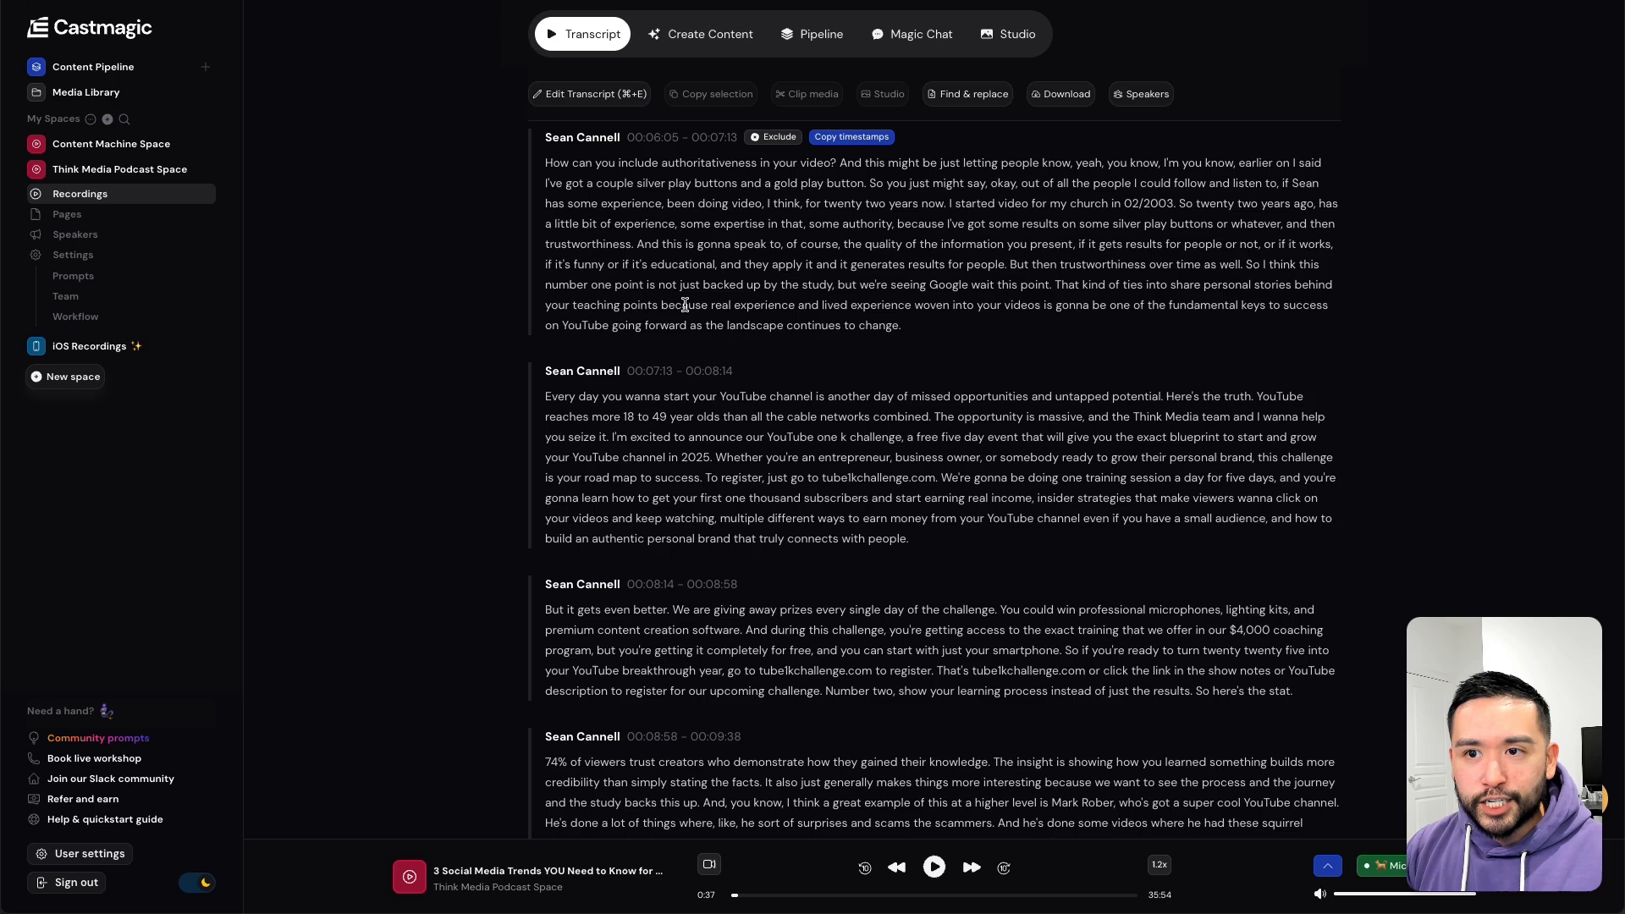
{"action": "scroll", "coordinate": [695, 296], "scroll_direction": "up", "scroll_amount": 4}
{"action": "scroll", "coordinate": [692, 322], "scroll_direction": "up", "scroll_amount": 10}
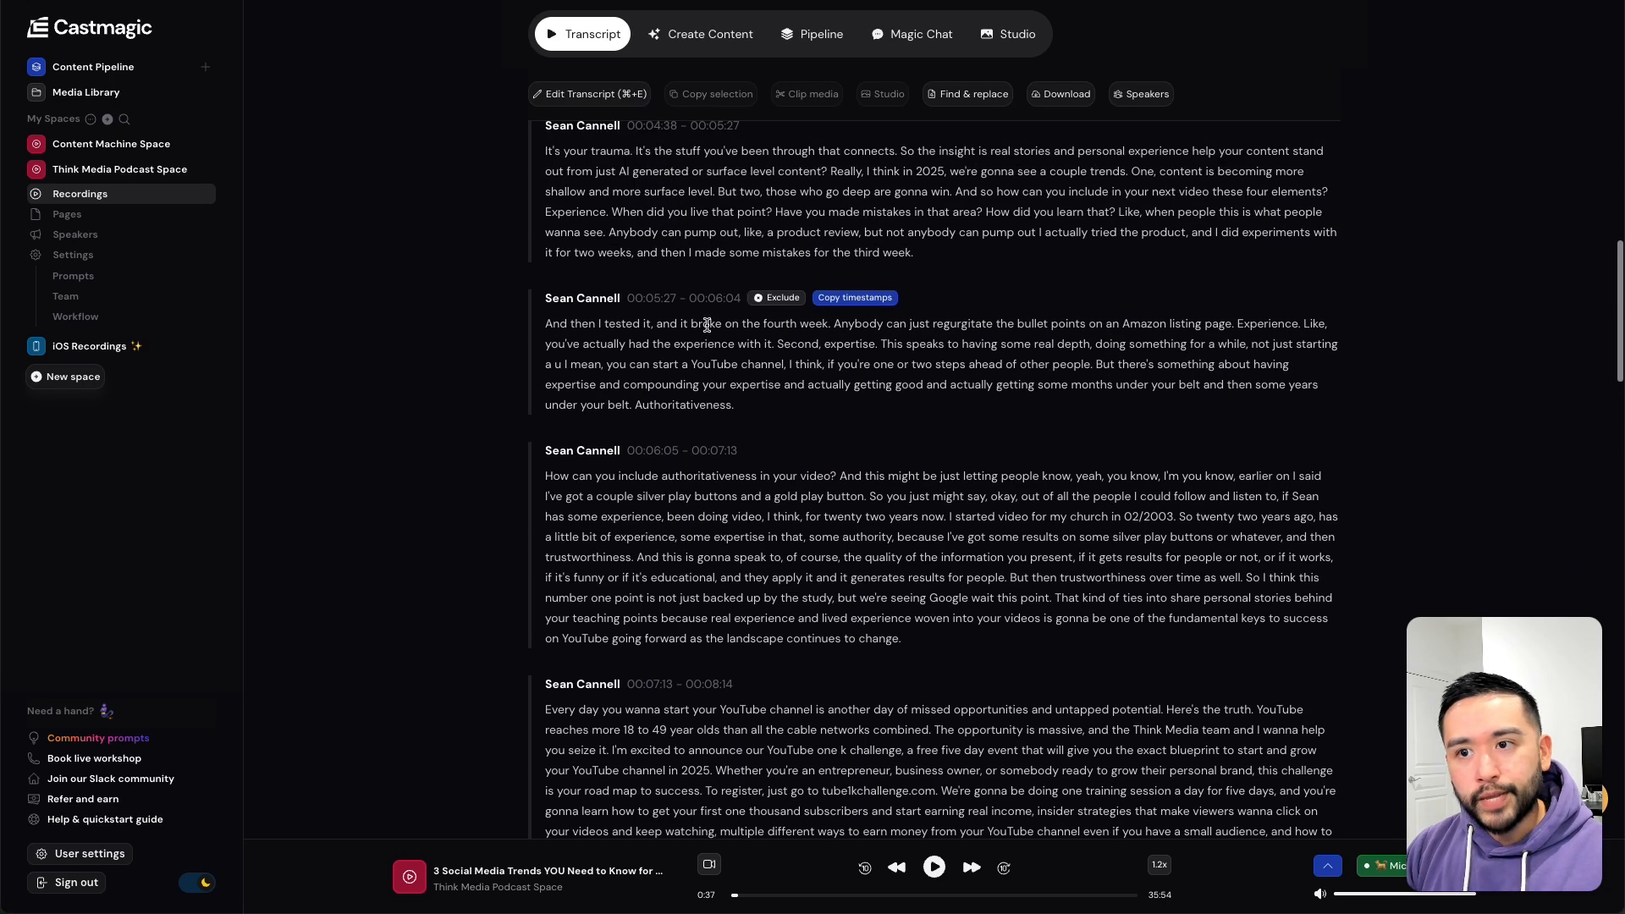
{"action": "scroll", "coordinate": [736, 339], "scroll_direction": "up", "scroll_amount": 15}
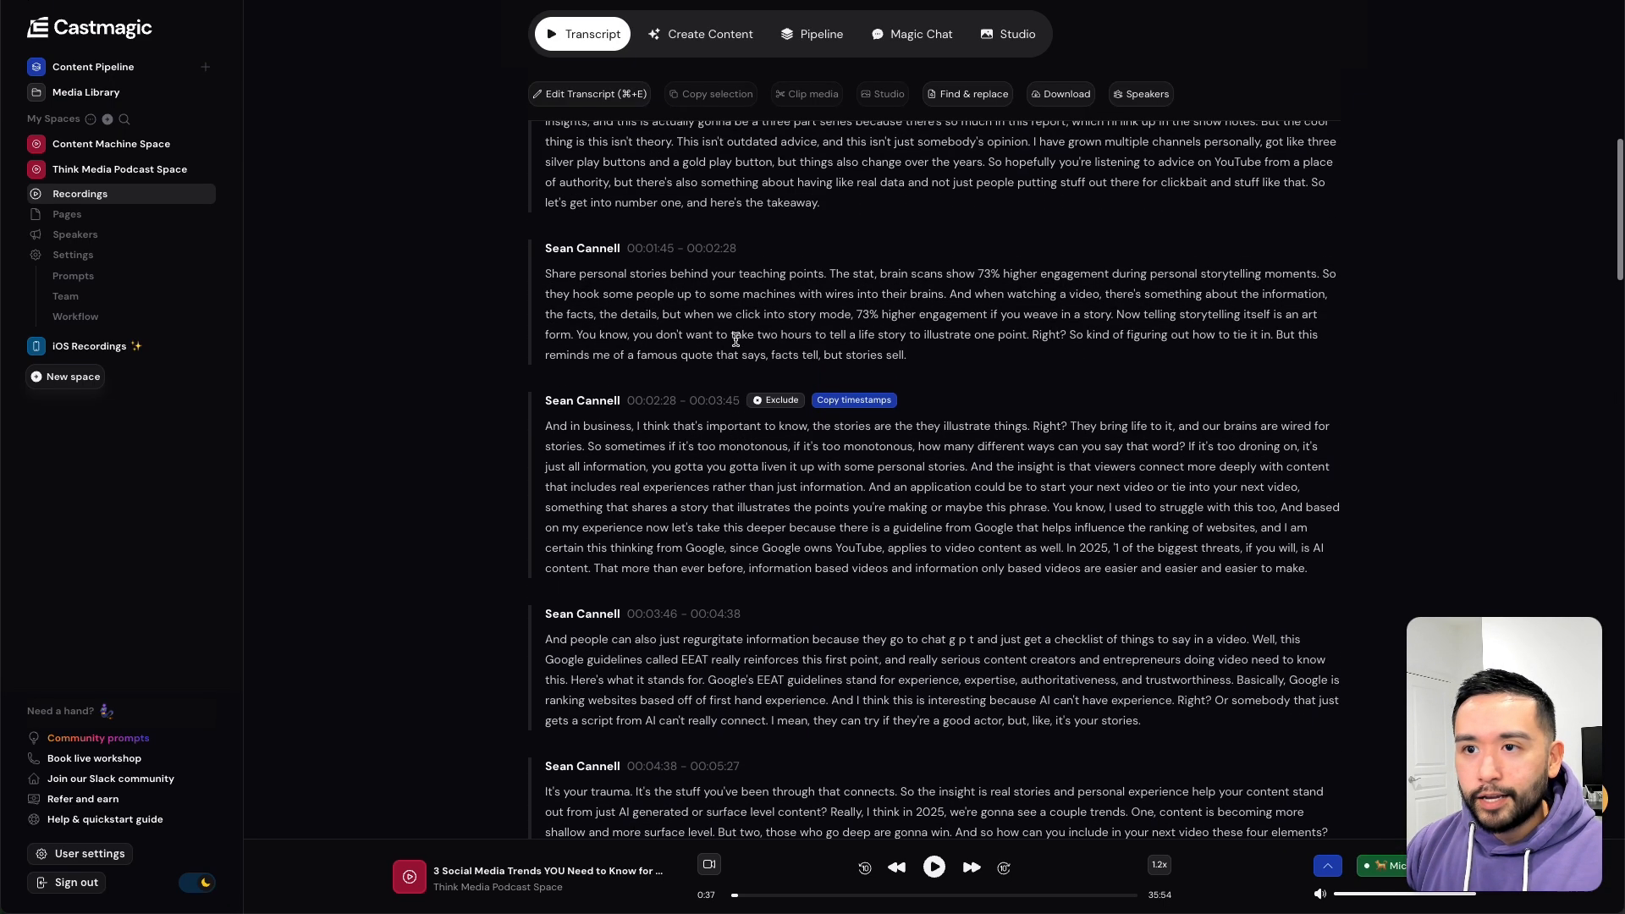
{"action": "scroll", "coordinate": [719, 246], "scroll_direction": "up", "scroll_amount": 1}
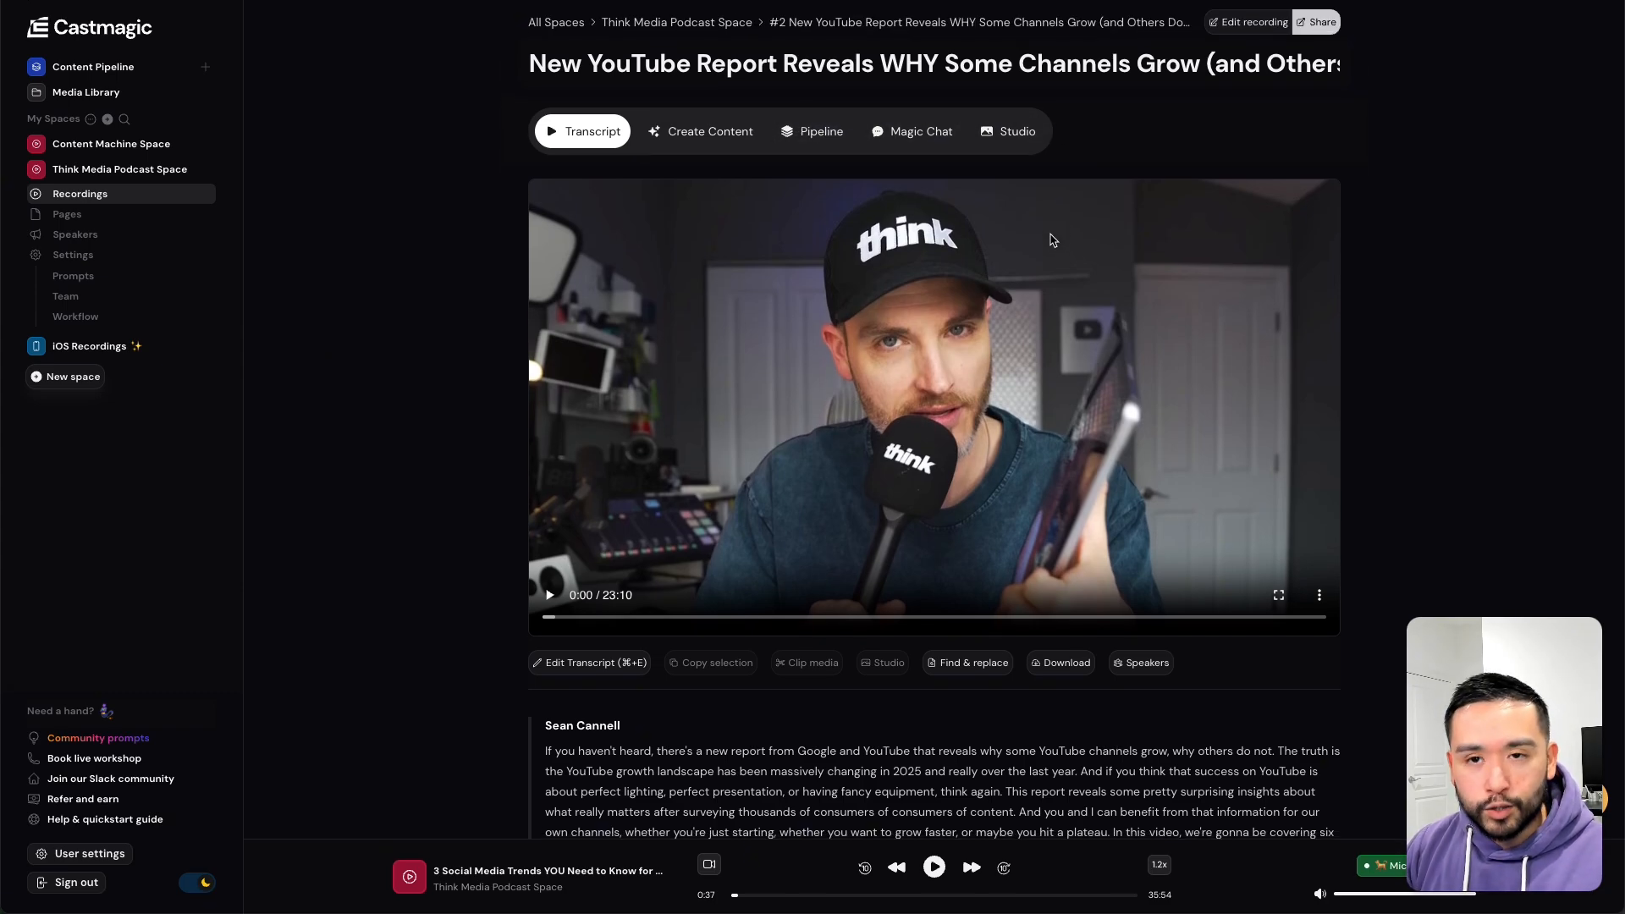
{"action": "scroll", "coordinate": [1054, 240], "scroll_direction": "down", "scroll_amount": 1}
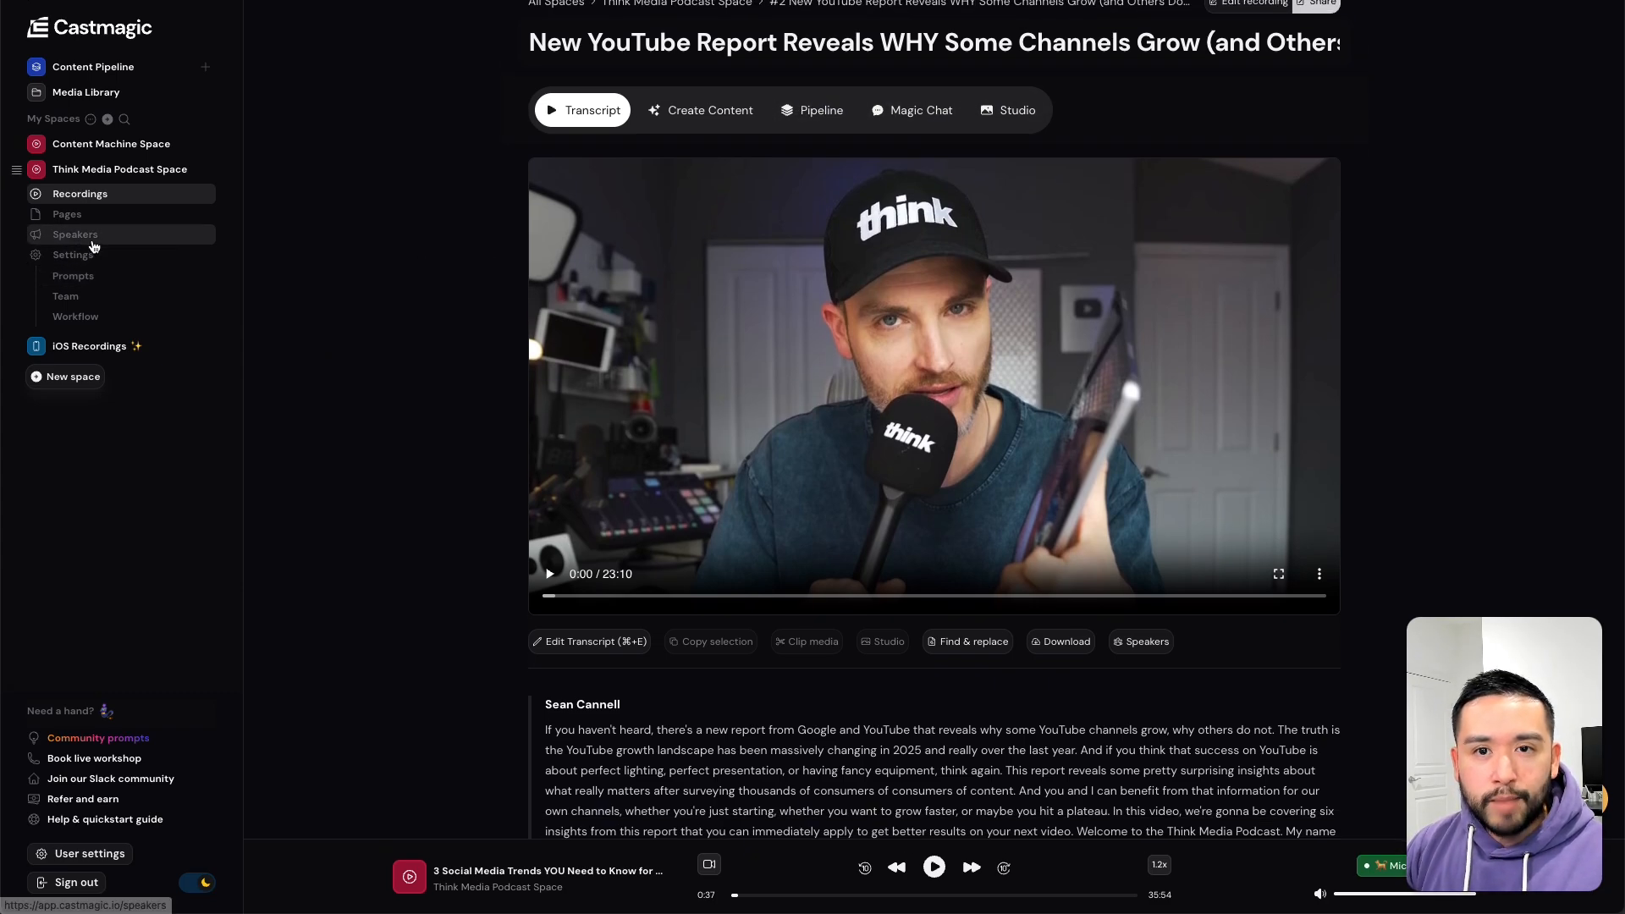
- View Think Media Podcast Space's speakers, look through its list of prompts, and check its team members
{"action": "left_click", "coordinate": [92, 237]}
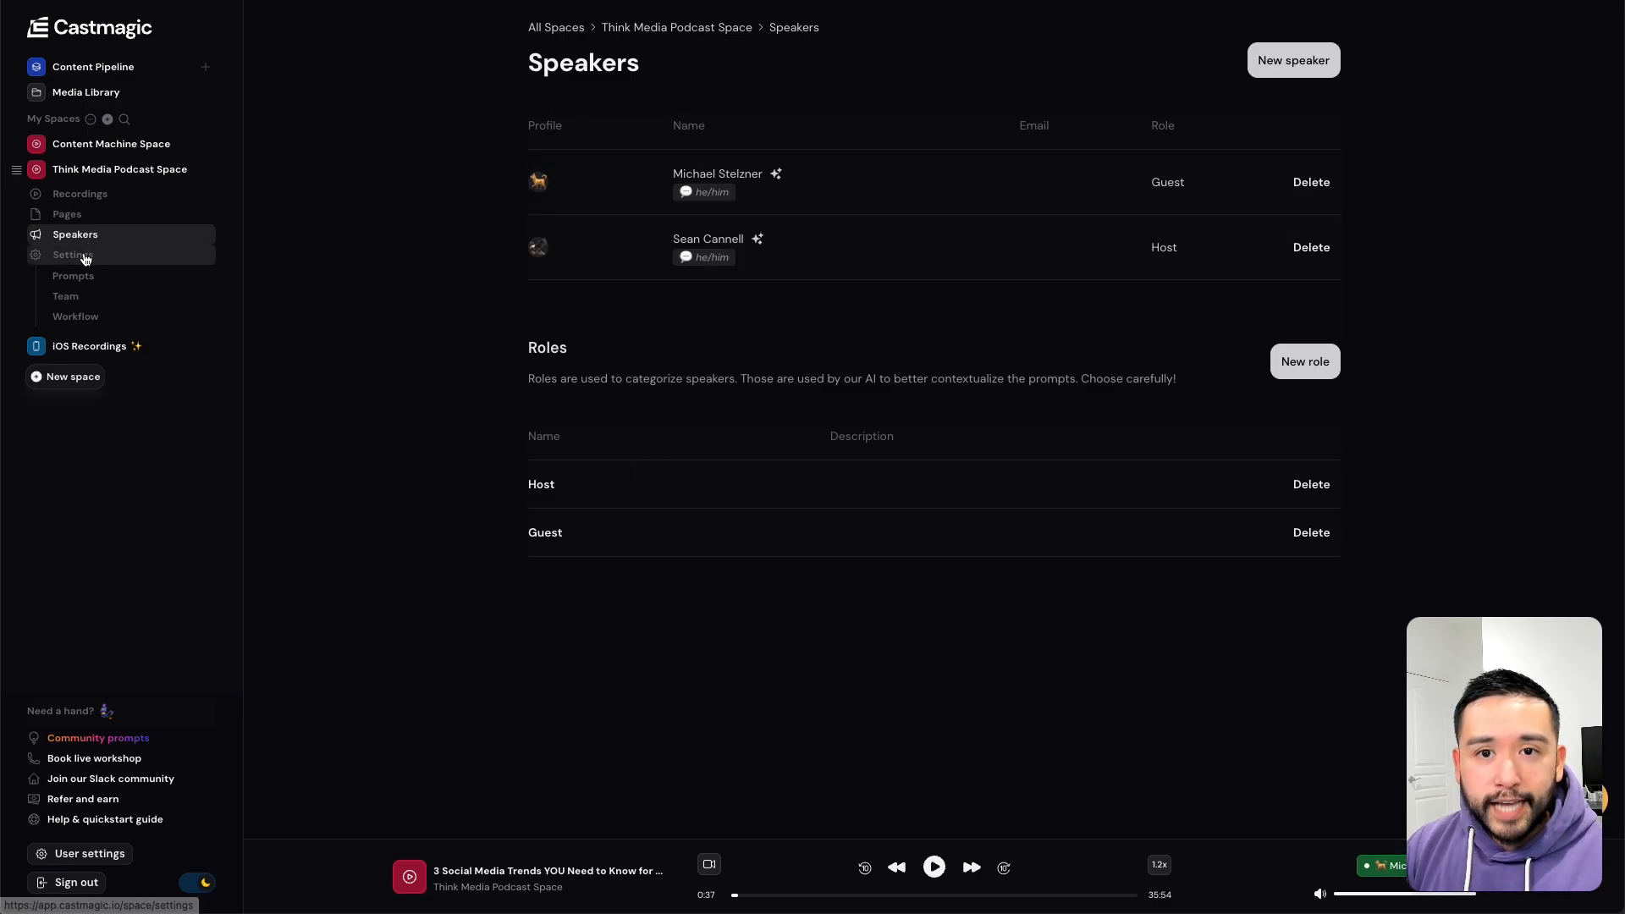
{"action": "left_click", "coordinate": [111, 284]}
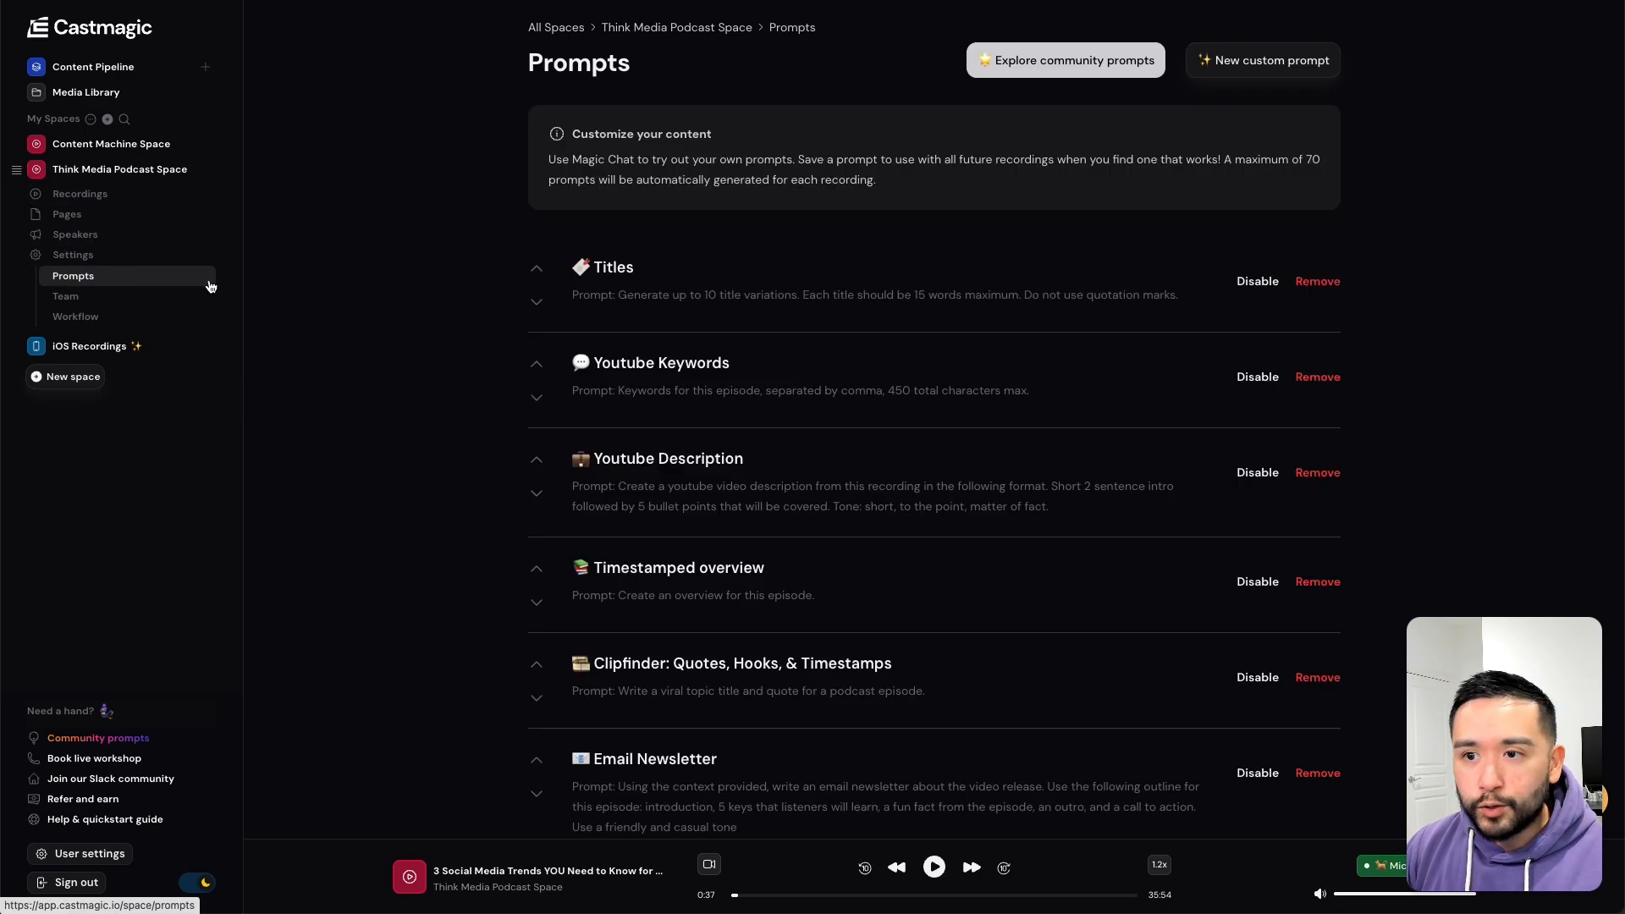
{"action": "scroll", "coordinate": [847, 318], "scroll_direction": "down", "scroll_amount": 8}
{"action": "scroll", "coordinate": [847, 319], "scroll_direction": "up", "scroll_amount": 8}
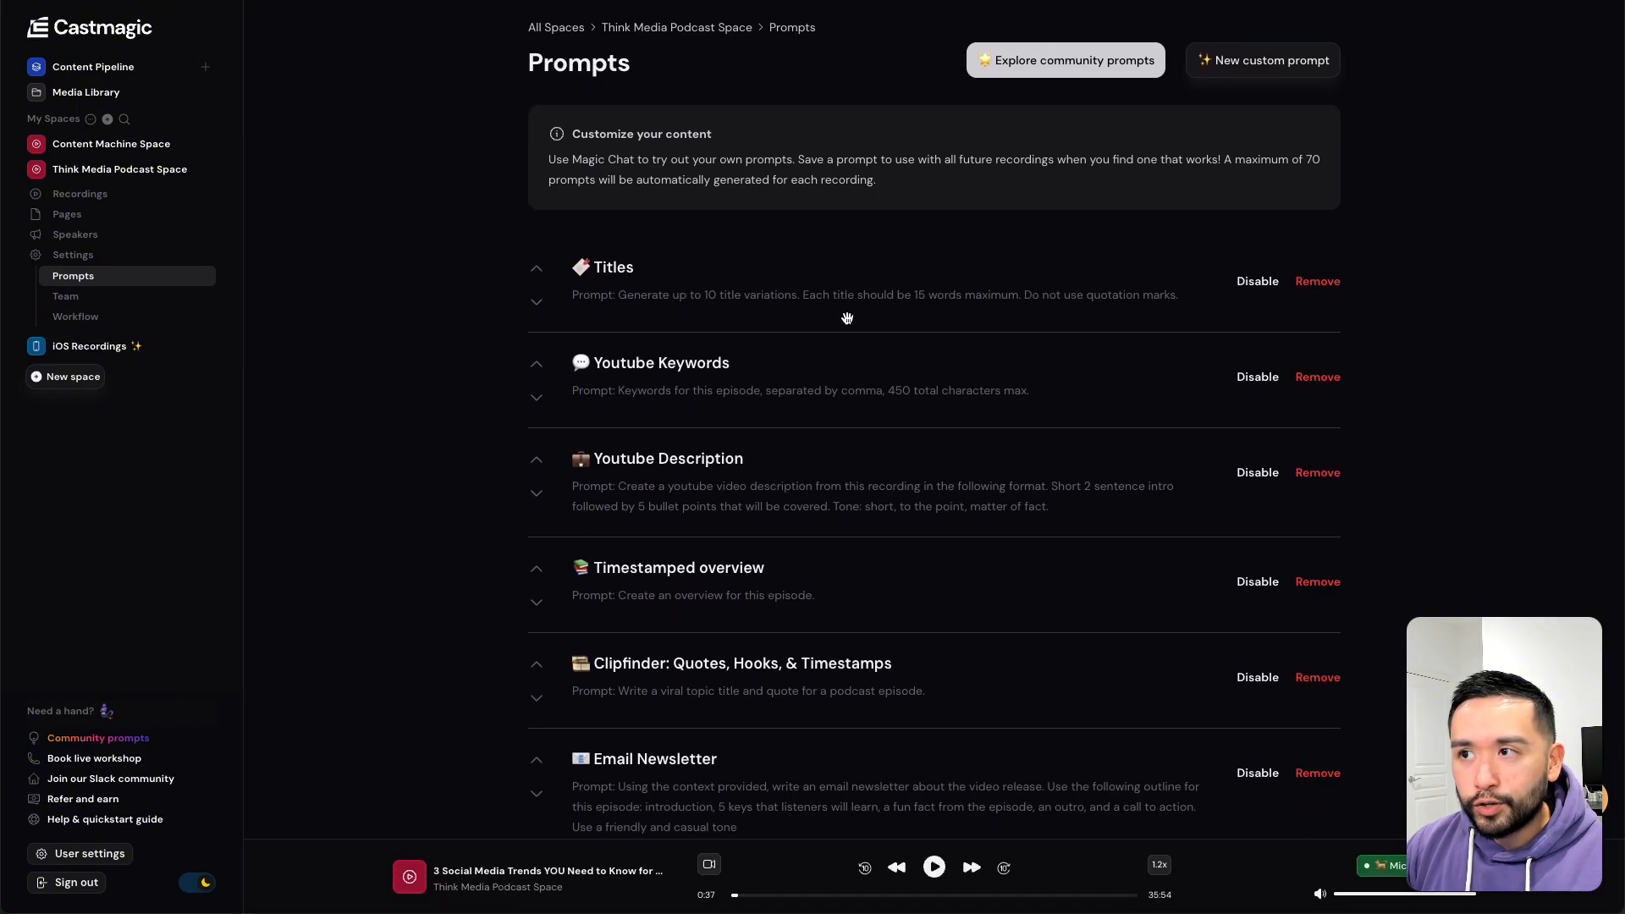
{"action": "left_click", "coordinate": [141, 300]}
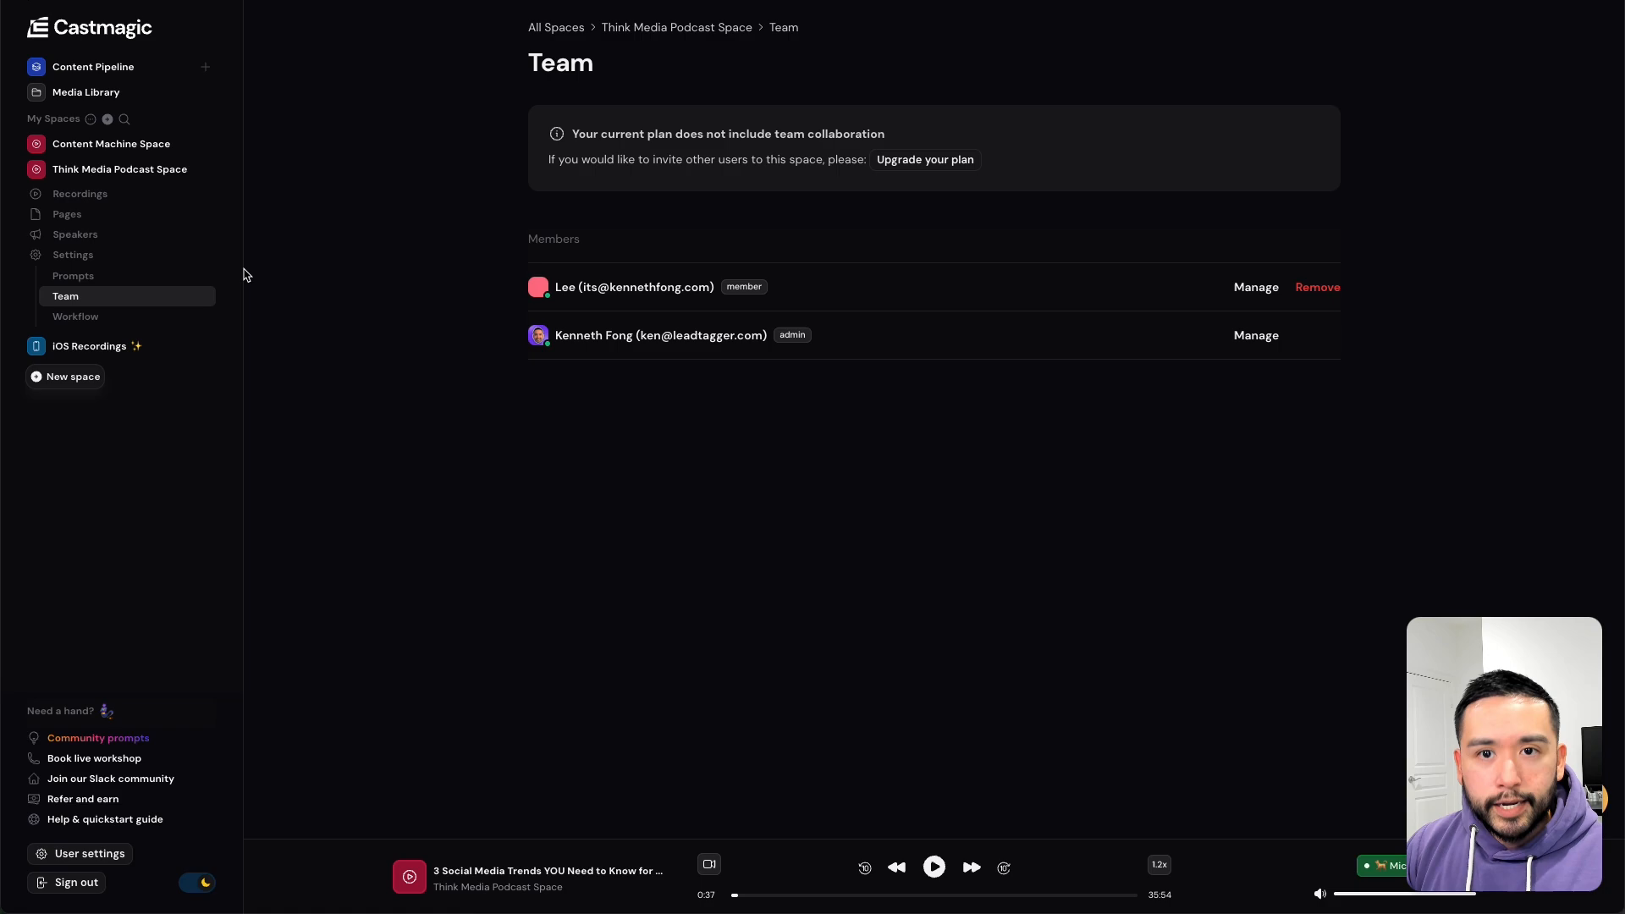
- Examine the content statuses in the space's workflow settings, from Backlog through Canceled
{"action": "left_click", "coordinate": [156, 321]}
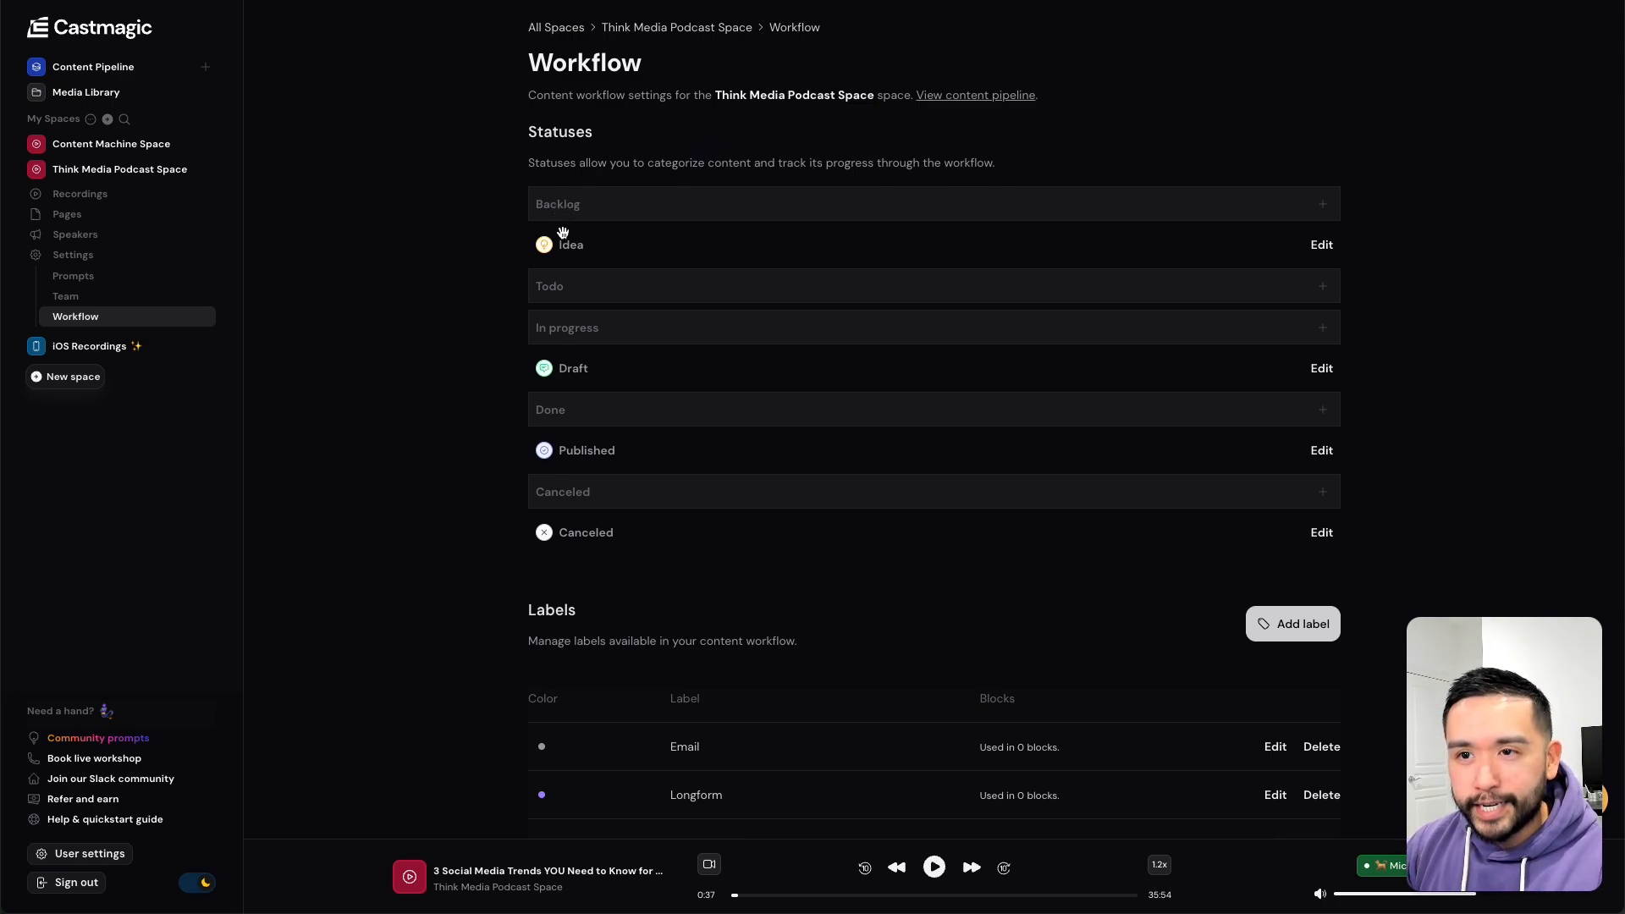
{"action": "left_click_drag", "start_coordinate": [535, 164], "coordinate": [1003, 163]}
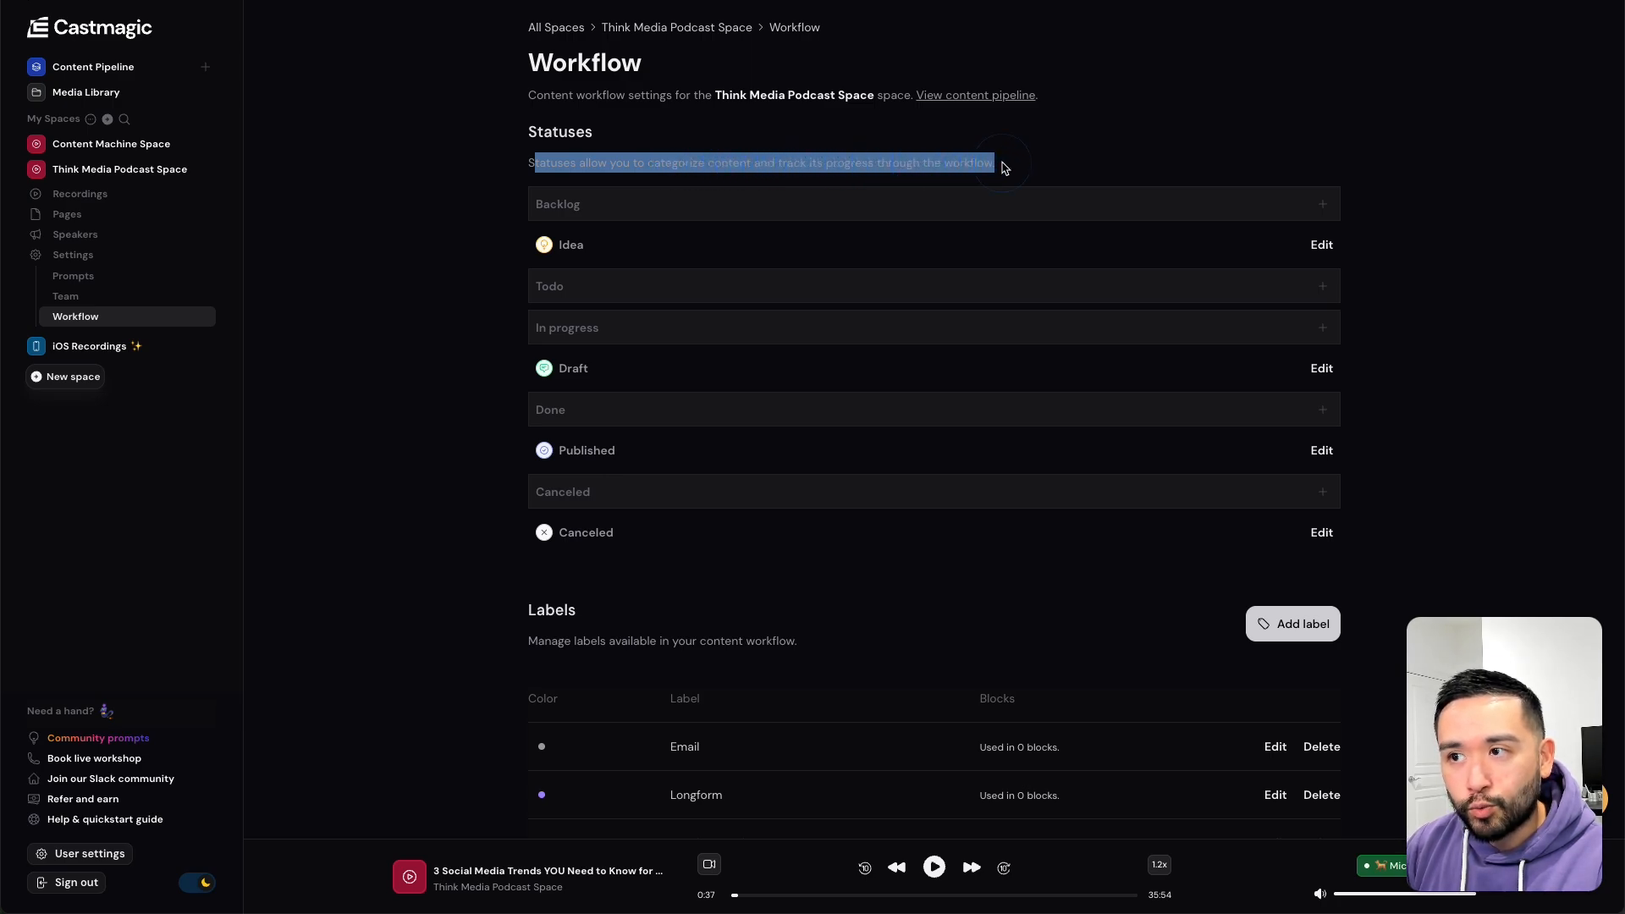
{"action": "left_click", "coordinate": [1003, 164]}
{"action": "left_click", "coordinate": [553, 206]}
{"action": "left_click", "coordinate": [613, 204]}
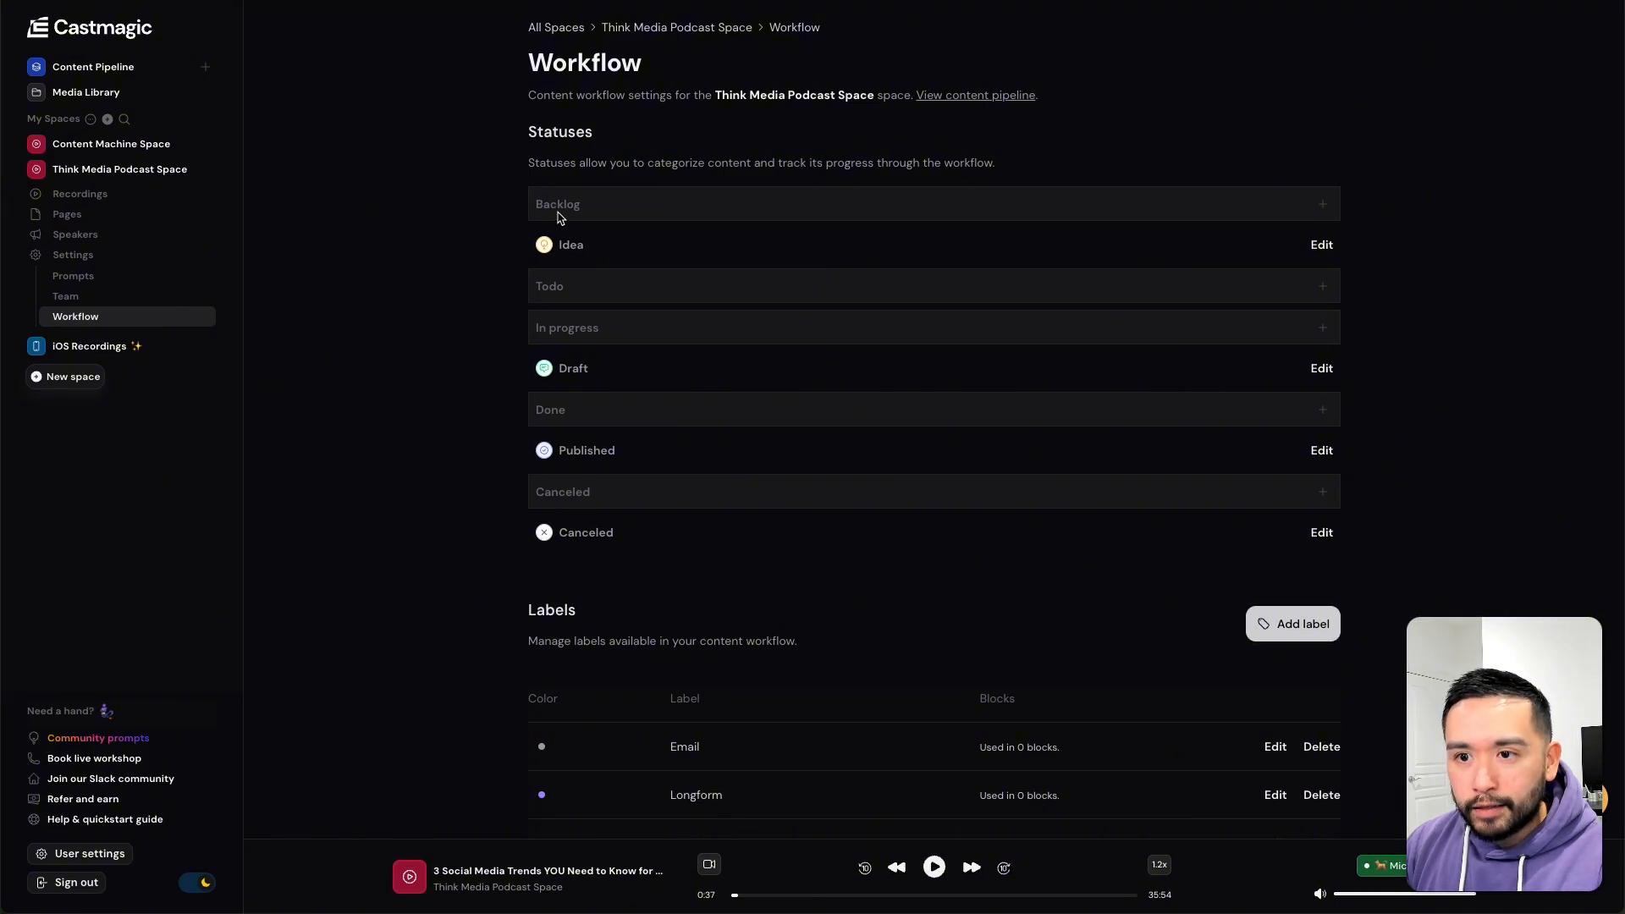
{"action": "left_click_drag", "start_coordinate": [563, 372], "coordinate": [576, 313]}
- Rename the Backlog status "Idea" to "Idea!" and save it
{"action": "left_click", "coordinate": [1322, 248]}
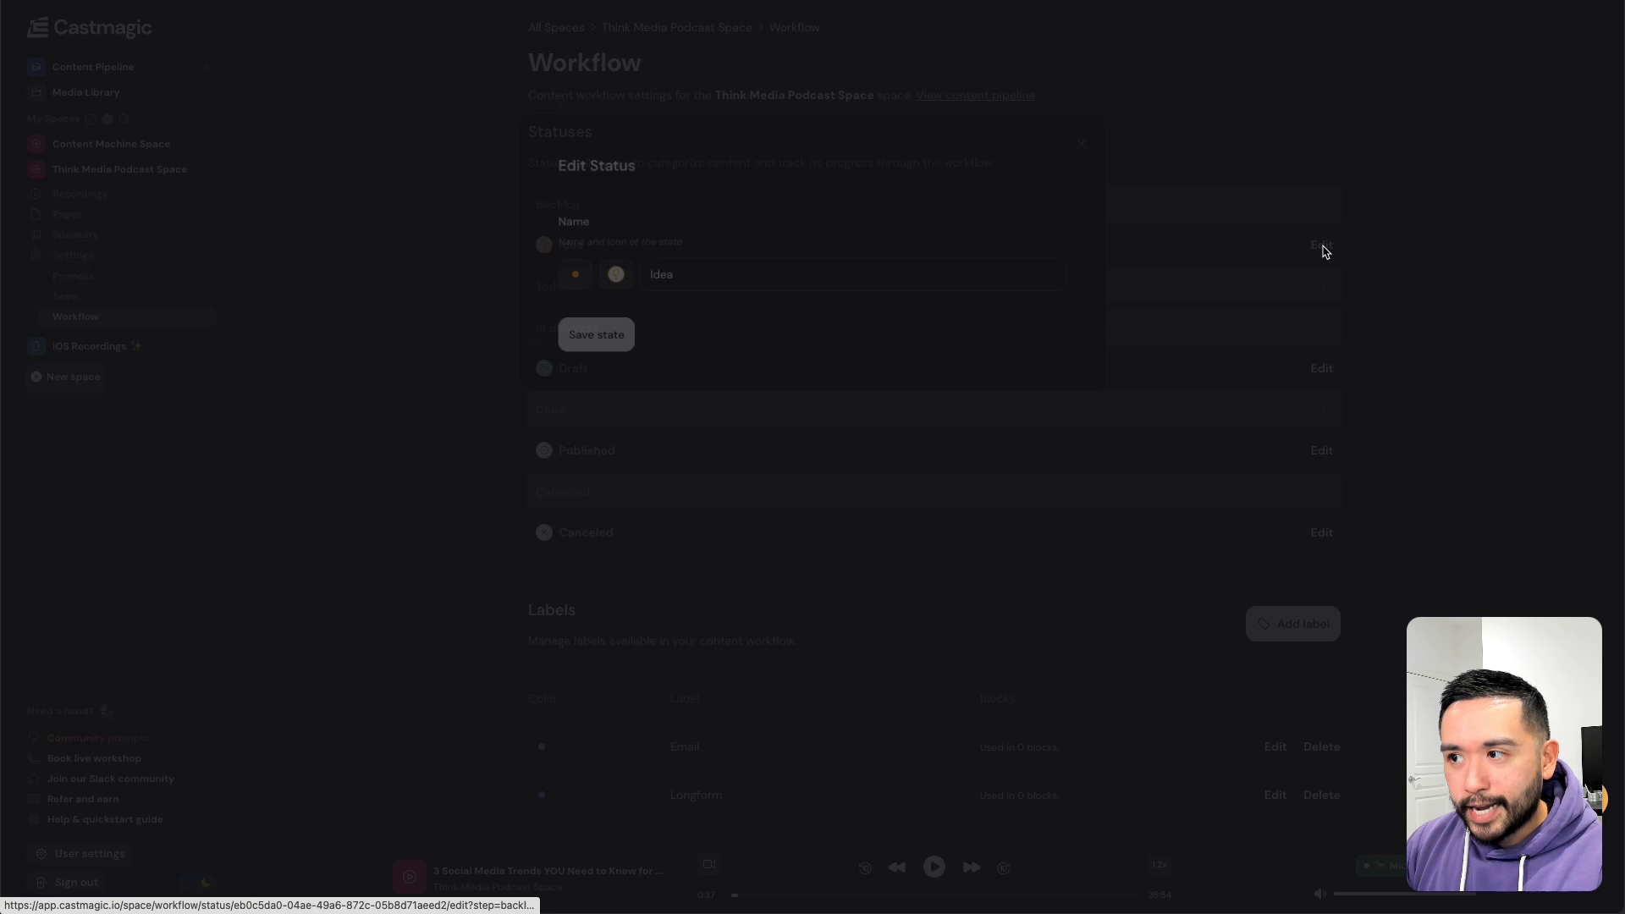
{"action": "left_click", "coordinate": [723, 282]}
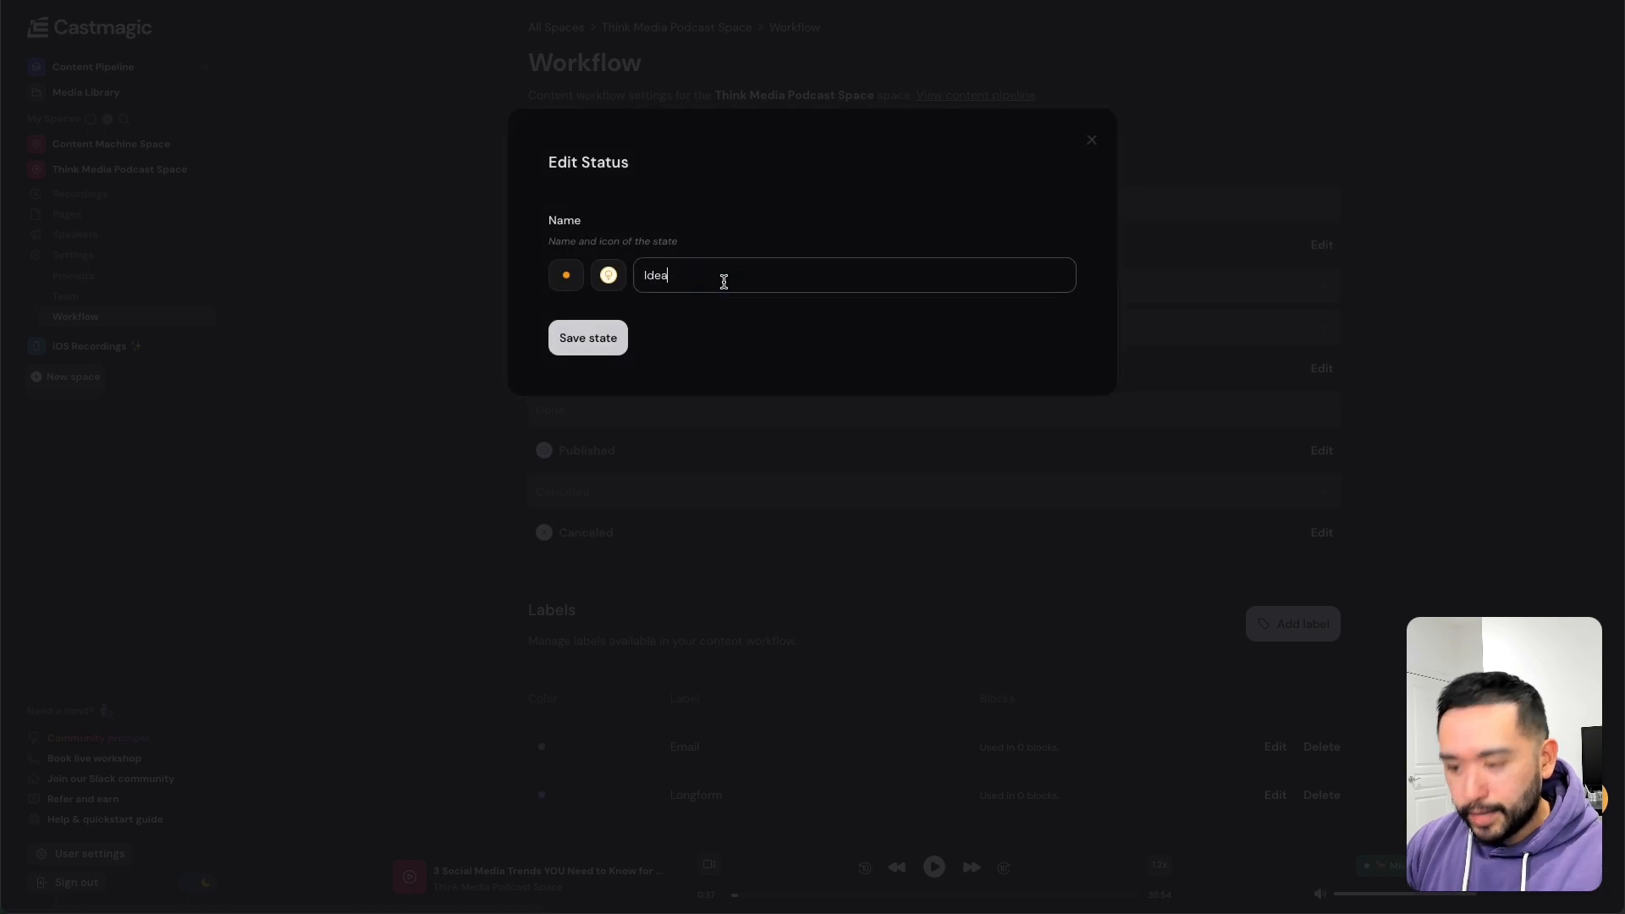
{"action": "left_click", "coordinate": [600, 340]}
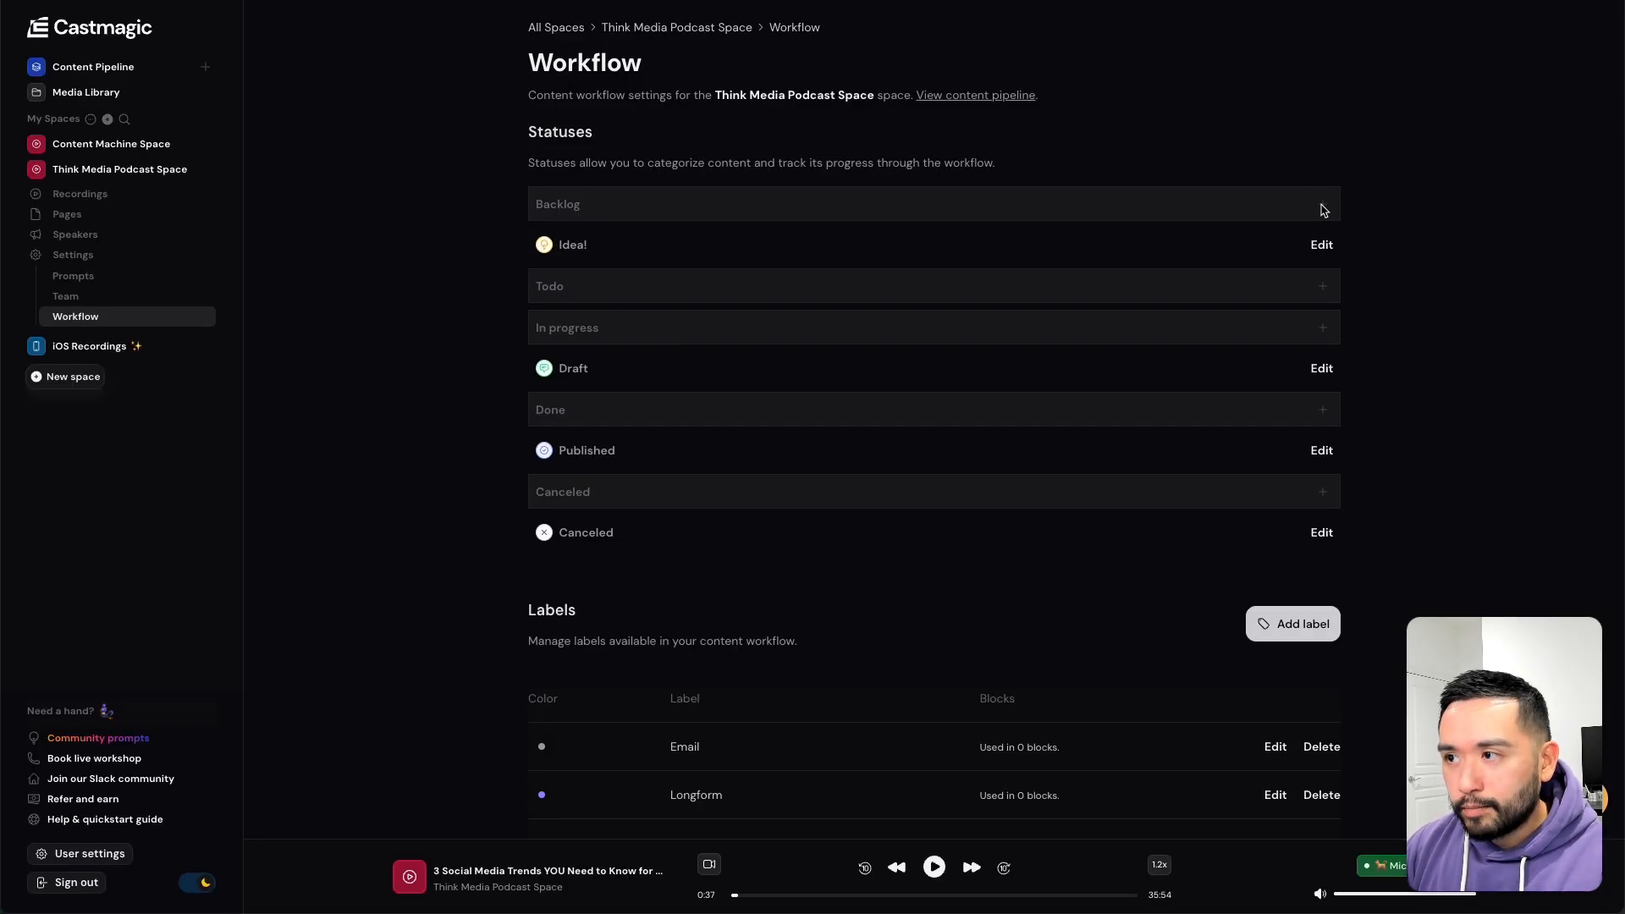
- Add a status named "Working" under Backlog, with red colour and the lightbulb icon
{"action": "left_click", "coordinate": [1323, 206]}
{"action": "left_click", "coordinate": [689, 284]}
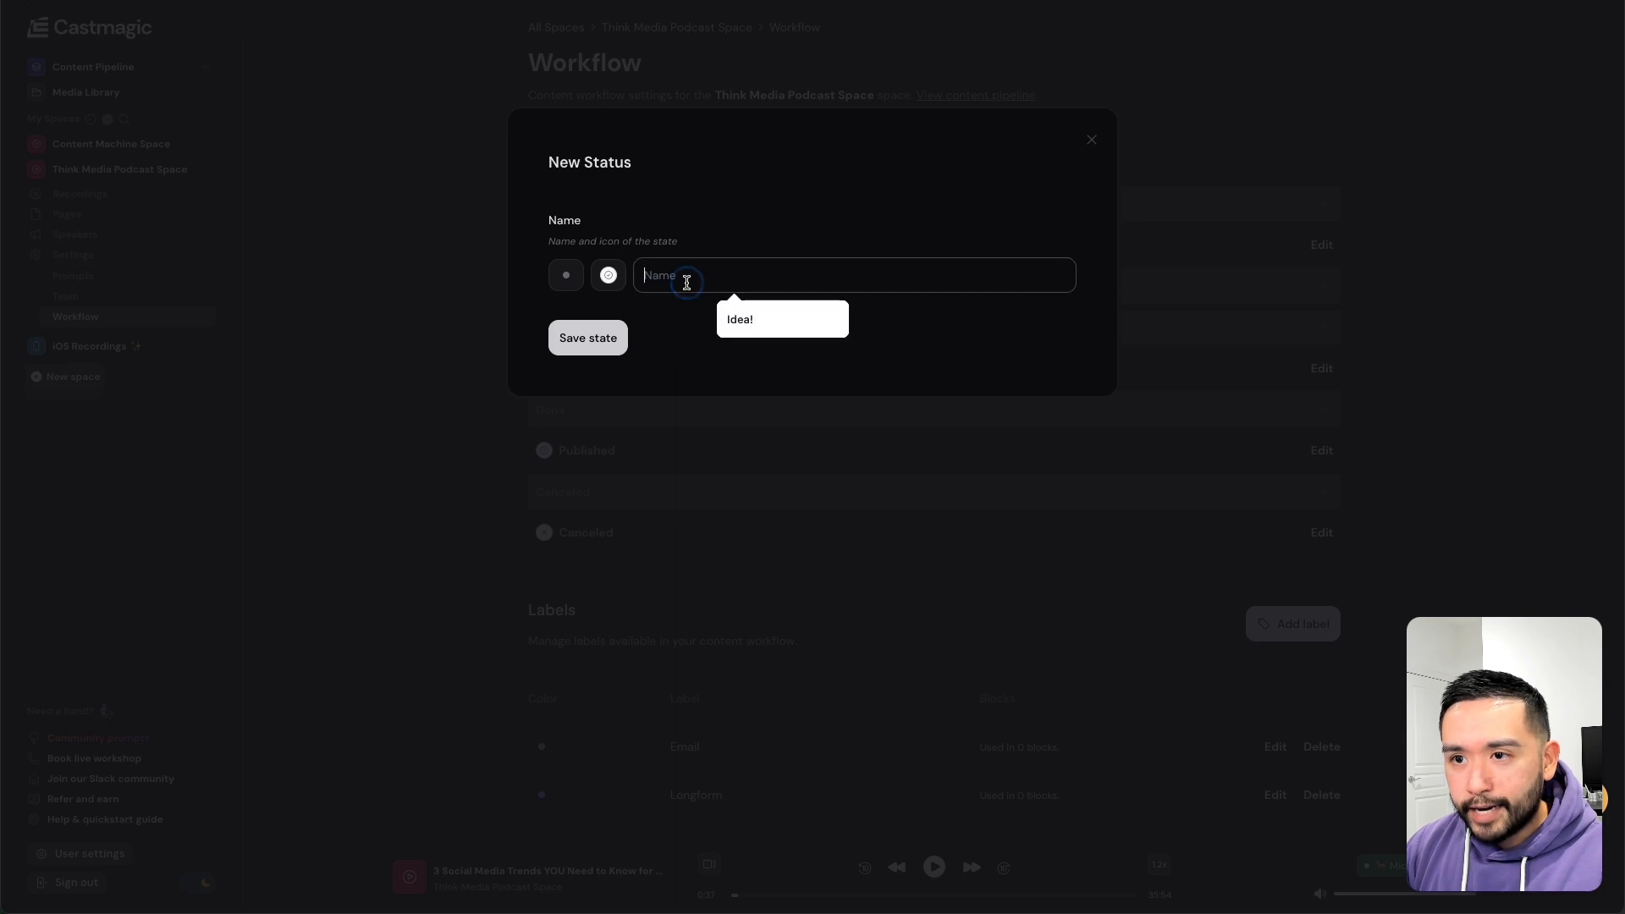
{"action": "type", "text": "Working"}
{"action": "left_click", "coordinate": [568, 280]}
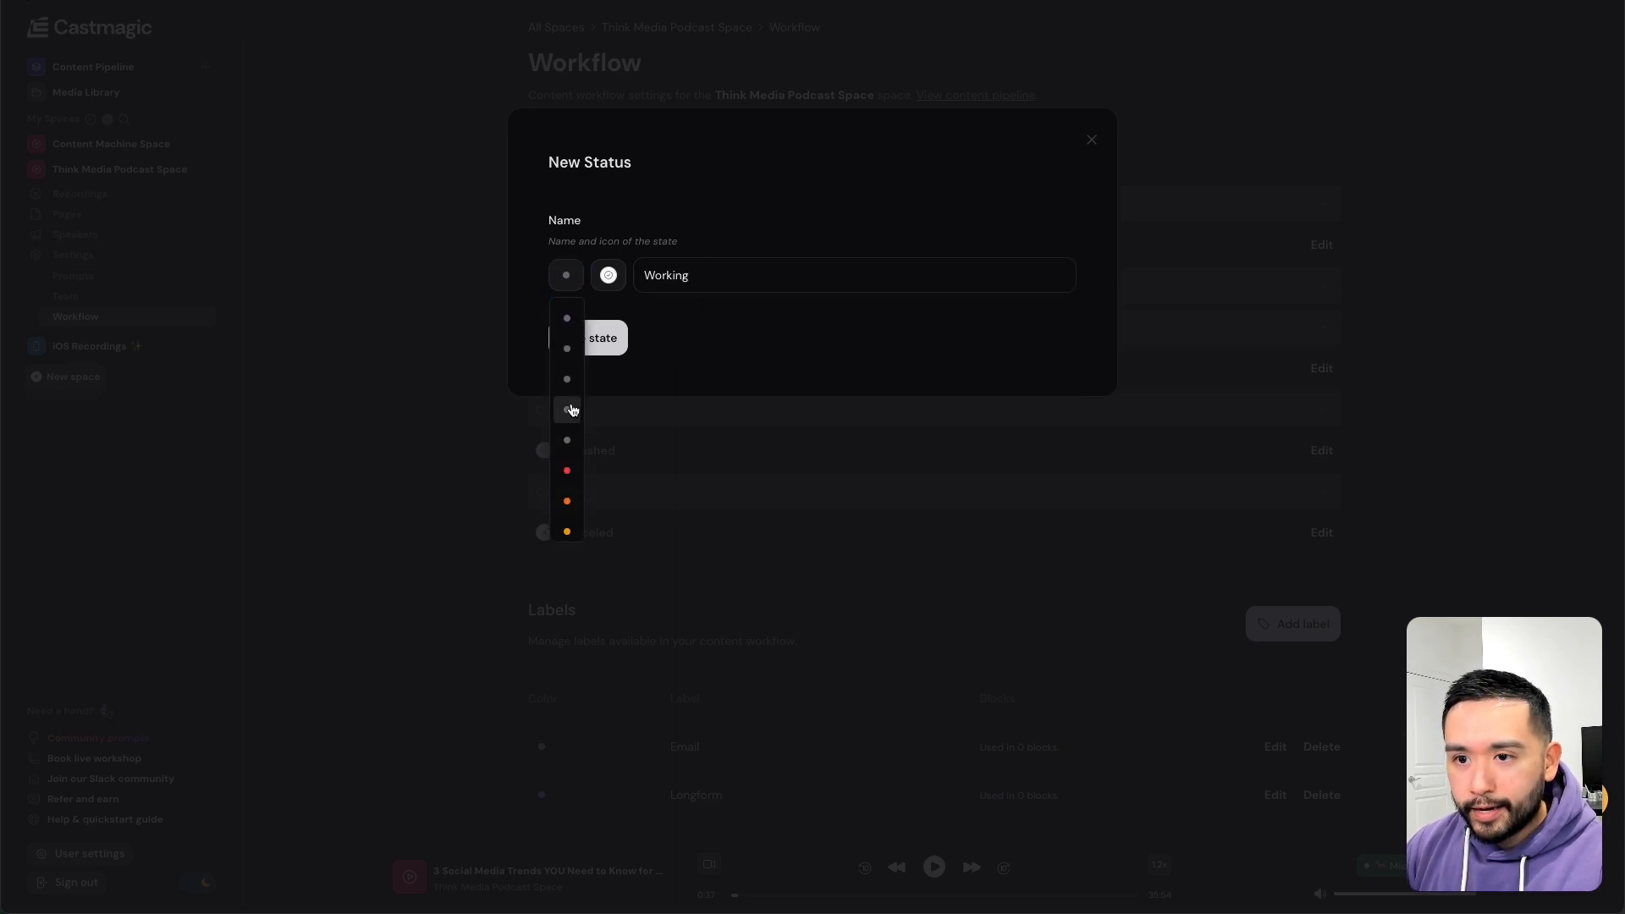
{"action": "left_click", "coordinate": [563, 470]}
{"action": "left_click", "coordinate": [609, 275]}
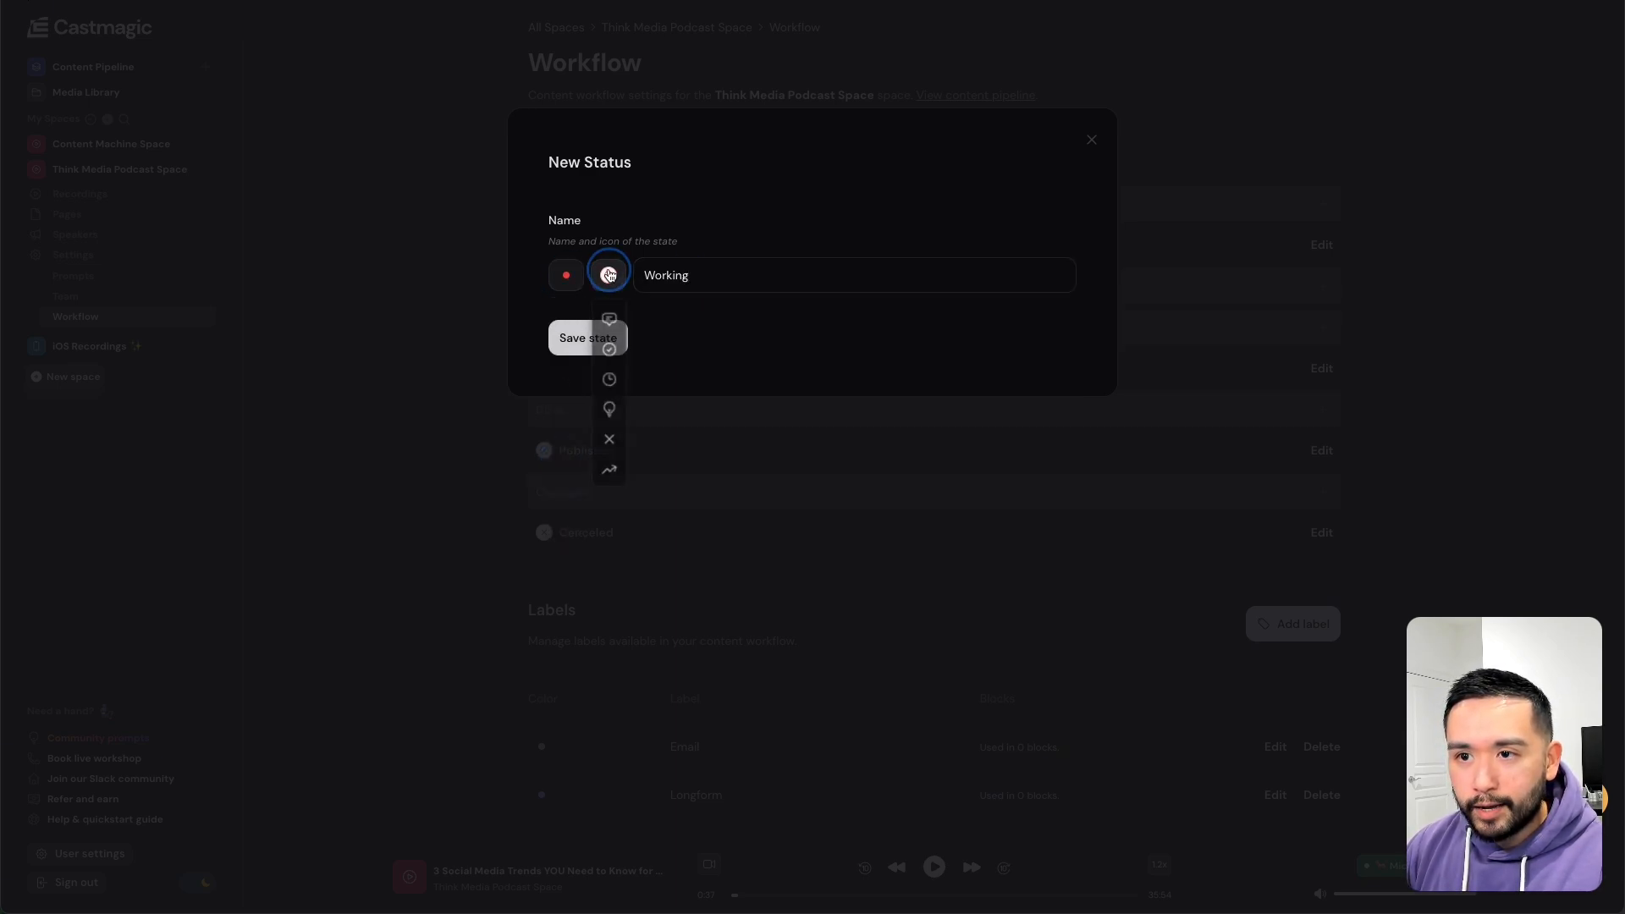
{"action": "left_click", "coordinate": [608, 409]}
{"action": "left_click", "coordinate": [621, 339]}
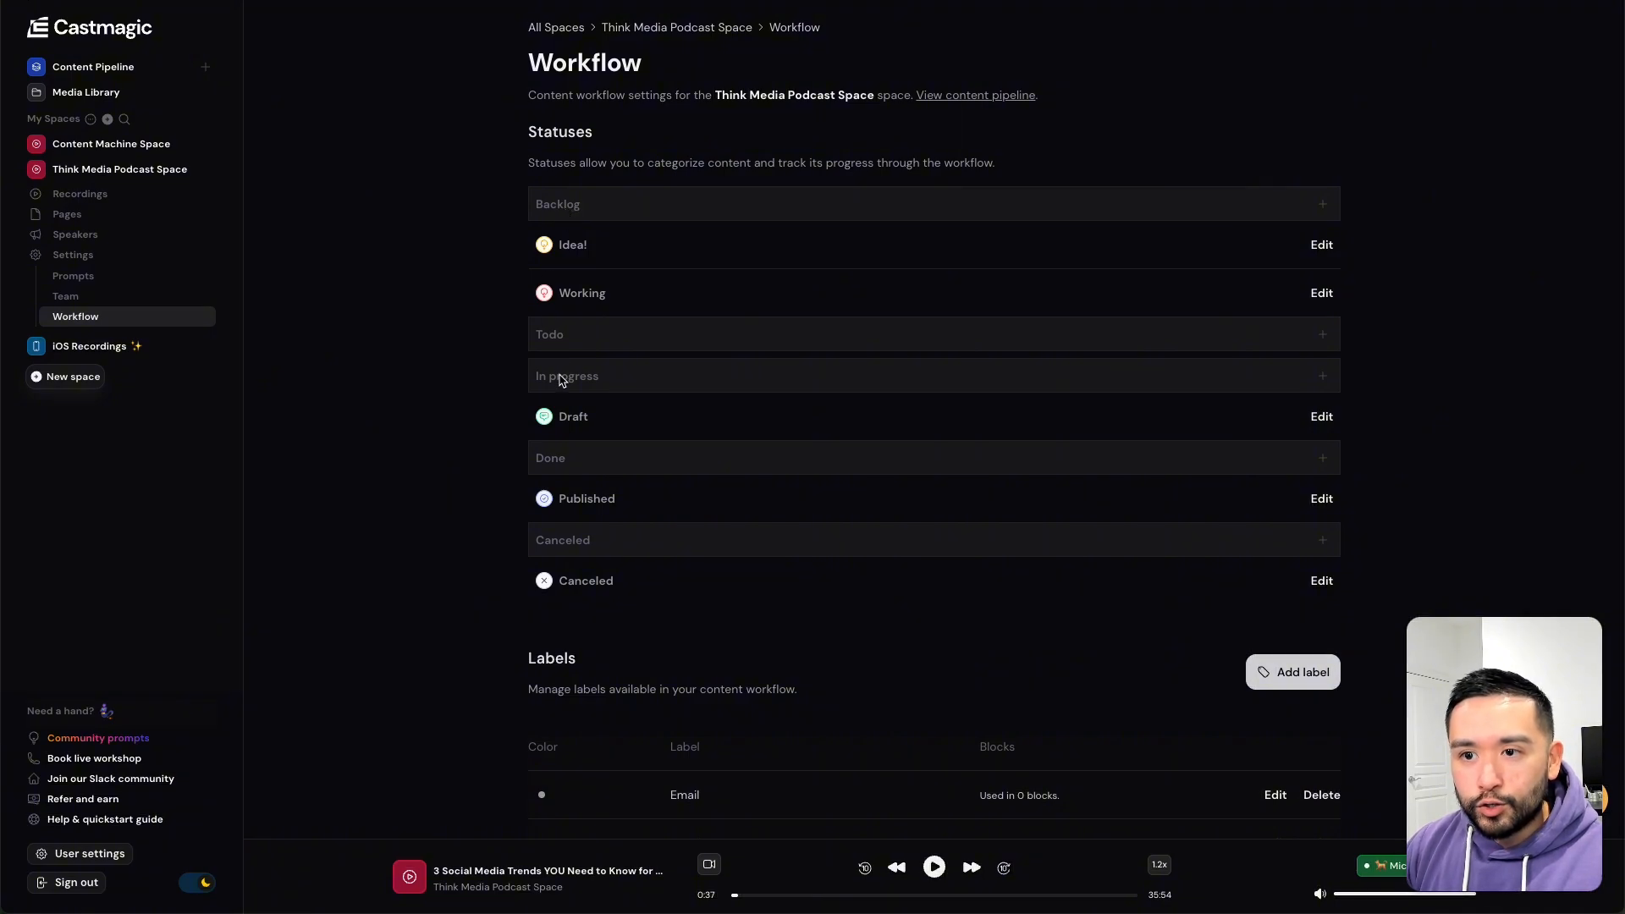
- Look through the workflow labels and check the forms for editing the Email label and adding a label, leaving both unsaved
{"action": "scroll", "coordinate": [855, 555], "scroll_direction": "down", "scroll_amount": 1}
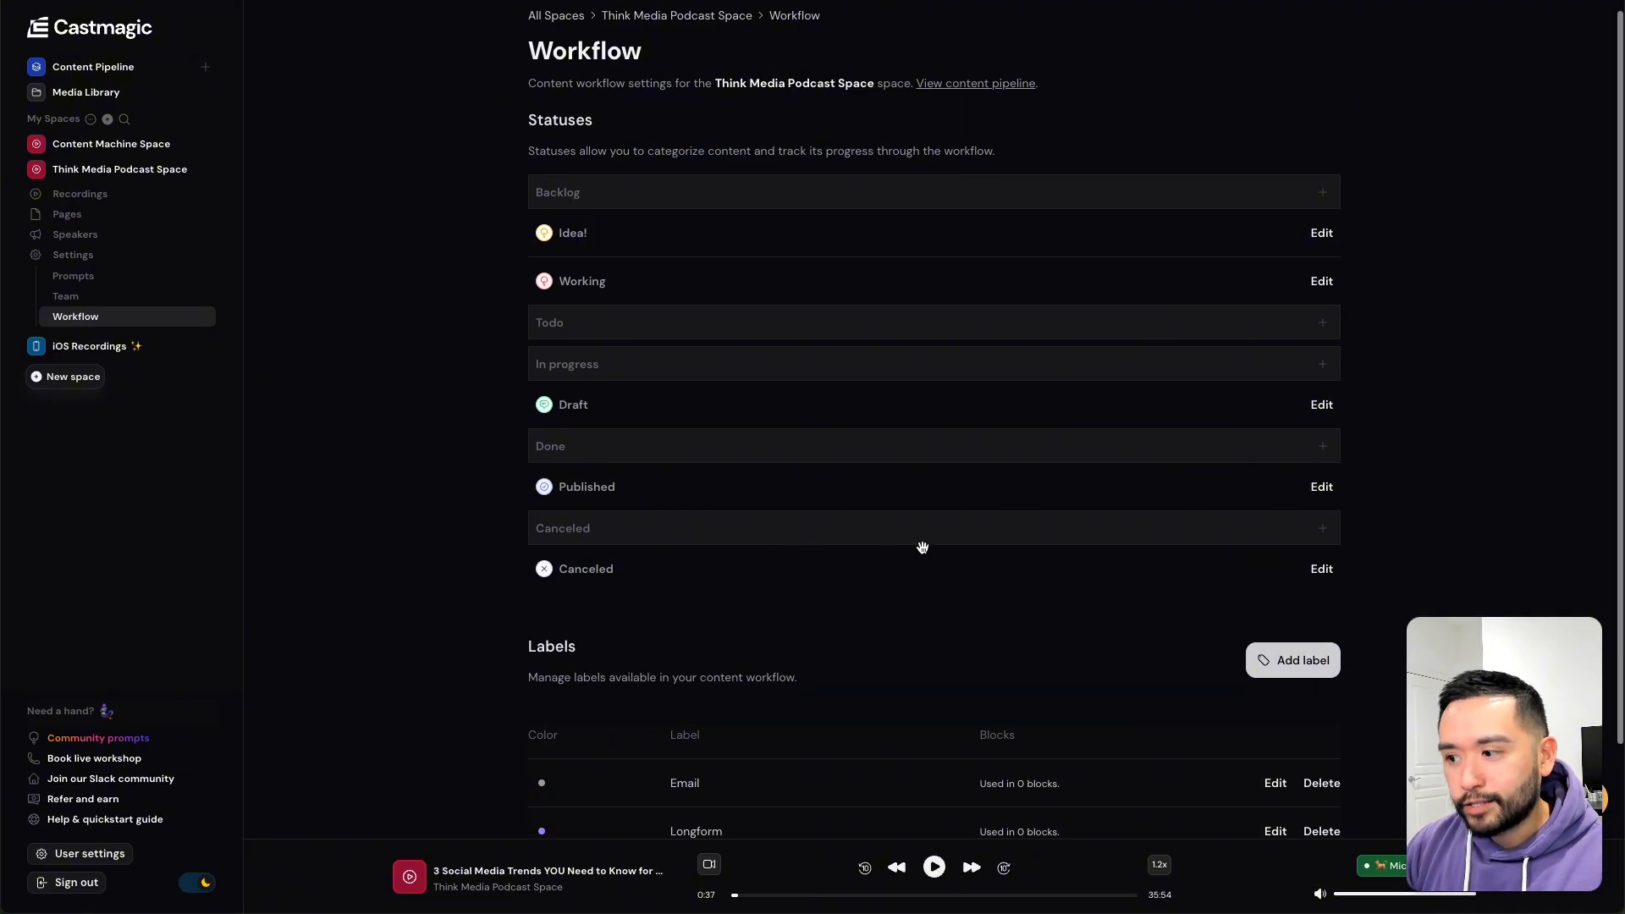
{"action": "scroll", "coordinate": [959, 567], "scroll_direction": "down", "scroll_amount": 2}
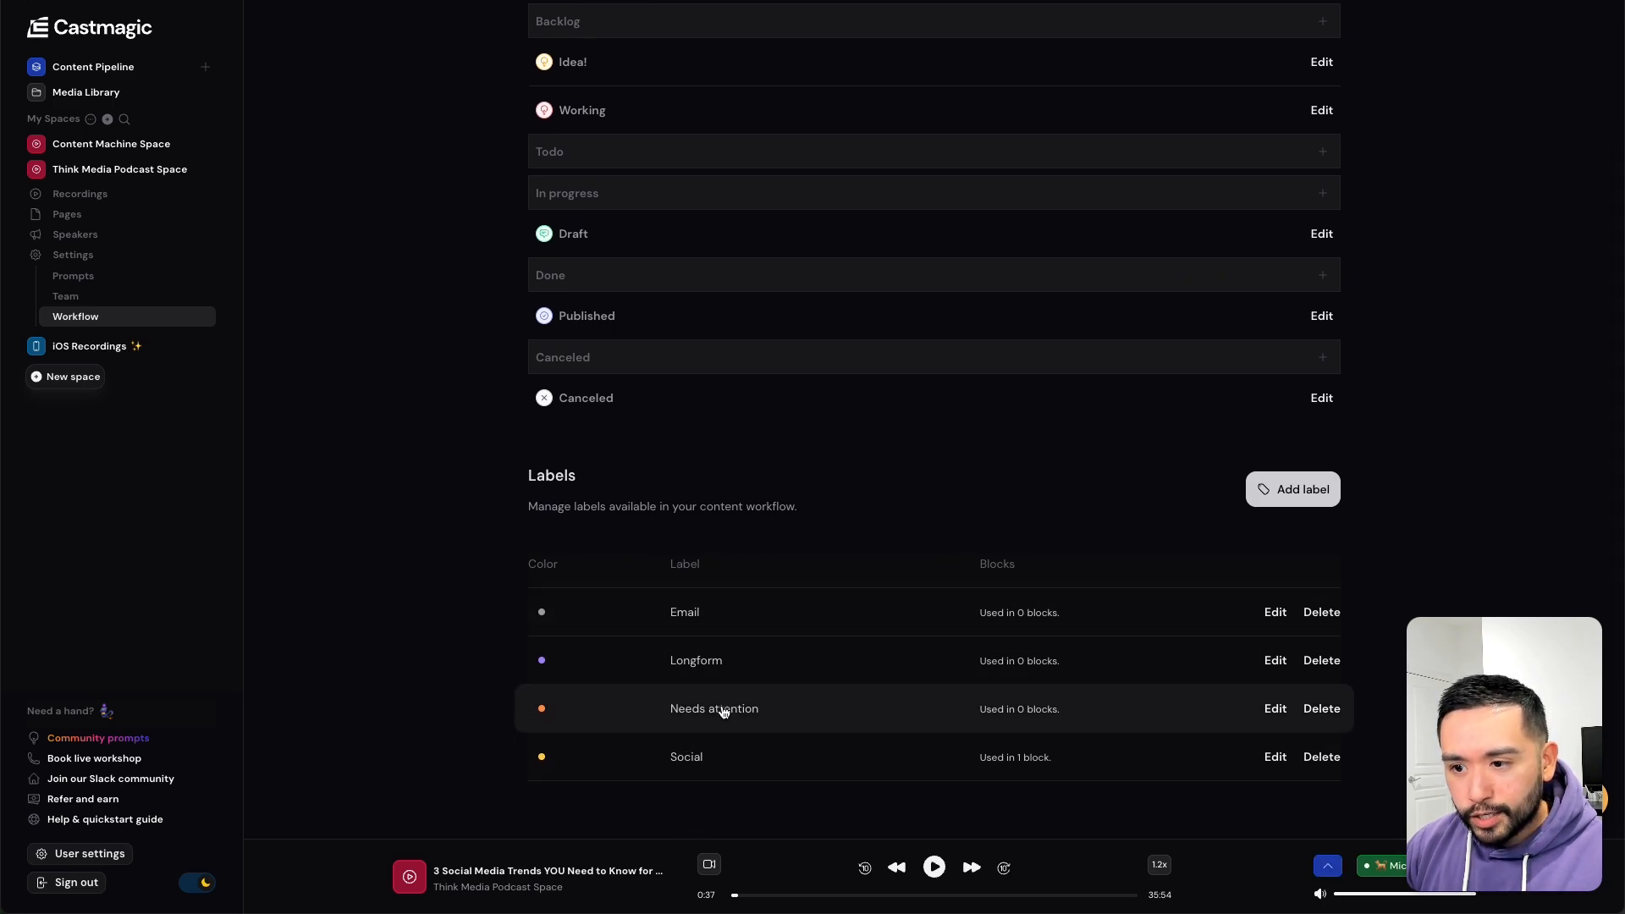
{"action": "scroll", "coordinate": [729, 627], "scroll_direction": "down", "scroll_amount": 1}
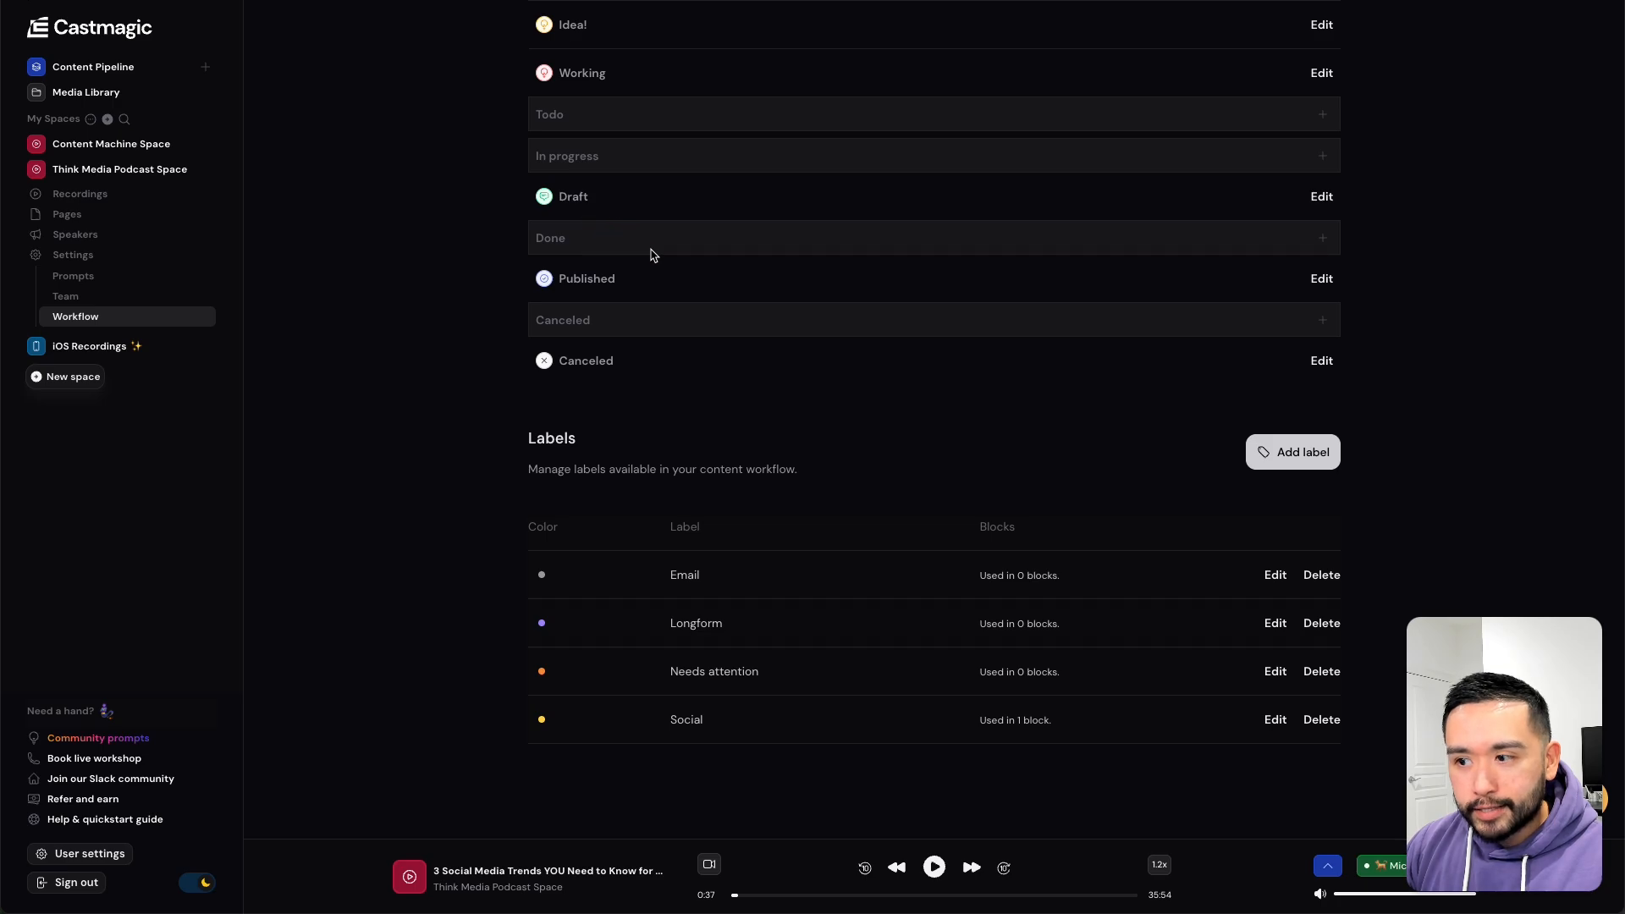
{"action": "left_click_drag", "start_coordinate": [567, 558], "coordinate": [650, 327]}
{"action": "left_click_drag", "start_coordinate": [689, 581], "coordinate": [657, 576]}
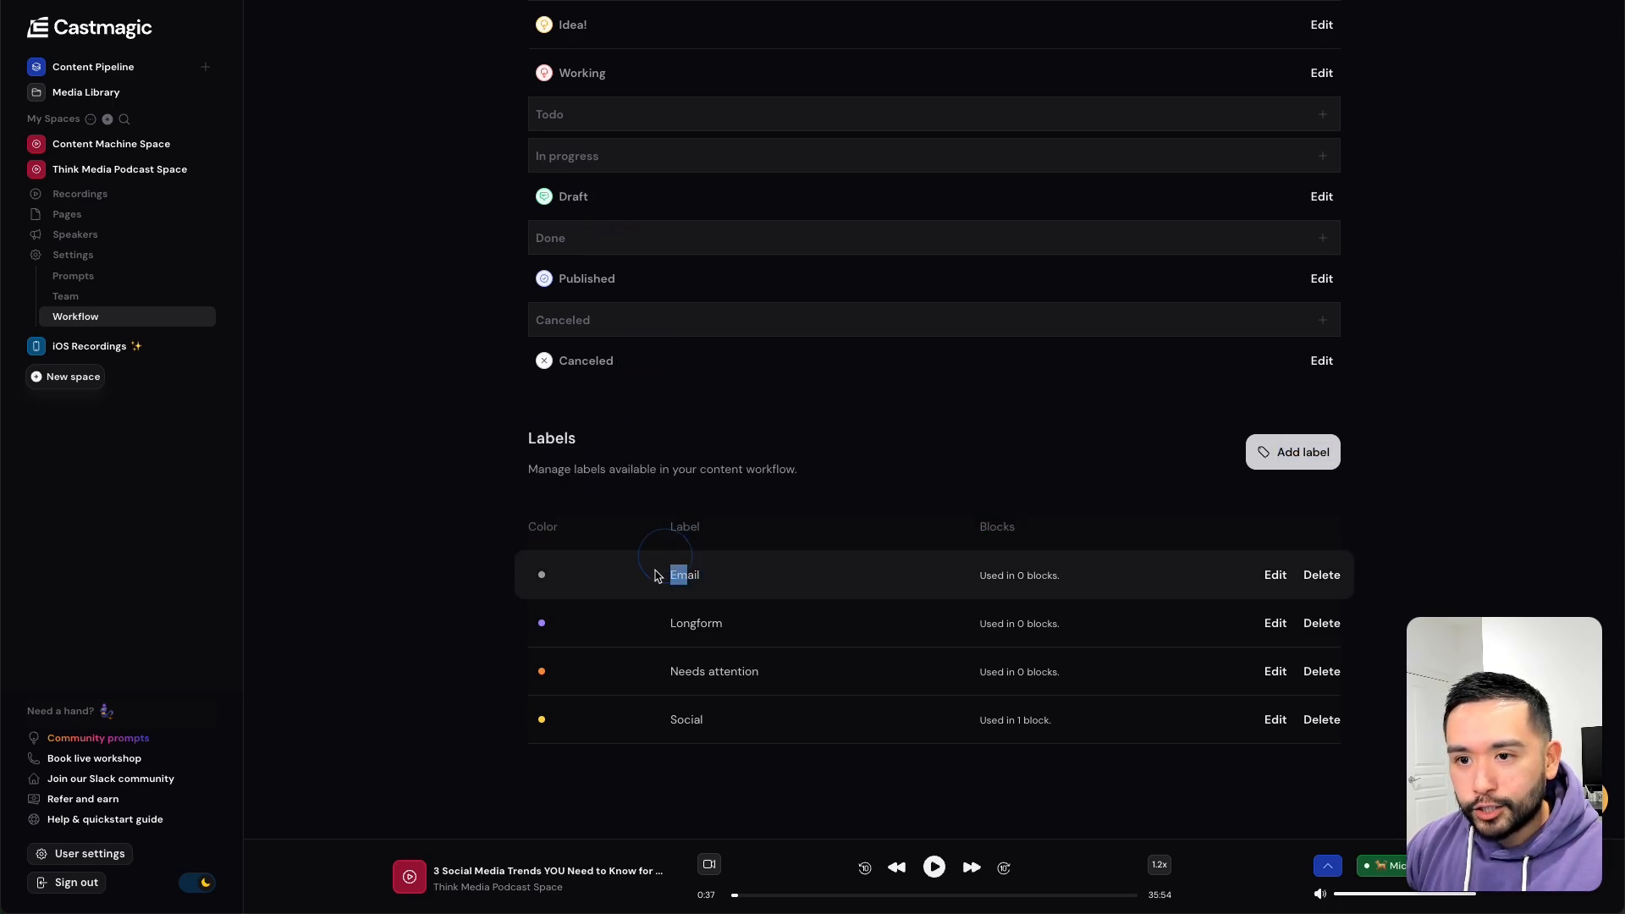
{"action": "left_click", "coordinate": [1396, 440]}
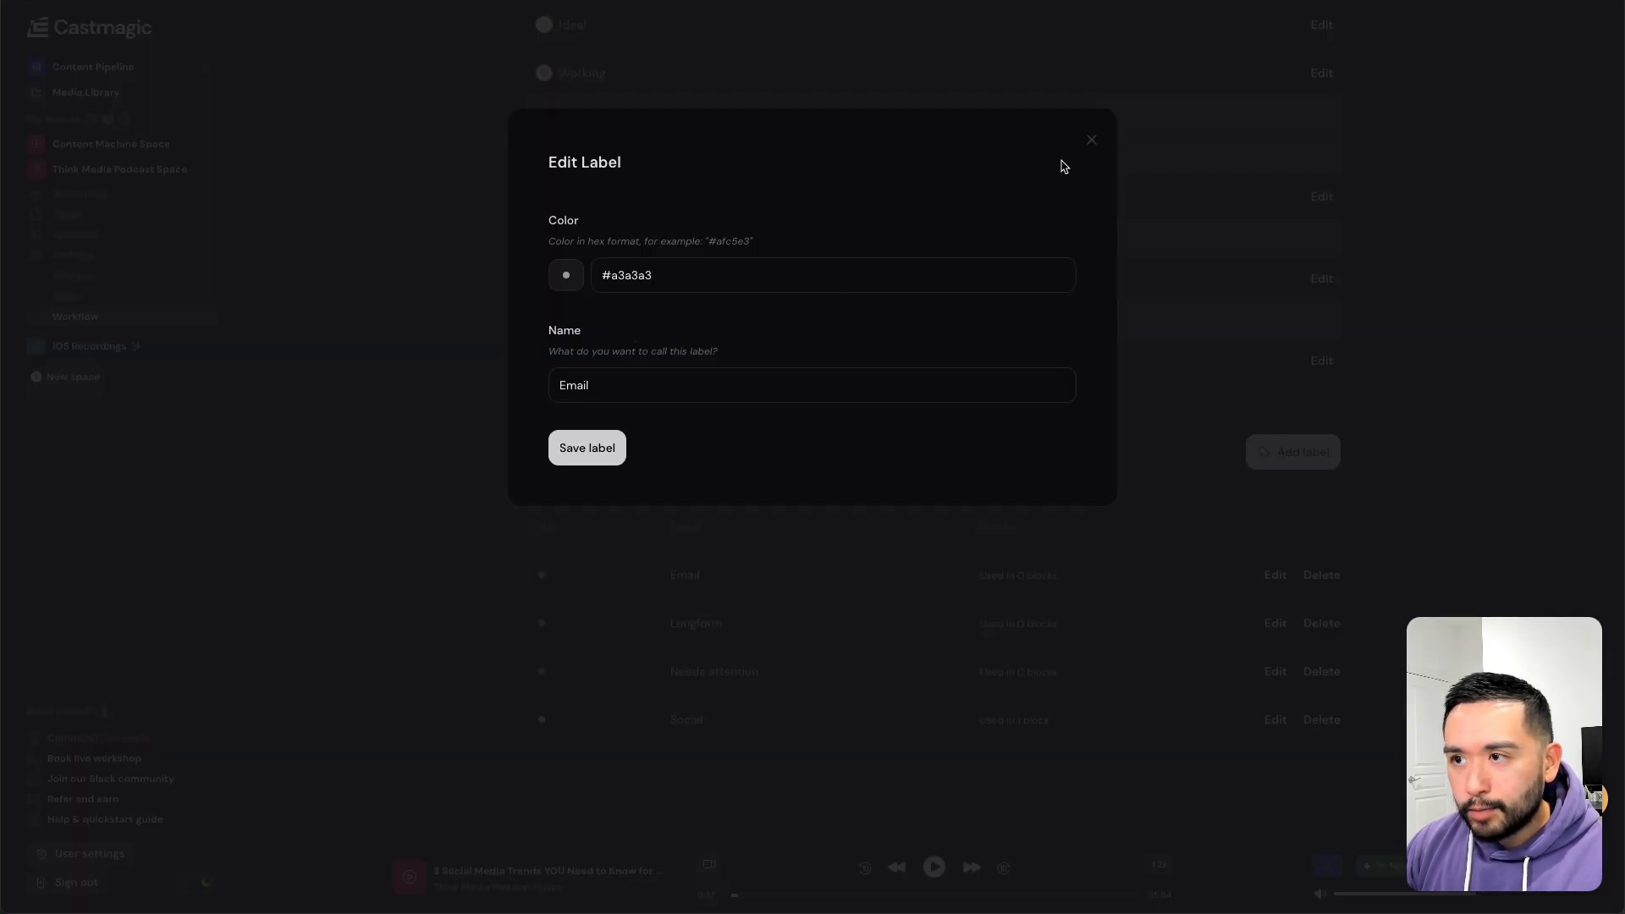
{"action": "left_click", "coordinate": [1091, 140]}
{"action": "left_click", "coordinate": [1296, 452]}
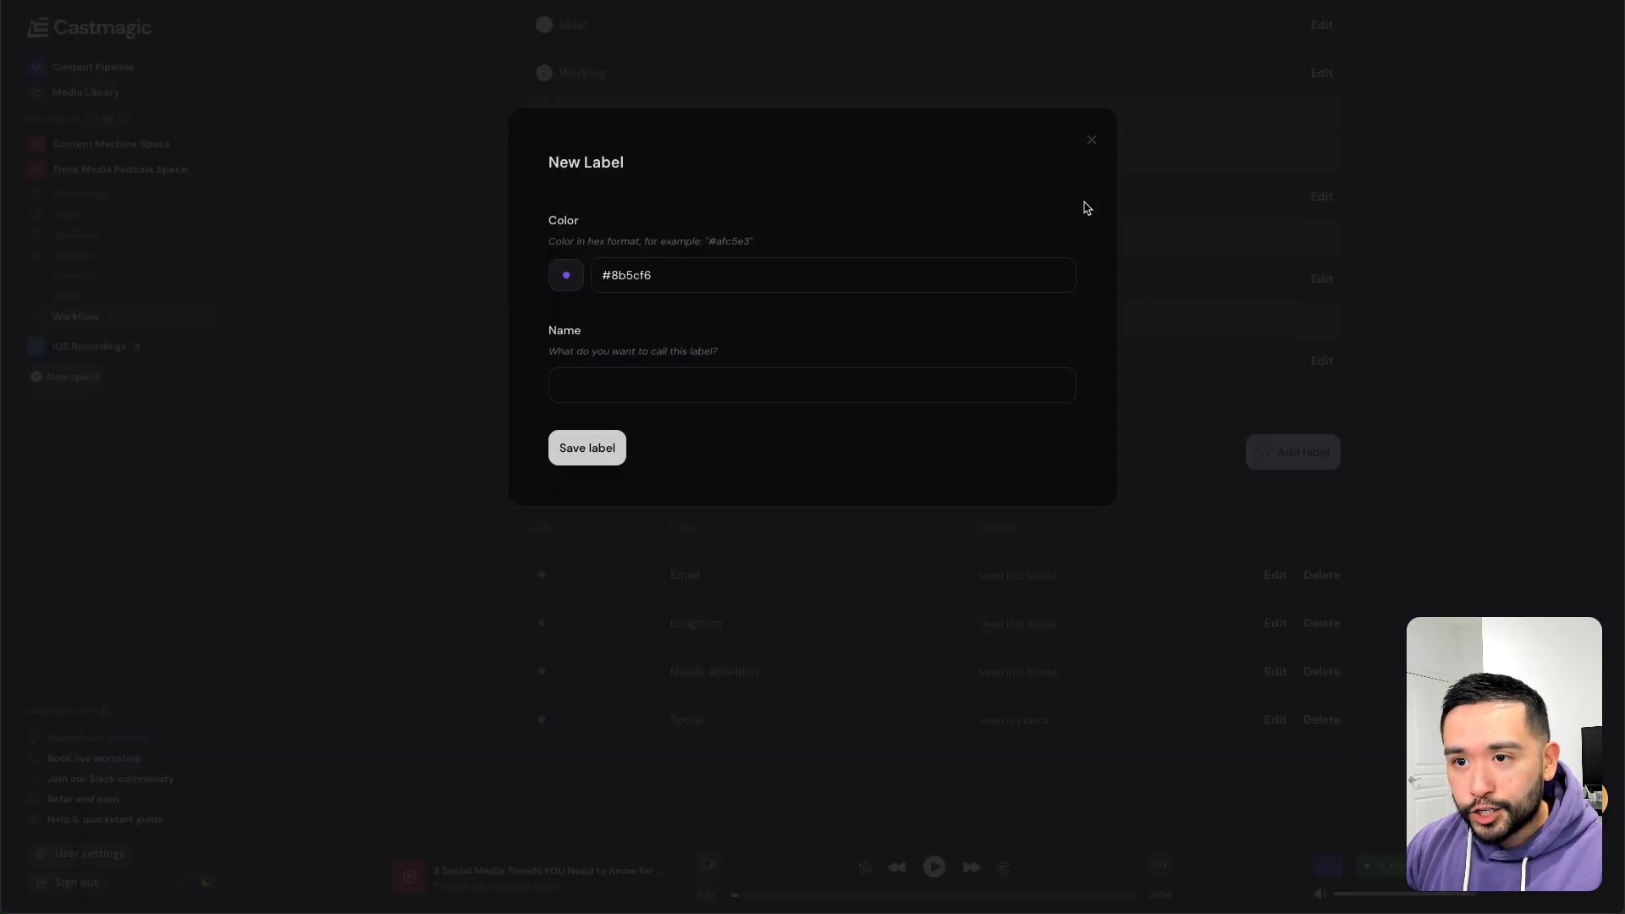
{"action": "left_click", "coordinate": [1088, 138]}
{"action": "scroll", "coordinate": [744, 471], "scroll_direction": "up", "scroll_amount": 2}
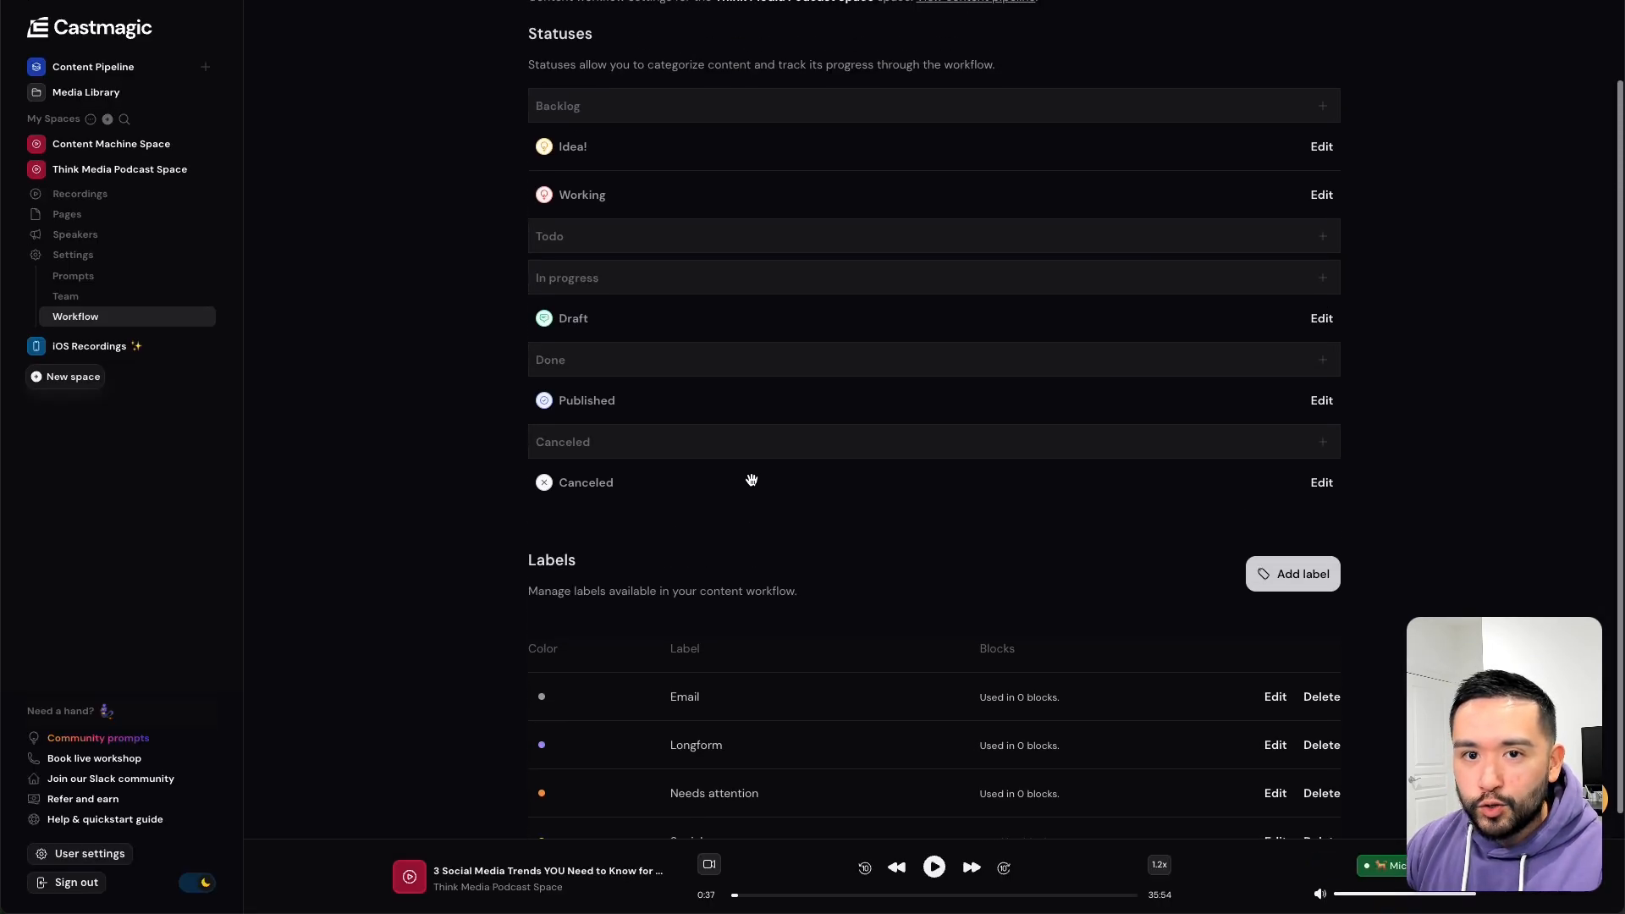
{"action": "scroll", "coordinate": [696, 162], "scroll_direction": "up", "scroll_amount": 1}
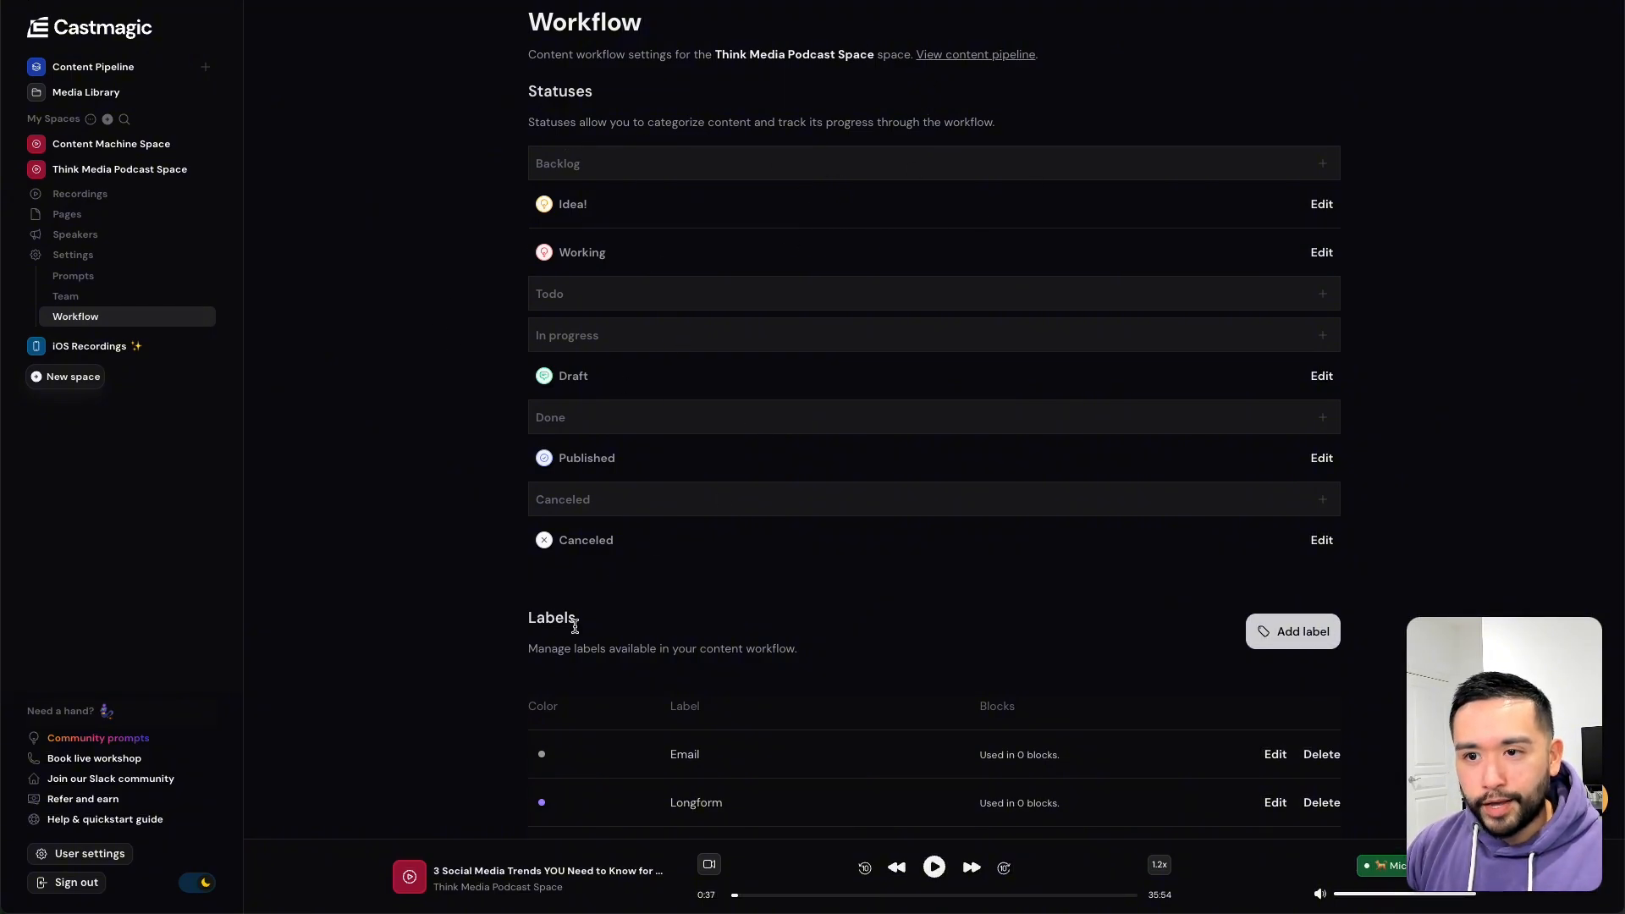
- View the Content Pipeline's blocks by assigned, upcoming, completed and canceled, and return to the active blocks
{"action": "left_click", "coordinate": [121, 71]}
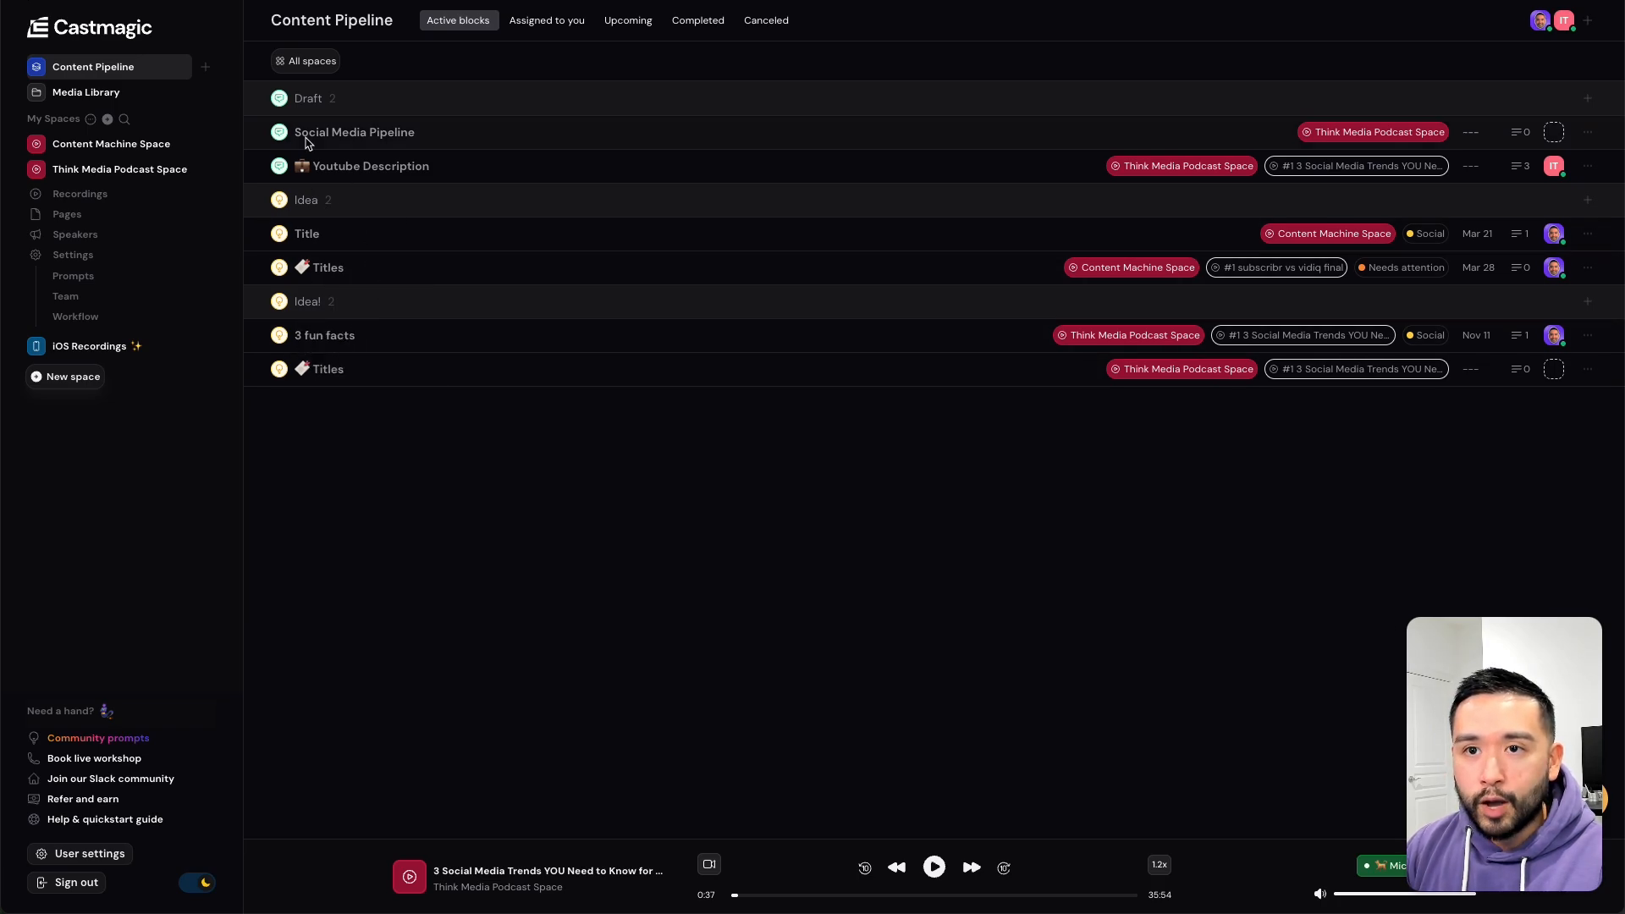
{"action": "left_click_drag", "start_coordinate": [349, 134], "coordinate": [356, 264]}
{"action": "left_click", "coordinate": [713, 69]}
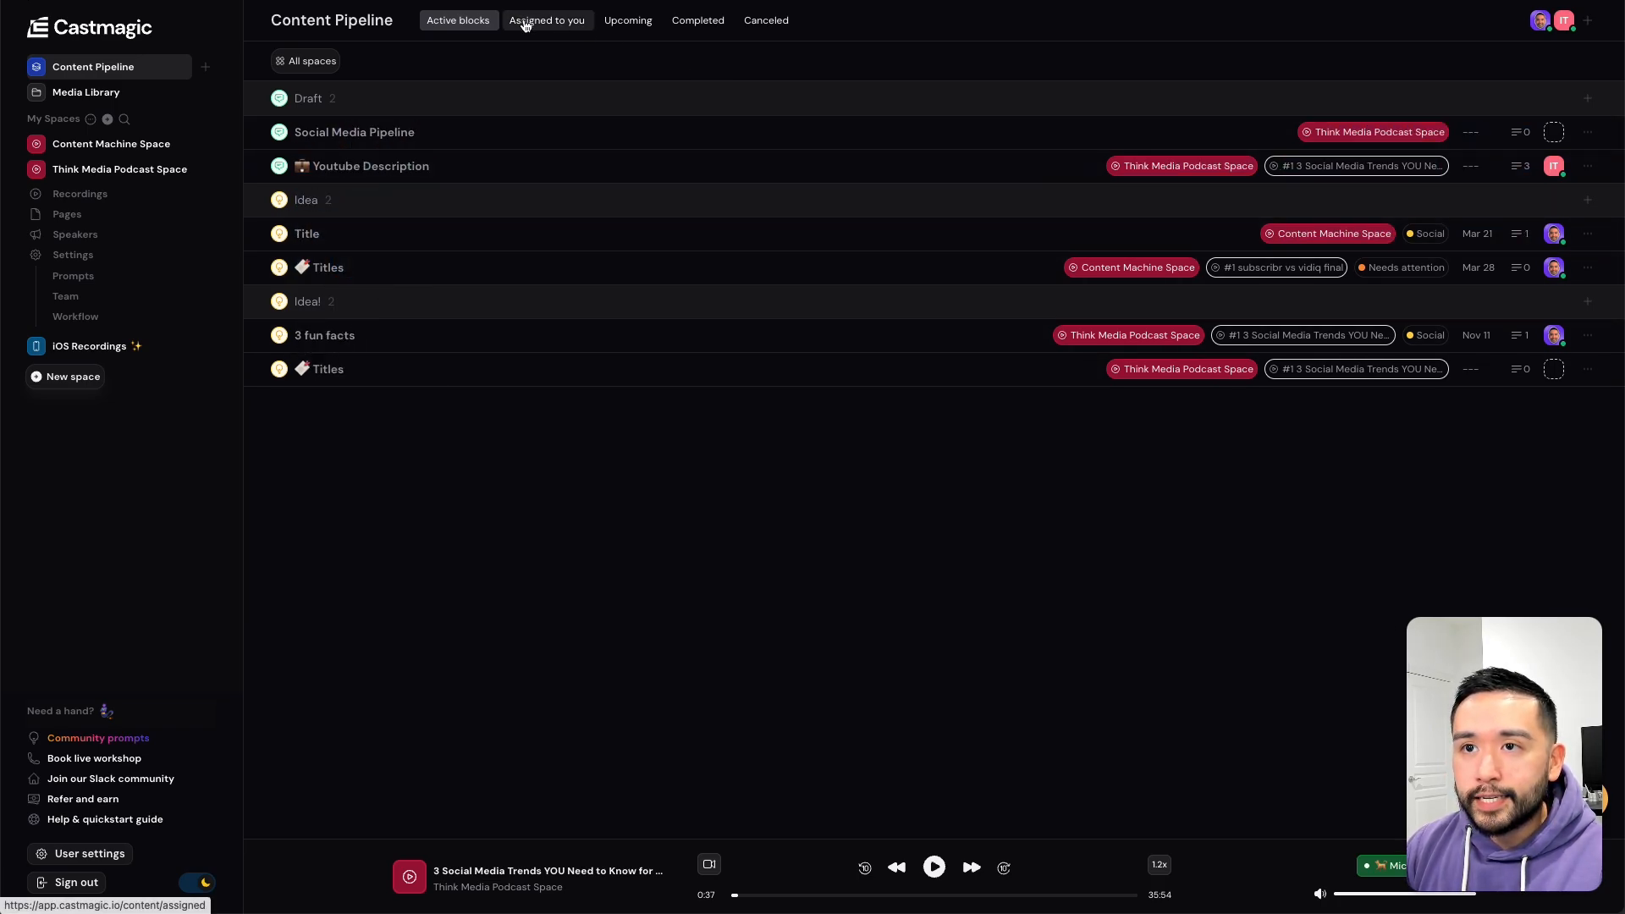
{"action": "left_click", "coordinate": [525, 24]}
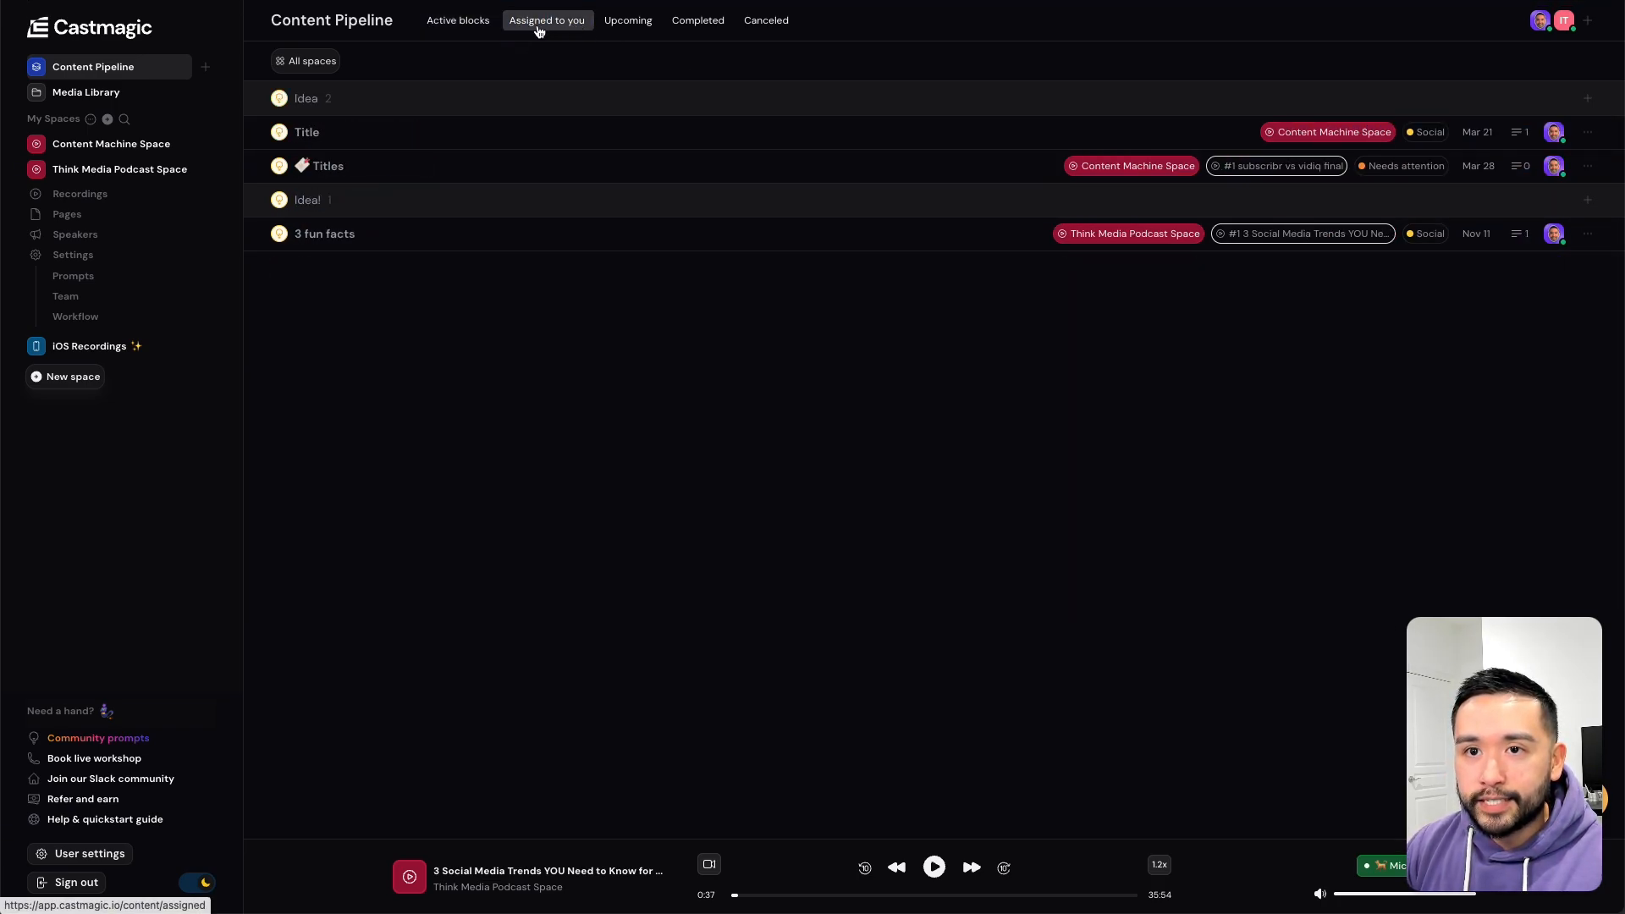
{"action": "left_click", "coordinate": [634, 24]}
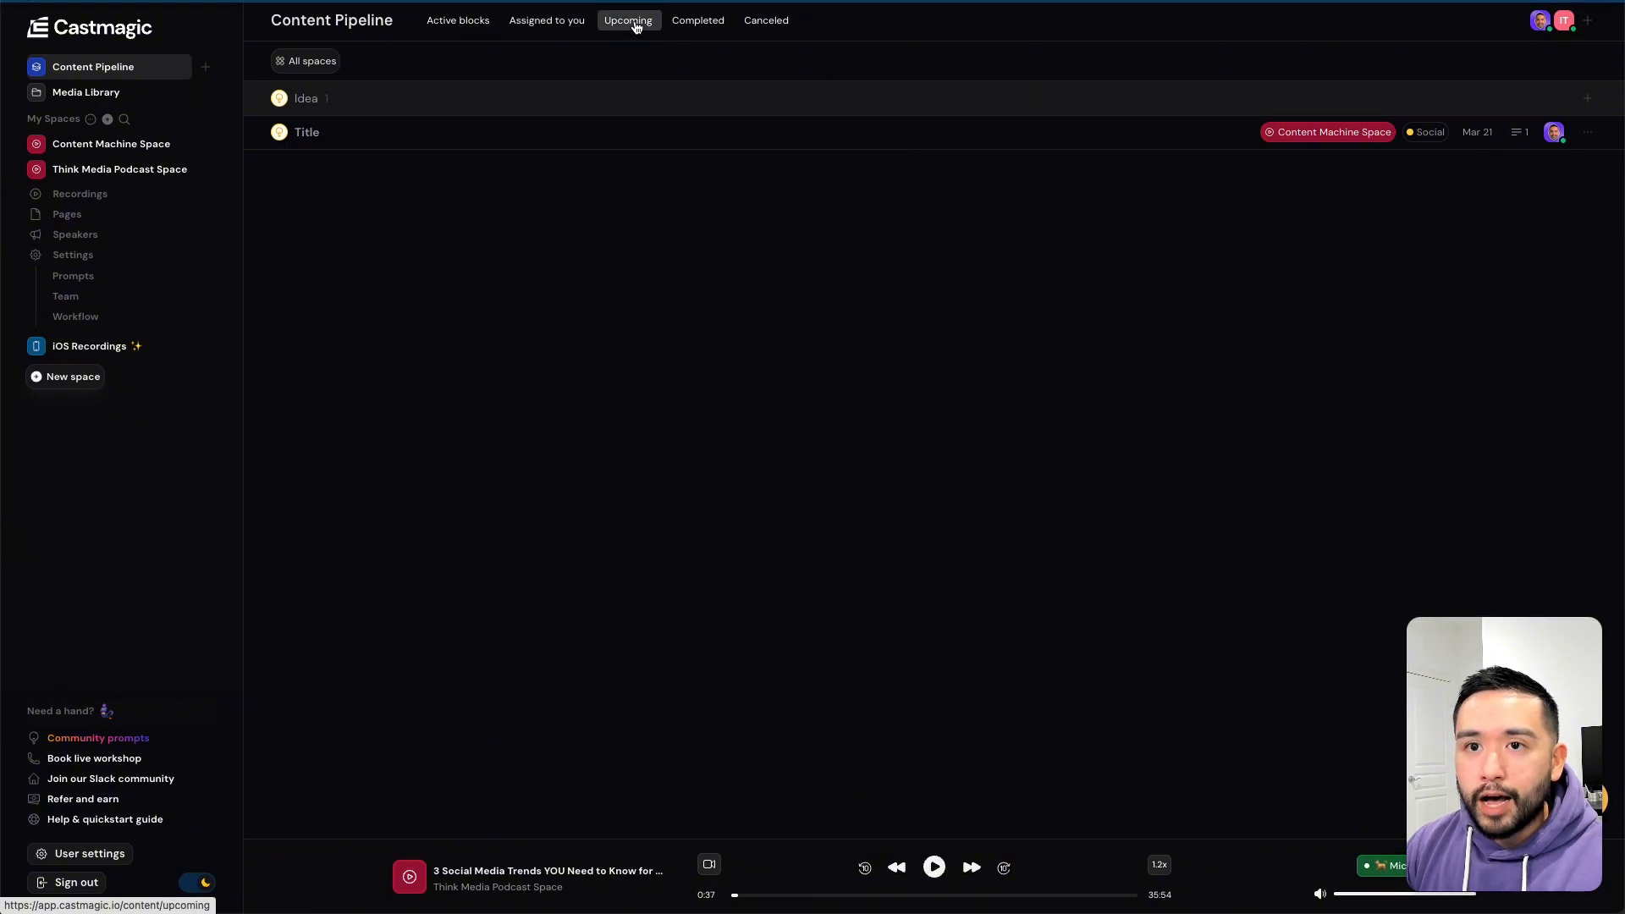
{"action": "left_click", "coordinate": [691, 26]}
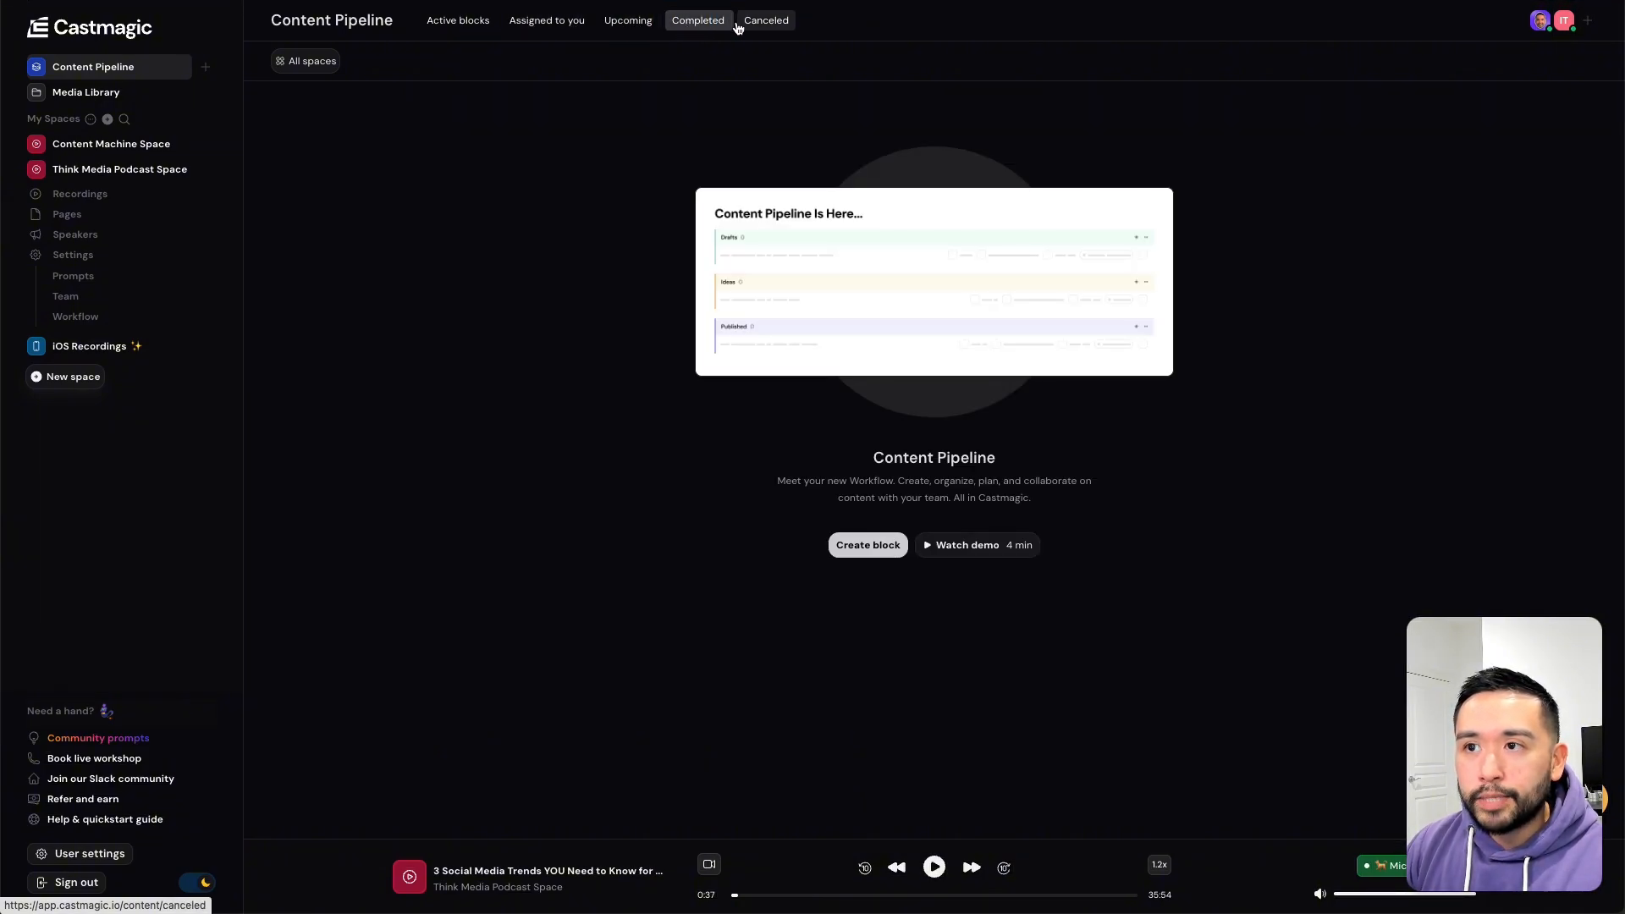
{"action": "left_click", "coordinate": [764, 24]}
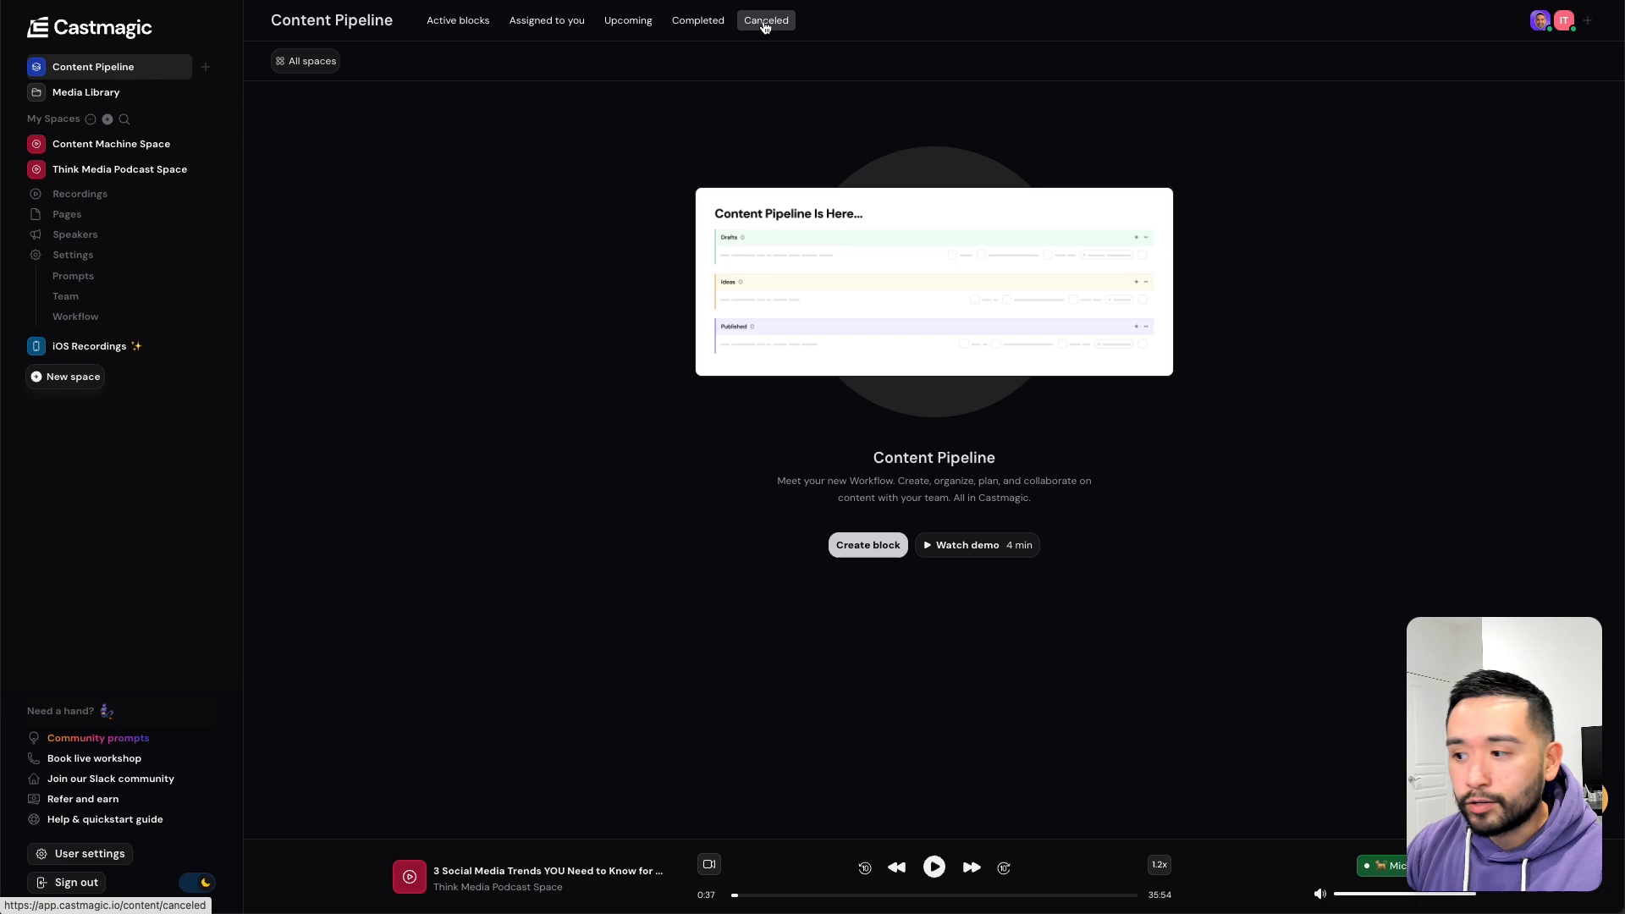
{"action": "left_click", "coordinate": [451, 25]}
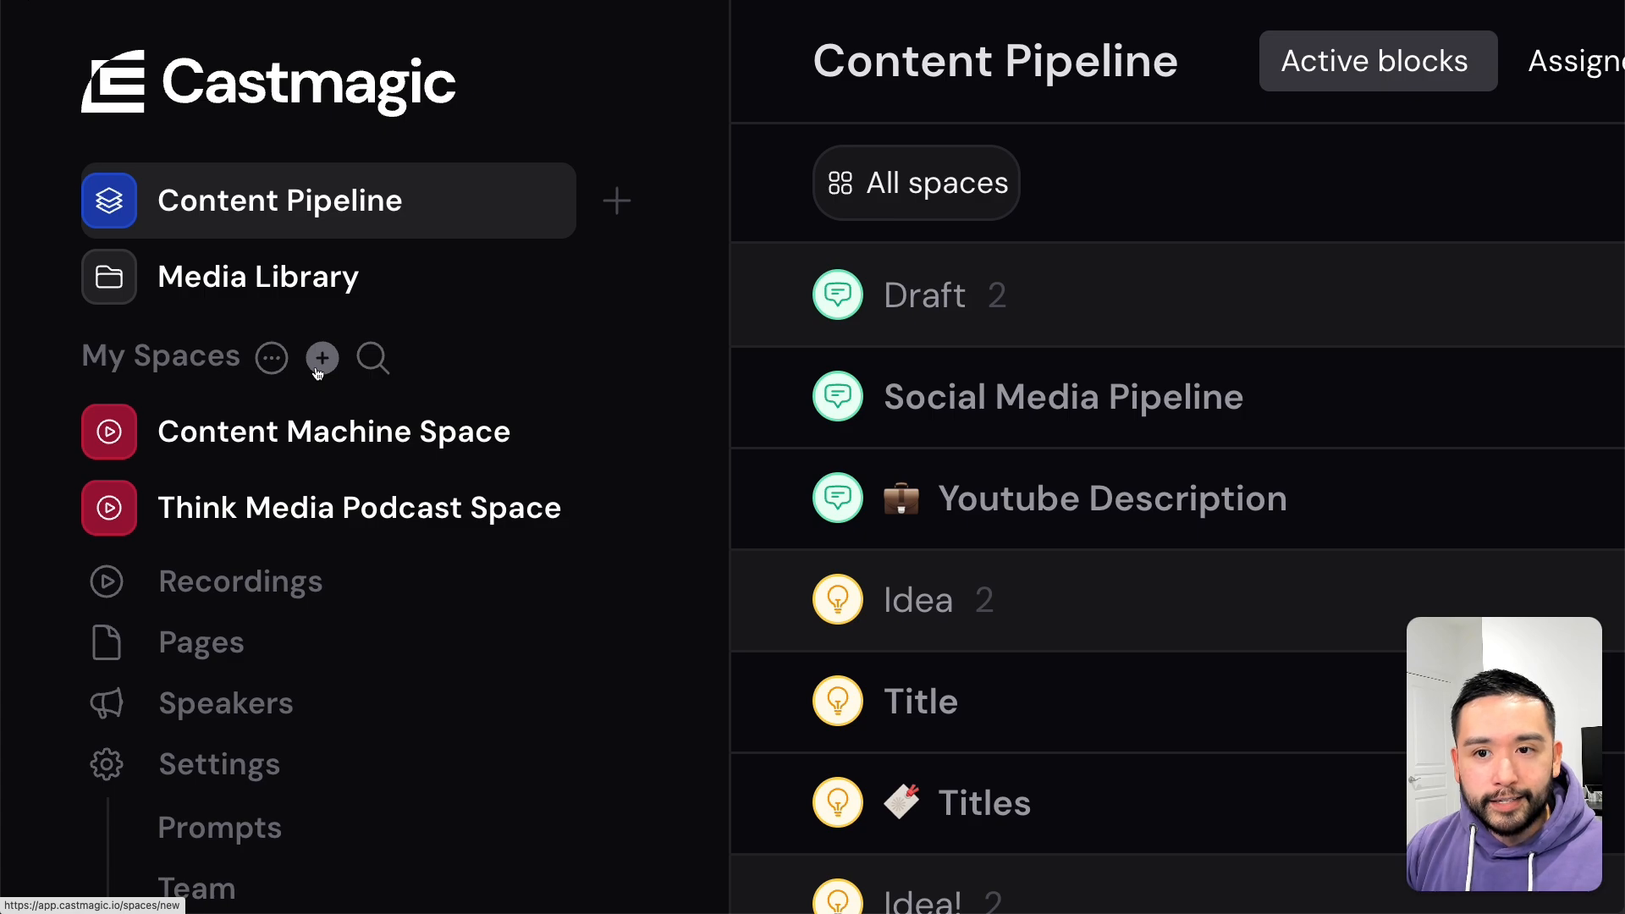
- Start a new space and enter "Podcast" as its name
{"action": "left_click", "coordinate": [320, 364]}
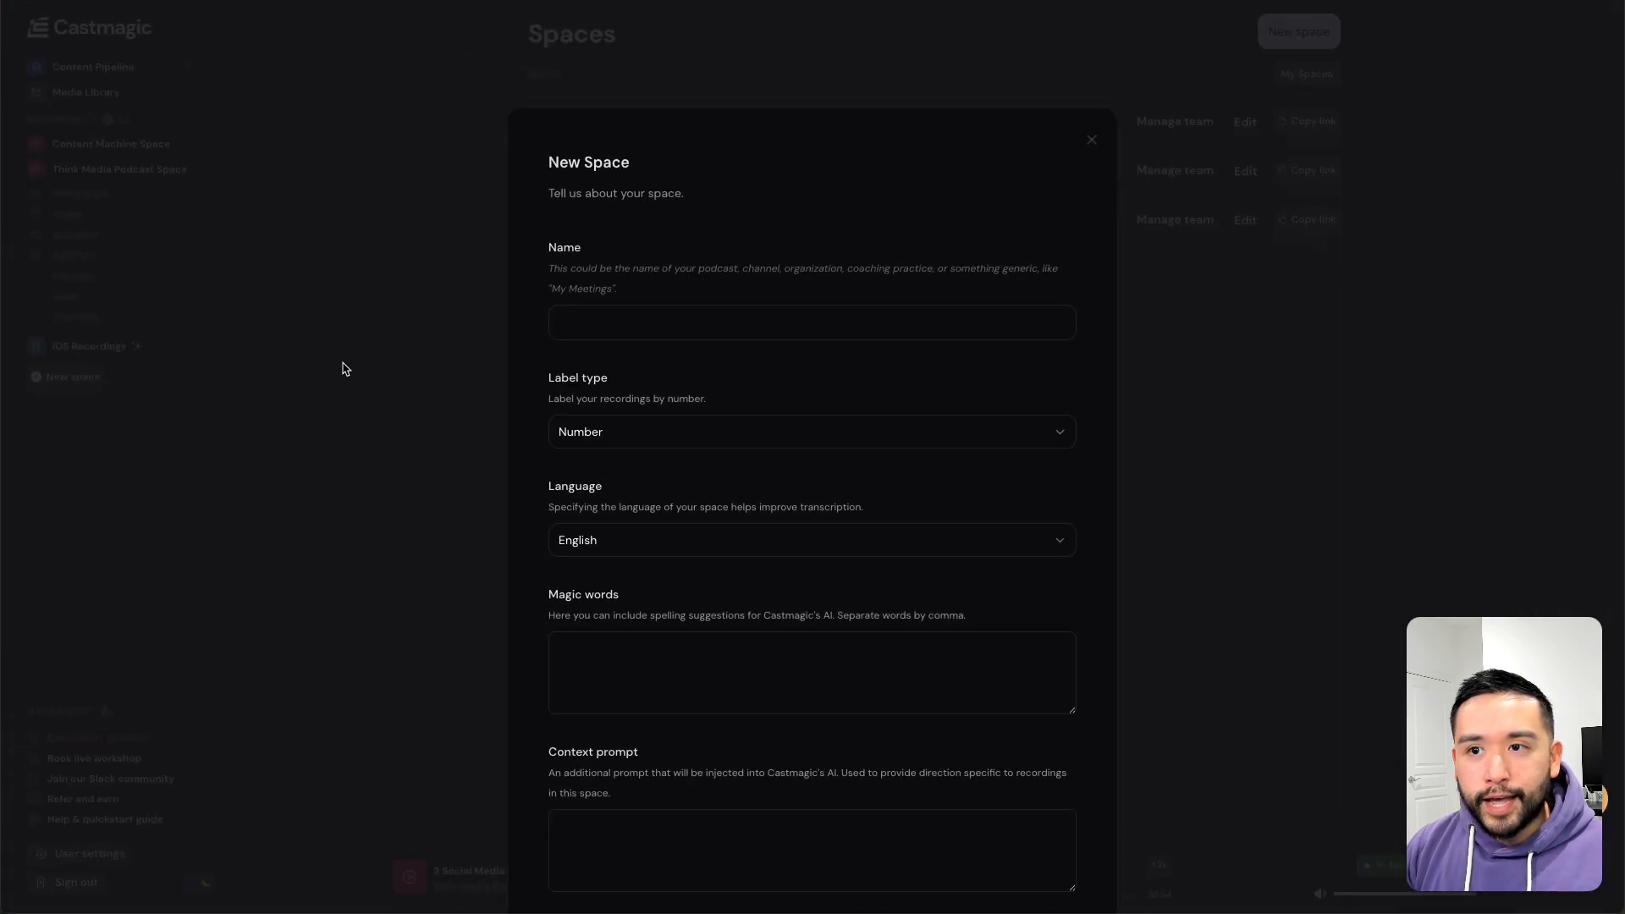
{"action": "scroll", "coordinate": [567, 315], "scroll_direction": "down", "scroll_amount": 3}
{"action": "scroll", "coordinate": [578, 330], "scroll_direction": "up", "scroll_amount": 2}
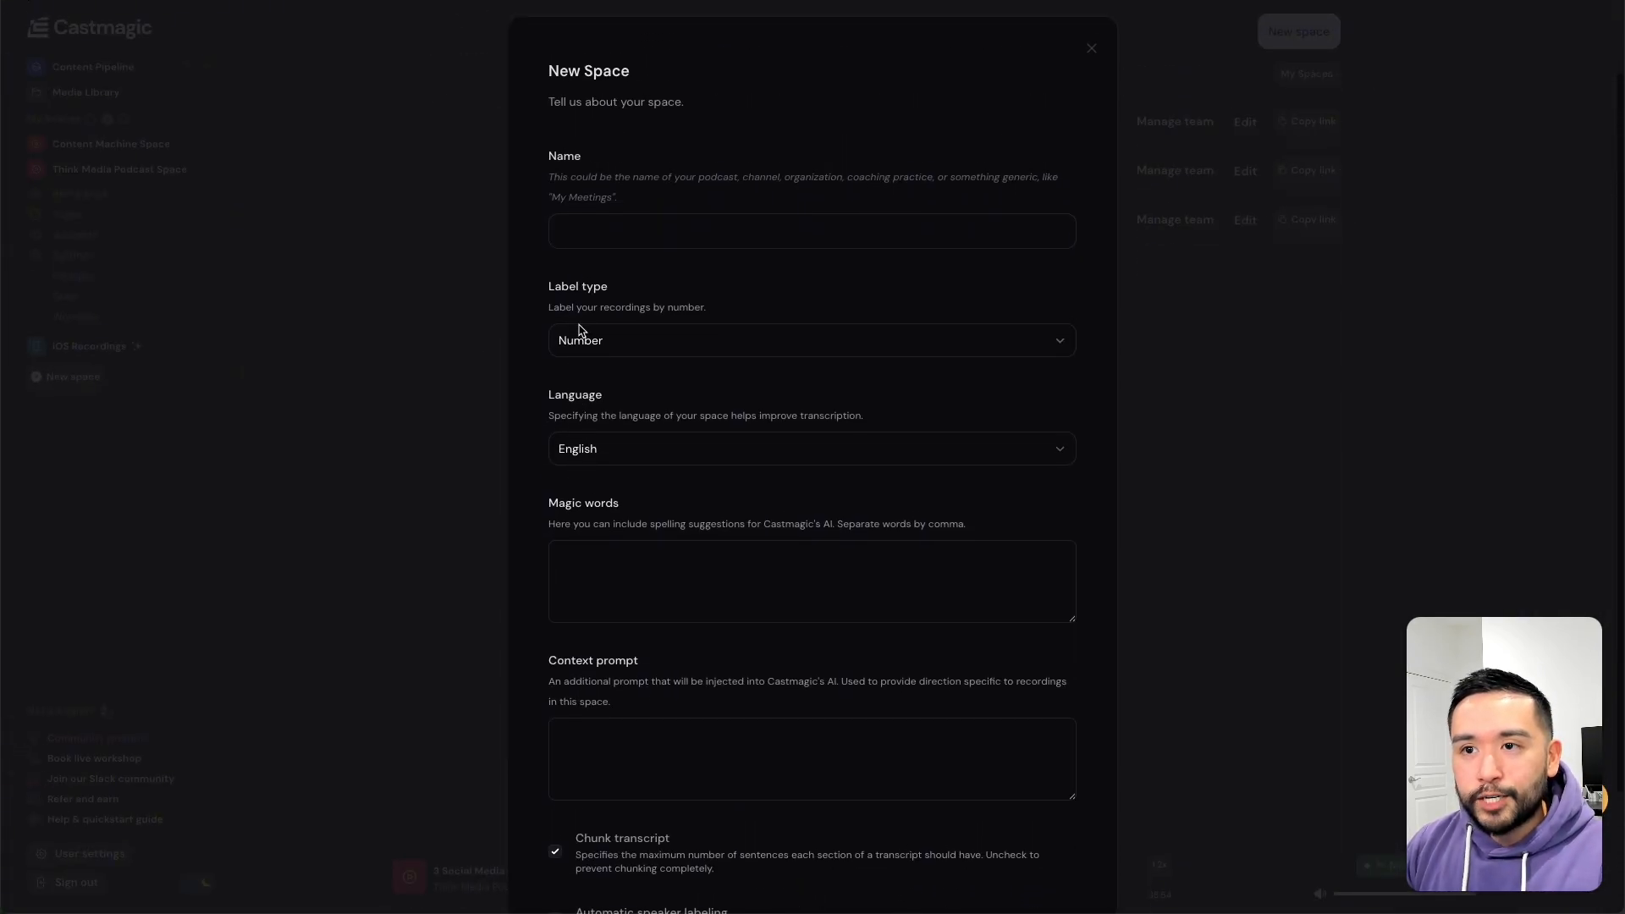
{"action": "left_click", "coordinate": [584, 234]}
{"action": "type", "text": "Podcast"}
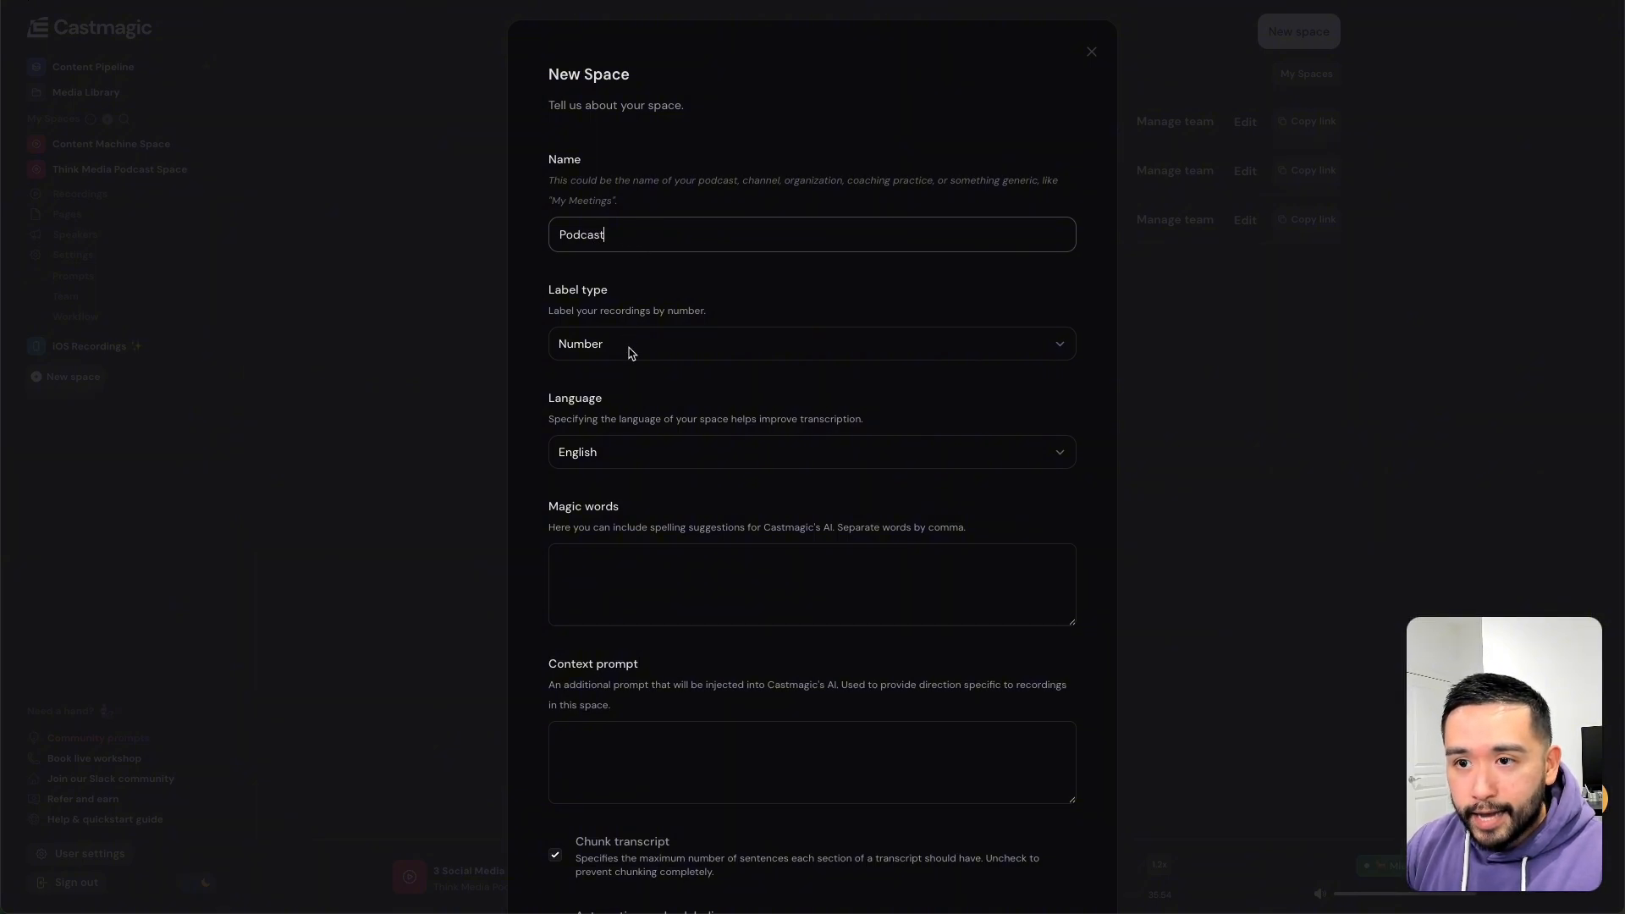
- Try the label types for the new space and set the label type to Season with Episode Number
{"action": "left_click", "coordinate": [630, 352]}
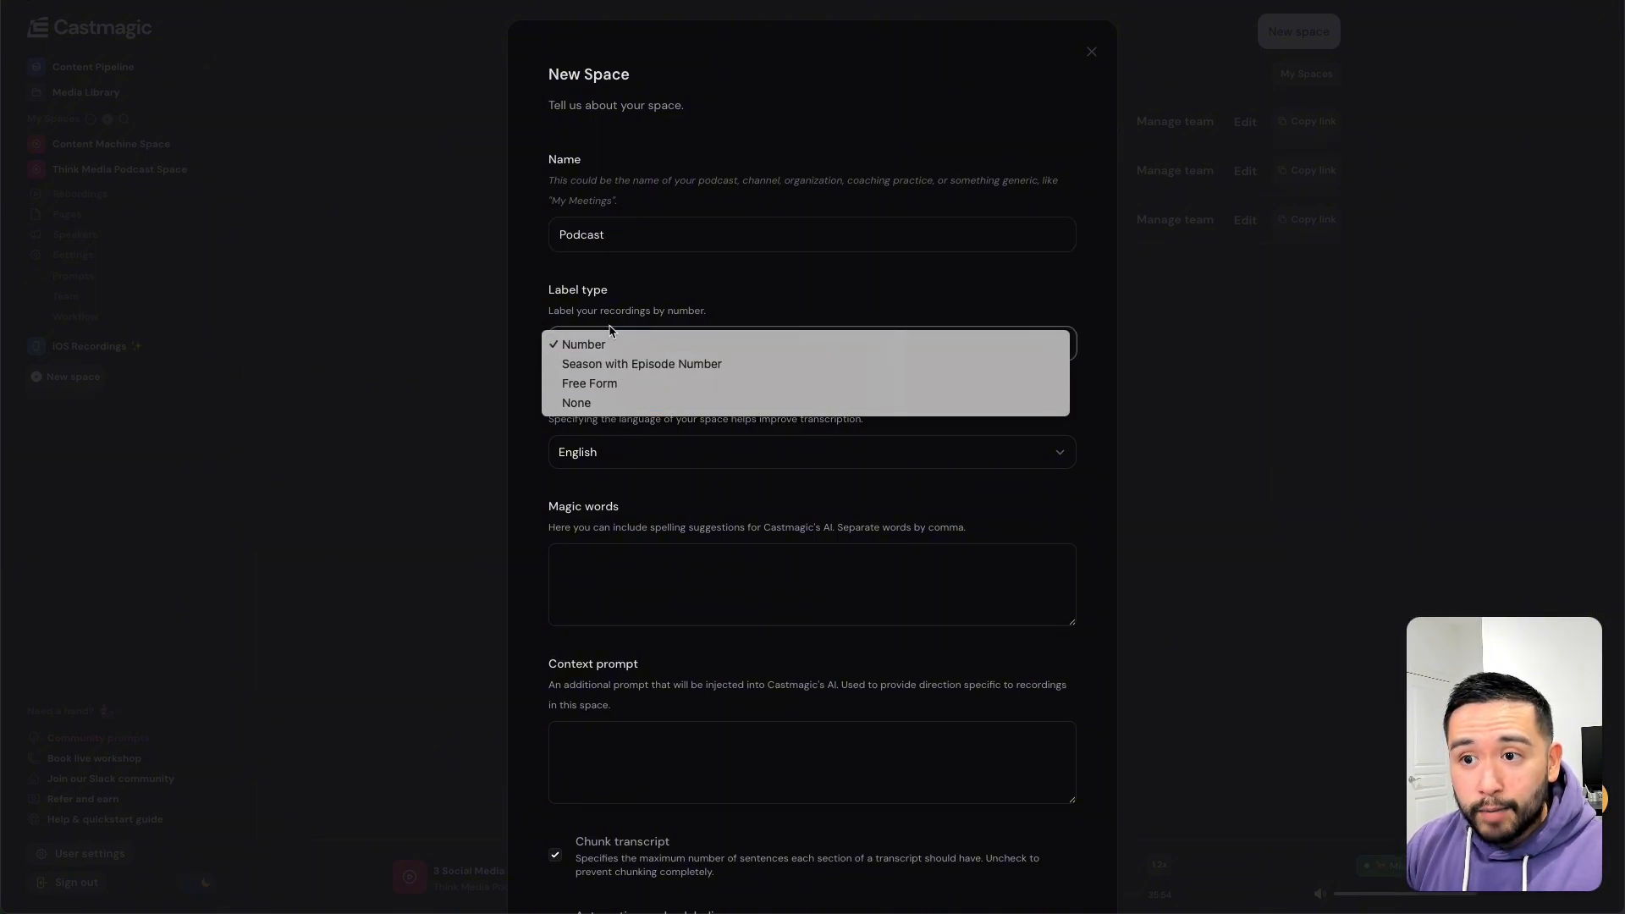
{"action": "left_click", "coordinate": [660, 364]}
{"action": "left_click", "coordinate": [668, 355]}
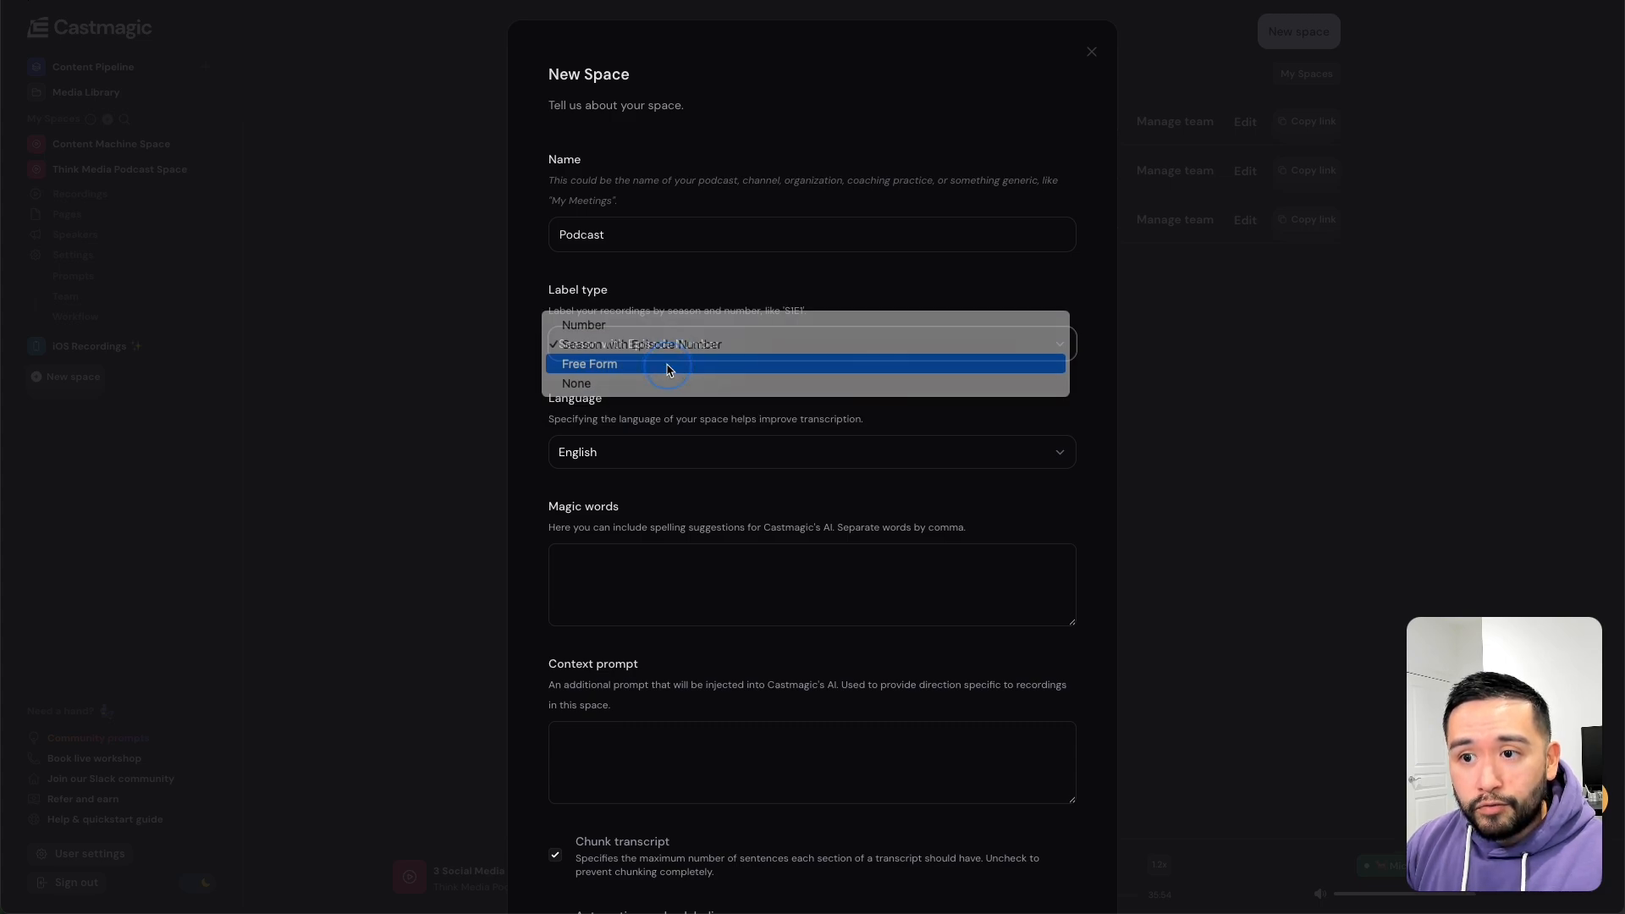
{"action": "left_click", "coordinate": [665, 364]}
{"action": "left_click", "coordinate": [662, 347]}
{"action": "left_click", "coordinate": [659, 365]}
{"action": "left_click", "coordinate": [660, 352]}
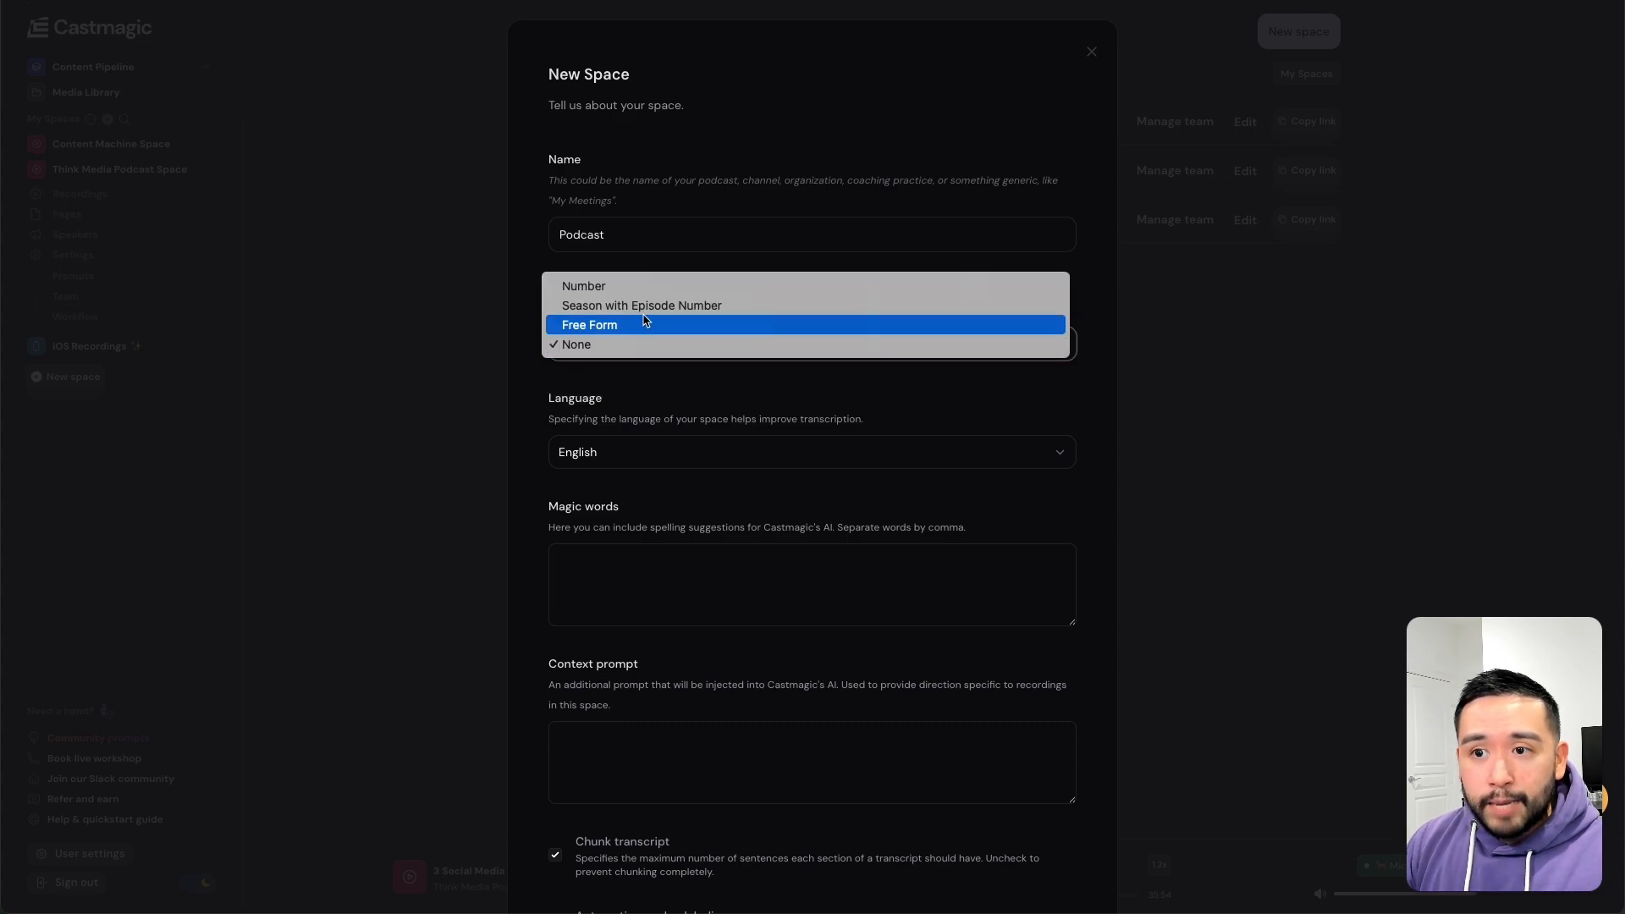
{"action": "left_click", "coordinate": [687, 319]}
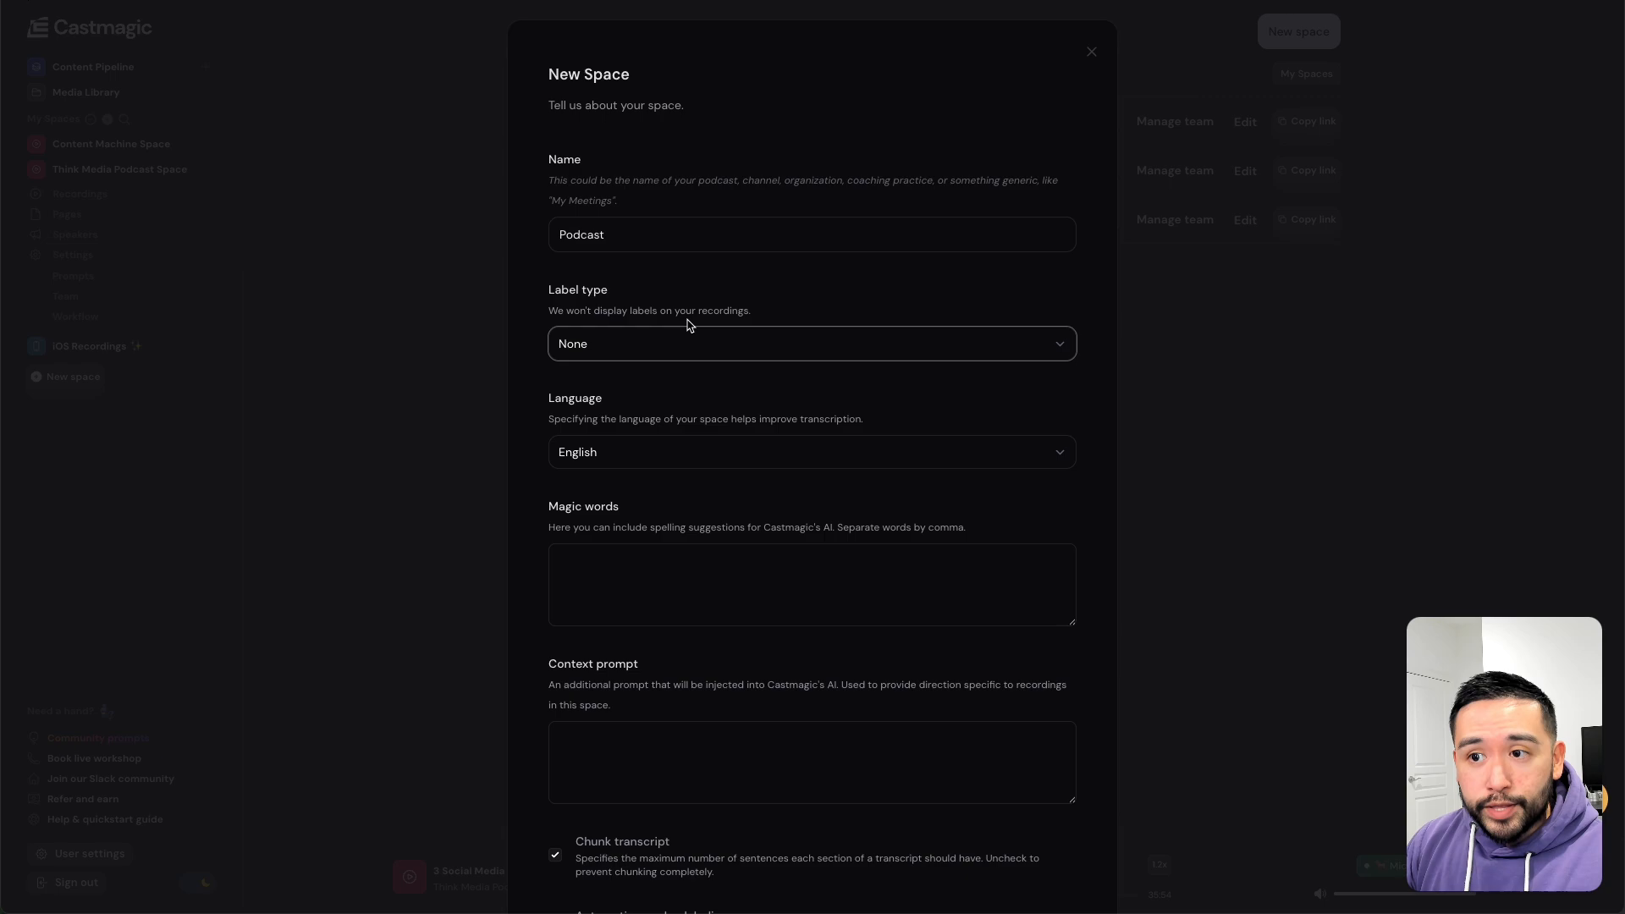
- Look through the available languages for the new space and keep English
{"action": "scroll", "coordinate": [744, 356], "scroll_direction": "down", "scroll_amount": 2}
{"action": "left_click", "coordinate": [726, 344]}
{"action": "scroll", "coordinate": [708, 540], "scroll_direction": "down", "scroll_amount": 5}
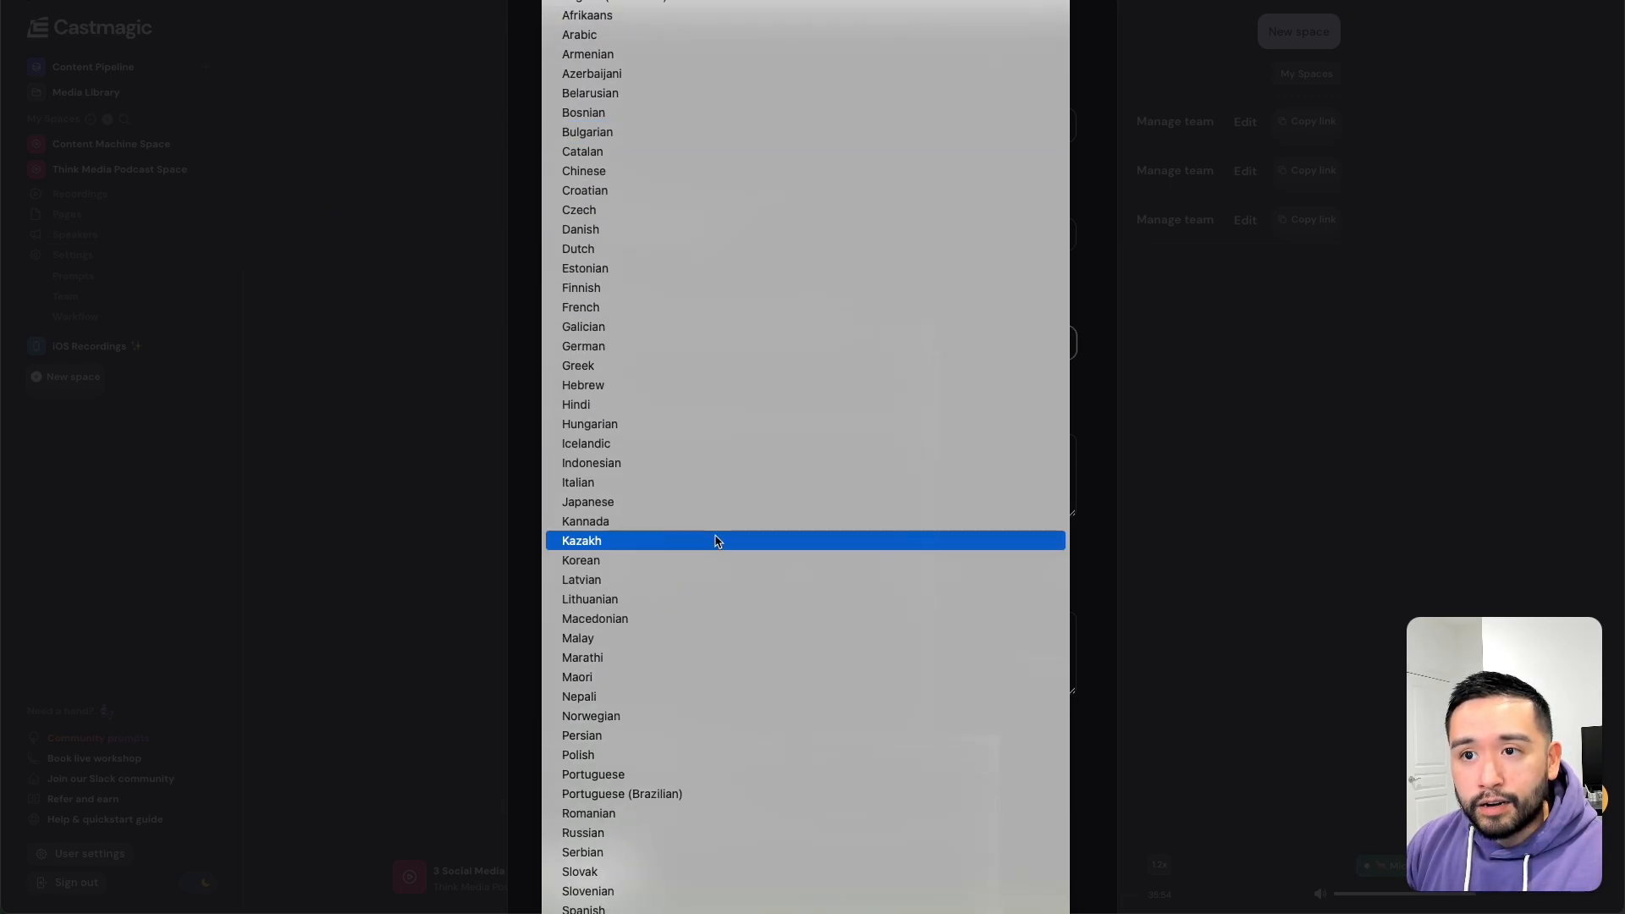
{"action": "key", "text": "Escape"}
{"action": "scroll", "coordinate": [840, 320], "scroll_direction": "up", "scroll_amount": 2}
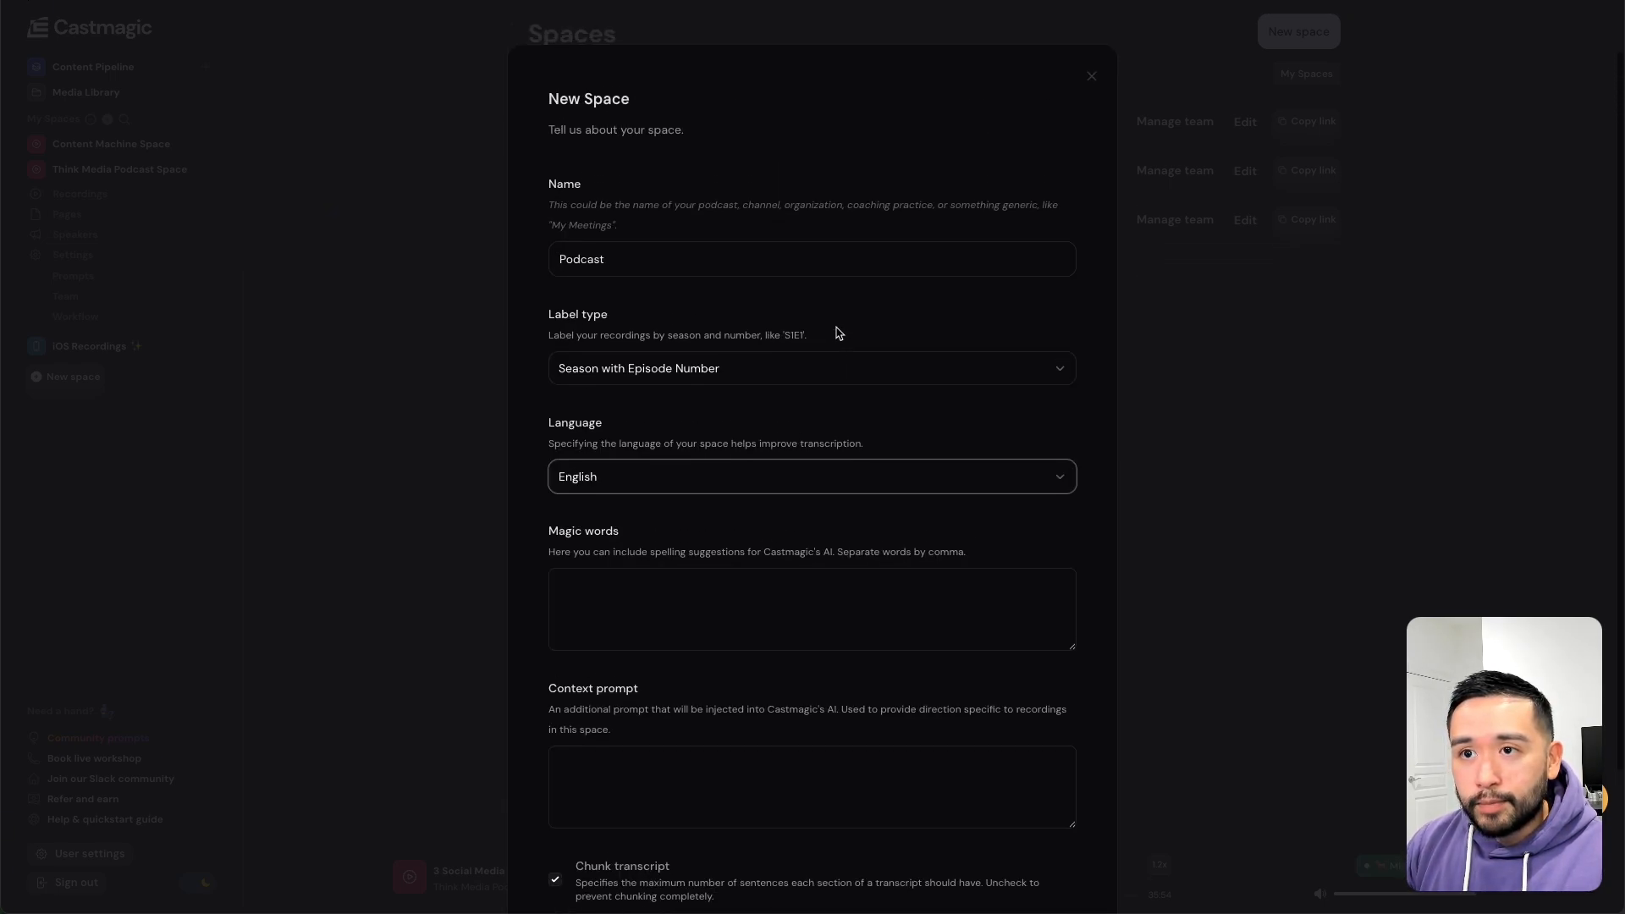
- Review the magic words, context prompt, transcript chunking and speaker labeling options, and save the Podcast space with their defaults
{"action": "scroll", "coordinate": [642, 485], "scroll_direction": "down", "scroll_amount": 2}
{"action": "left_click_drag", "start_coordinate": [612, 406], "coordinate": [971, 408]}
{"action": "scroll", "coordinate": [553, 548], "scroll_direction": "down", "scroll_amount": 1}
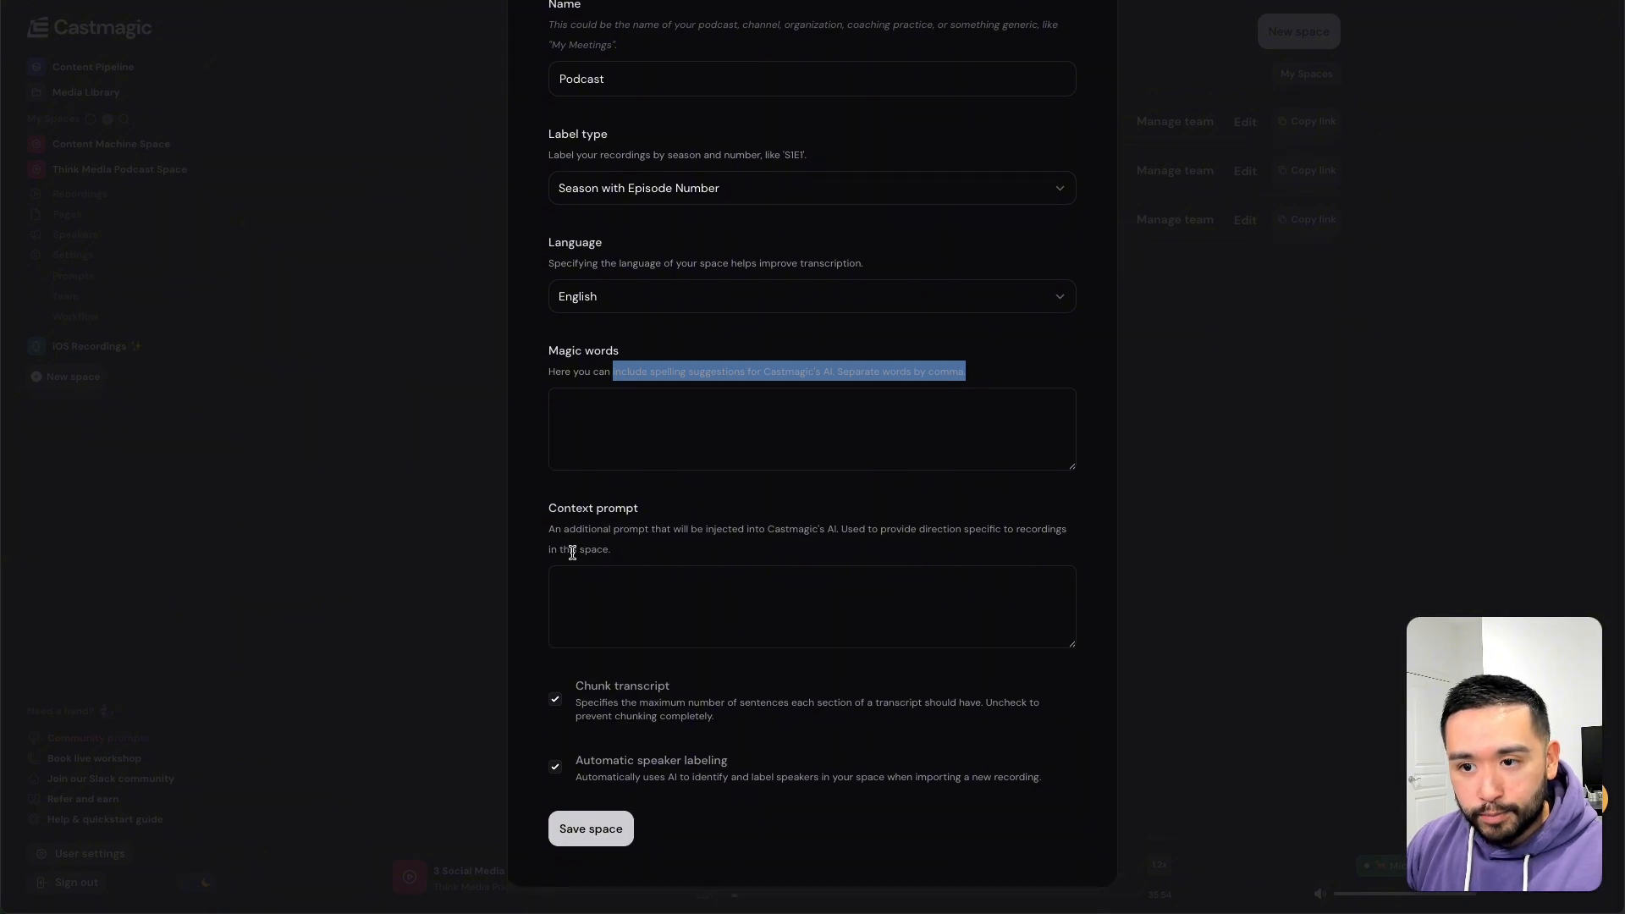
{"action": "left_click_drag", "start_coordinate": [553, 534], "coordinate": [788, 551]}
{"action": "left_click", "coordinate": [788, 552]}
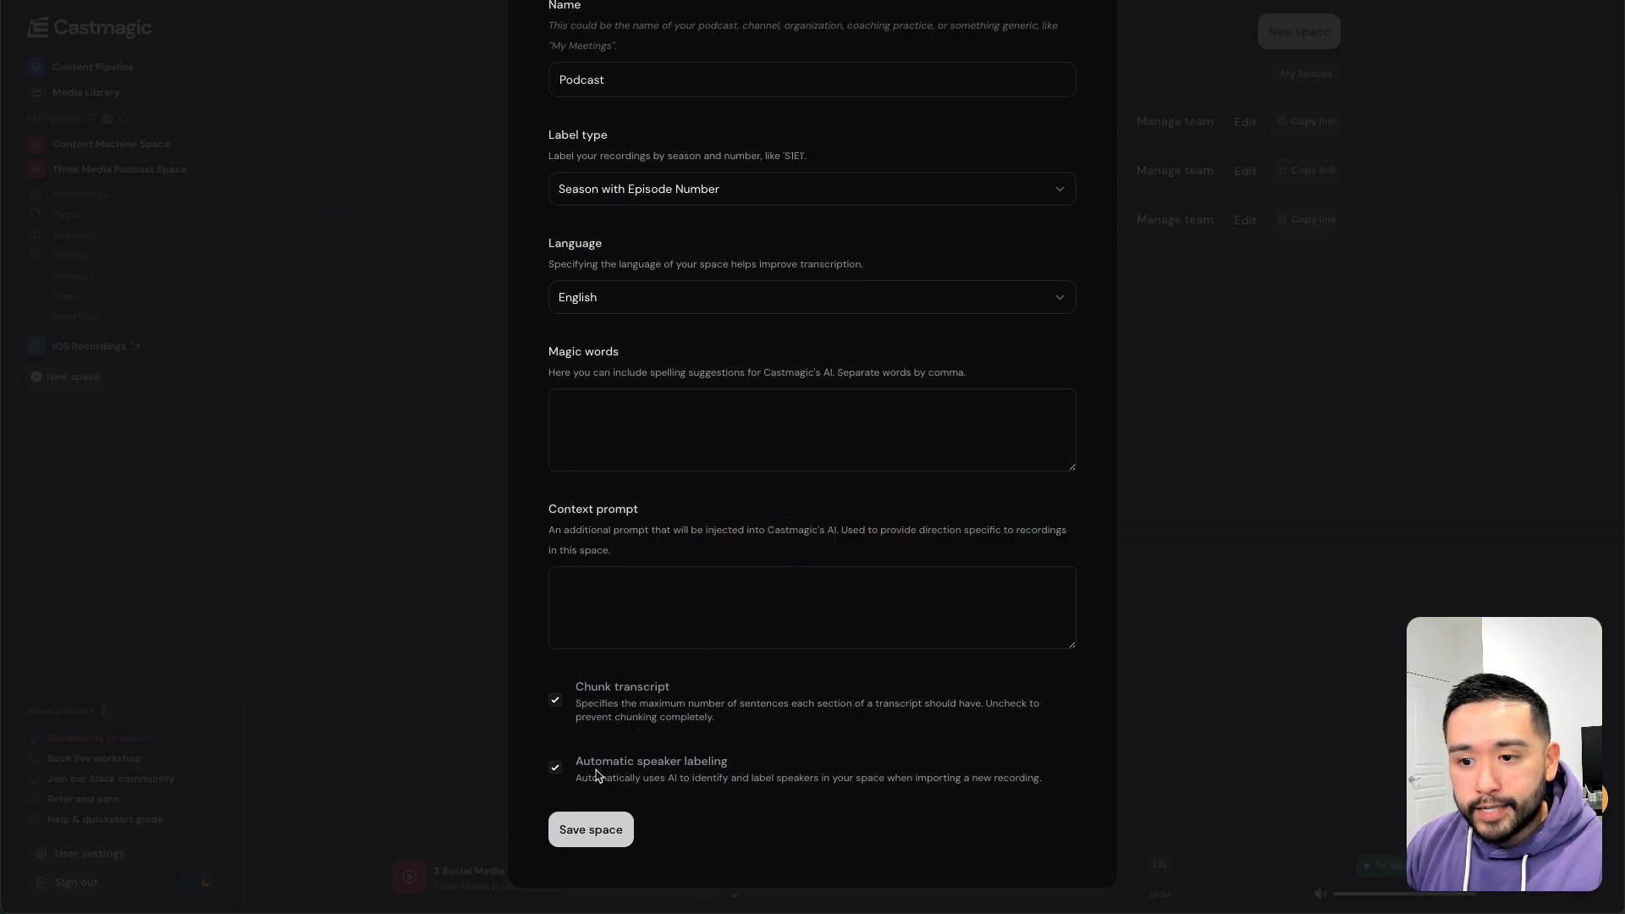
{"action": "scroll", "coordinate": [723, 769], "scroll_direction": "down", "scroll_amount": 1}
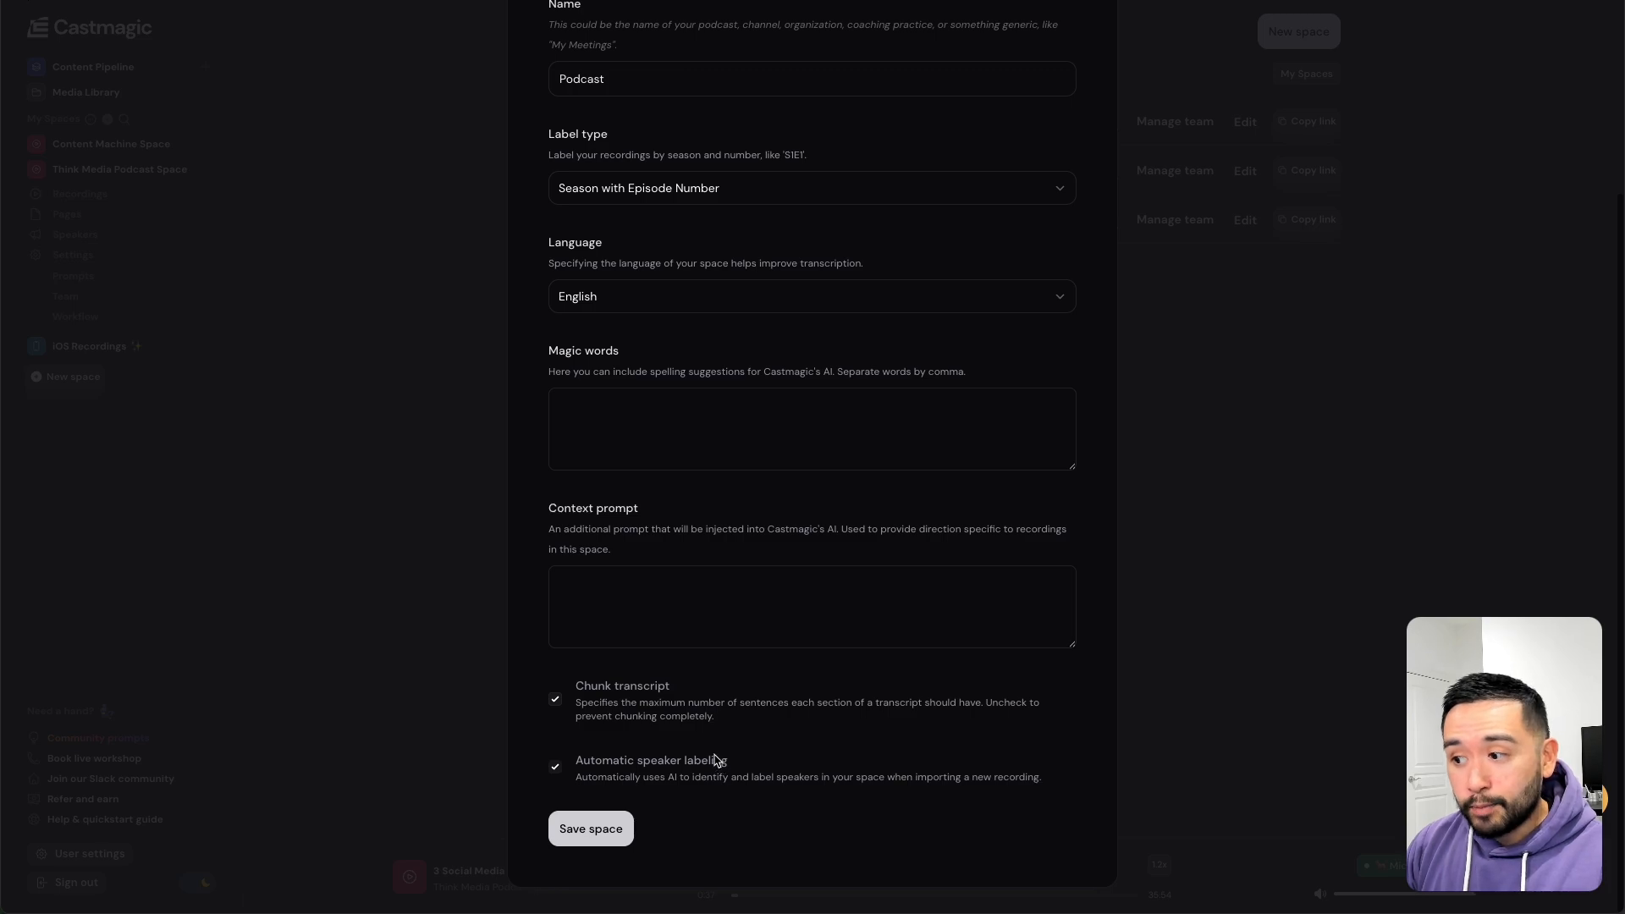
{"action": "scroll", "coordinate": [715, 759], "scroll_direction": "up", "scroll_amount": 4}
{"action": "scroll", "coordinate": [747, 218], "scroll_direction": "down", "scroll_amount": 4}
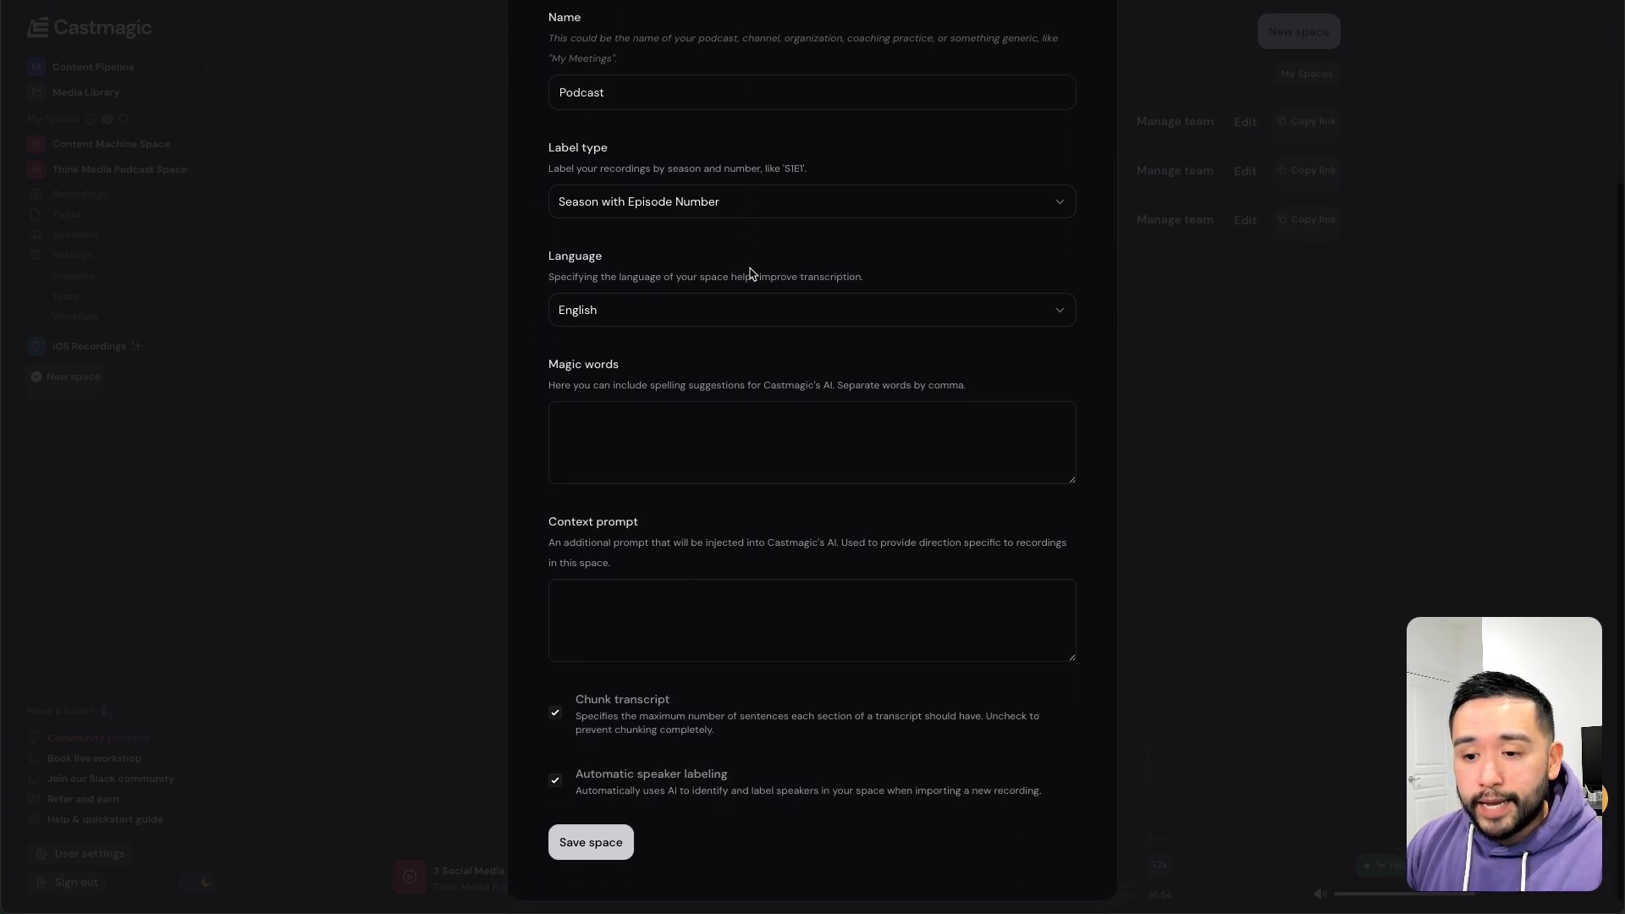
{"action": "left_click", "coordinate": [606, 831]}
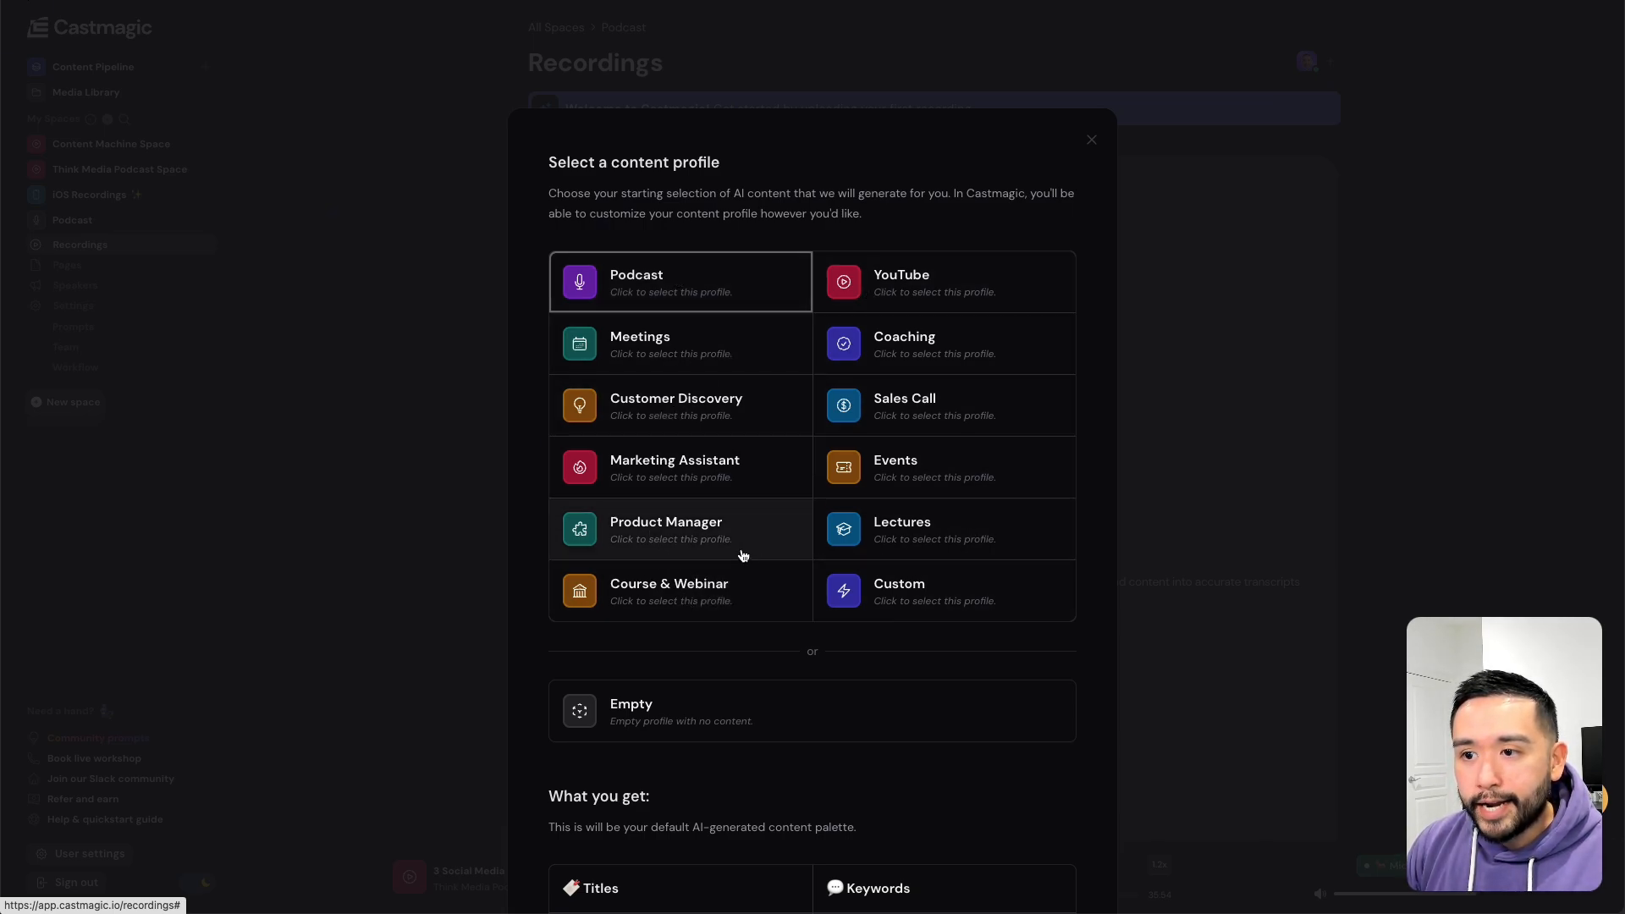
- Compare the default AI-generated content palettes of the Podcast and YouTube content profiles
{"action": "scroll", "coordinate": [744, 552], "scroll_direction": "down", "scroll_amount": 2}
{"action": "scroll", "coordinate": [683, 568], "scroll_direction": "down", "scroll_amount": 4}
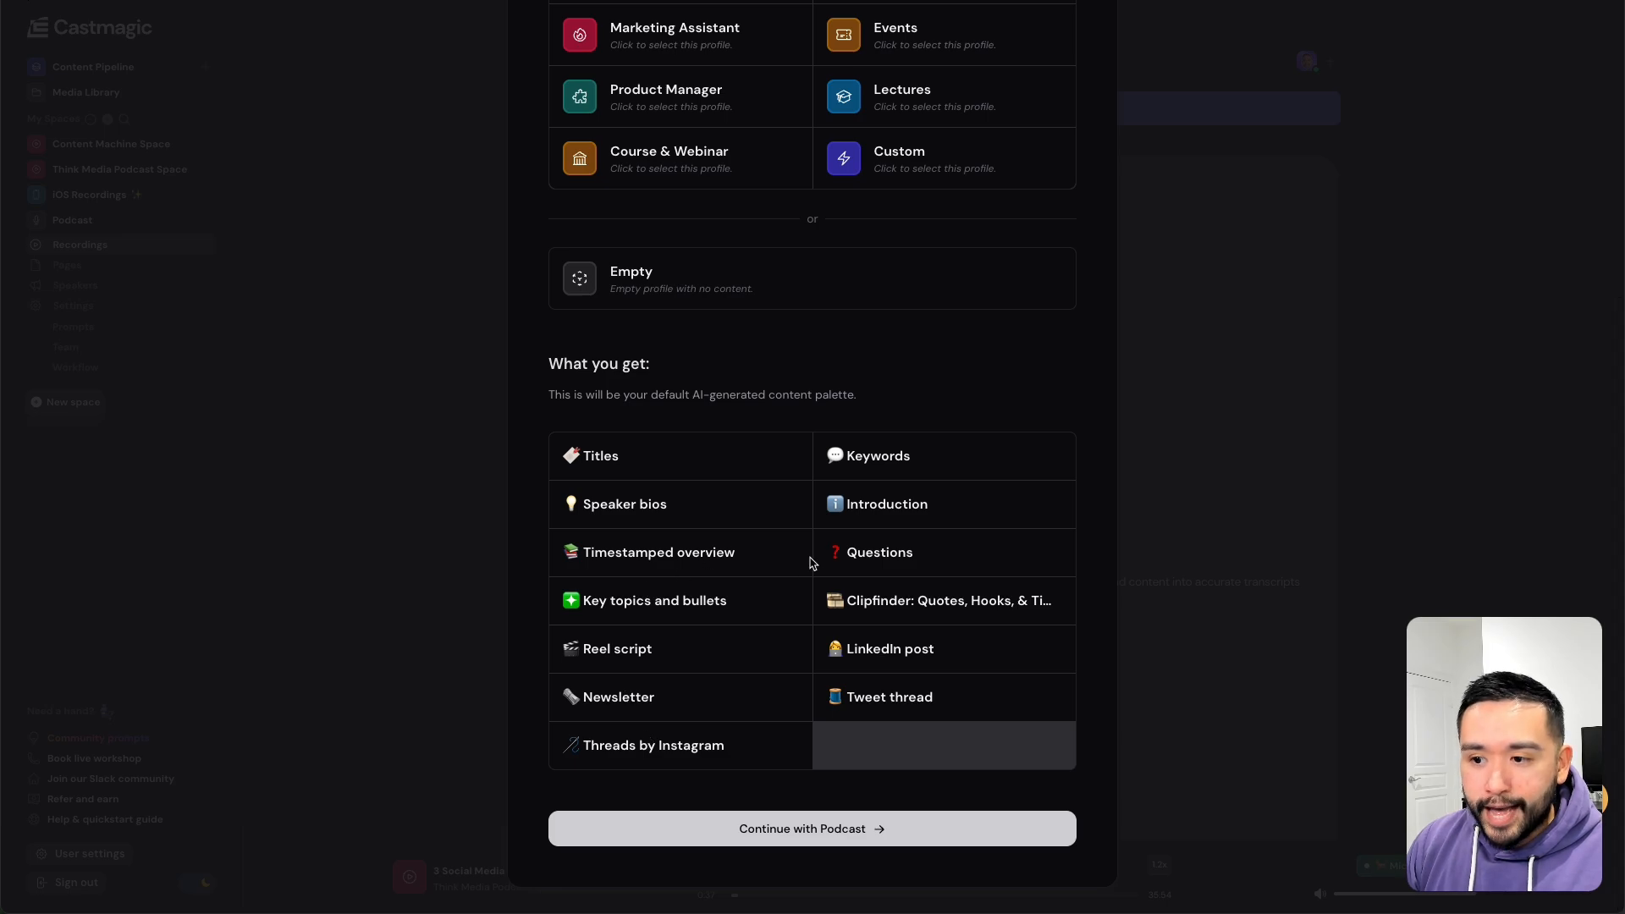
{"action": "scroll", "coordinate": [811, 563], "scroll_direction": "up", "scroll_amount": 3}
{"action": "scroll", "coordinate": [658, 562], "scroll_direction": "up", "scroll_amount": 1}
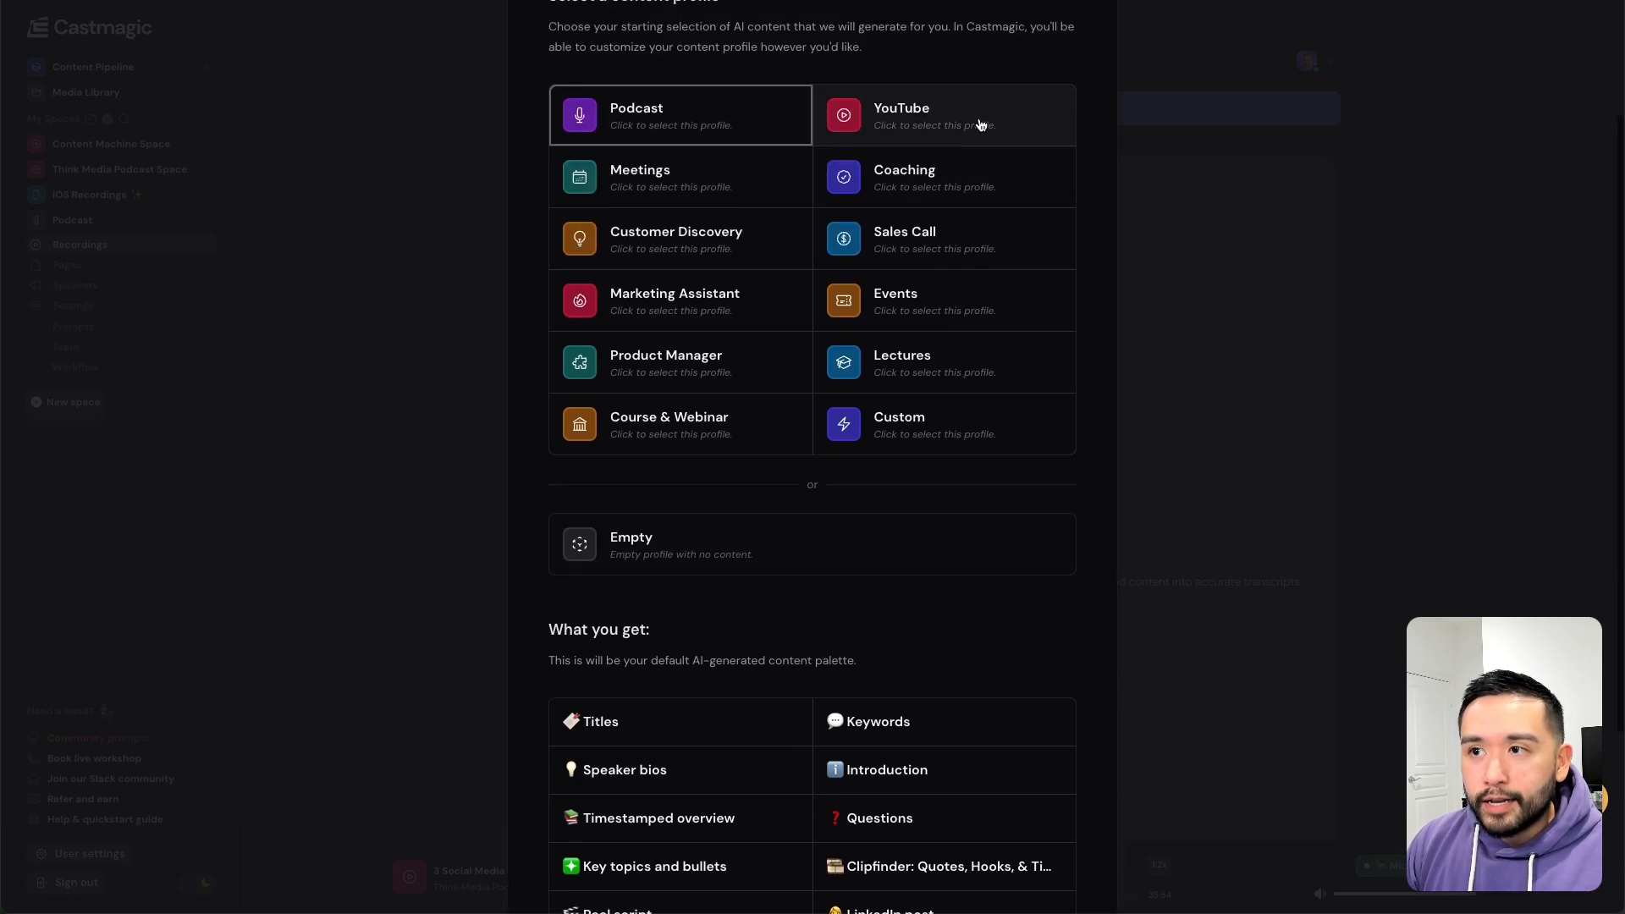
{"action": "left_click", "coordinate": [969, 125]}
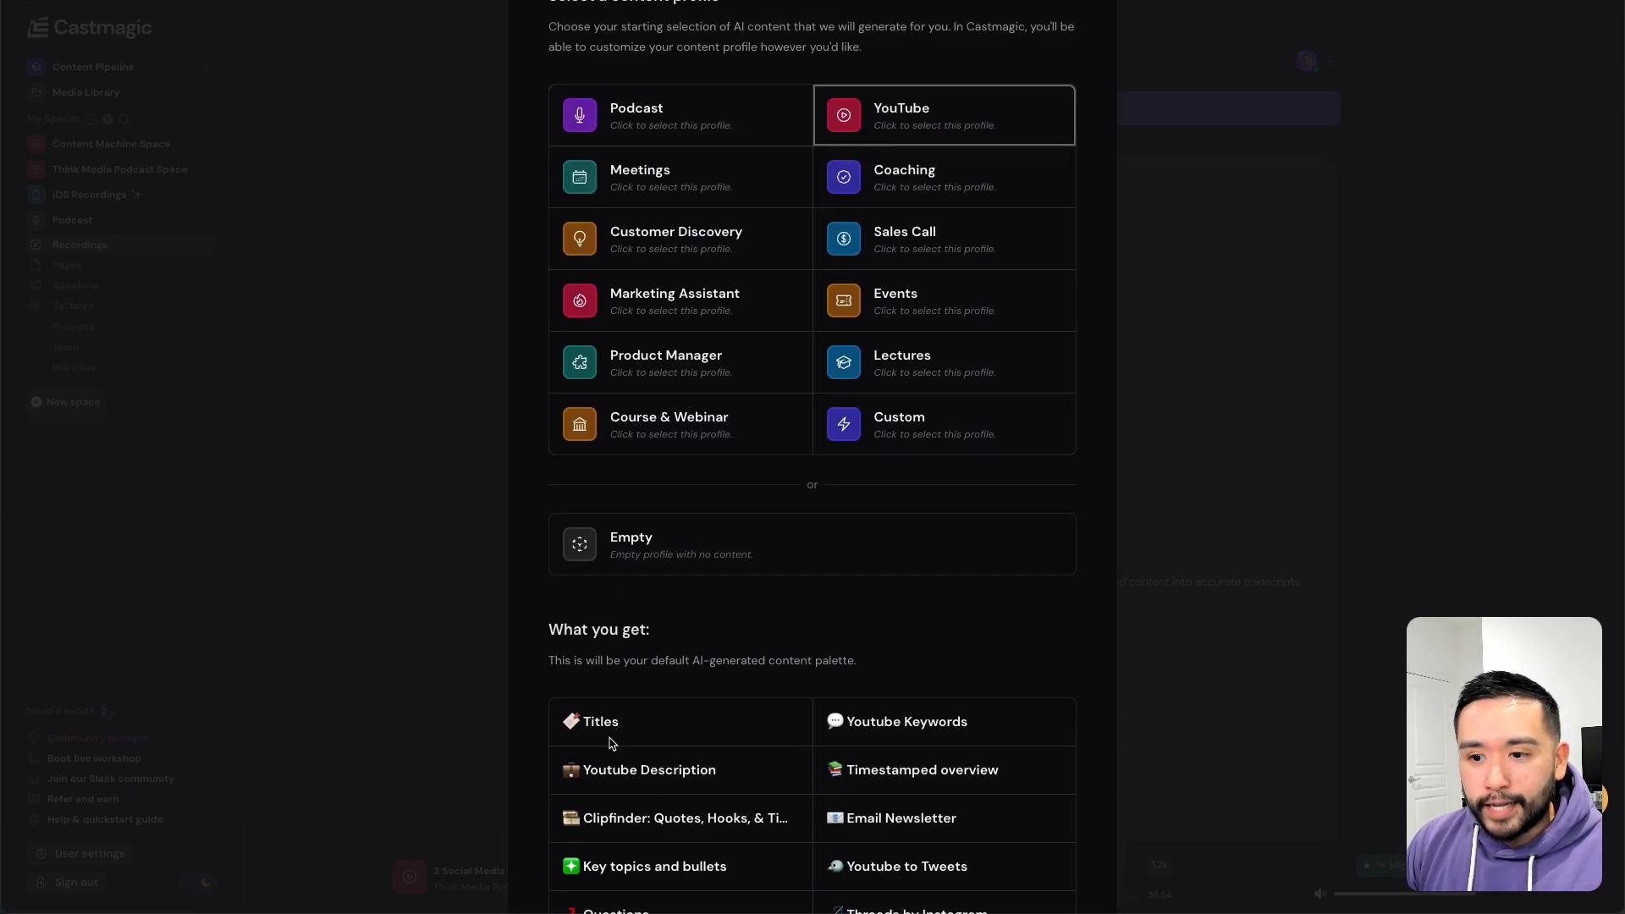
{"action": "scroll", "coordinate": [624, 741], "scroll_direction": "down", "scroll_amount": 1}
{"action": "scroll", "coordinate": [669, 730], "scroll_direction": "down", "scroll_amount": 1}
{"action": "scroll", "coordinate": [672, 728], "scroll_direction": "down", "scroll_amount": 2}
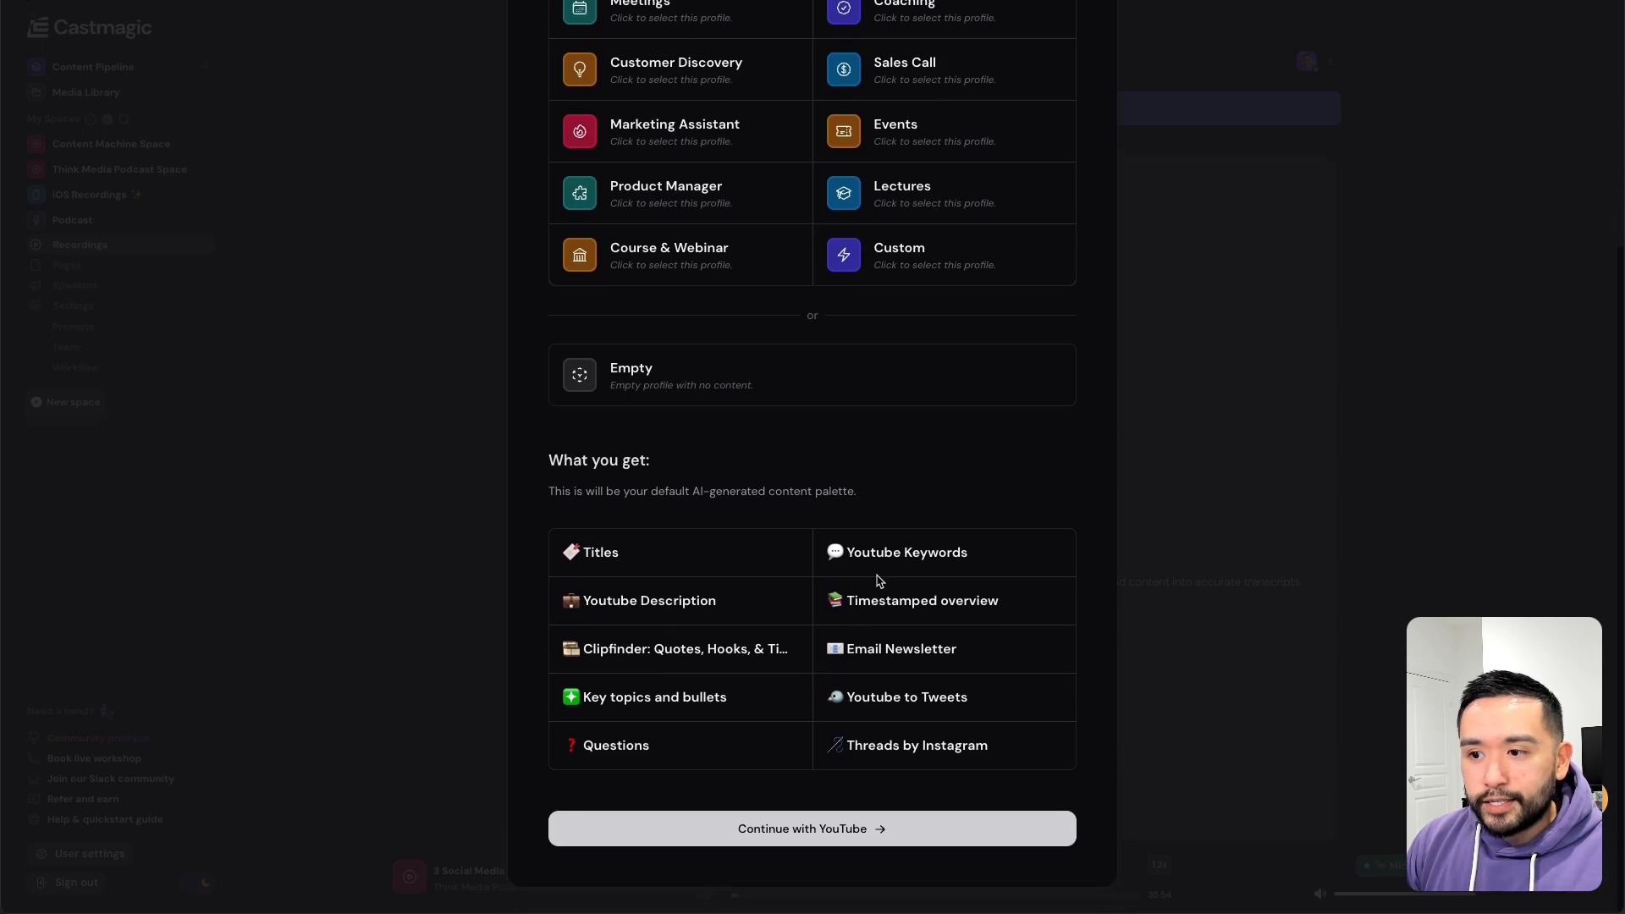
{"action": "scroll", "coordinate": [842, 700], "scroll_direction": "up", "scroll_amount": 4}
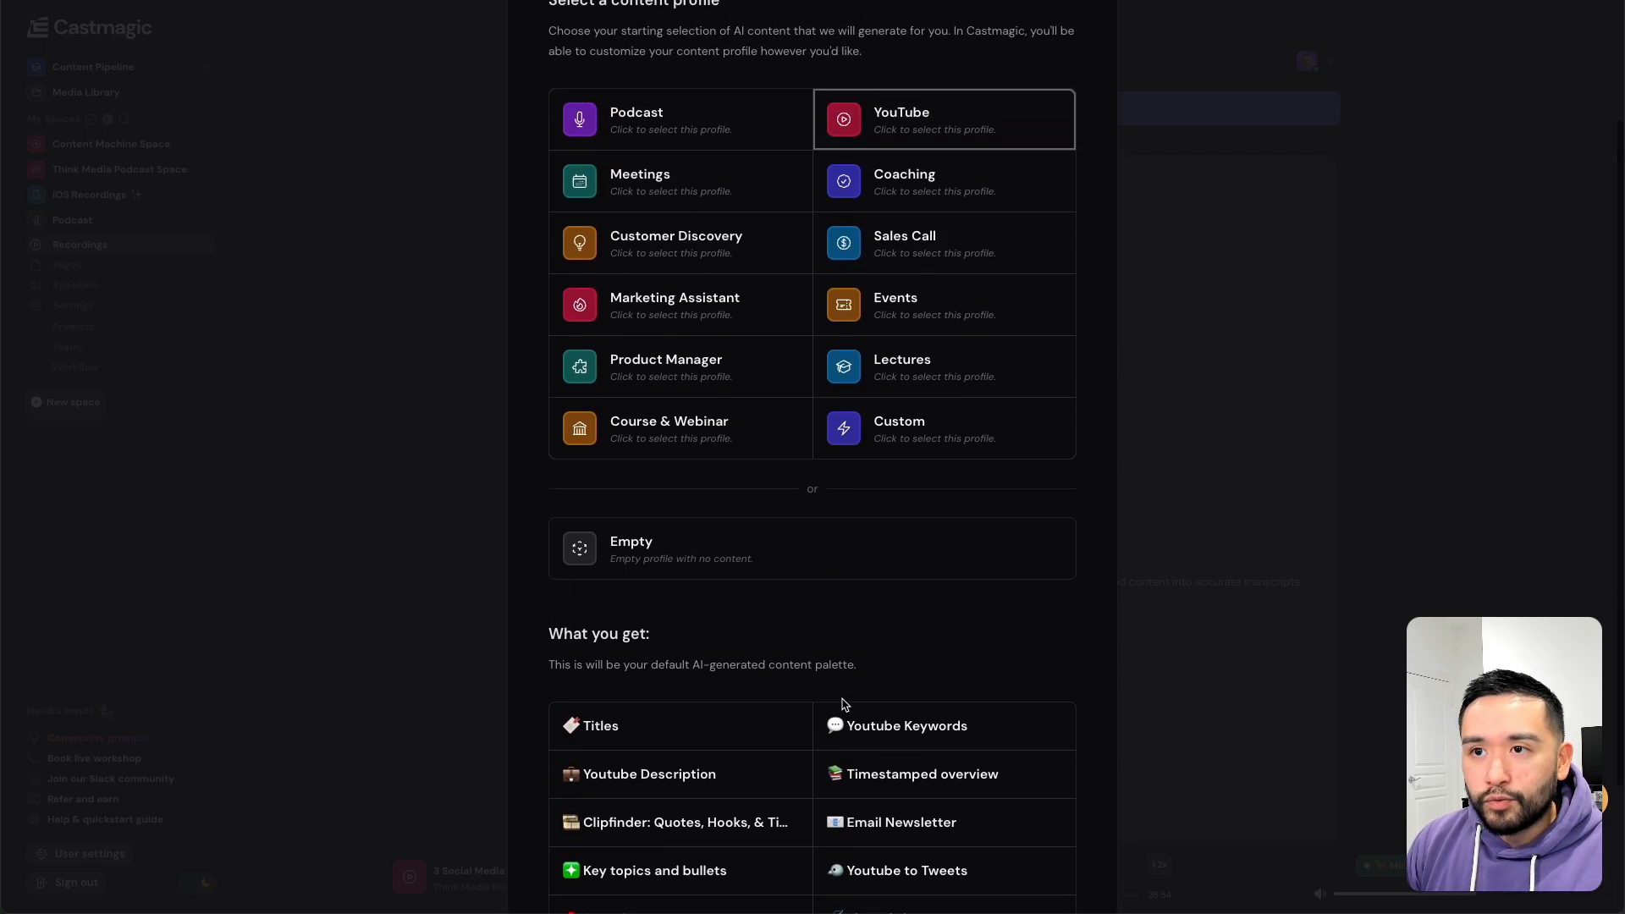
- Select the Podcast content profile, check its content palette and continue with it
{"action": "left_click", "coordinate": [653, 129]}
{"action": "scroll", "coordinate": [664, 617], "scroll_direction": "down", "scroll_amount": 4}
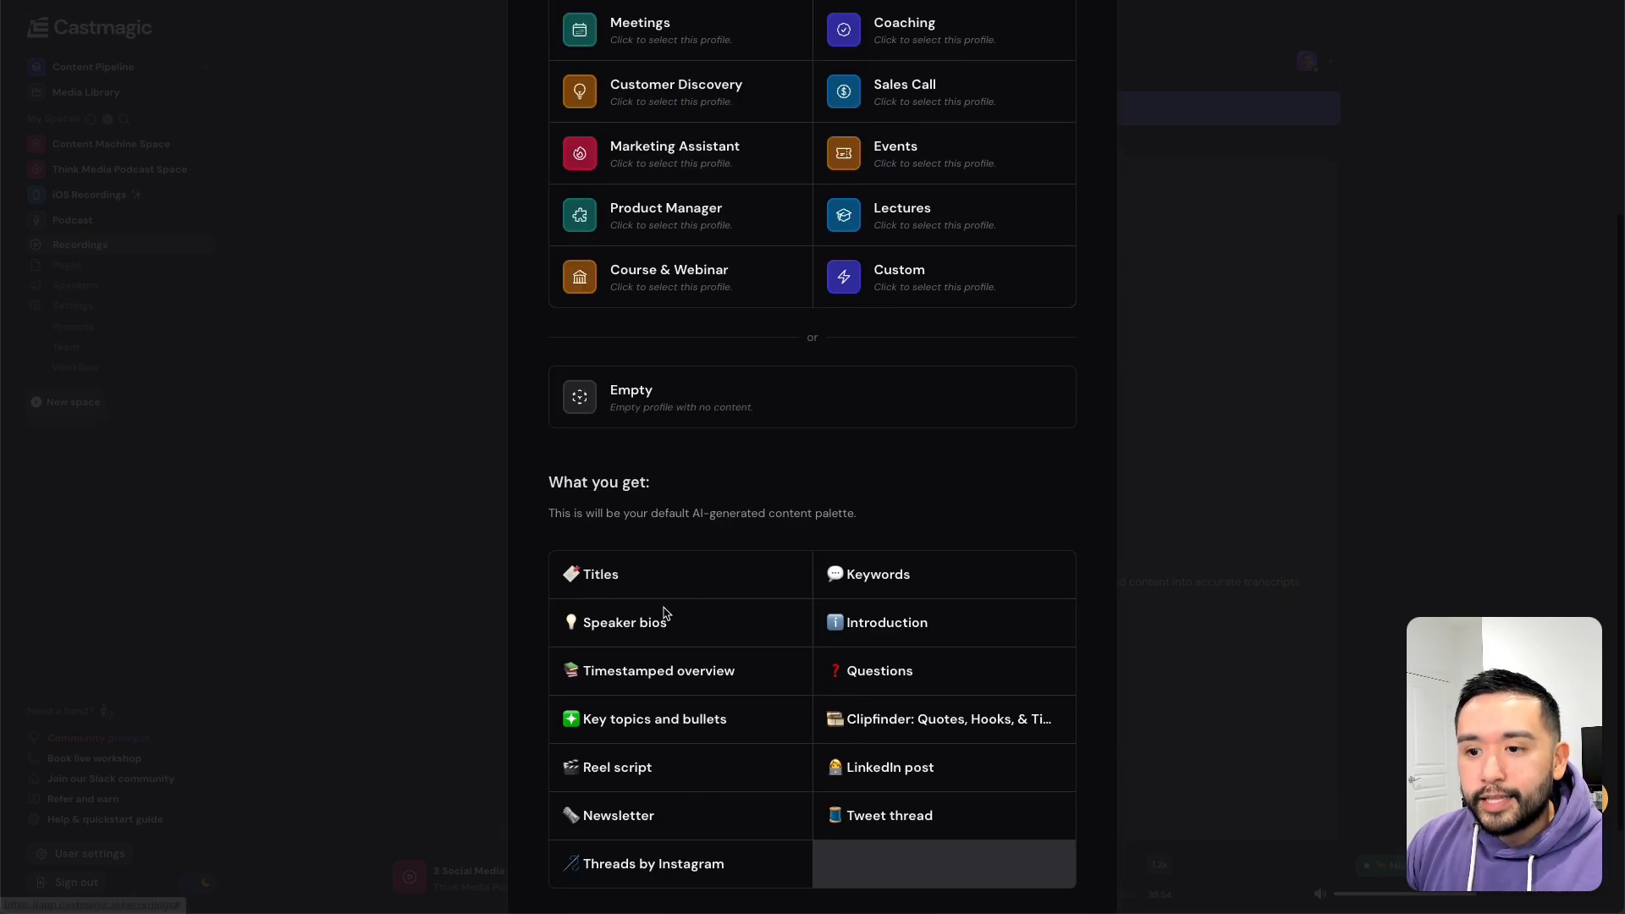
{"action": "scroll", "coordinate": [690, 663], "scroll_direction": "down", "scroll_amount": 3}
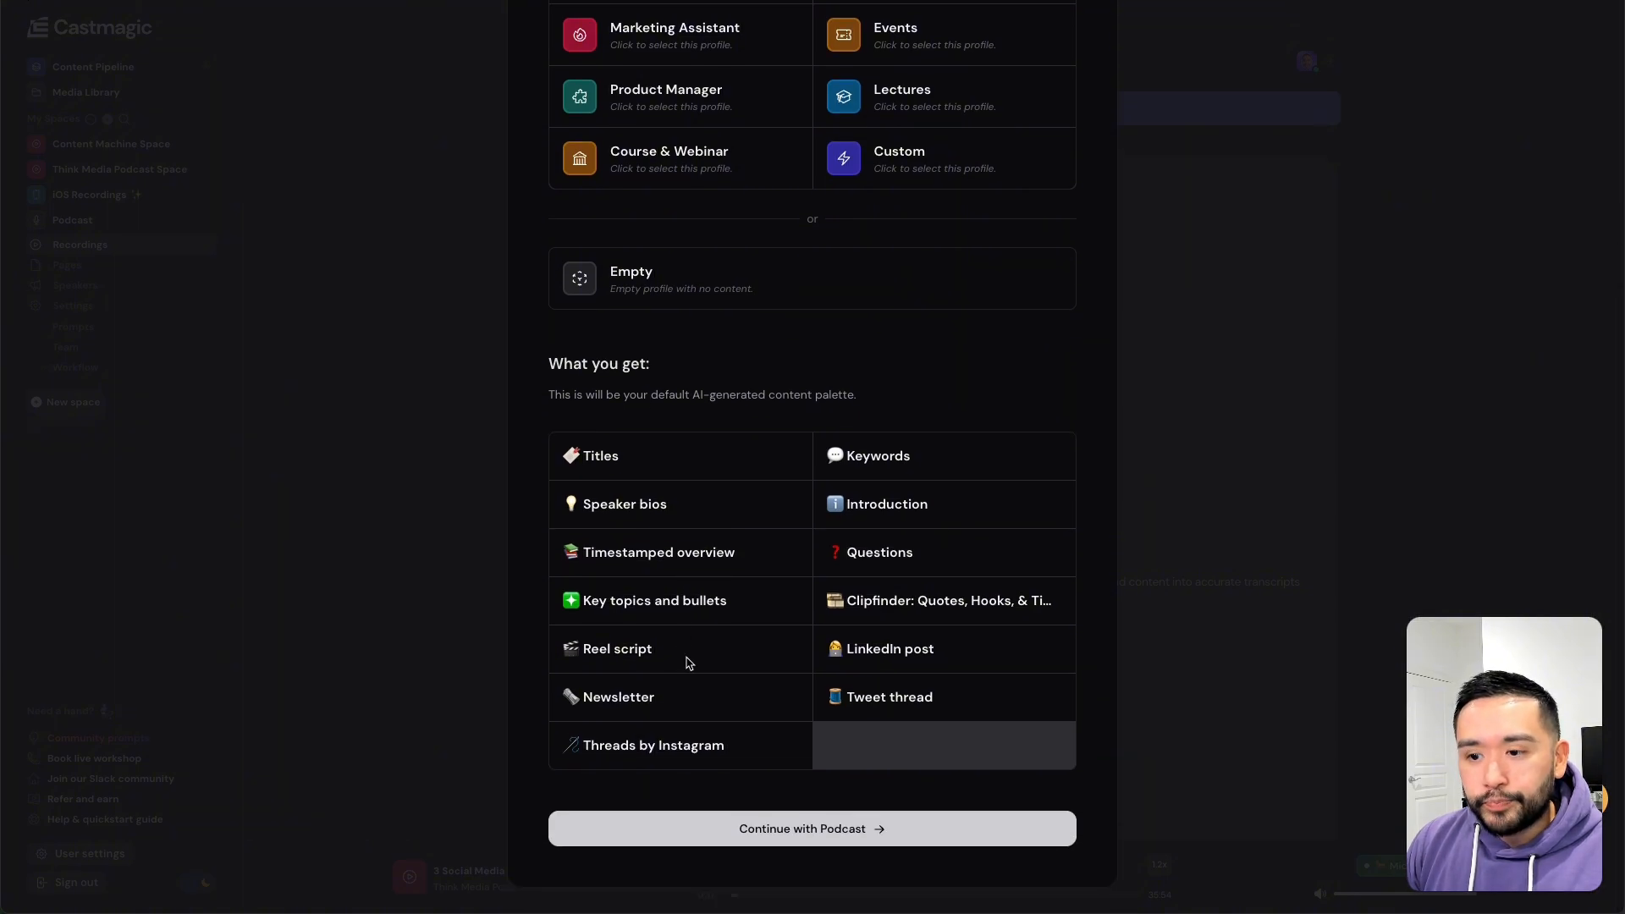
{"action": "left_click", "coordinate": [801, 838]}
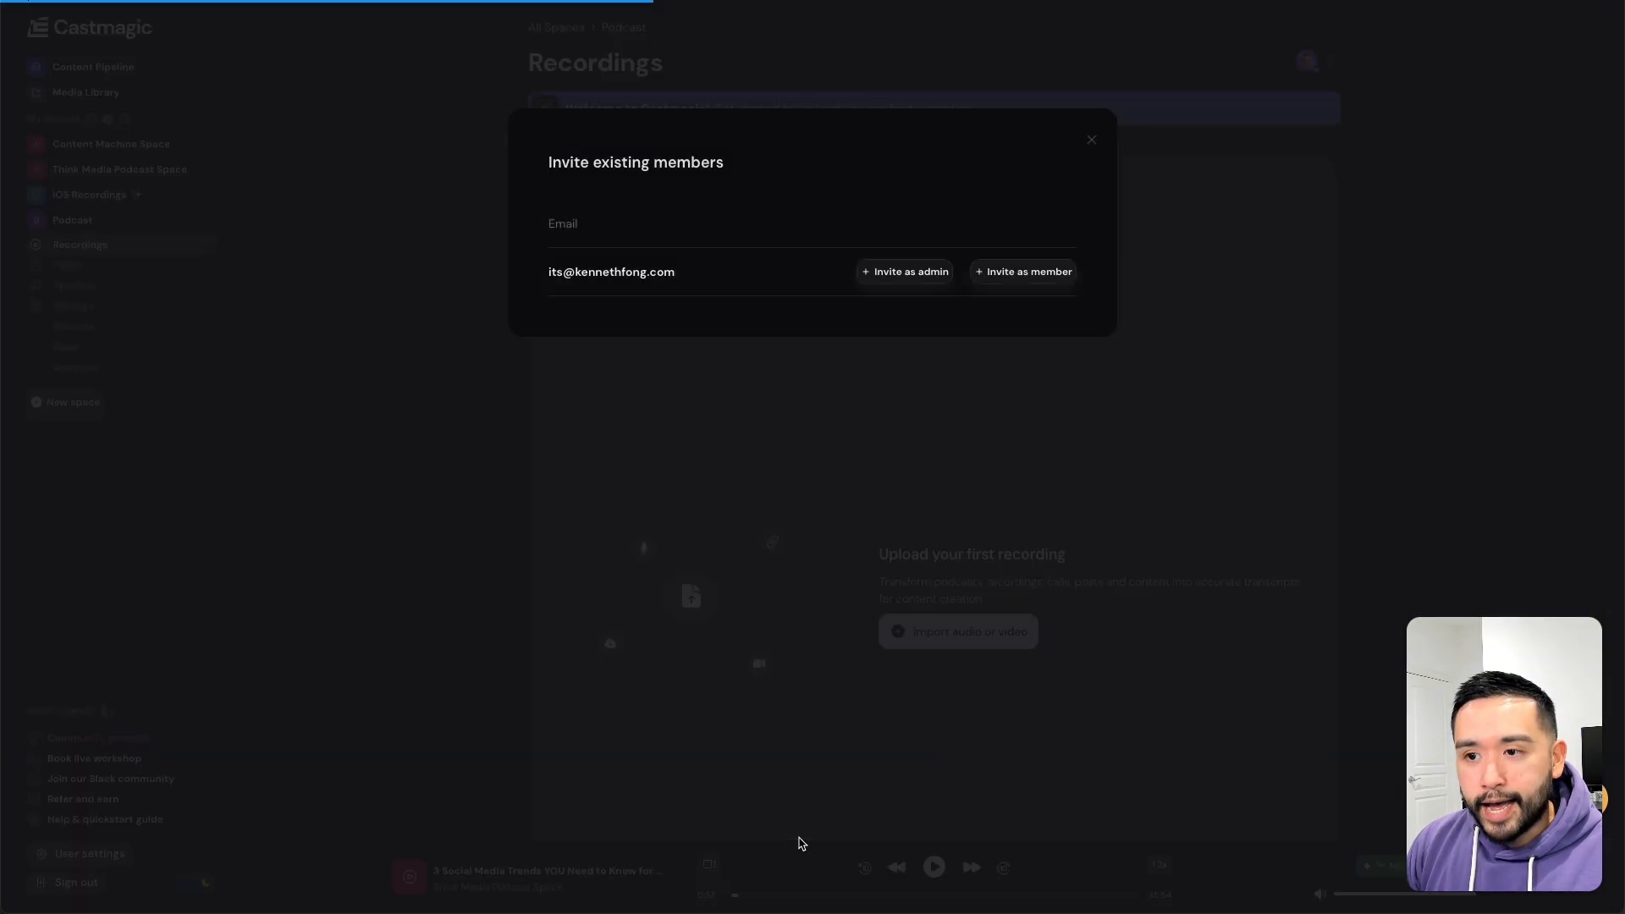
- Invite the listed existing member to the Podcast space as admin and close the invitation dialog
{"action": "left_click_drag", "start_coordinate": [585, 159], "coordinate": [776, 163]}
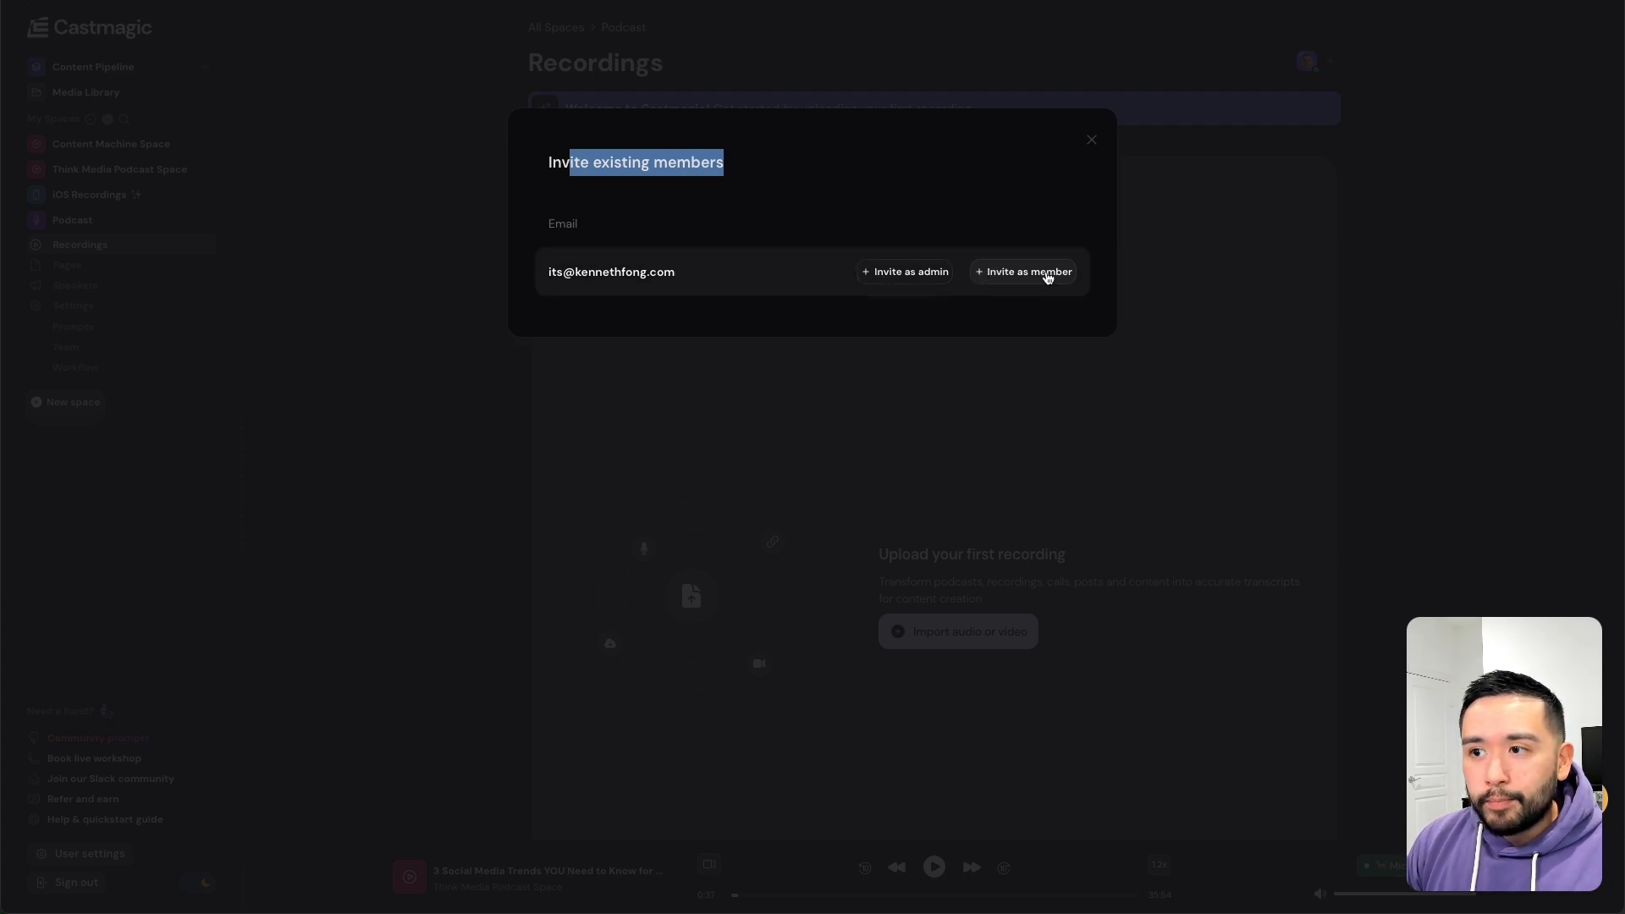
{"action": "left_click", "coordinate": [915, 274]}
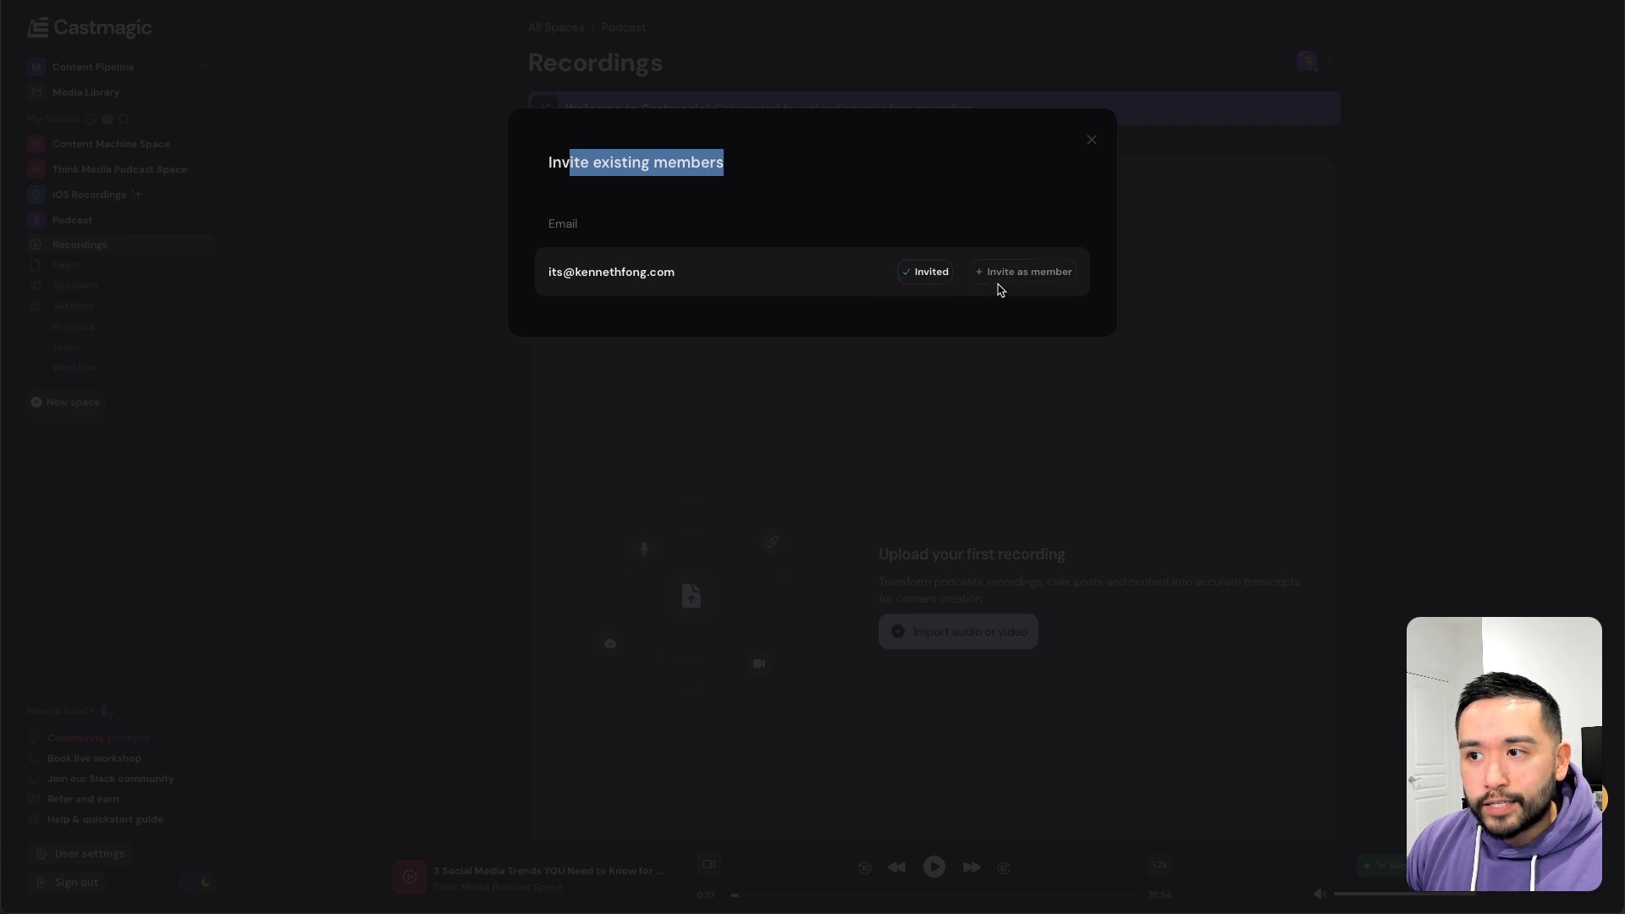
{"action": "left_click", "coordinate": [916, 278]}
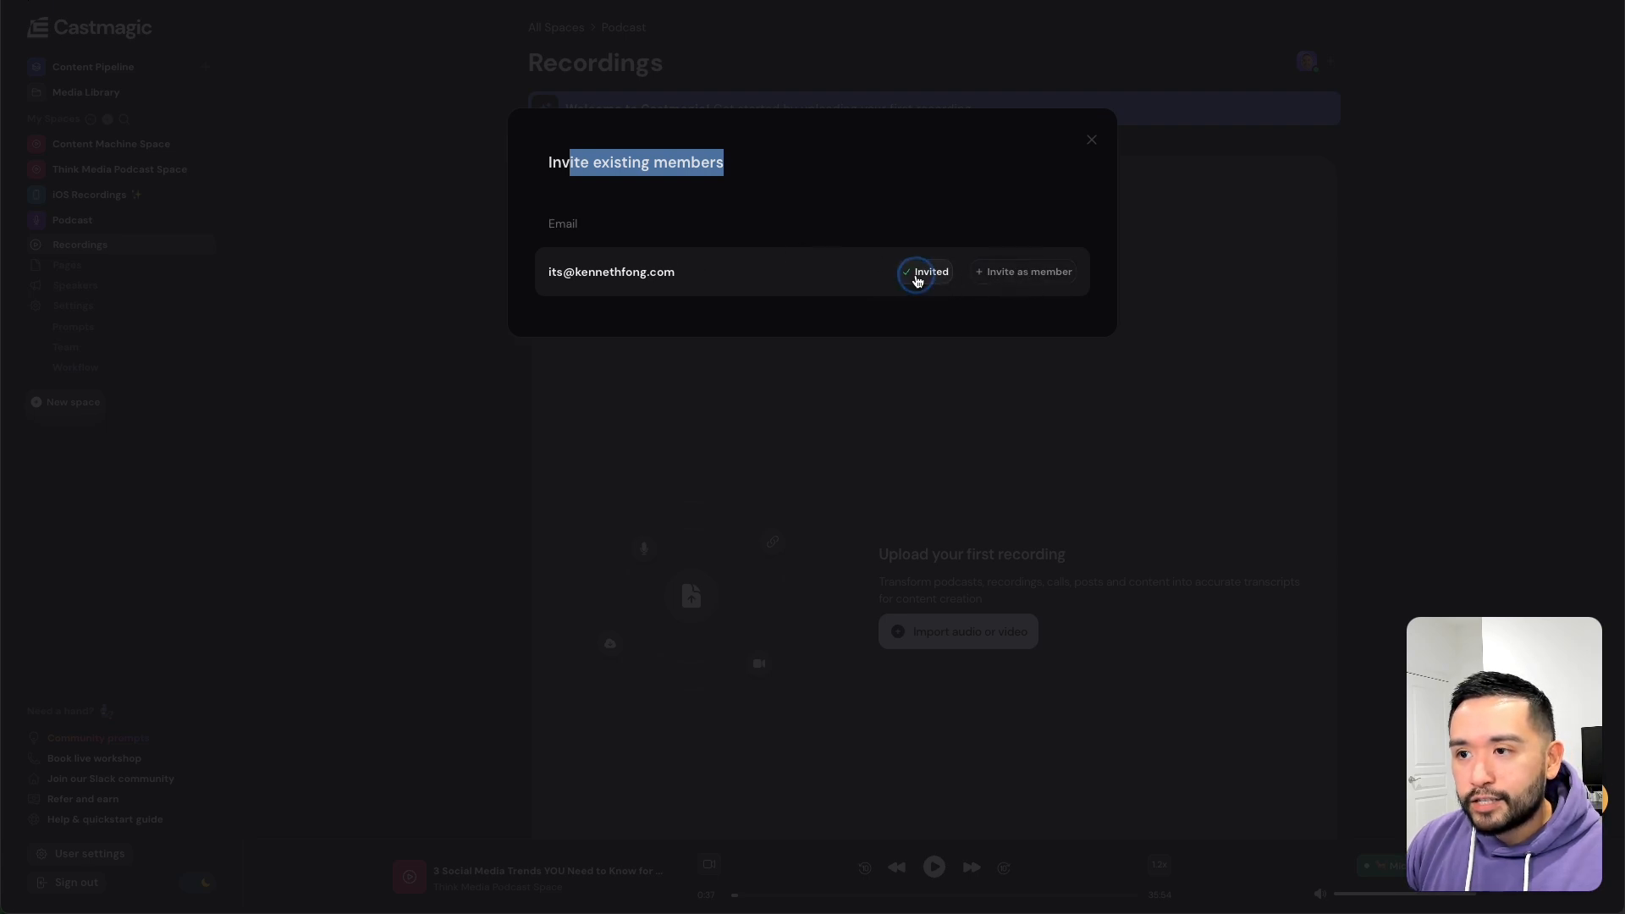
{"action": "left_click", "coordinate": [1009, 282]}
{"action": "left_click", "coordinate": [1005, 280]}
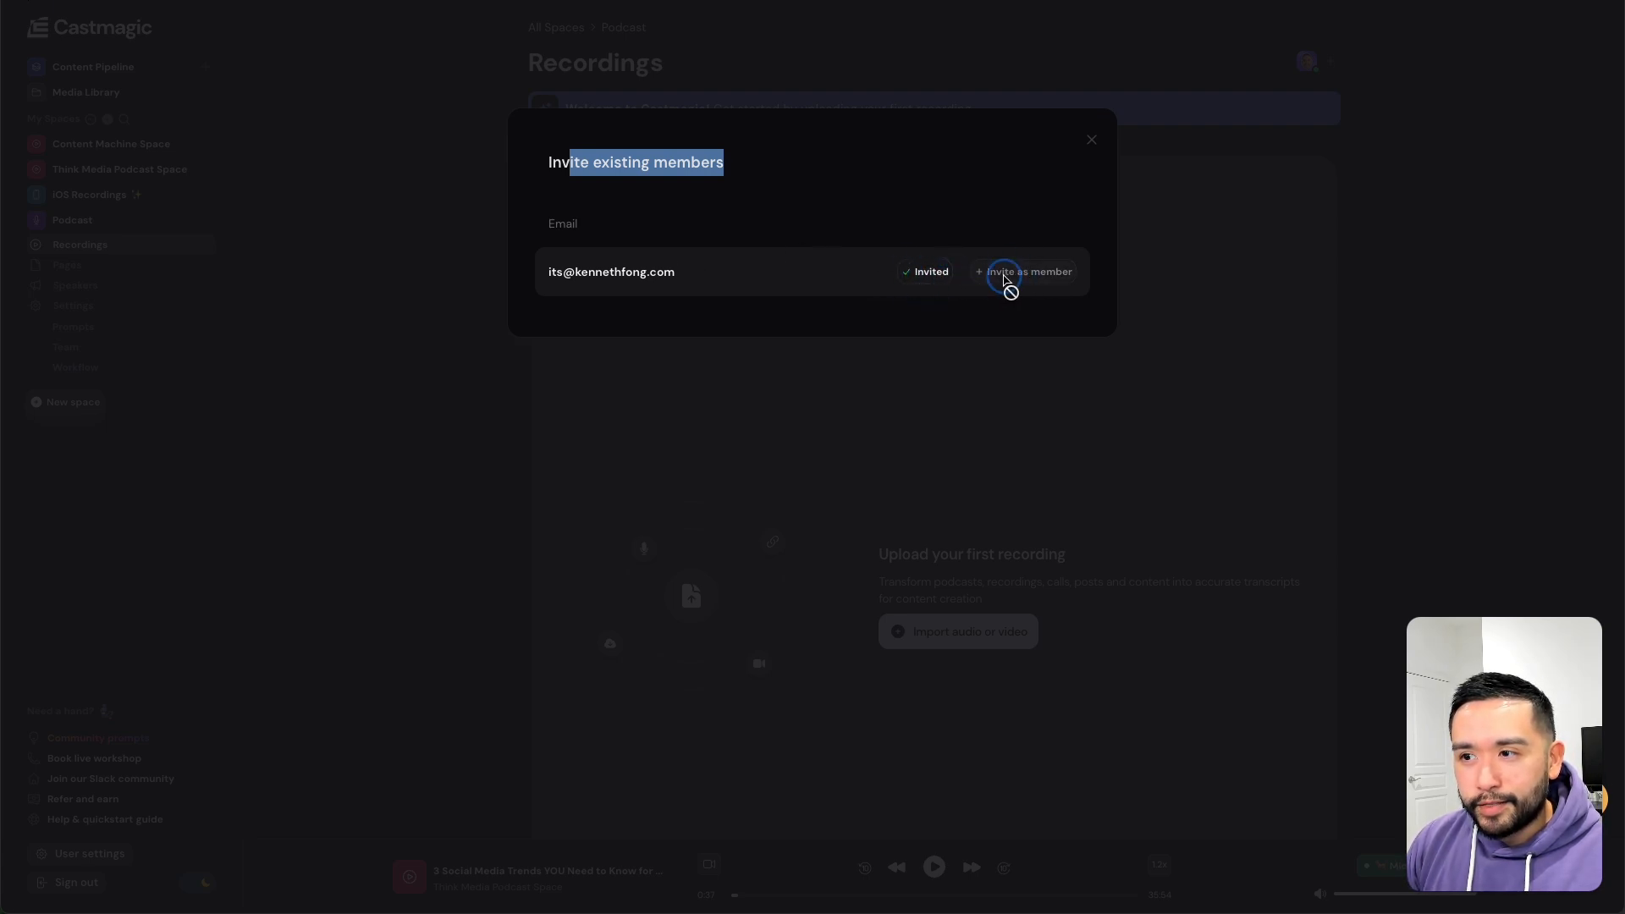
{"action": "left_click", "coordinate": [924, 271]}
{"action": "left_click", "coordinate": [622, 315]}
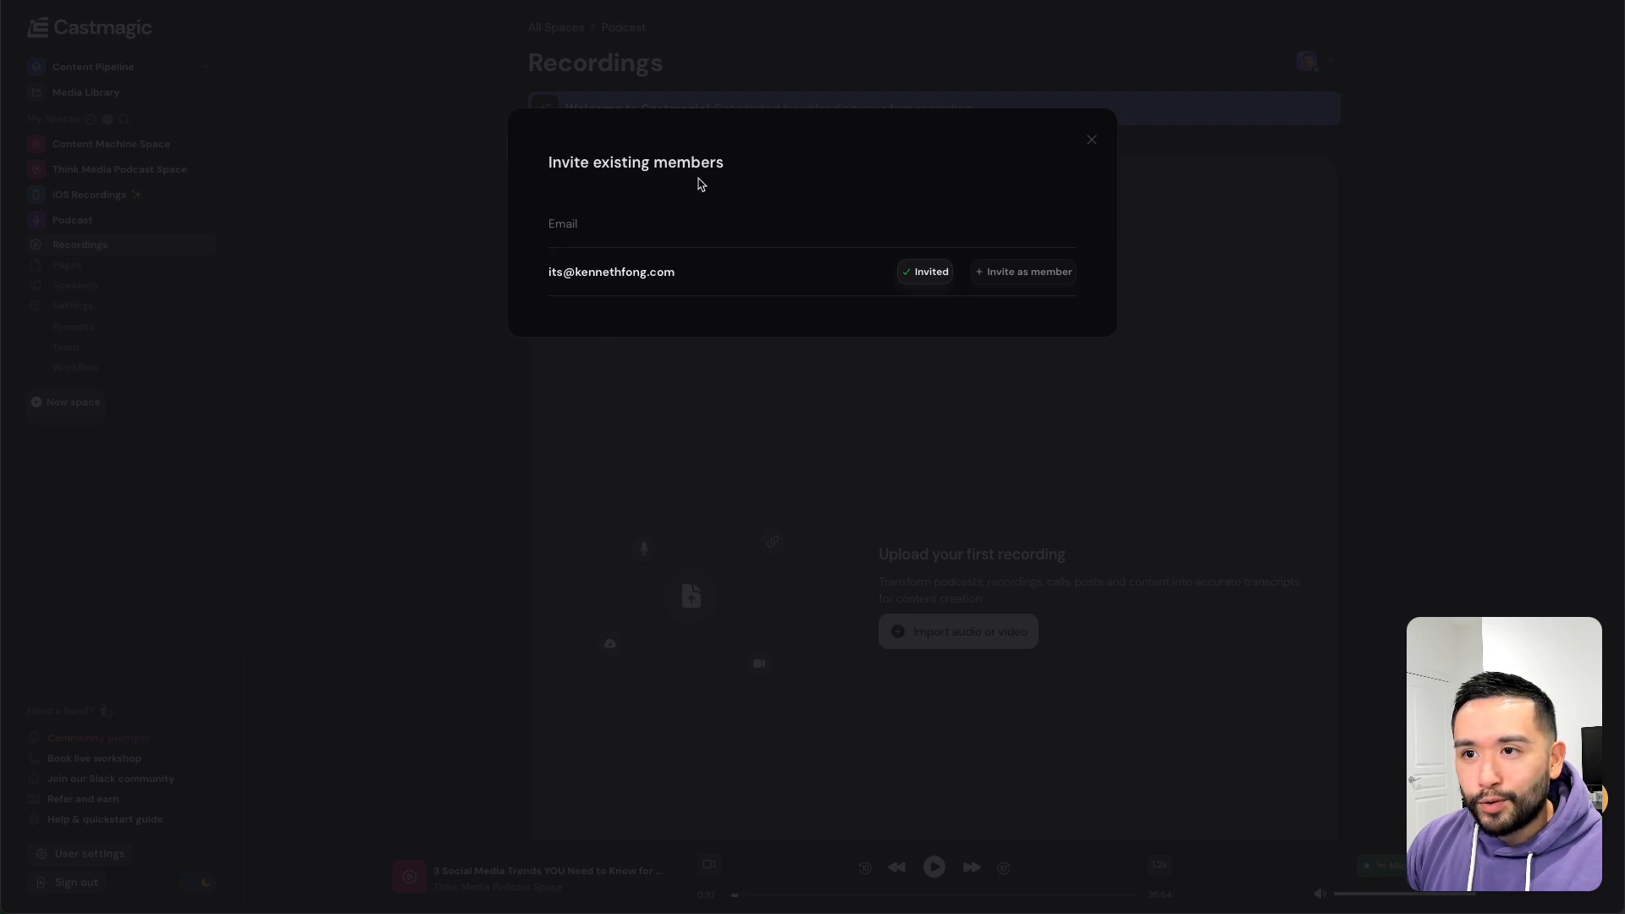
{"action": "left_click", "coordinate": [835, 302]}
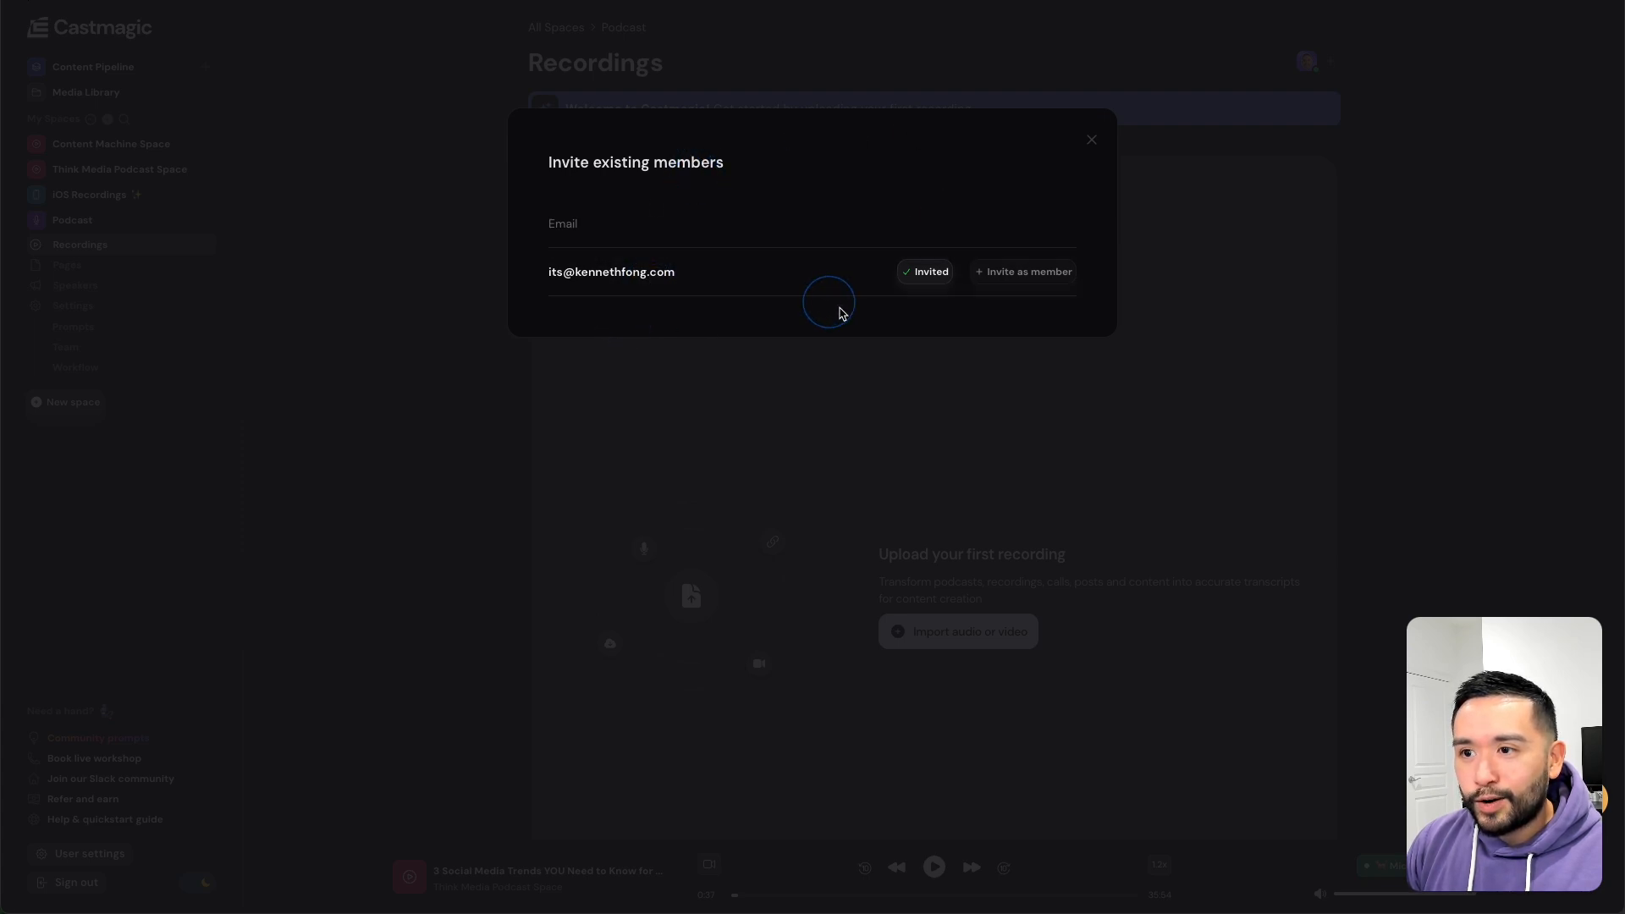
{"action": "left_click", "coordinate": [1092, 141]}
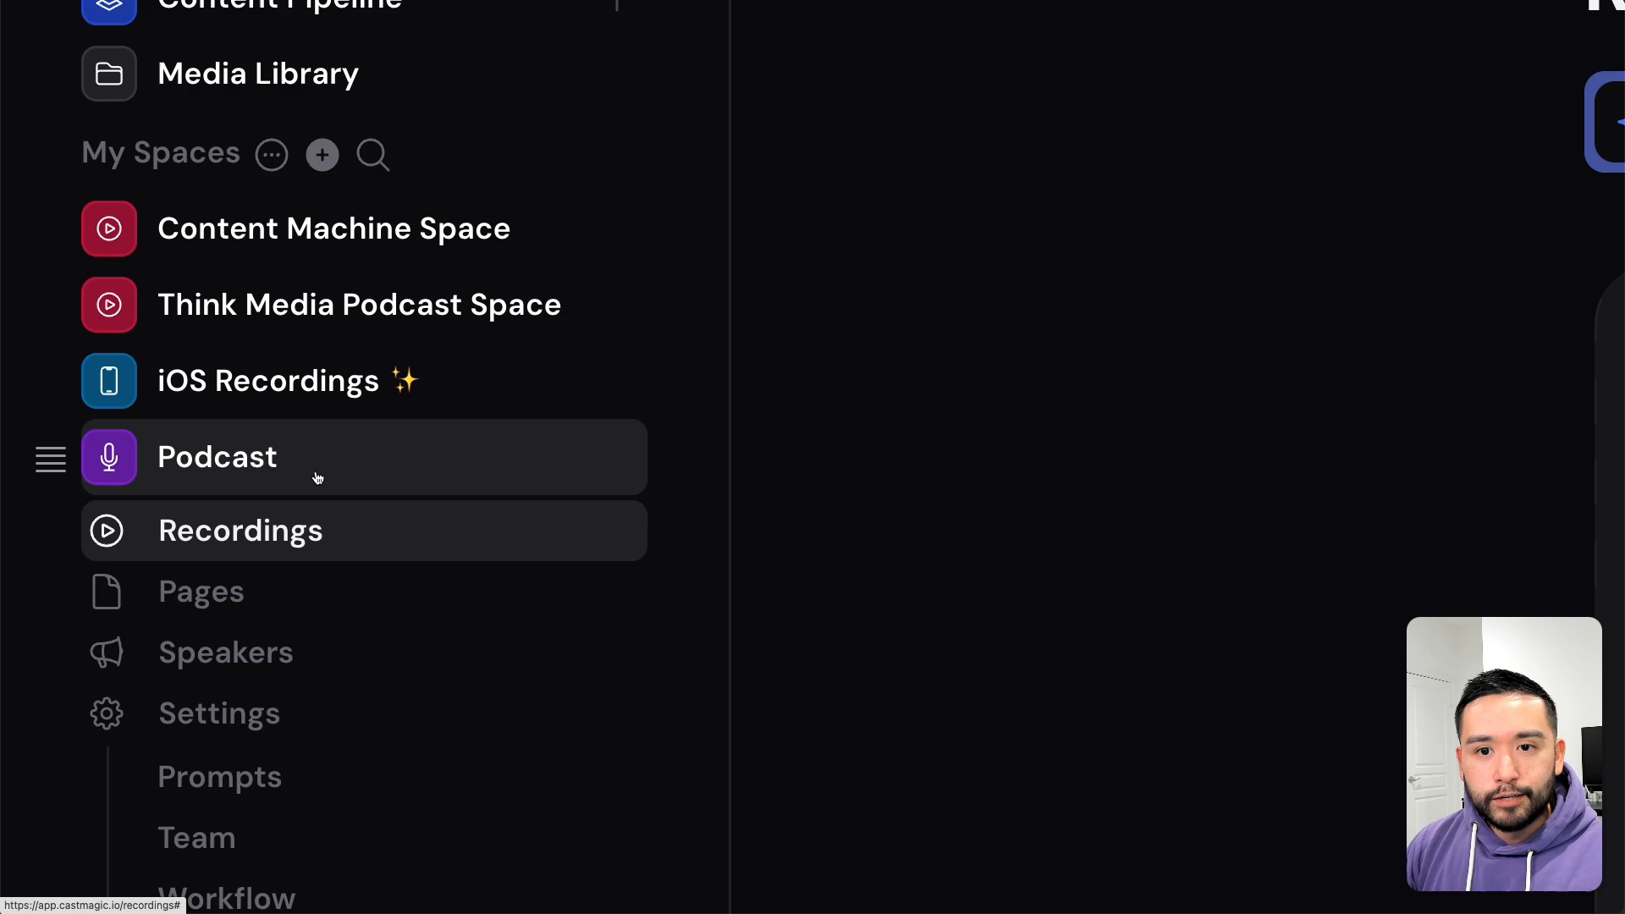
- Open the audio or video import for the first recording in the Podcast space
{"action": "scroll", "coordinate": [922, 533], "scroll_direction": "down", "scroll_amount": 1}
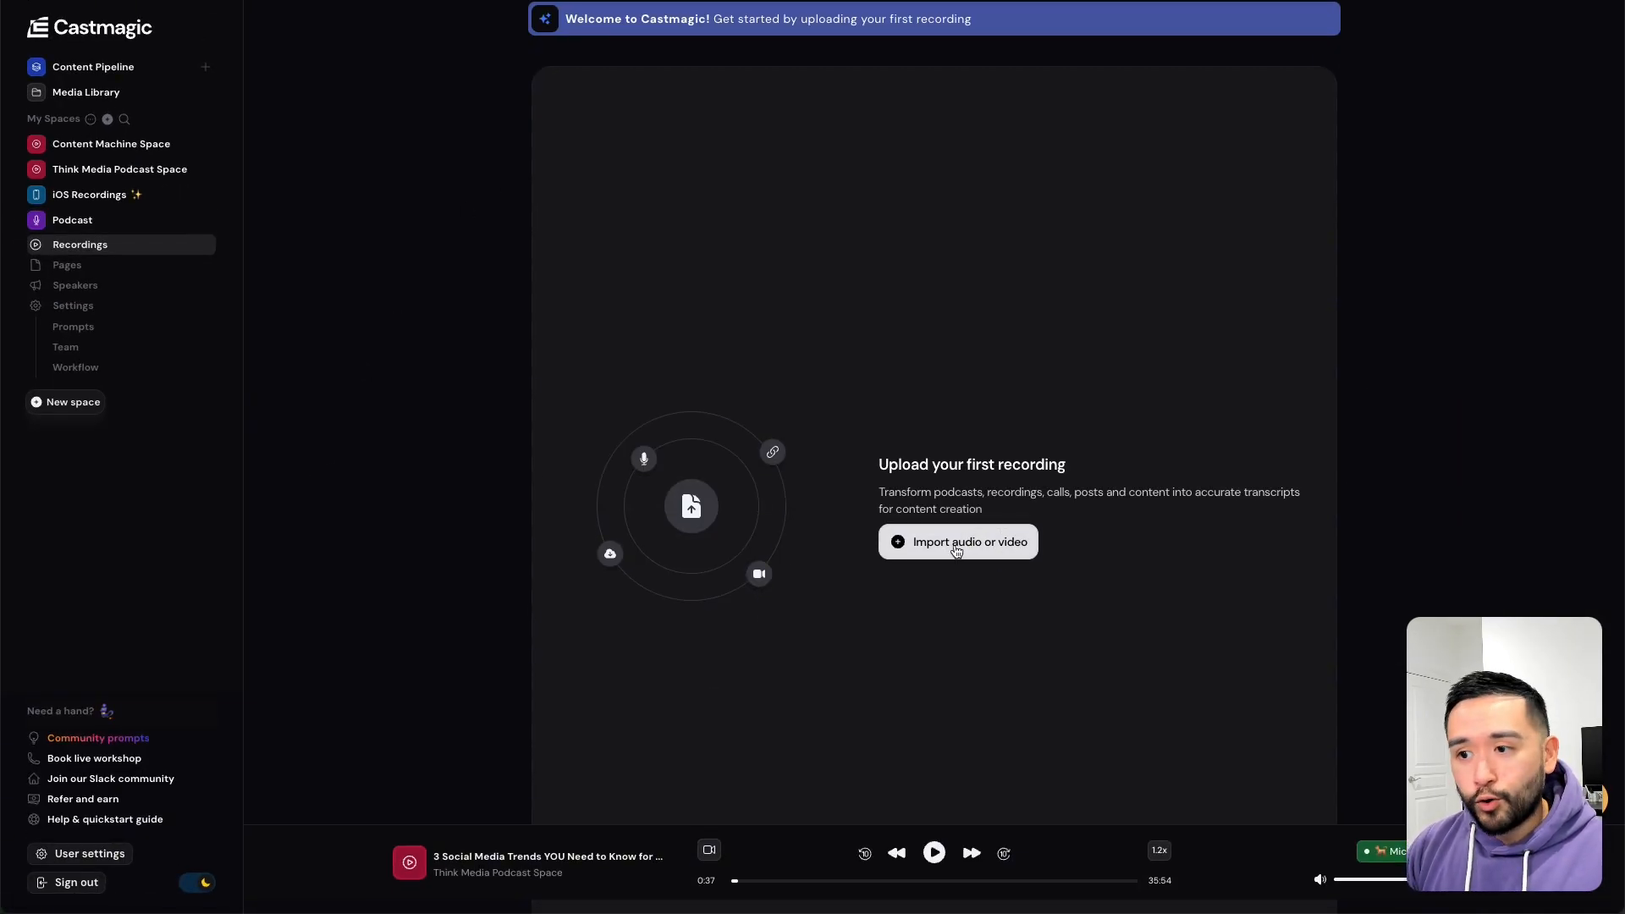
{"action": "left_click", "coordinate": [954, 554]}
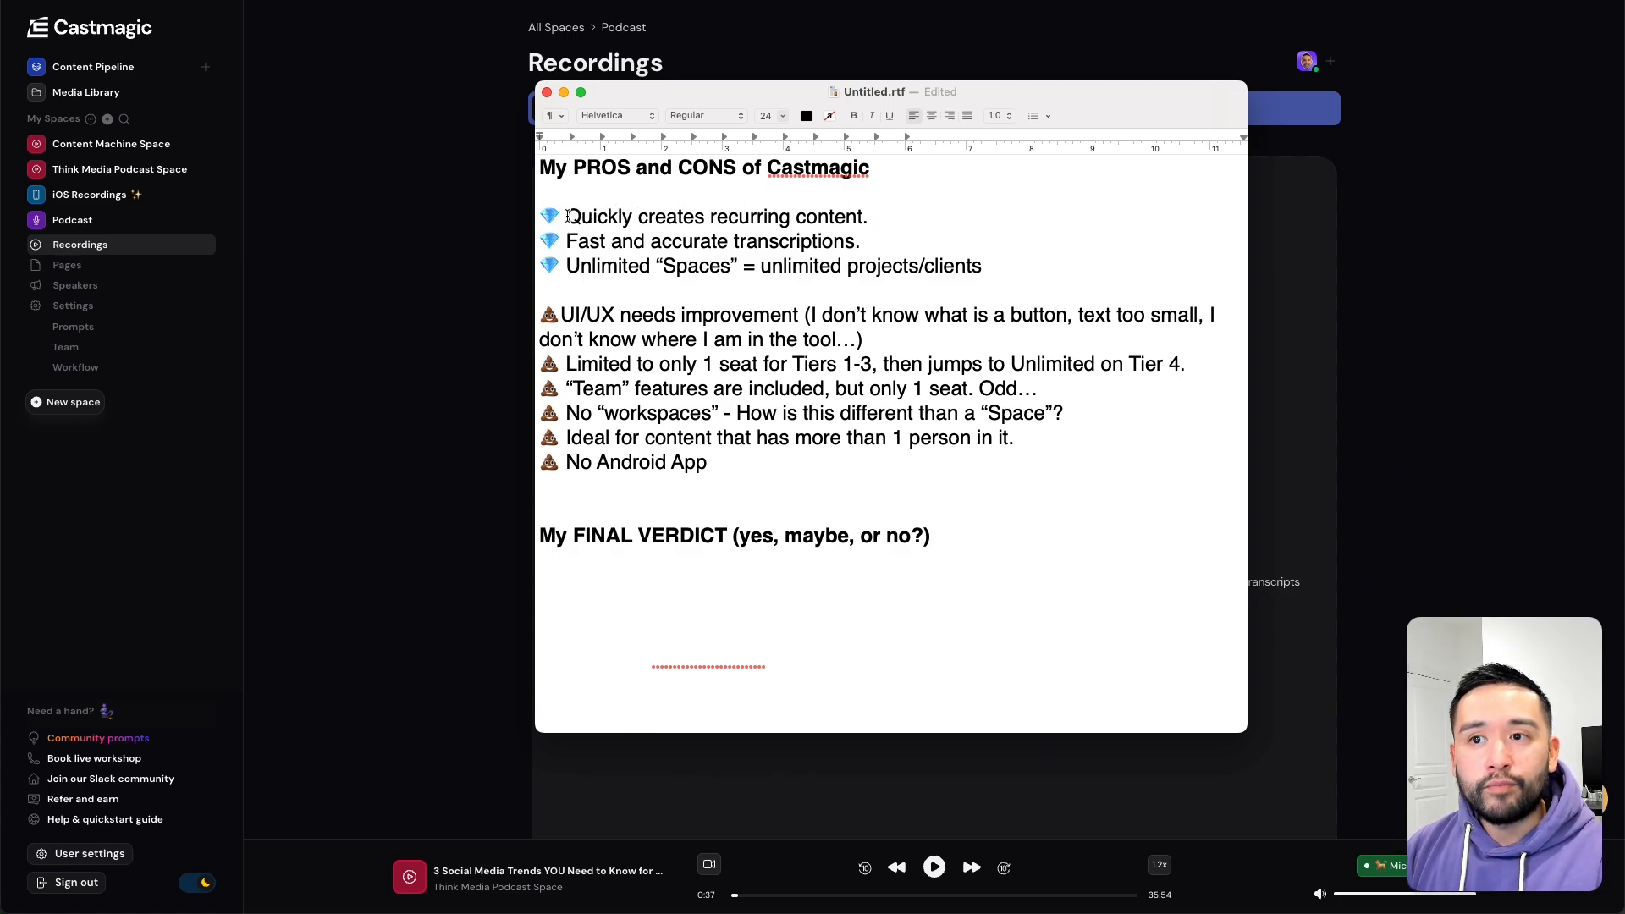
- In the Untitled.rtf notes, highlight the pros about recurring content, transcriptions and unlimited Spaces one after another
{"action": "left_click_drag", "start_coordinate": [567, 217], "coordinate": [827, 222]}
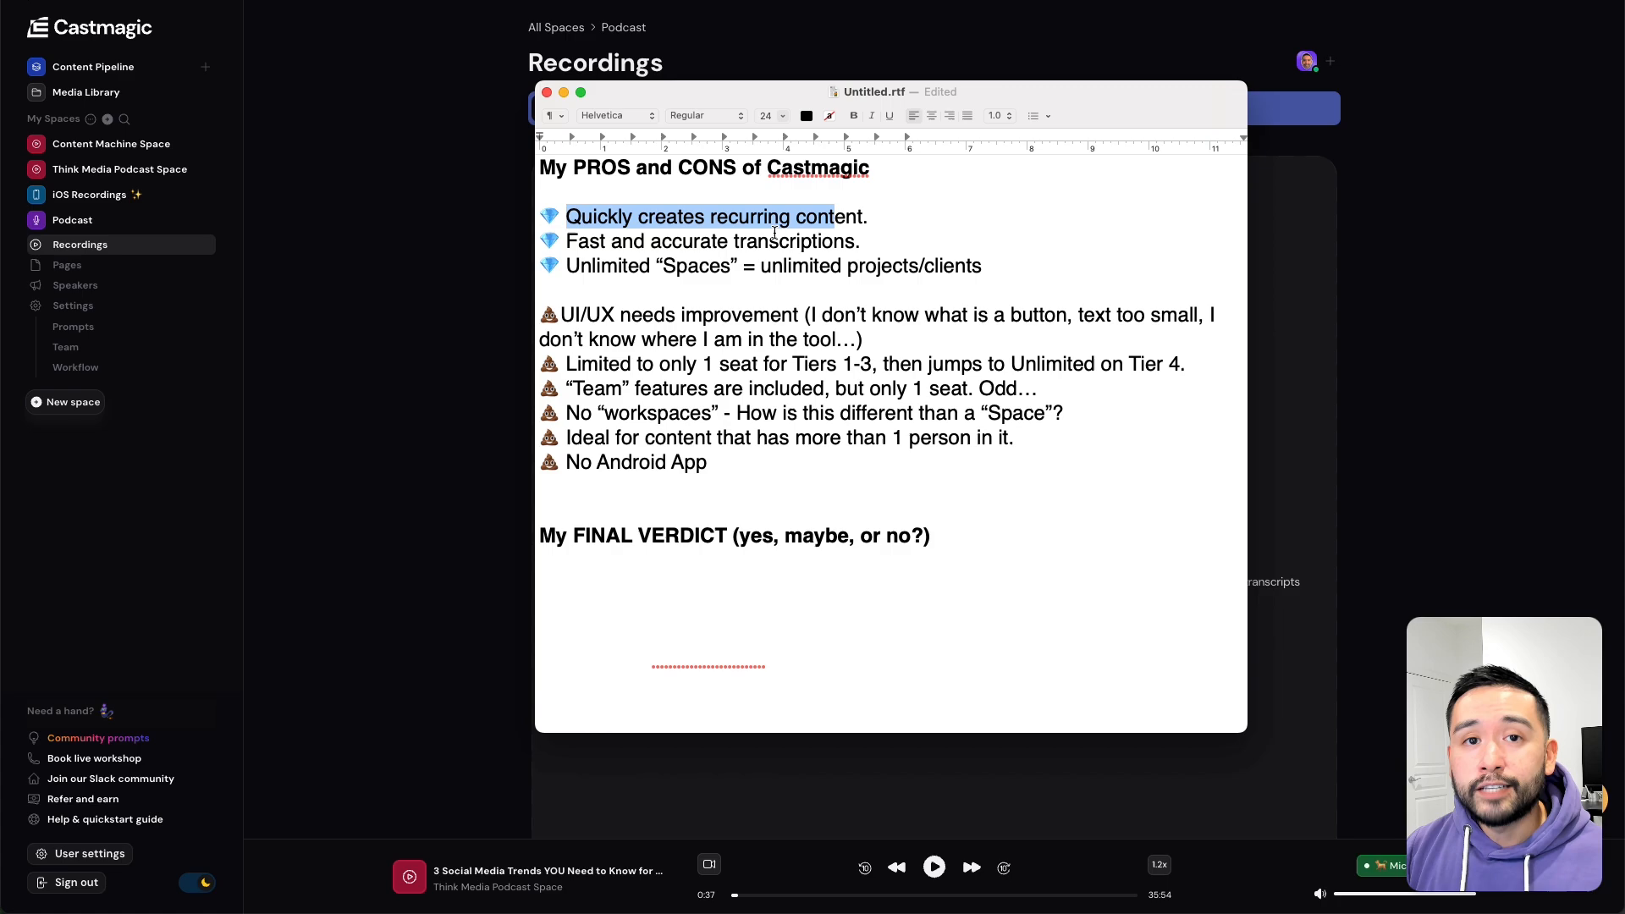
{"action": "left_click_drag", "start_coordinate": [565, 243], "coordinate": [885, 243]}
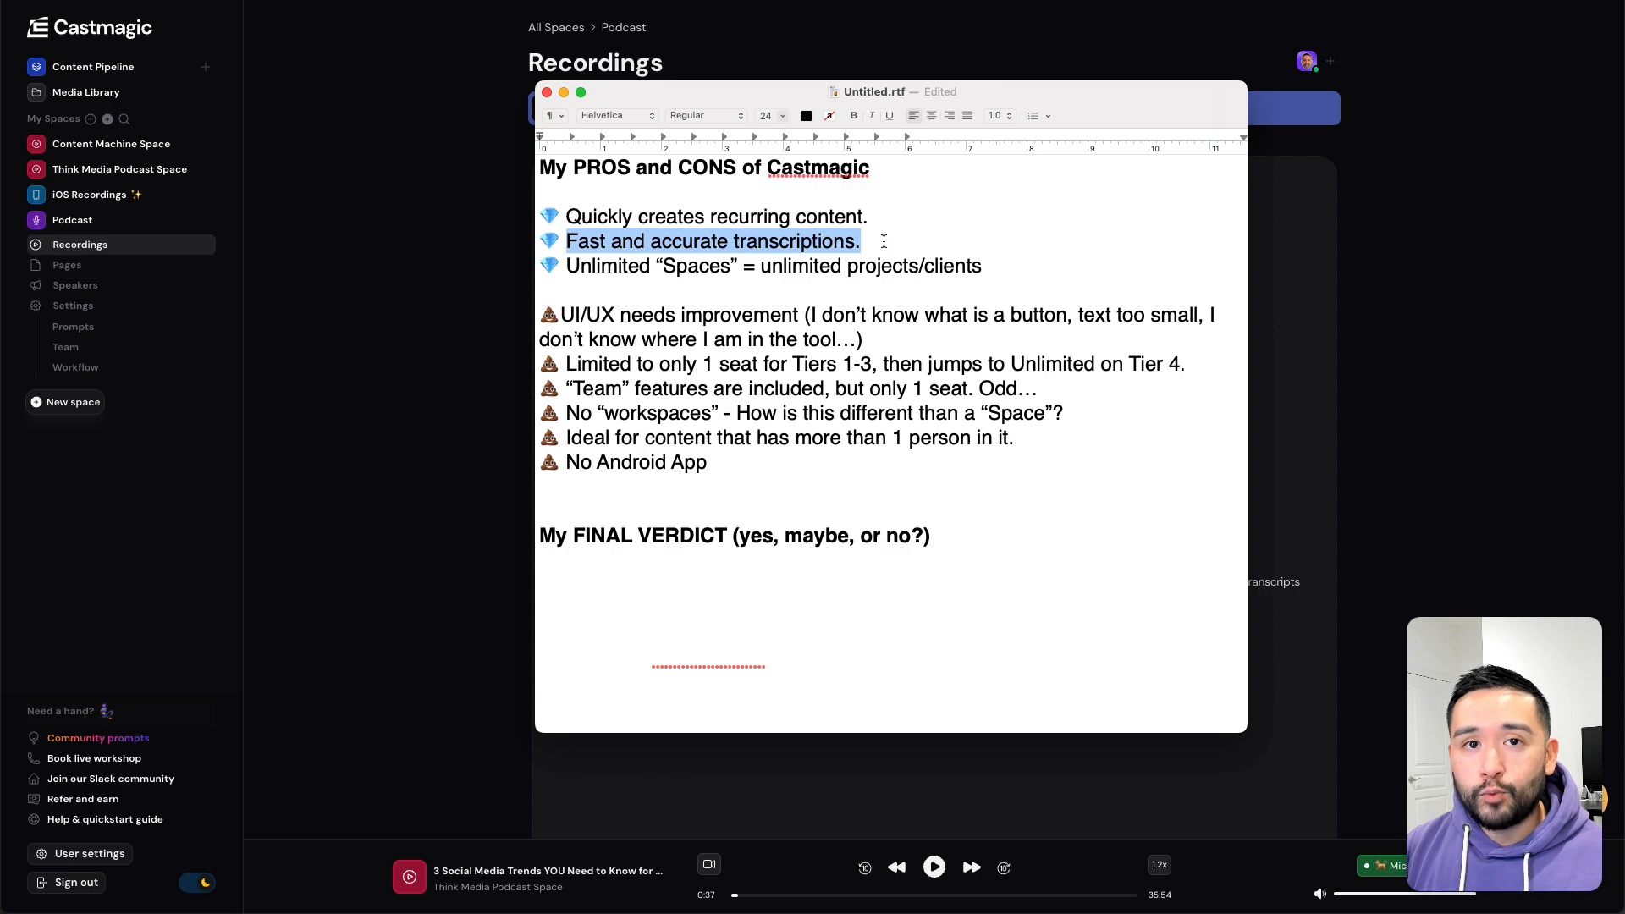
{"action": "left_click_drag", "start_coordinate": [567, 266], "coordinate": [956, 265]}
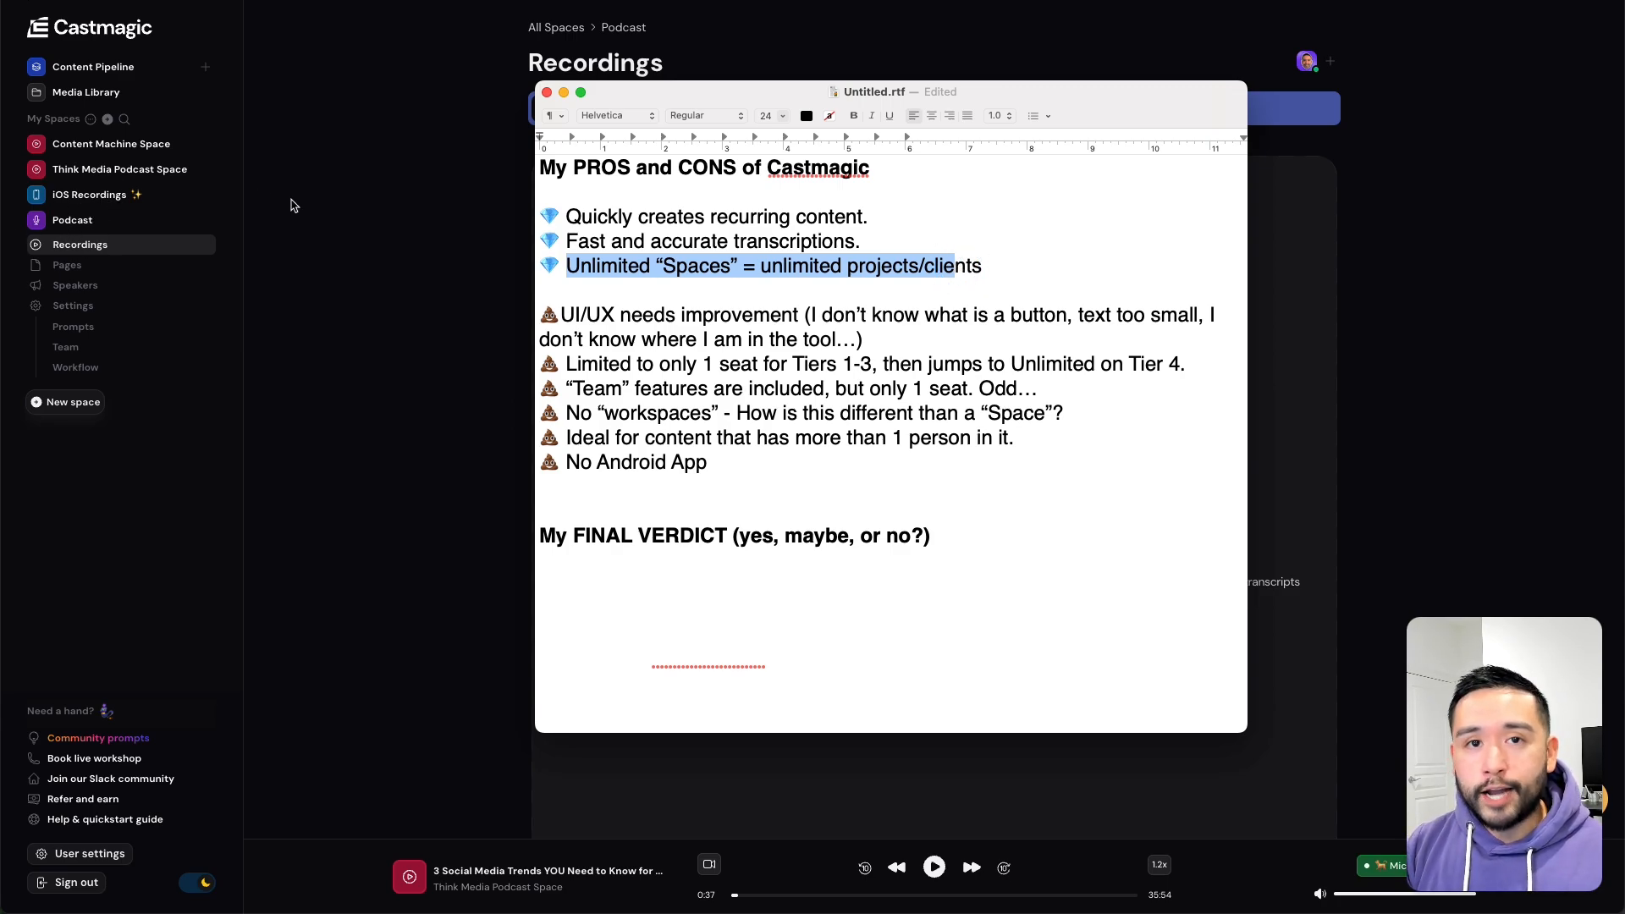
- Highlight the cons about the UI/UX, the one-seat limit on Tiers 1-3 and the Team features in turn
{"action": "left_click", "coordinate": [603, 325]}
{"action": "left_click_drag", "start_coordinate": [561, 315], "coordinate": [927, 314]}
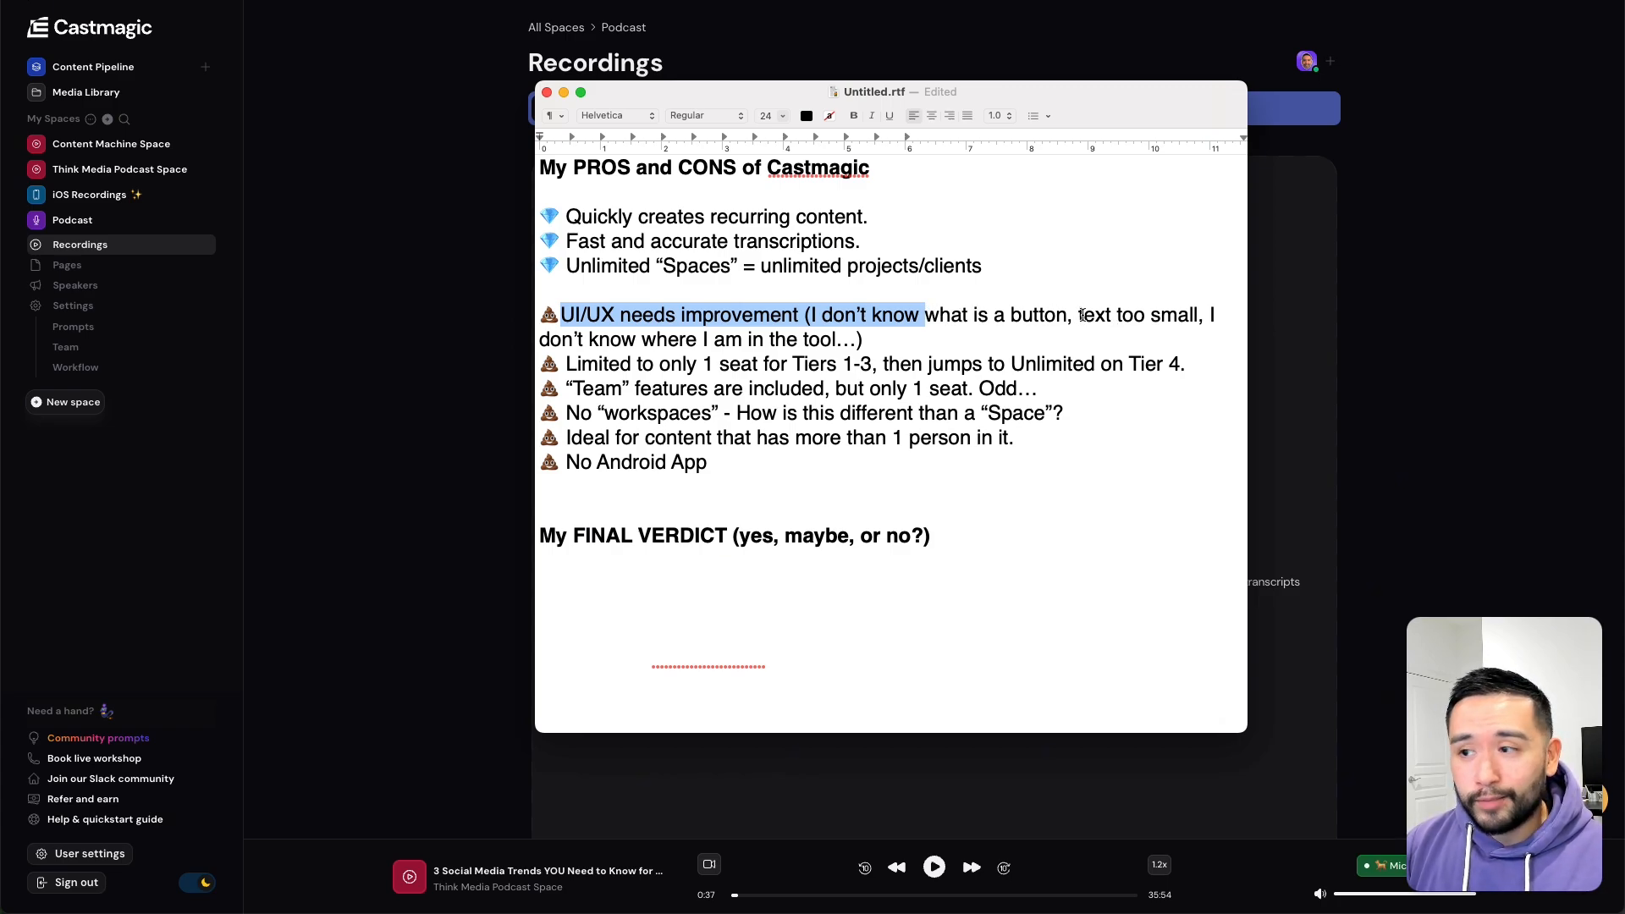
{"action": "left_click_drag", "start_coordinate": [646, 336], "coordinate": [827, 335]}
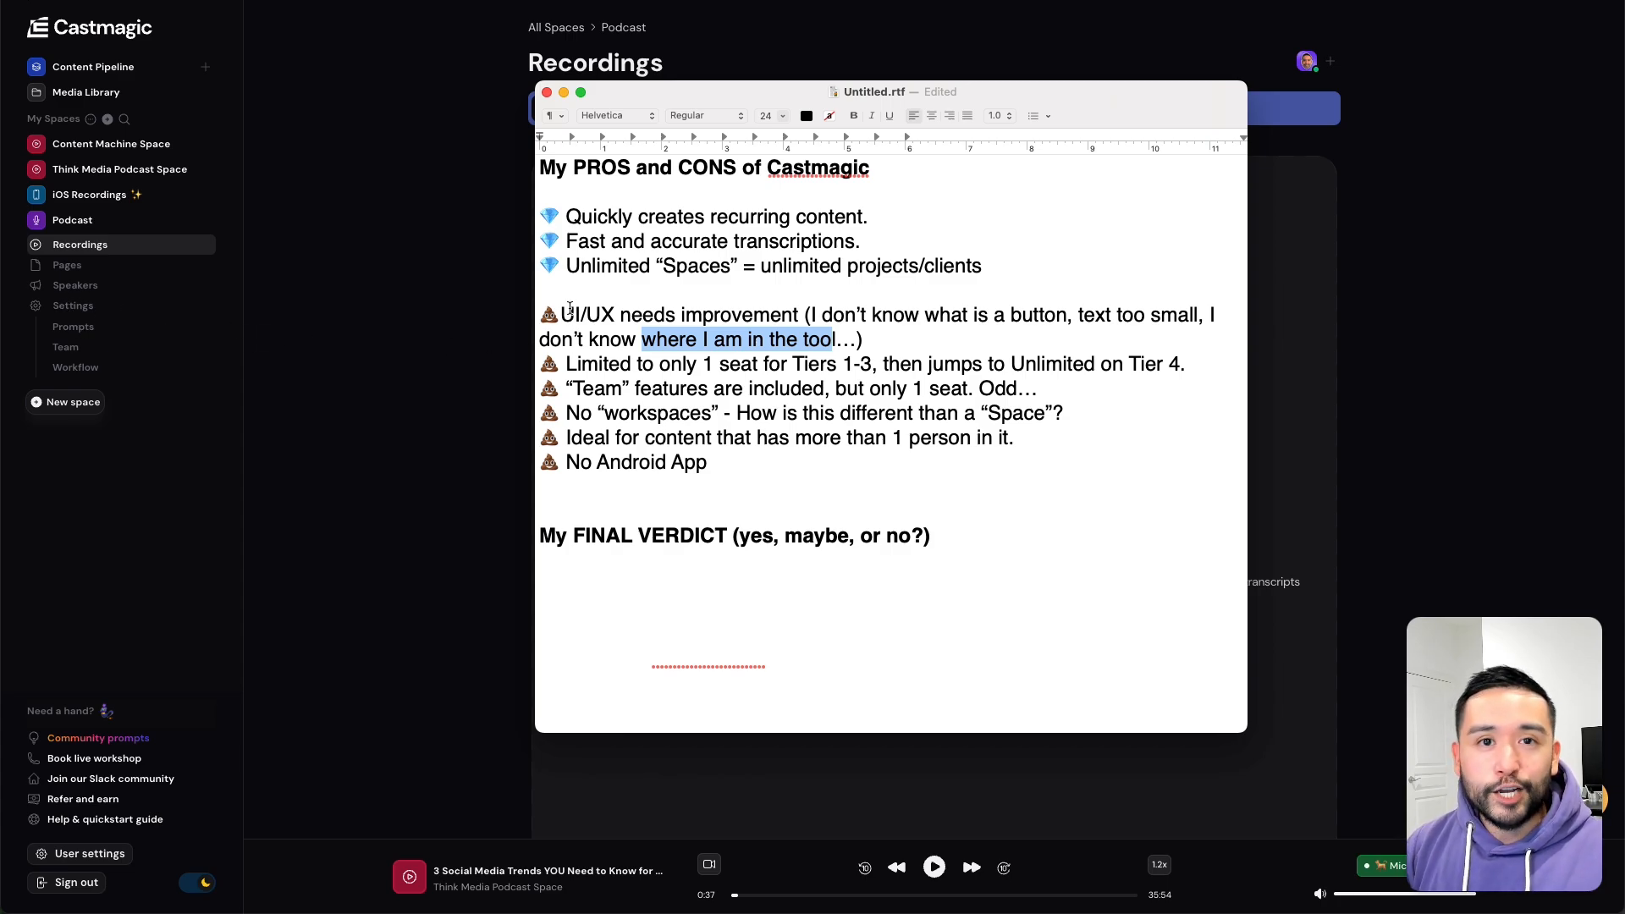
{"action": "left_click_drag", "start_coordinate": [575, 369], "coordinate": [1175, 364]}
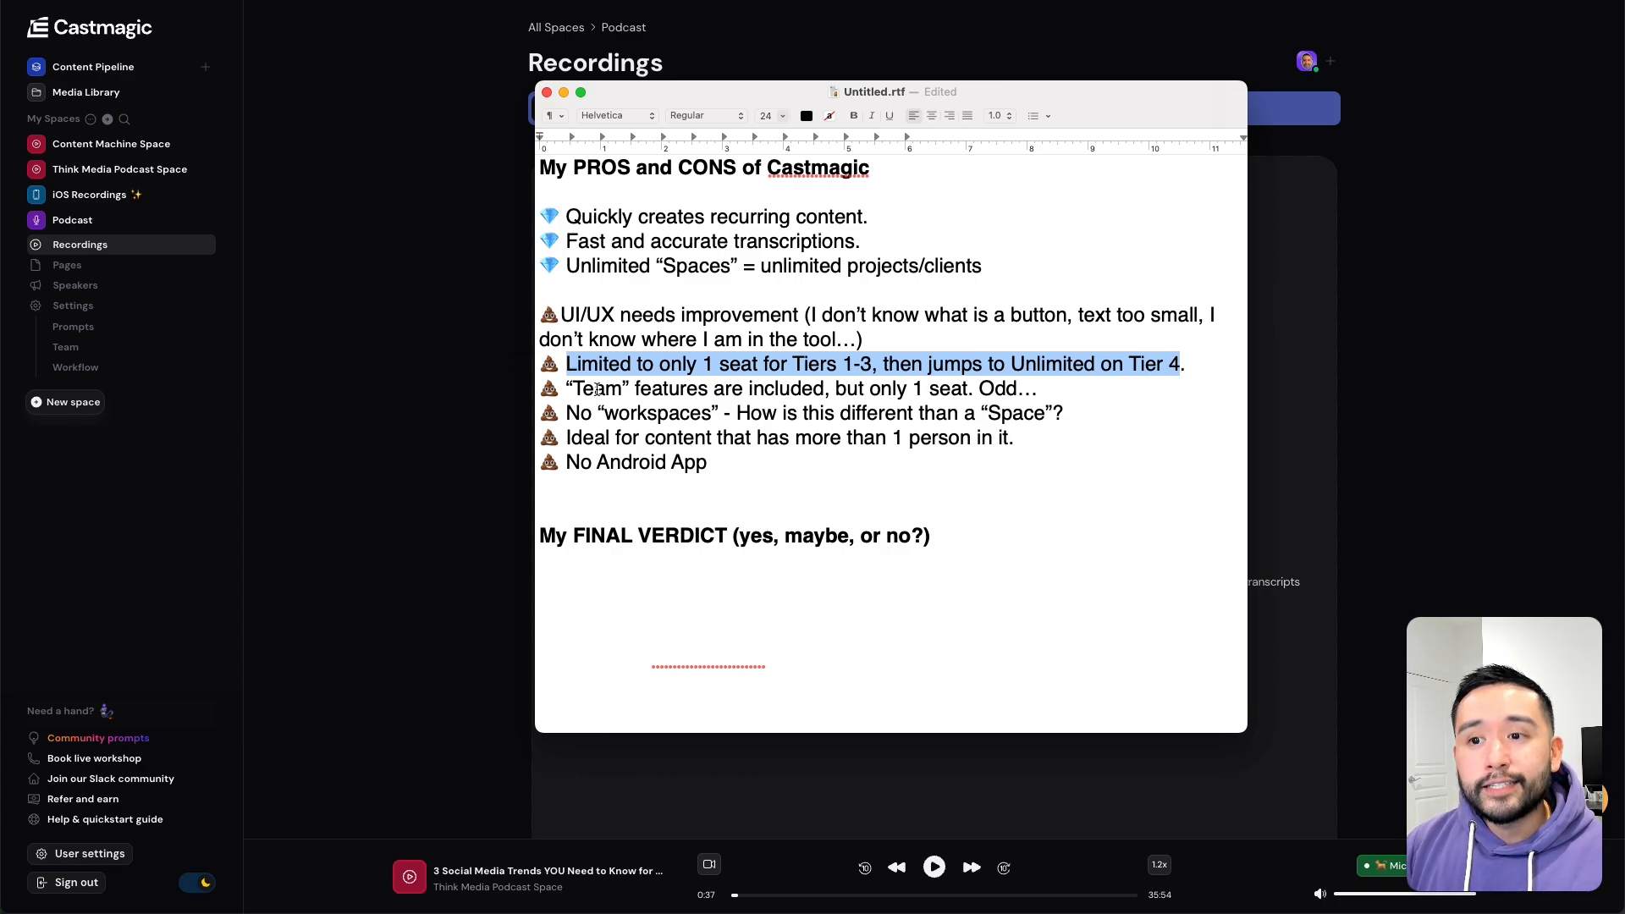
{"action": "left_click_drag", "start_coordinate": [566, 387], "coordinate": [1028, 390]}
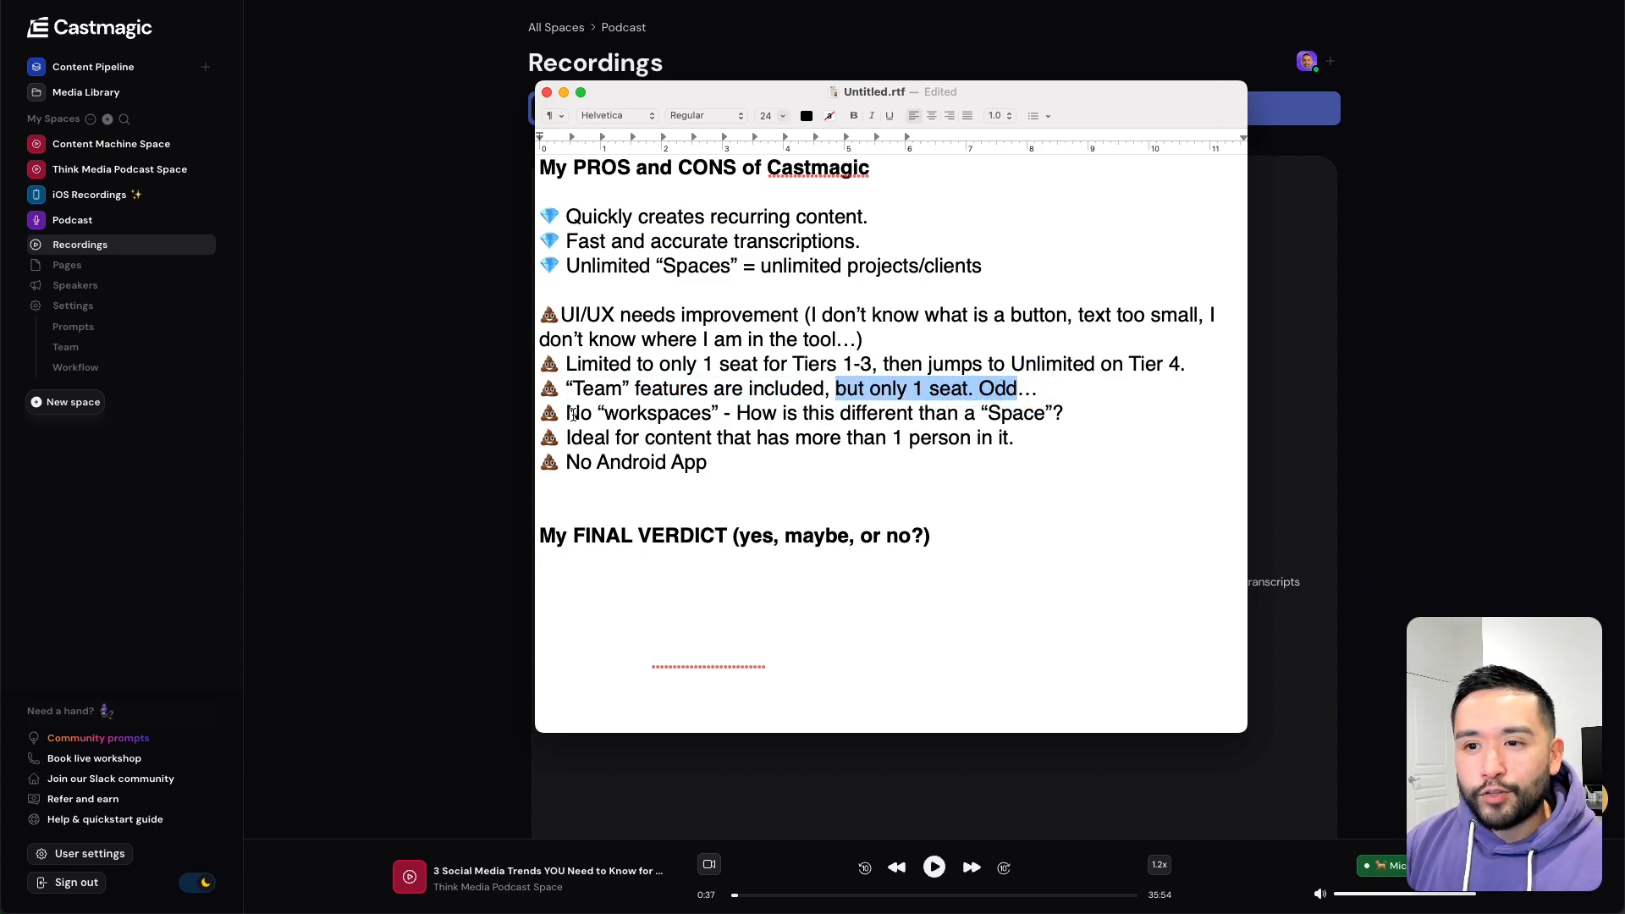
- Highlight the cons about missing workspaces, content with more than one person and the missing Android app one after another
{"action": "left_click_drag", "start_coordinate": [569, 414], "coordinate": [1041, 414]}
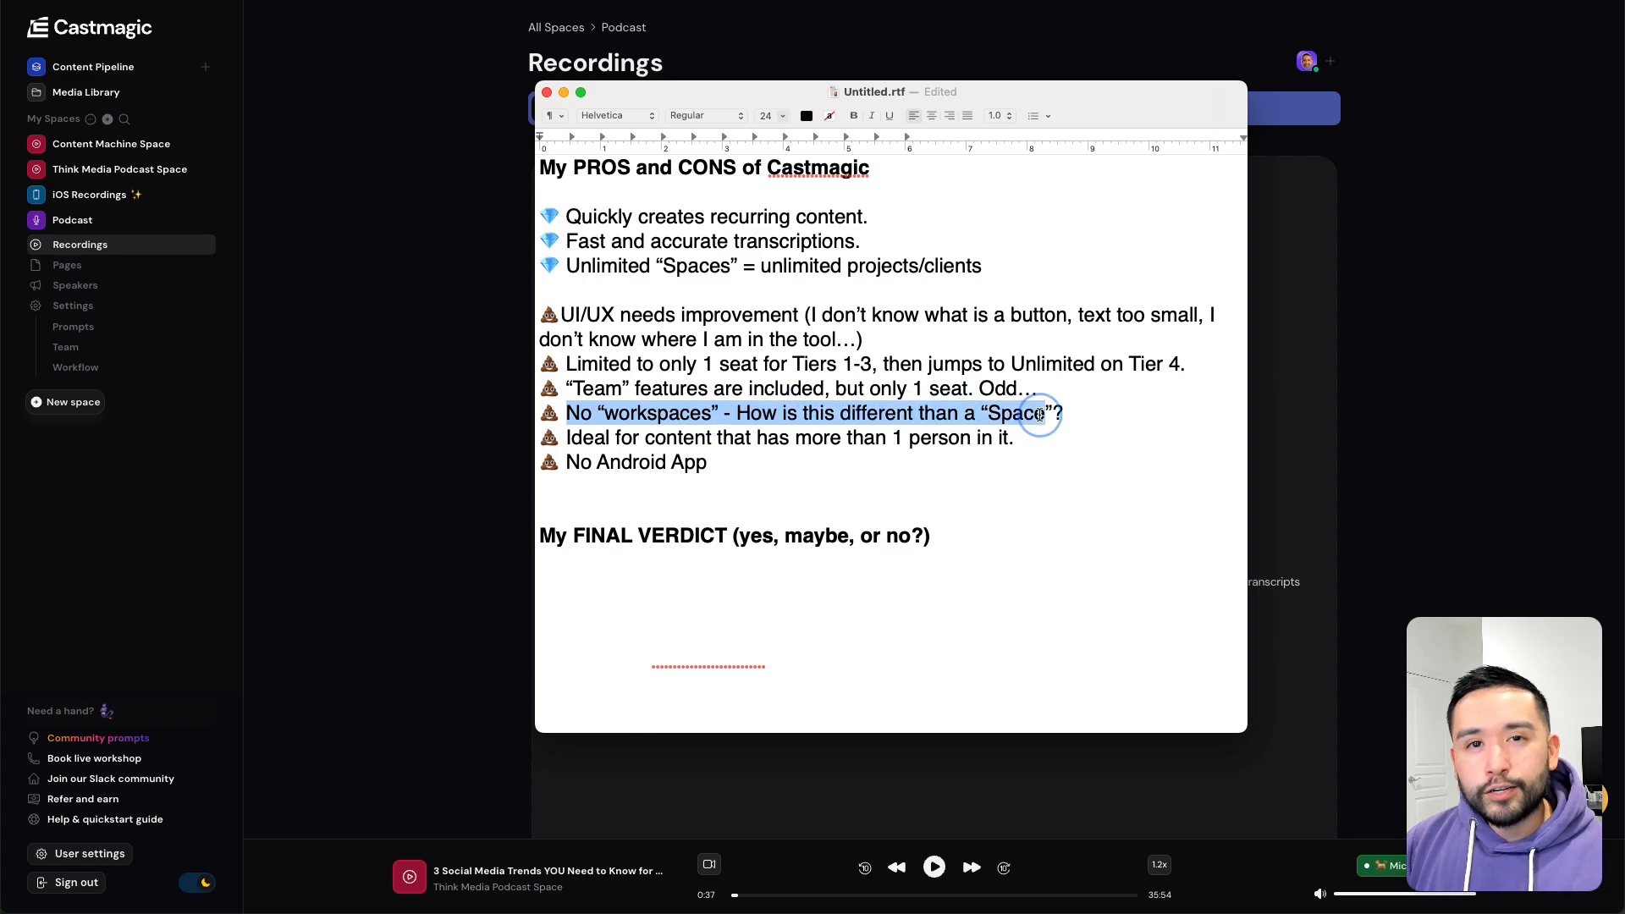
{"action": "left_click", "coordinate": [1042, 414]}
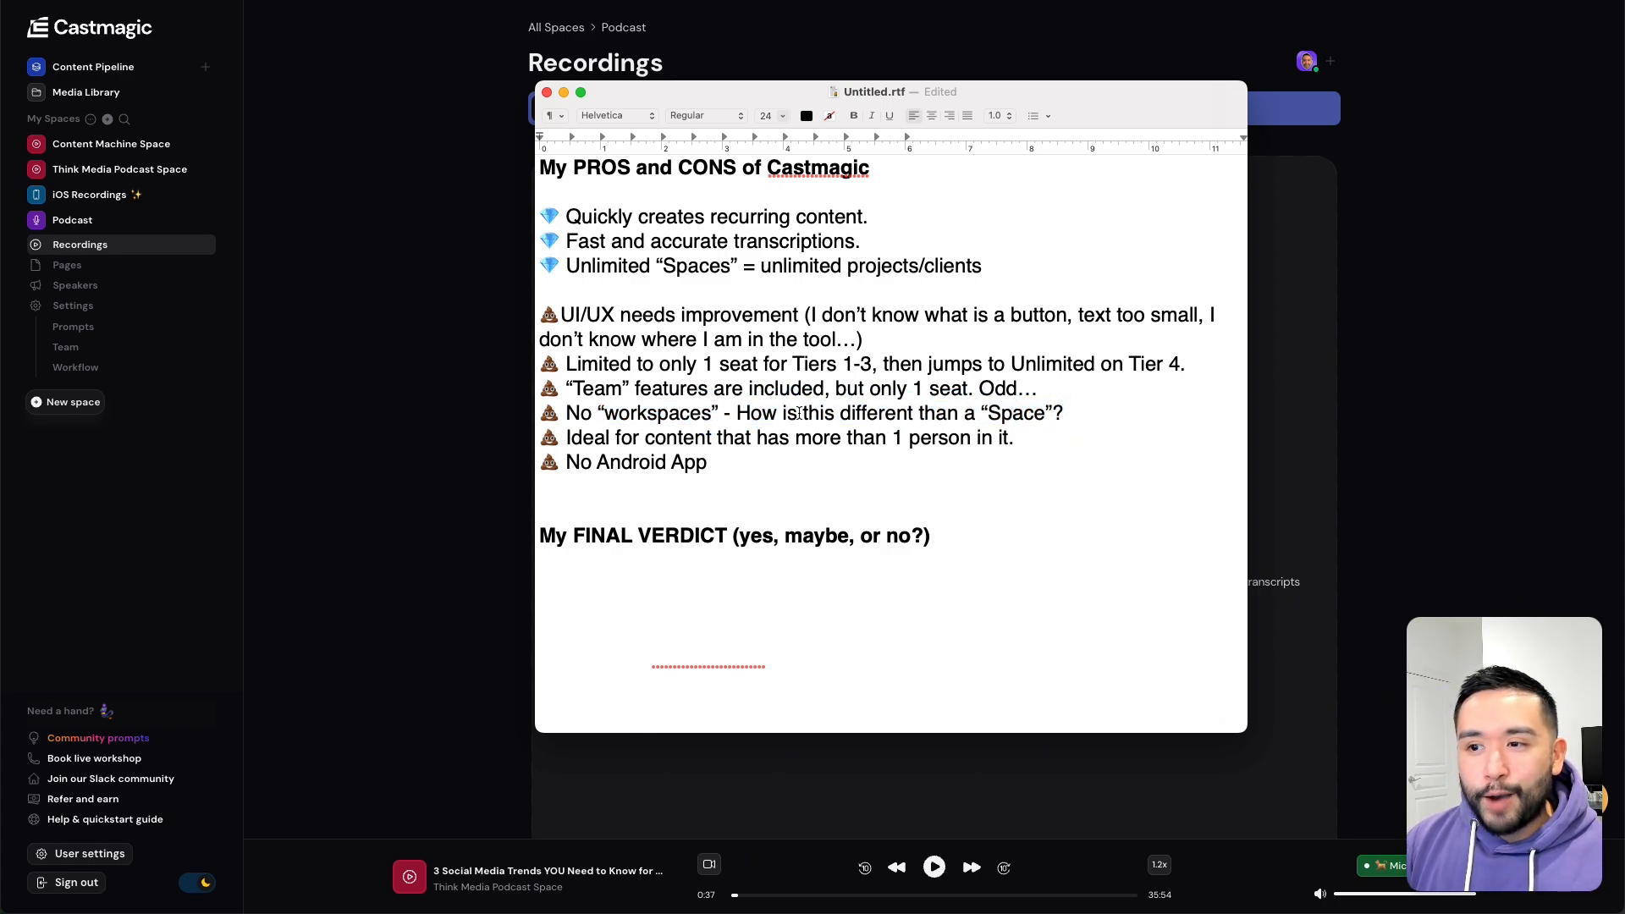
{"action": "left_click_drag", "start_coordinate": [777, 413], "coordinate": [1044, 409]}
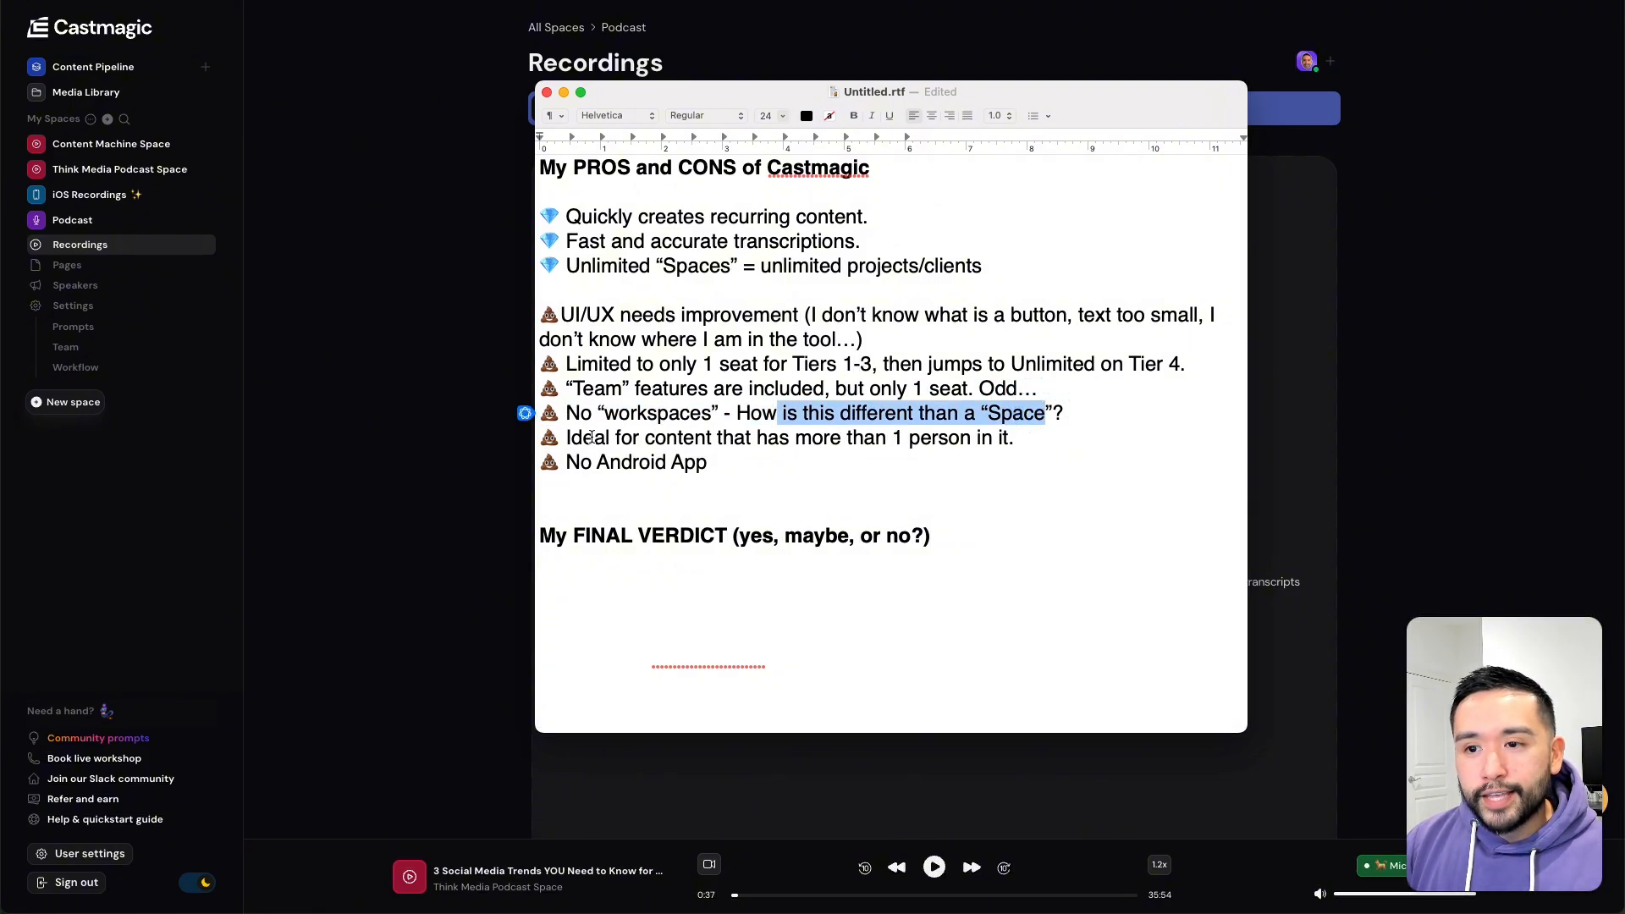
{"action": "left_click_drag", "start_coordinate": [568, 438], "coordinate": [1026, 431]}
{"action": "left_click_drag", "start_coordinate": [743, 462], "coordinate": [558, 465]}
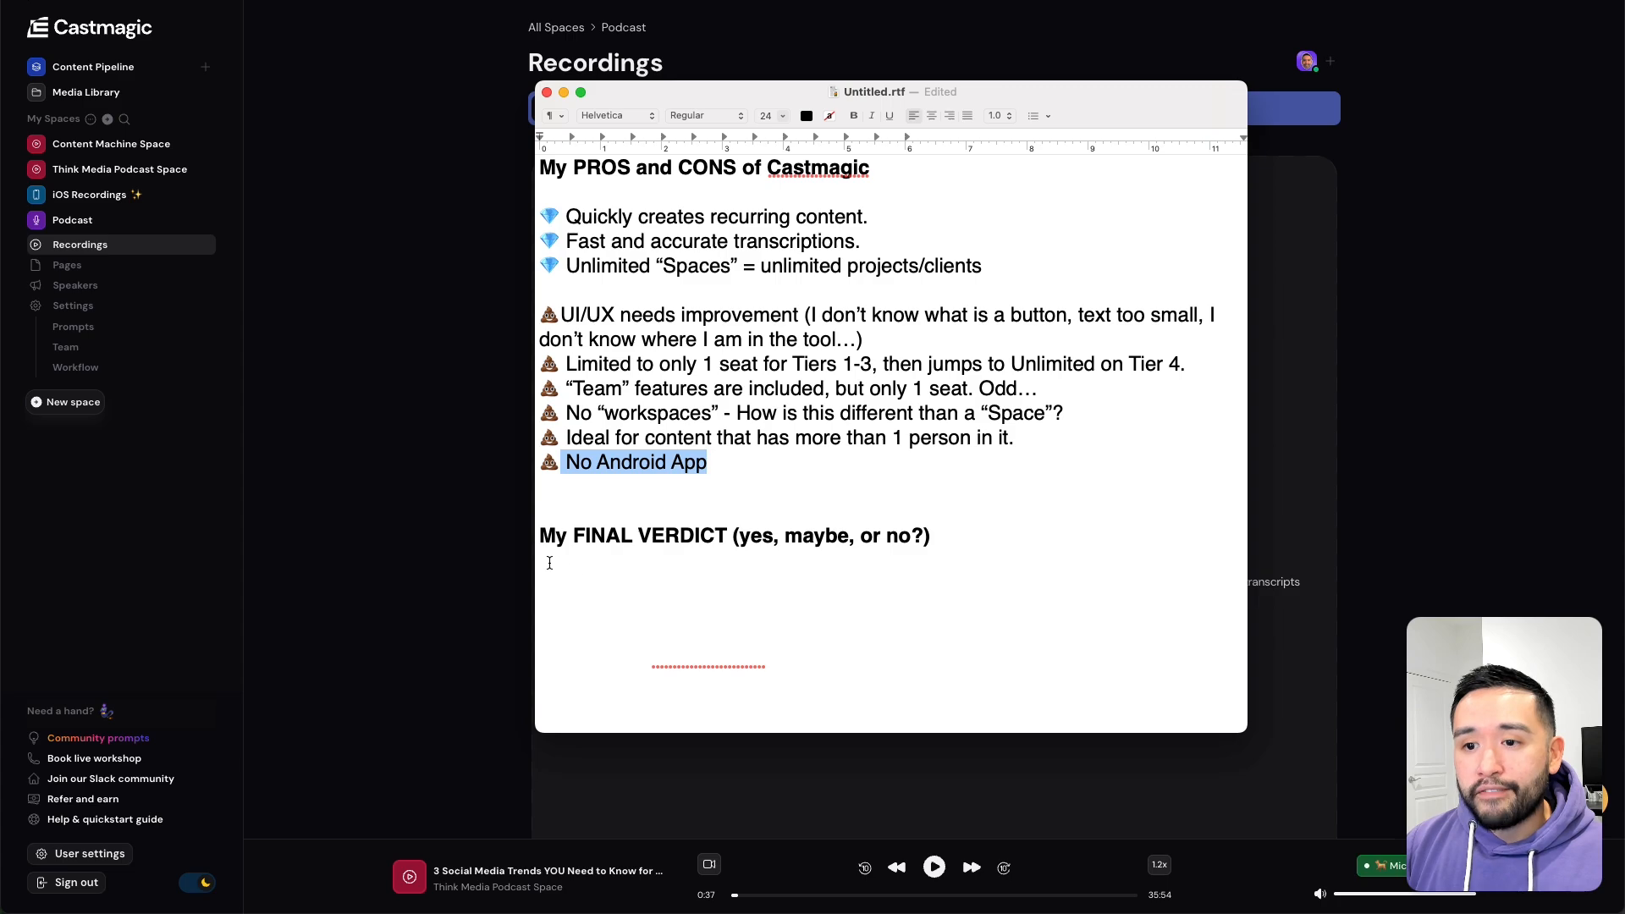
- Change the hidden white verdict paragraph below the My FINAL VERDICT heading to black text and deselect it
{"action": "left_click_drag", "start_coordinate": [550, 563], "coordinate": [1045, 697]}
{"action": "left_click", "coordinate": [805, 116]}
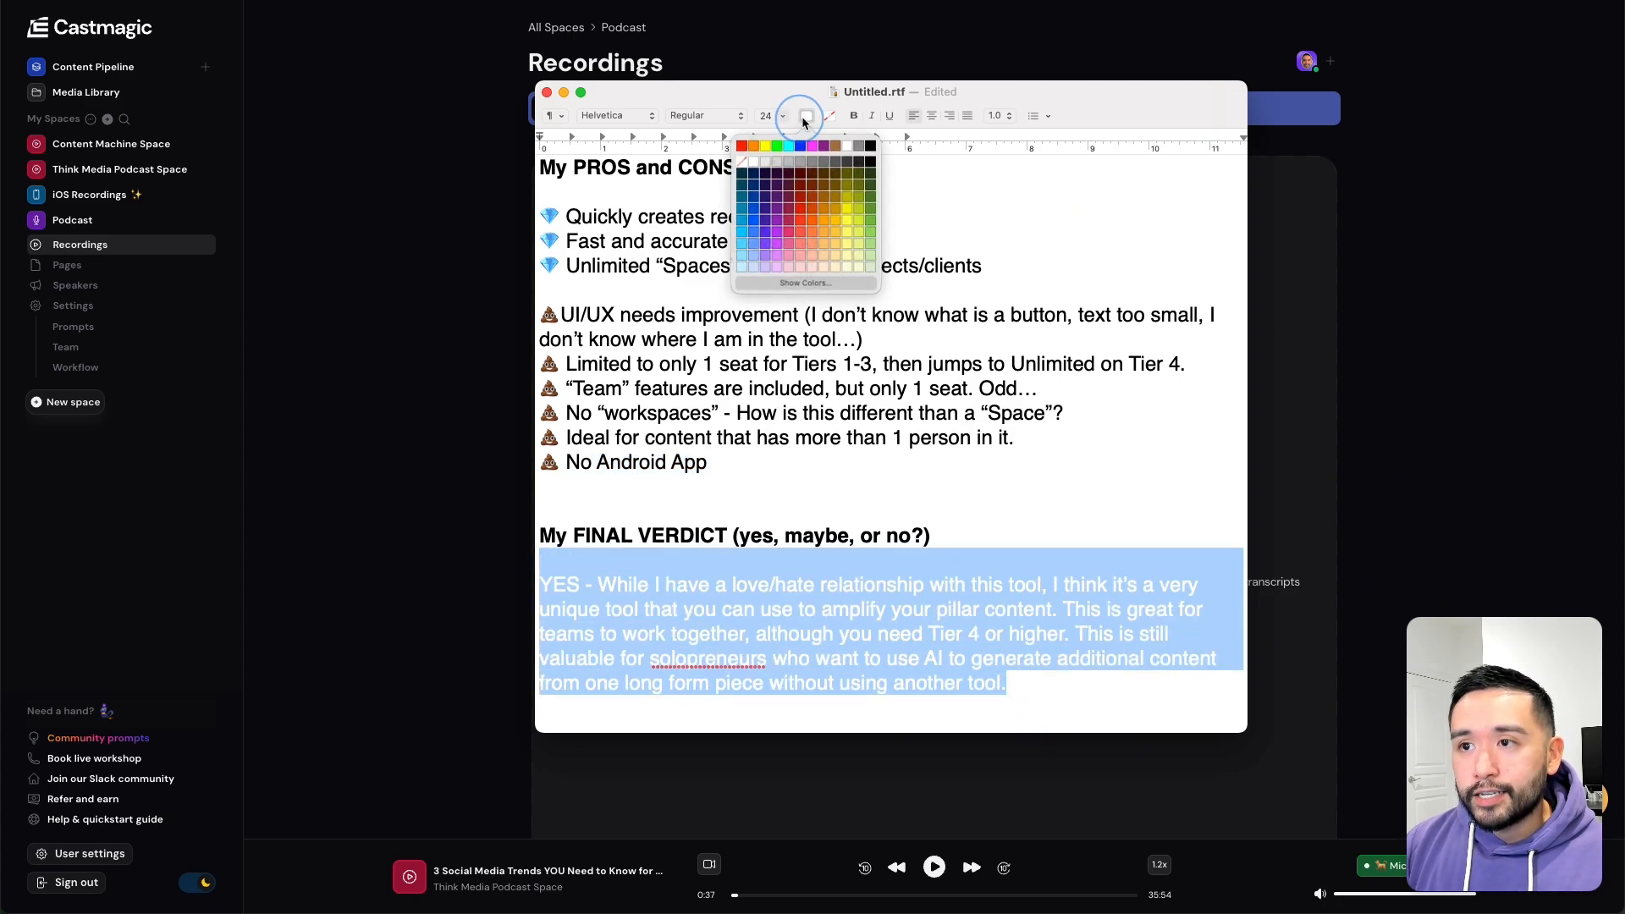
{"action": "left_click", "coordinate": [870, 145]}
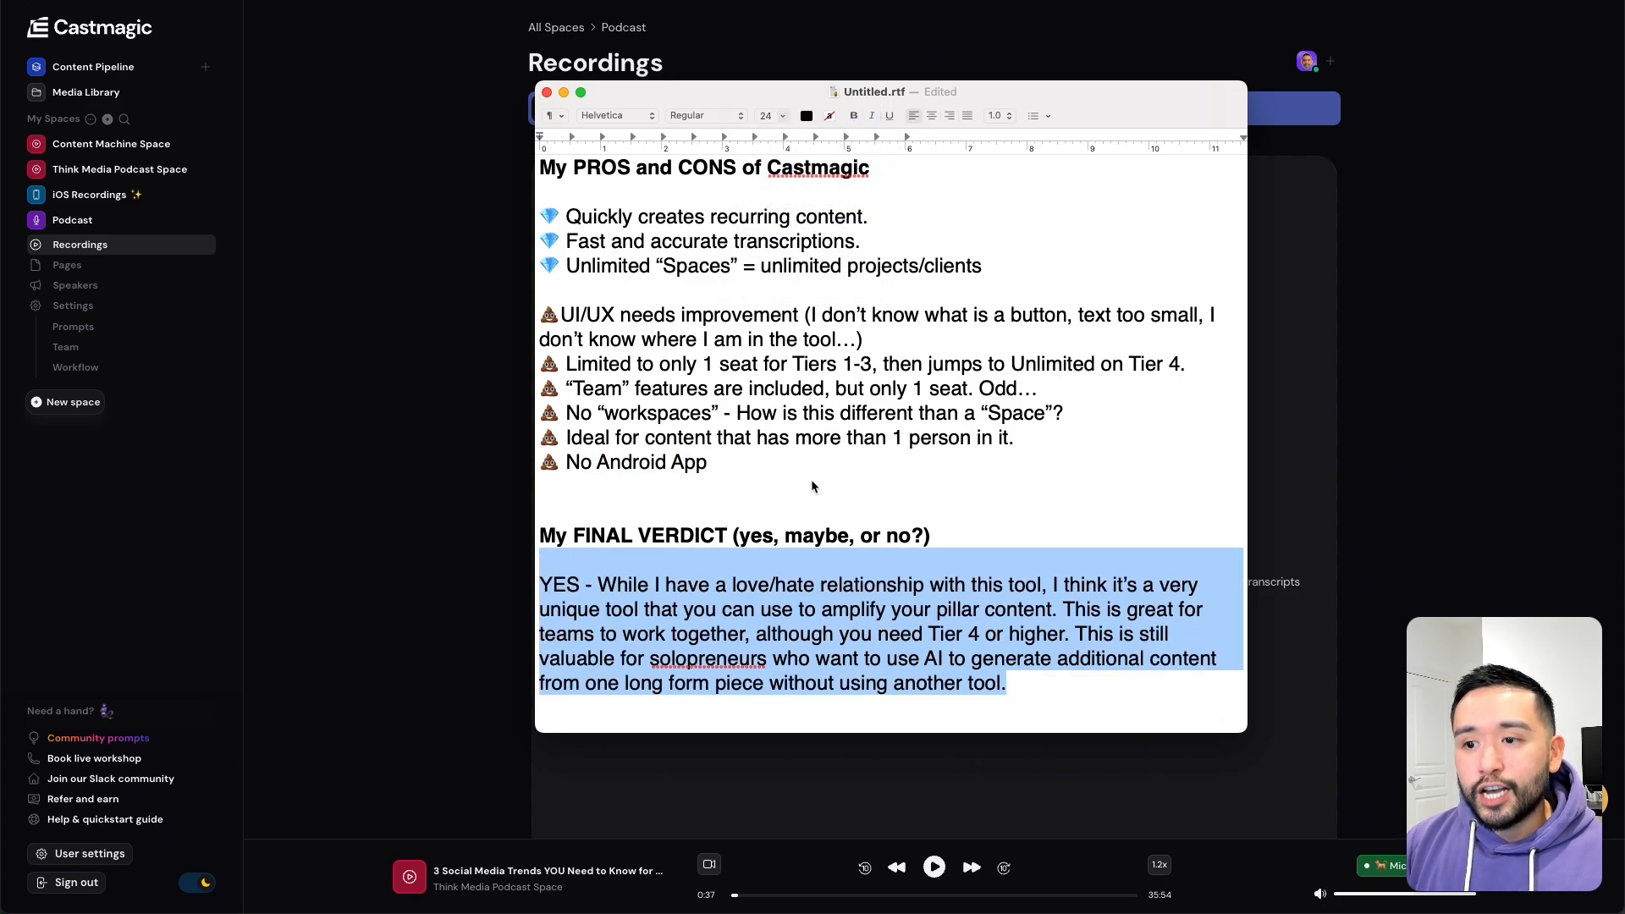
{"action": "left_click", "coordinate": [698, 584]}
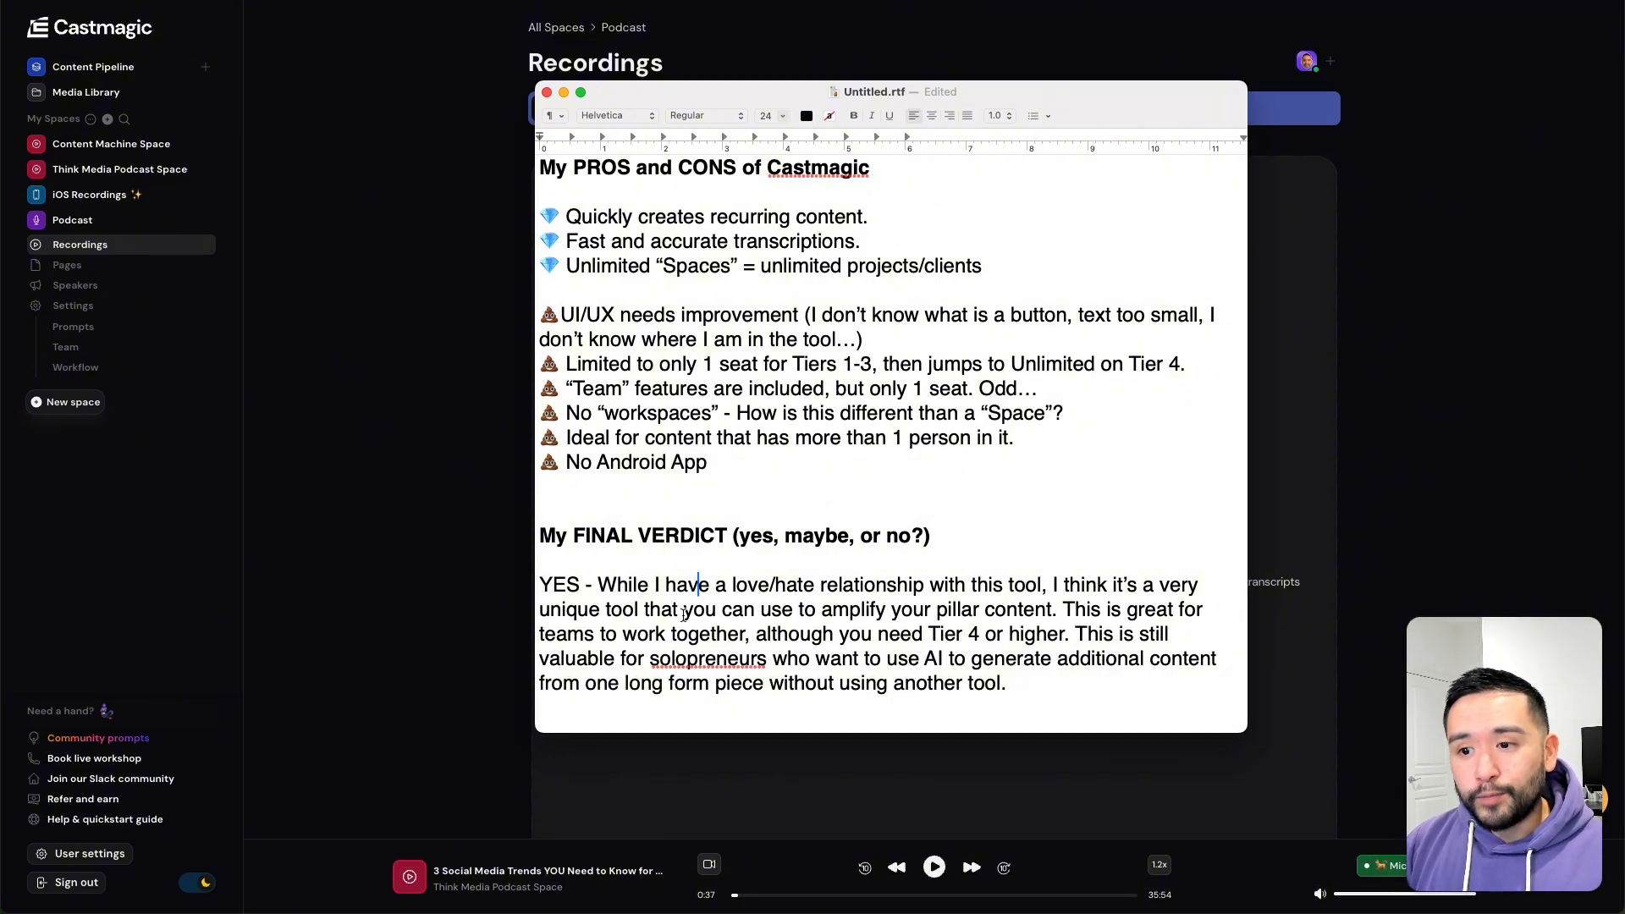
- Highlight the verdict's sentences about teams and solopreneurs, followed by the whole verdict paragraph, and clear the selection
{"action": "left_click_drag", "start_coordinate": [674, 611], "coordinate": [1029, 677]}
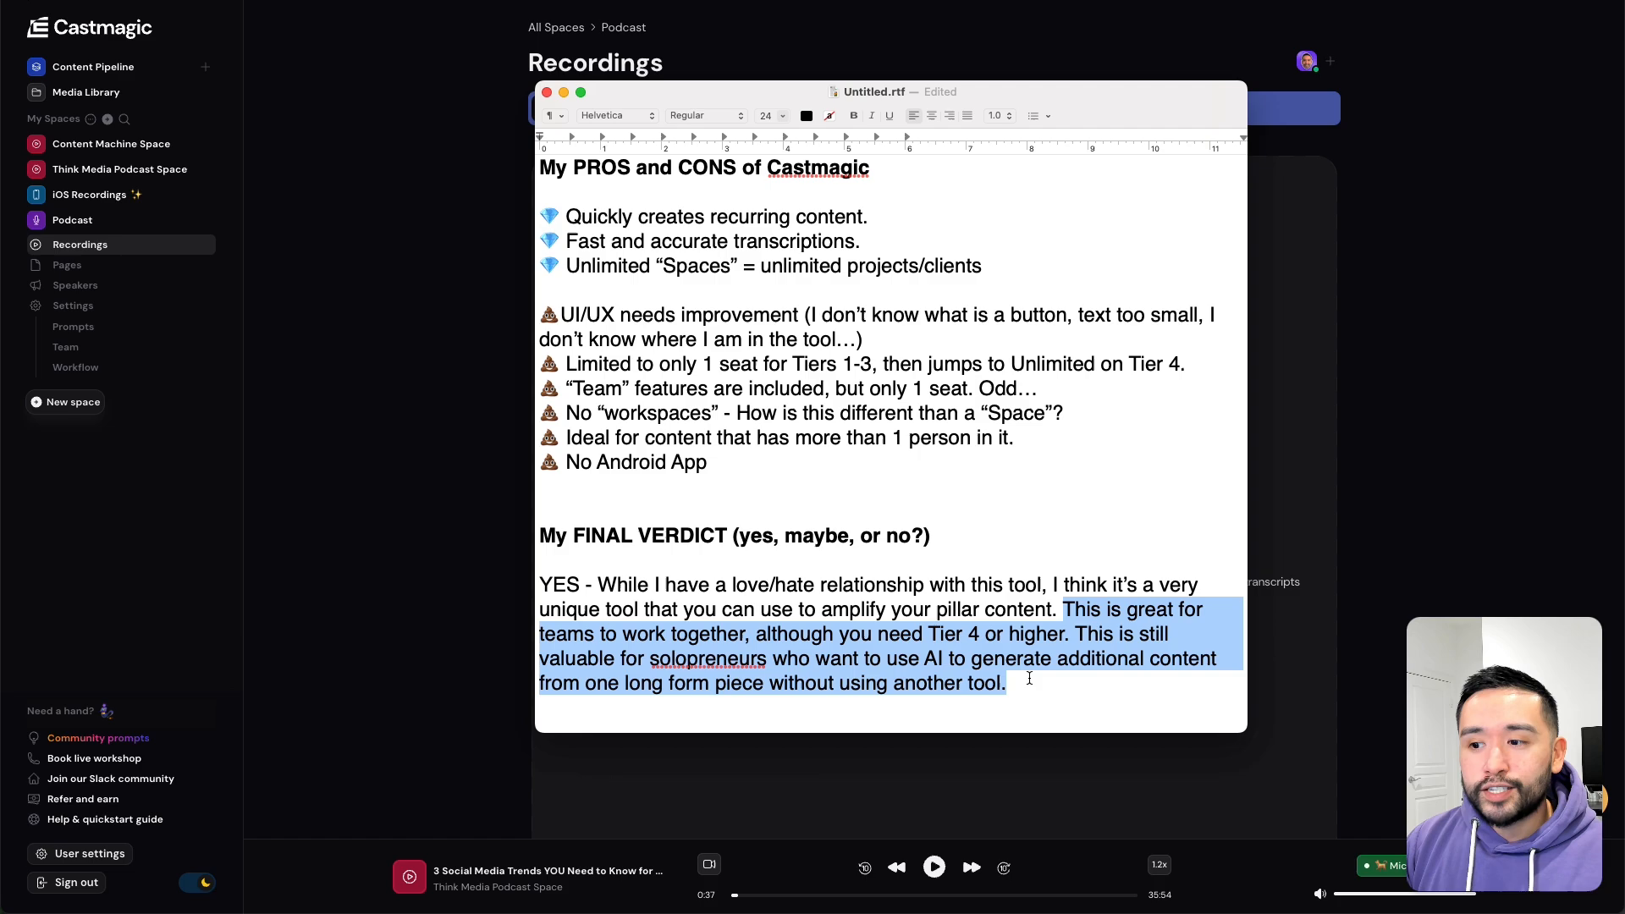
{"action": "left_click", "coordinate": [1029, 678]}
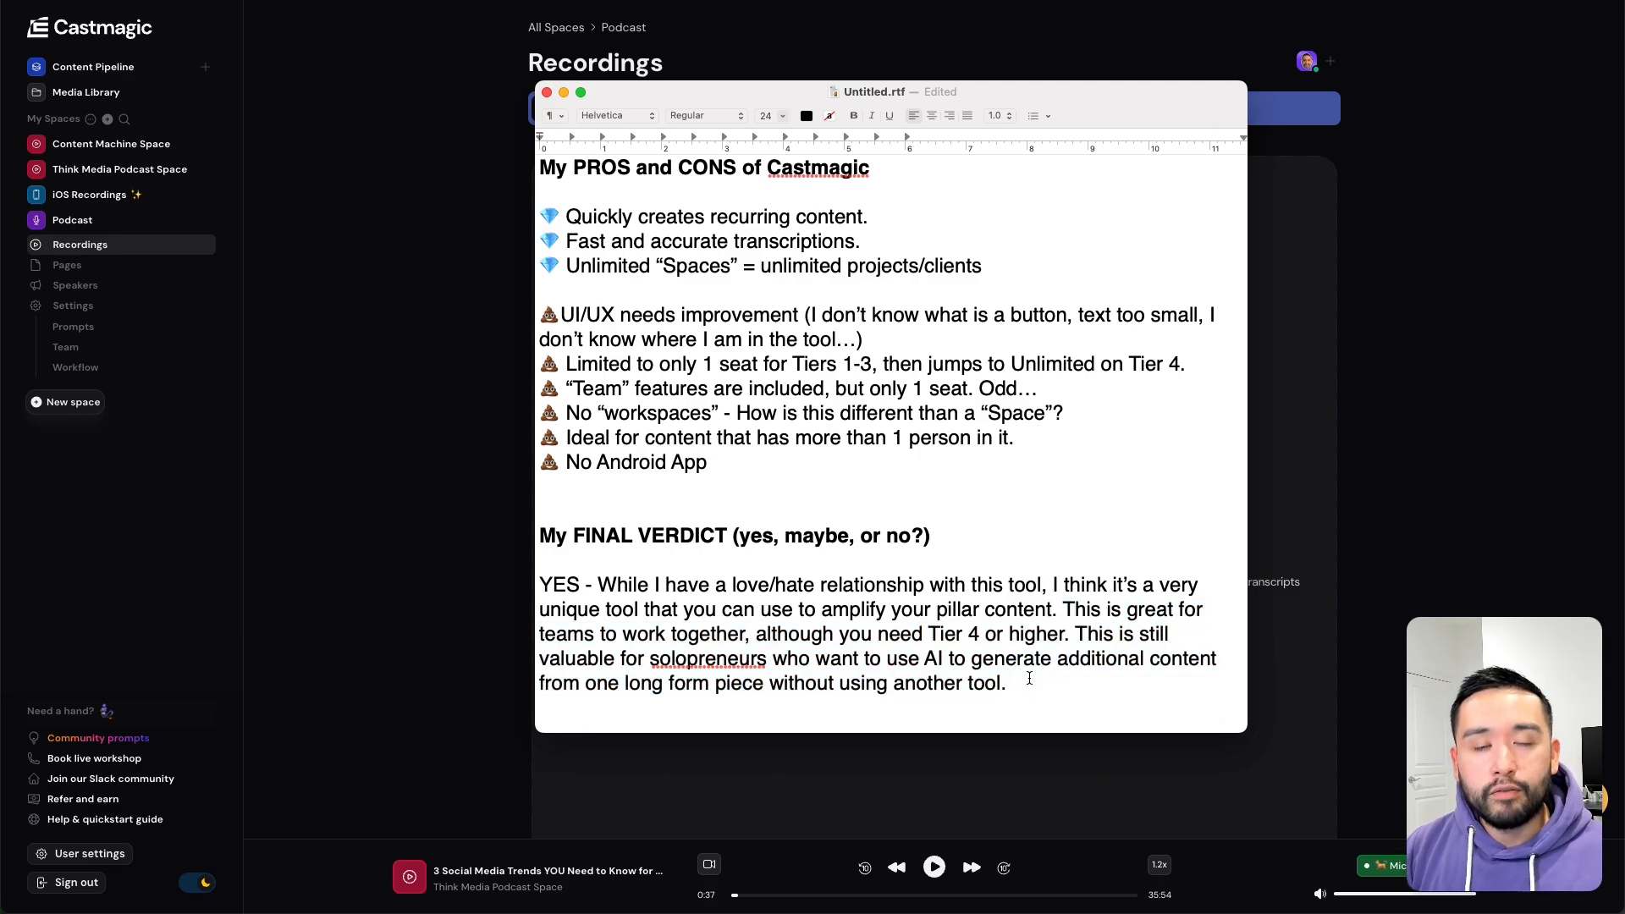
{"action": "left_click_drag", "start_coordinate": [1049, 678], "coordinate": [579, 554]}
{"action": "left_click", "coordinate": [601, 531]}
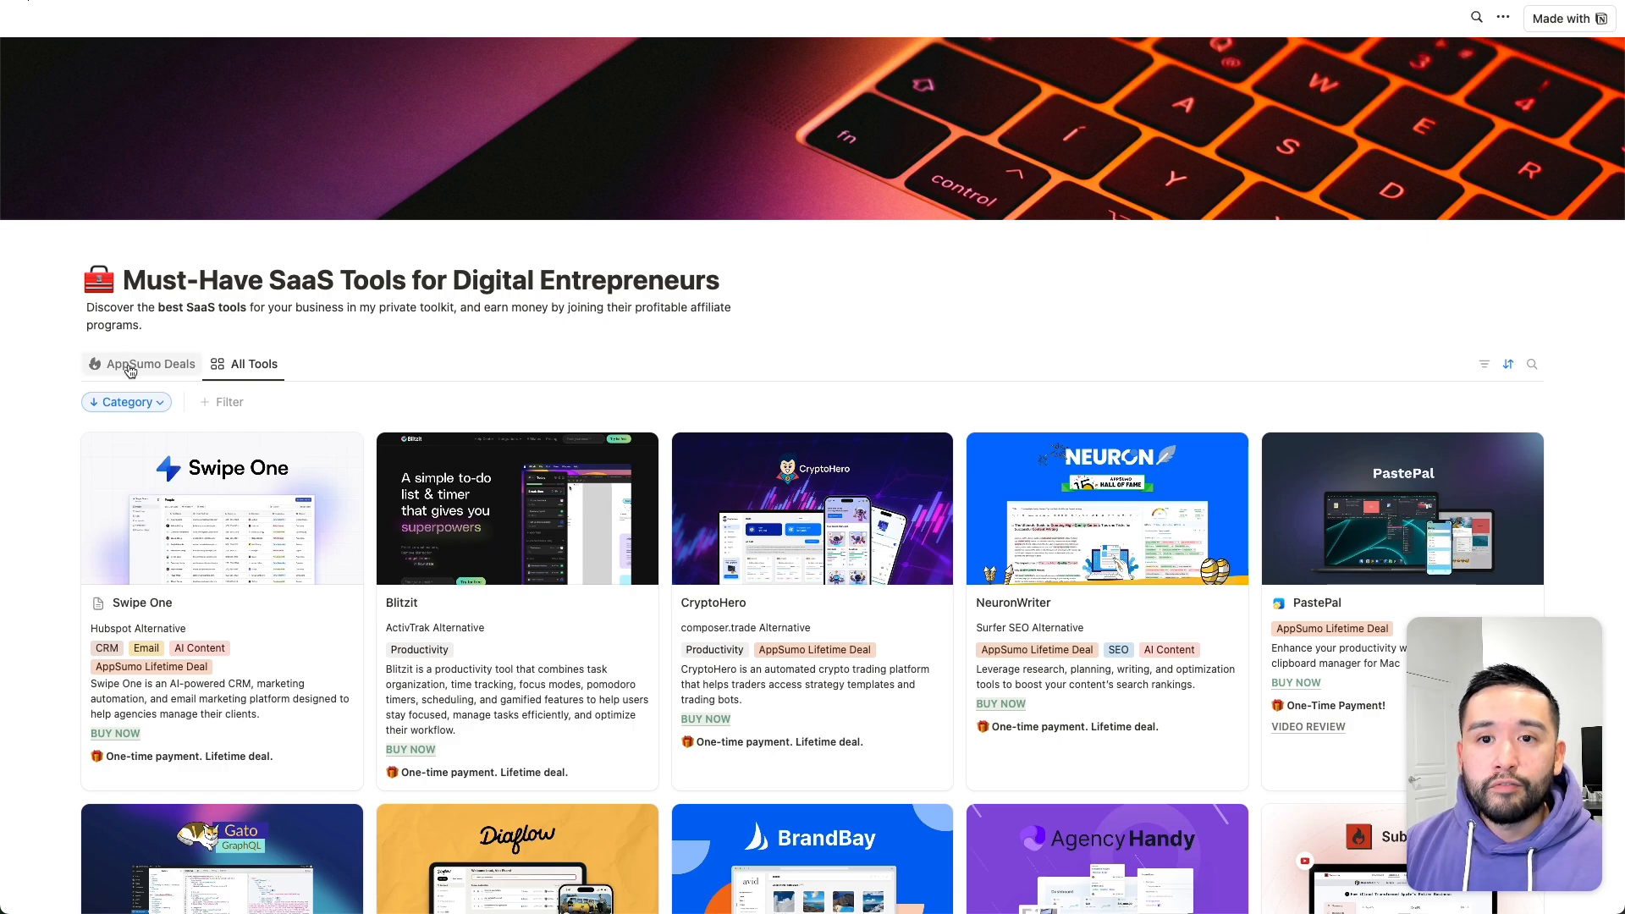
- Show the AppSumo Deals view on the Must-Have SaaS Tools for Digital Entrepreneurs page
{"action": "left_click", "coordinate": [129, 370]}
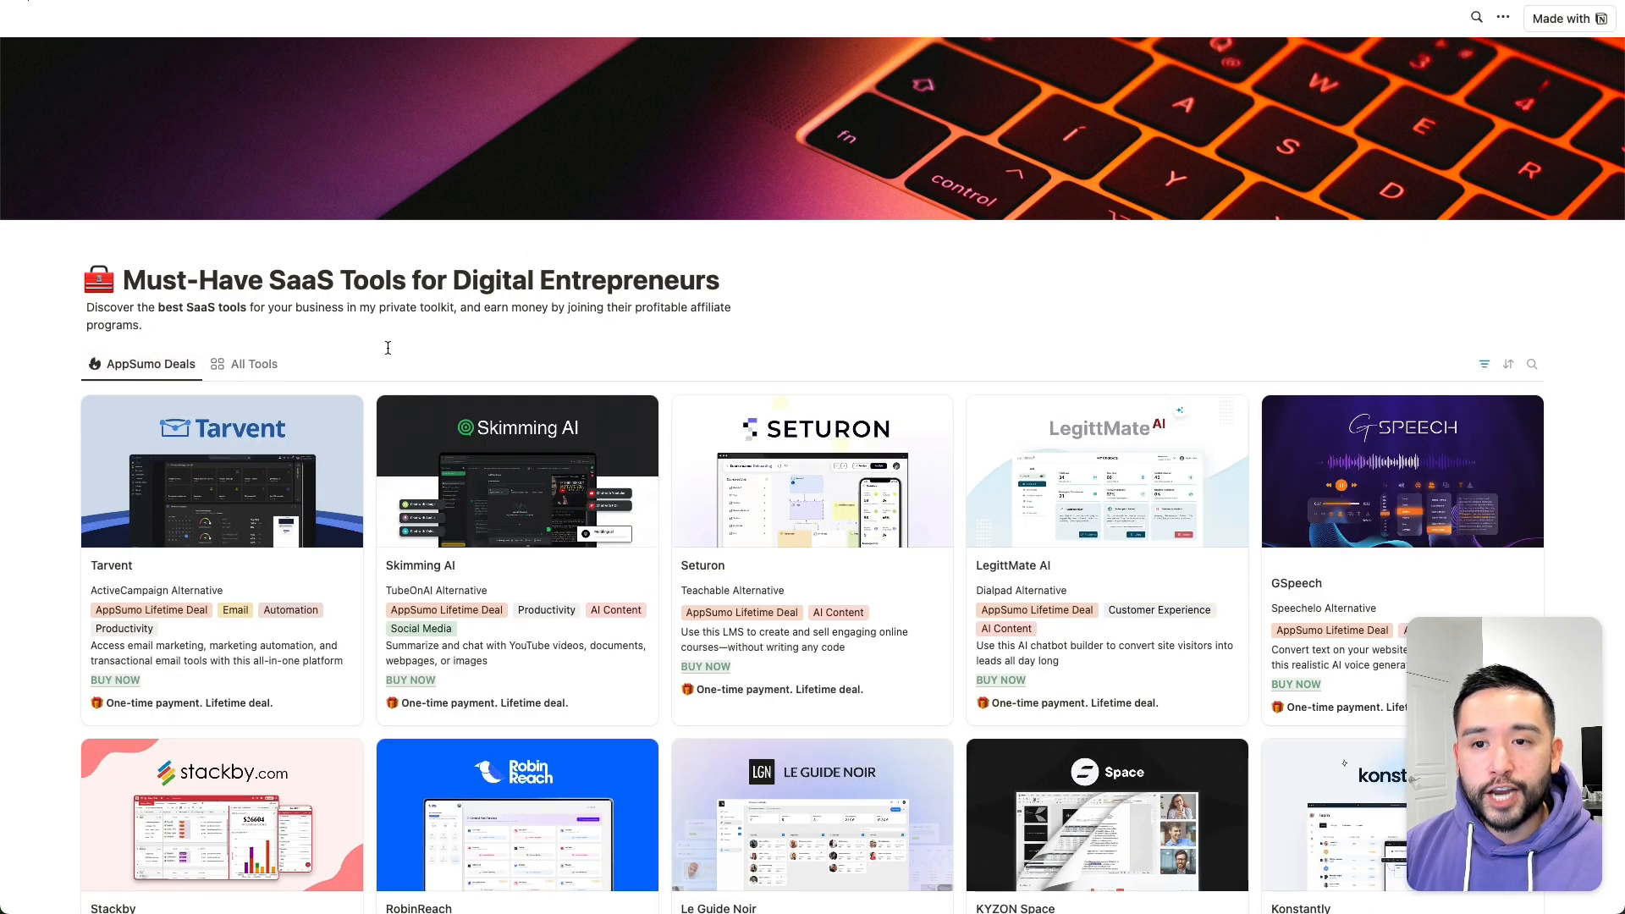